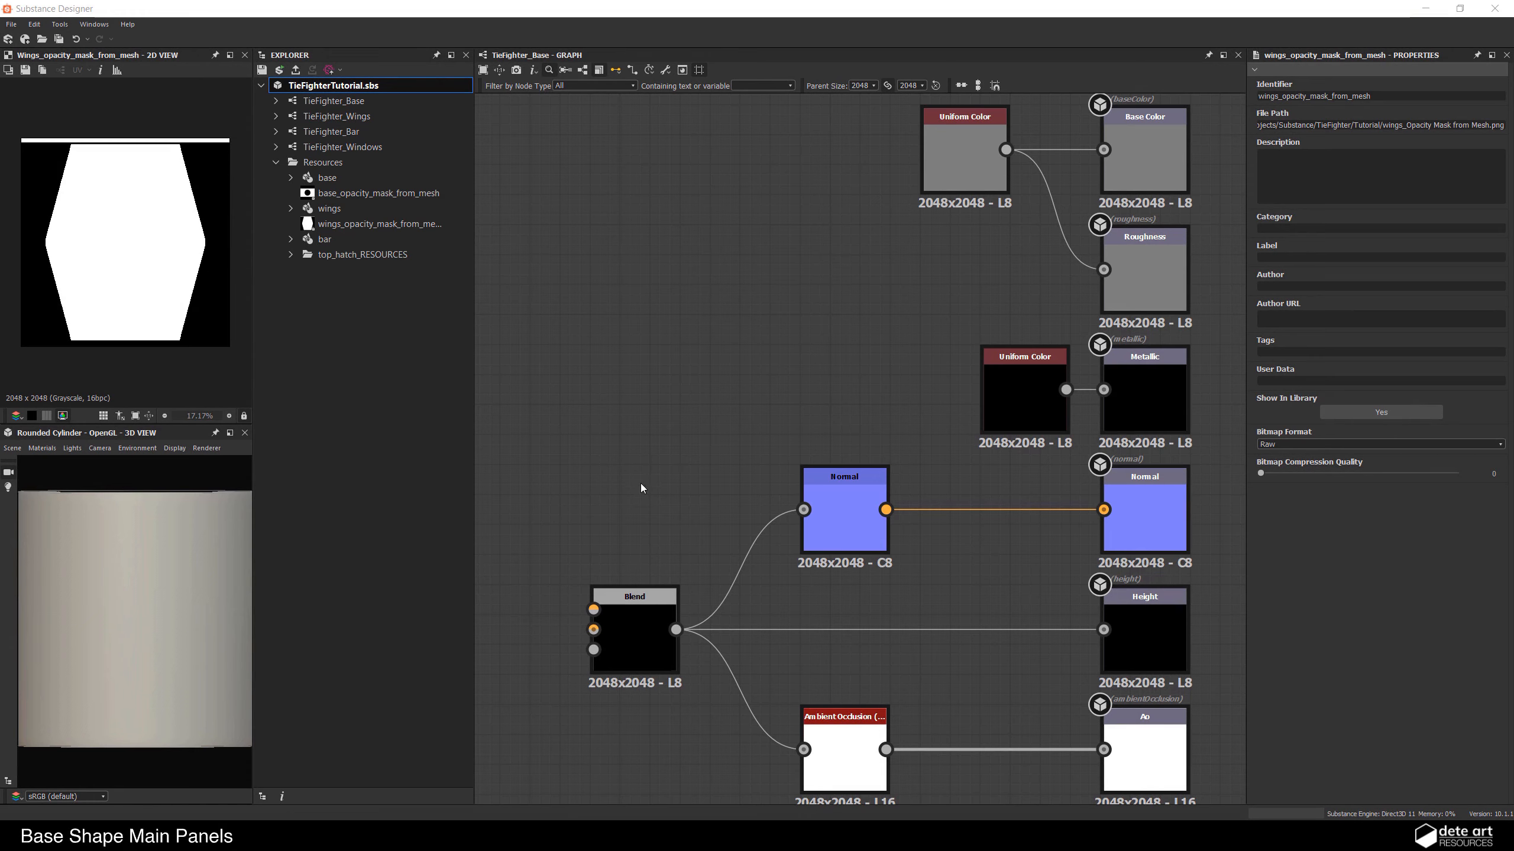
scroll(663, 476, down, 1)
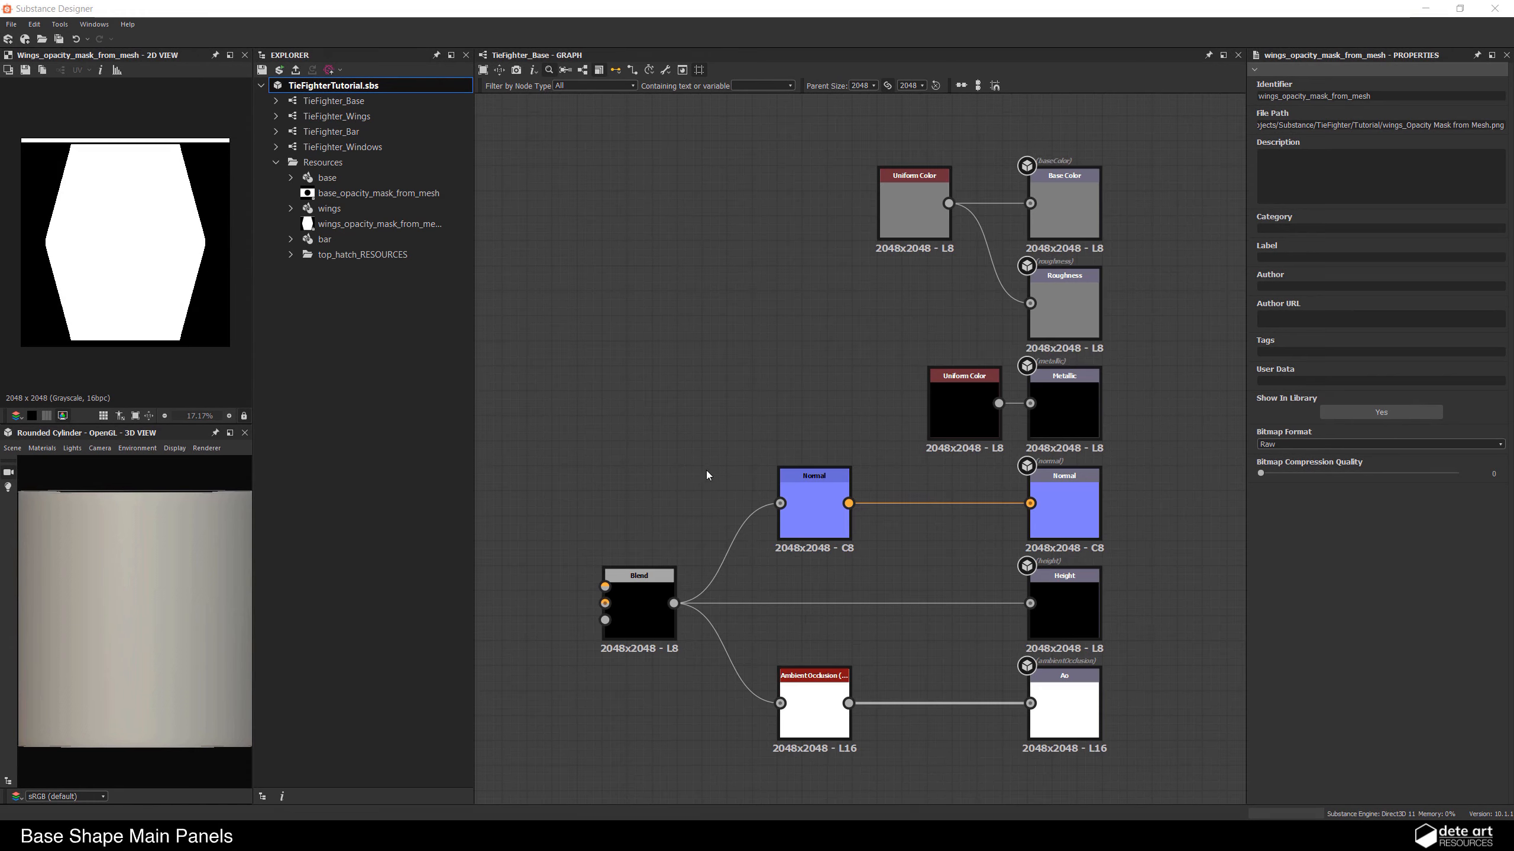
drag(331, 53, 349, 107)
drag(320, 200, 692, 328)
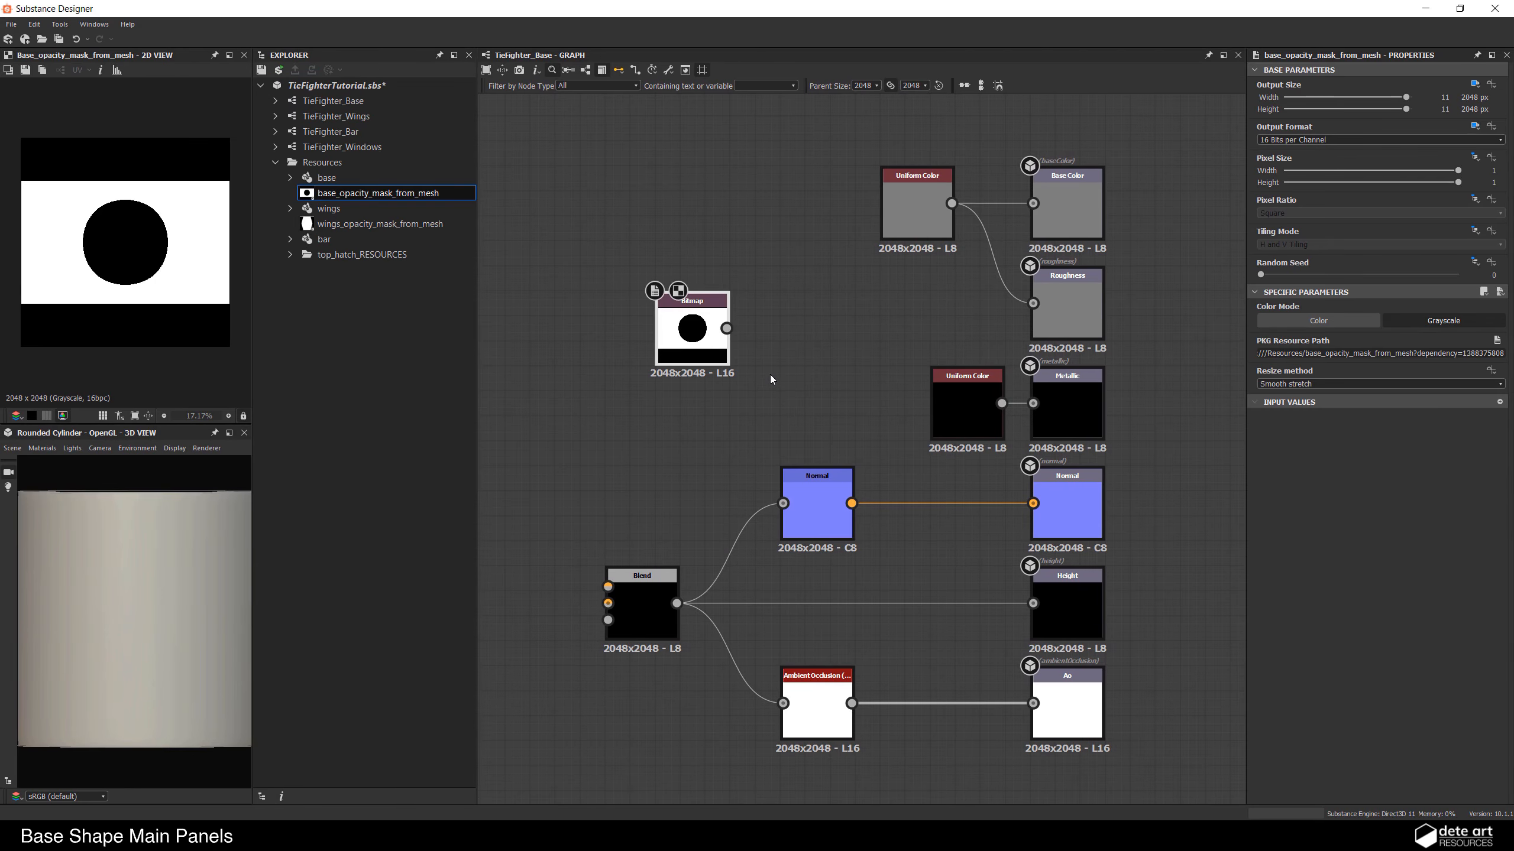
key(Delete)
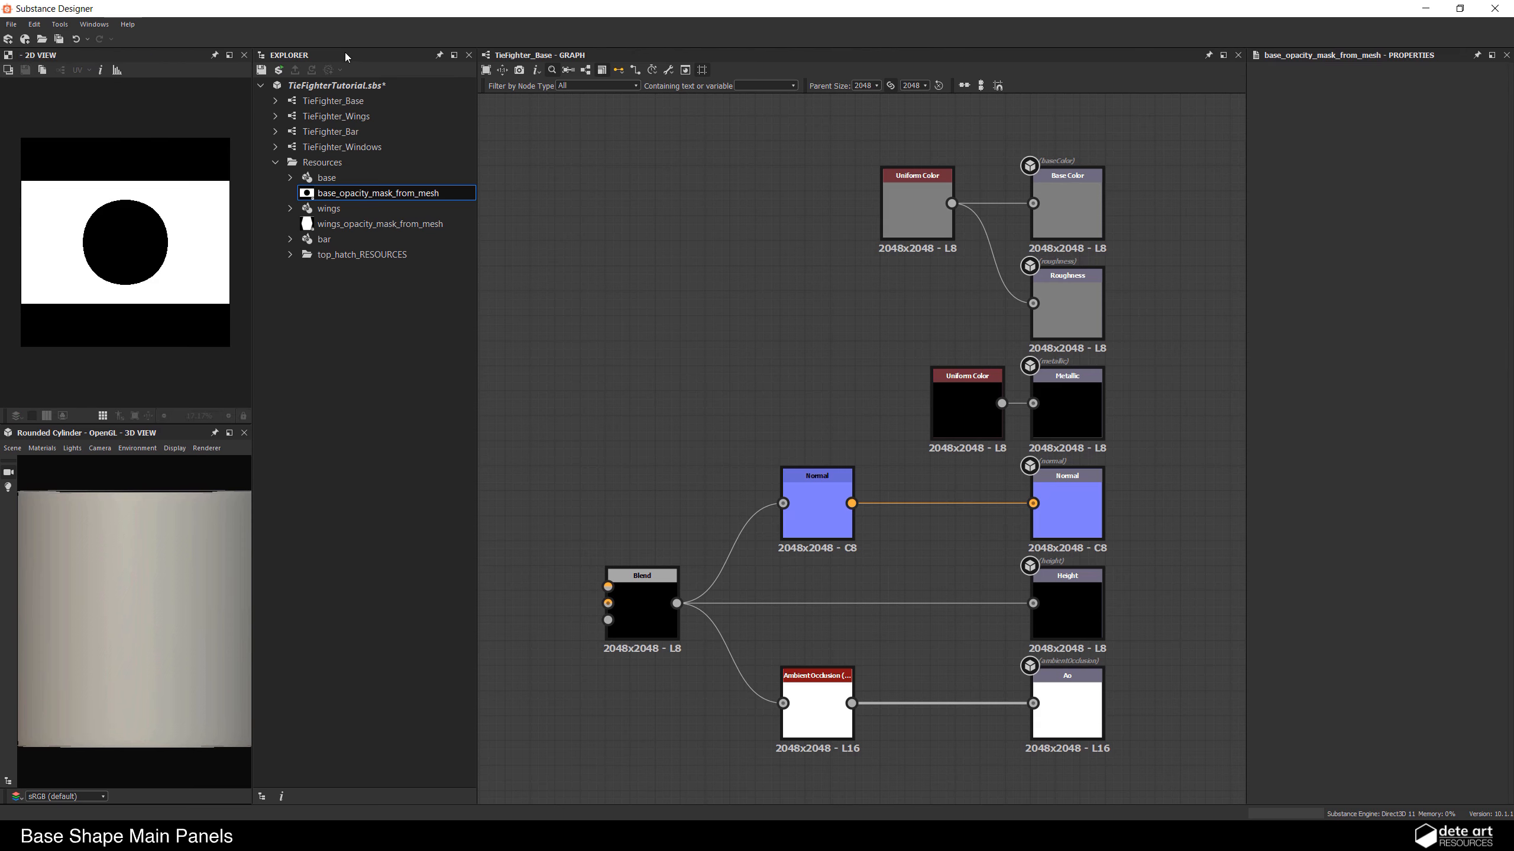
Step: Move the Explorer out of the main window and widen the 2D/3D views and the Properties area
drag(346, 54, 0, 275)
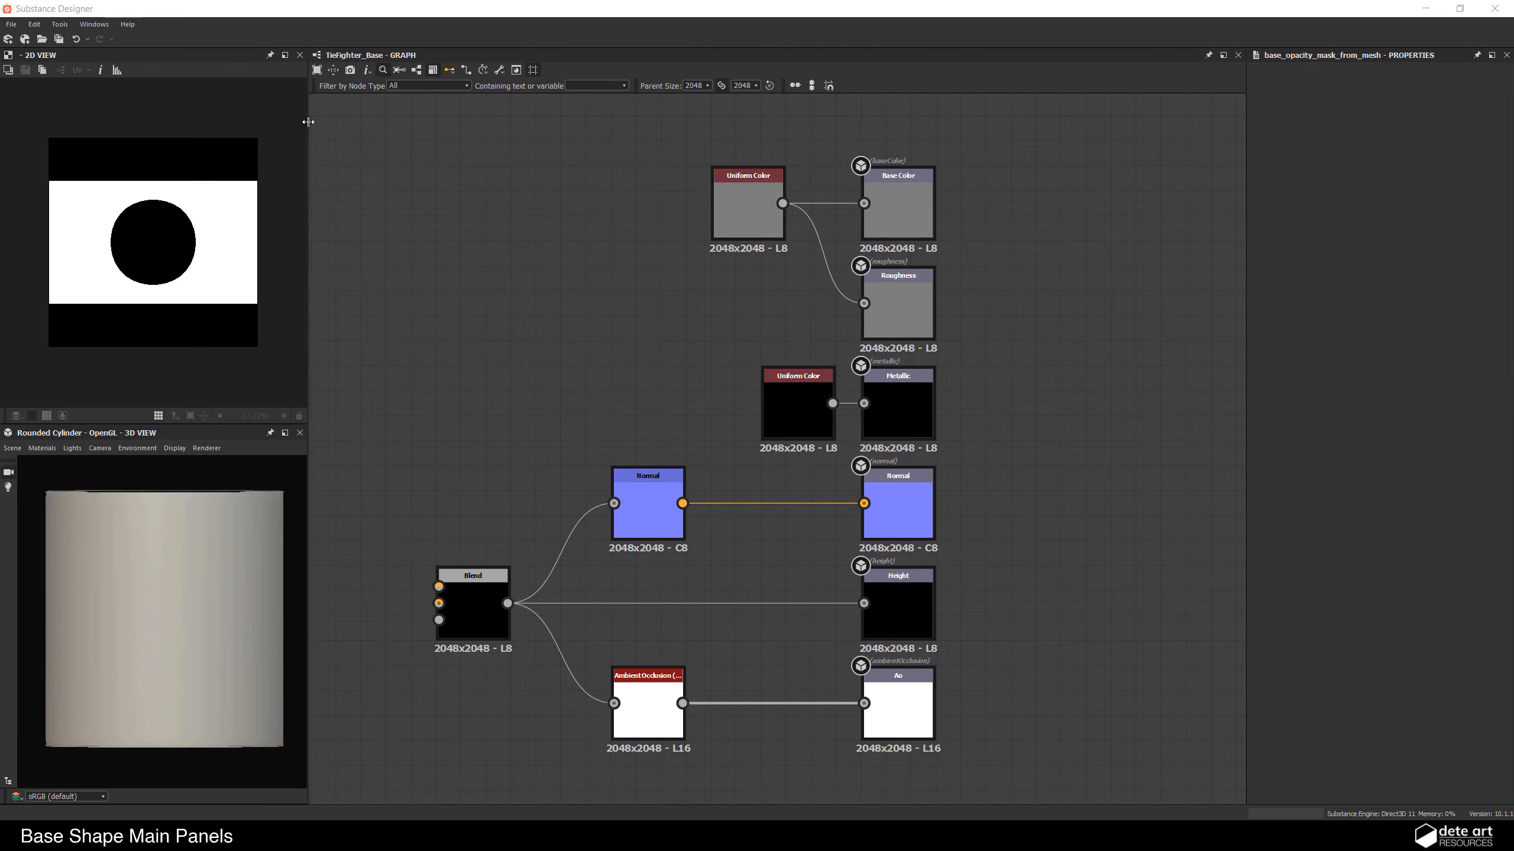
drag(308, 122, 389, 122)
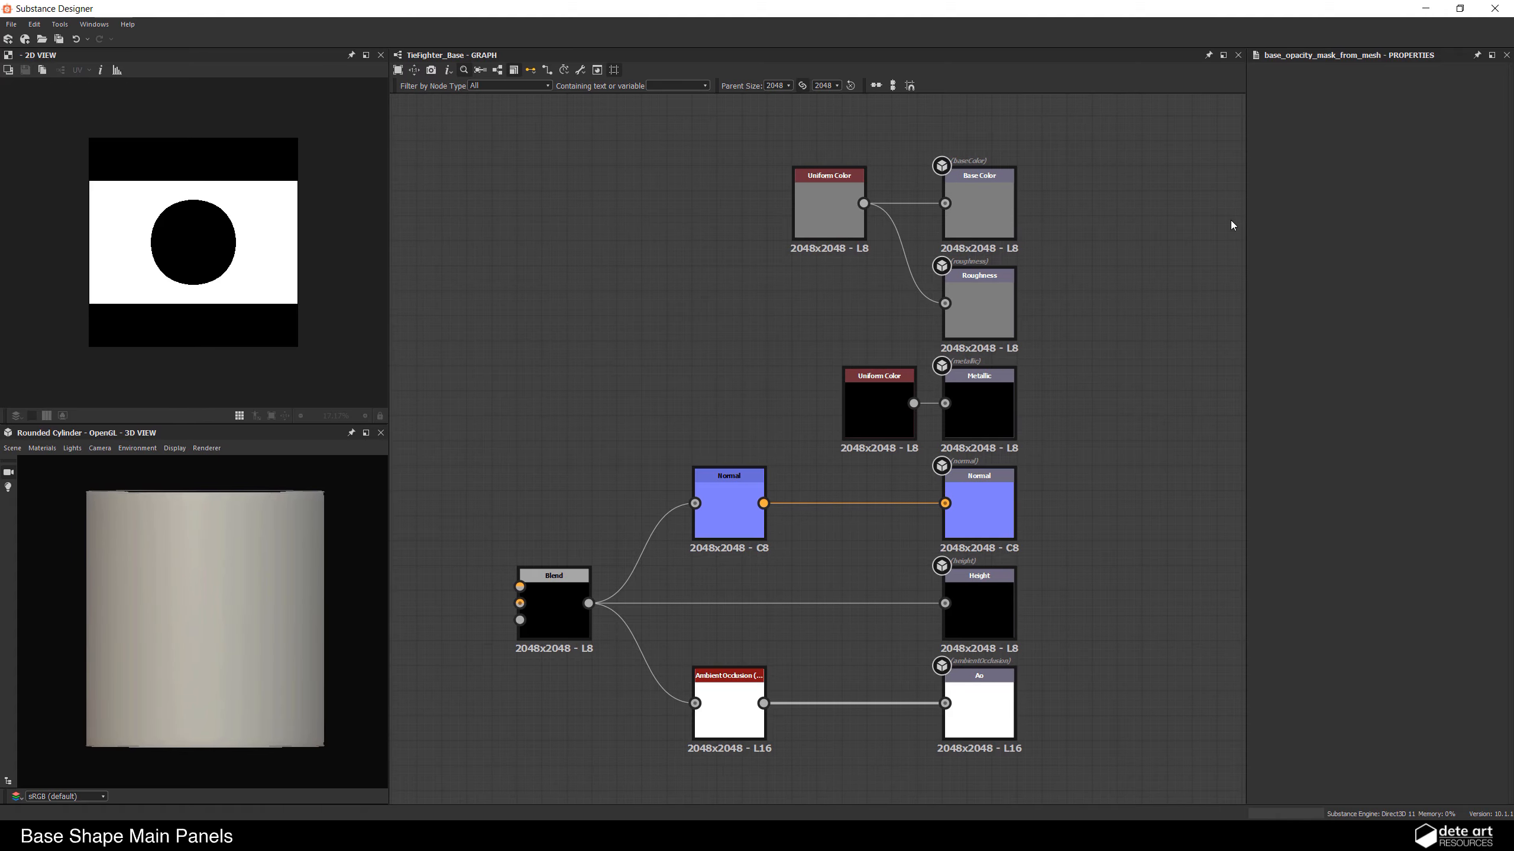
drag(1246, 220, 1217, 220)
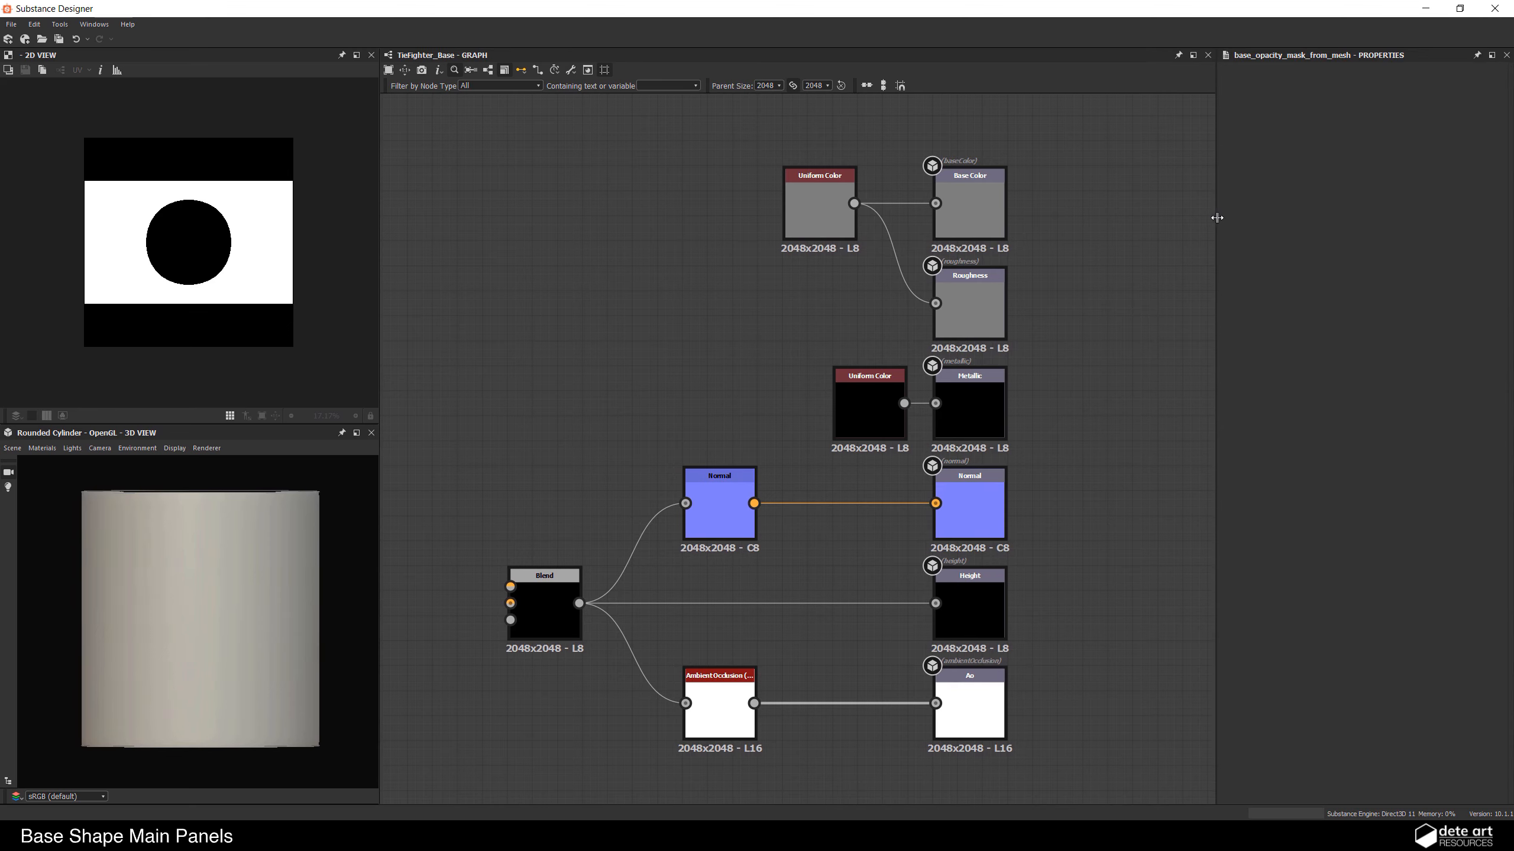
scroll(999, 317, down, 3)
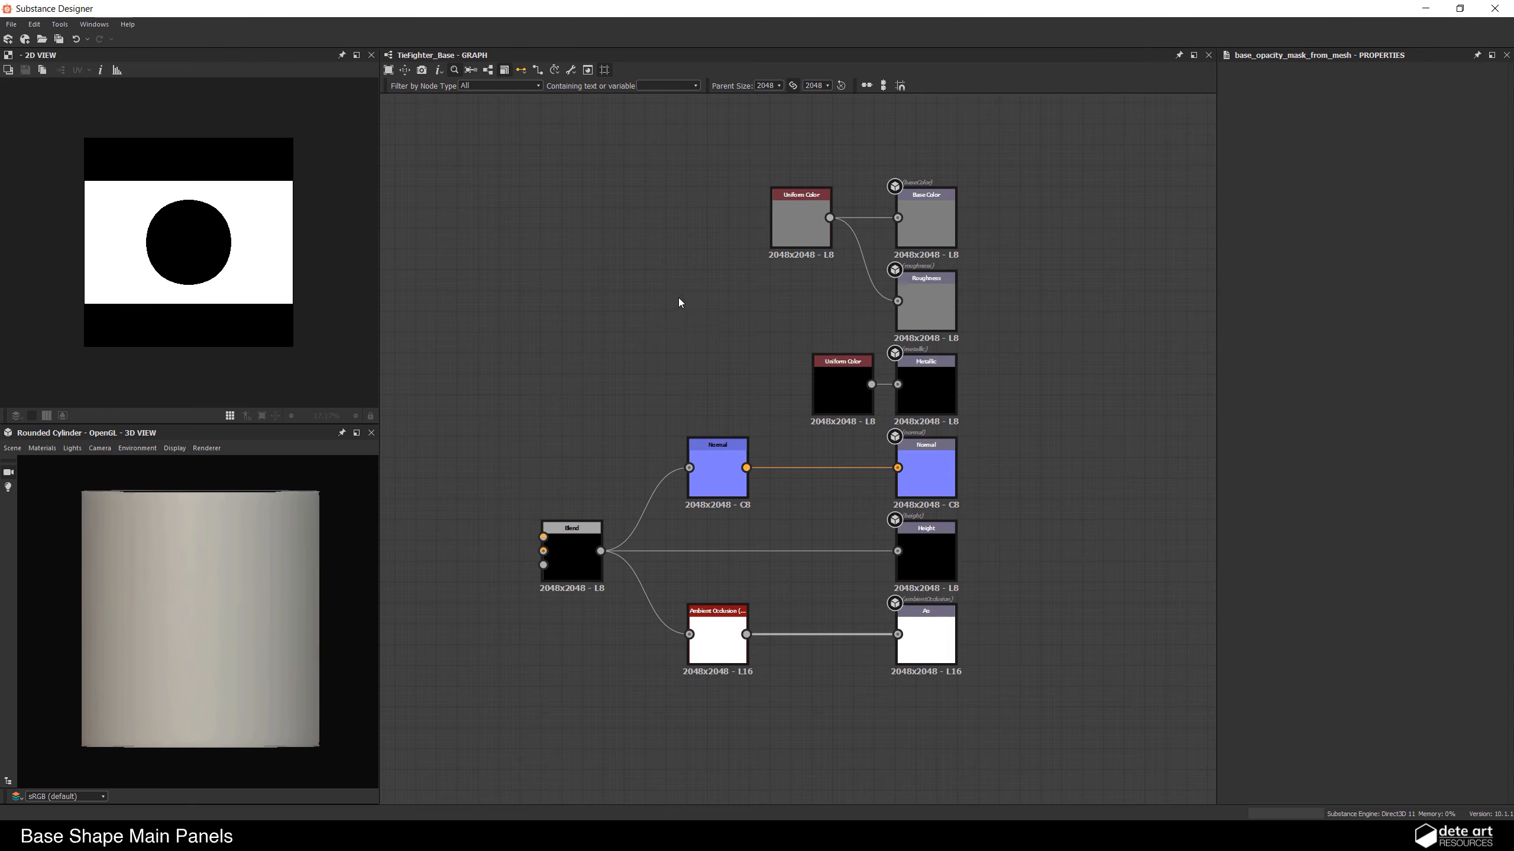
Step: Add the base_opacity_mask_from_mesh bitmap to the TieFighter_Base graph and place it well before the Blend node, level with it
drag(227, 495, 242, 561)
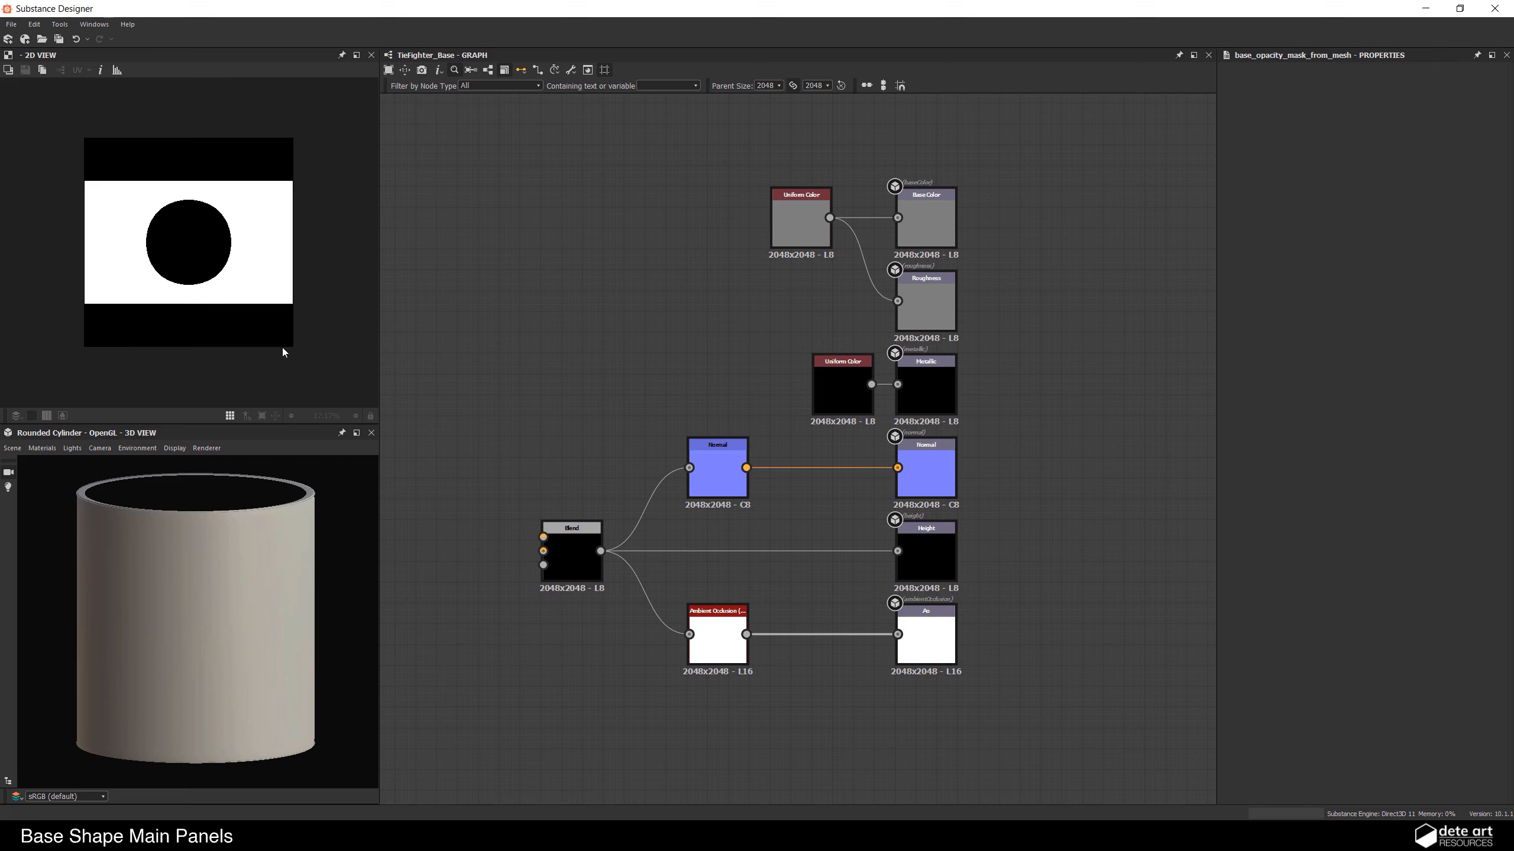
scroll(544, 338, down, 1)
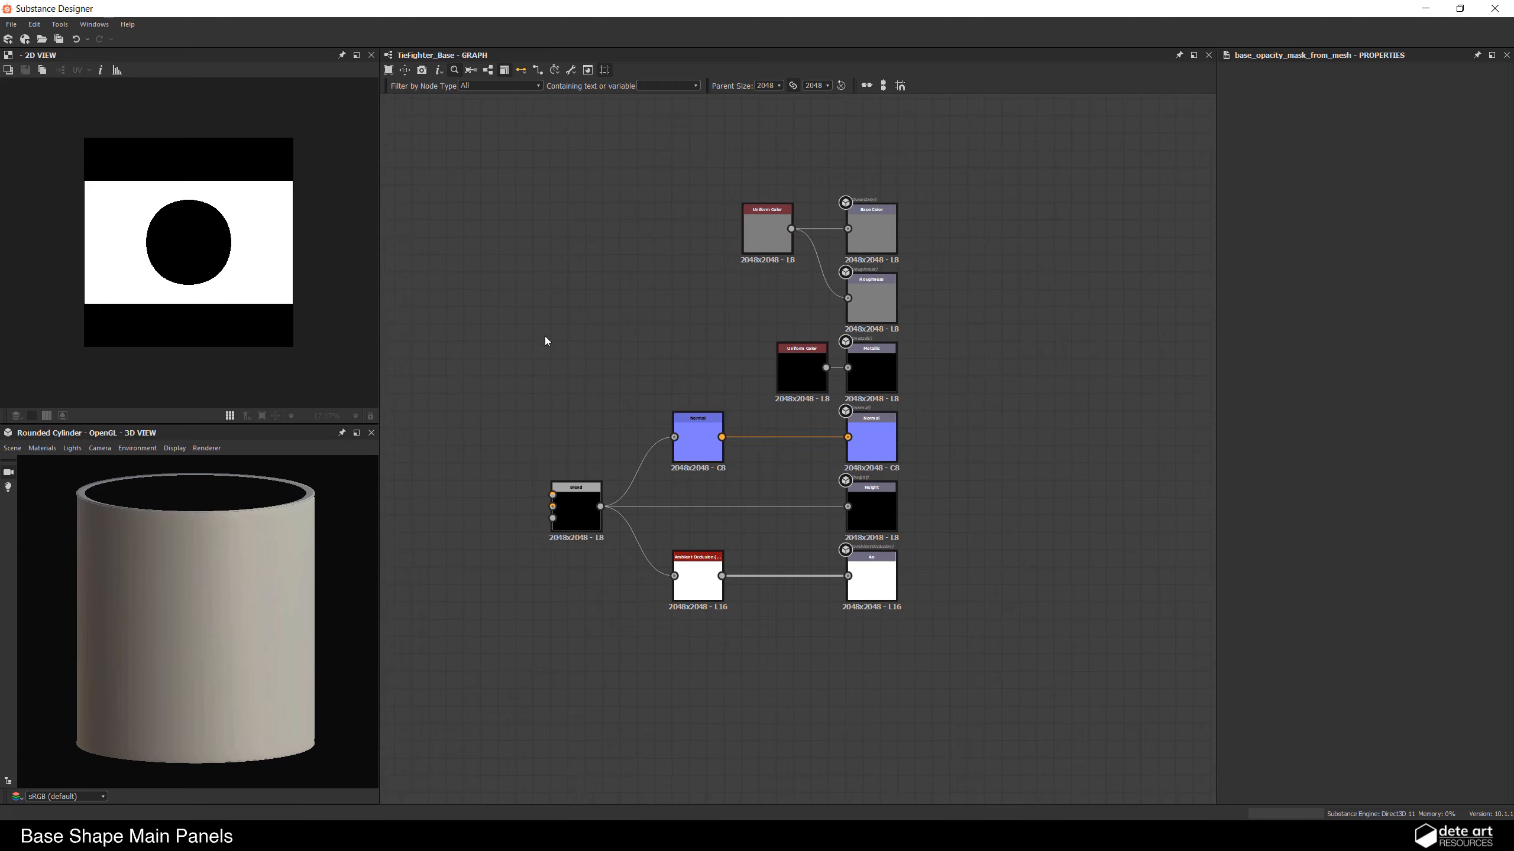
middle_drag(544, 338, 670, 348)
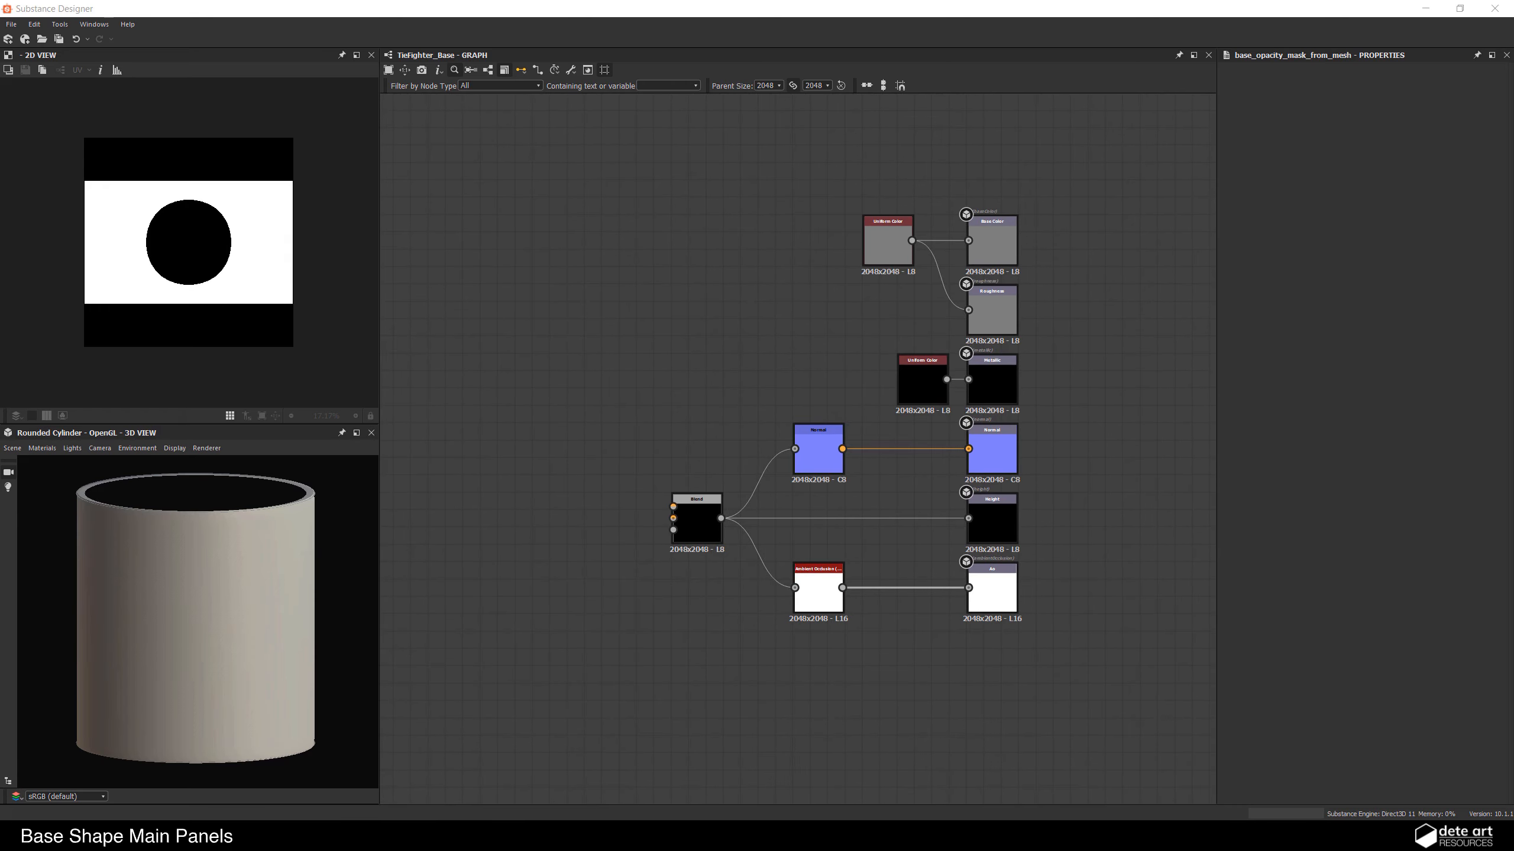
drag(541, 426, 492, 485)
scroll(641, 513, up, 4)
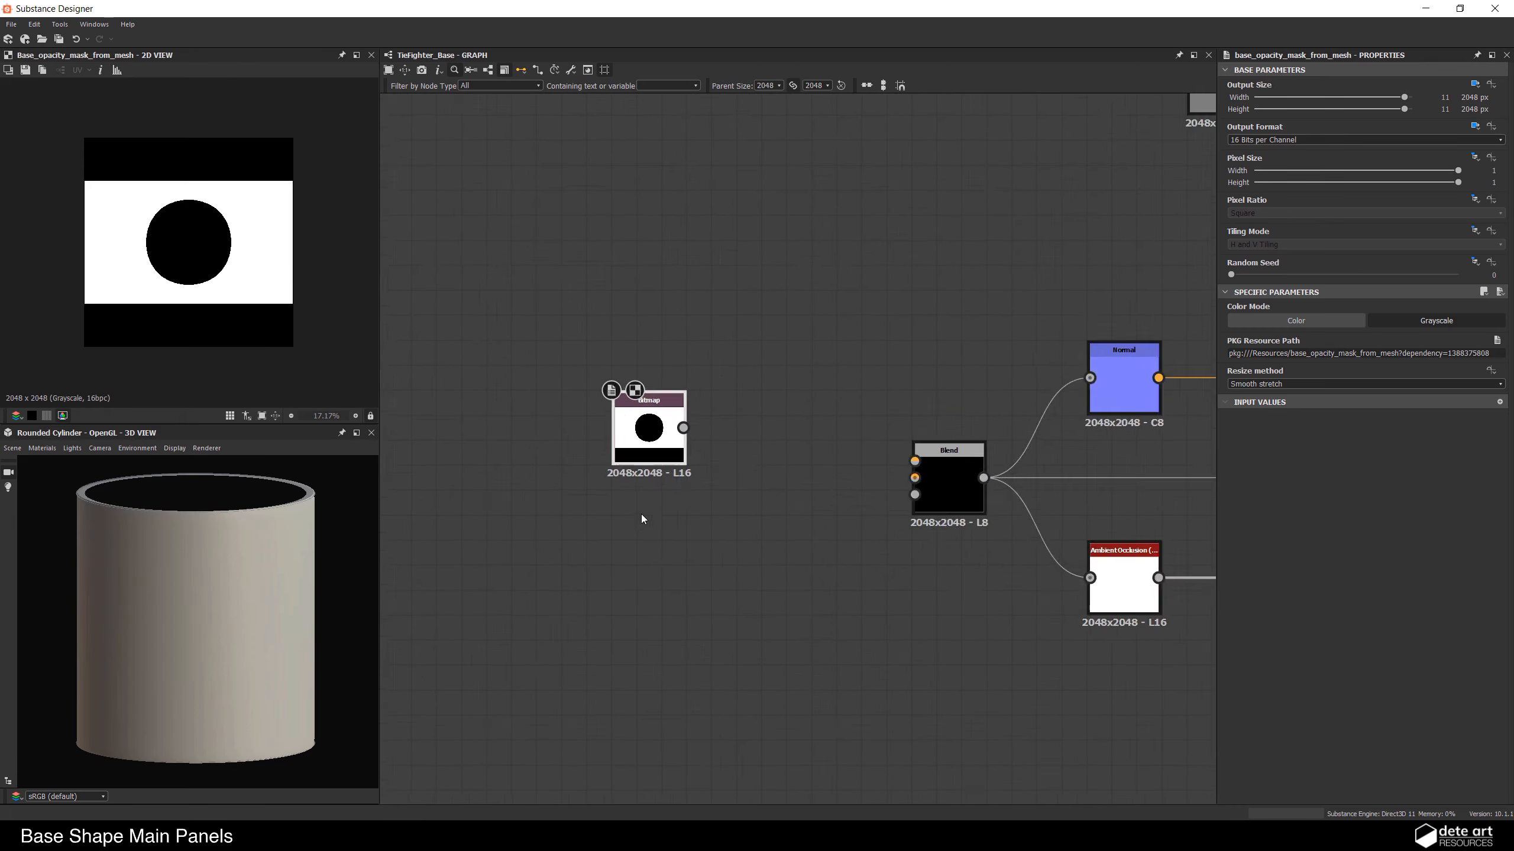
scroll(635, 500, down, 3)
middle_drag(635, 430, 630, 373)
drag(632, 371, 527, 414)
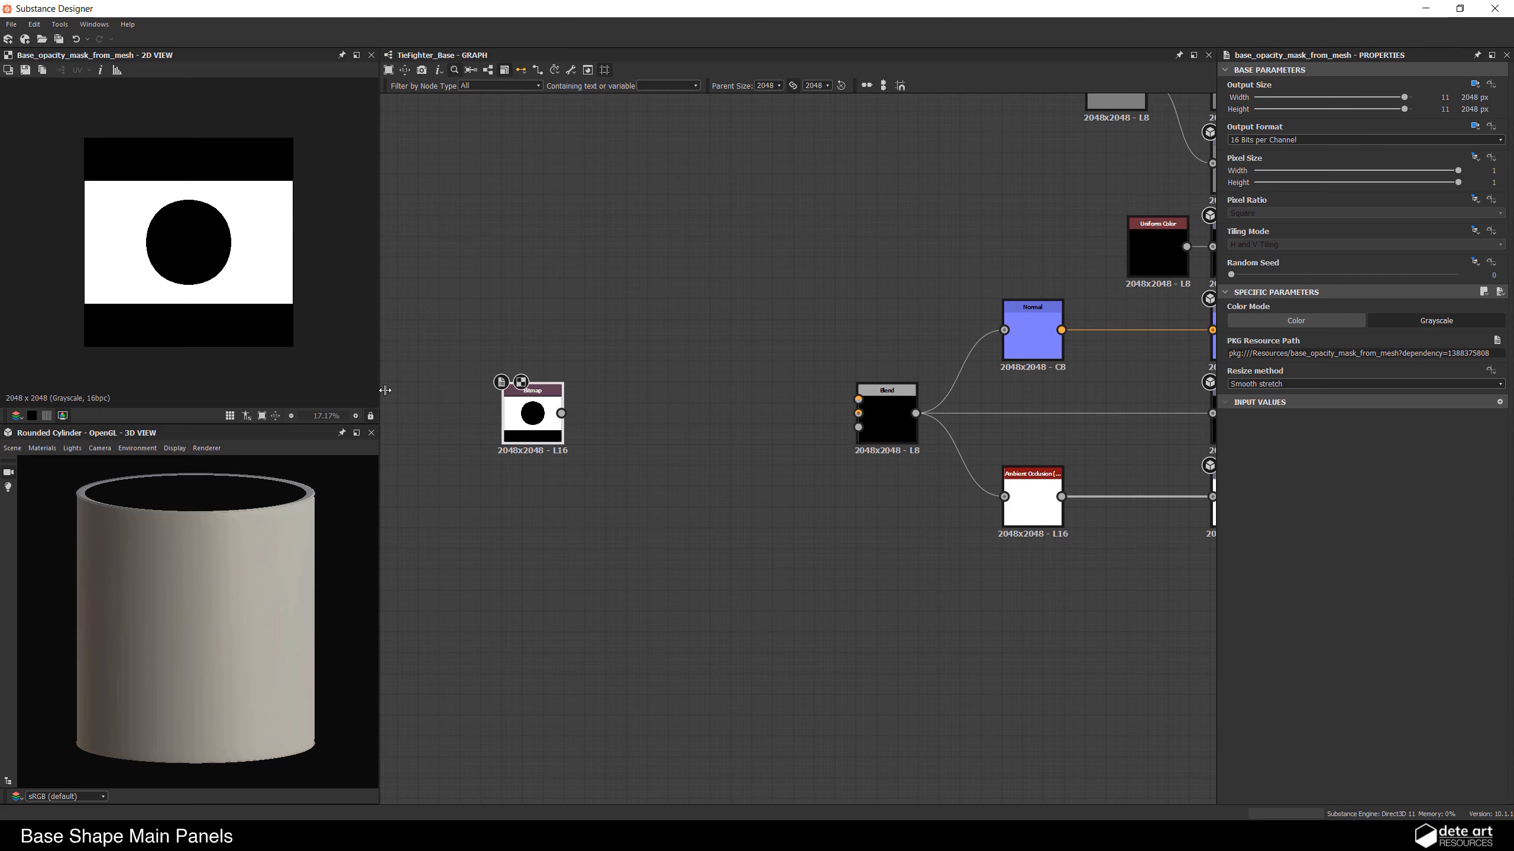
Step: Widen the 2D and 3D views slightly and load the base mesh resource into the 3D view
drag(385, 390, 396, 390)
scroll(212, 217, up, 2)
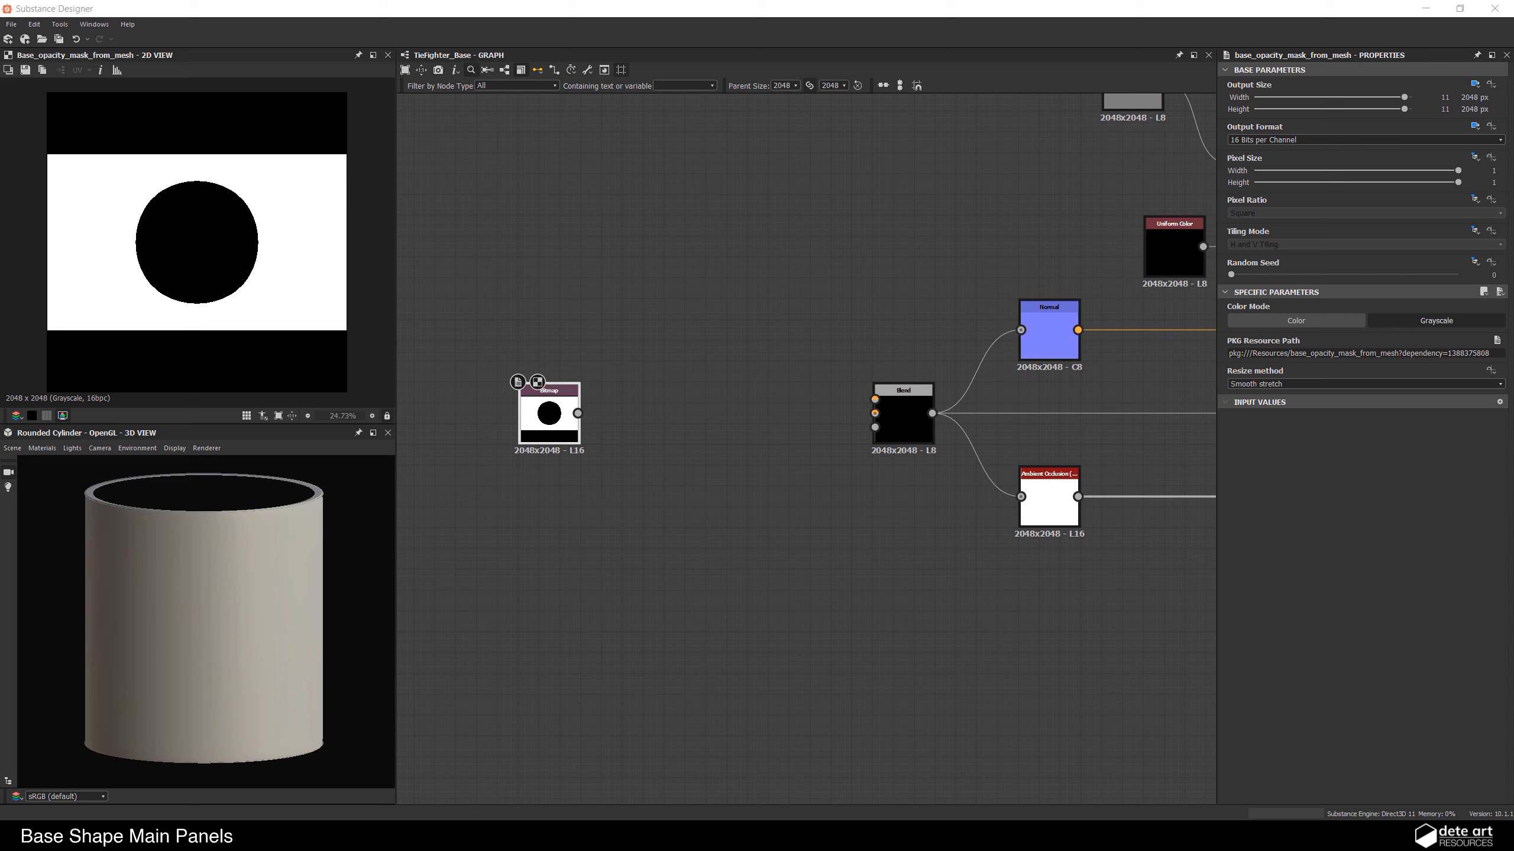
drag(64, 388, 165, 634)
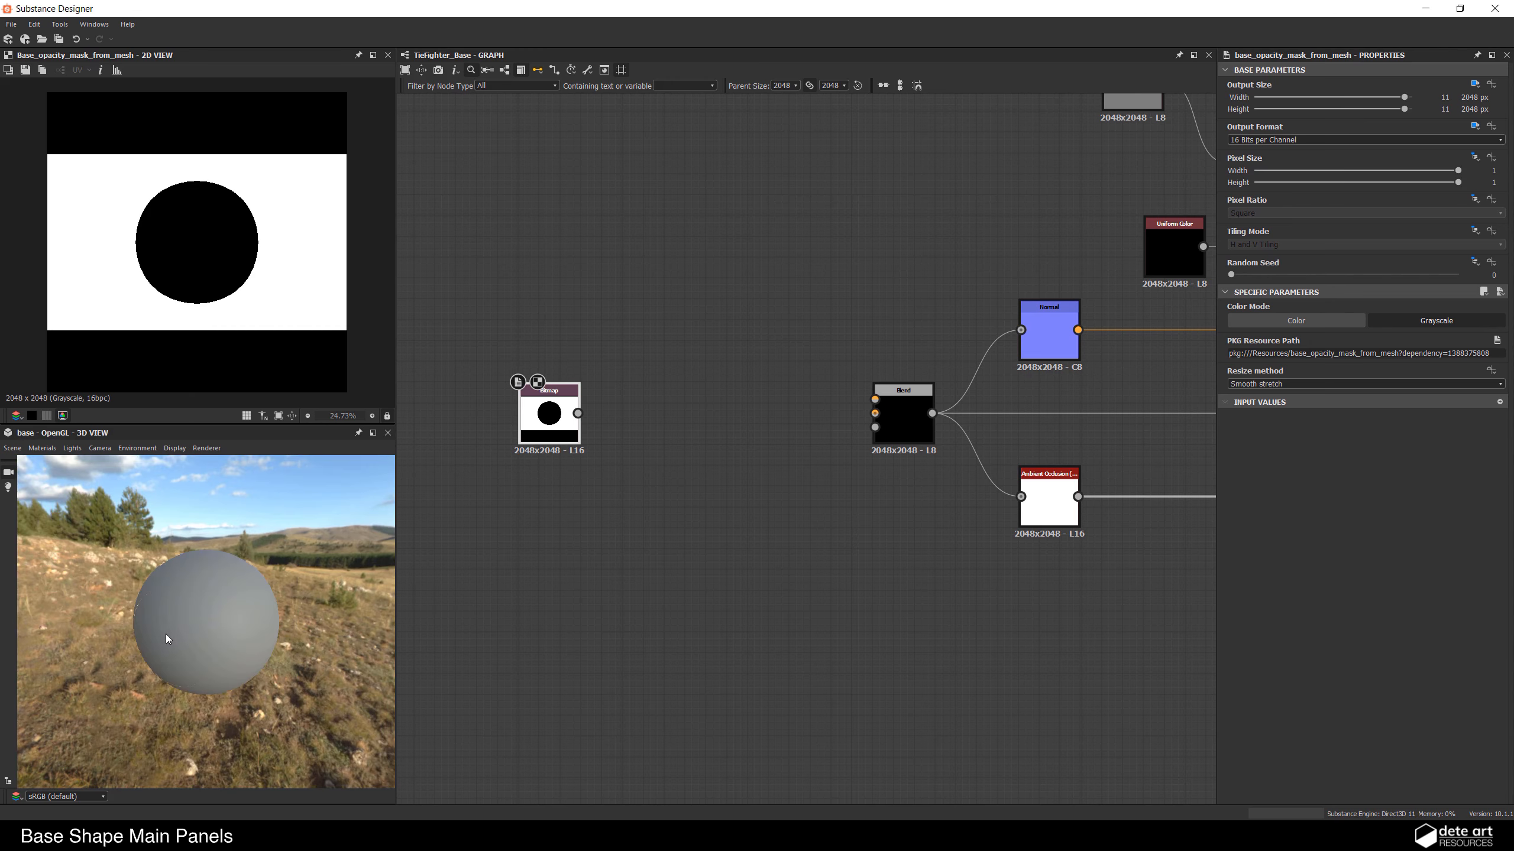
scroll(166, 626, up, 2)
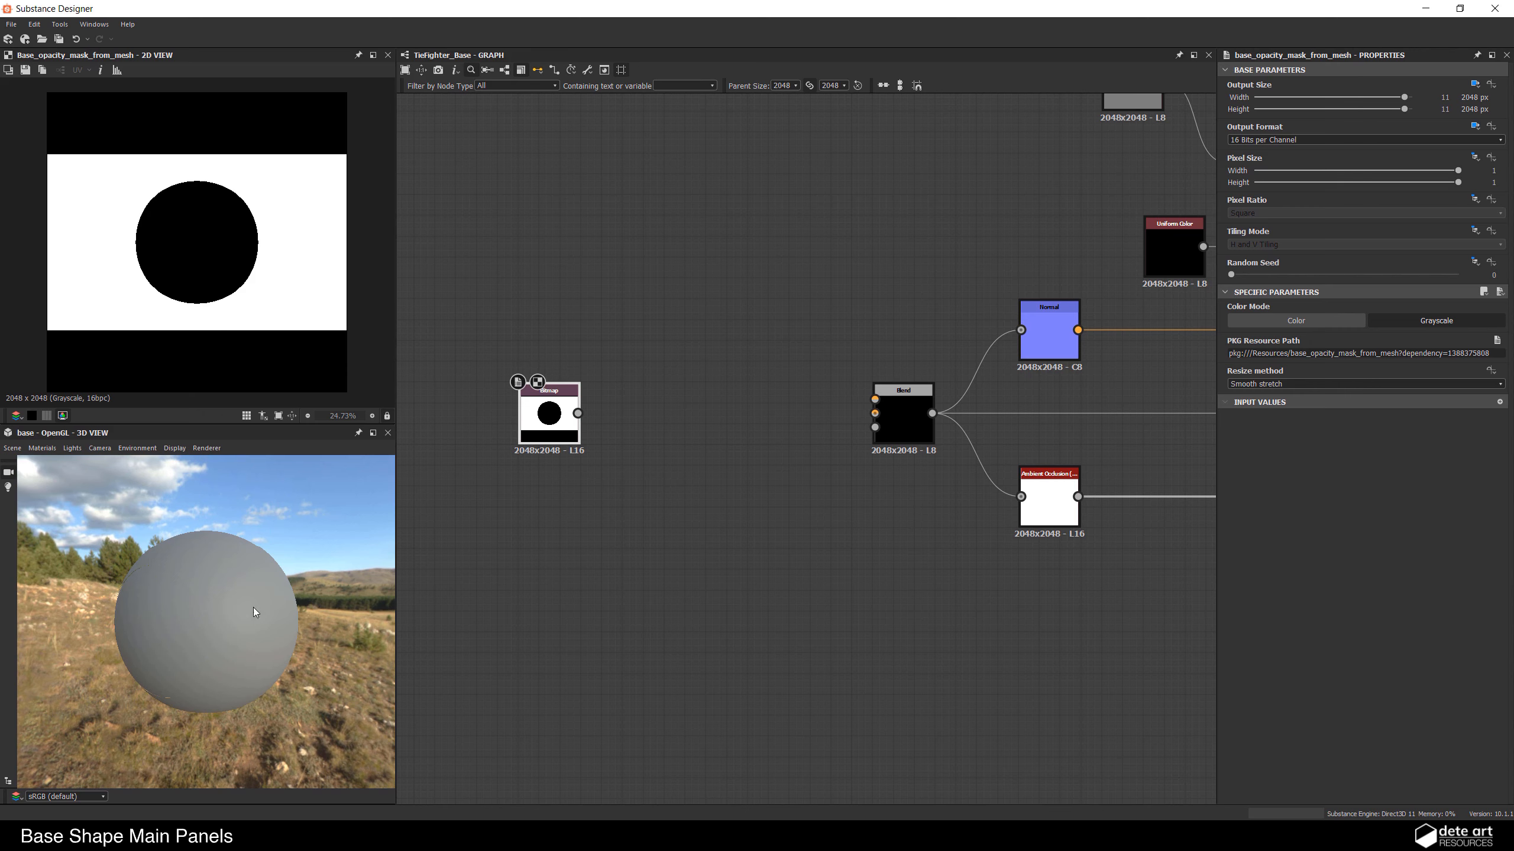
drag(253, 609, 222, 635)
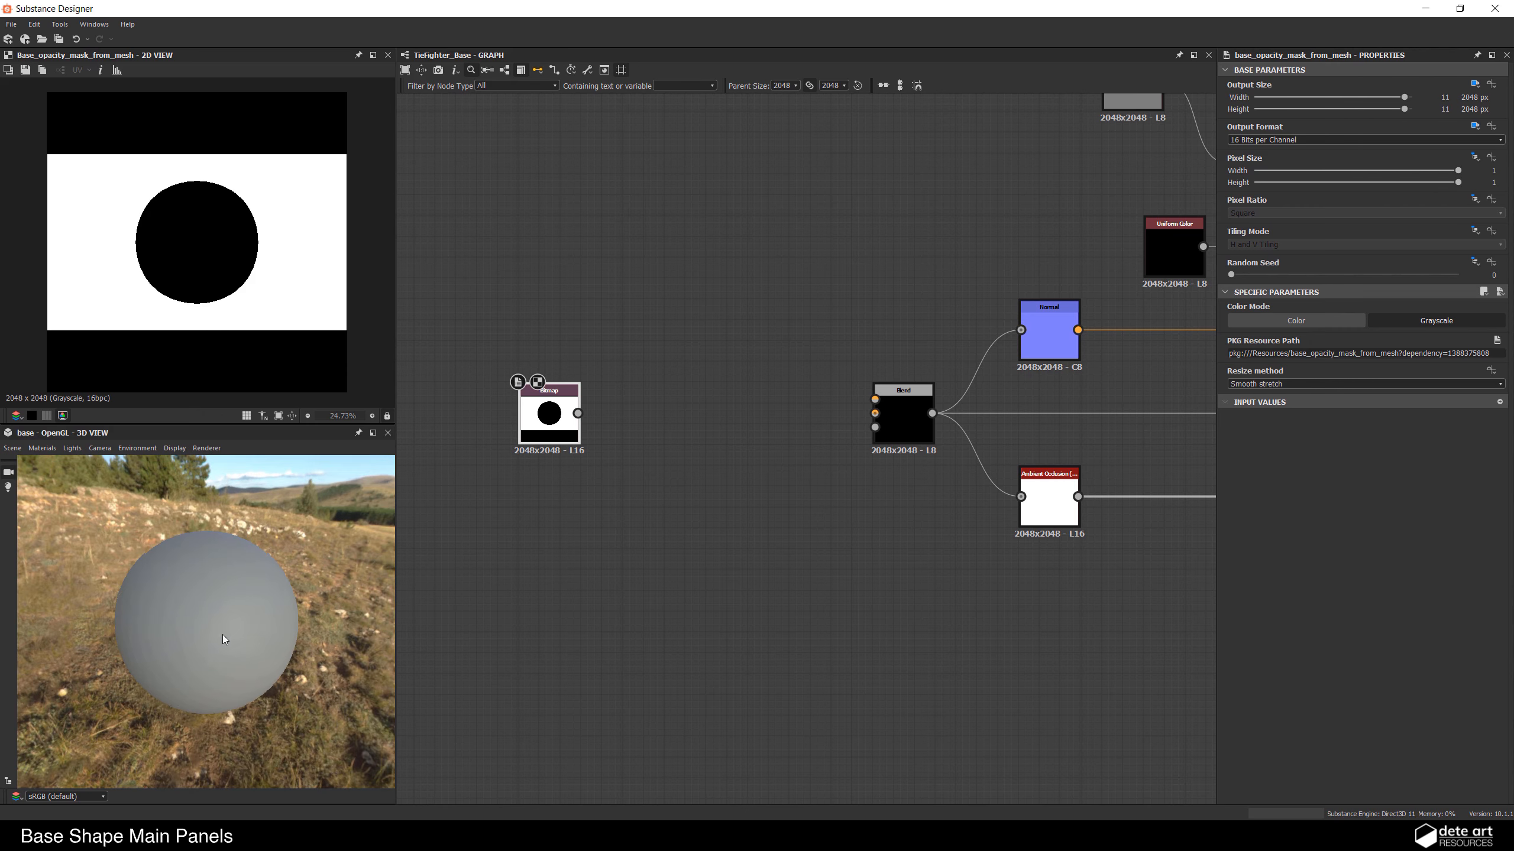
Step: Show the outputs of the TieFighter_Base graph on the base mesh in the 3D view
scroll(685, 293, down, 1)
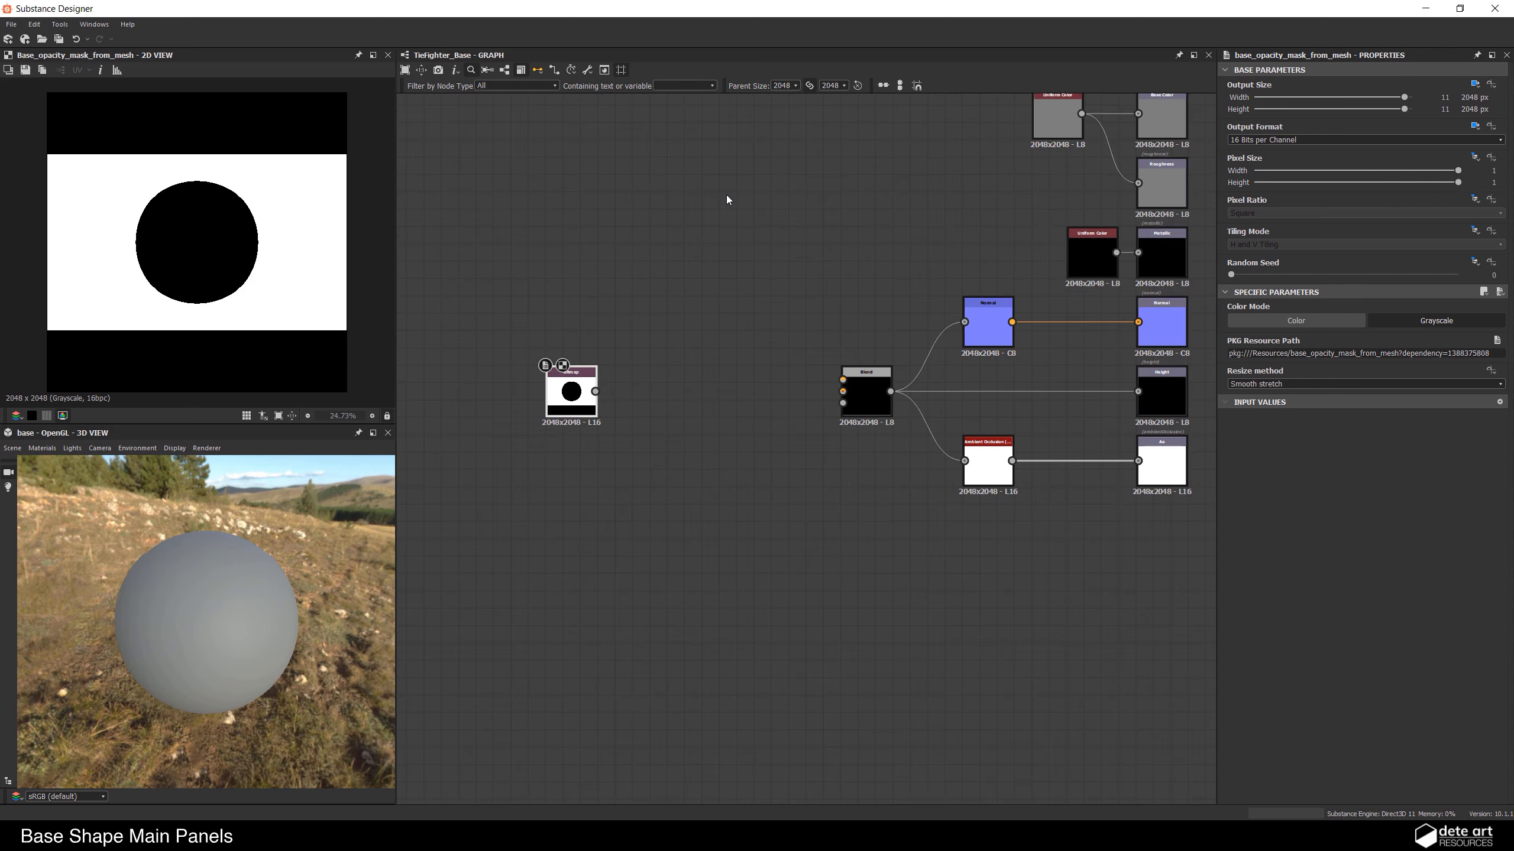
right_click(675, 236)
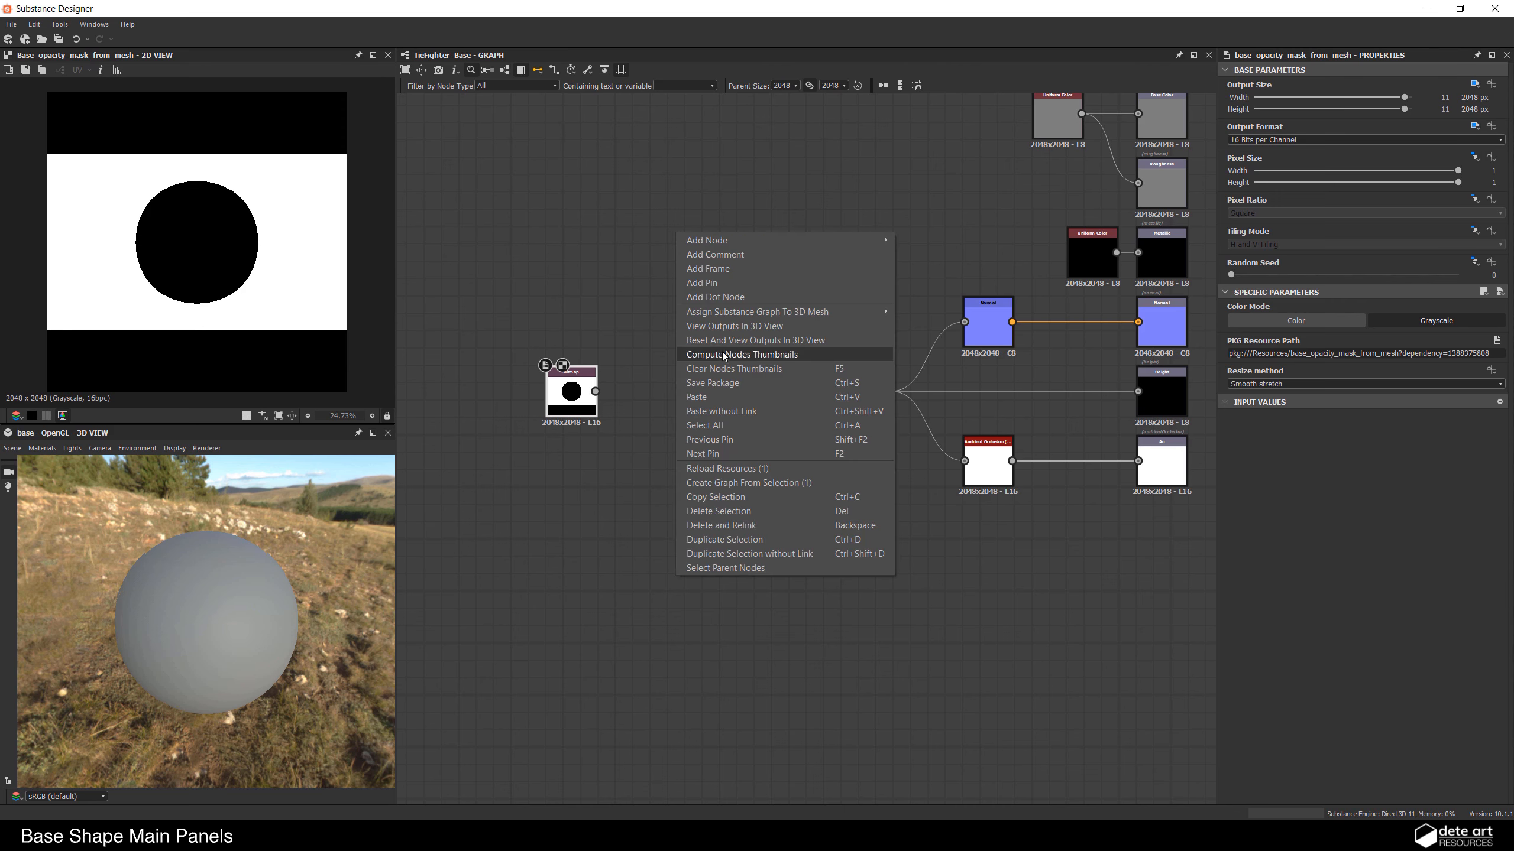
click(758, 325)
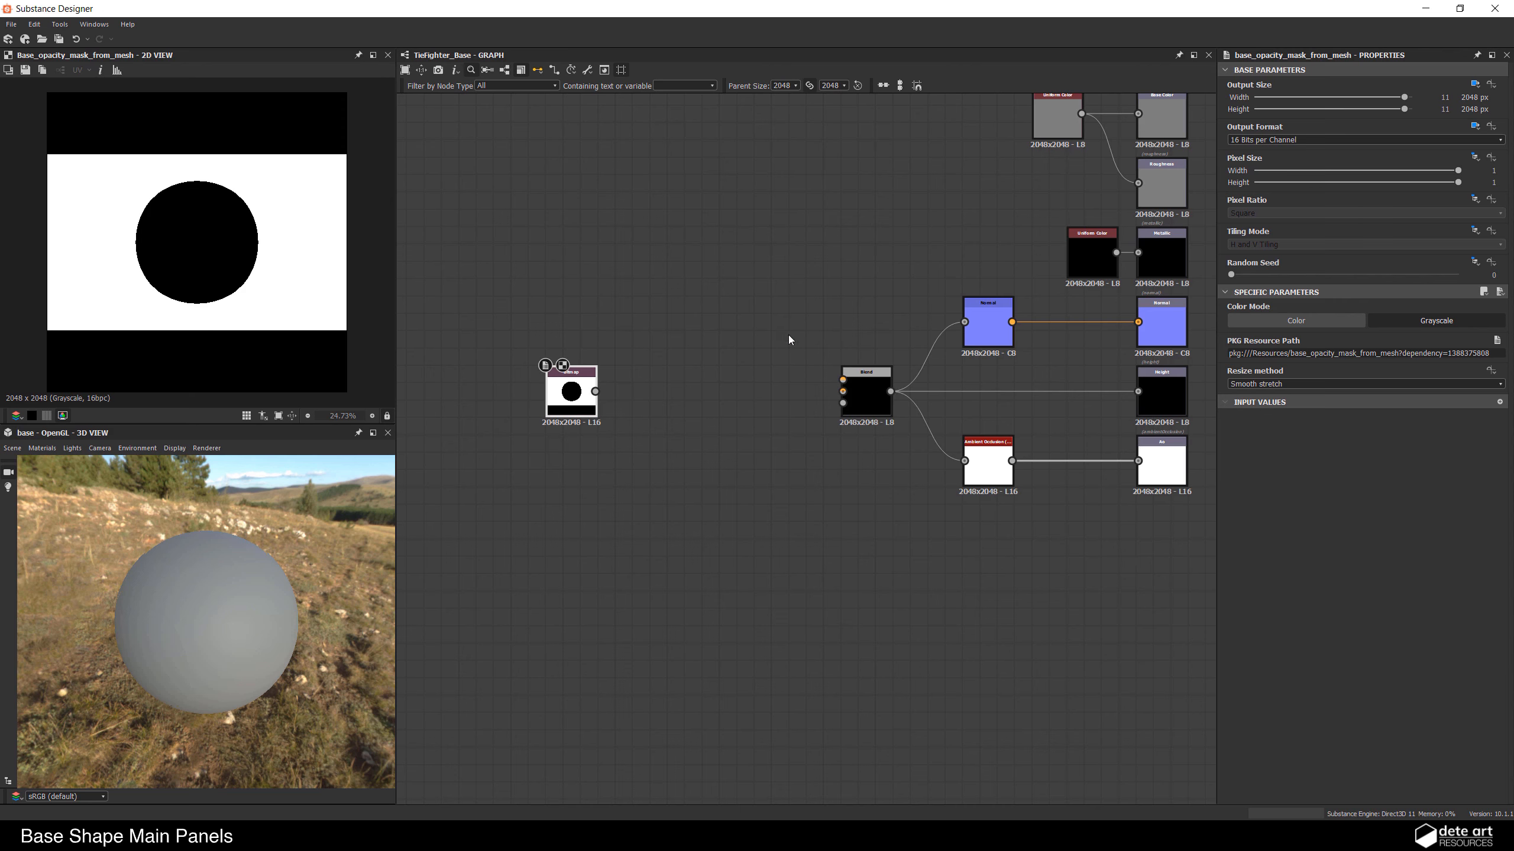
Step: Darken the Uniform Color node feeding Base Color and Roughness to a grayscale output value of 38
middle_drag(725, 350, 692, 444)
scroll(692, 445, down, 1)
click(958, 261)
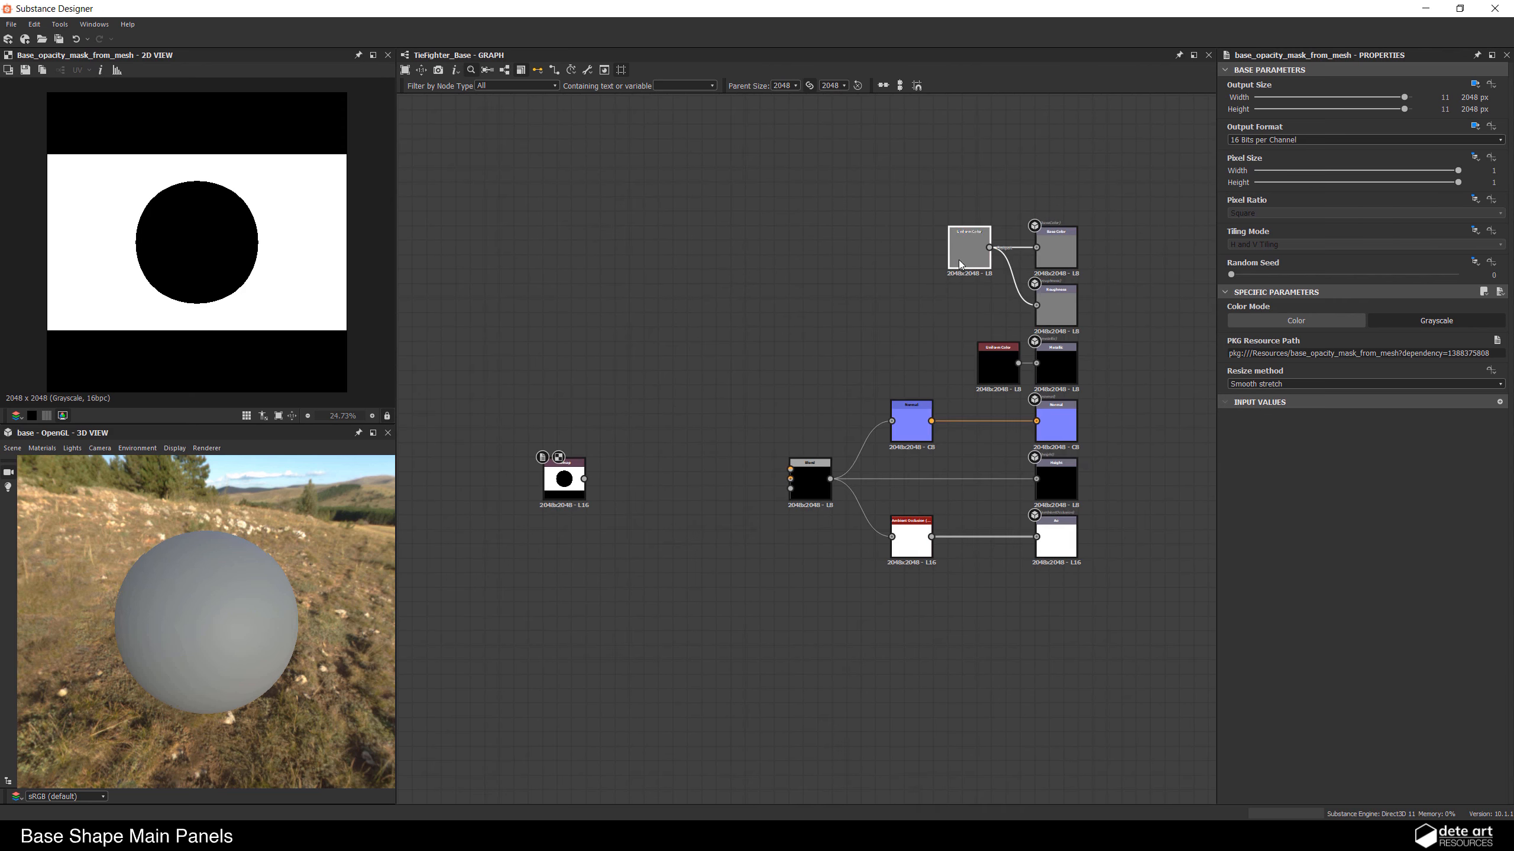
drag(1373, 369, 1331, 370)
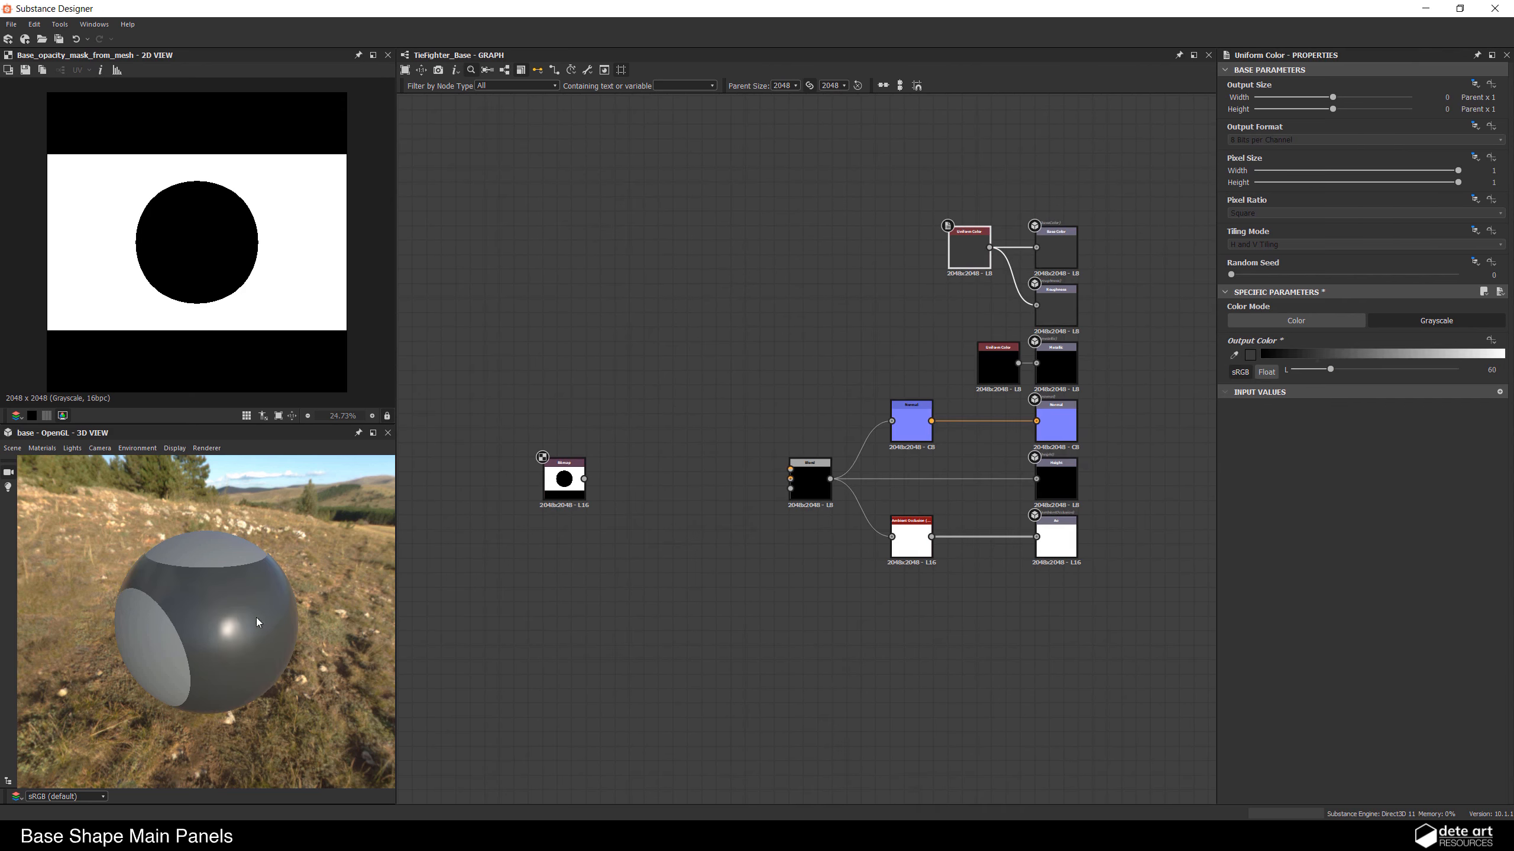
mouse_move(257, 617)
mouse_down()
mouse_move(466, 571)
mouse_move(253, 698)
mouse_move(250, 609)
mouse_move(278, 633)
mouse_up()
scroll(250, 609, up, 2)
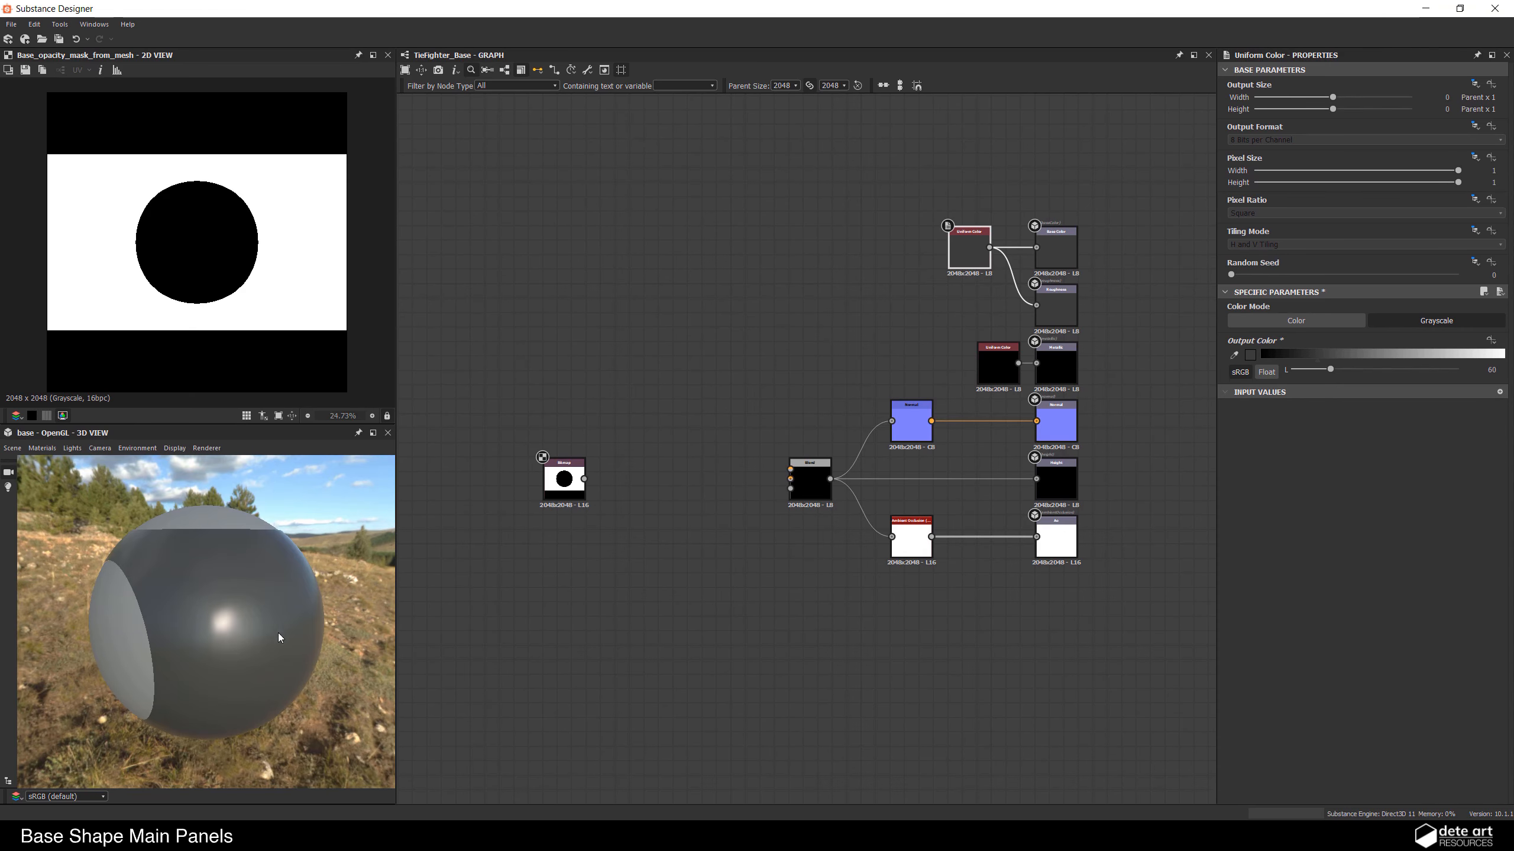
drag(1333, 371, 1305, 359)
drag(250, 596, 170, 554)
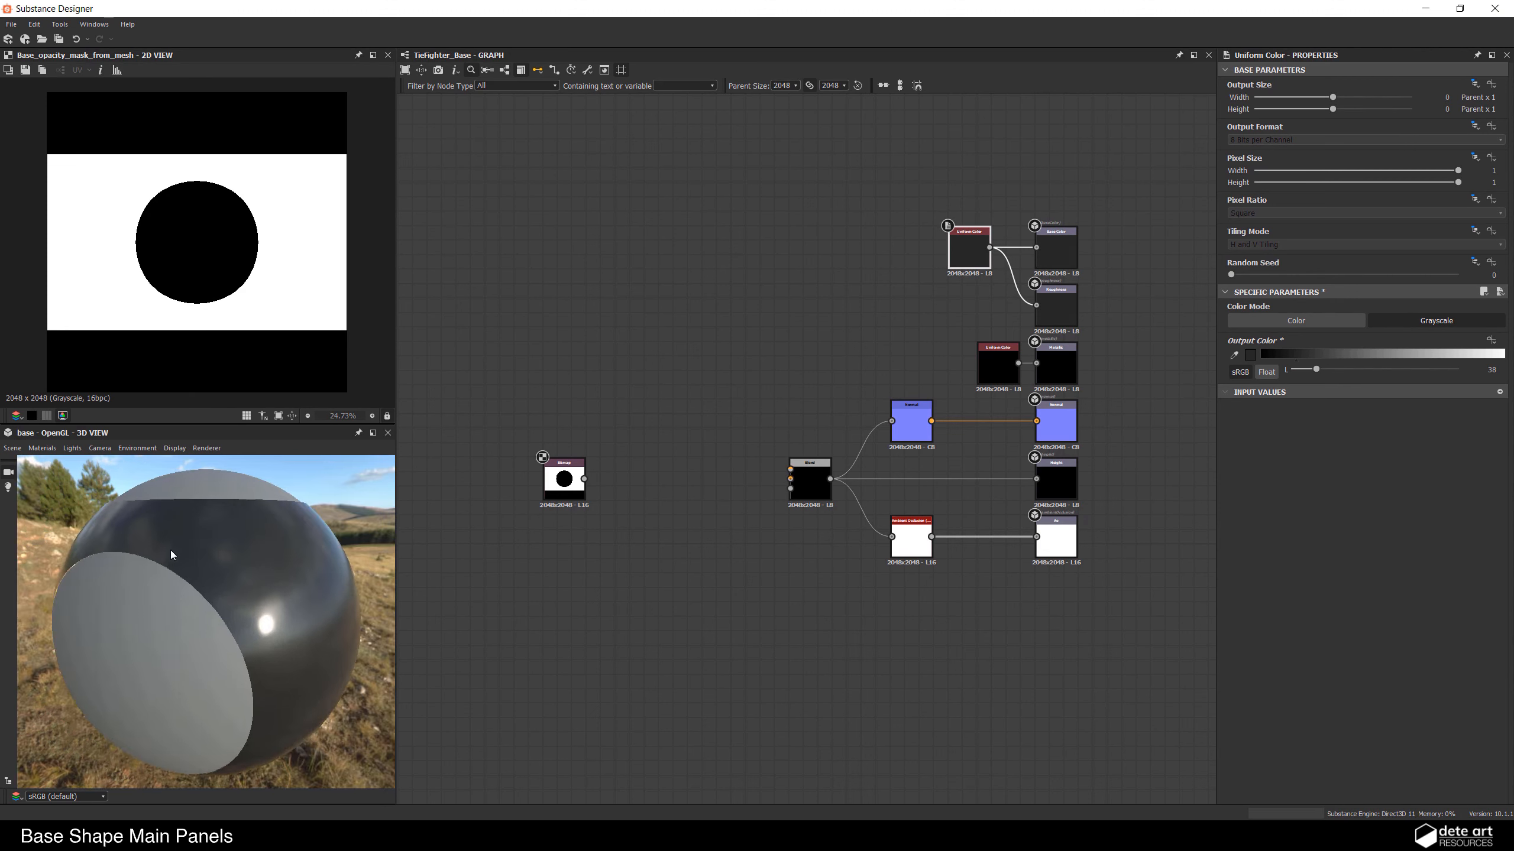
click(42, 448)
mouse_move(45, 465)
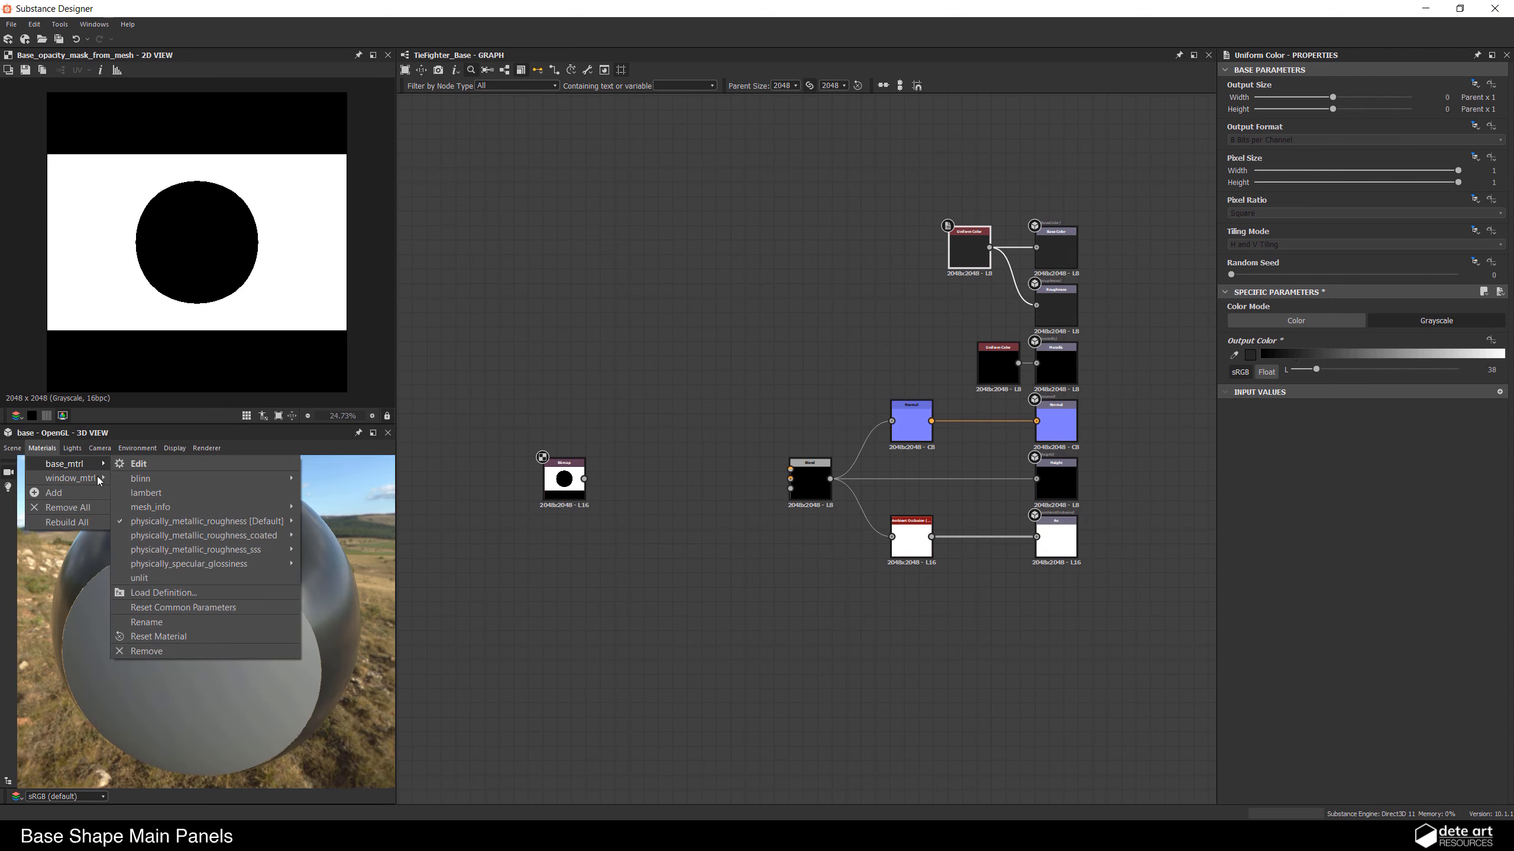
click(381, 508)
drag(262, 577, 210, 561)
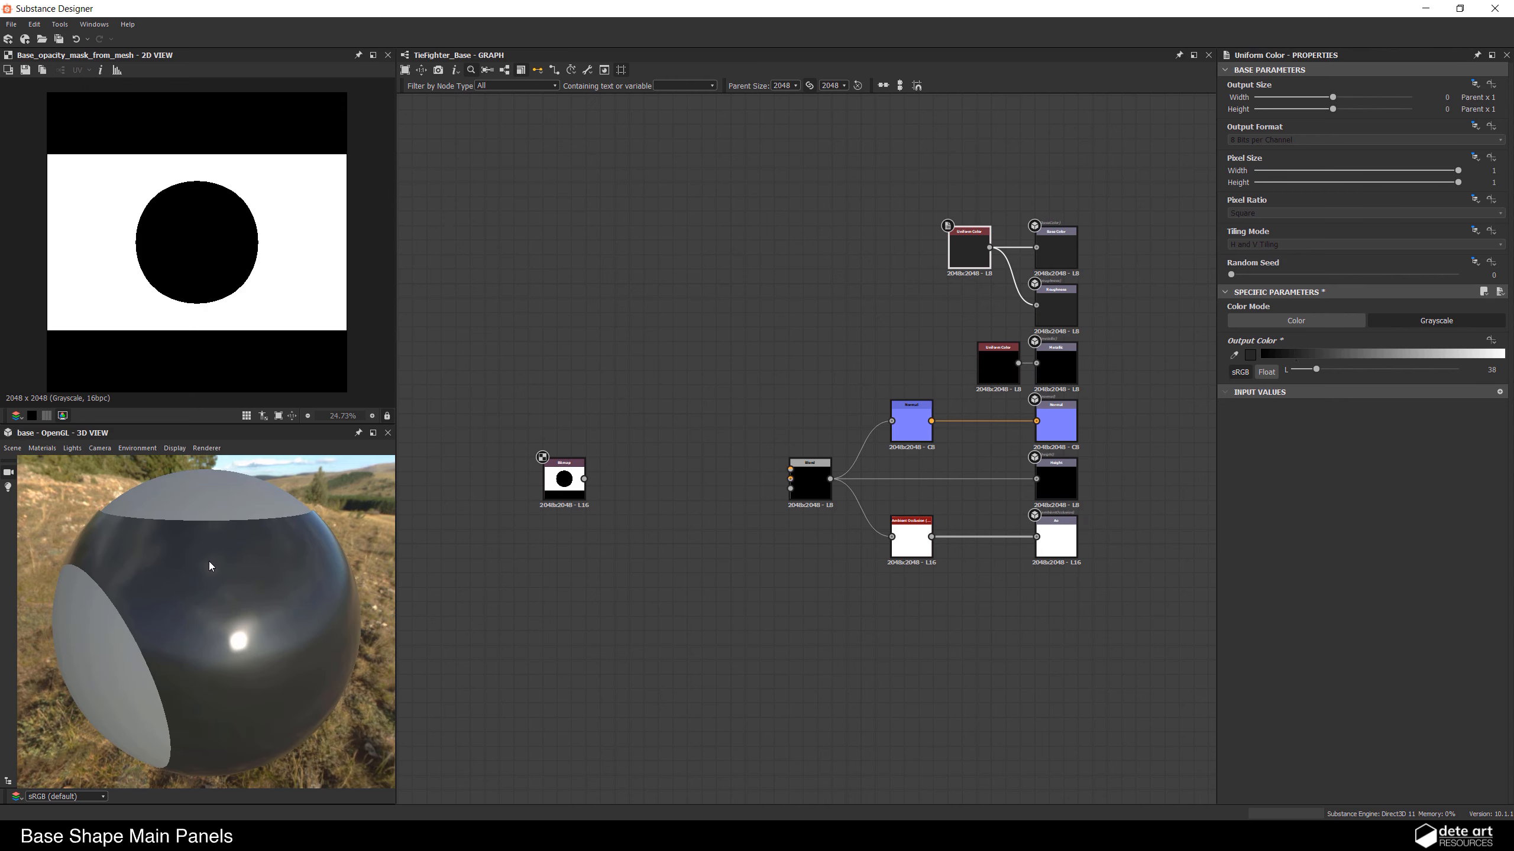
Step: Edit the base_mtrl material of the 3D view and set its Height Scale to 5
click(42, 447)
mouse_move(65, 464)
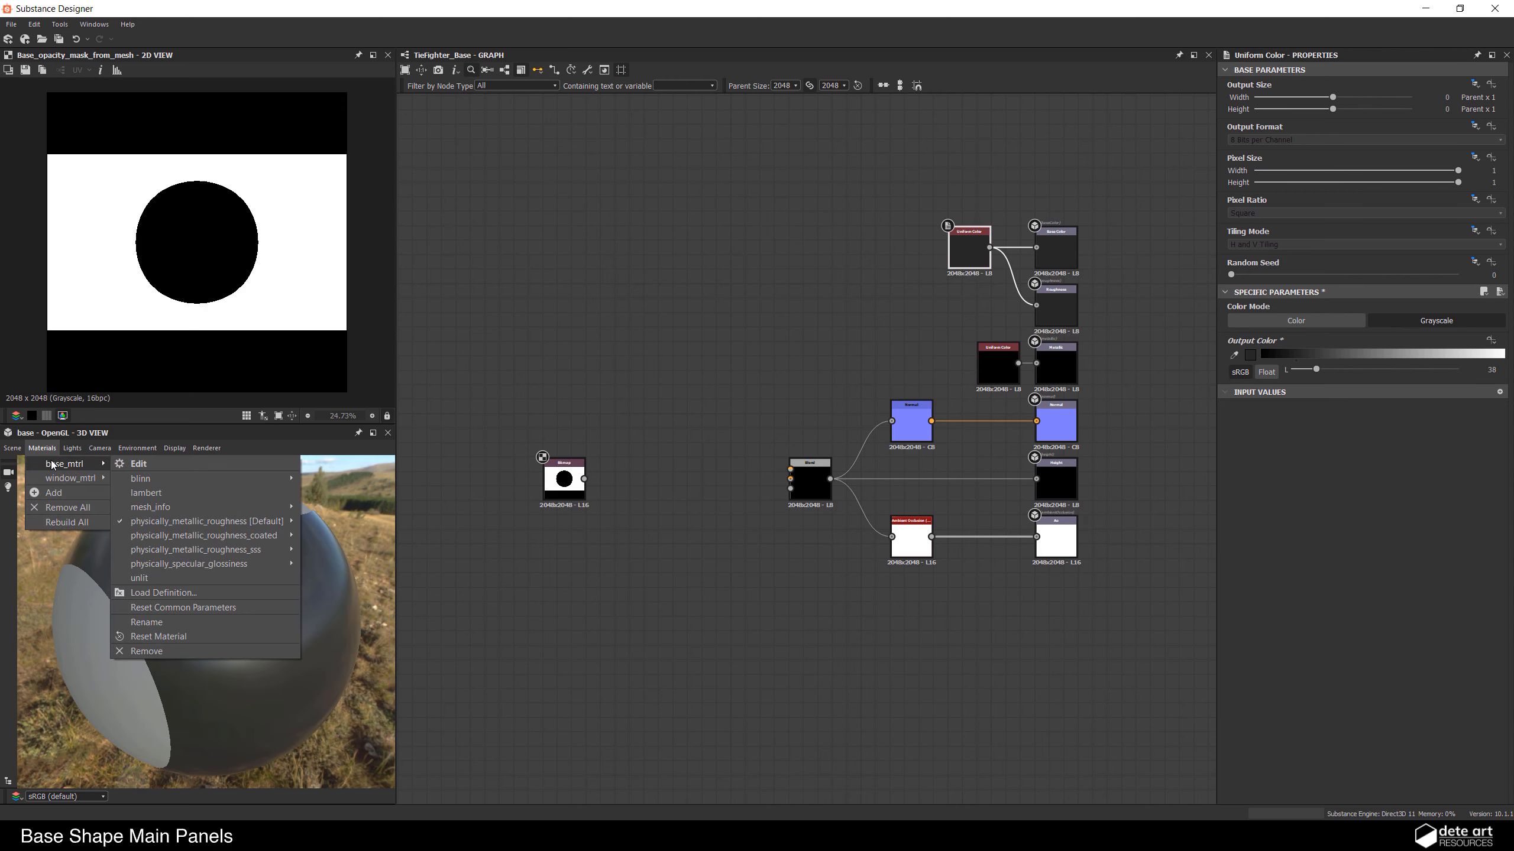
click(141, 466)
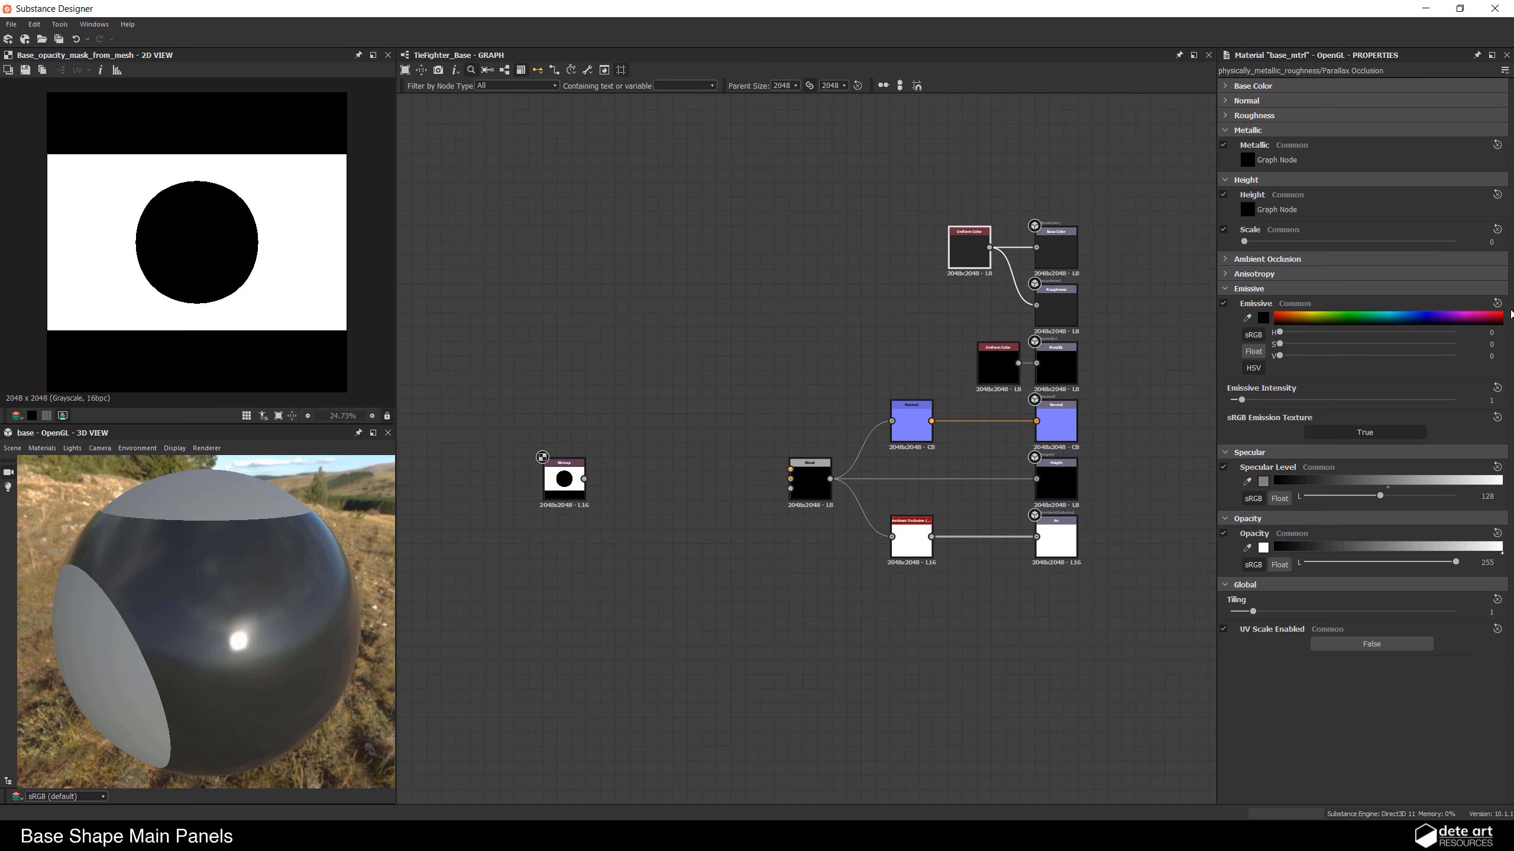
double_click(1492, 241)
key(Return)
Step: Switch the base_mtrl material's physically_metallic_roughness shader to the Tessellation technique
click(42, 447)
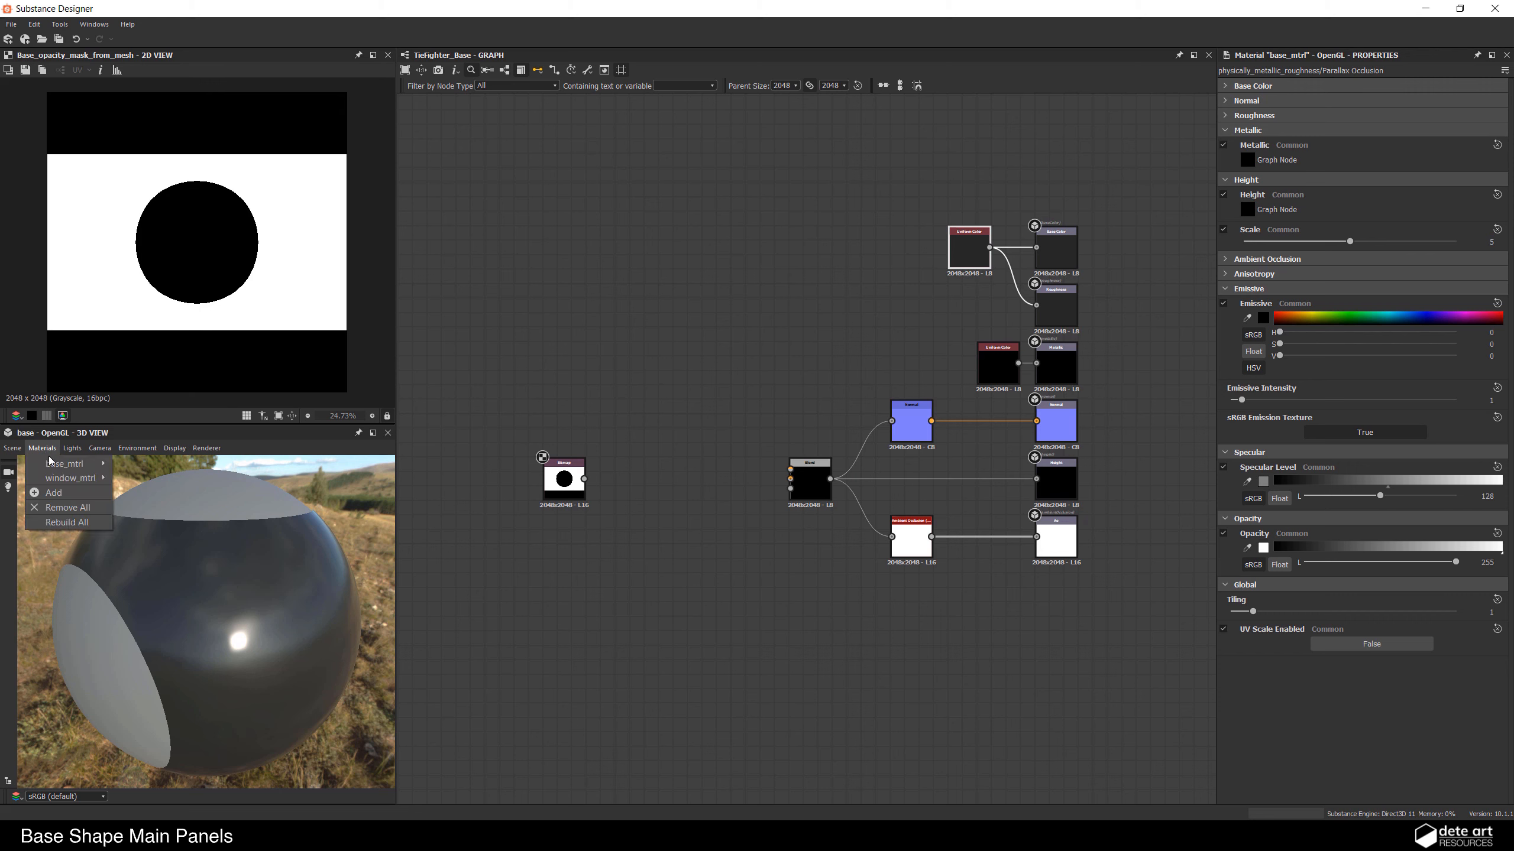
mouse_move(73, 459)
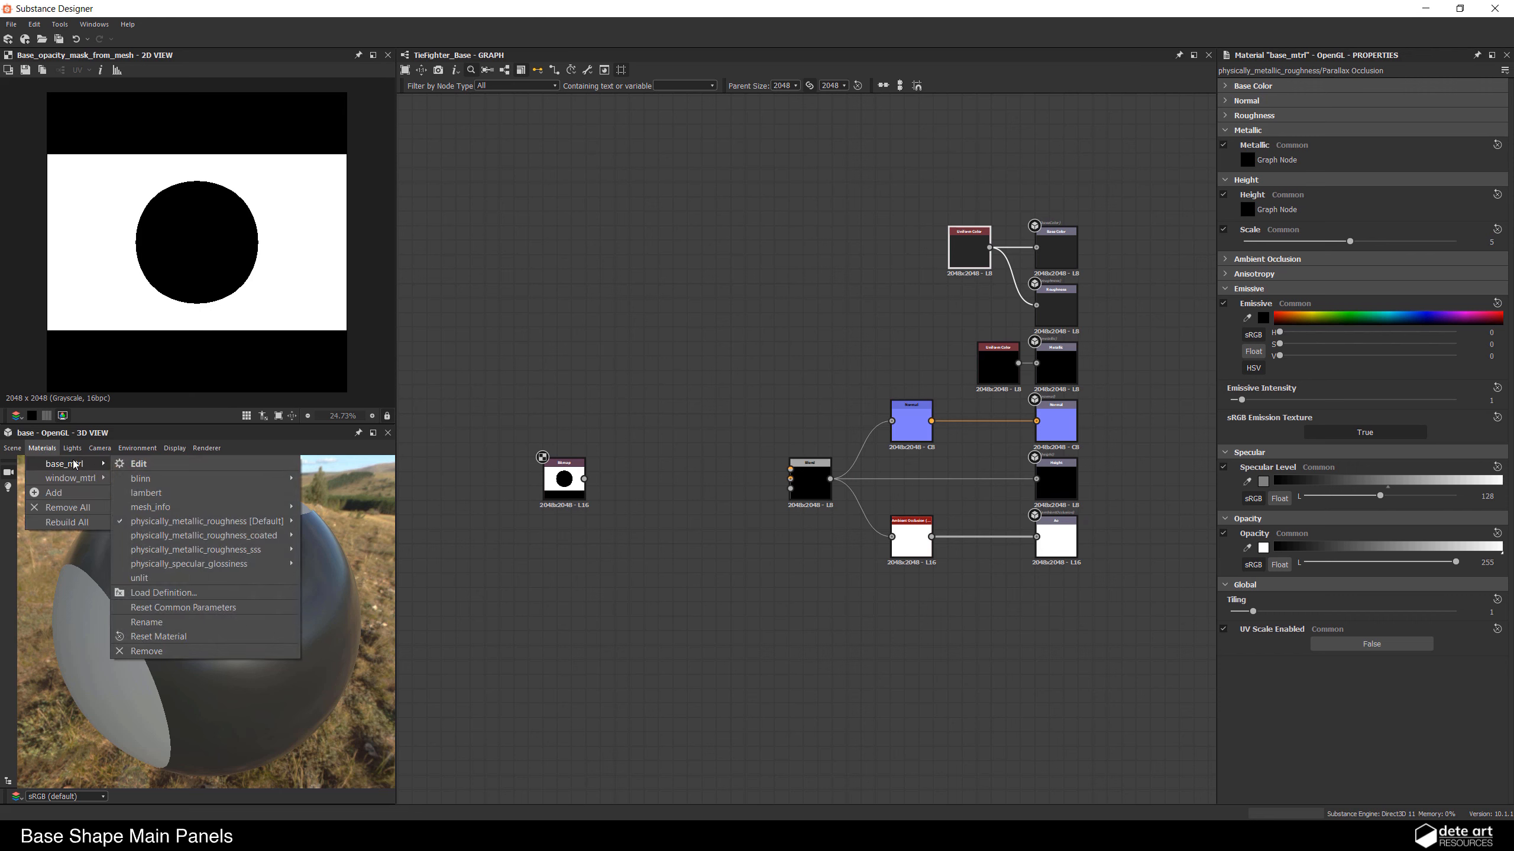
mouse_move(230, 519)
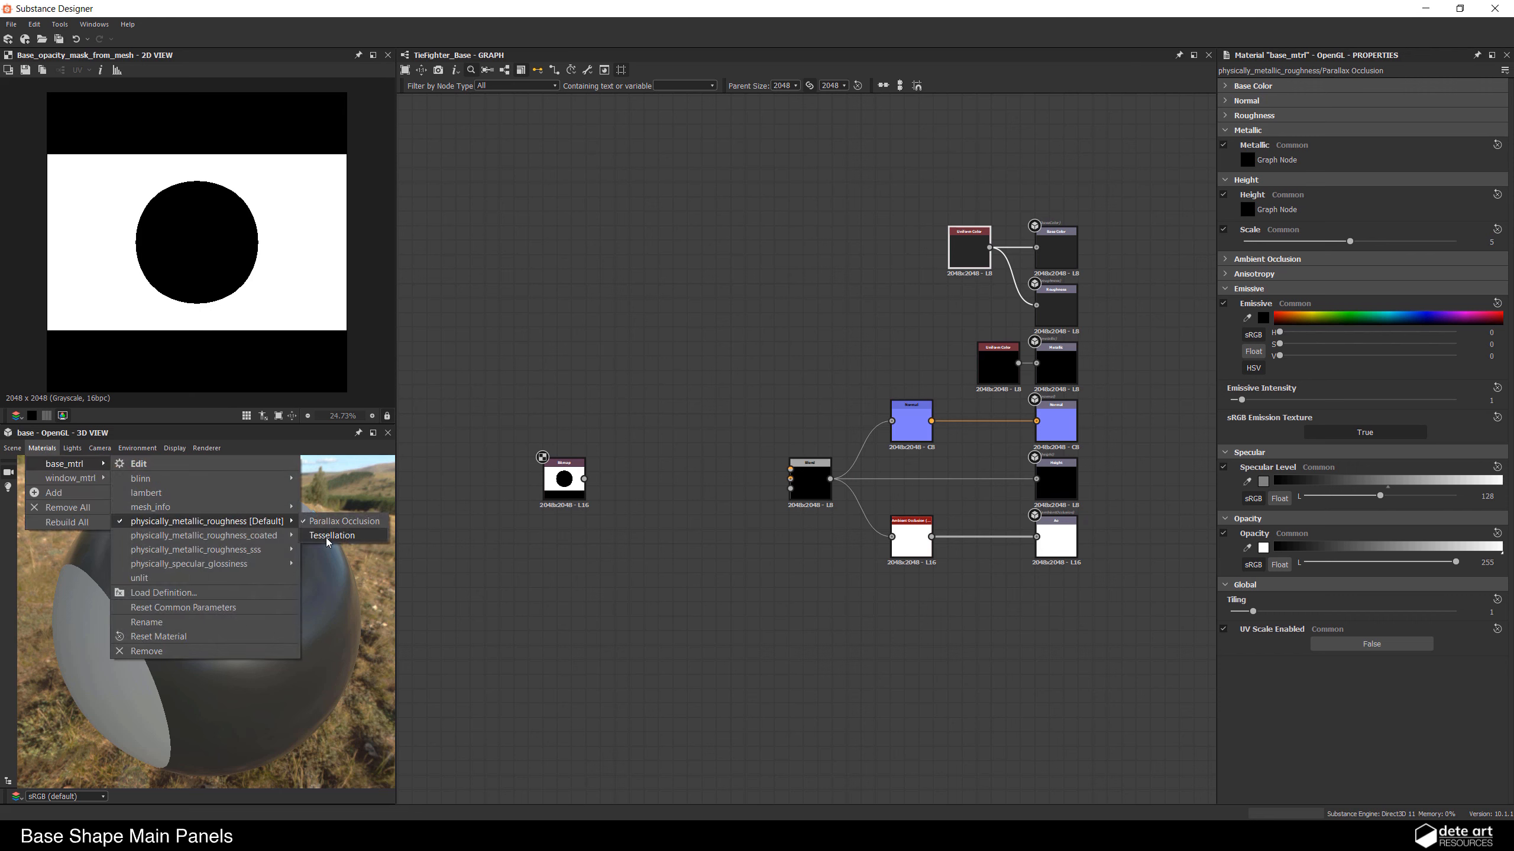
click(326, 537)
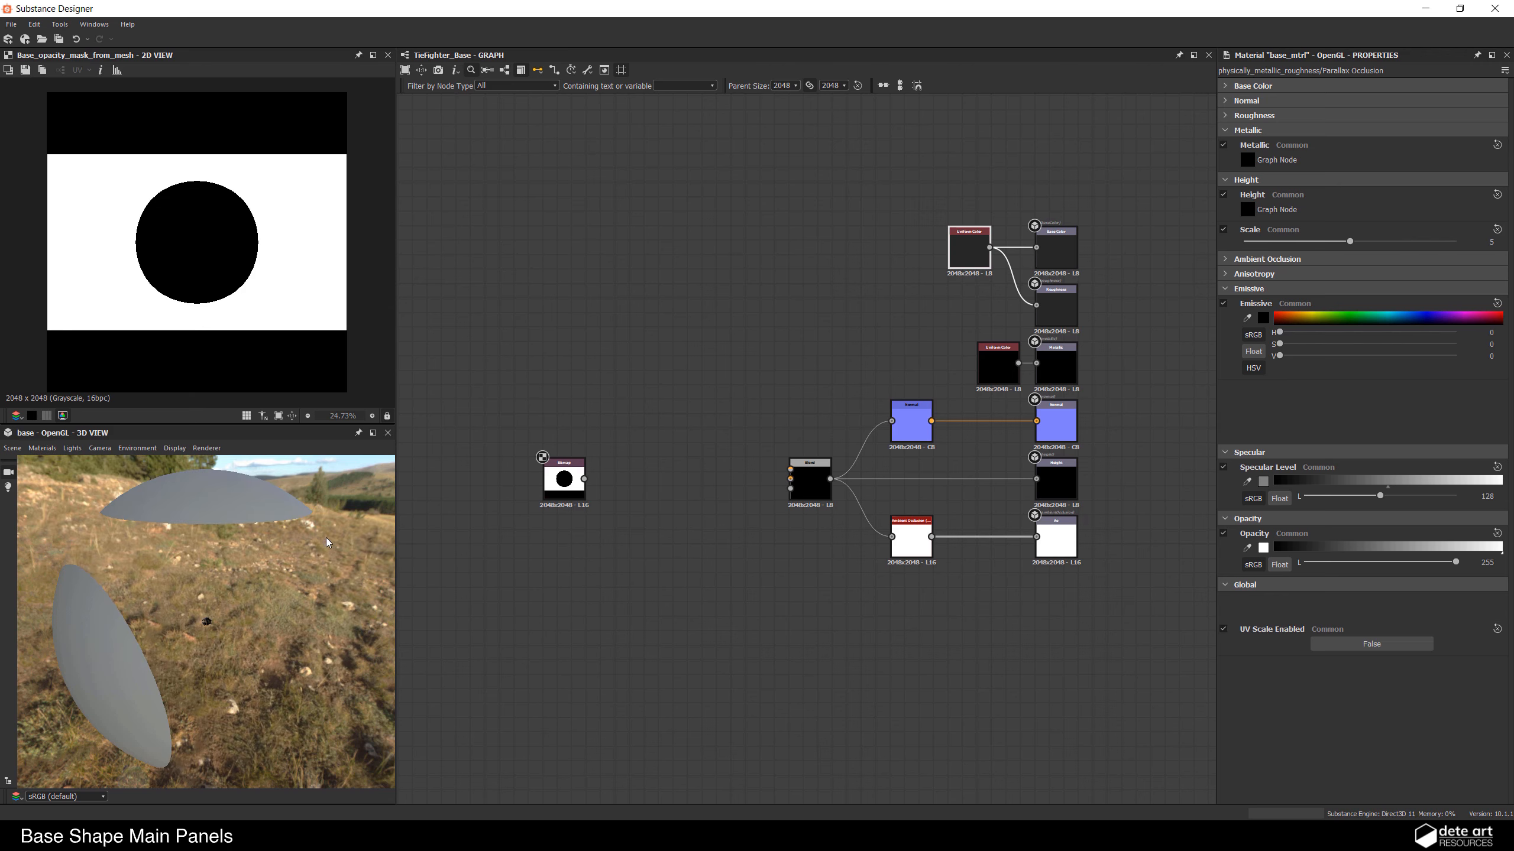
Step: Inspect the tessellated base mesh in the 3D view and the Bitmap and Blend nodes in the graph
drag(229, 572, 183, 630)
scroll(200, 650, up, 3)
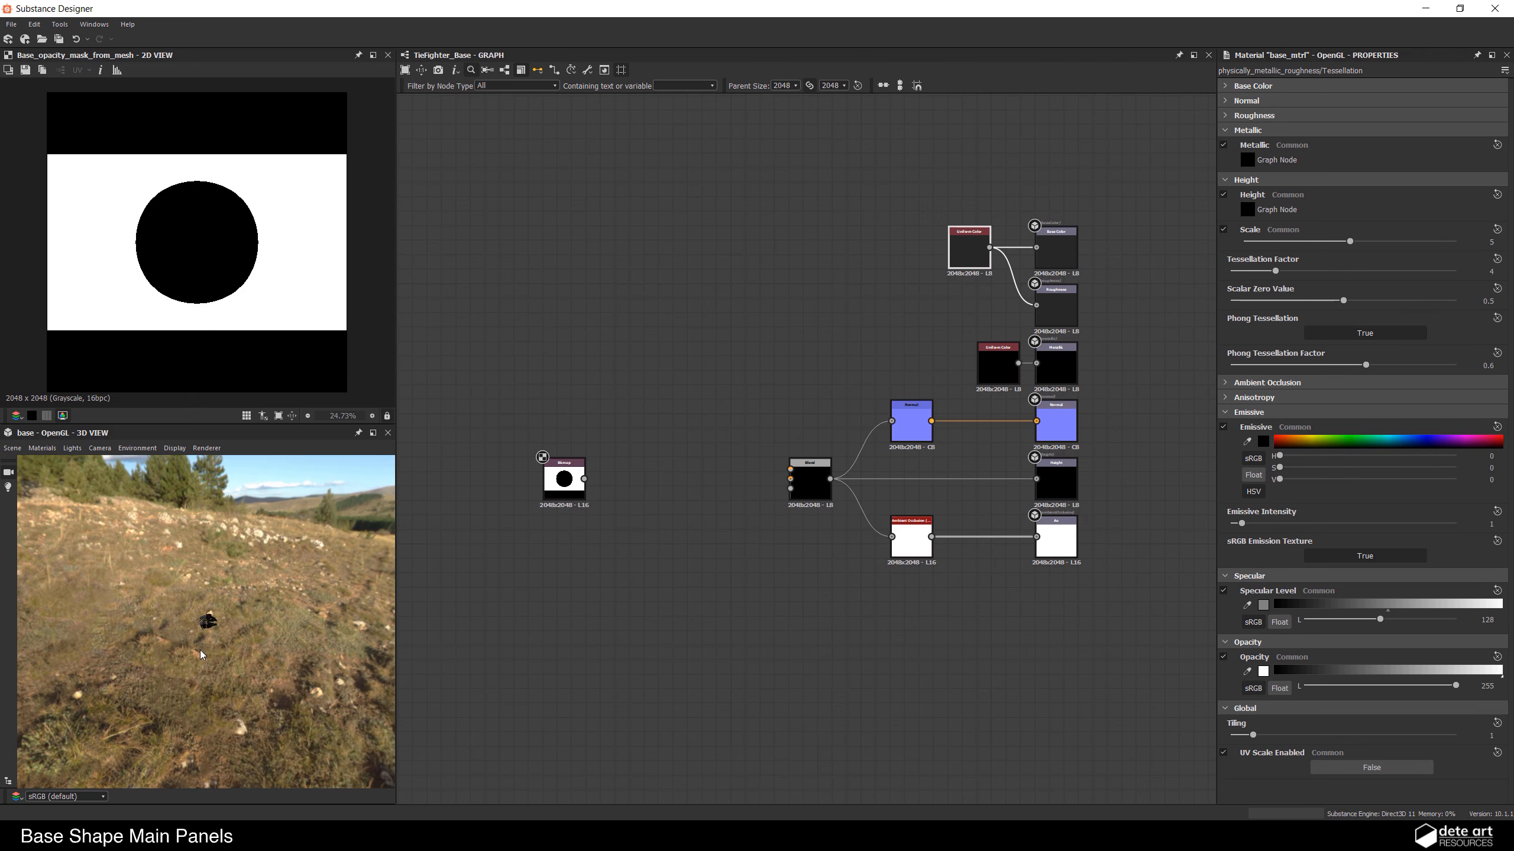
scroll(625, 507, down, 3)
middle_drag(629, 505, 698, 503)
scroll(681, 504, up, 3)
scroll(740, 492, up, 2)
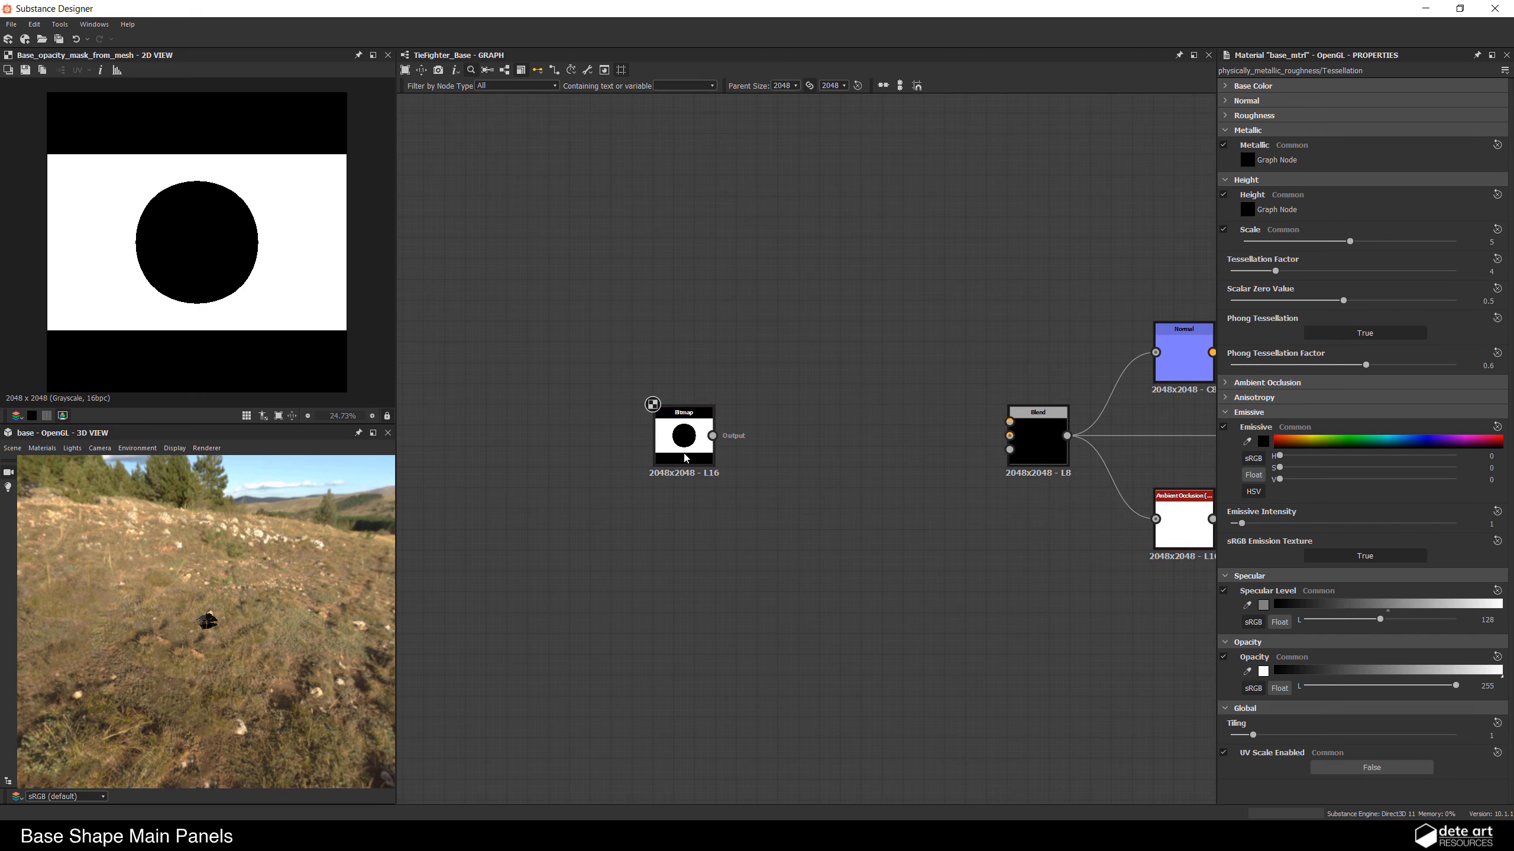
scroll(675, 465, down, 3)
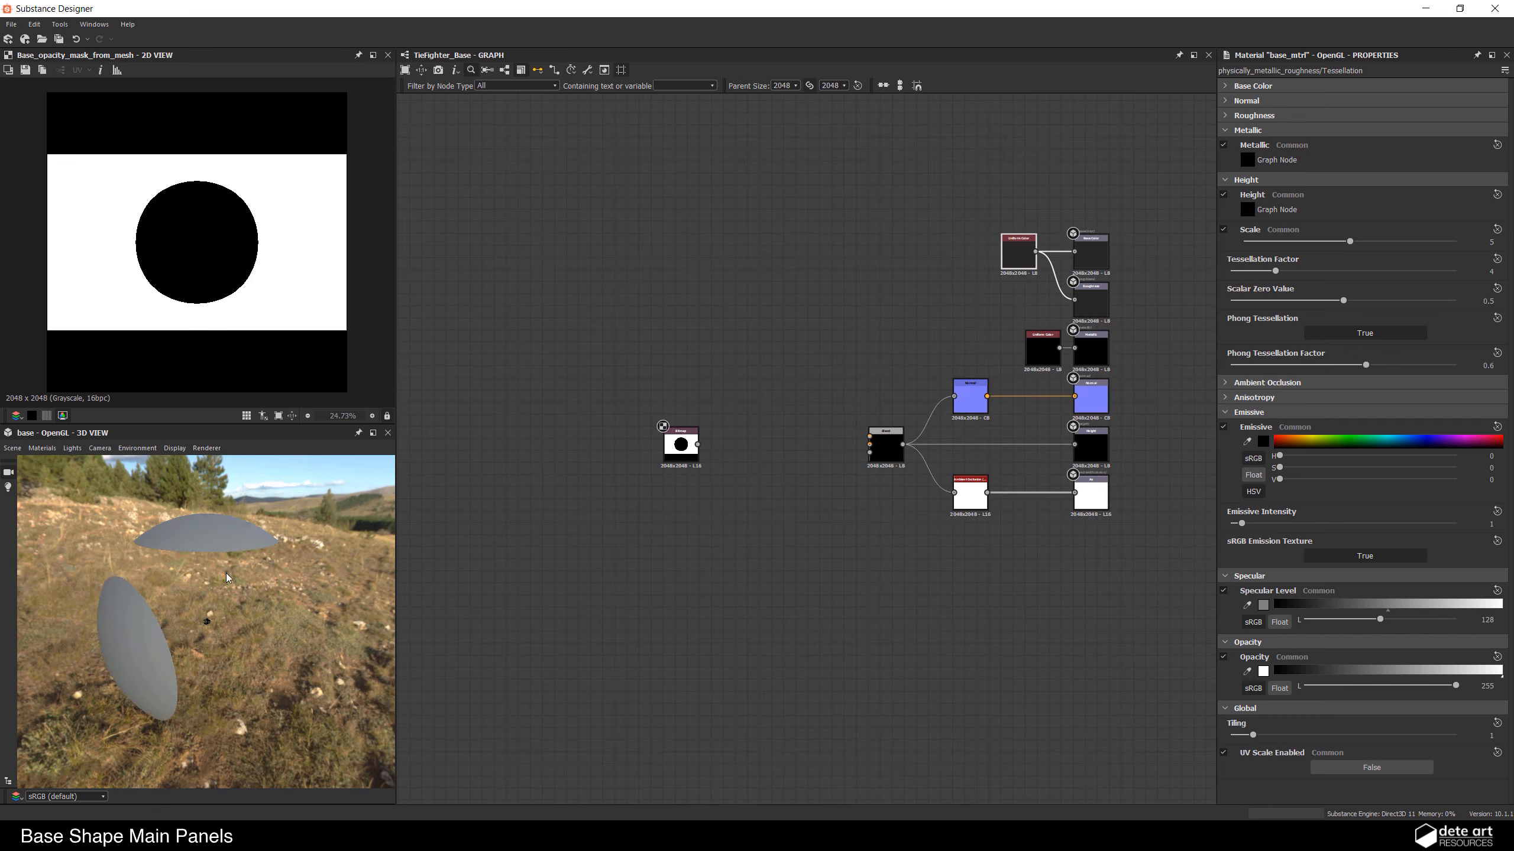
scroll(770, 458, up, 3)
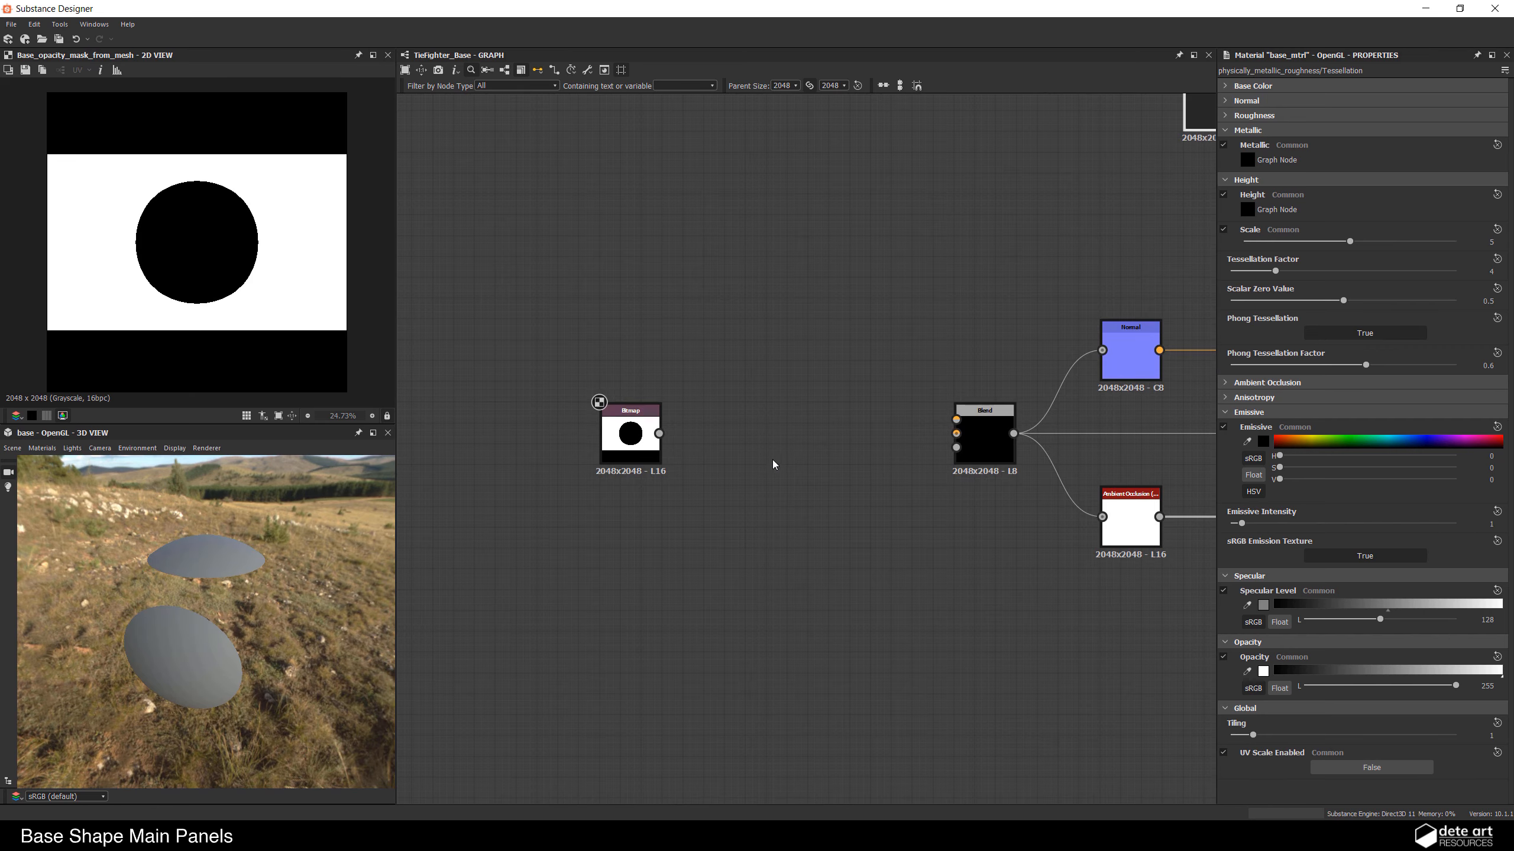
Step: Add a Histogram Range node between the mask Bitmap and the Blend node, feeding its output into the Blend's Background
key(space)
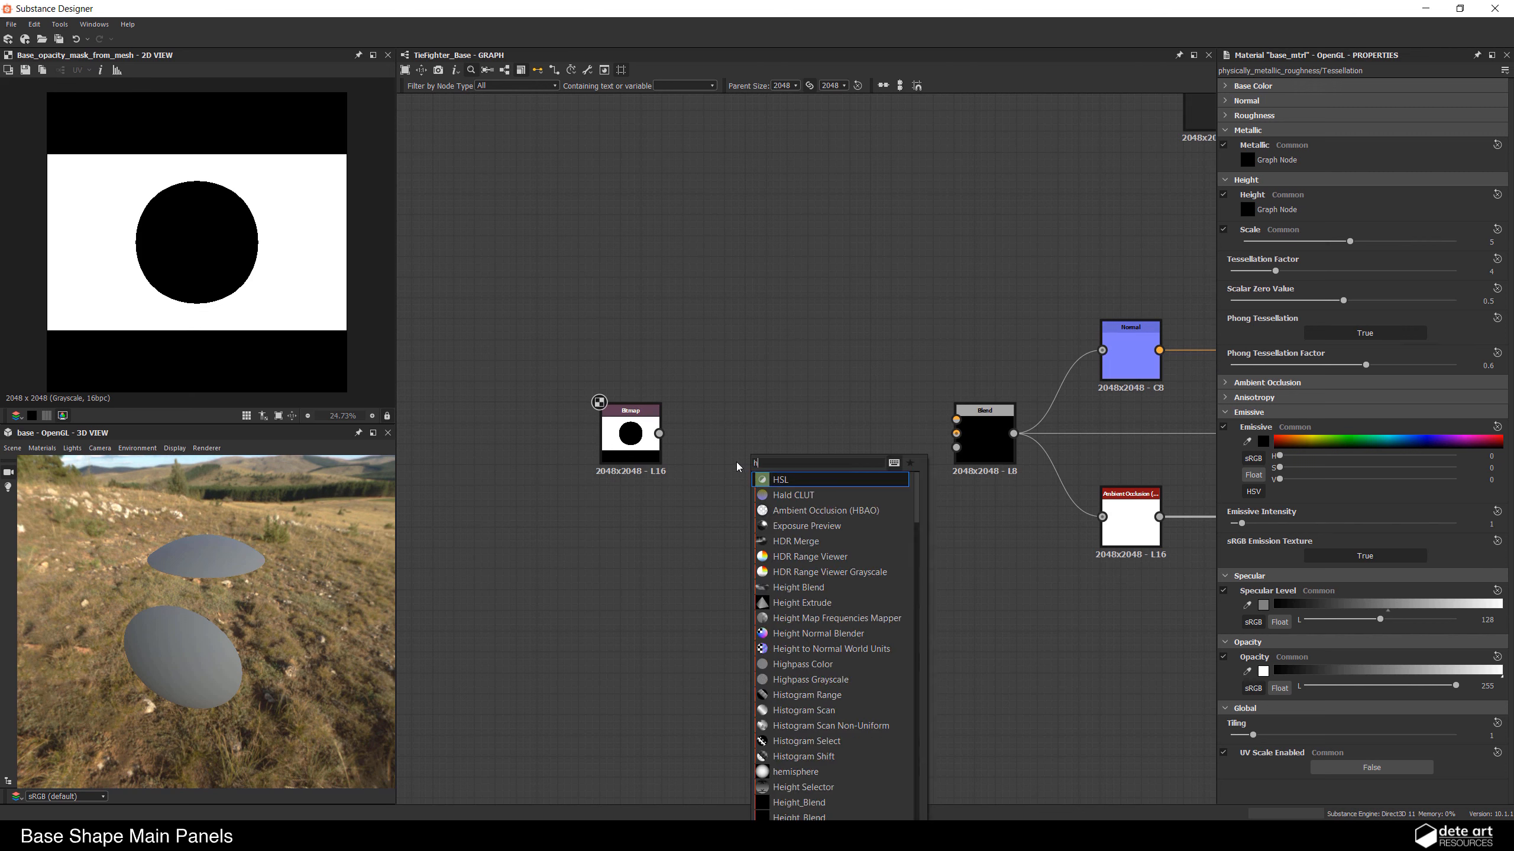
text(hi)
click(838, 514)
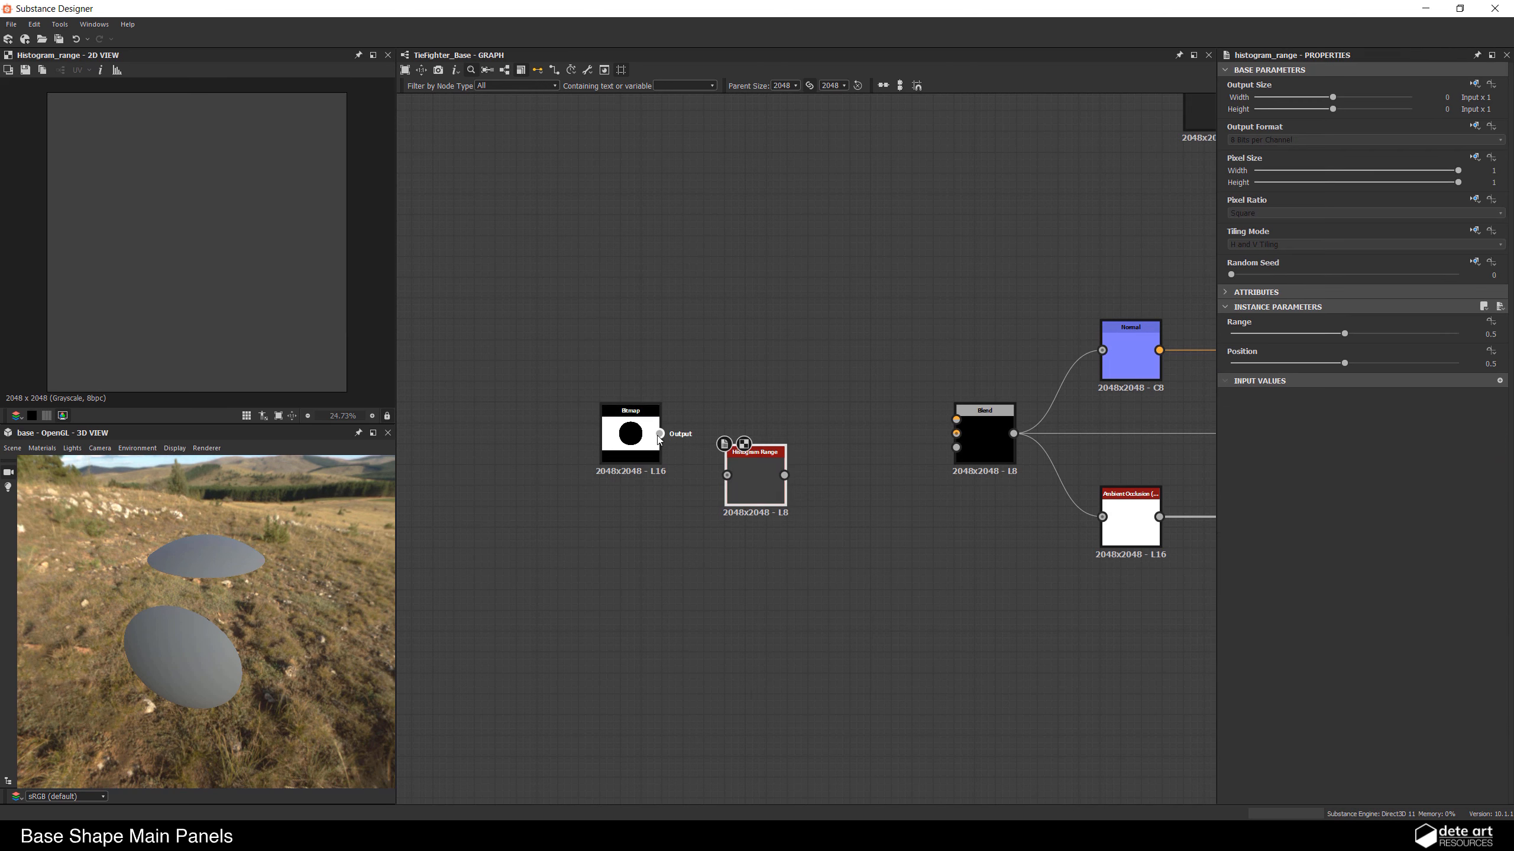
drag(659, 434, 957, 433)
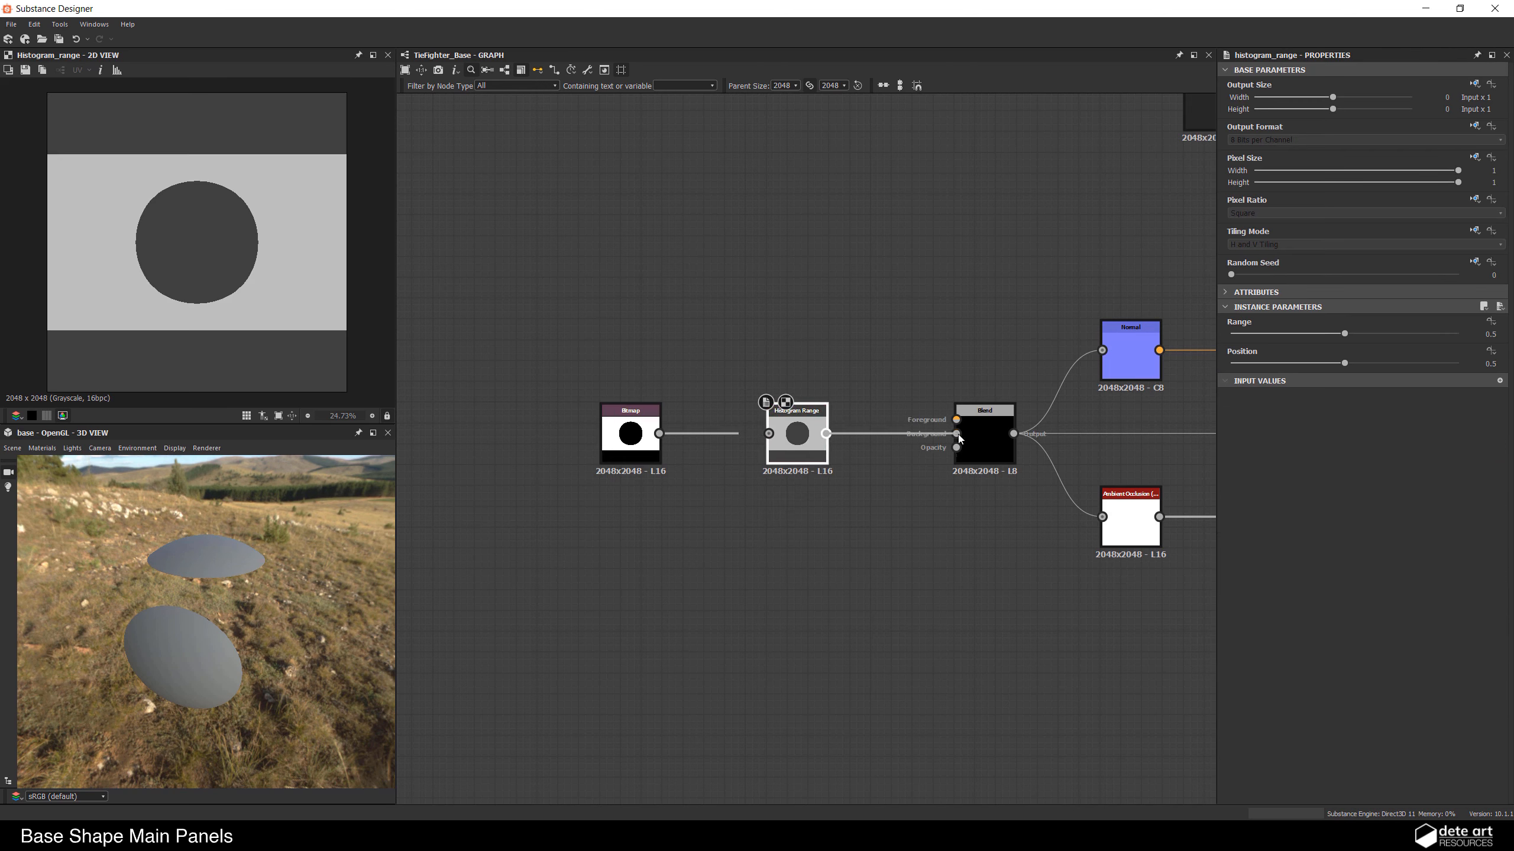
drag(222, 580, 370, 584)
scroll(693, 486, up, 3)
middle_drag(781, 459, 813, 488)
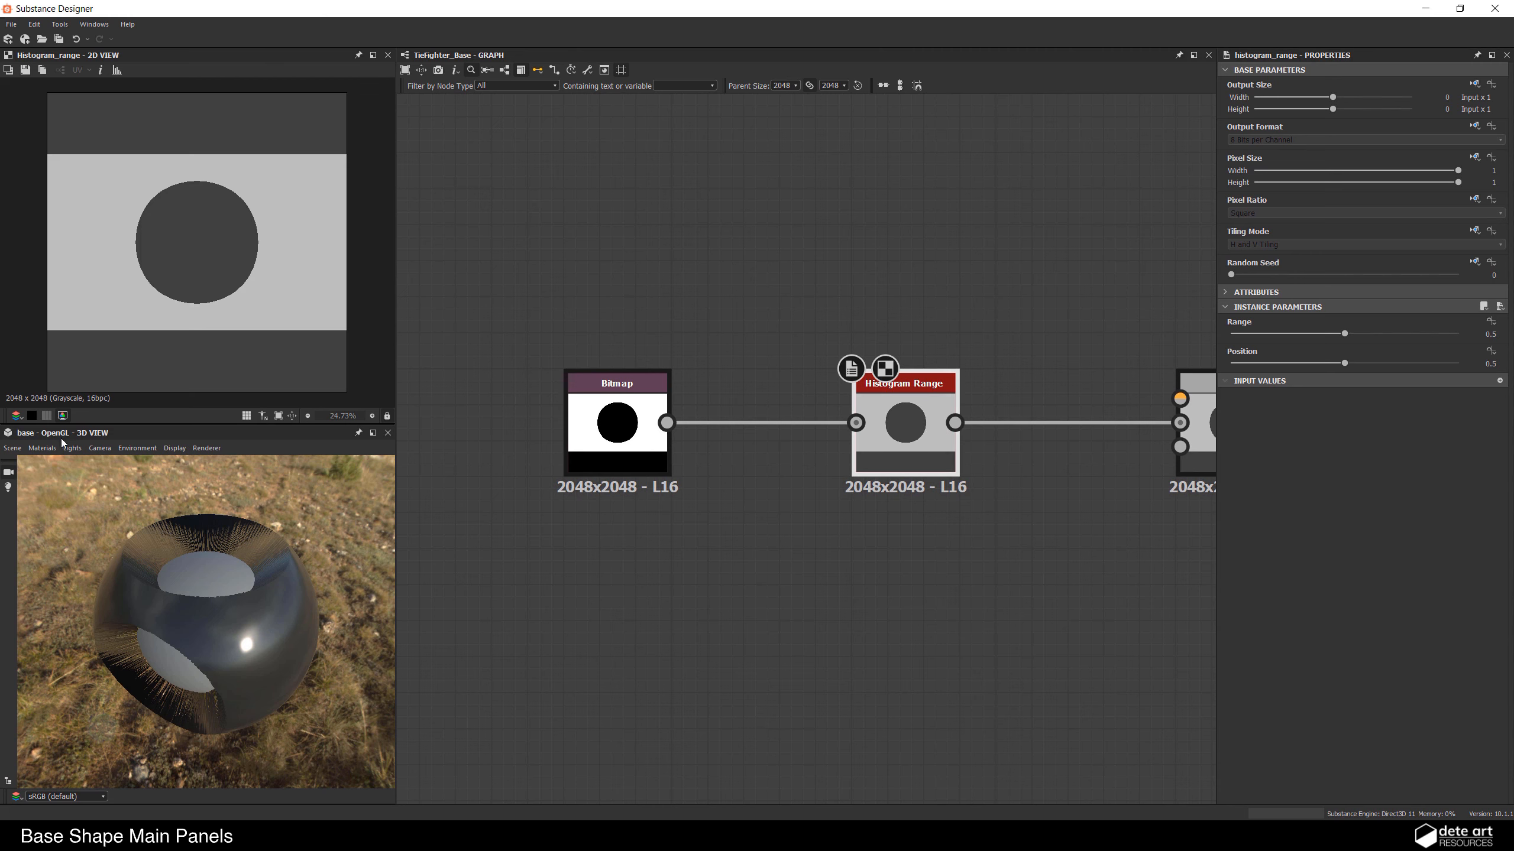
Step: Edit the base_mtrl material of the 3D view and reduce its Height Scale to 0.78
click(46, 448)
mouse_move(59, 464)
click(222, 465)
drag(1350, 241, 1260, 257)
drag(32, 661, 208, 605)
scroll(207, 583, up, 5)
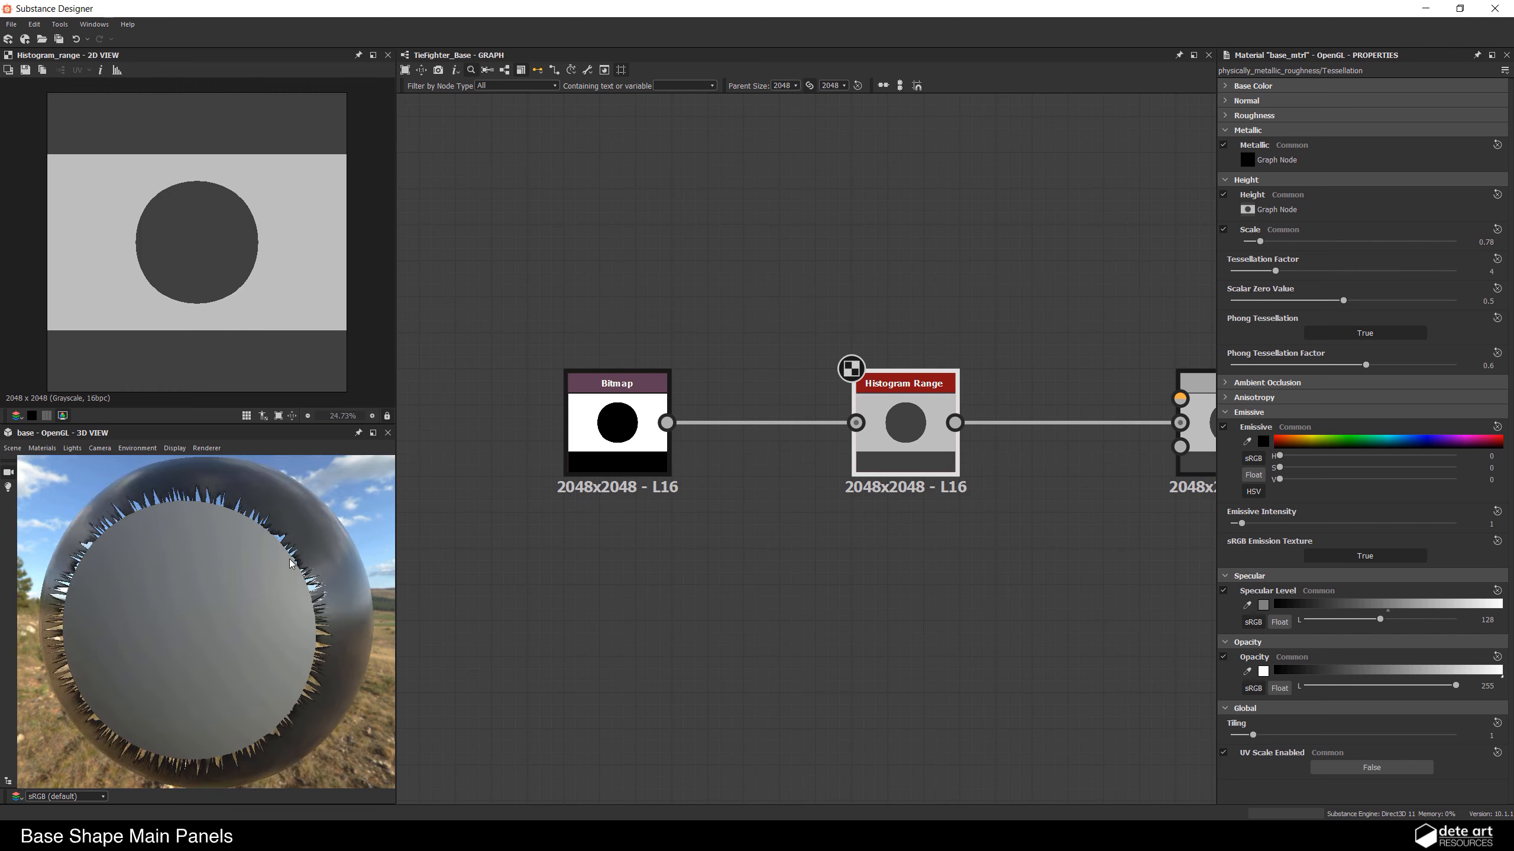
scroll(271, 517, down, 2)
drag(271, 528, 268, 557)
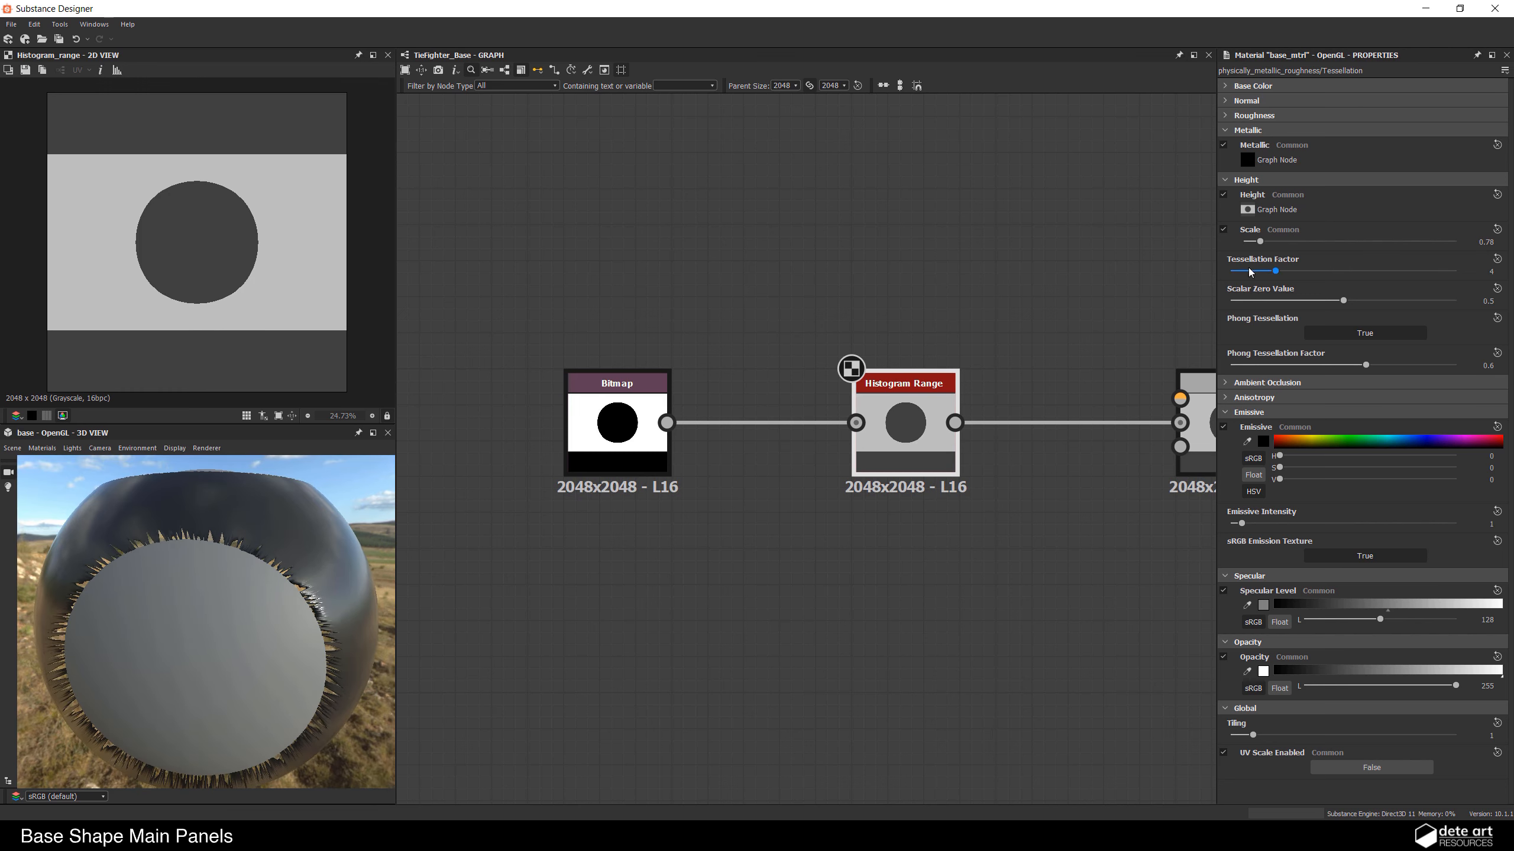
Step: Raise the base_mtrl material's Tessellation Factor to 32 and check the mesh edges in the 3D view
double_click(1491, 271)
key(Return)
scroll(224, 572, down, 3)
drag(225, 572, 258, 581)
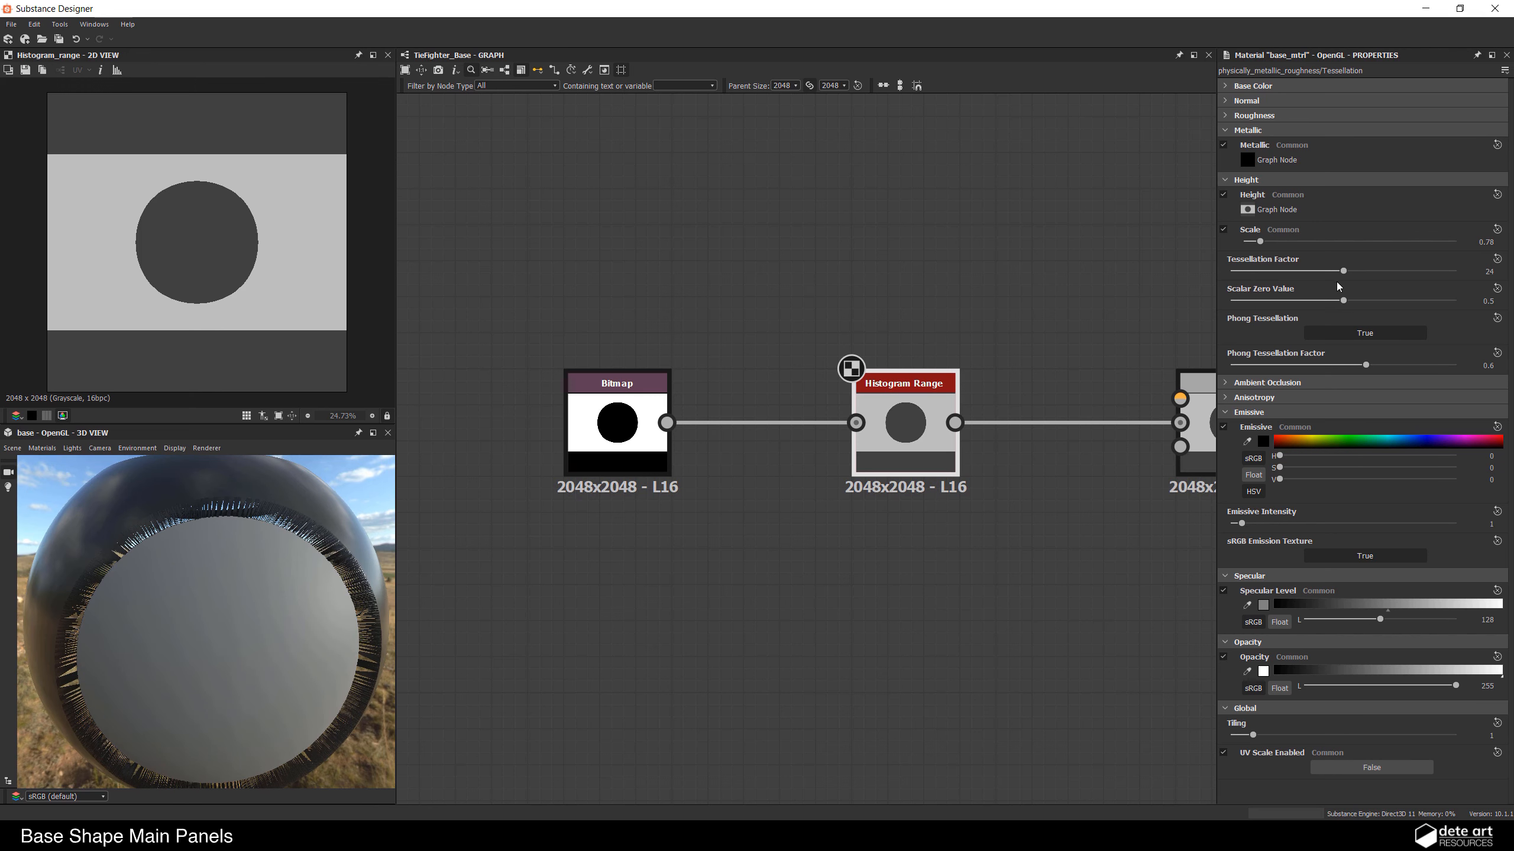
drag(1344, 271, 1360, 274)
click(1488, 271)
text(32)
key(Return)
scroll(162, 662, down, 3)
drag(161, 661, 209, 668)
click(718, 310)
scroll(251, 554, up, 2)
scroll(351, 583, down, 3)
Step: Hide the environment background in the 3D view by setting its Is Visible option to False
click(135, 449)
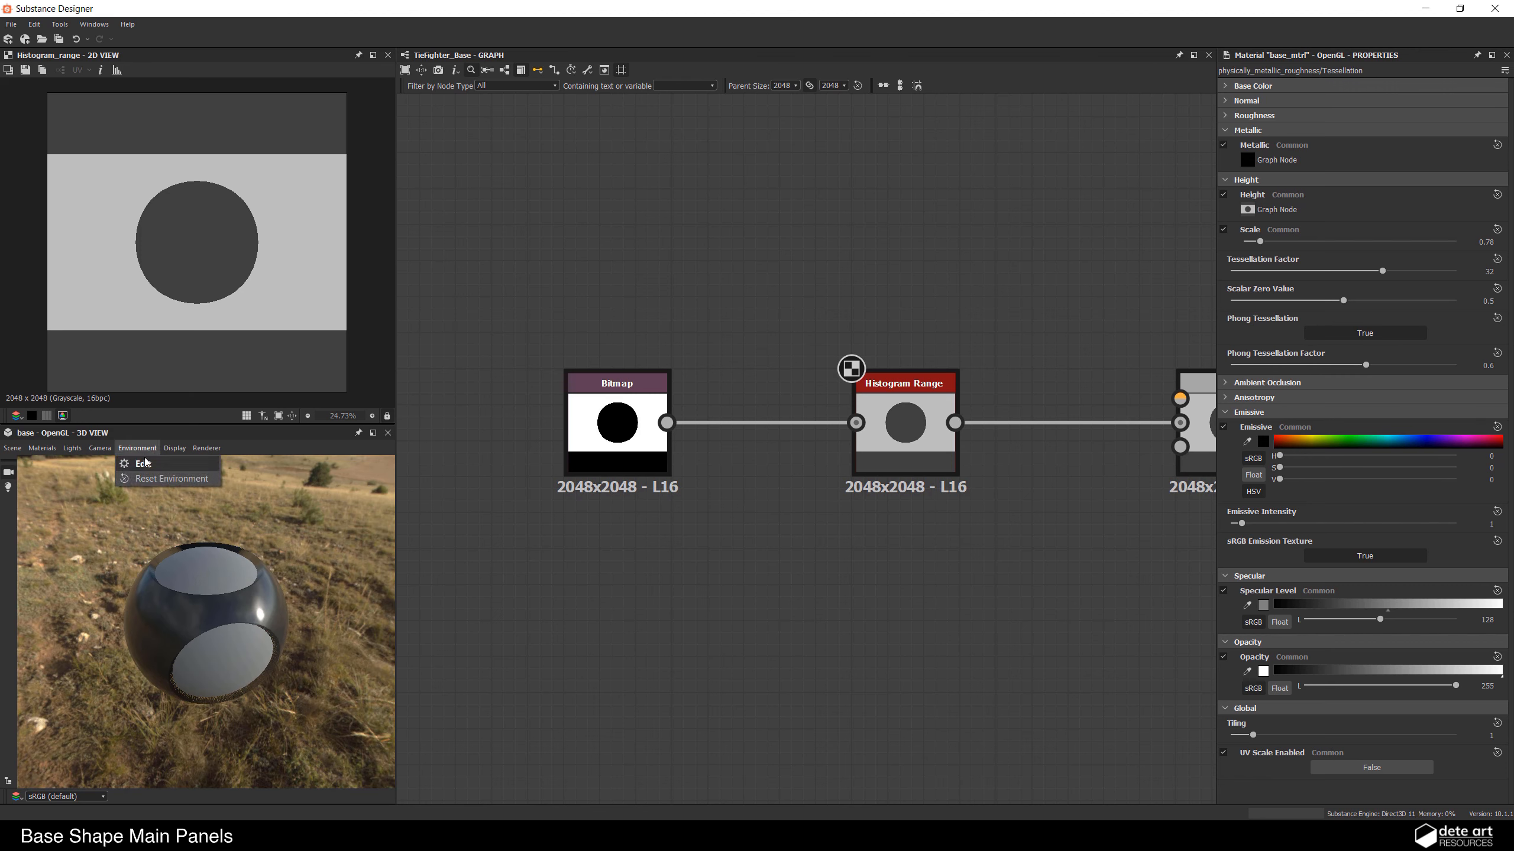
click(143, 466)
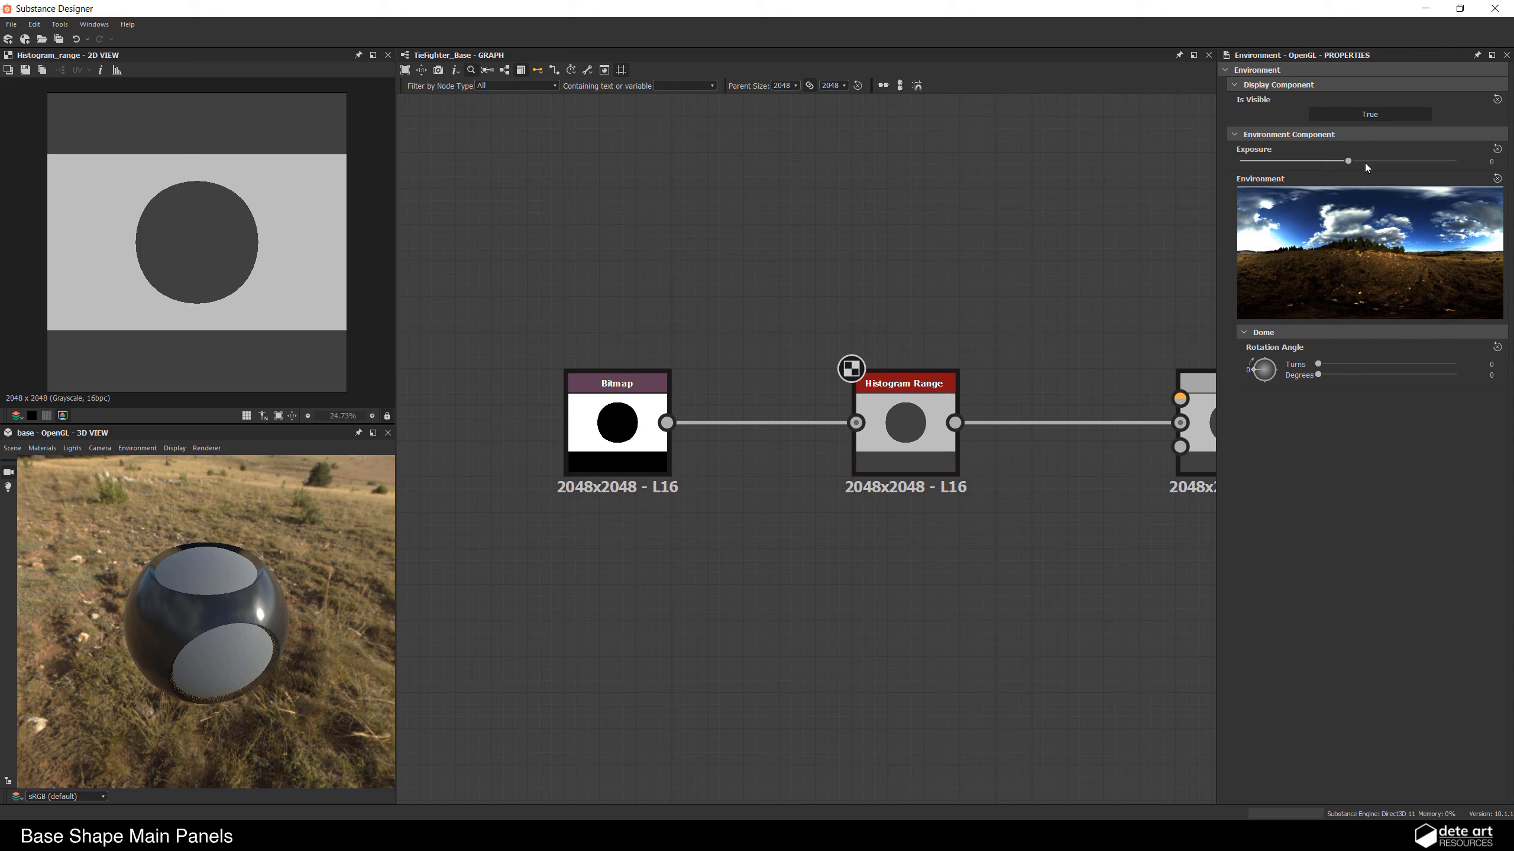
click(1376, 117)
click(1374, 116)
click(1373, 116)
click(1371, 116)
click(1370, 116)
drag(252, 588, 218, 550)
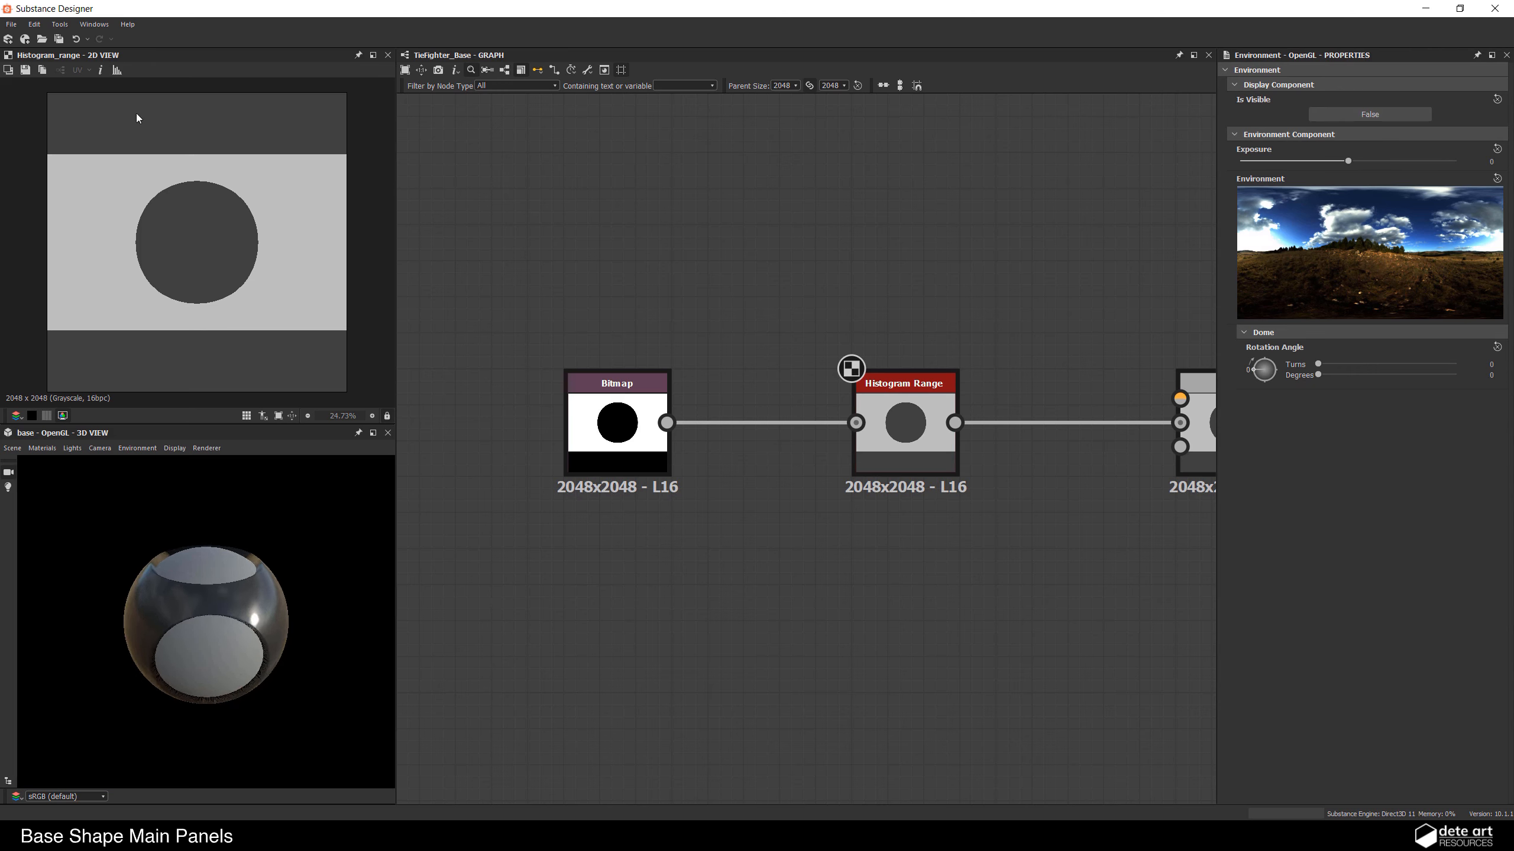
Step: Show the Library window and move it out of the main window layout
click(102, 26)
click(129, 225)
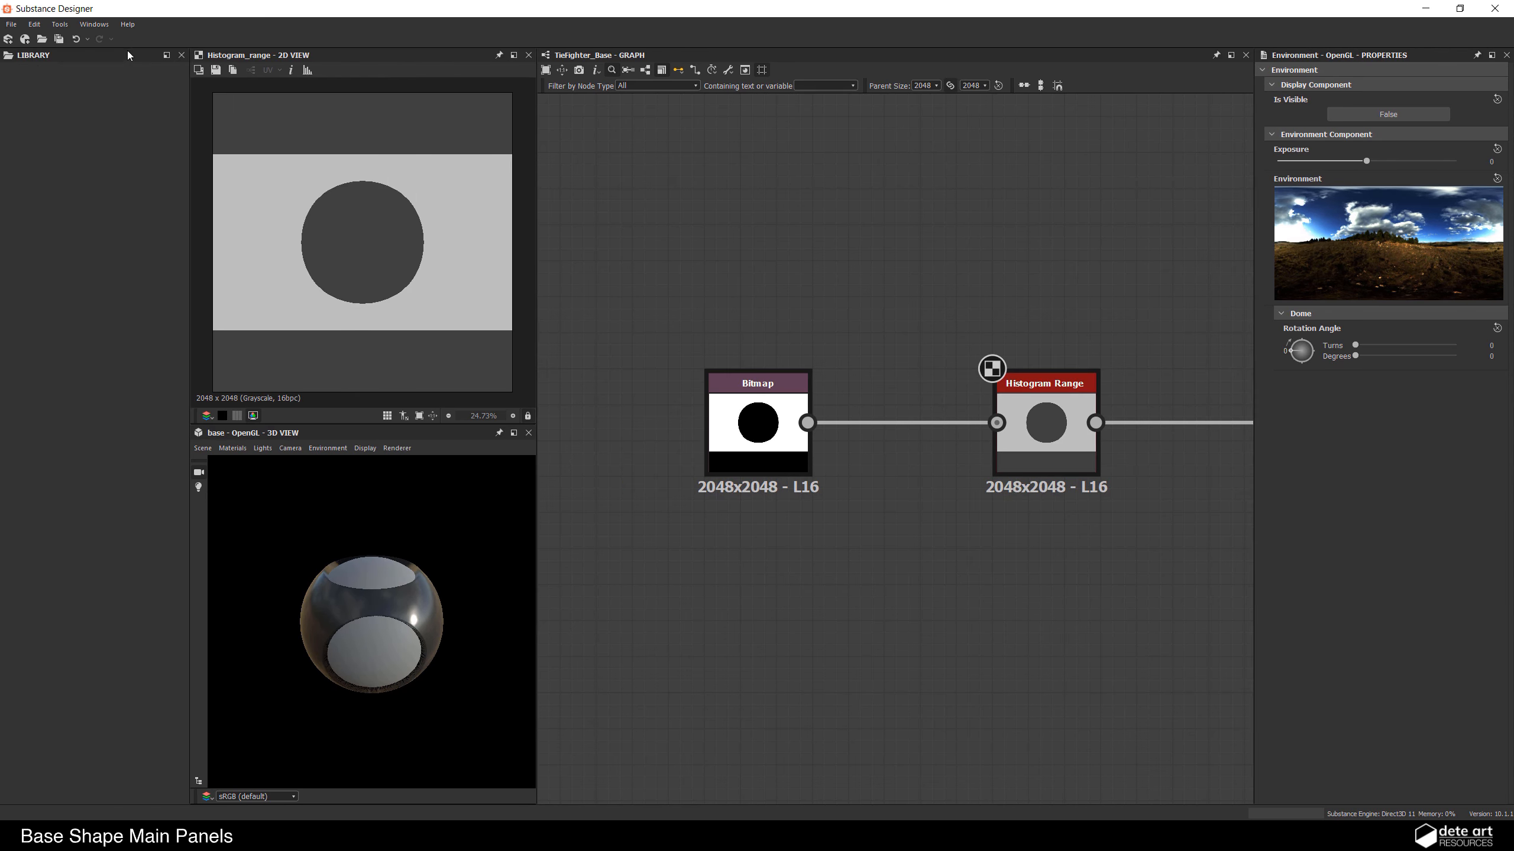
drag(116, 52, 0, 525)
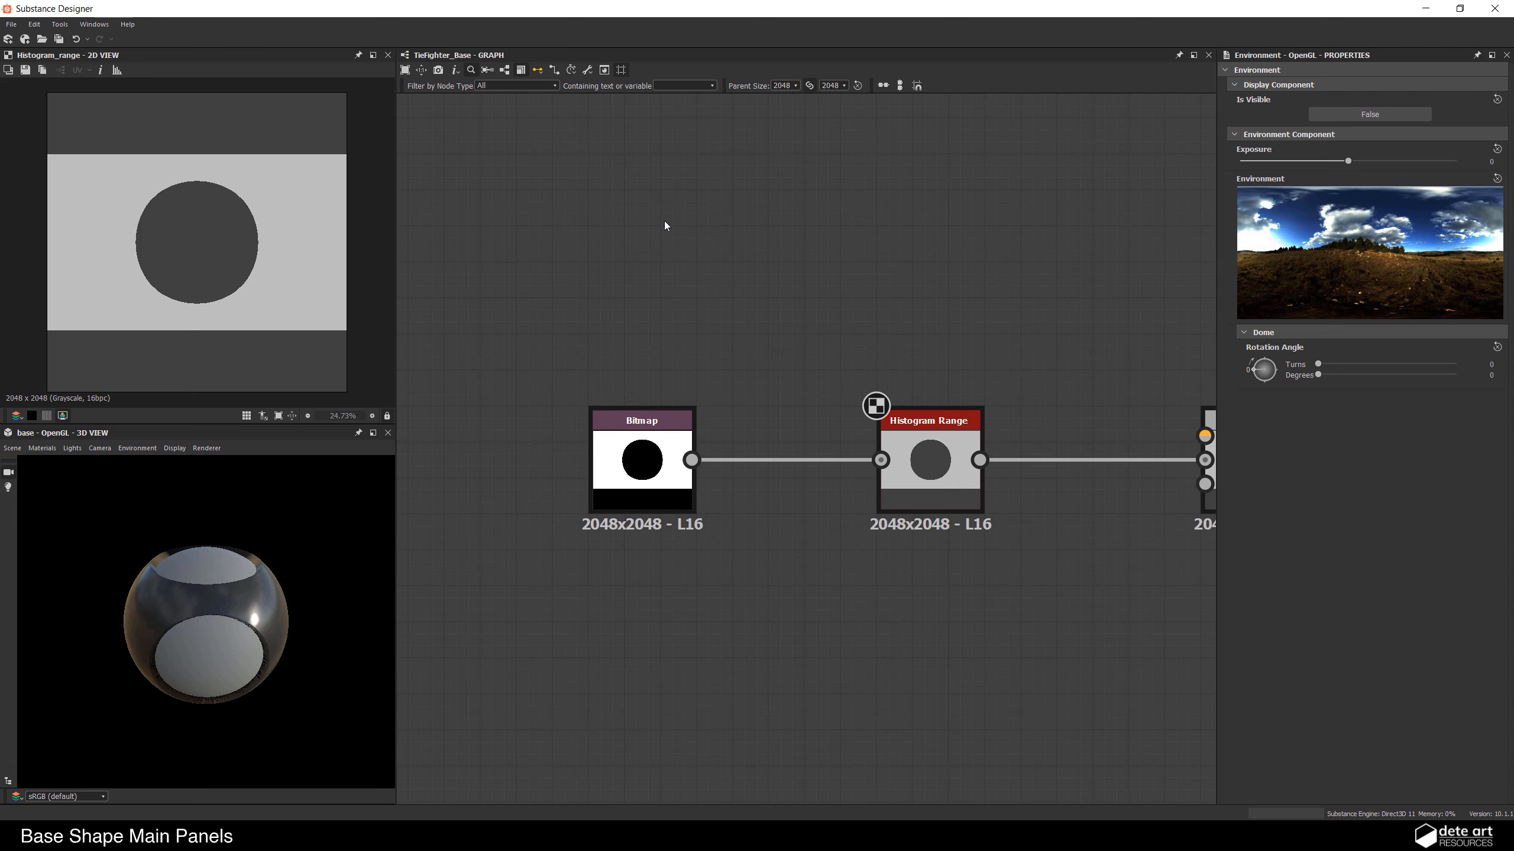
Step: Move the mask Bitmap node far away from the Histogram Range node to make room for new nodes
scroll(783, 270, down, 7)
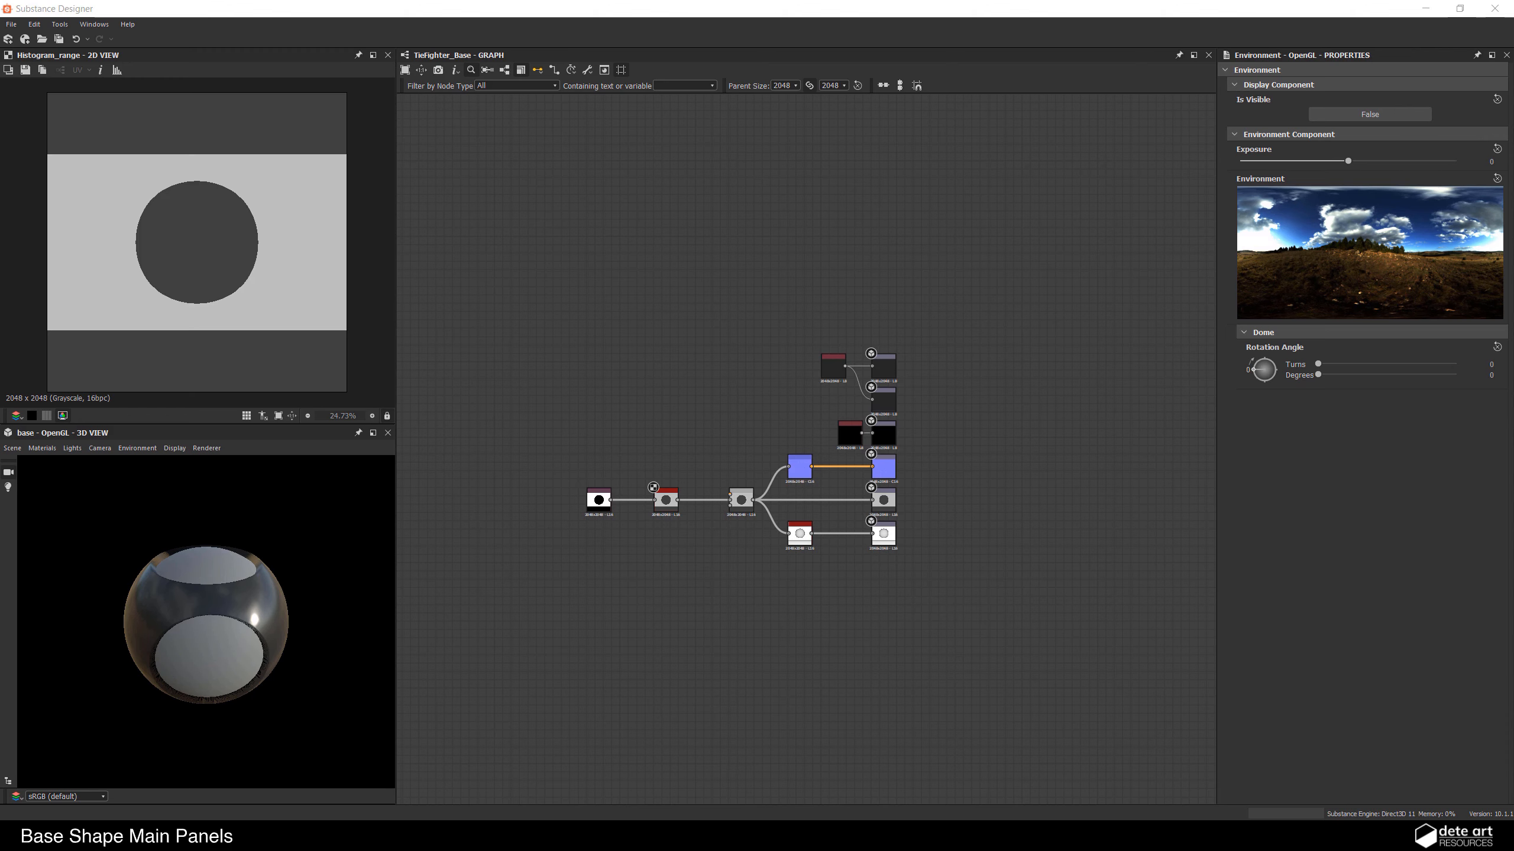
middle_drag(721, 619, 871, 460)
scroll(872, 461, up, 1)
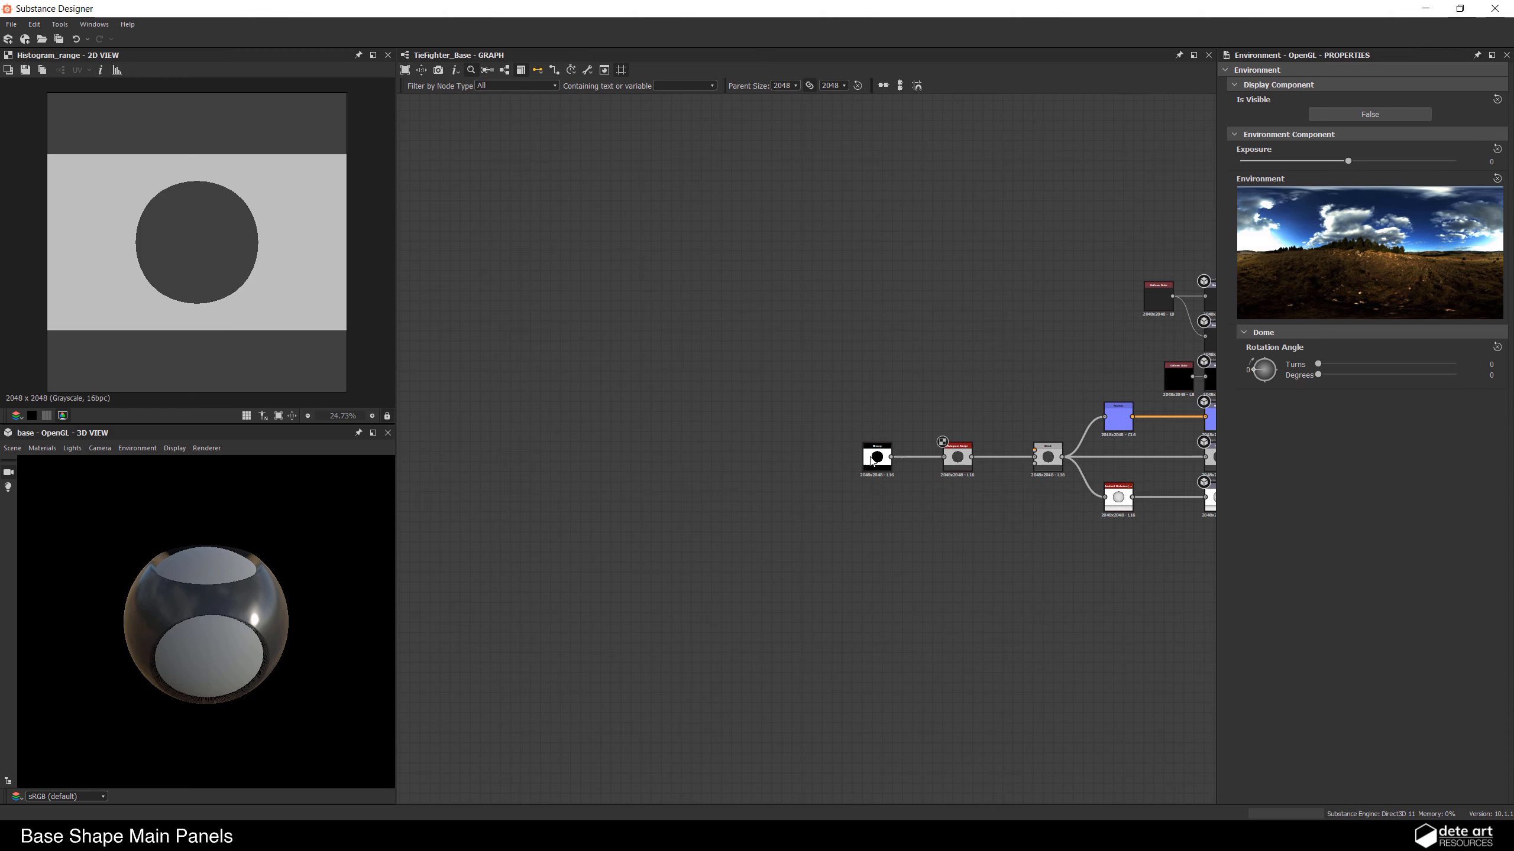
drag(874, 456, 461, 464)
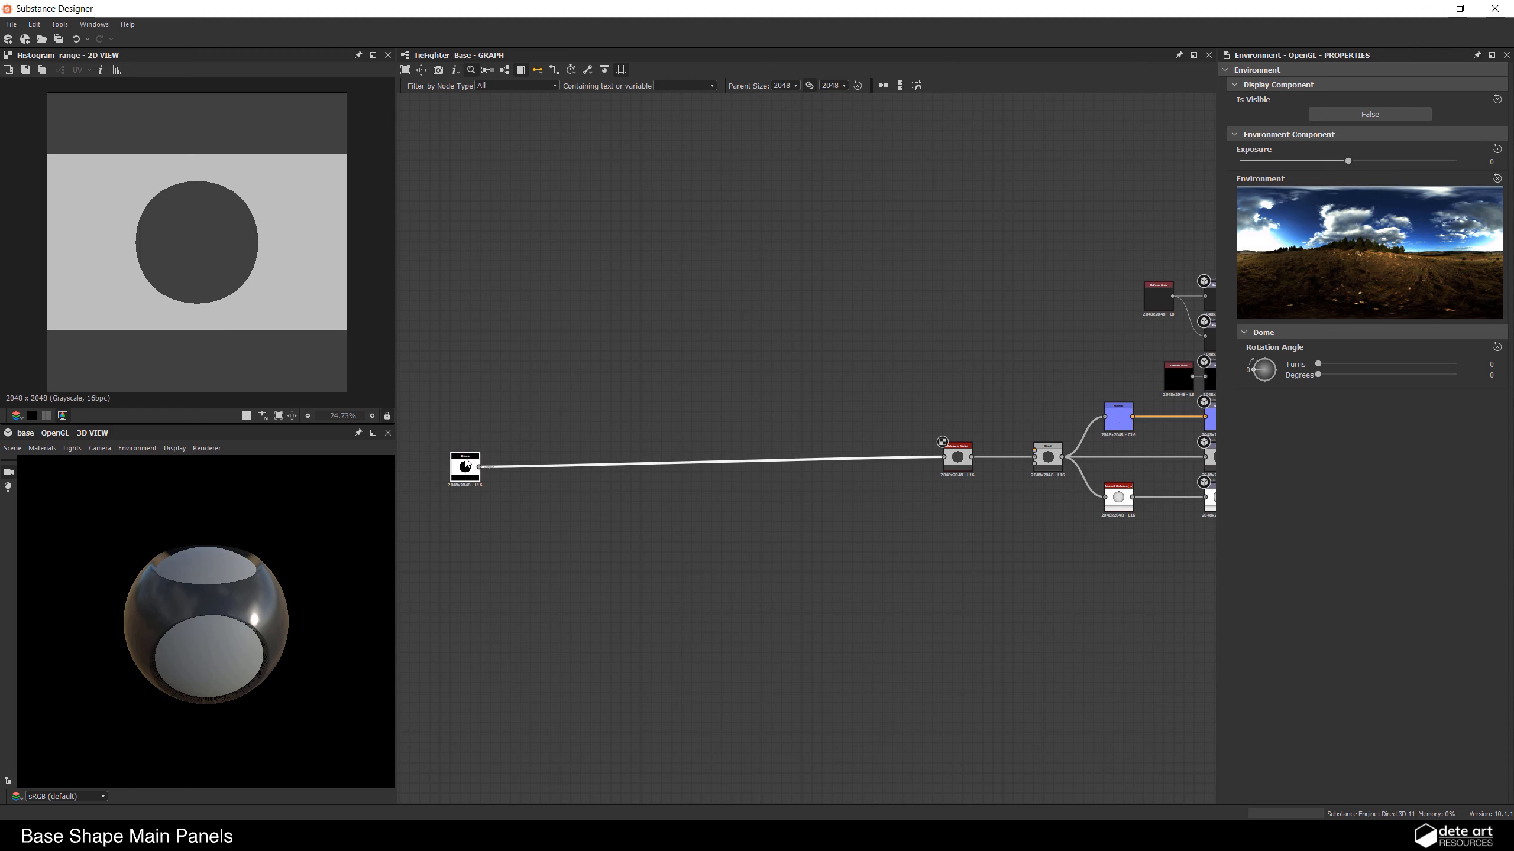
scroll(653, 471, down, 3)
middle_drag(653, 471, 790, 435)
middle_drag(907, 467, 1004, 467)
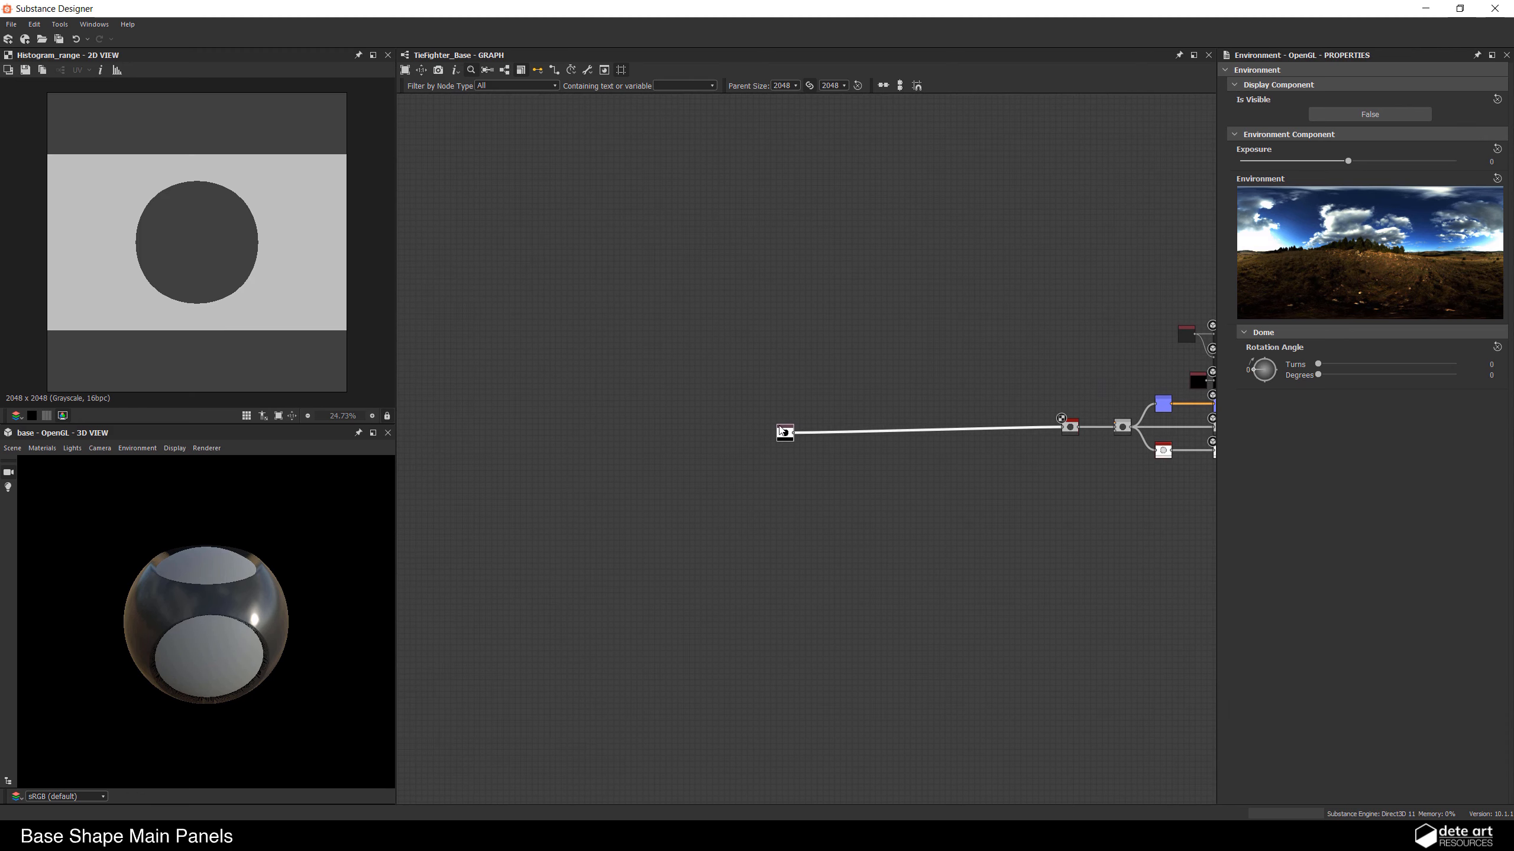
drag(783, 444, 482, 435)
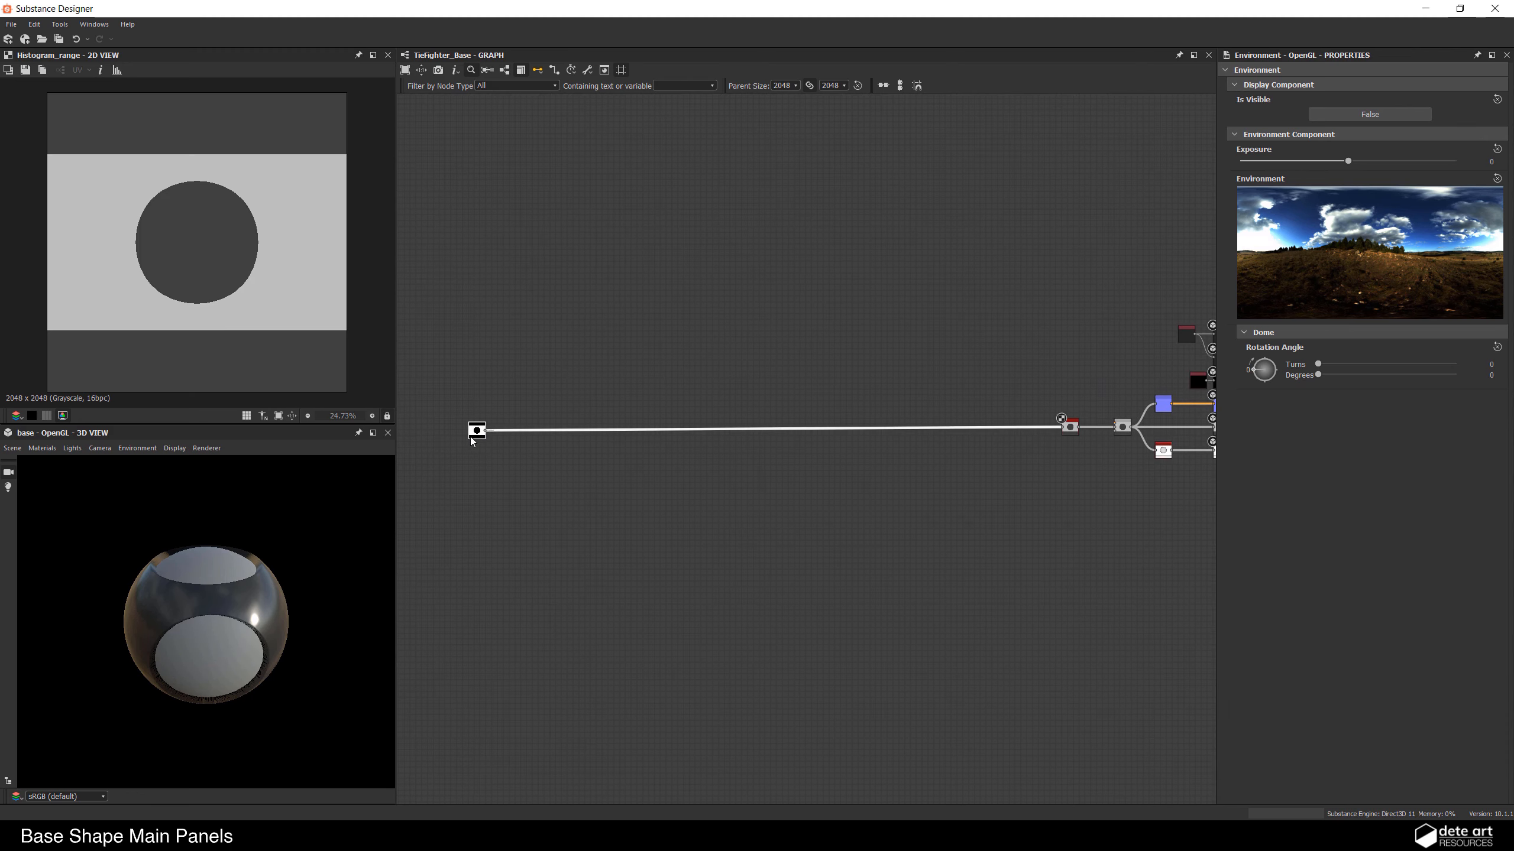
middle_drag(603, 500, 727, 545)
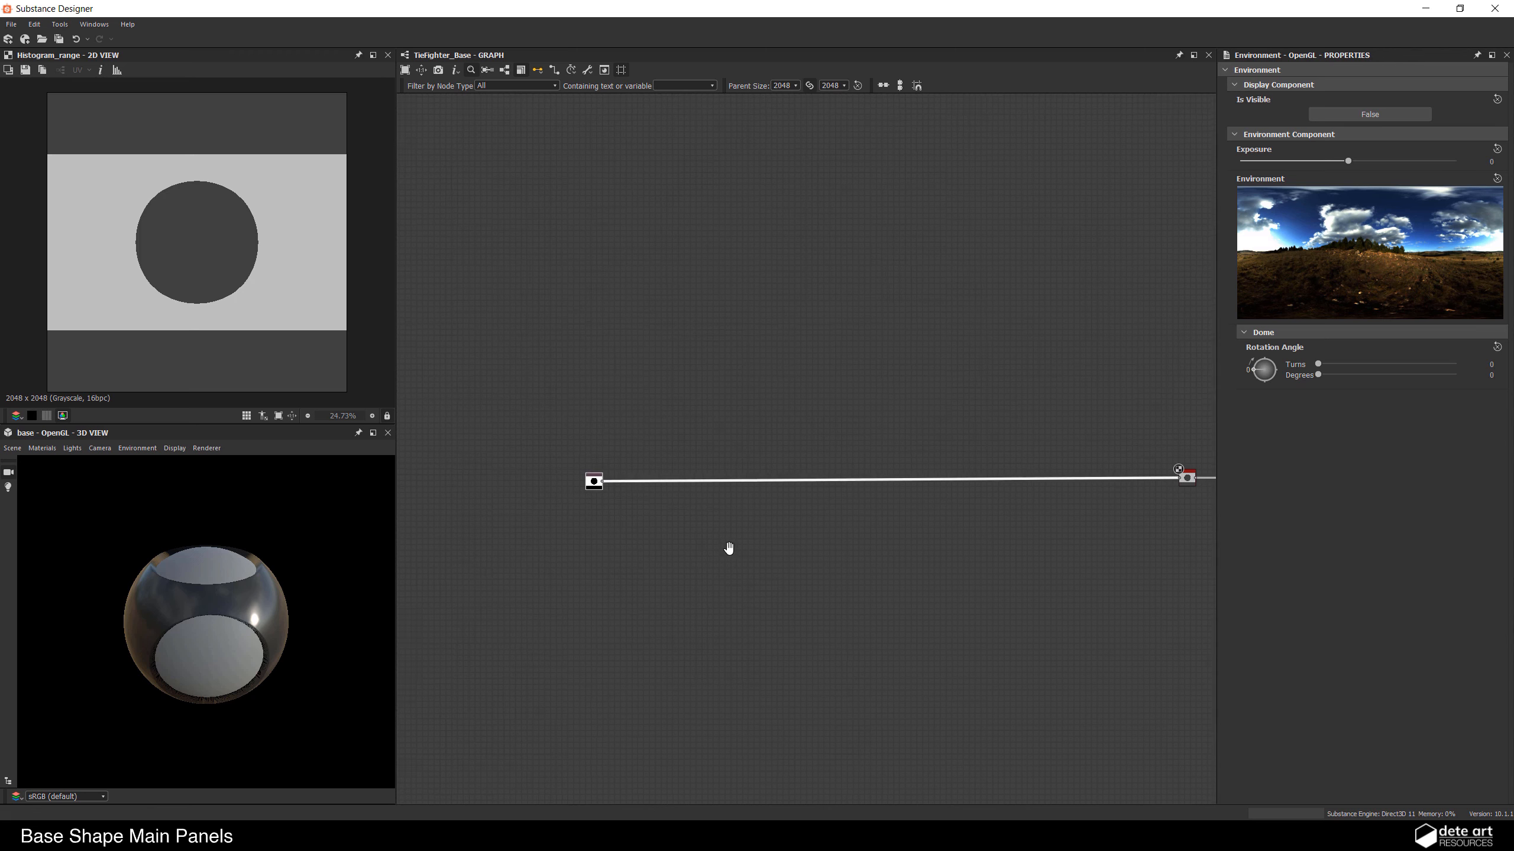
scroll(727, 545, up, 3)
middle_drag(615, 382, 798, 456)
scroll(798, 456, up, 3)
key(space)
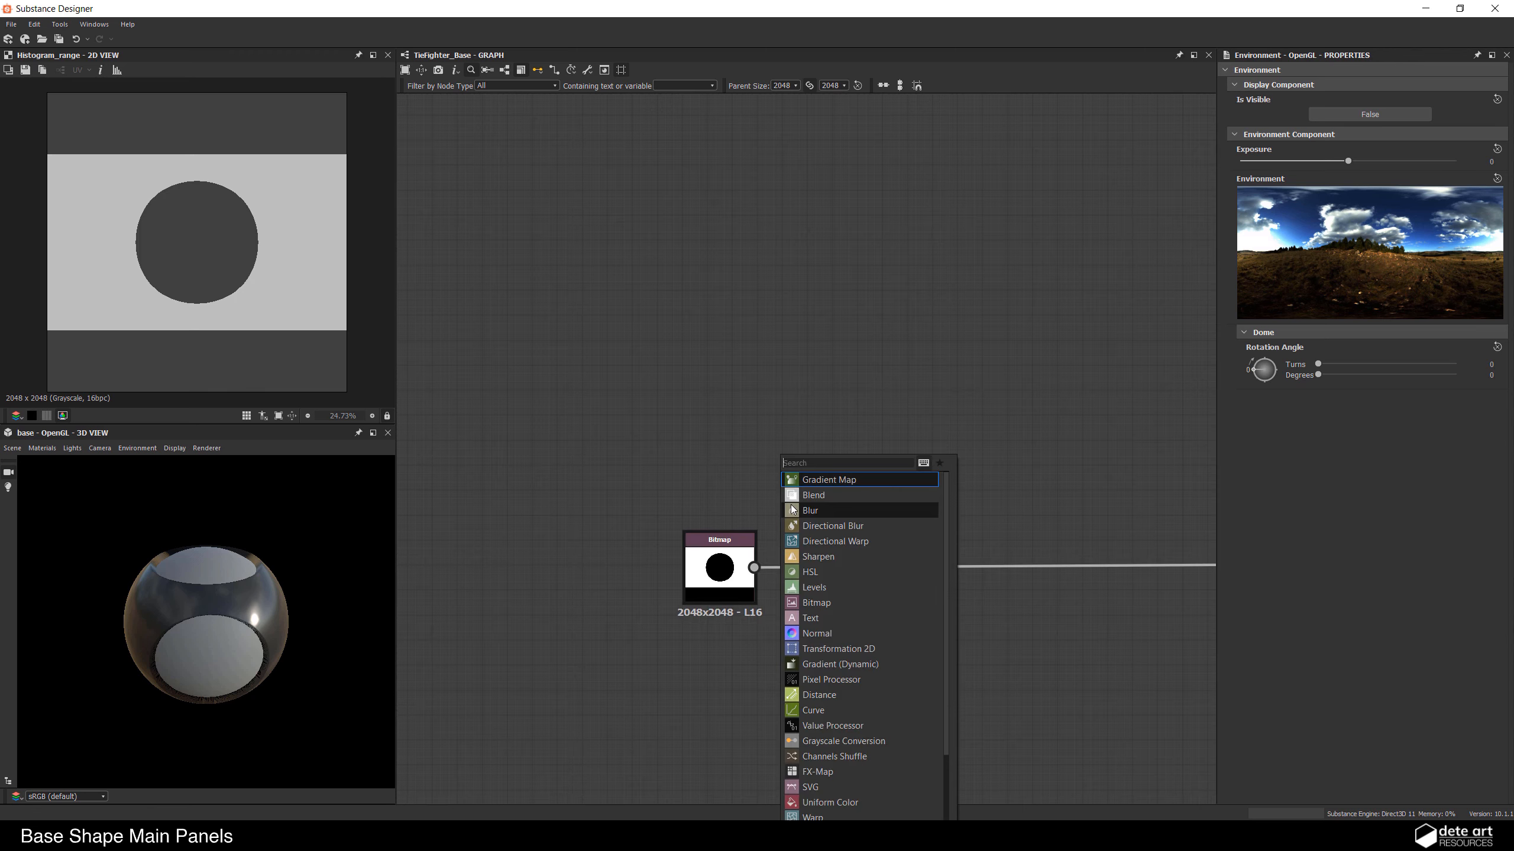
text(shape)
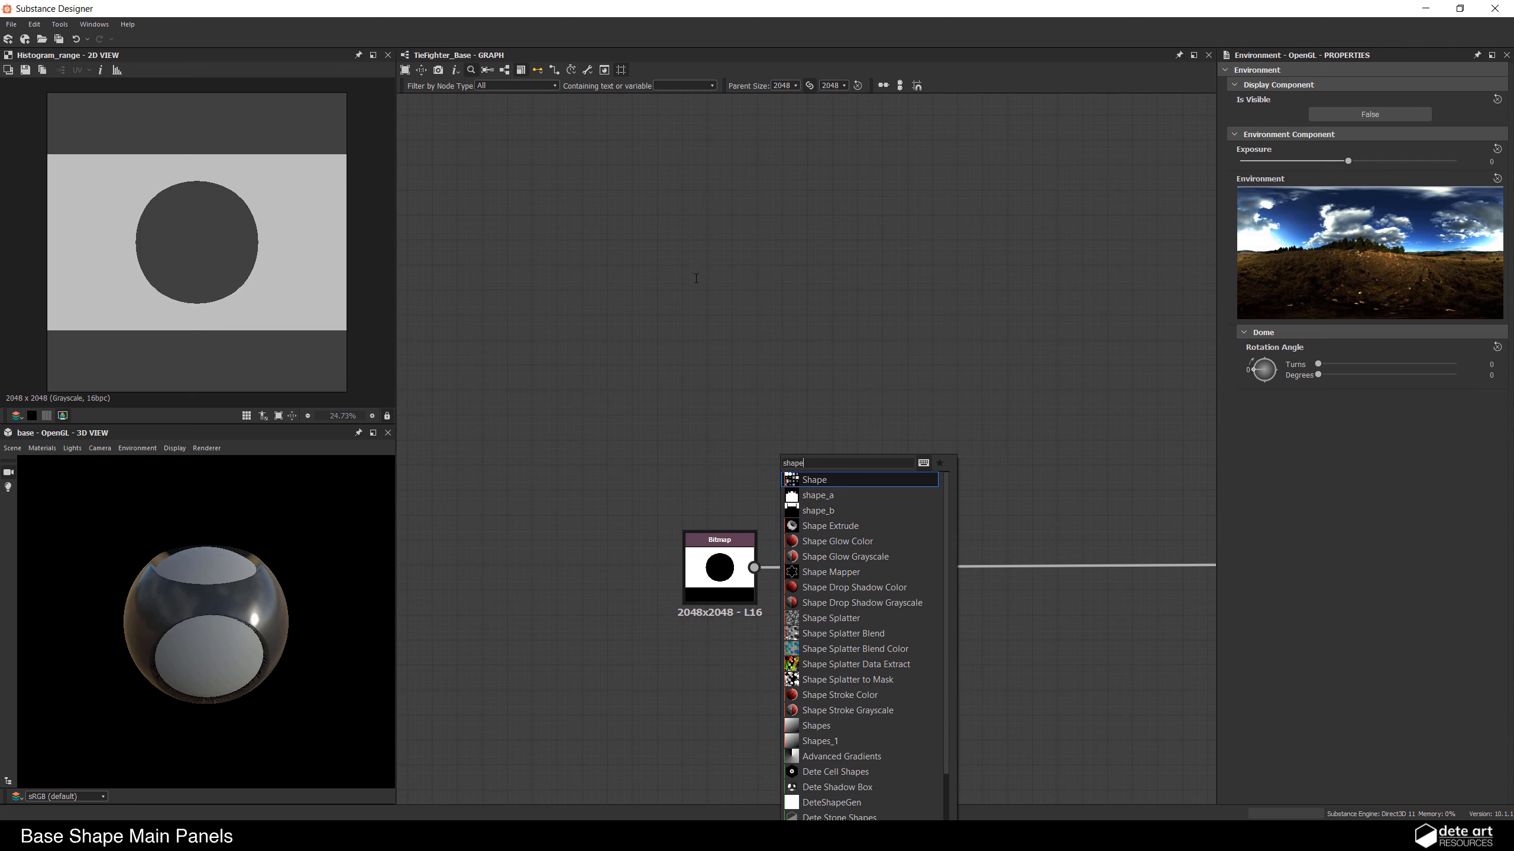
click(809, 308)
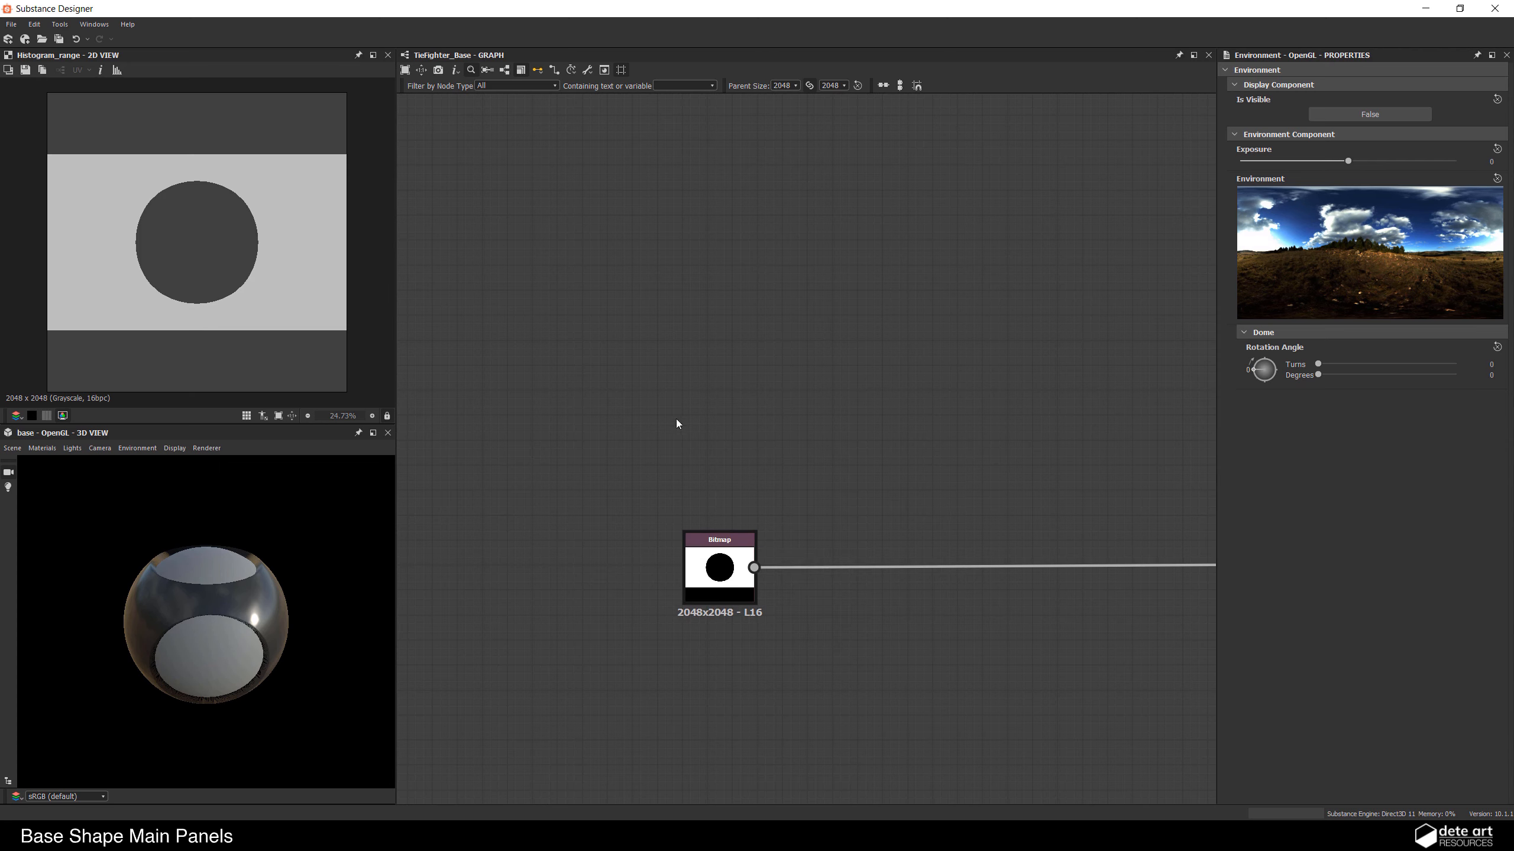
Step: Add a Polygon 1 node to the graph above the mask Bitmap node
key(space)
text(pool)
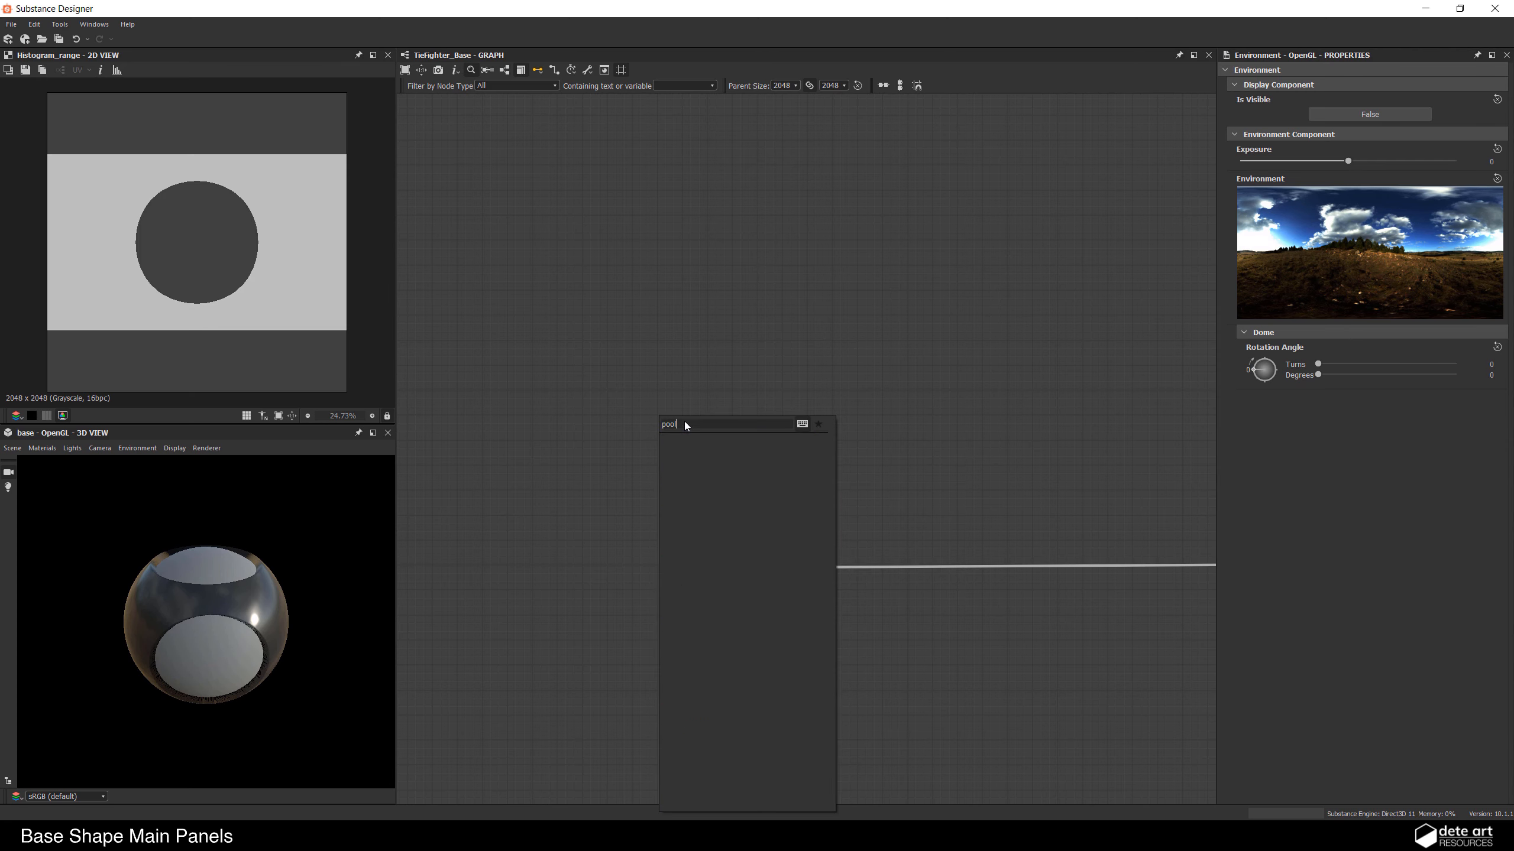
key(BackSpace)
key(BackSpace)
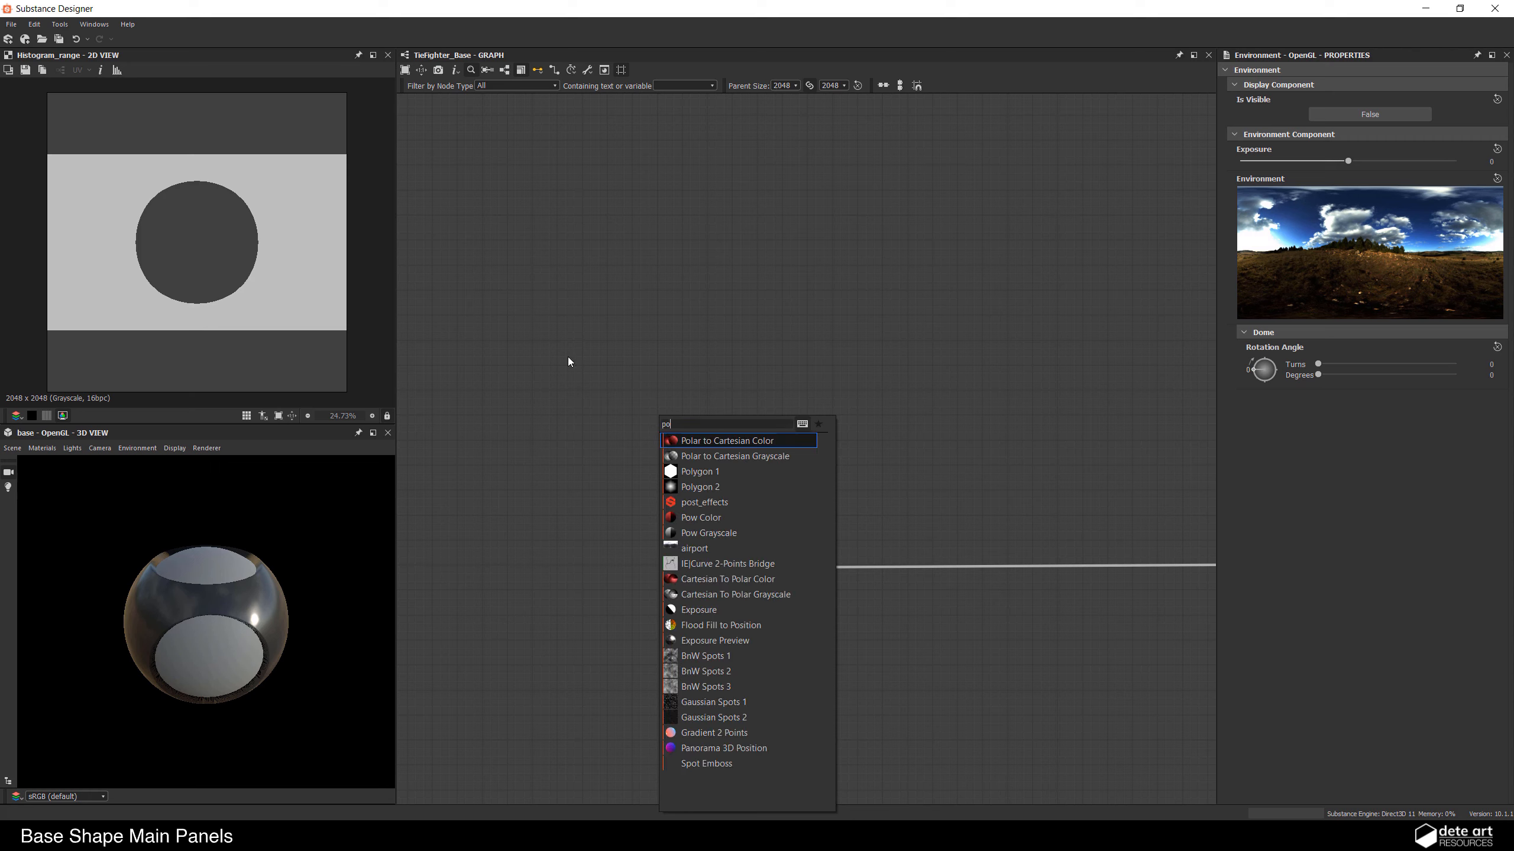
text(ly)
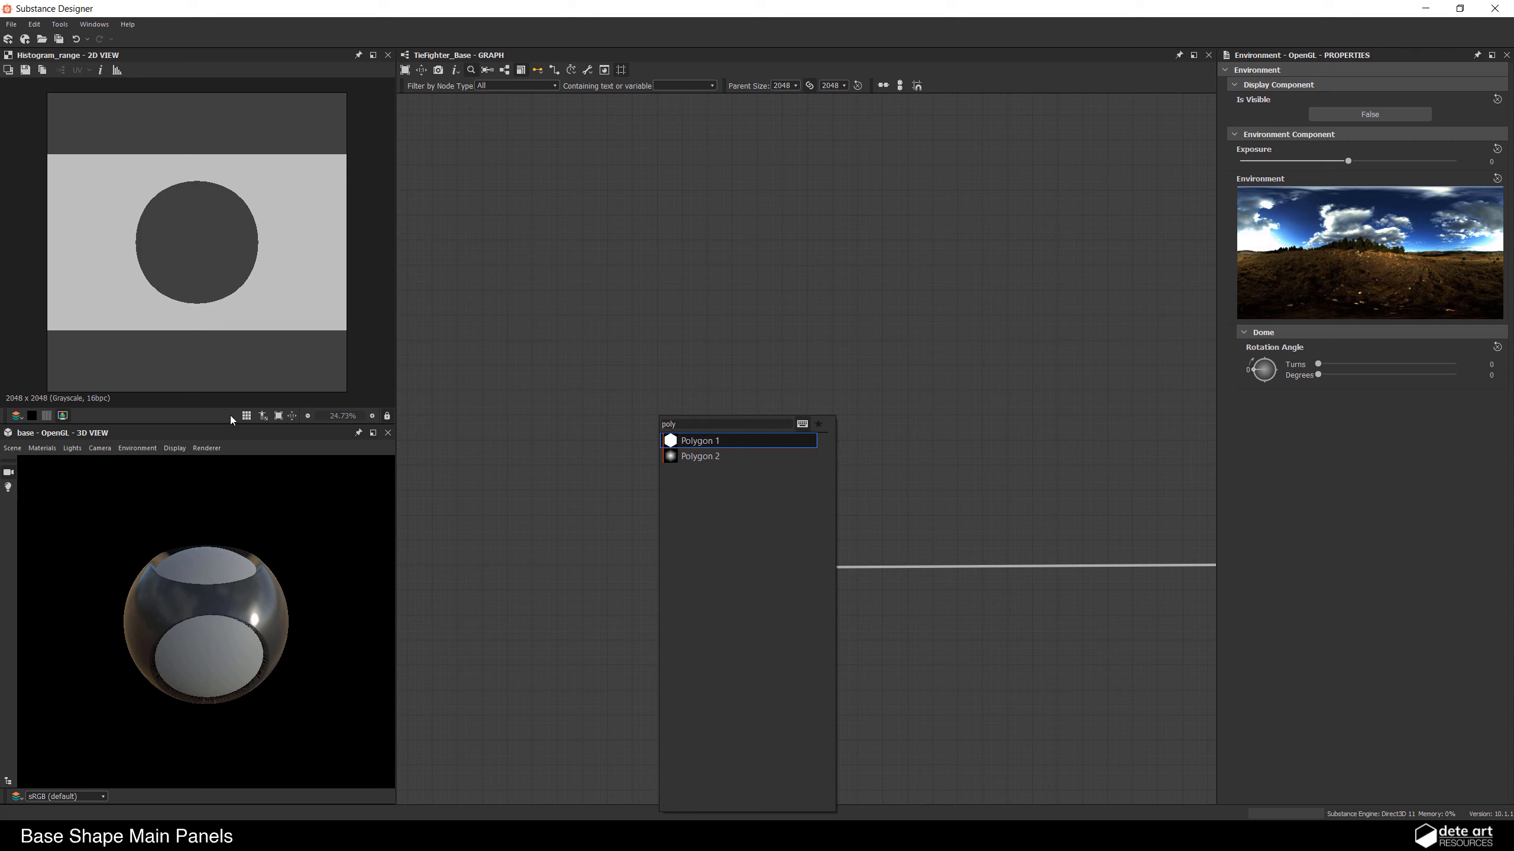
click(724, 445)
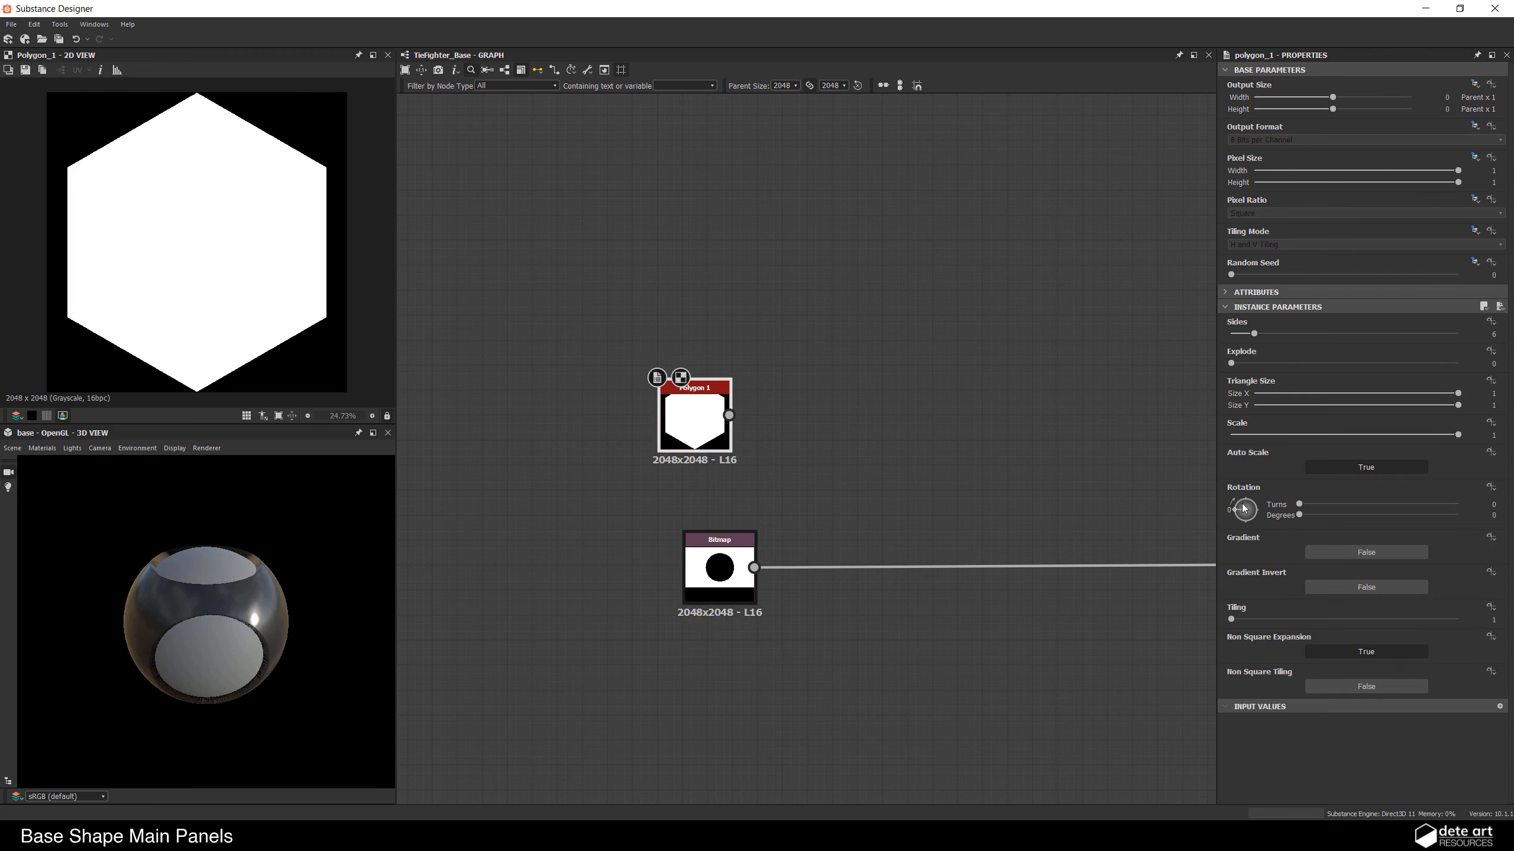
Step: Rotate the Polygon 1 hexagon by 90 degrees and set its Scale to 0.23
drag(1243, 508, 1247, 494)
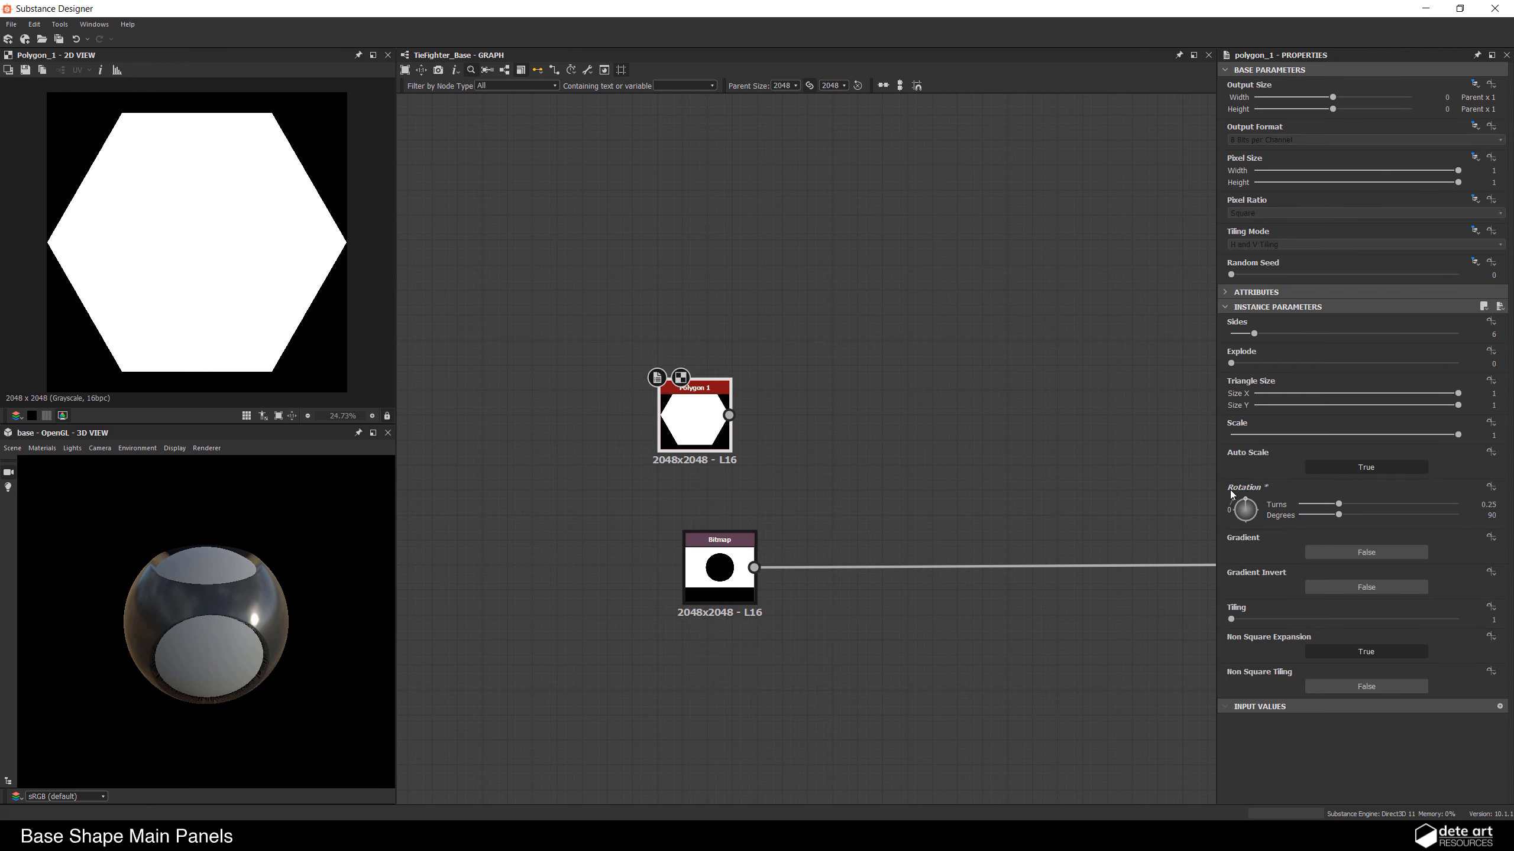
middle_drag(783, 443, 672, 416)
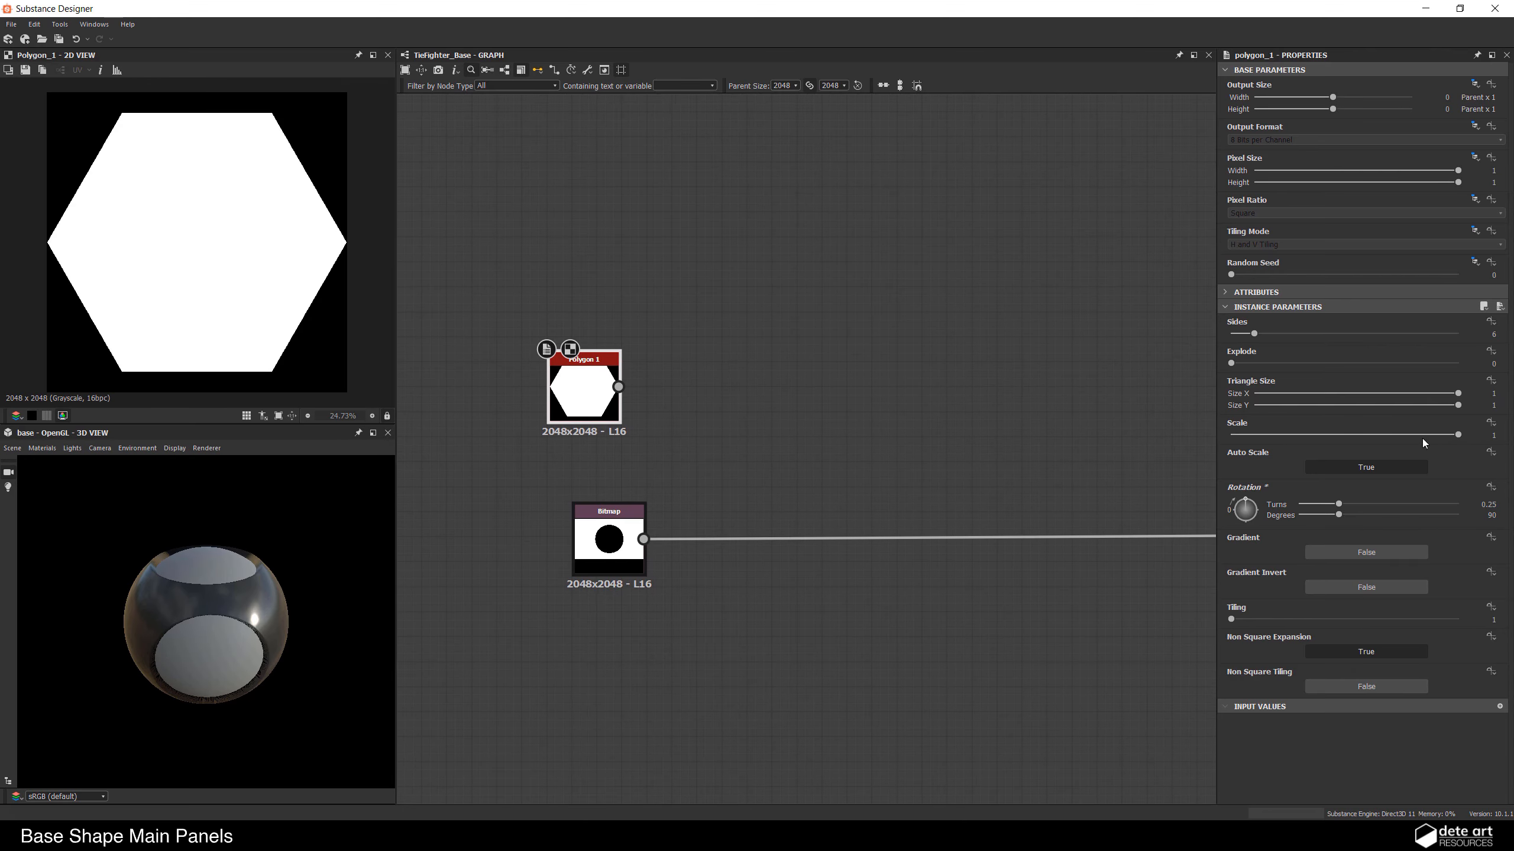
click(1493, 435)
text(.23)
key(Return)
middle_drag(593, 540, 554, 506)
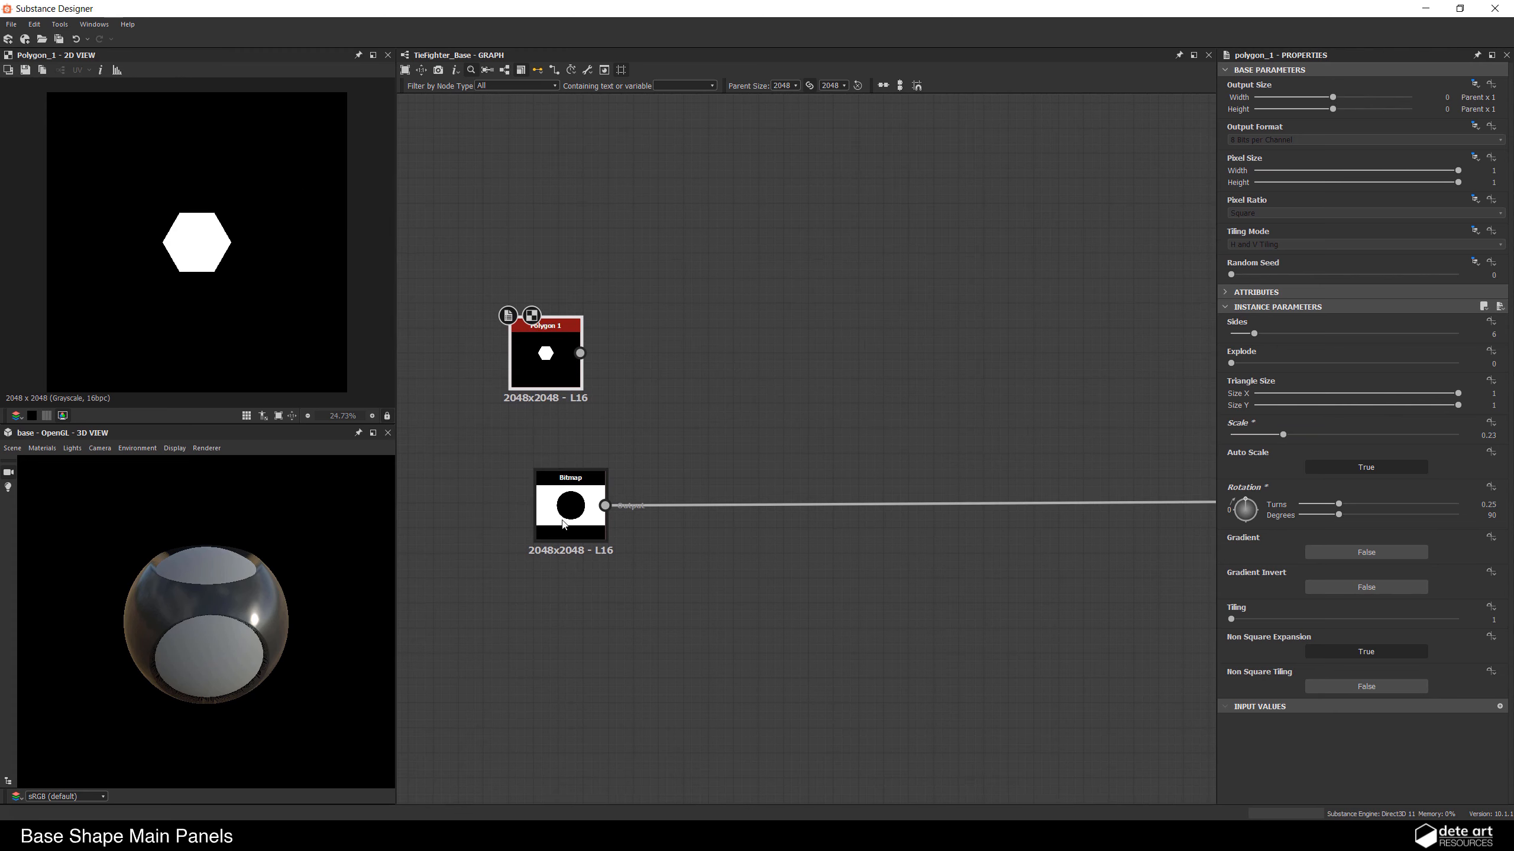
Step: Insert a Blend node on the connection right after the mask Bitmap and inspect the base mesh in the 3D view
click(554, 505)
key(space)
text(bl)
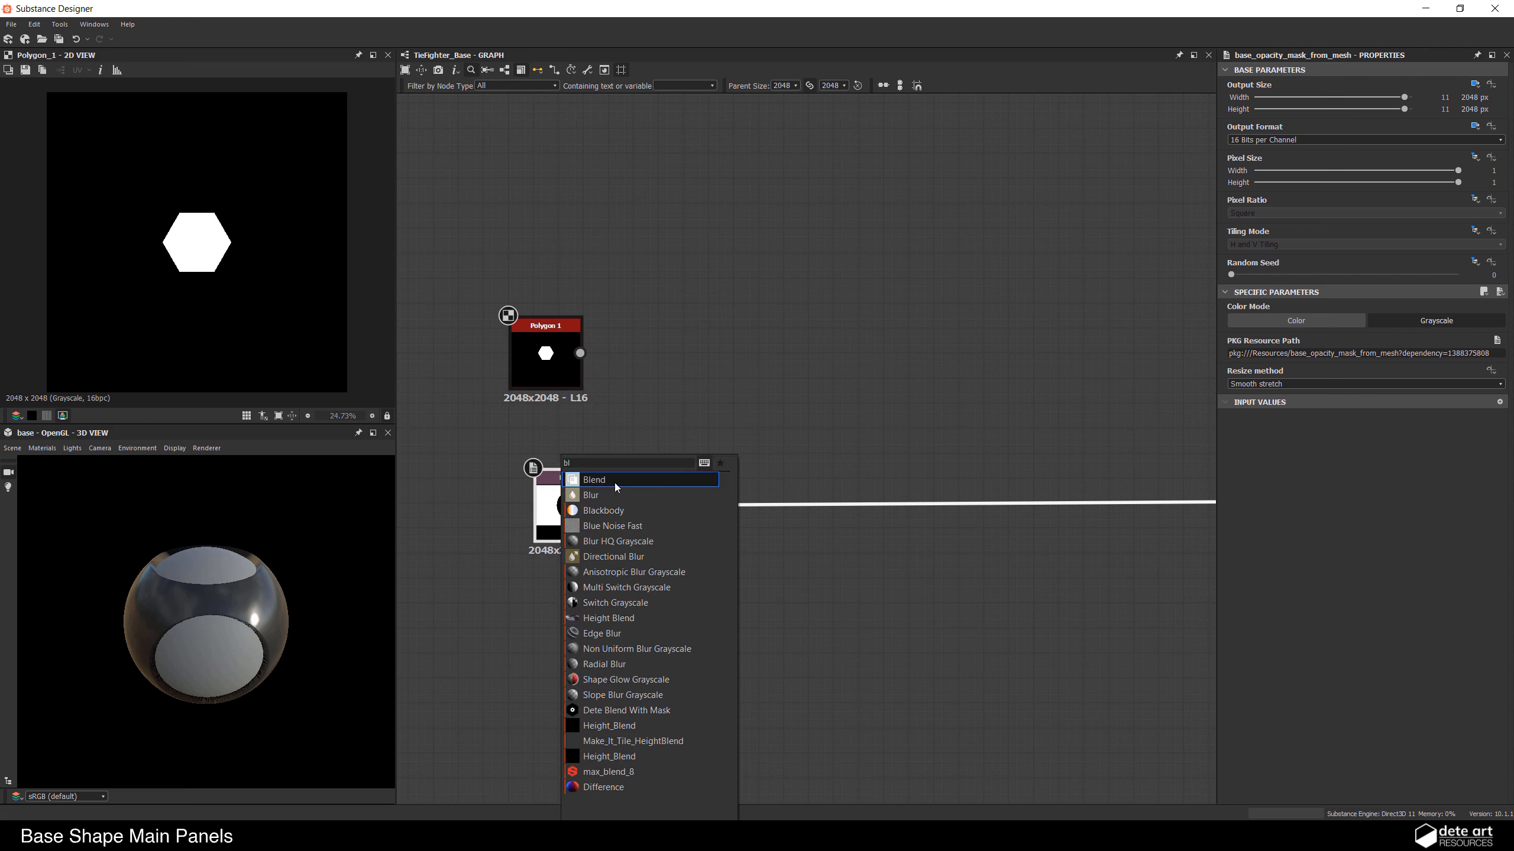
click(594, 480)
drag(210, 605, 181, 618)
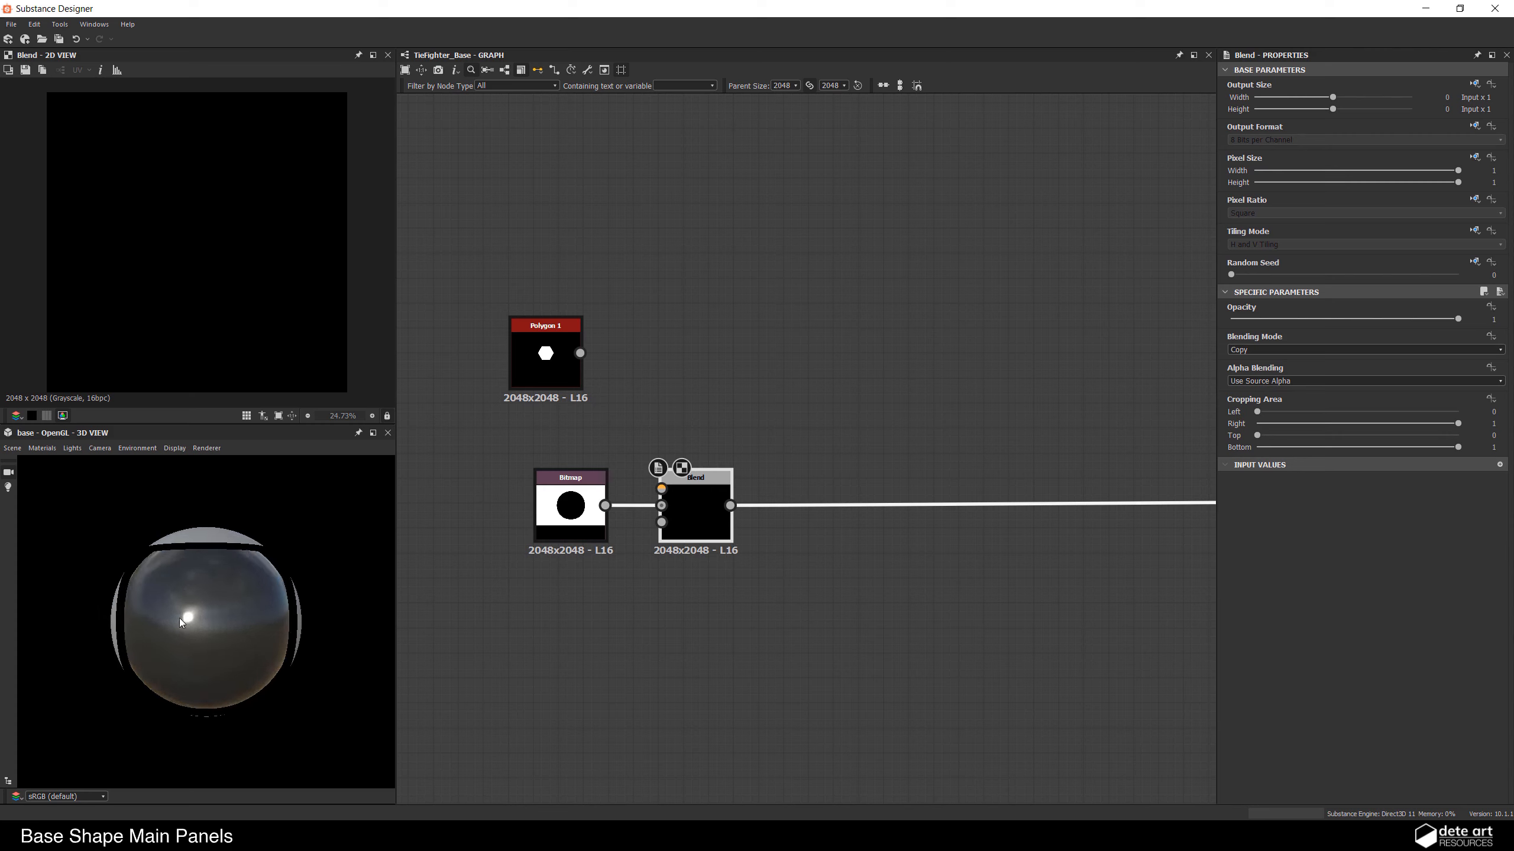
drag(320, 575, 173, 621)
drag(694, 503, 719, 502)
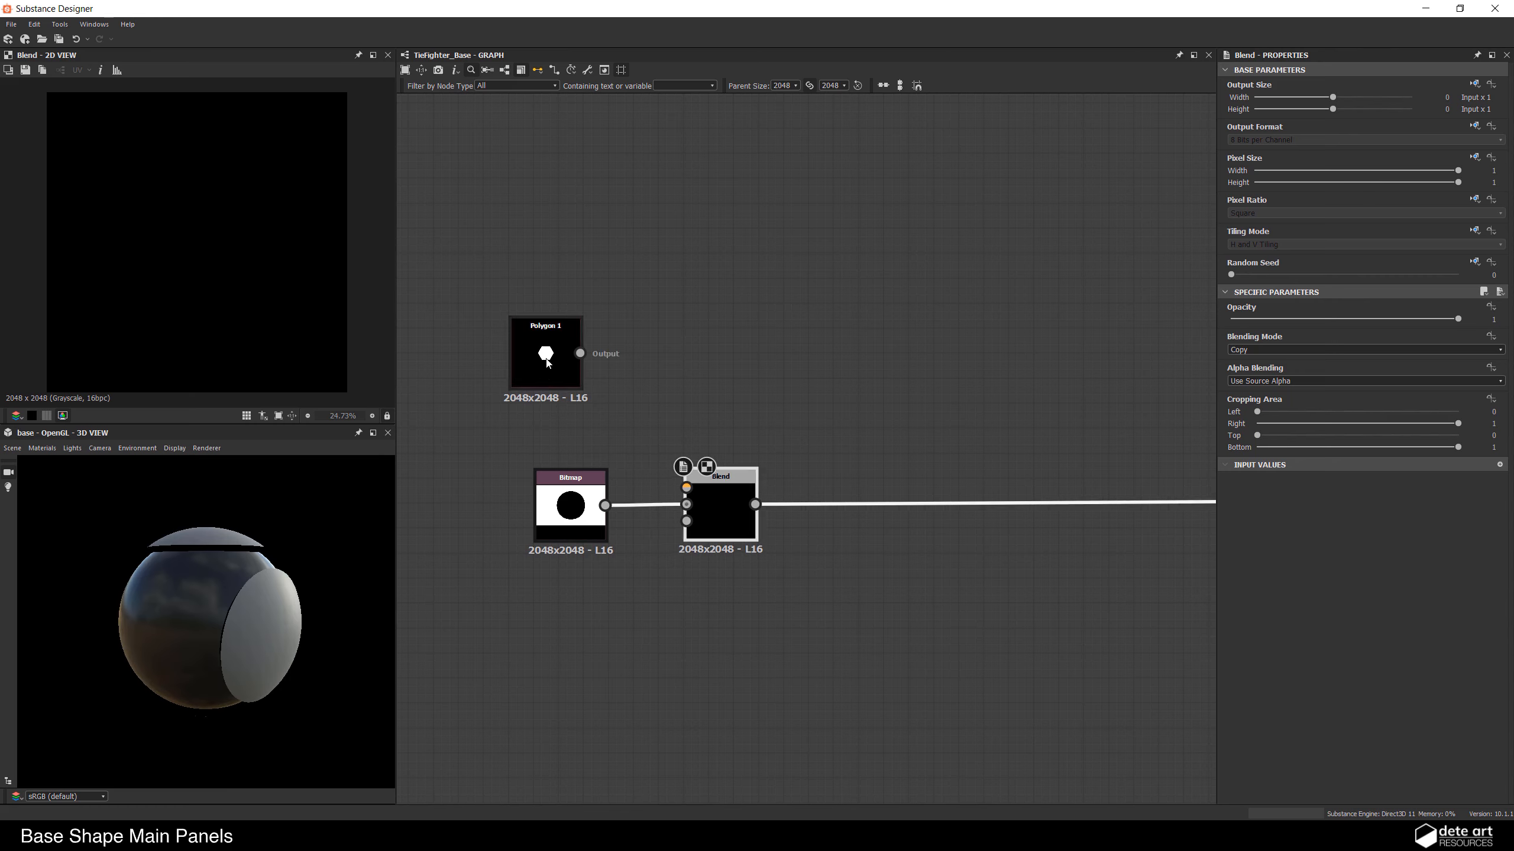
Step: Connect Polygon 1 to the new Blend's Foreground, set its Blending Mode to Subtract, and compare both nodes' outputs
drag(556, 350, 687, 488)
click(721, 512)
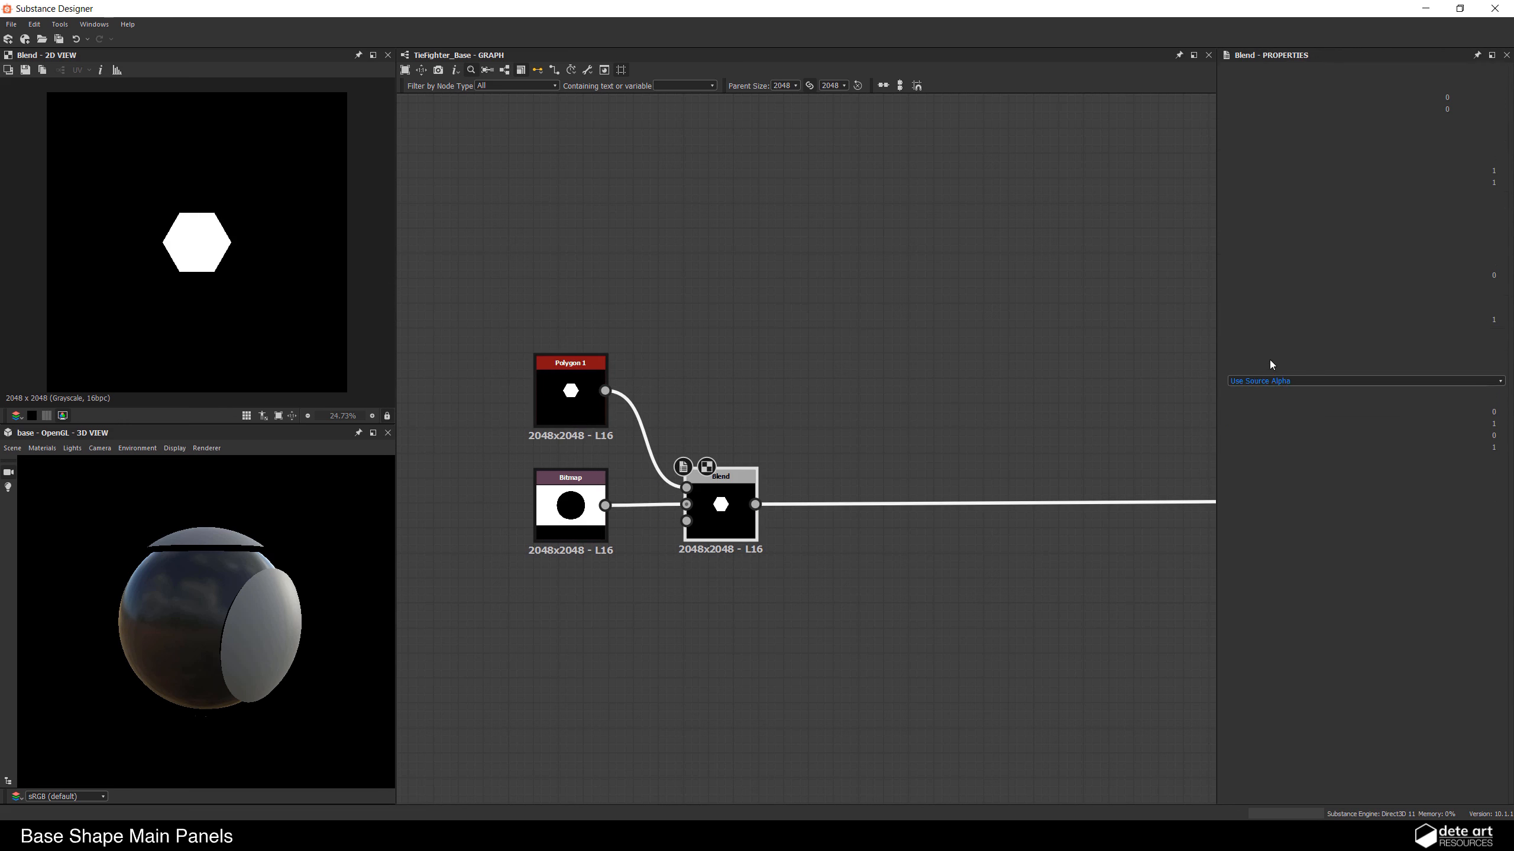
click(1254, 353)
click(1251, 377)
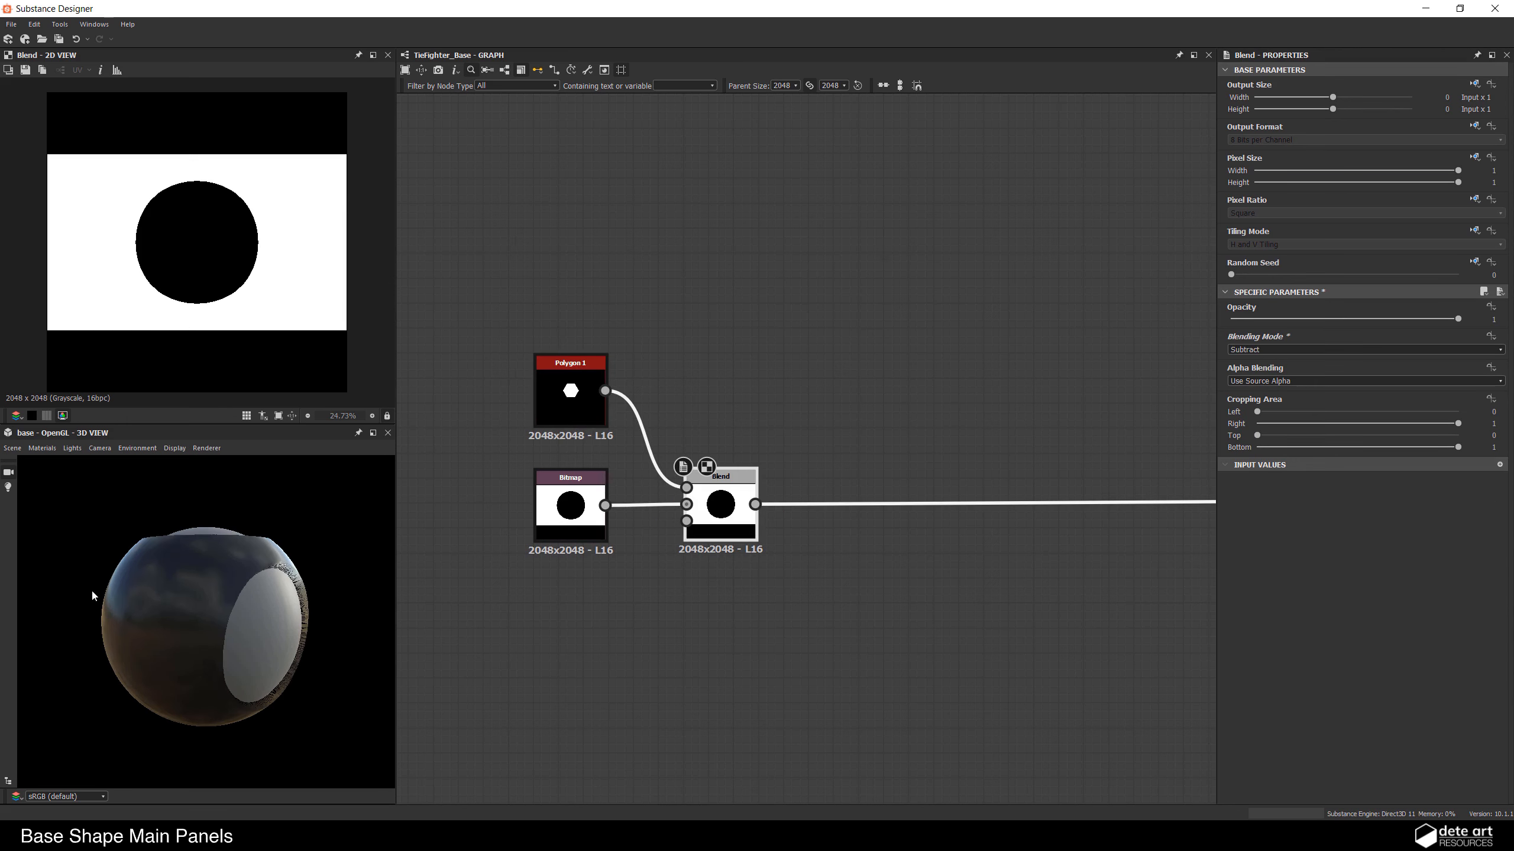
drag(105, 606, 71, 626)
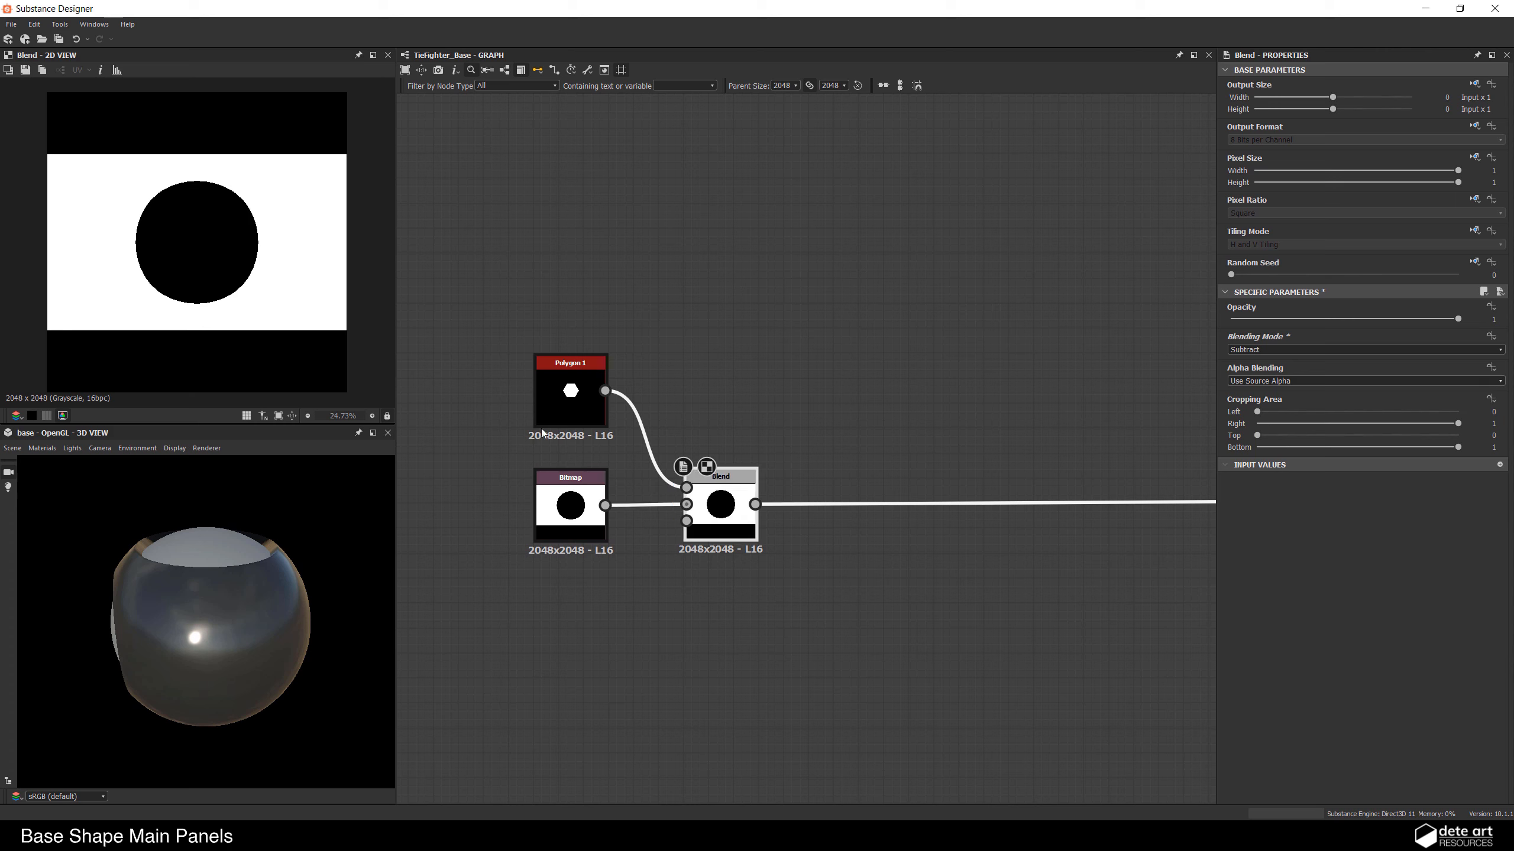
double_click(571, 394)
double_click(737, 515)
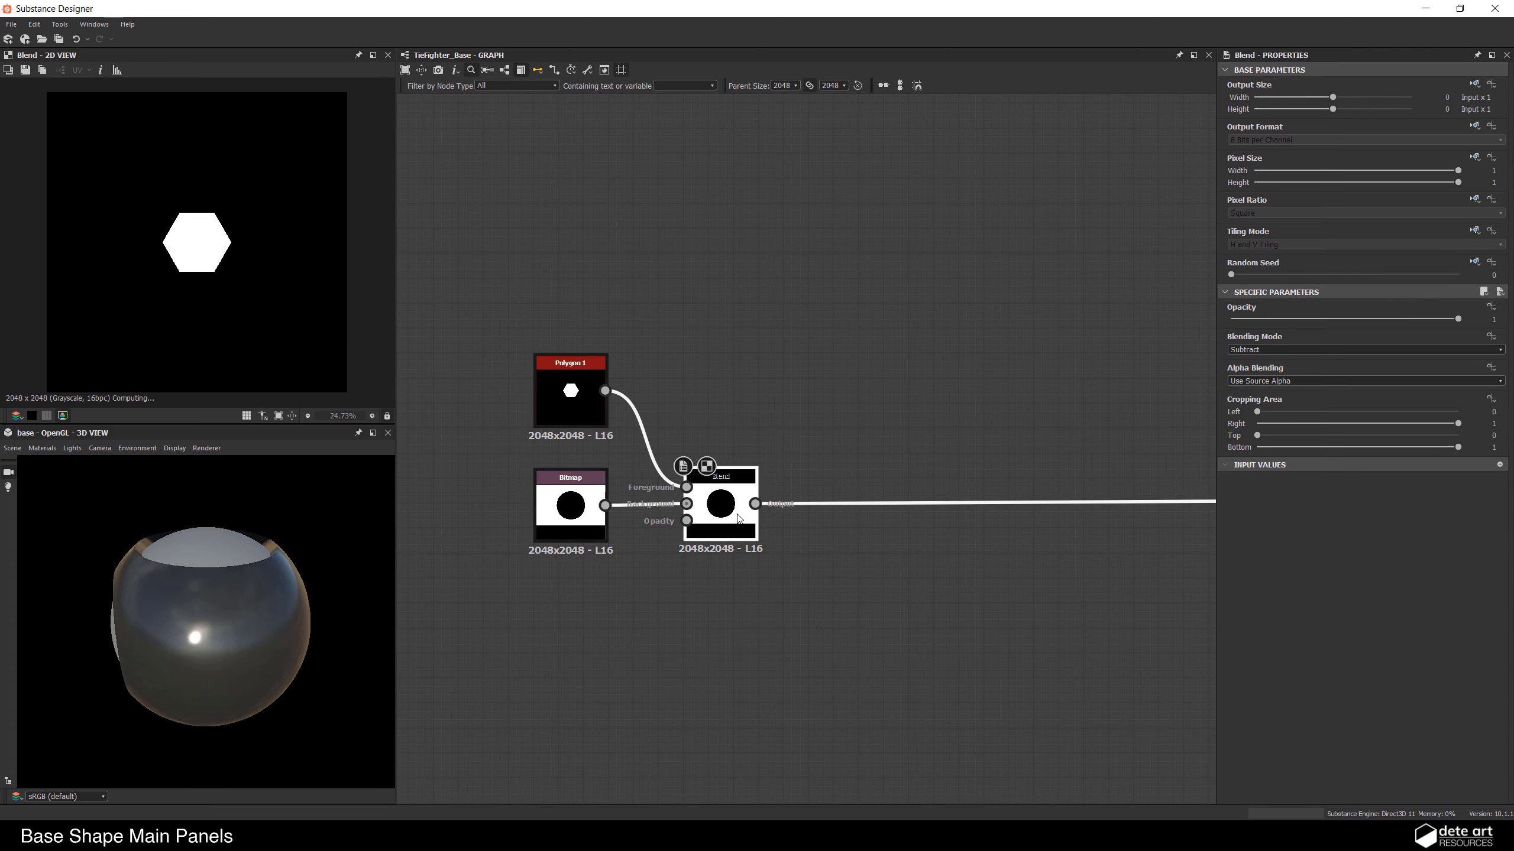
Step: Insert a Safe Transform Grayscale node after Polygon 1 and set its X Offset to 0.5
click(569, 417)
drag(178, 596, 224, 631)
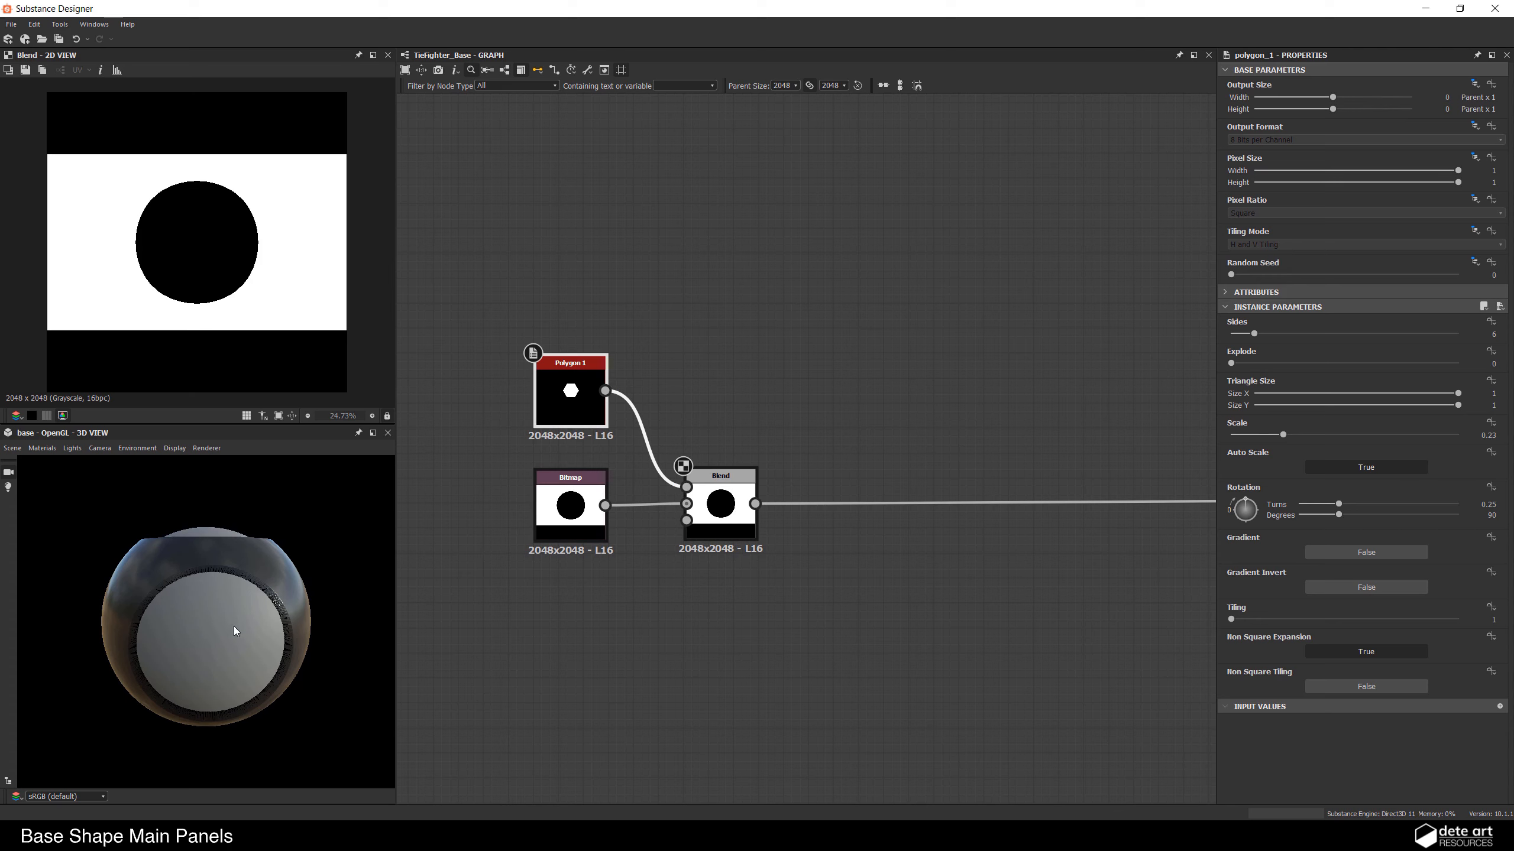
key(space)
text(sa)
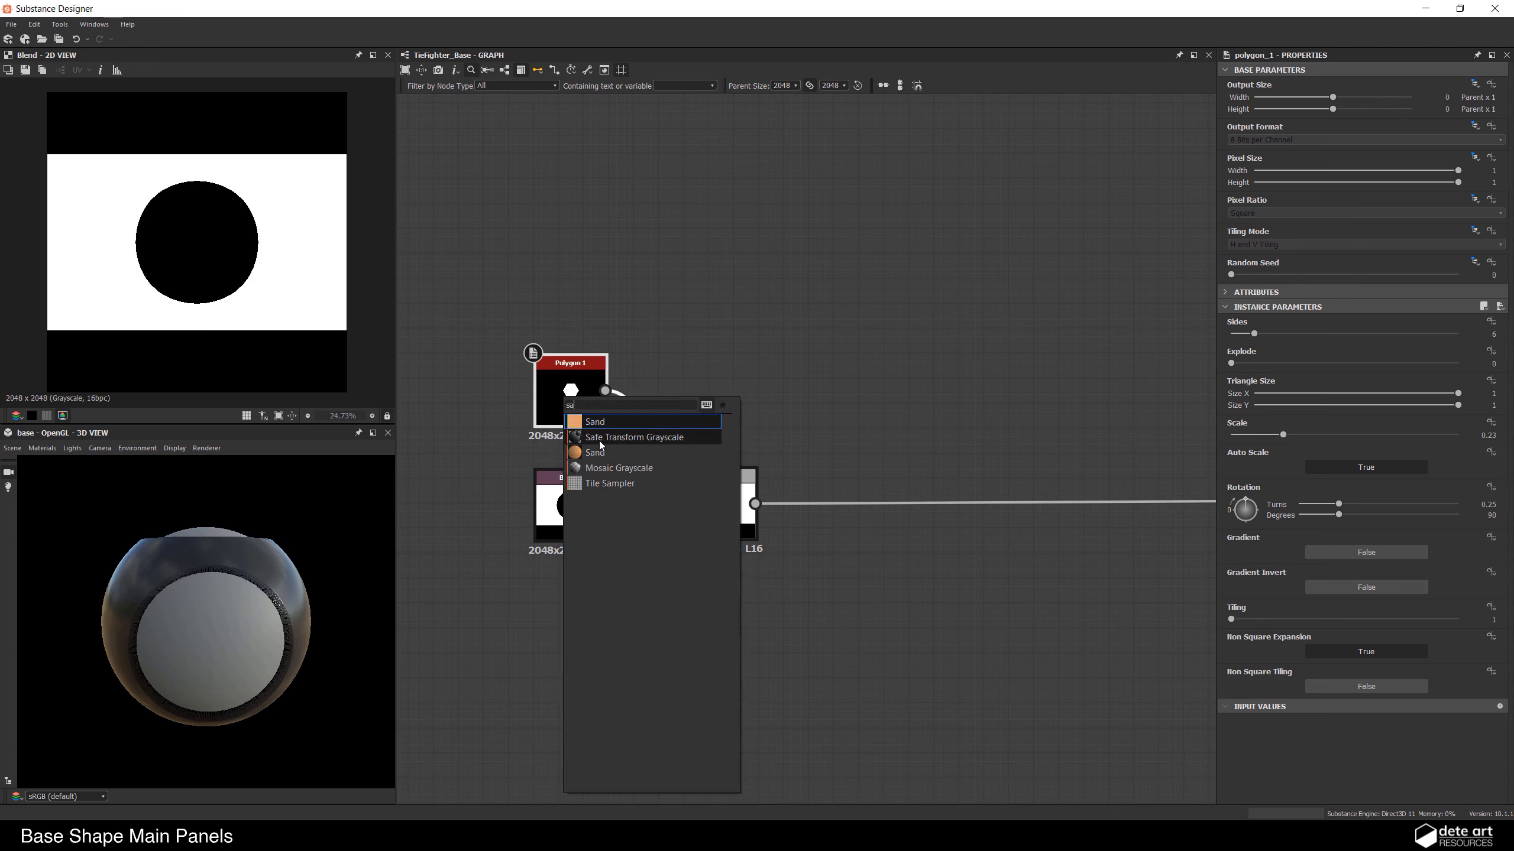
click(595, 437)
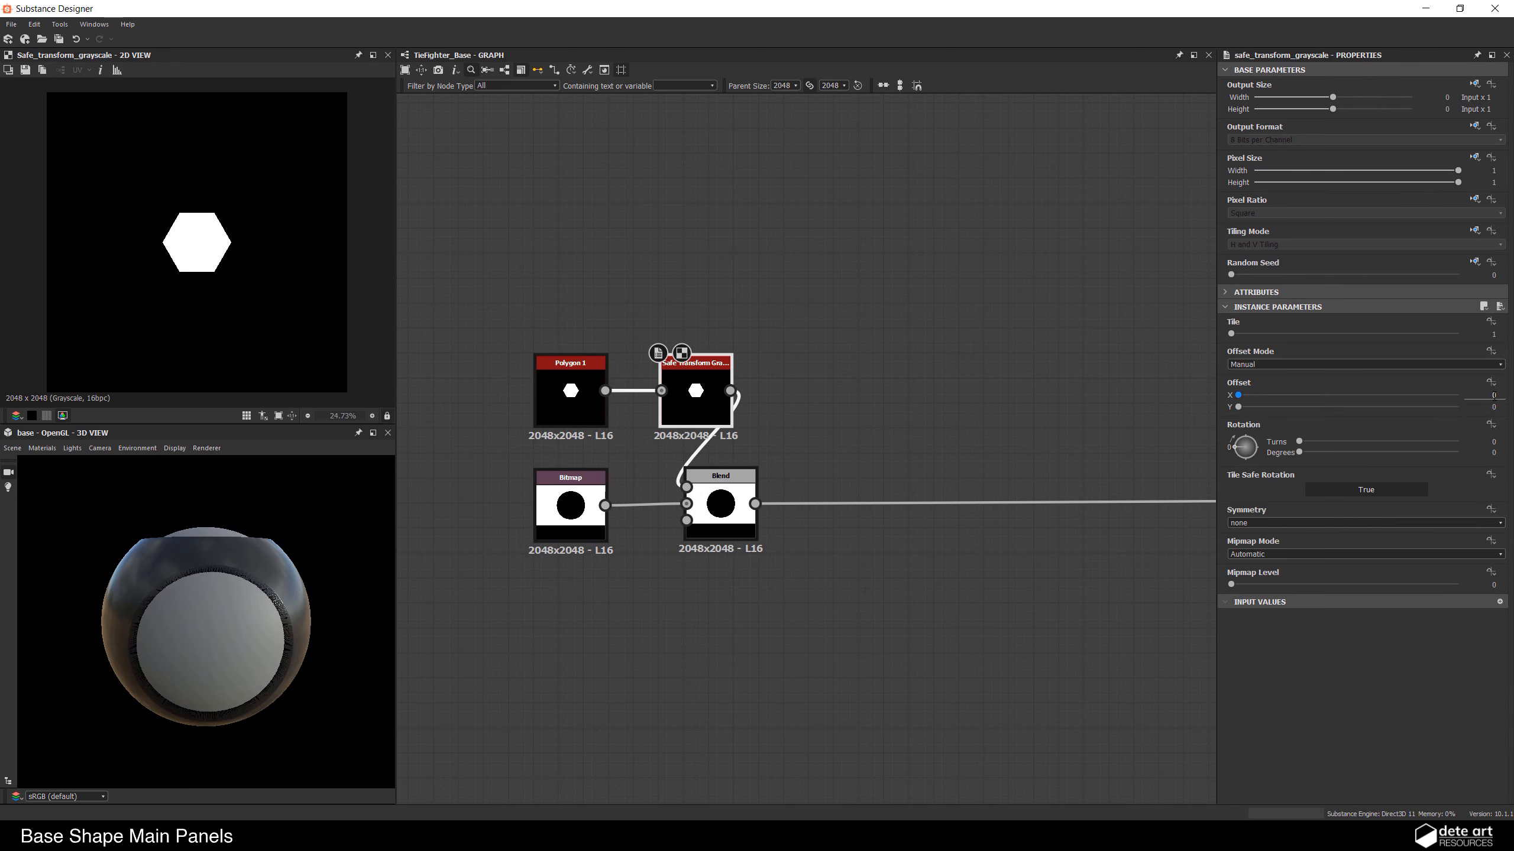
click(1494, 395)
key(Return)
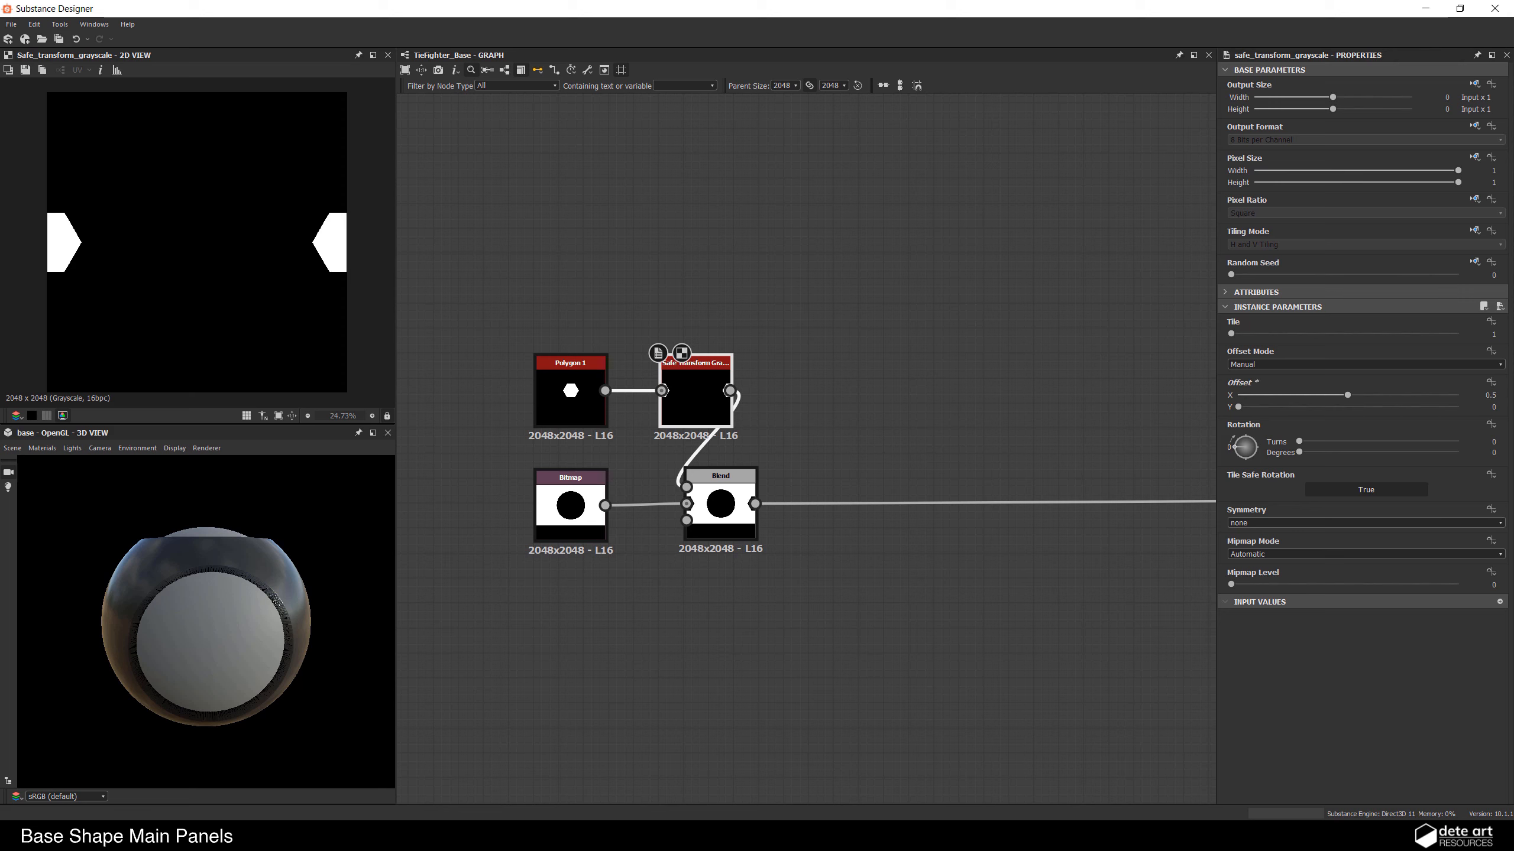
Step: Move the Subtract Blend node clear of the transform node and align the mask Bitmap with it
drag(278, 770, 187, 667)
scroll(201, 664, up, 3)
middle_drag(845, 514, 756, 518)
click(763, 581)
middle_drag(763, 581, 703, 570)
drag(554, 512, 648, 530)
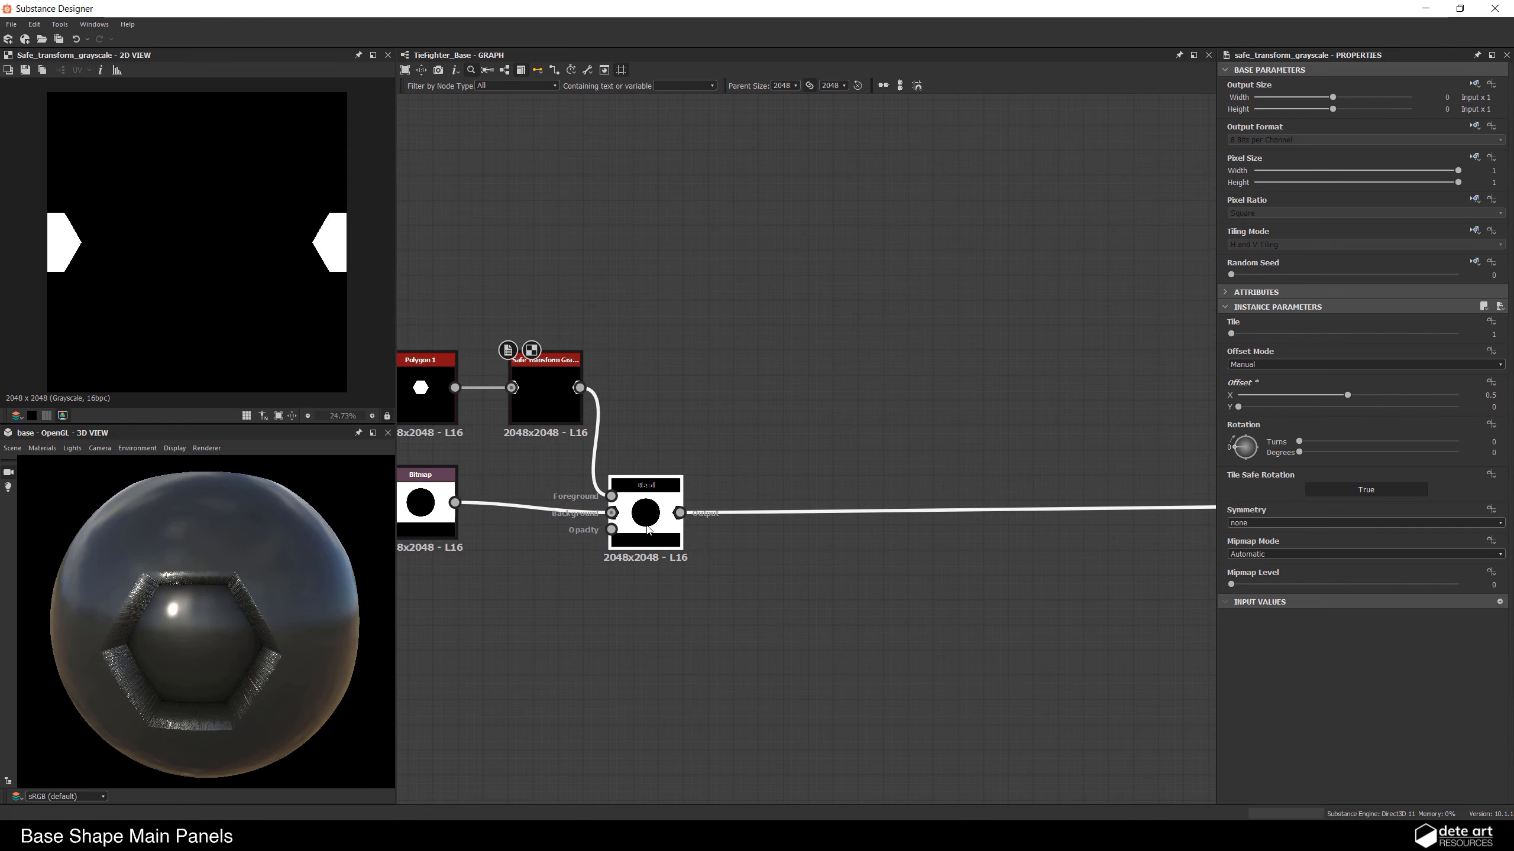
drag(426, 514, 426, 525)
Step: Examine the hexagon recess's walls on the base mesh and the pixel edges in the Blend node's output
drag(83, 644, 140, 525)
scroll(138, 620, up, 5)
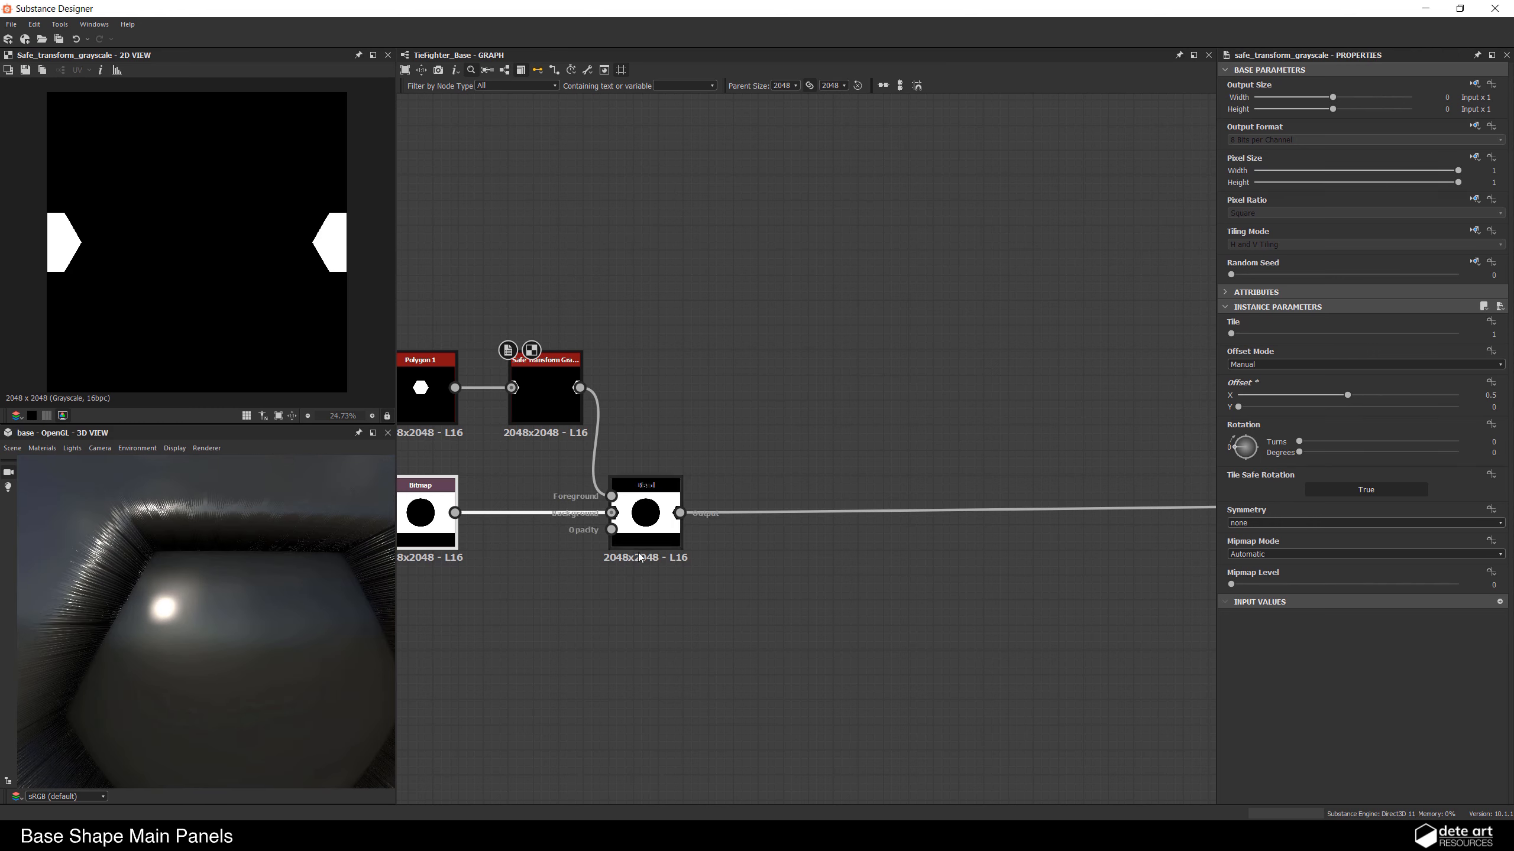
double_click(646, 516)
scroll(138, 258, up, 5)
scroll(139, 258, up, 3)
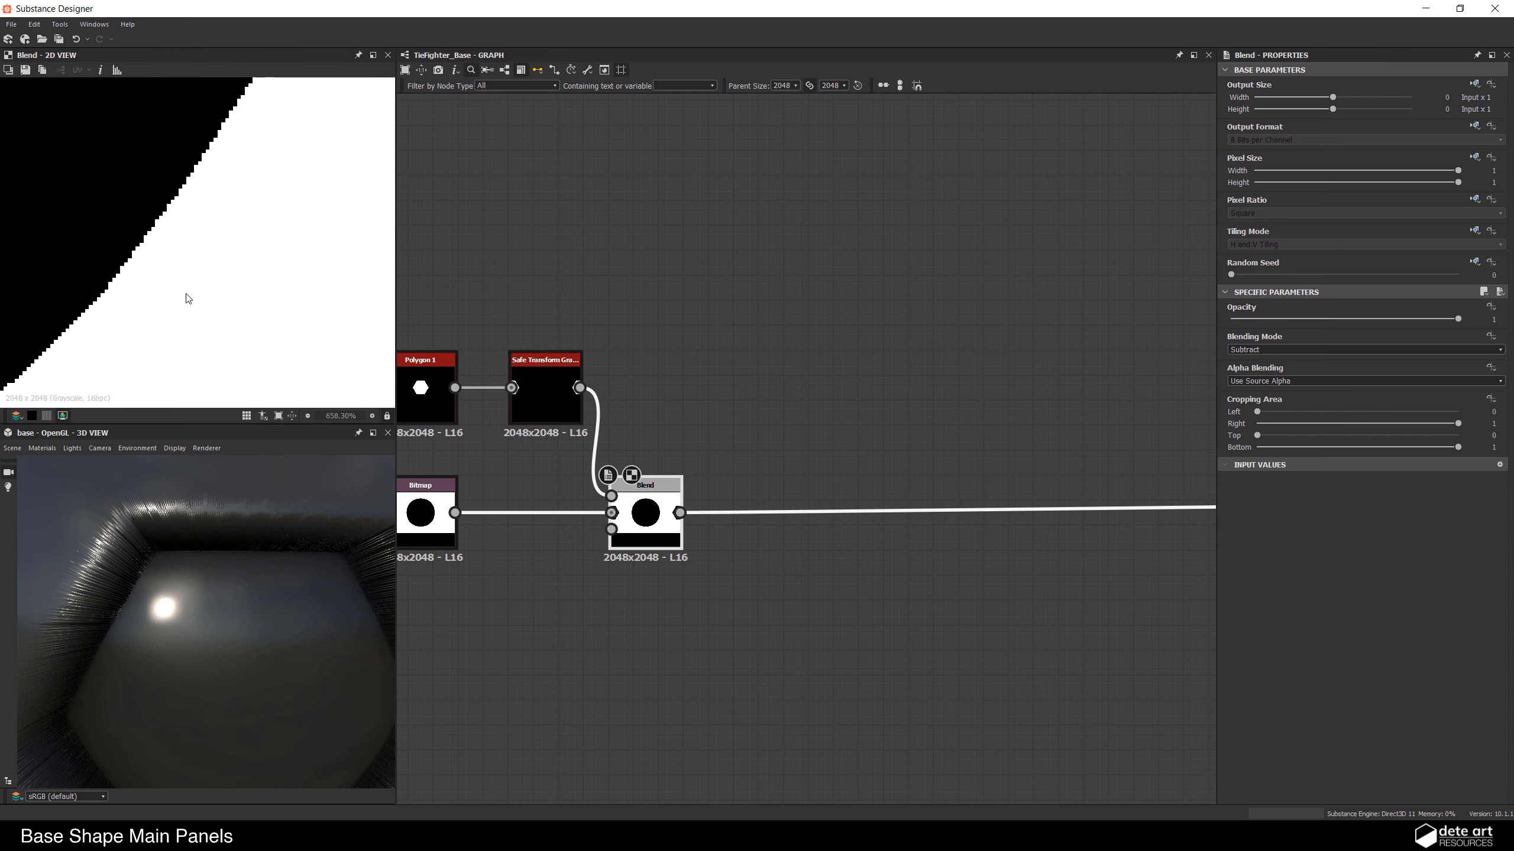
scroll(167, 244, up, 7)
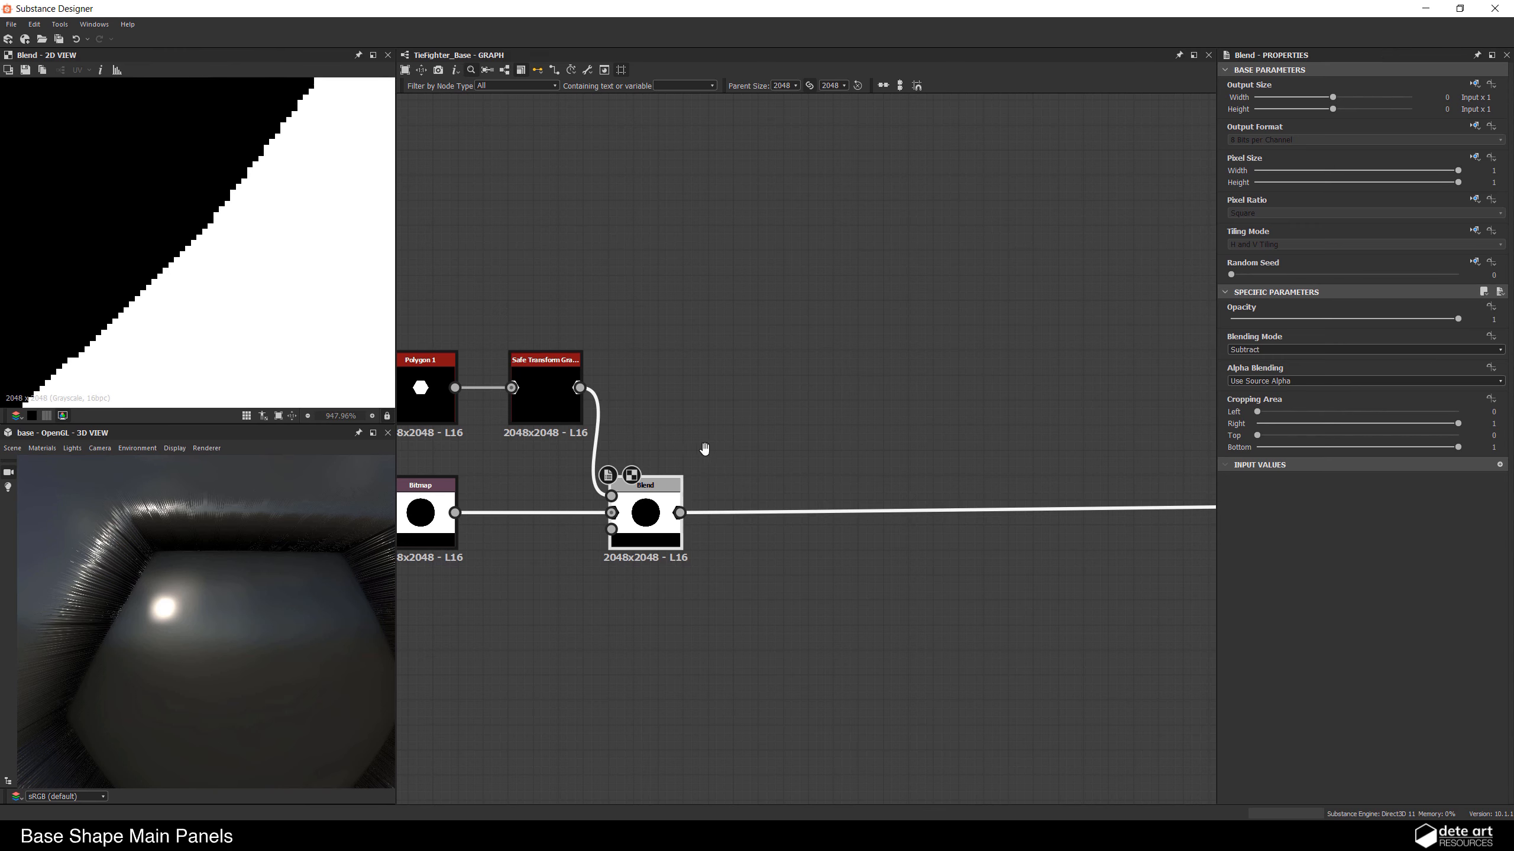
Step: Insert a Bevel node on the connection right after the Subtract Blend node
middle_drag(703, 439, 629, 422)
key(space)
text(be)
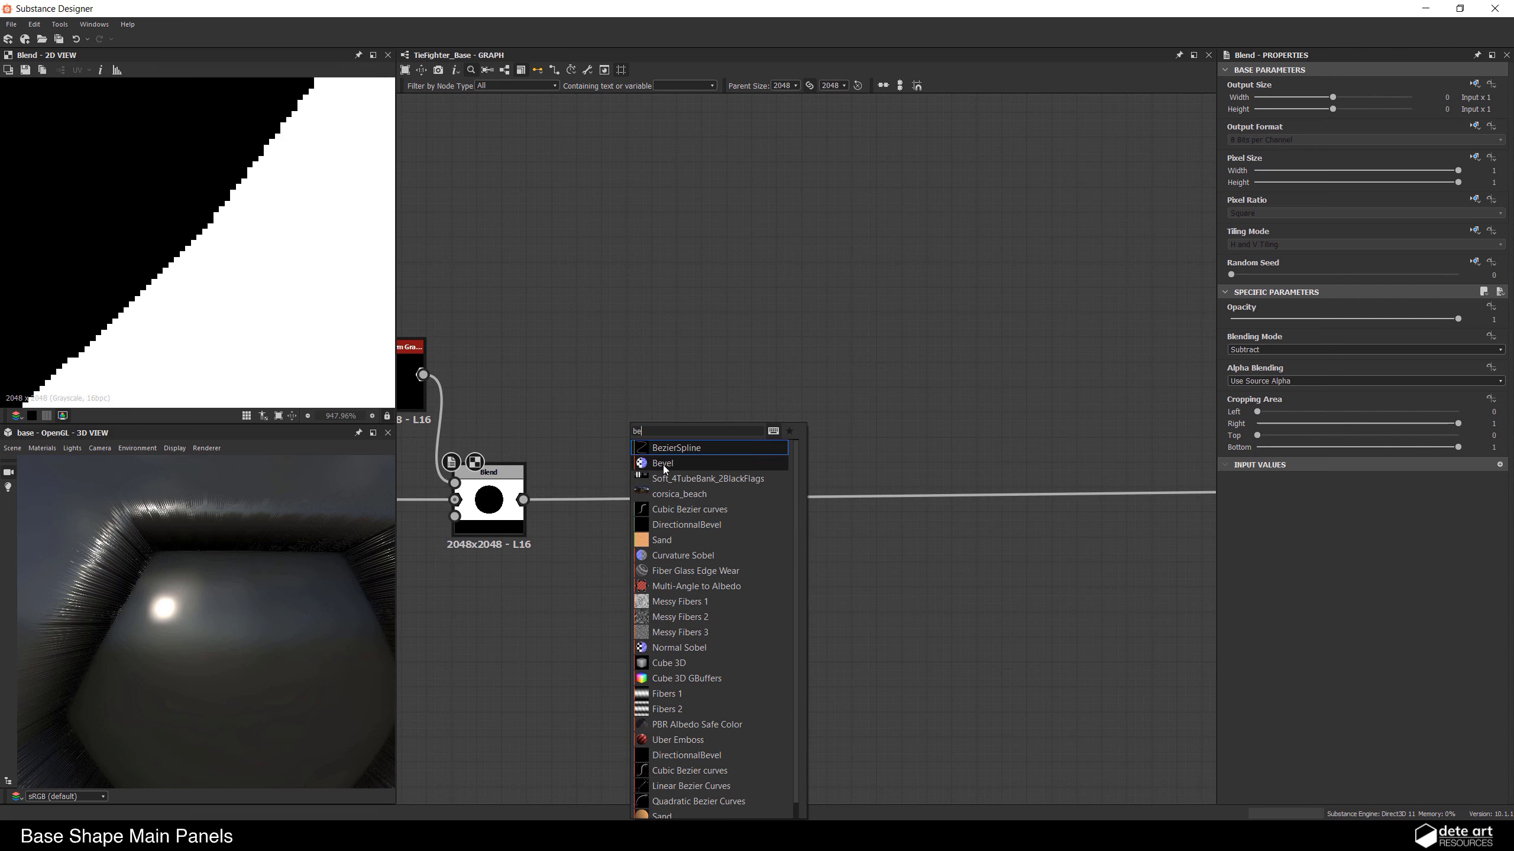
click(663, 463)
drag(641, 436, 611, 515)
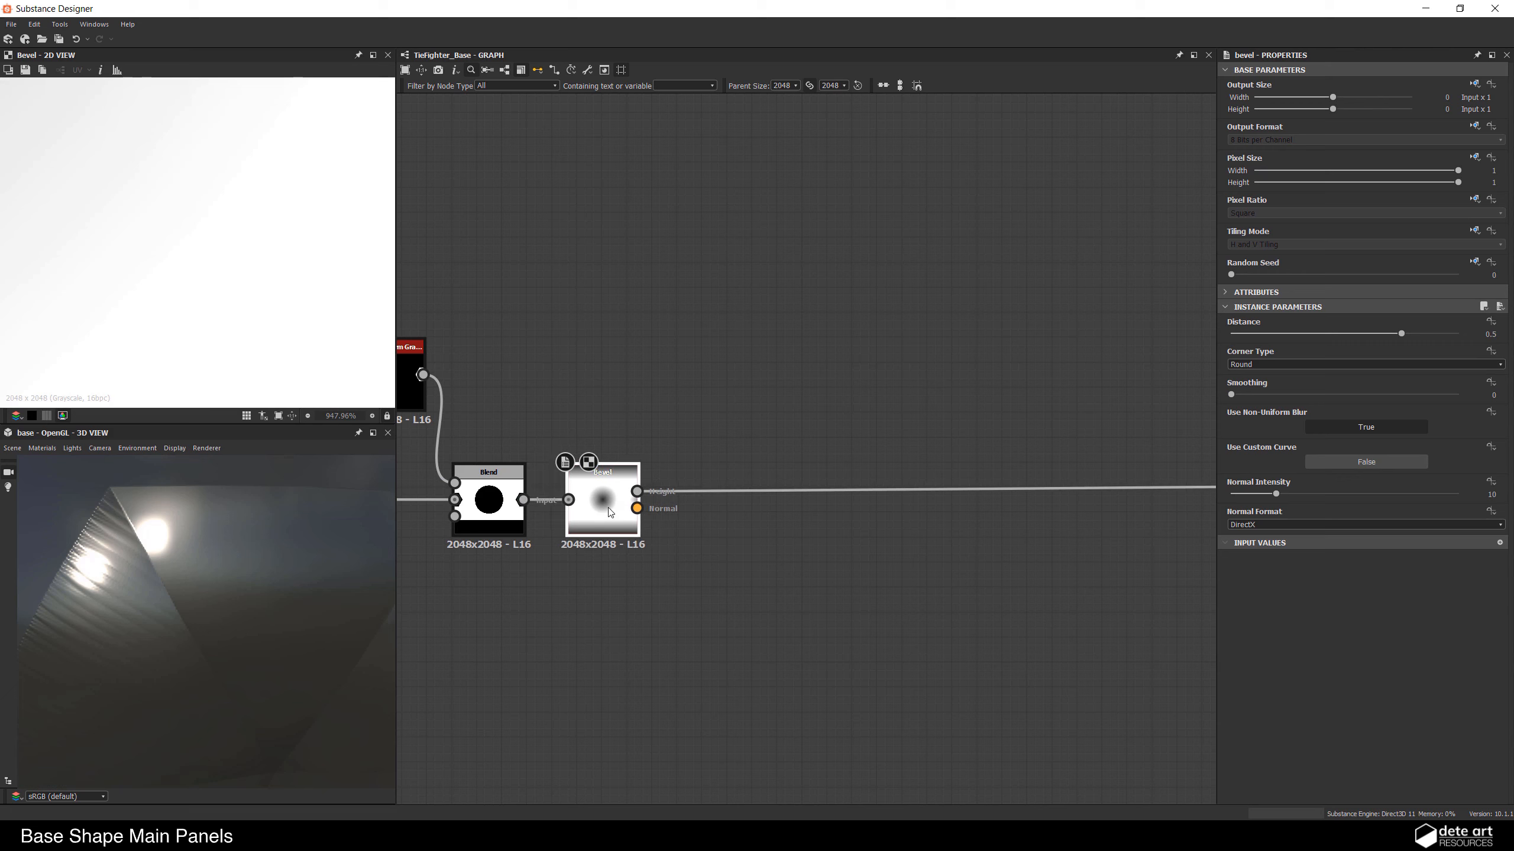
Step: Try a Distance of -0.05 on the Bevel node and settle on -0.03
scroll(253, 574, down, 5)
drag(253, 573, 331, 600)
scroll(350, 617, up, 5)
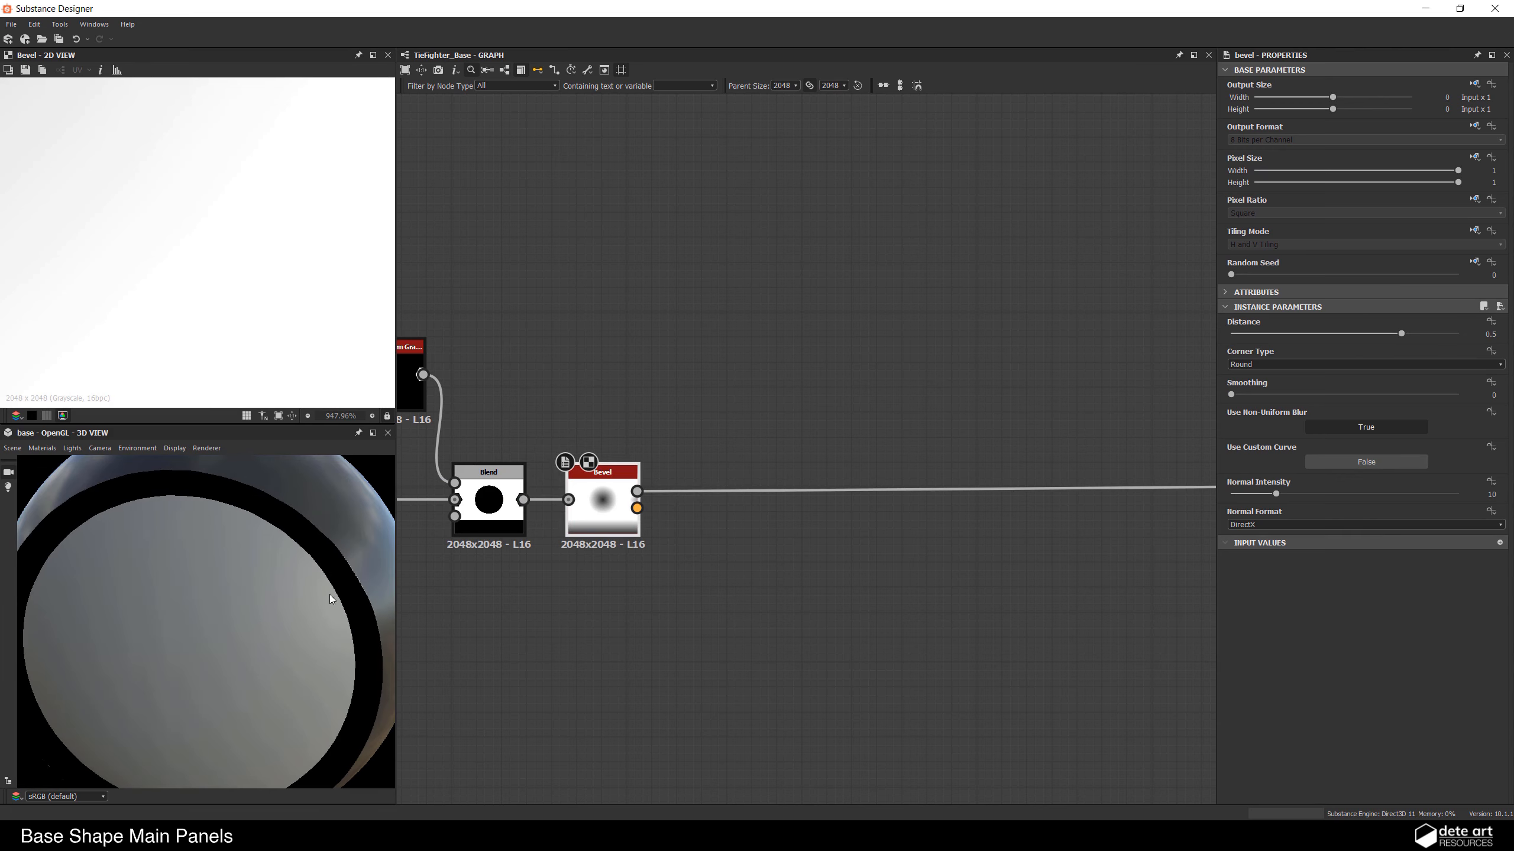
click(1490, 338)
text(-0.05)
key(Return)
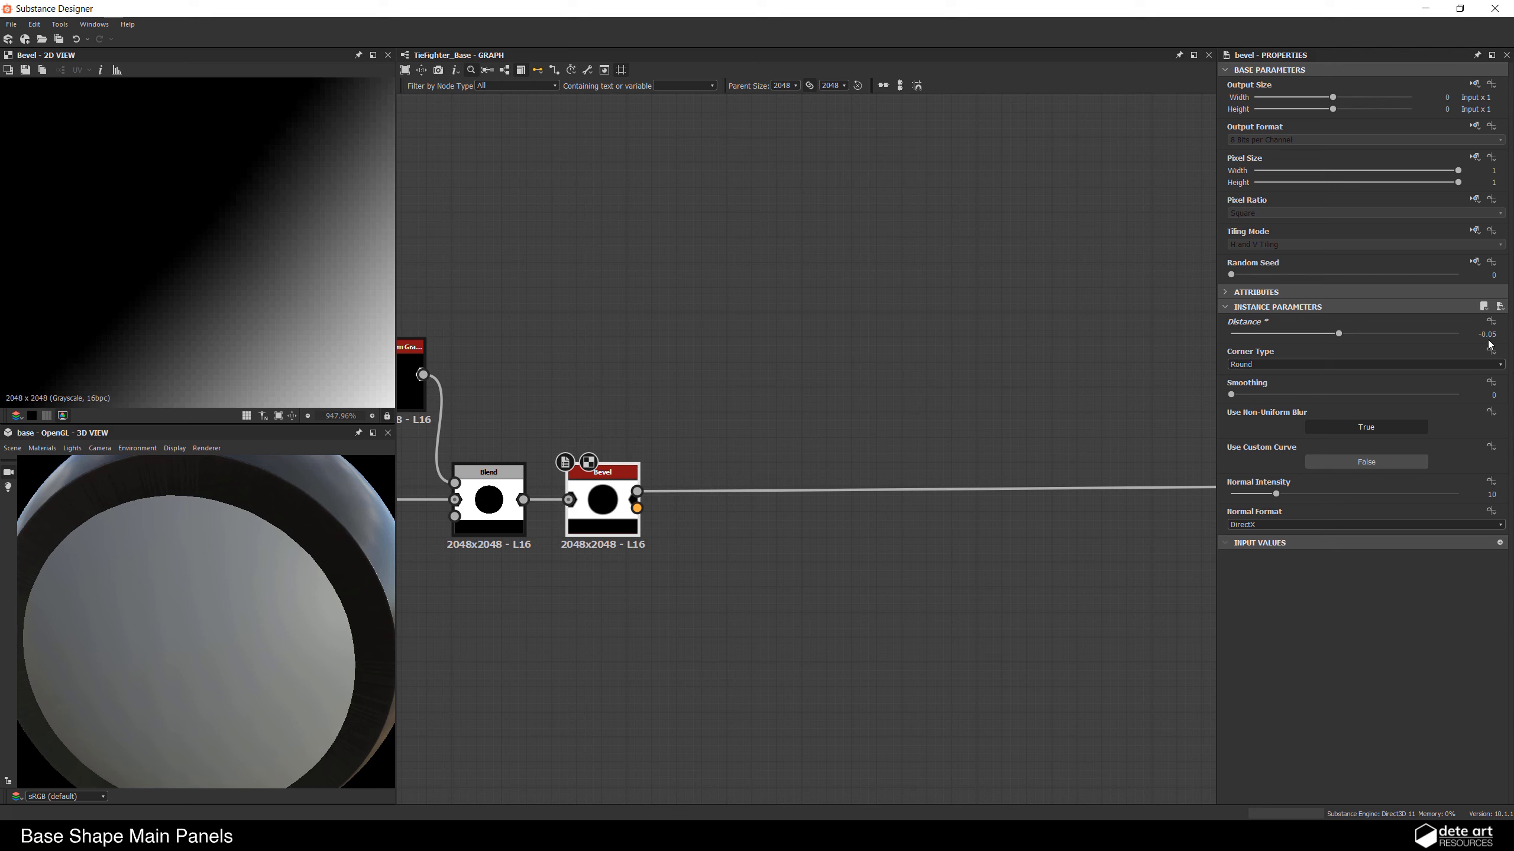
click(1494, 335)
key(Return)
Step: Set the Bevel node's Smoothing to 1 and check the hexagon recess on the base mesh
scroll(220, 522, down, 4)
drag(220, 522, 178, 595)
scroll(177, 595, up, 1)
scroll(185, 608, up, 2)
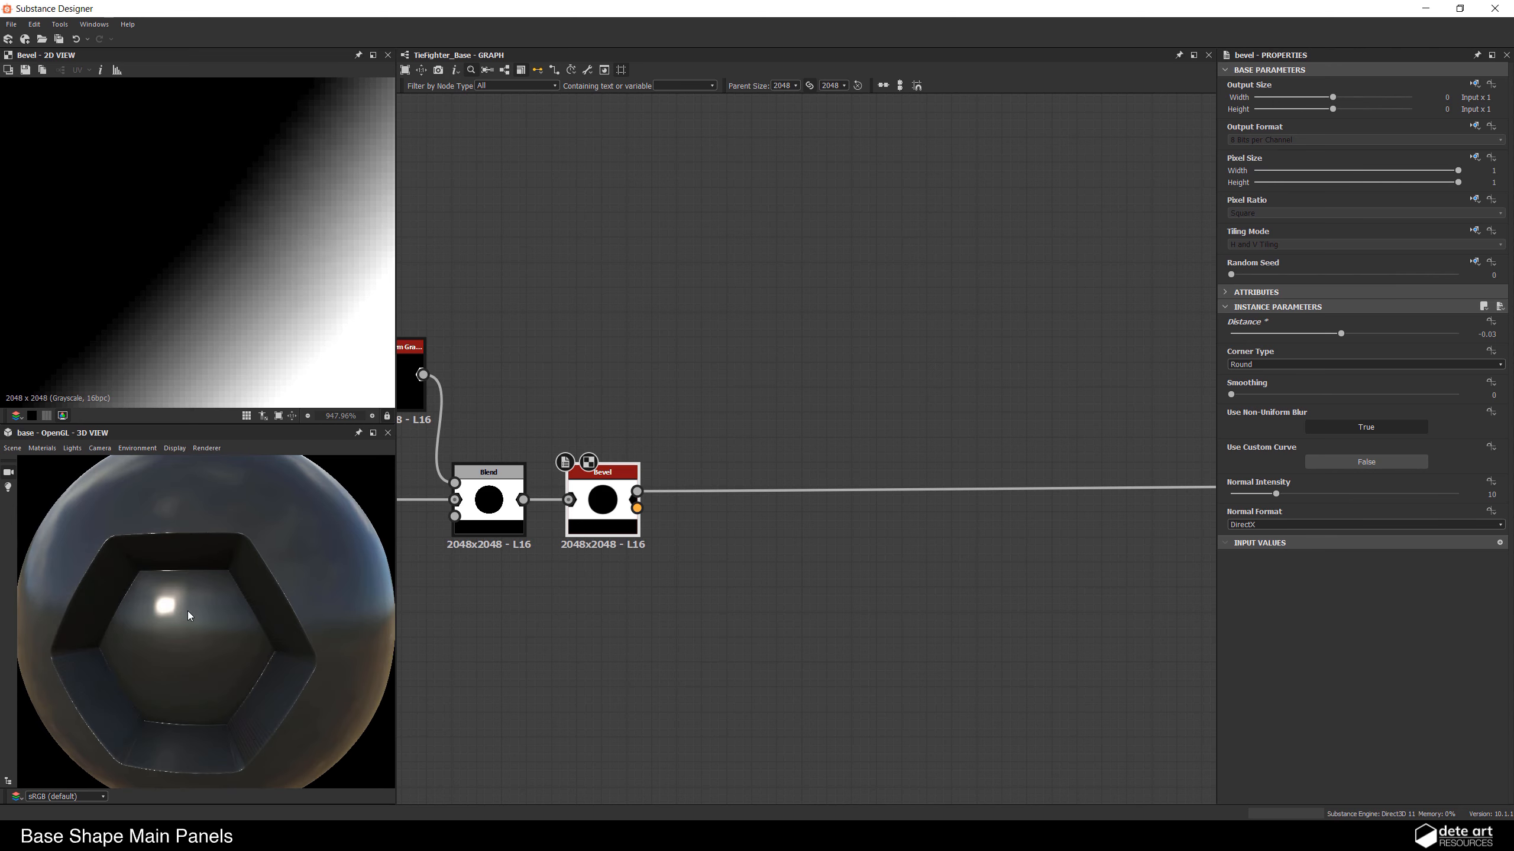
mouse_move(1238, 396)
mouse_down()
mouse_move(1391, 402)
mouse_move(1247, 400)
mouse_up()
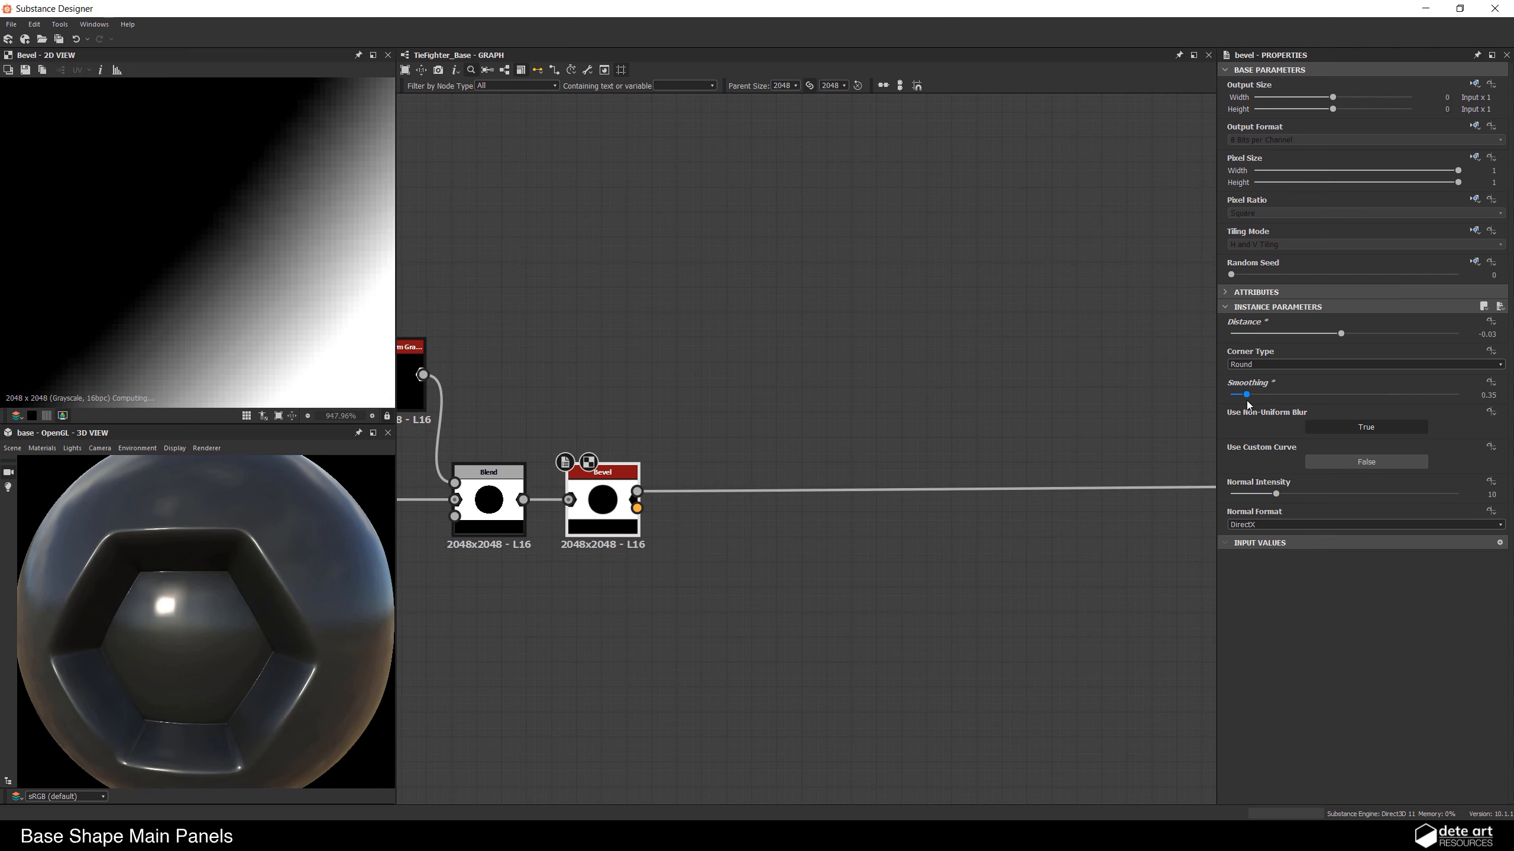
double_click(1488, 395)
text(1)
key(Return)
scroll(94, 620, down, 2)
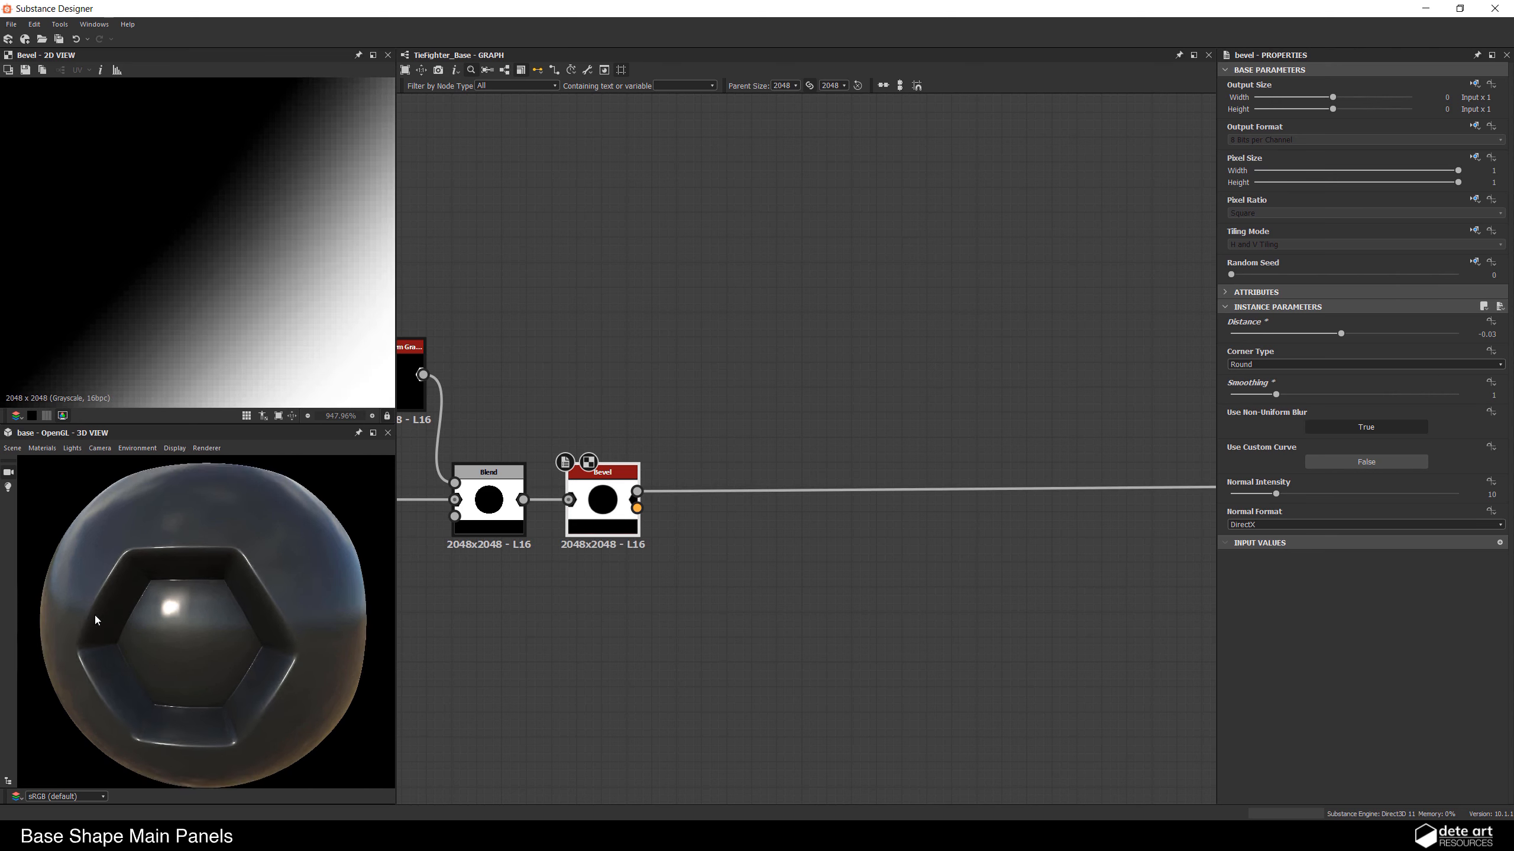
drag(95, 620, 156, 634)
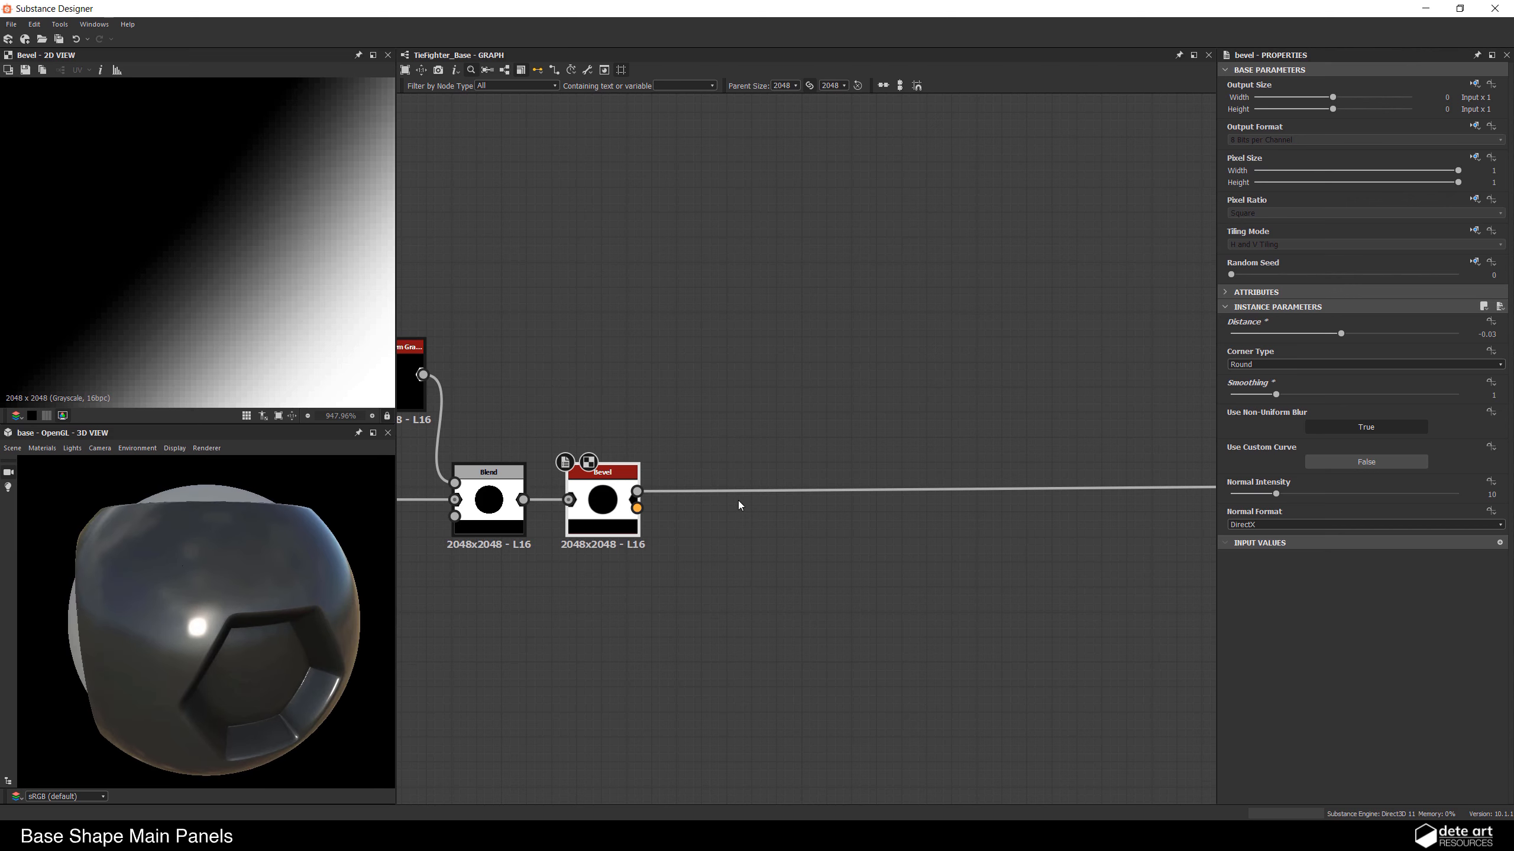
Step: Edit the base mesh material's properties and set its Height Scale to 0.5
scroll(731, 497, down, 2)
middle_drag(701, 488, 731, 522)
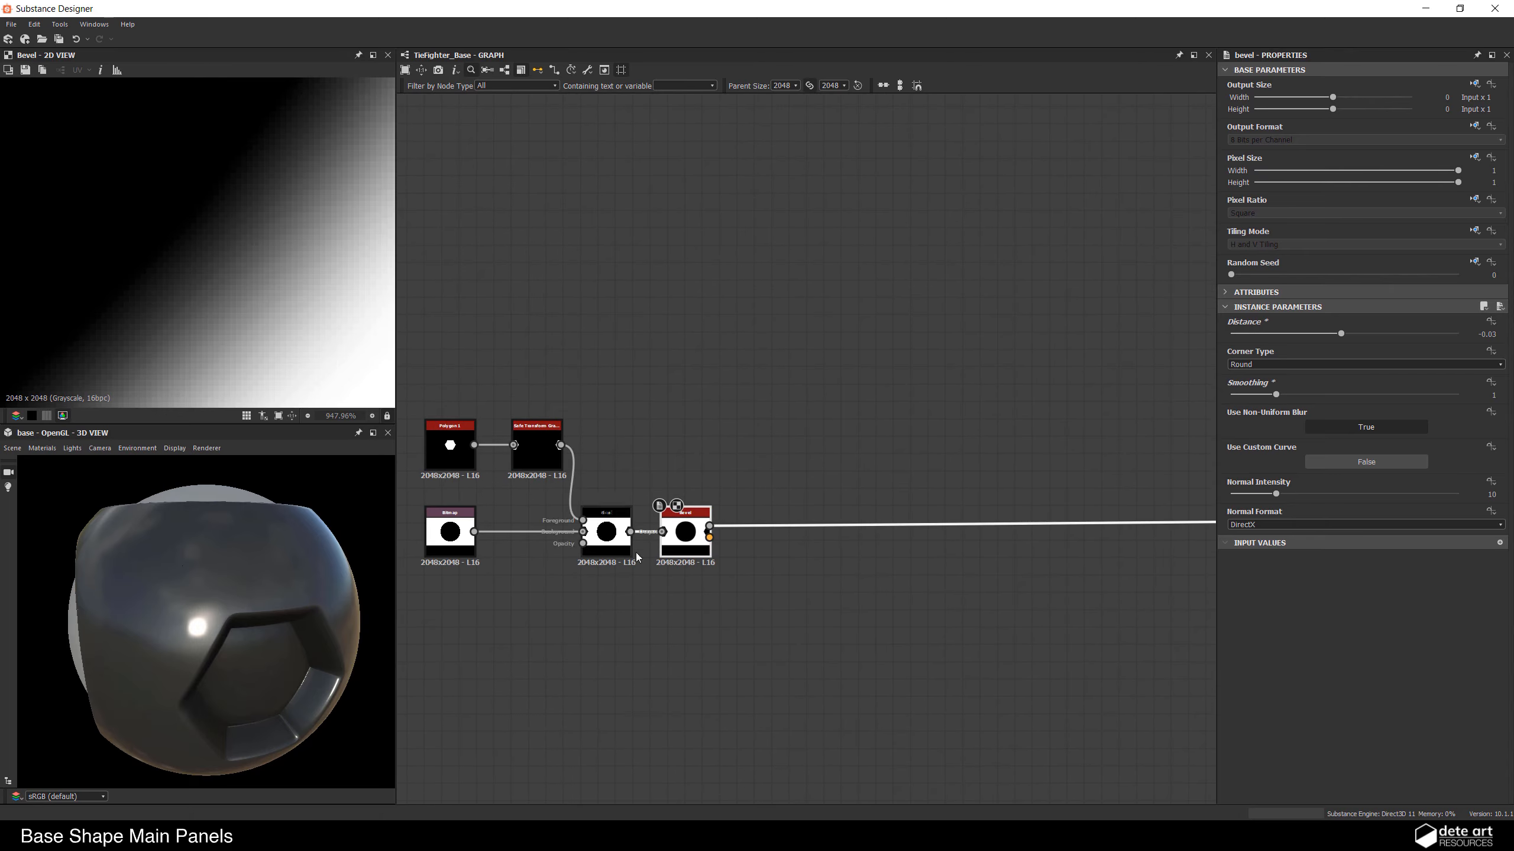
drag(193, 578, 119, 507)
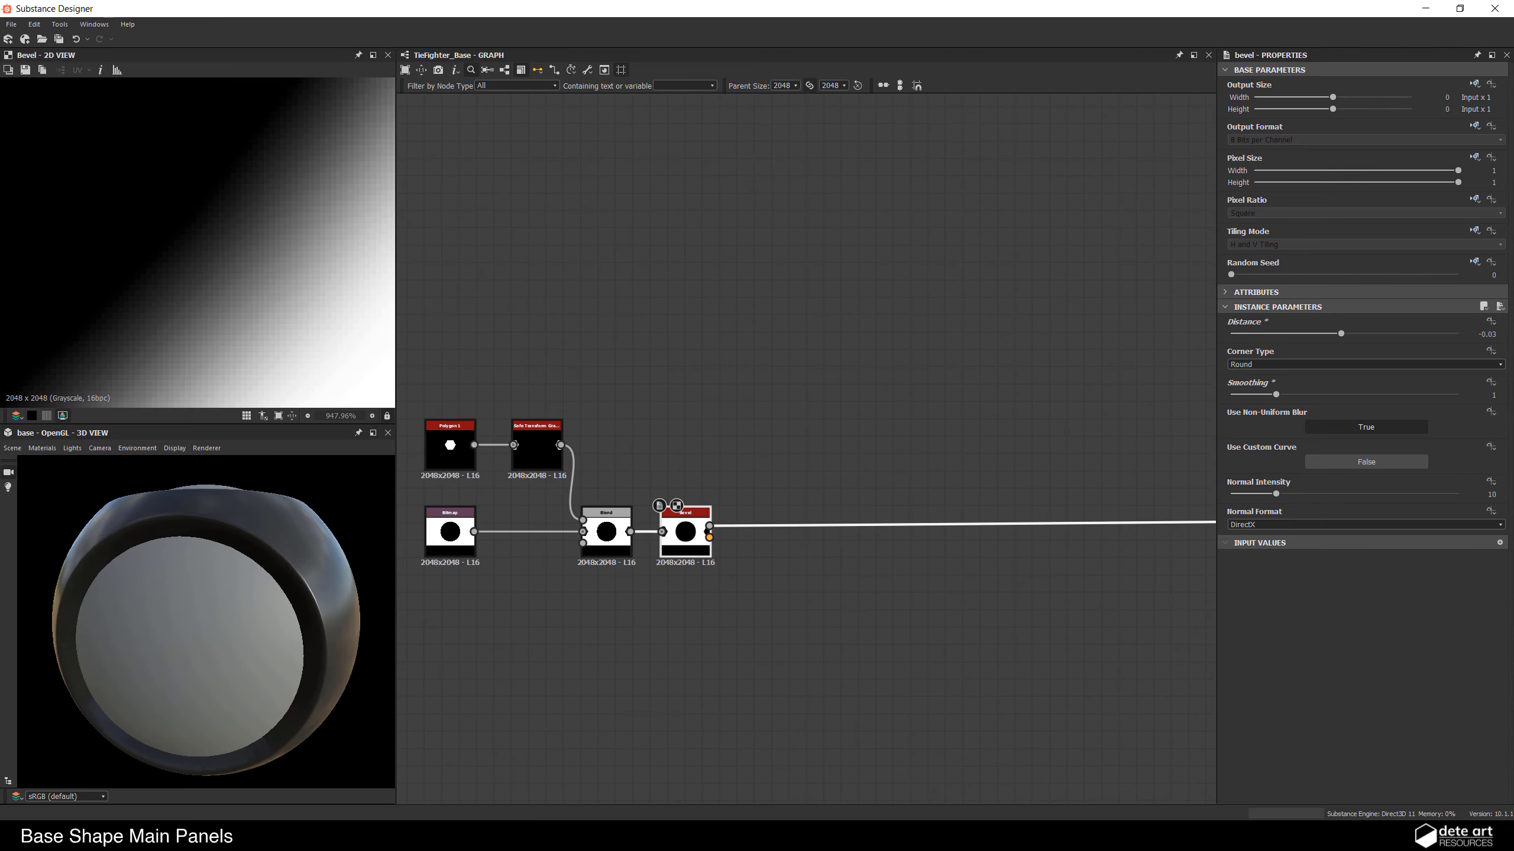
click(42, 448)
mouse_move(54, 465)
click(171, 466)
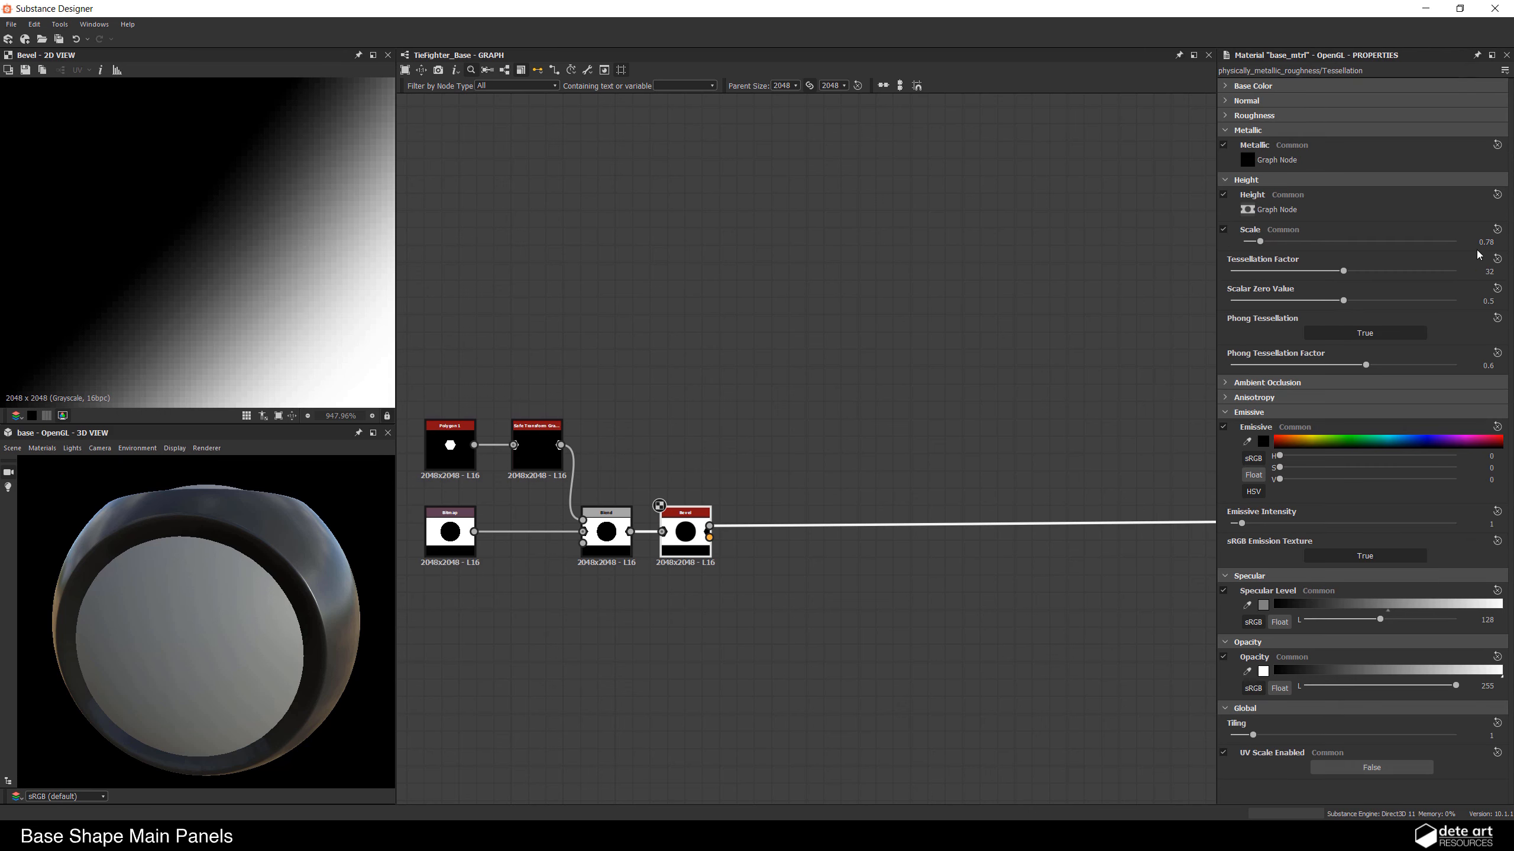
double_click(1481, 242)
text(0.5)
key(Return)
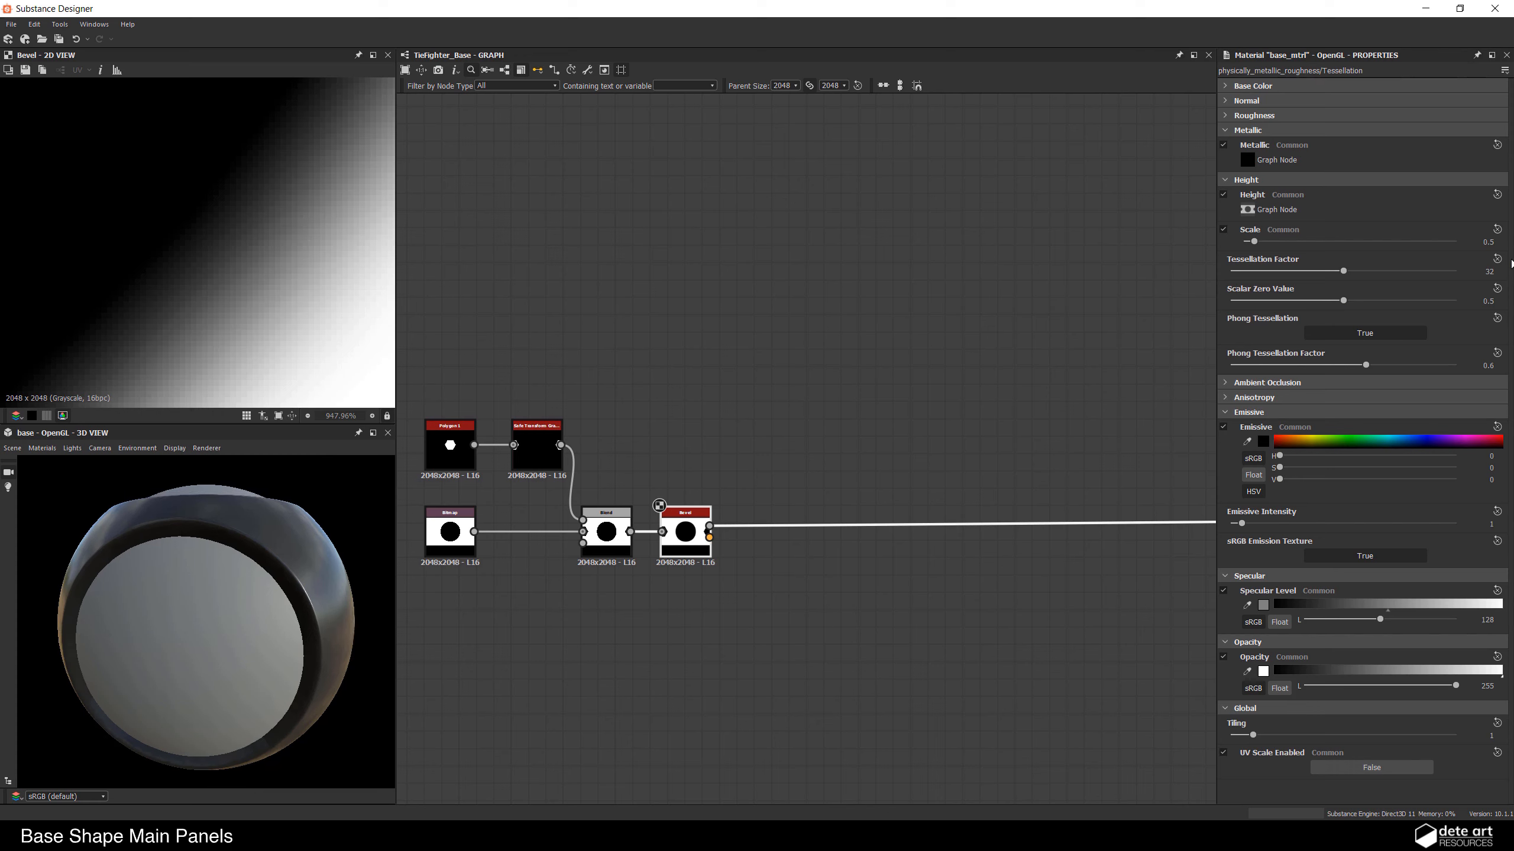
drag(298, 713, 235, 607)
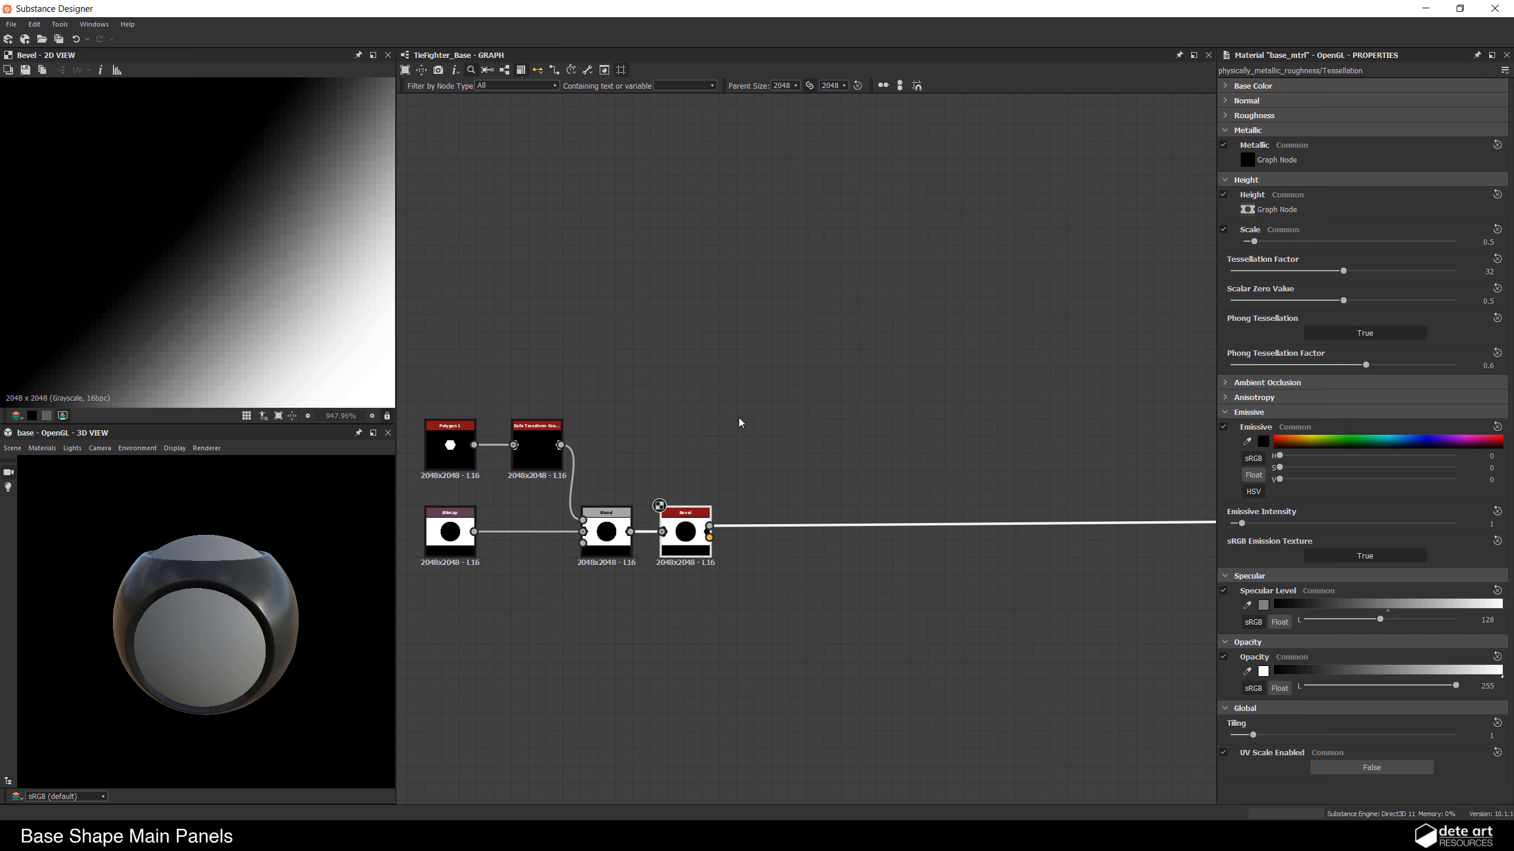
Step: Add a Histogram Scan node above the Bevel node and feed it from the Bevel's Height output
middle_drag(736, 437, 590, 513)
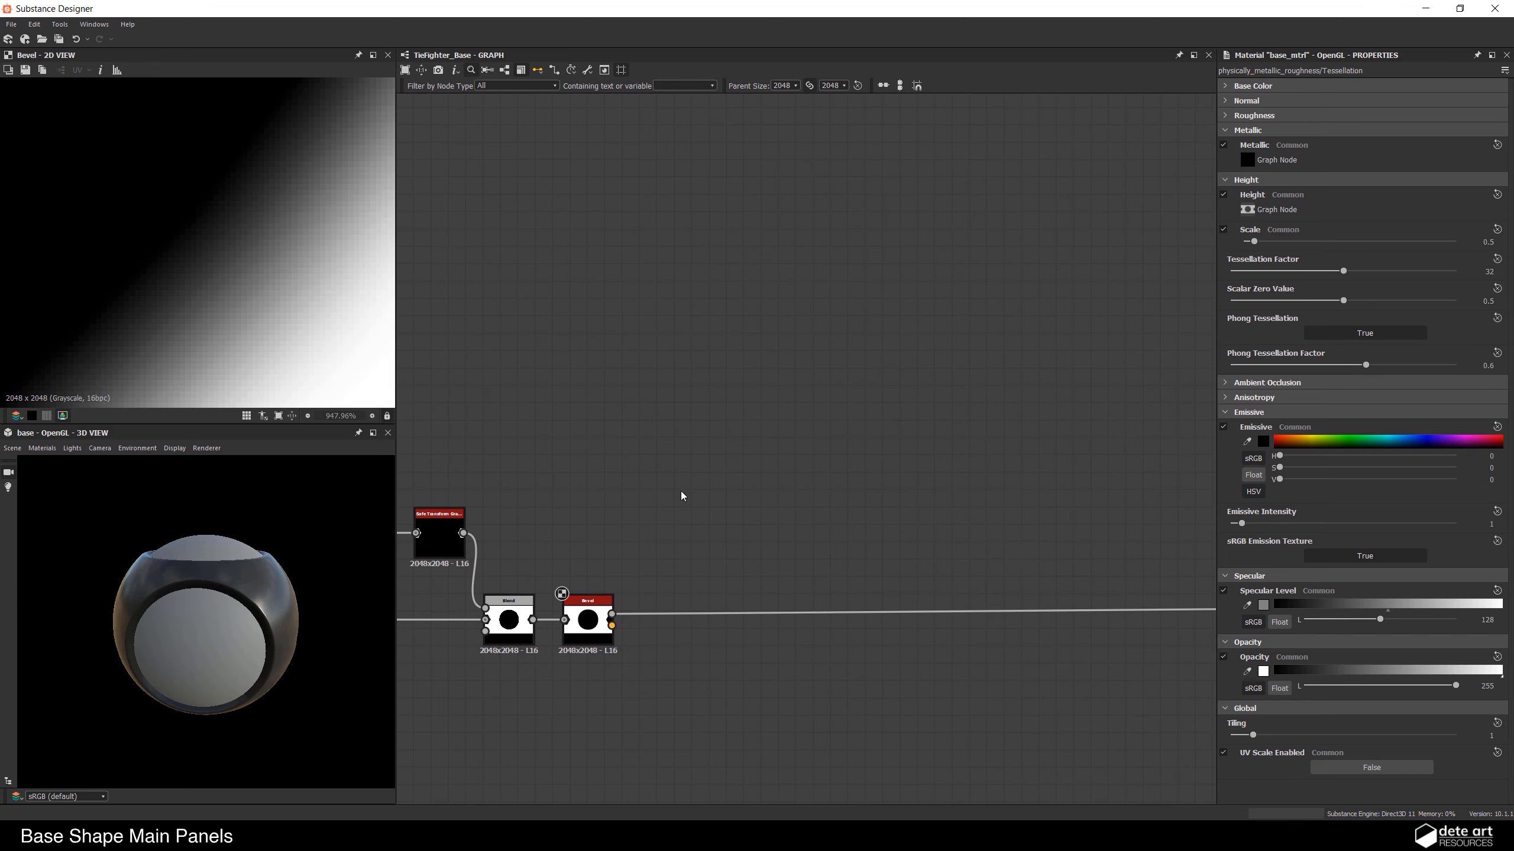
key(space)
text(his)
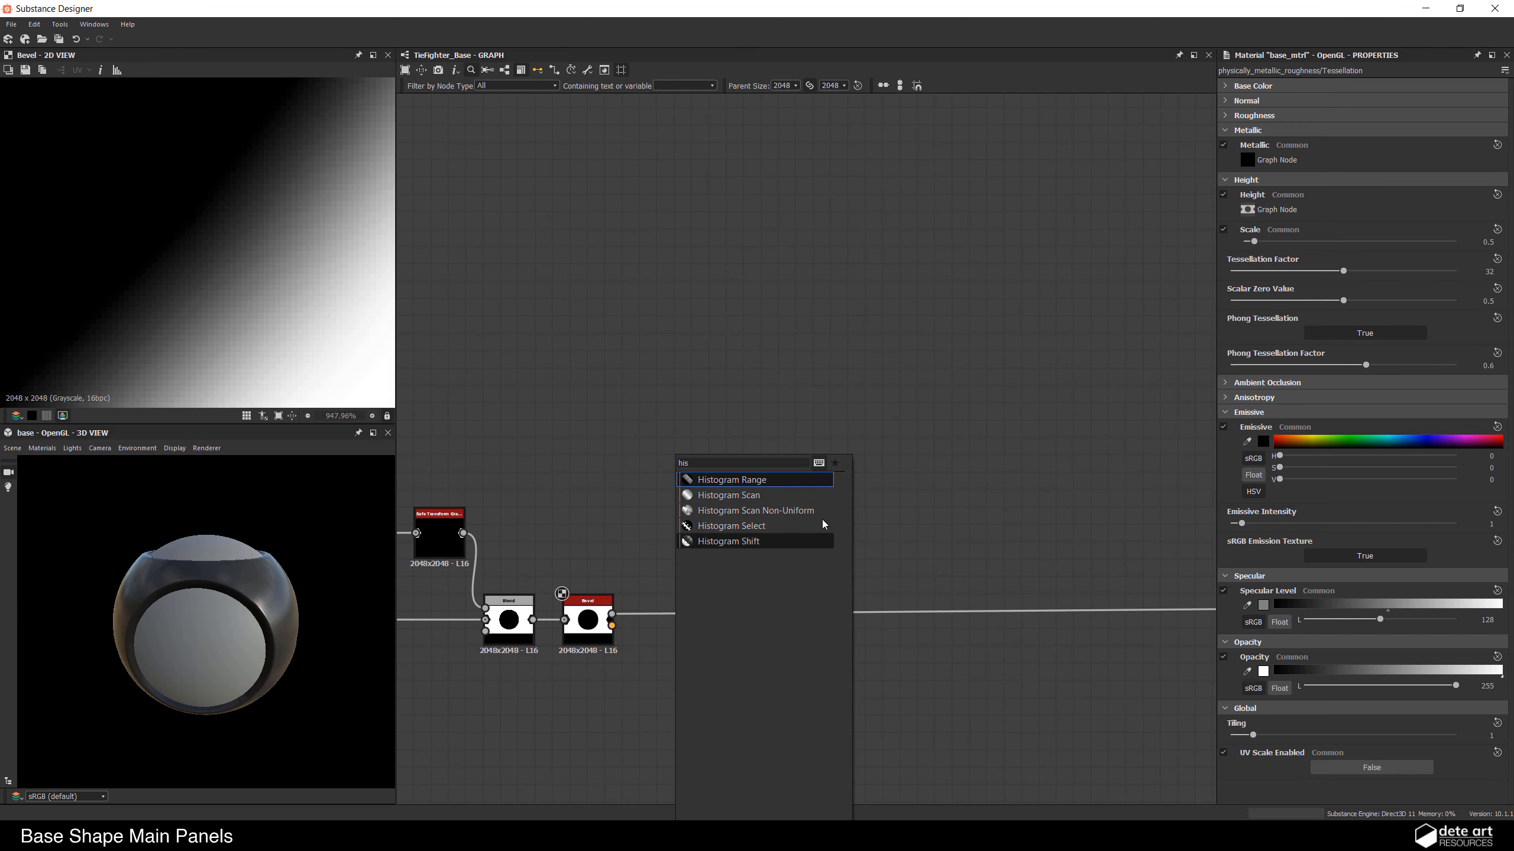
click(762, 493)
drag(600, 620, 680, 478)
scroll(160, 282, down, 3)
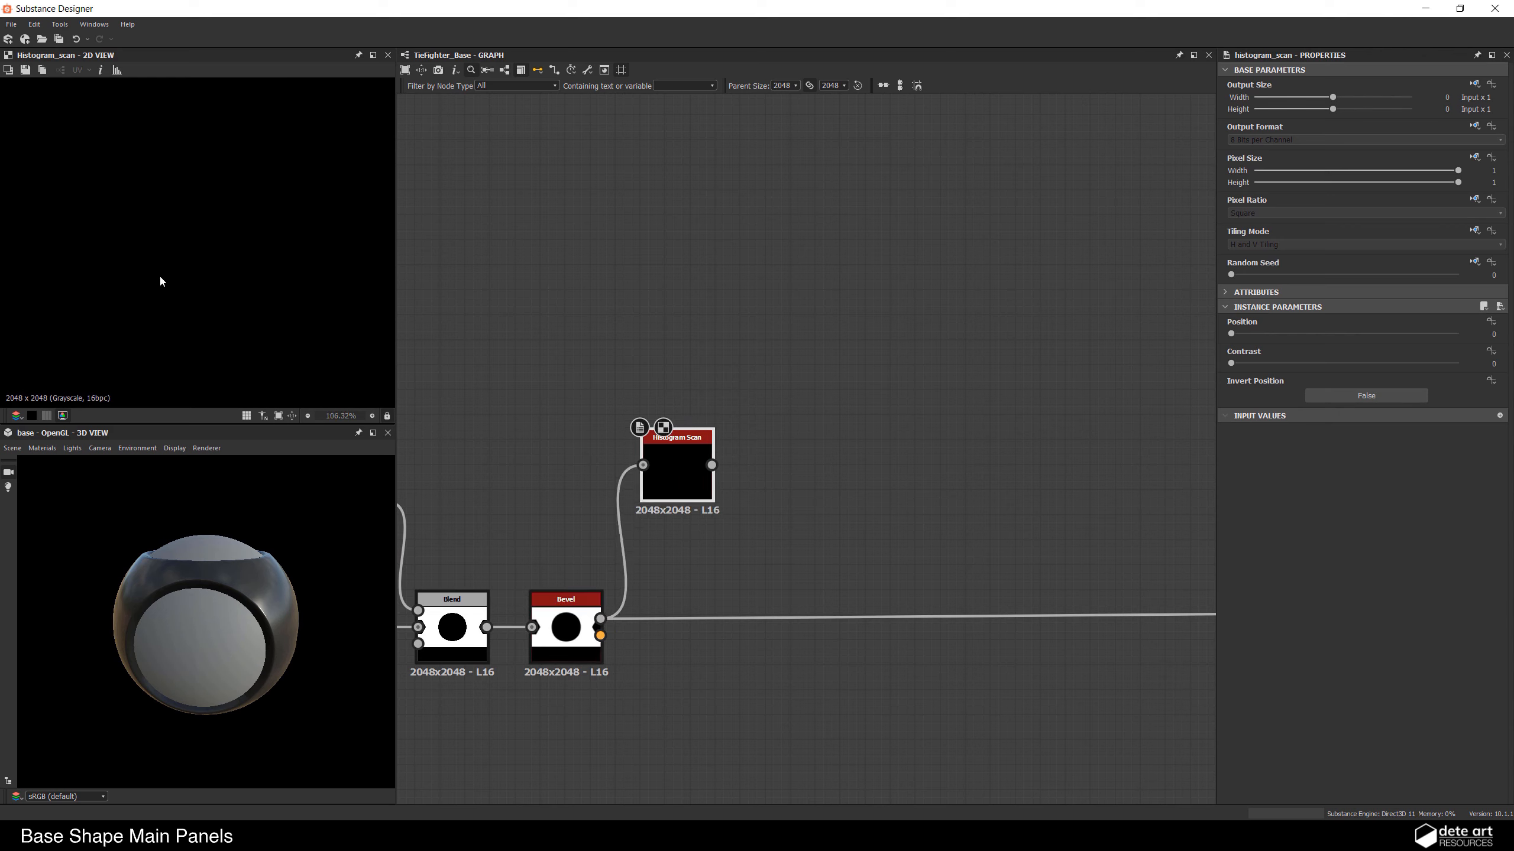
Step: Fit the Histogram Scan output in the 2D view and set its Position to 0.01
scroll(270, 546, down, 5)
scroll(238, 229, down, 20)
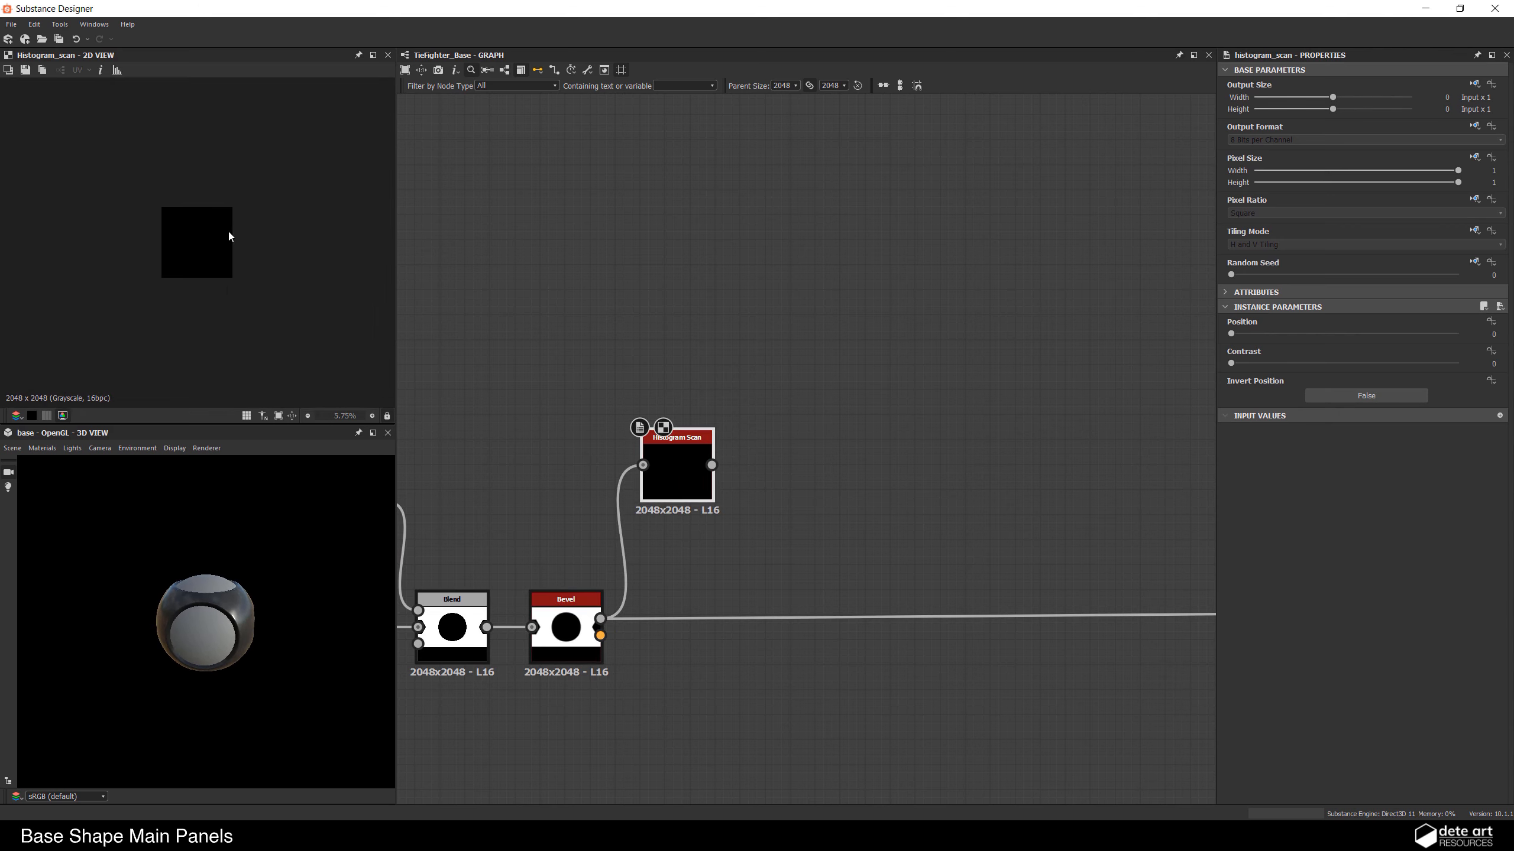
key(f)
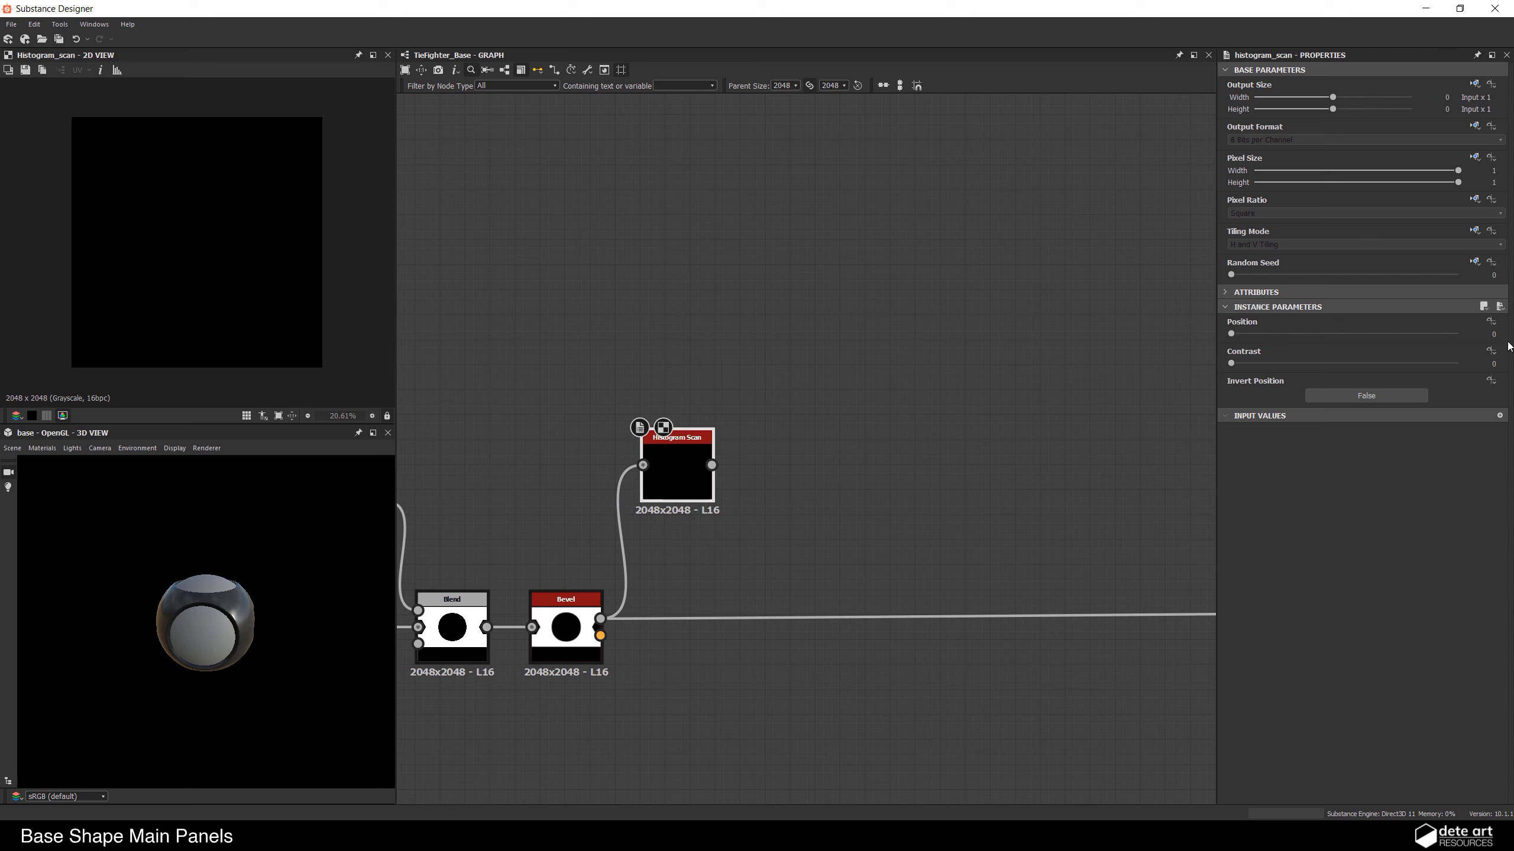
text(.01)
key(Return)
scroll(192, 249, up, 5)
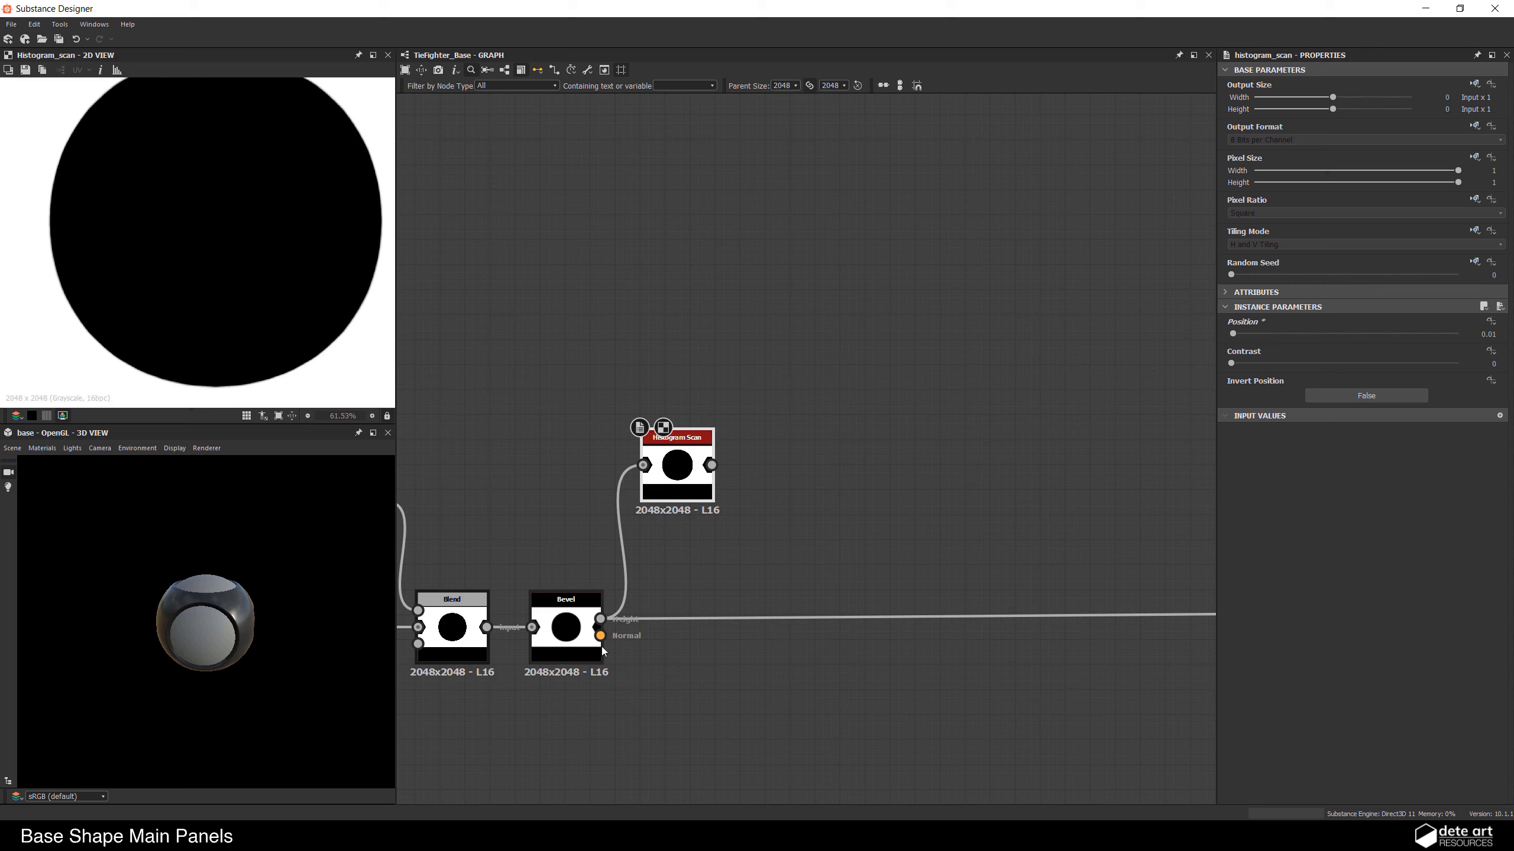
click(452, 629)
click(669, 492)
click(560, 632)
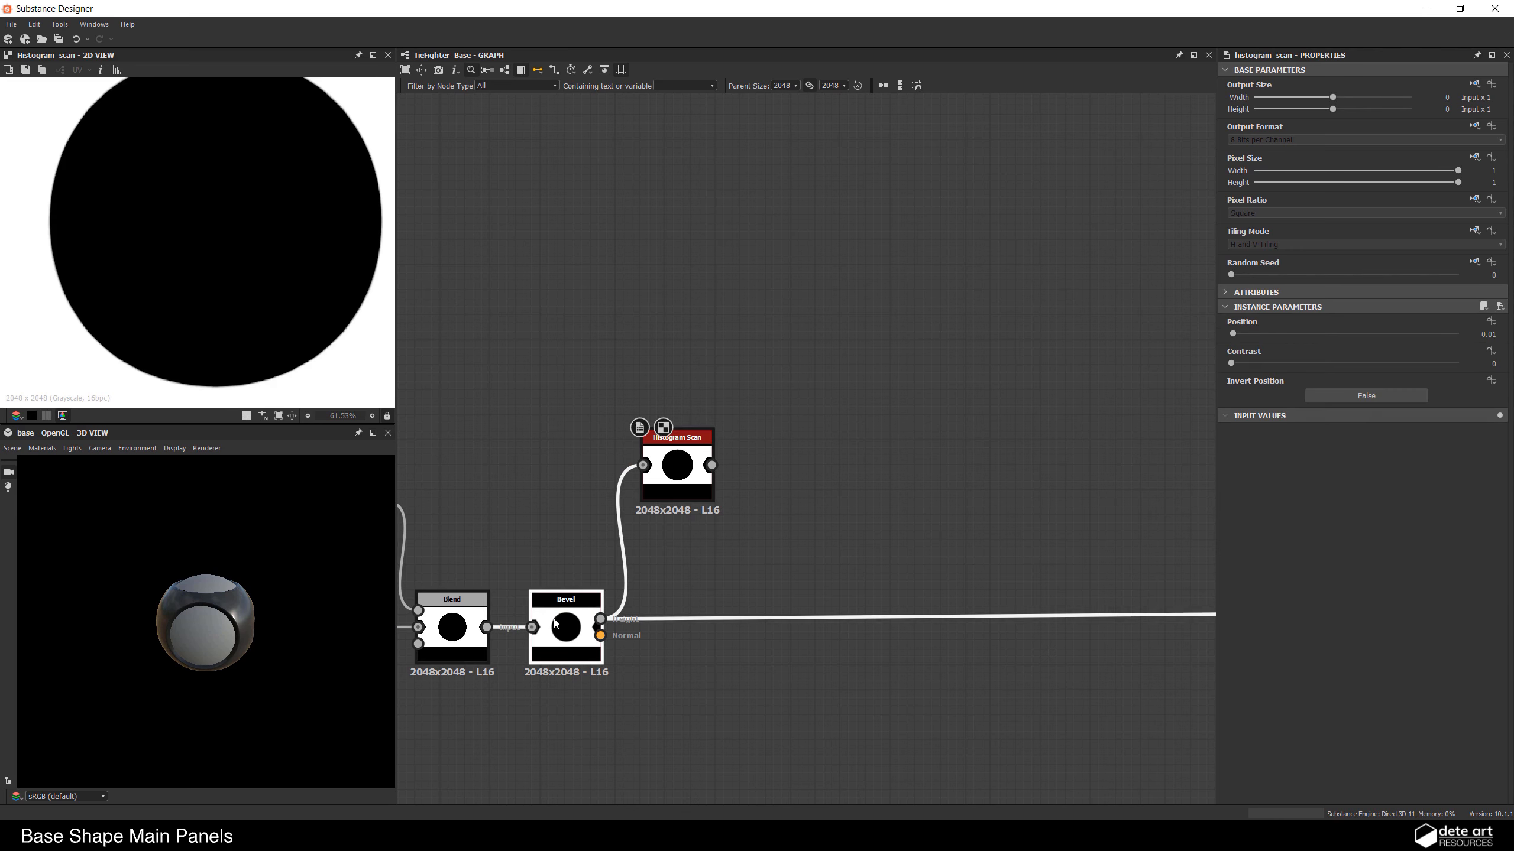
click(664, 463)
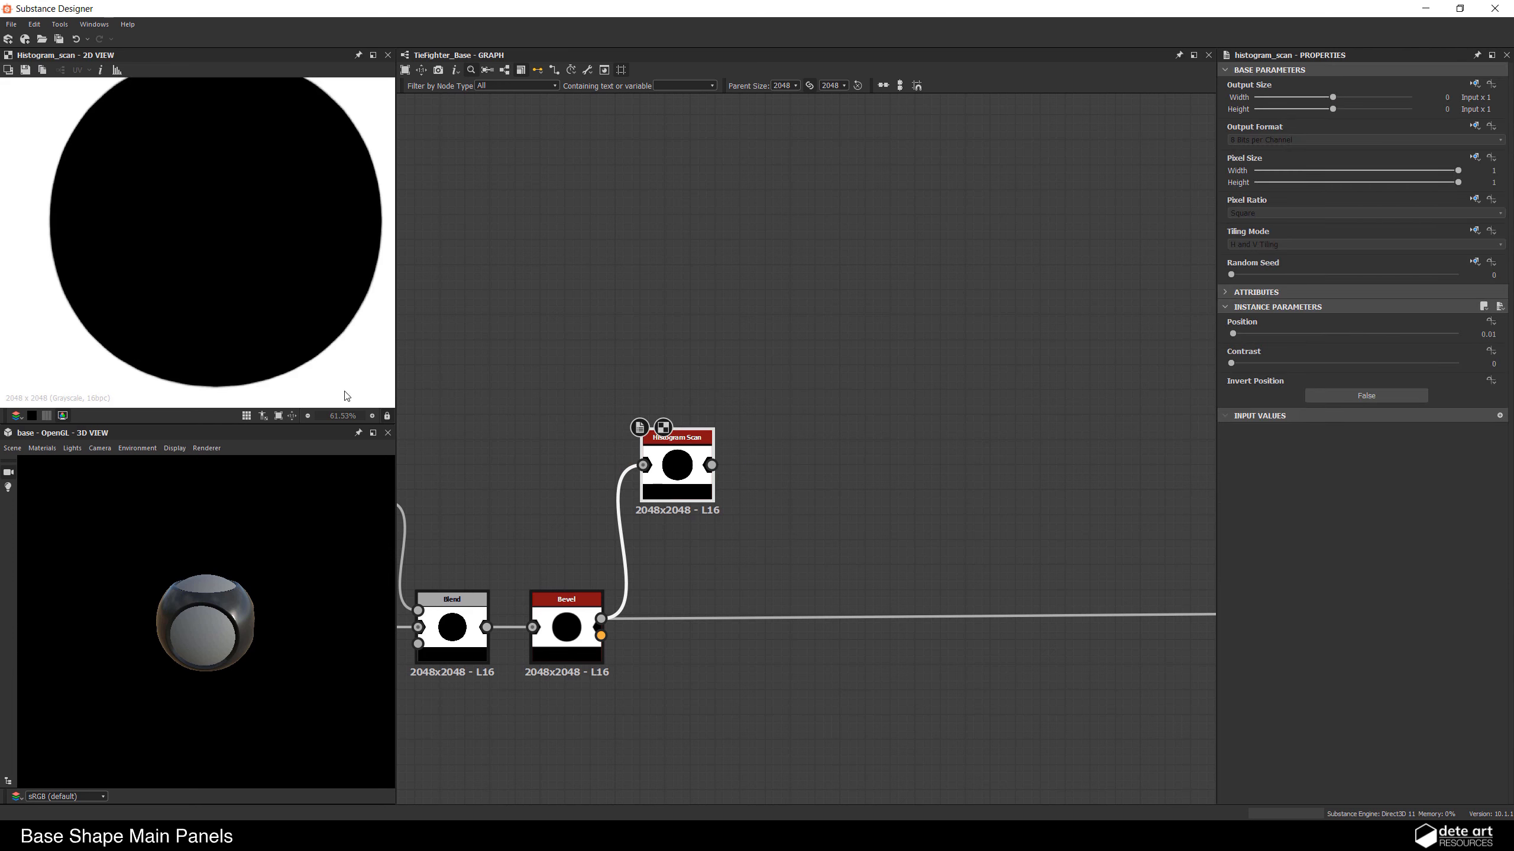
click(539, 624)
click(678, 483)
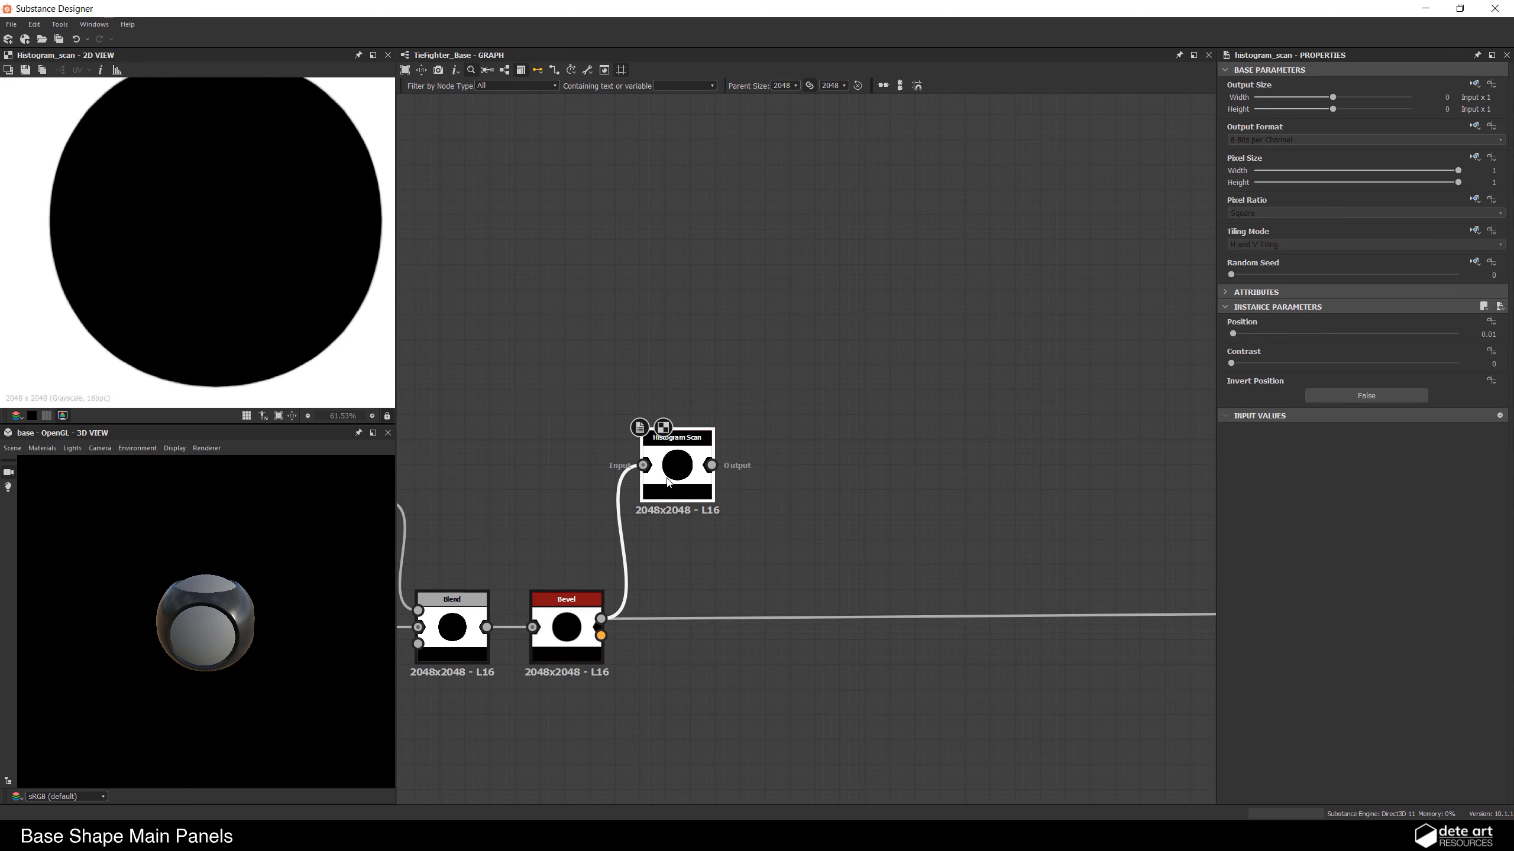
Step: Try a Contrast of 0.96 on the Histogram Scan and settle on 0.62 while checking the edge's smoothness
drag(1244, 364, 1438, 380)
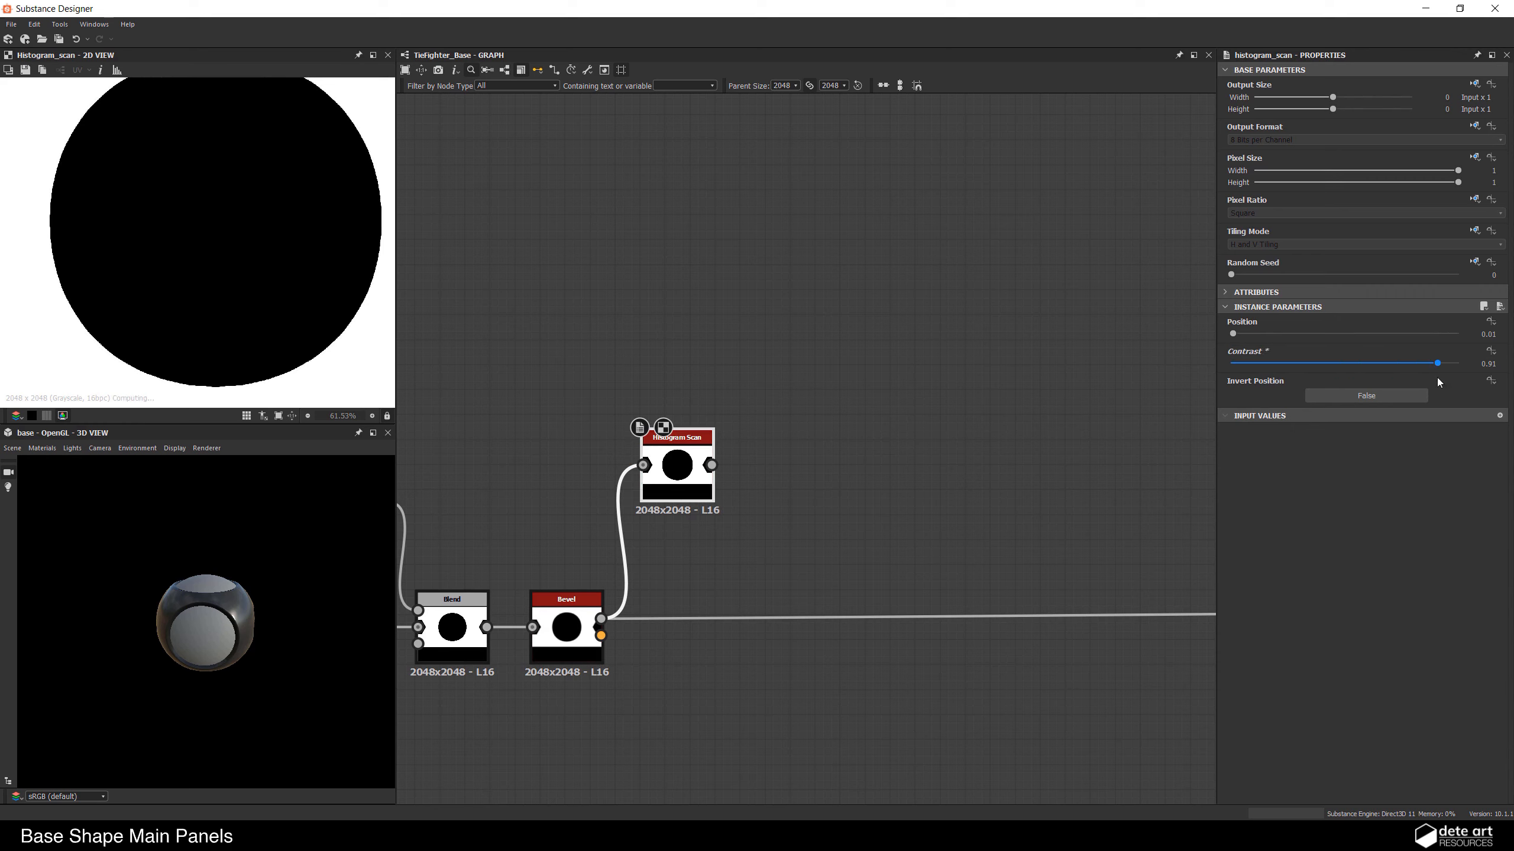
click(1496, 365)
key(Return)
scroll(325, 334, up, 10)
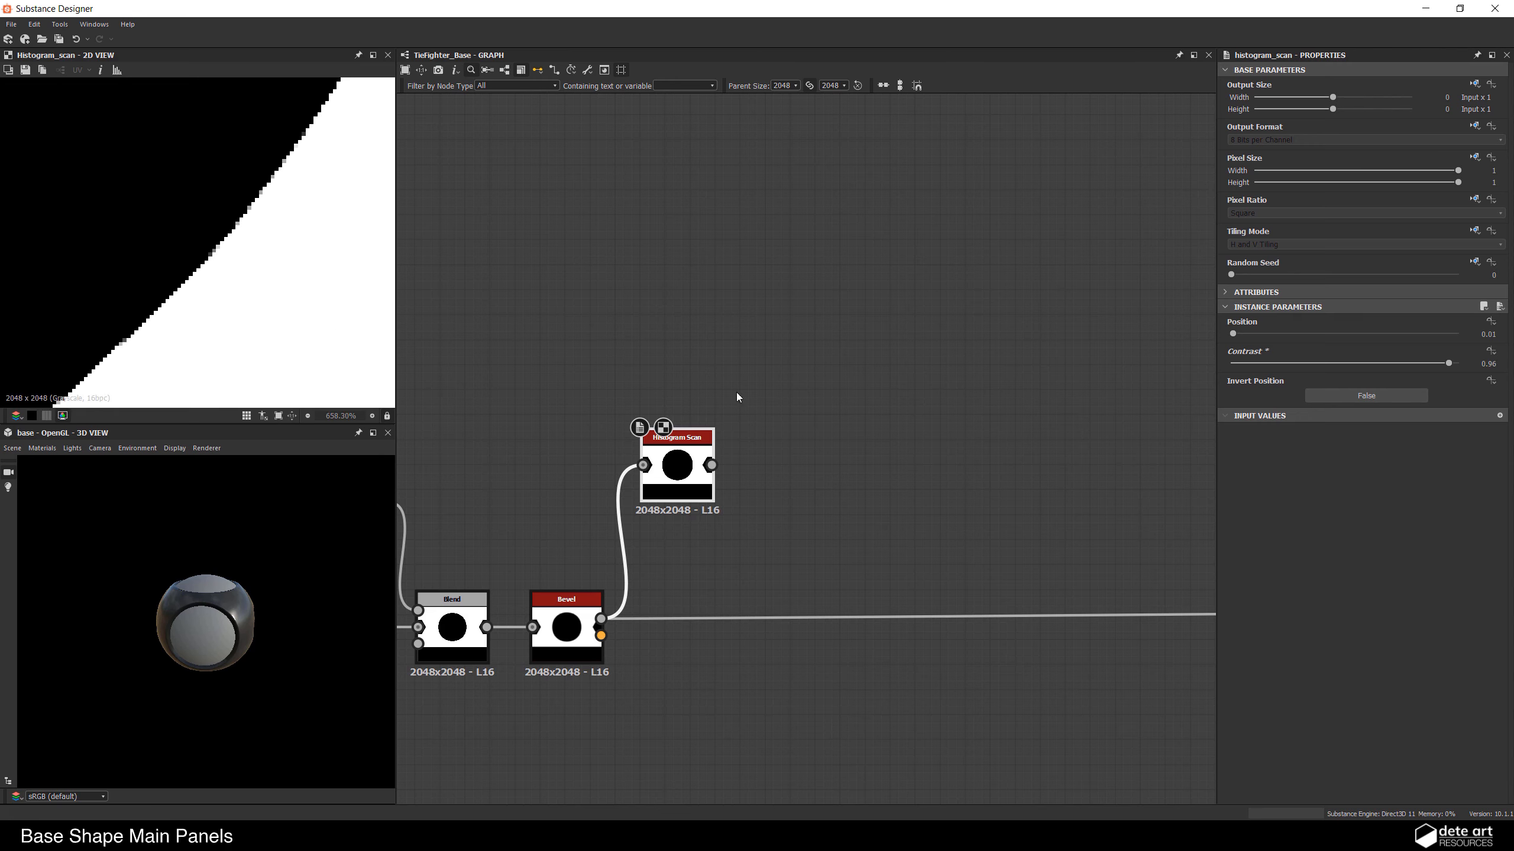
drag(1449, 364, 1372, 362)
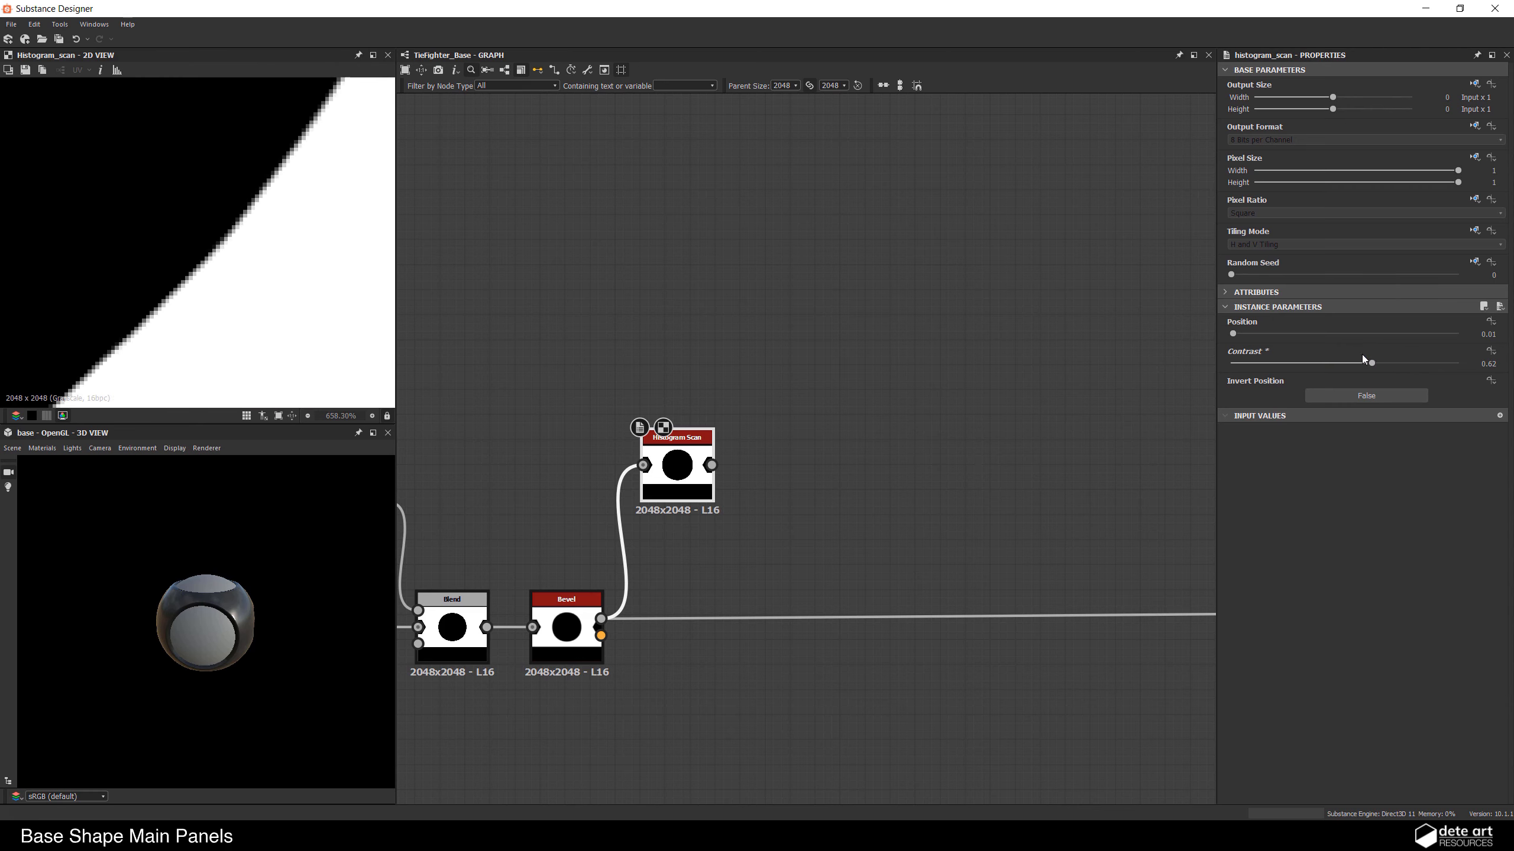
Step: Review the whole node chain and inspect the hexagon recess on the base mesh in the 3D view
scroll(607, 477, down, 5)
scroll(738, 549, down, 1)
middle_drag(606, 478, 620, 427)
drag(169, 559, 68, 582)
scroll(179, 602, up, 4)
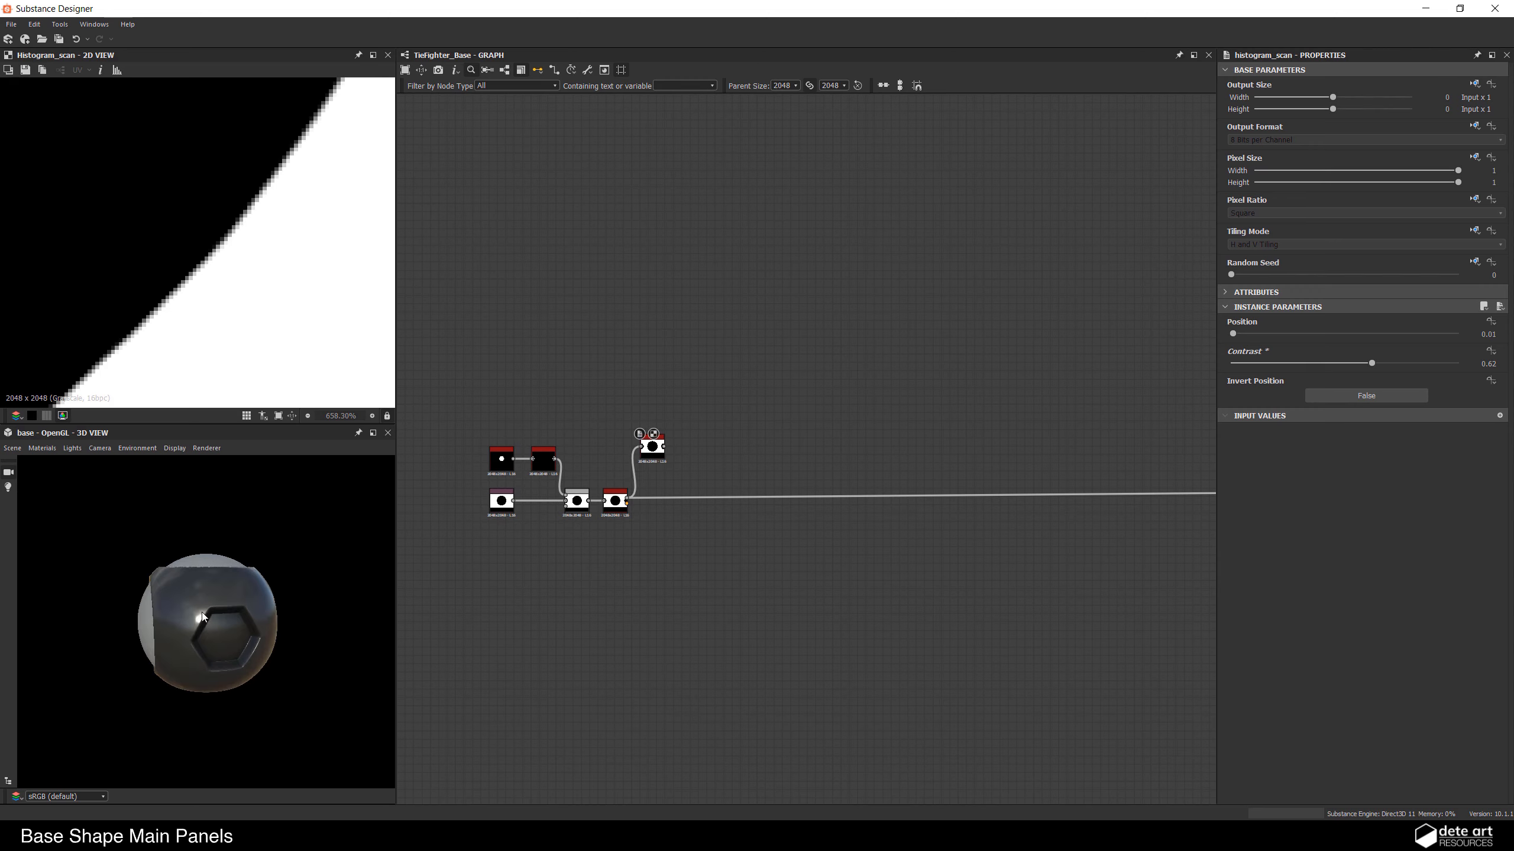
drag(197, 602, 228, 590)
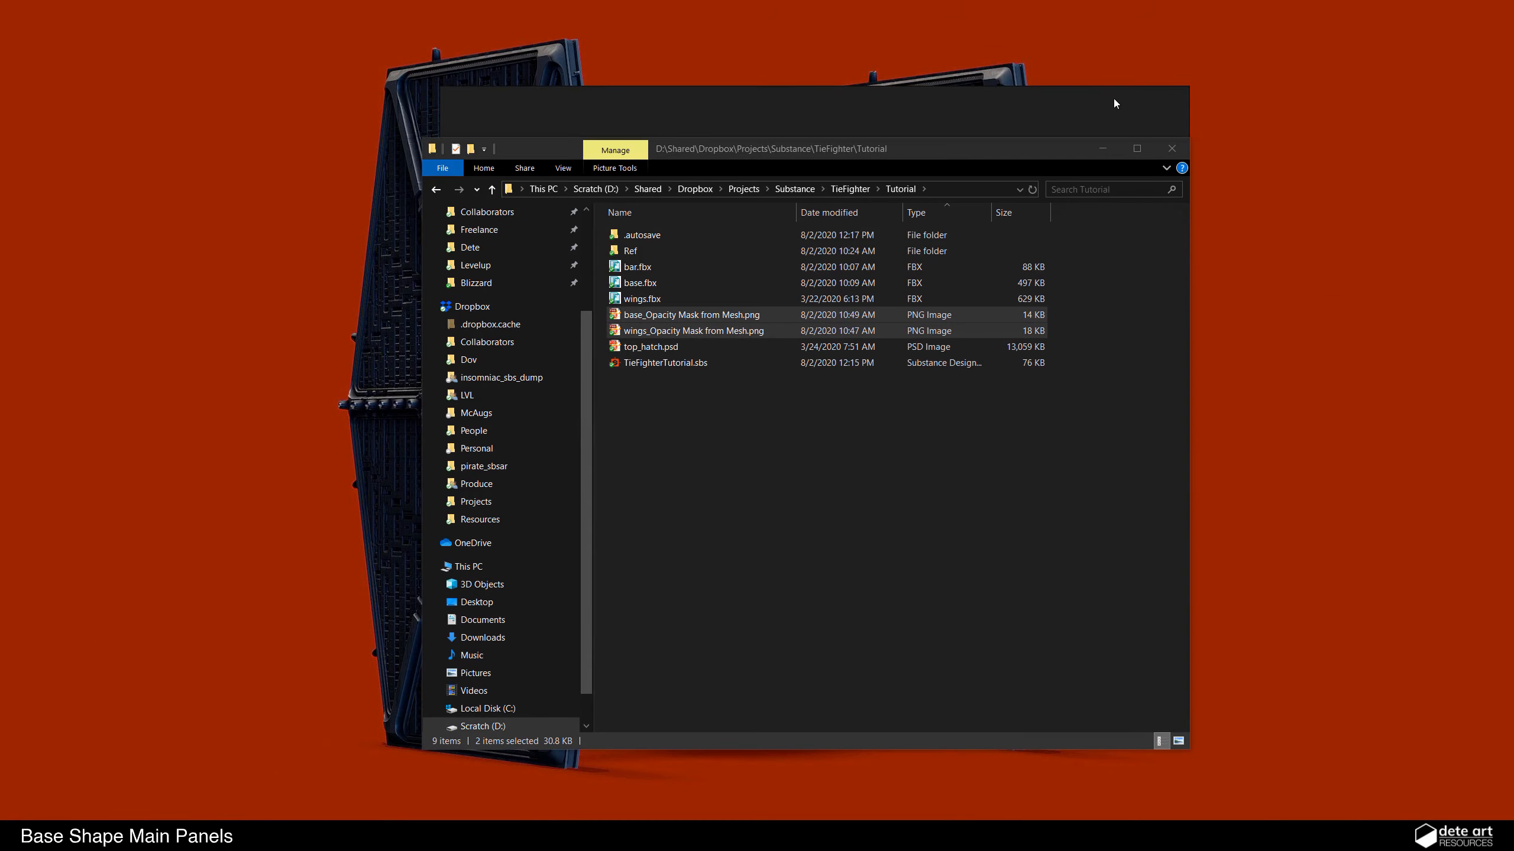
Step: Examine the TIE fighter reference images, focusing on the hull panel lines around the cockpit sphere and the wing connections
click(1102, 149)
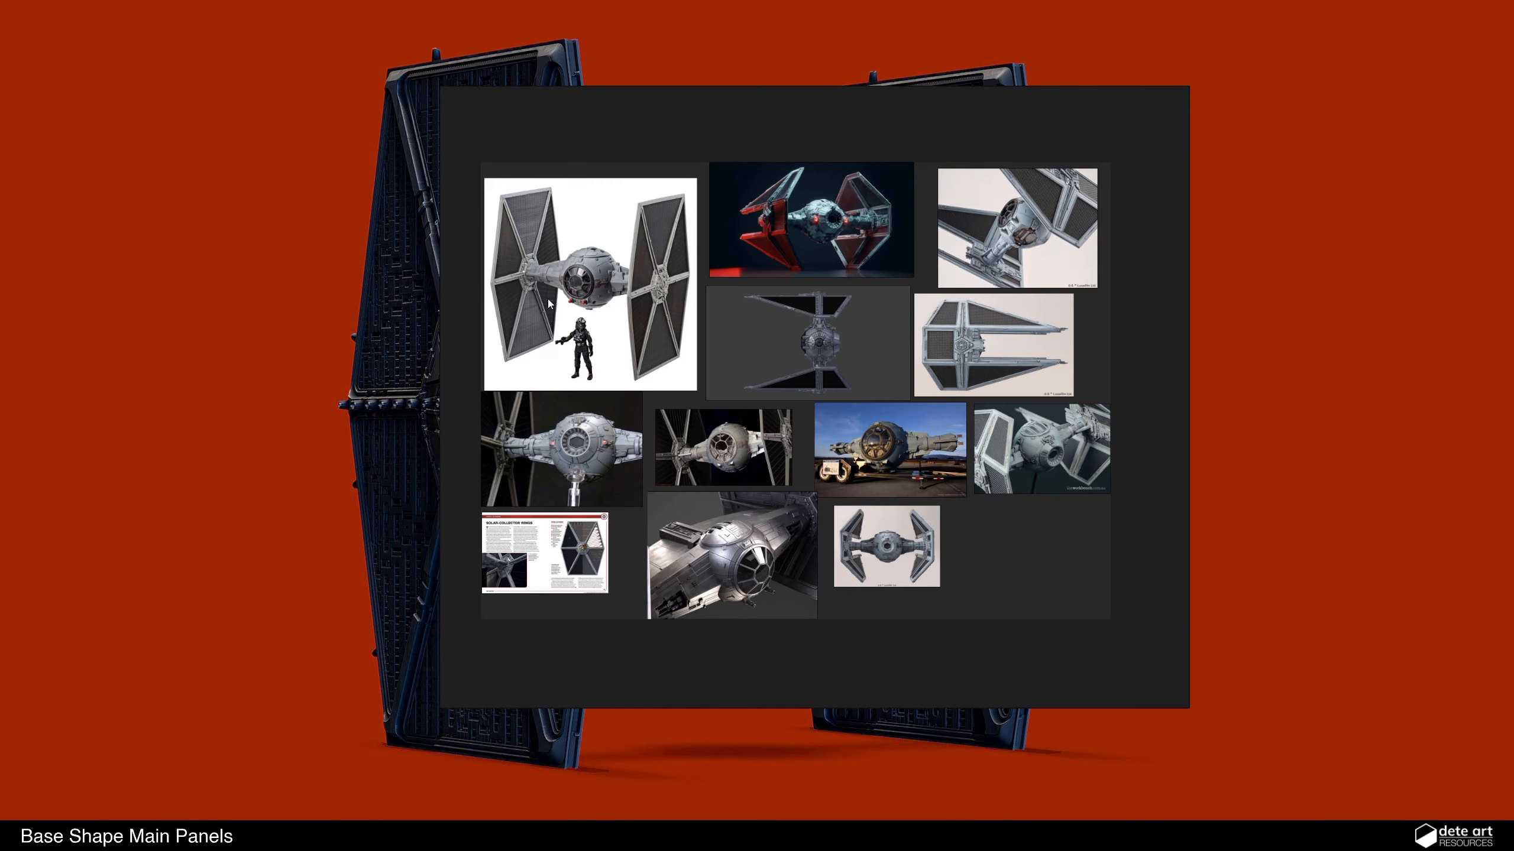
scroll(549, 304, up, 3)
scroll(741, 416, up, 4)
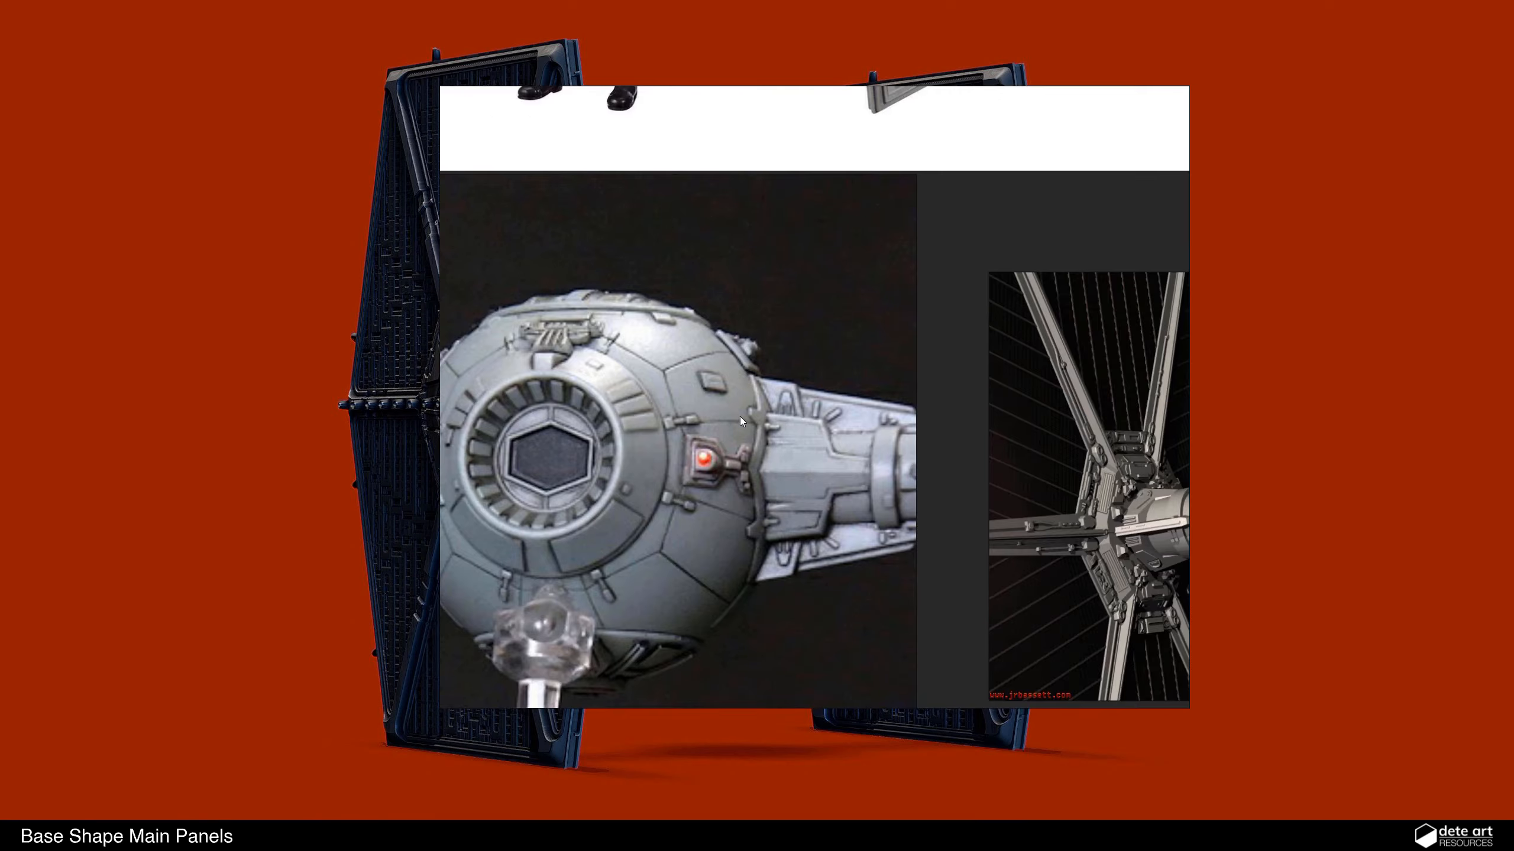
scroll(743, 419, down, 3)
middle_drag(1087, 509, 829, 392)
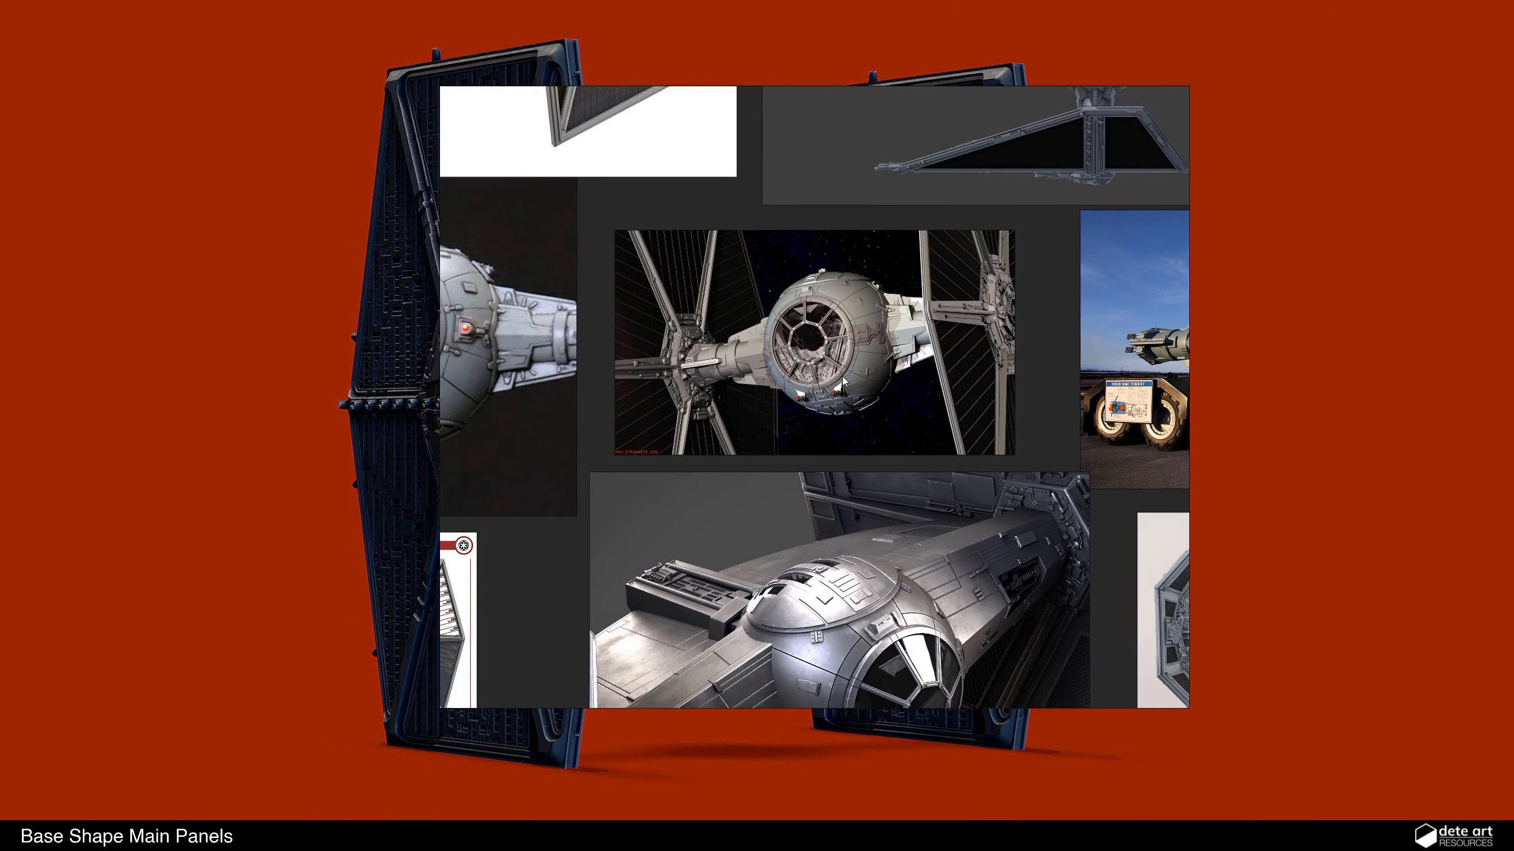
middle_drag(867, 573, 866, 435)
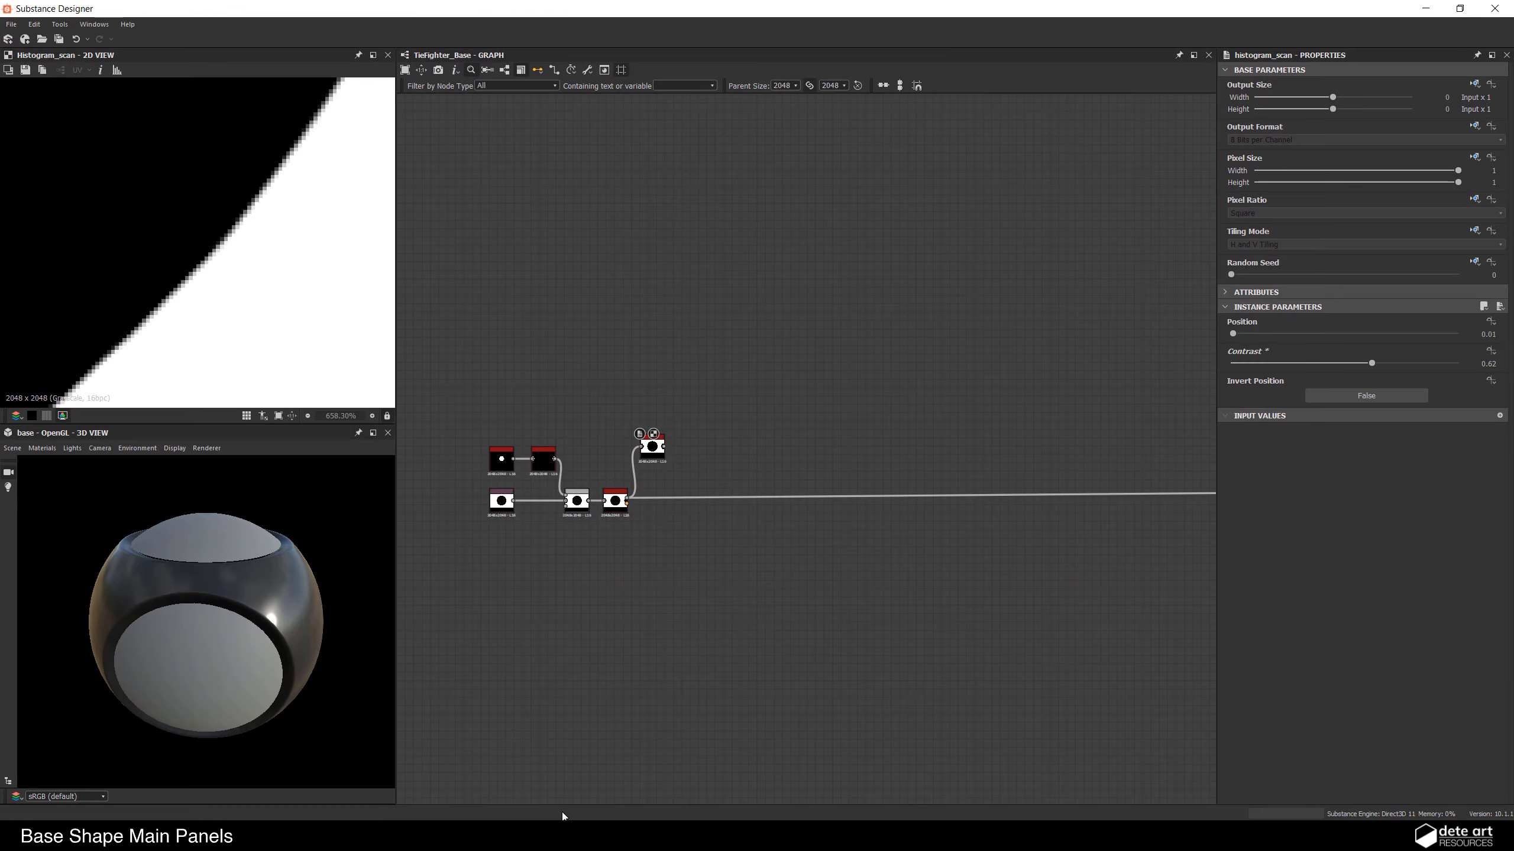
Step: Add a Tile Random node in the empty graph area above the Polygon 1 and Safe Transform nodes
scroll(634, 432, up, 3)
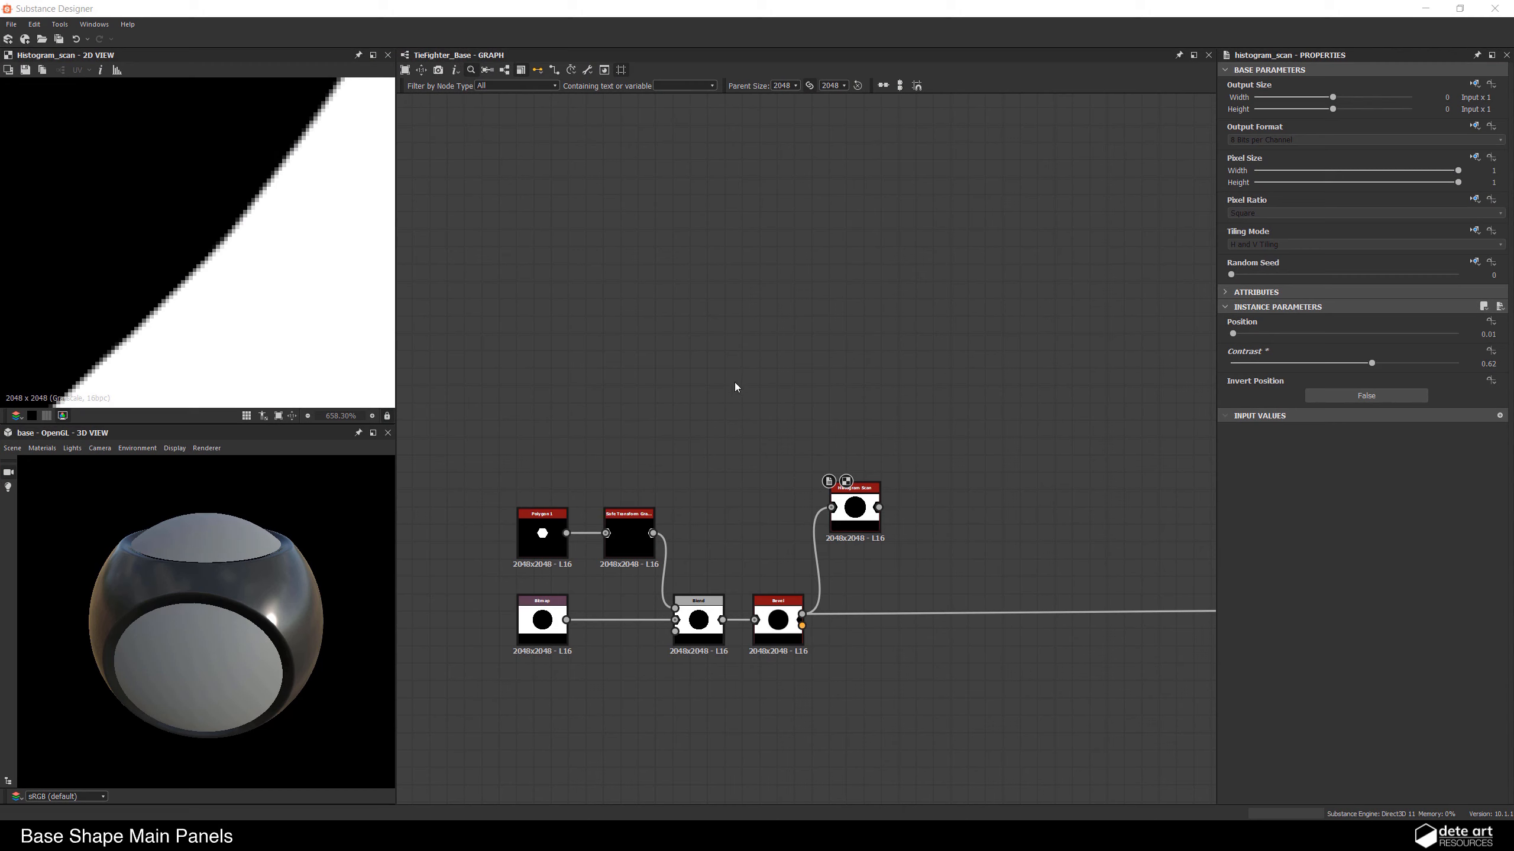
key(space)
text(tile rand)
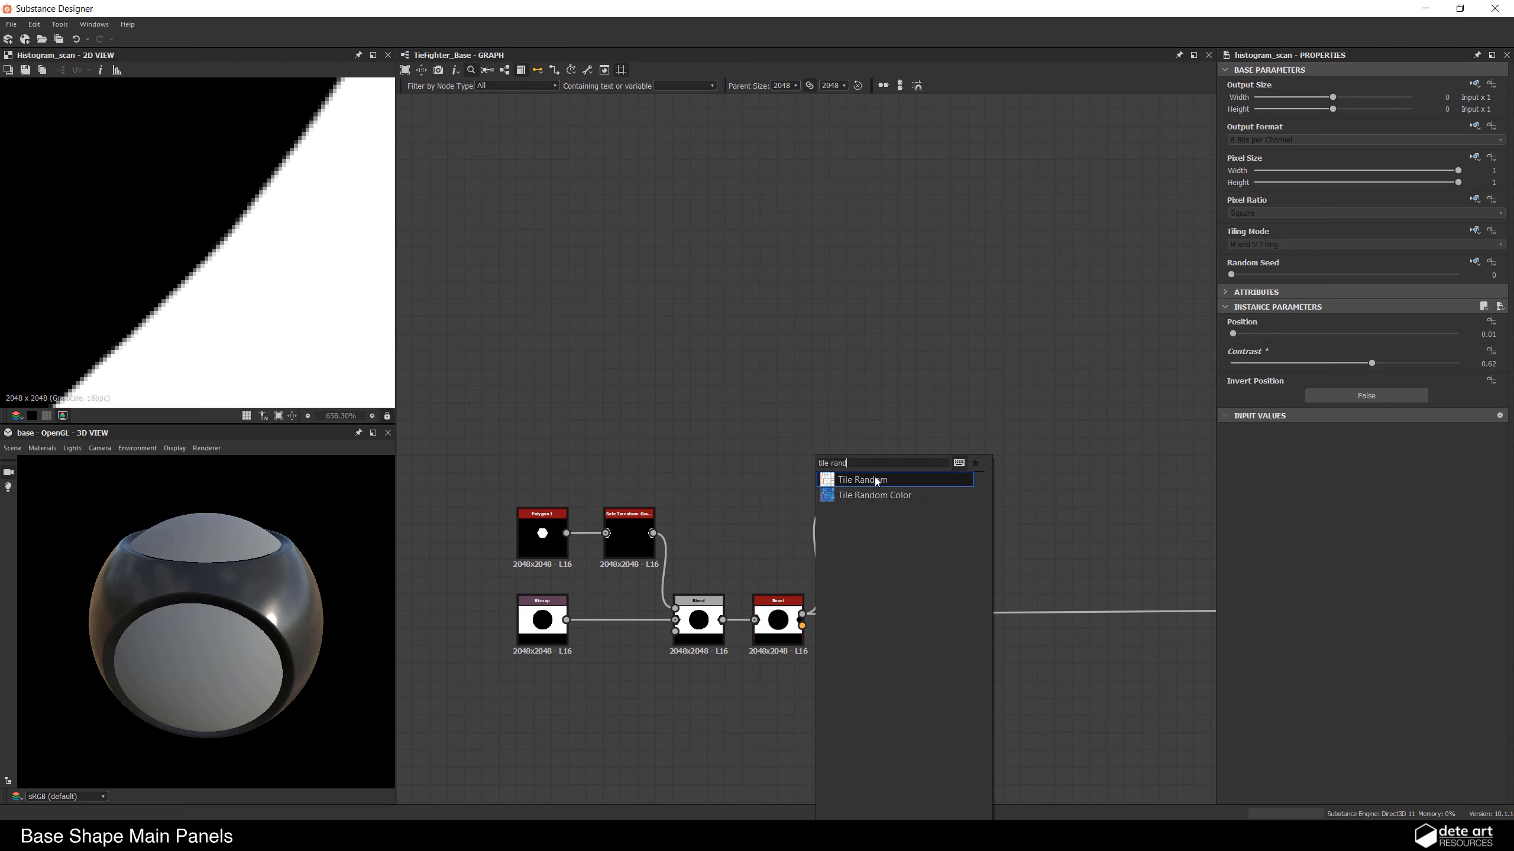
click(877, 481)
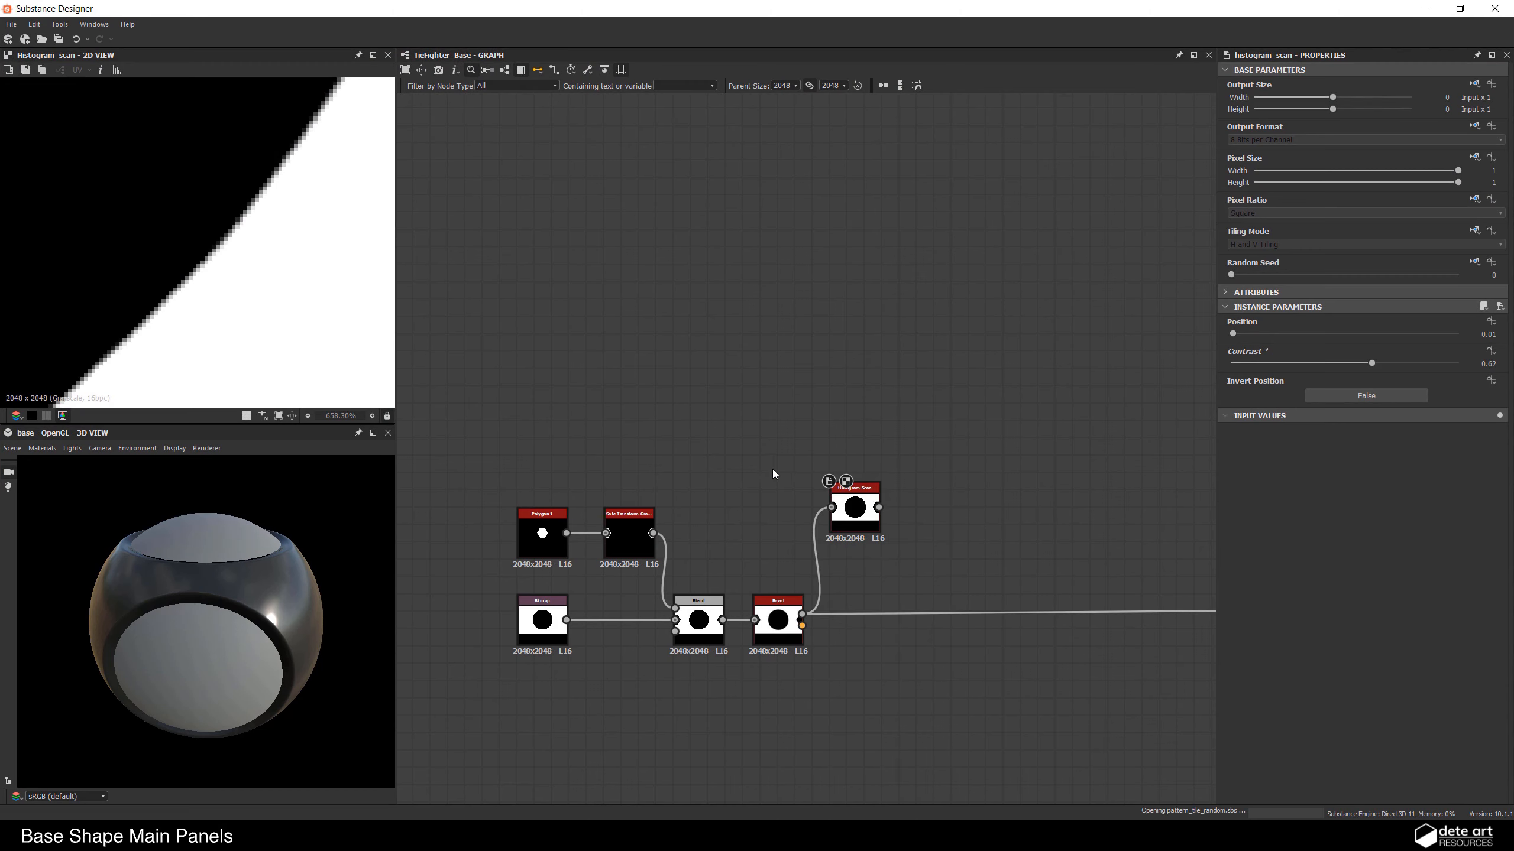
drag(804, 470, 586, 368)
Step: Set the Tile Random node's Interstice Amount to 0.04 and check the gap width in the 2D view
scroll(1416, 452, down, 1)
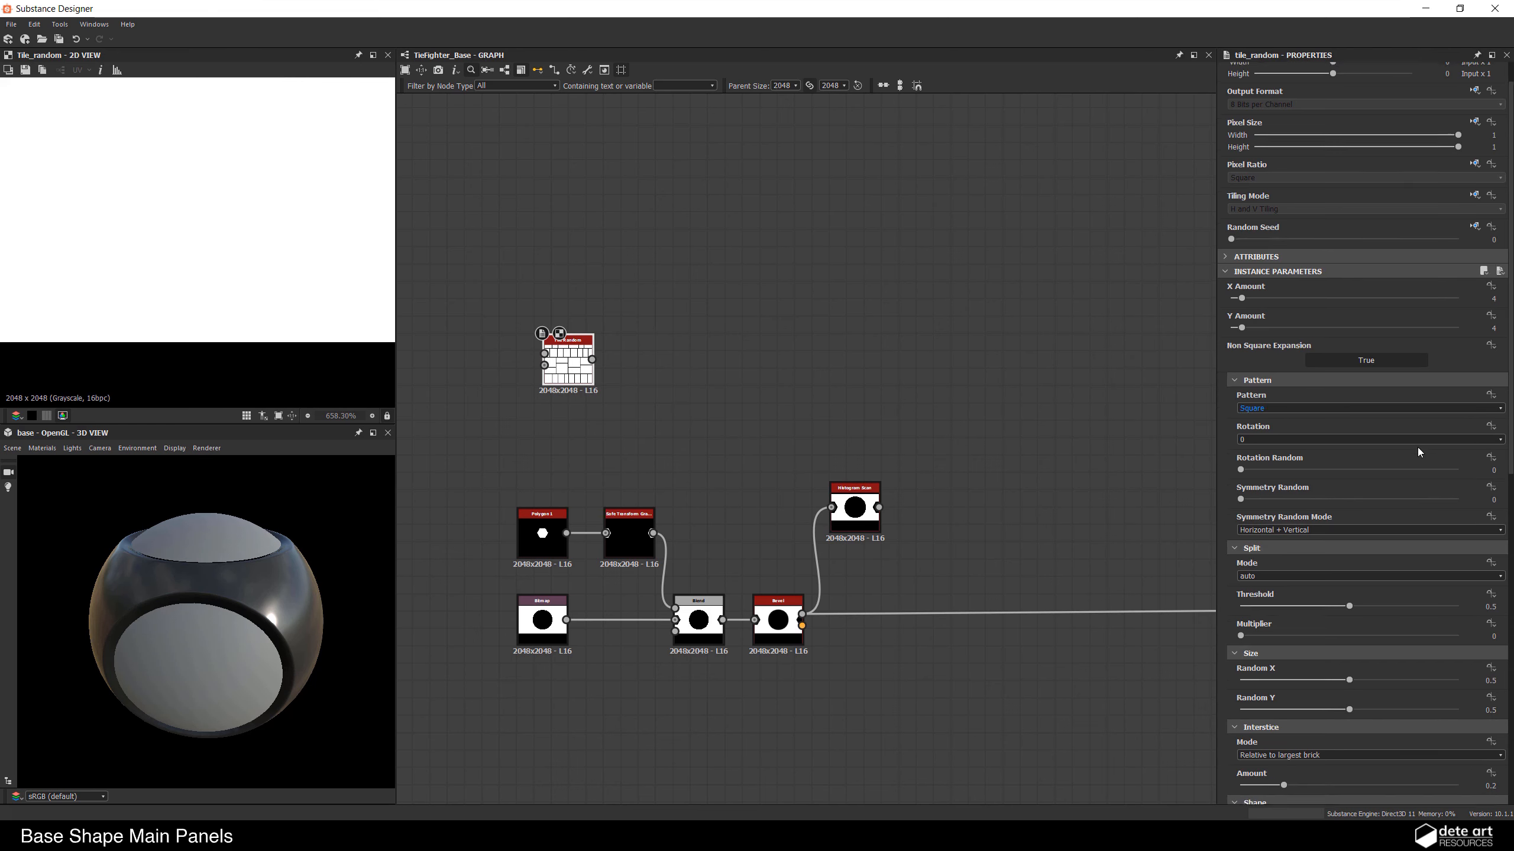
scroll(1417, 447, down, 3)
drag(1283, 679, 1250, 677)
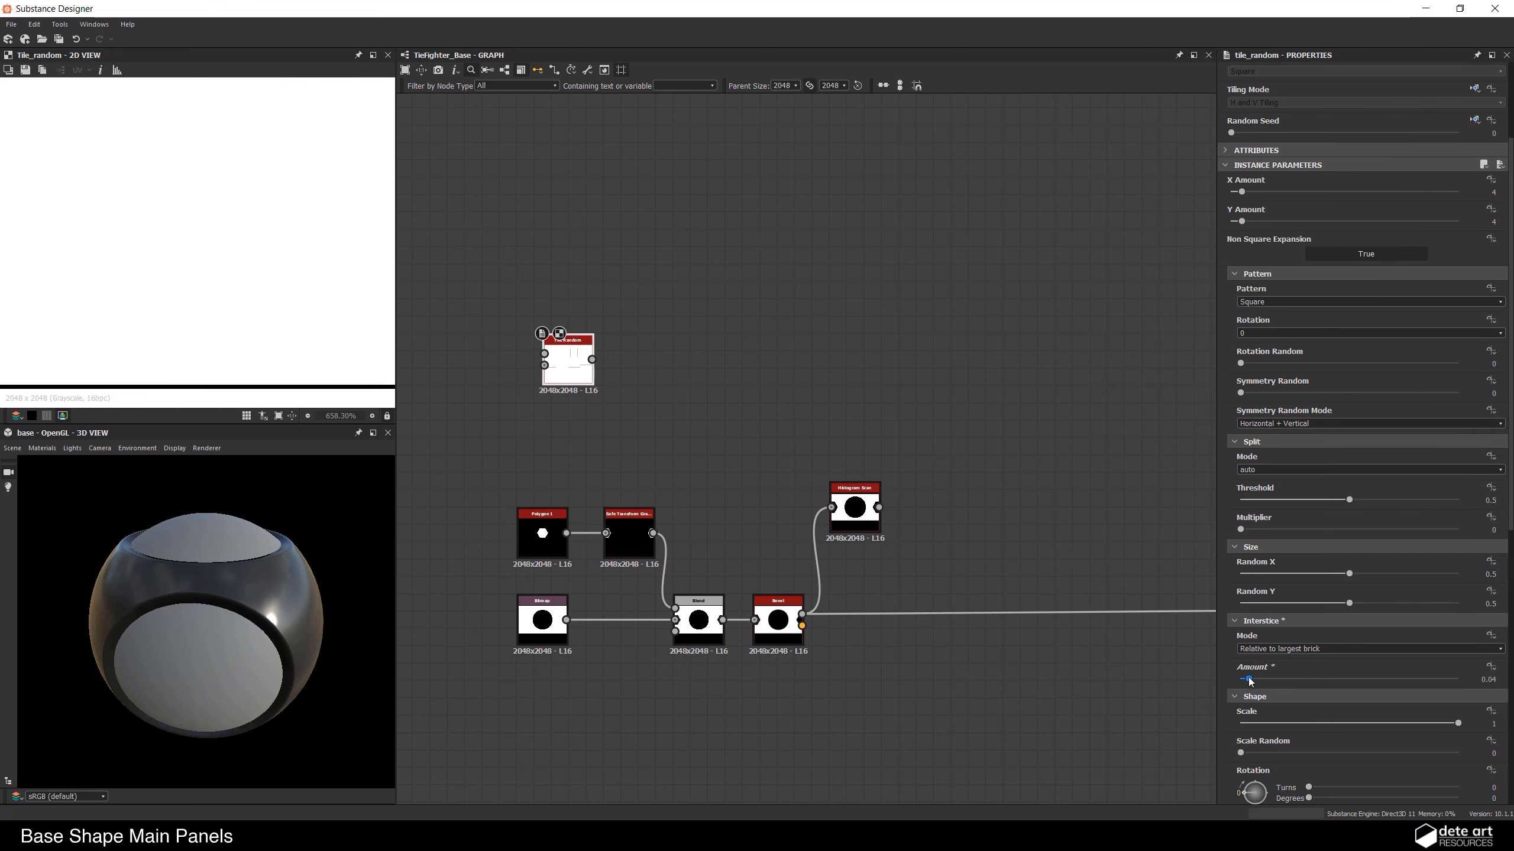
scroll(212, 265, down, 5)
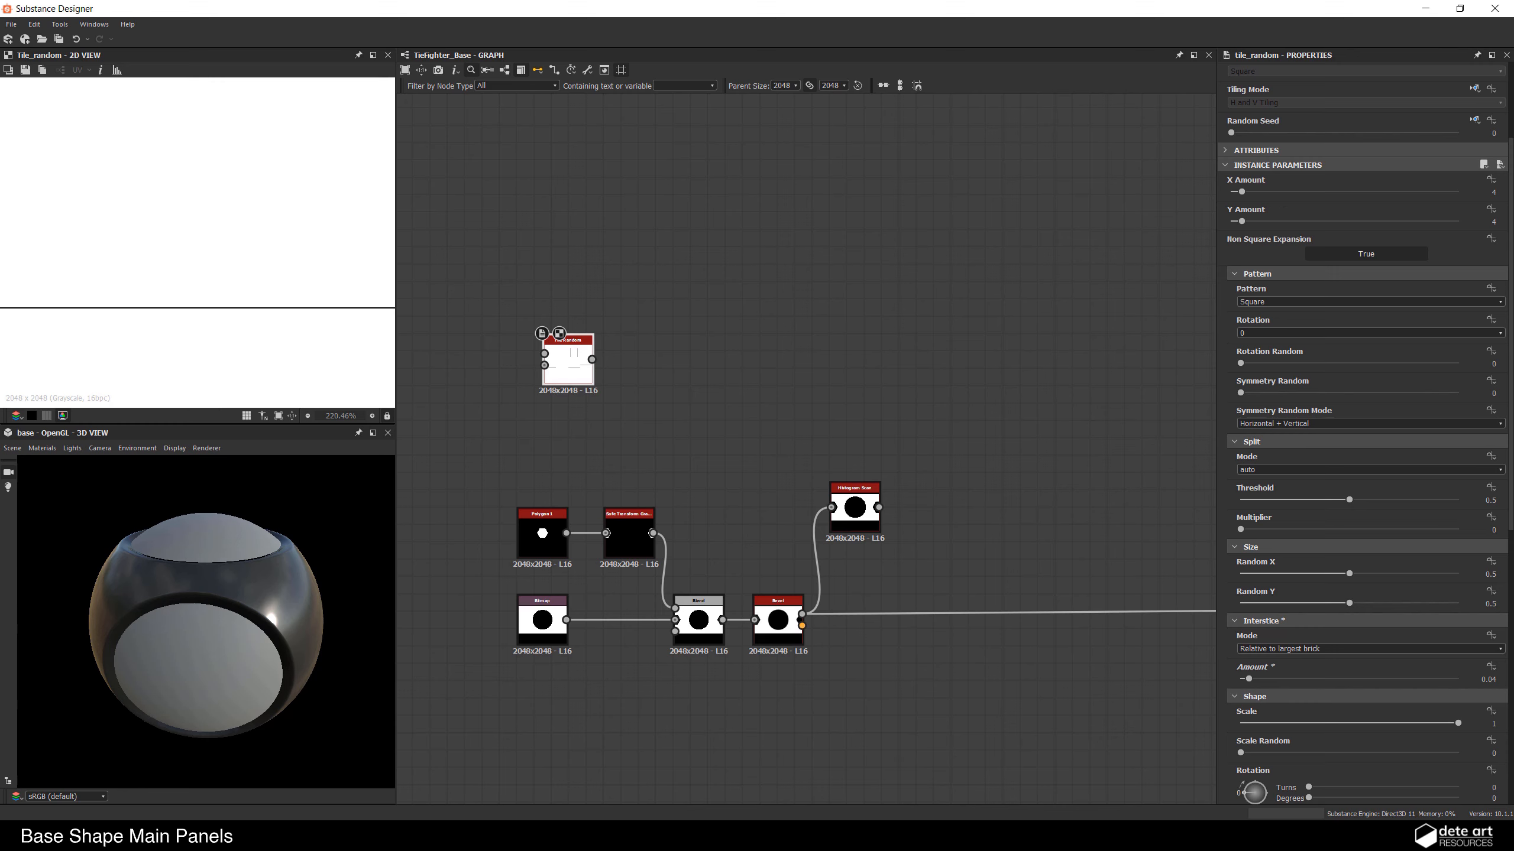
scroll(321, 328, up, 5)
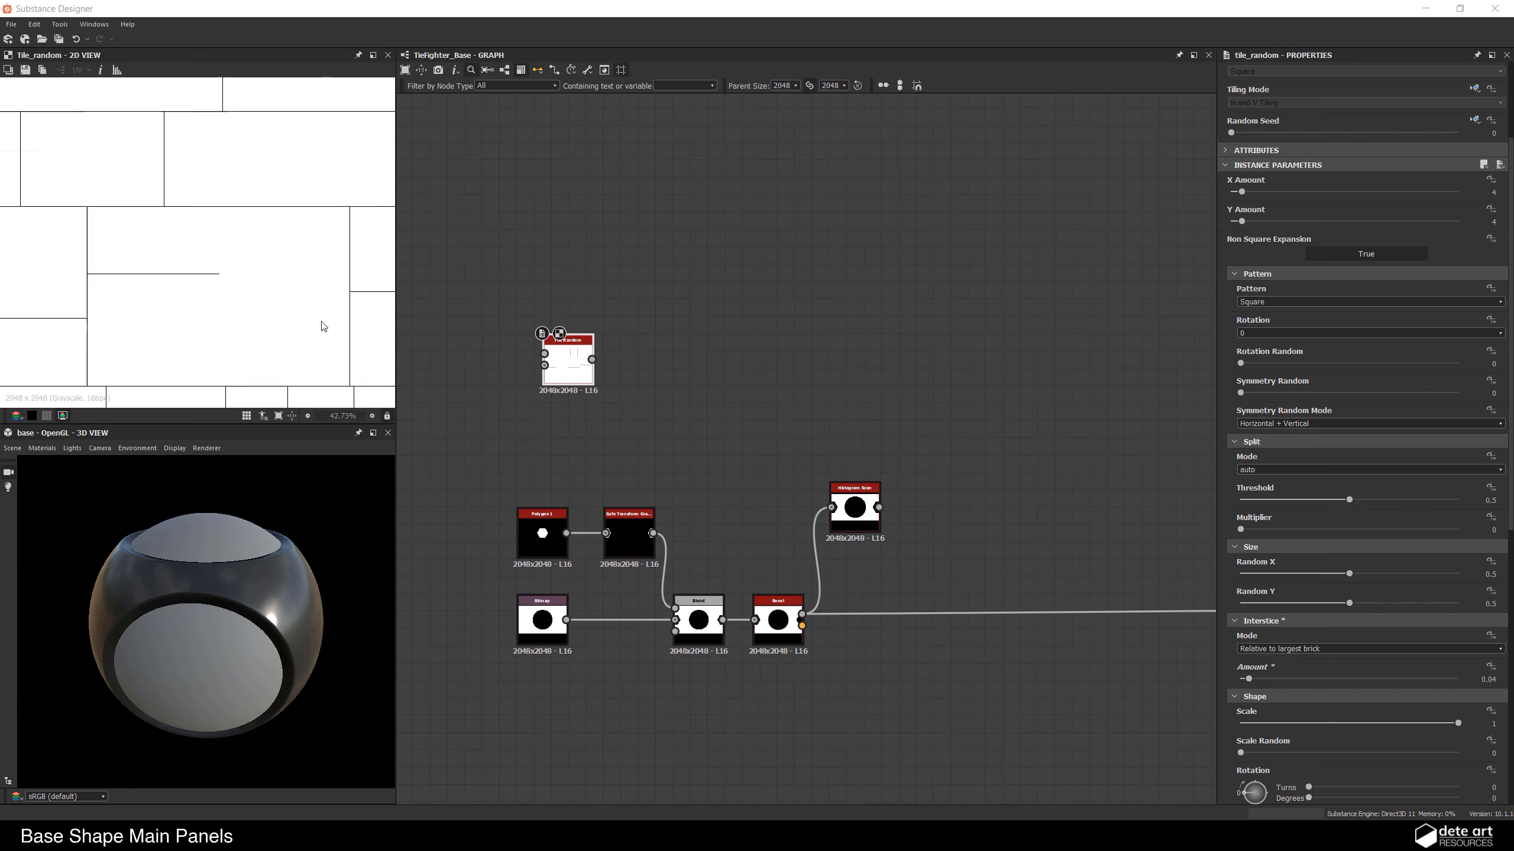
scroll(133, 303, up, 4)
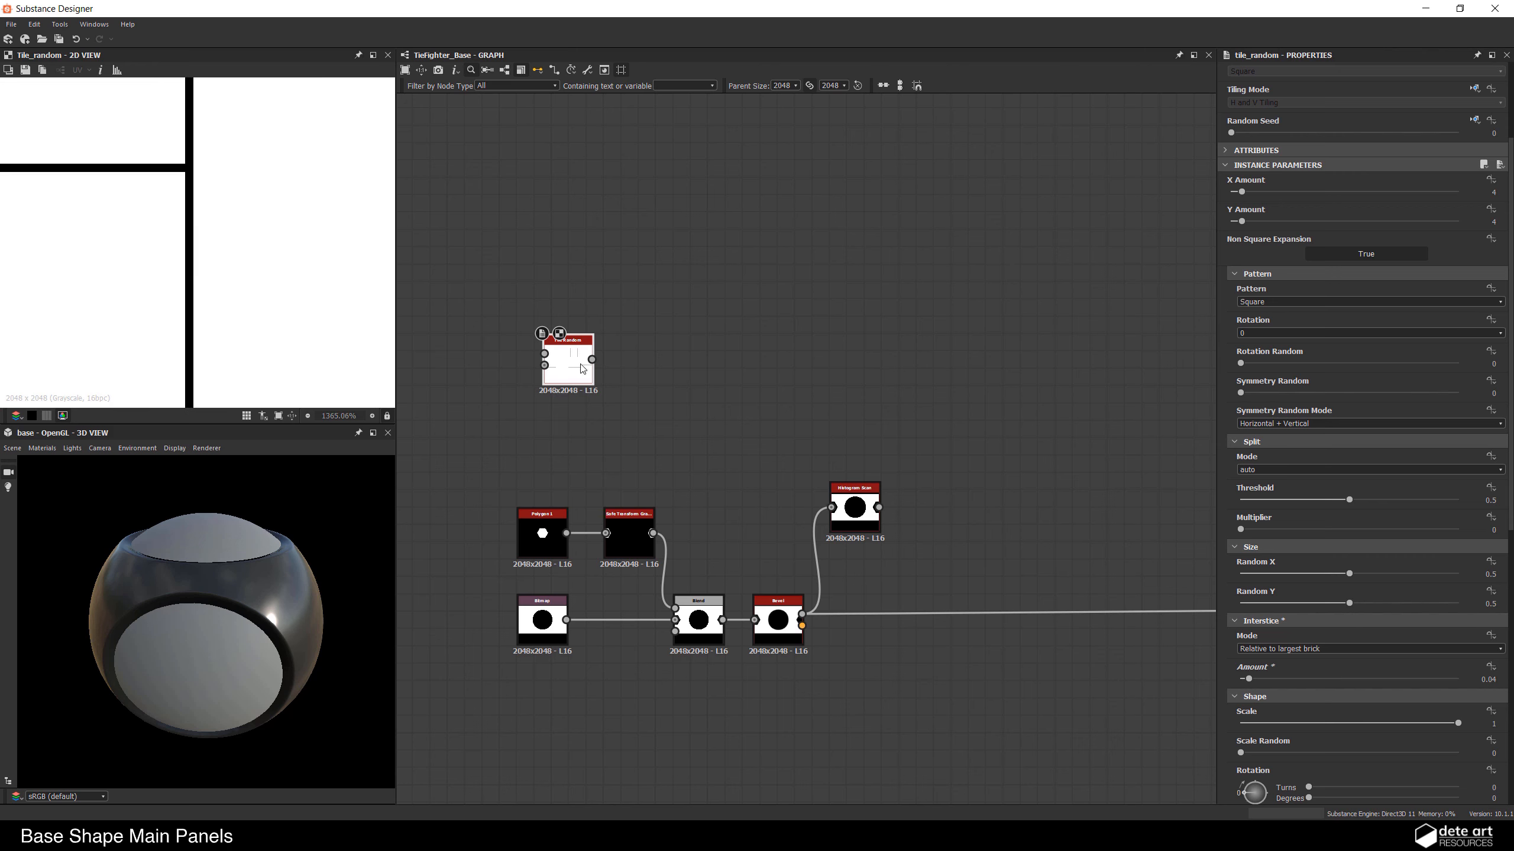
Step: Add a Mirror Grayscale node fed by the Tile Random output
scroll(582, 368, up, 2)
key(space)
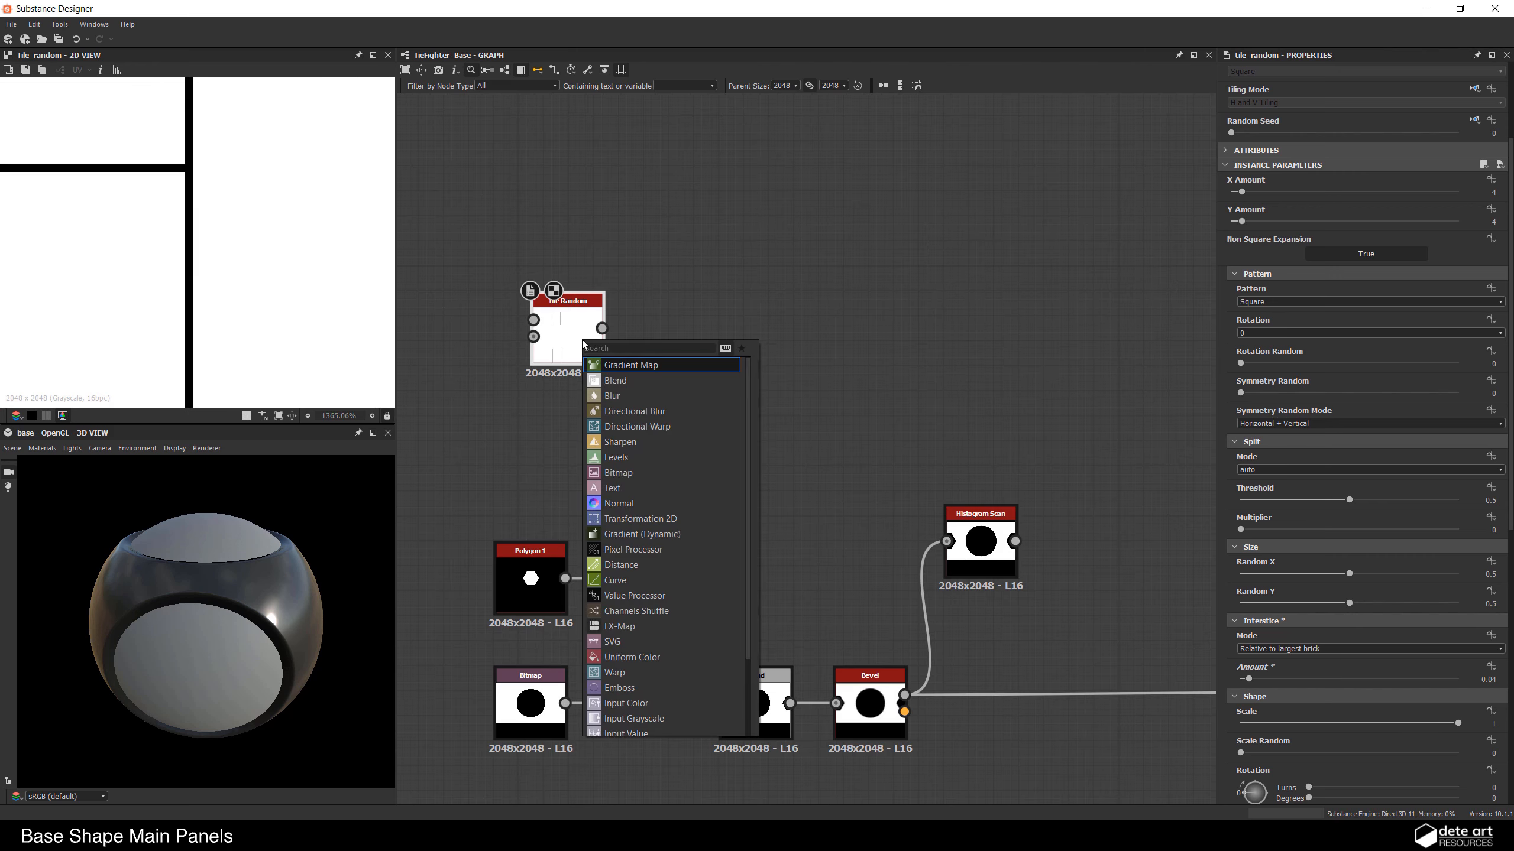
text(miroo)
key(BackSpace)
key(BackSpace)
key(BackSpace)
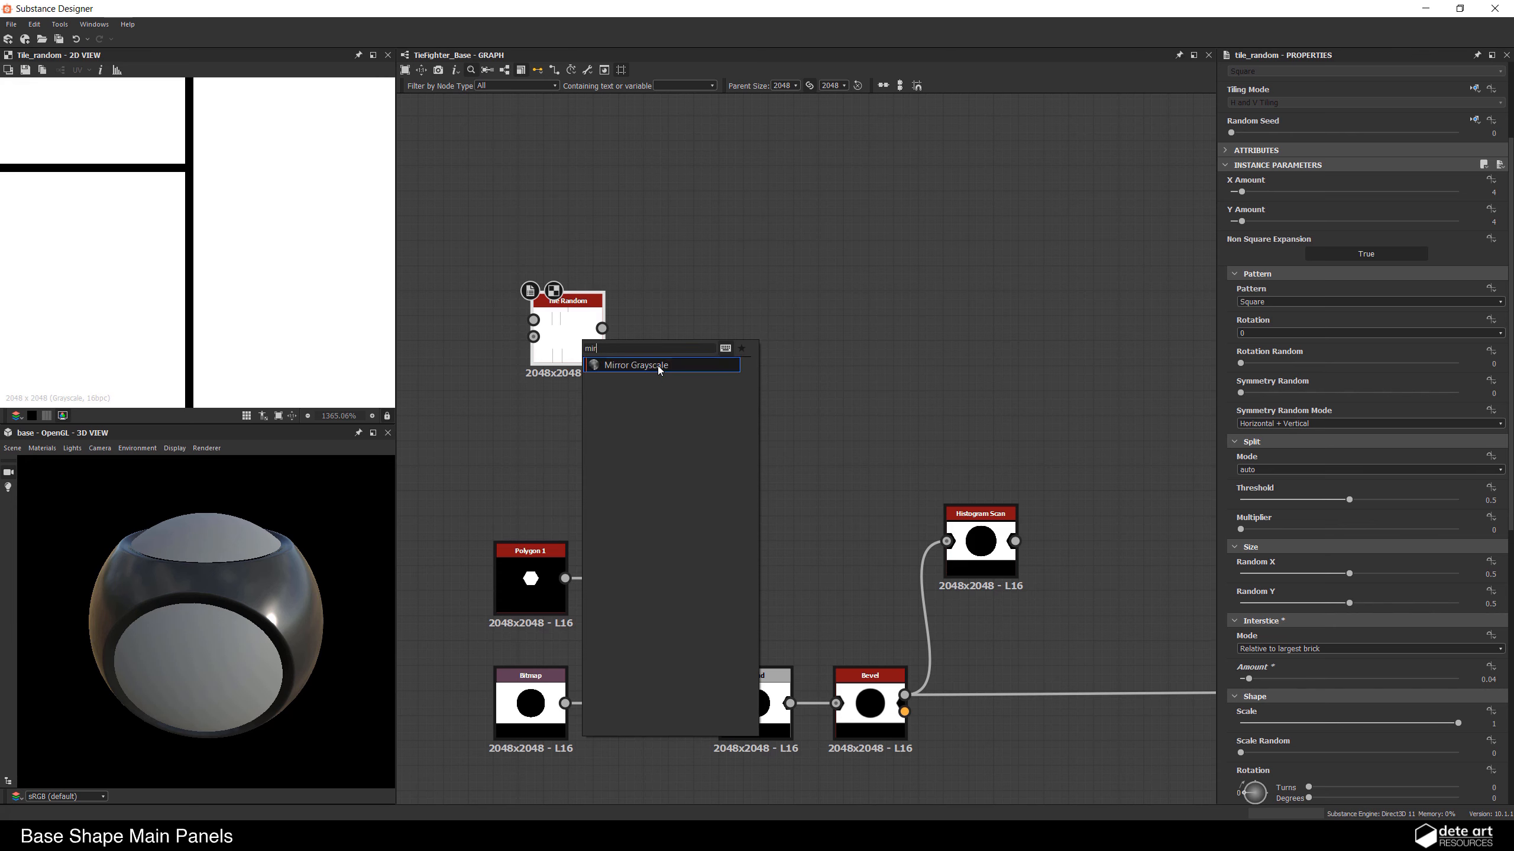
text(rr)
click(659, 366)
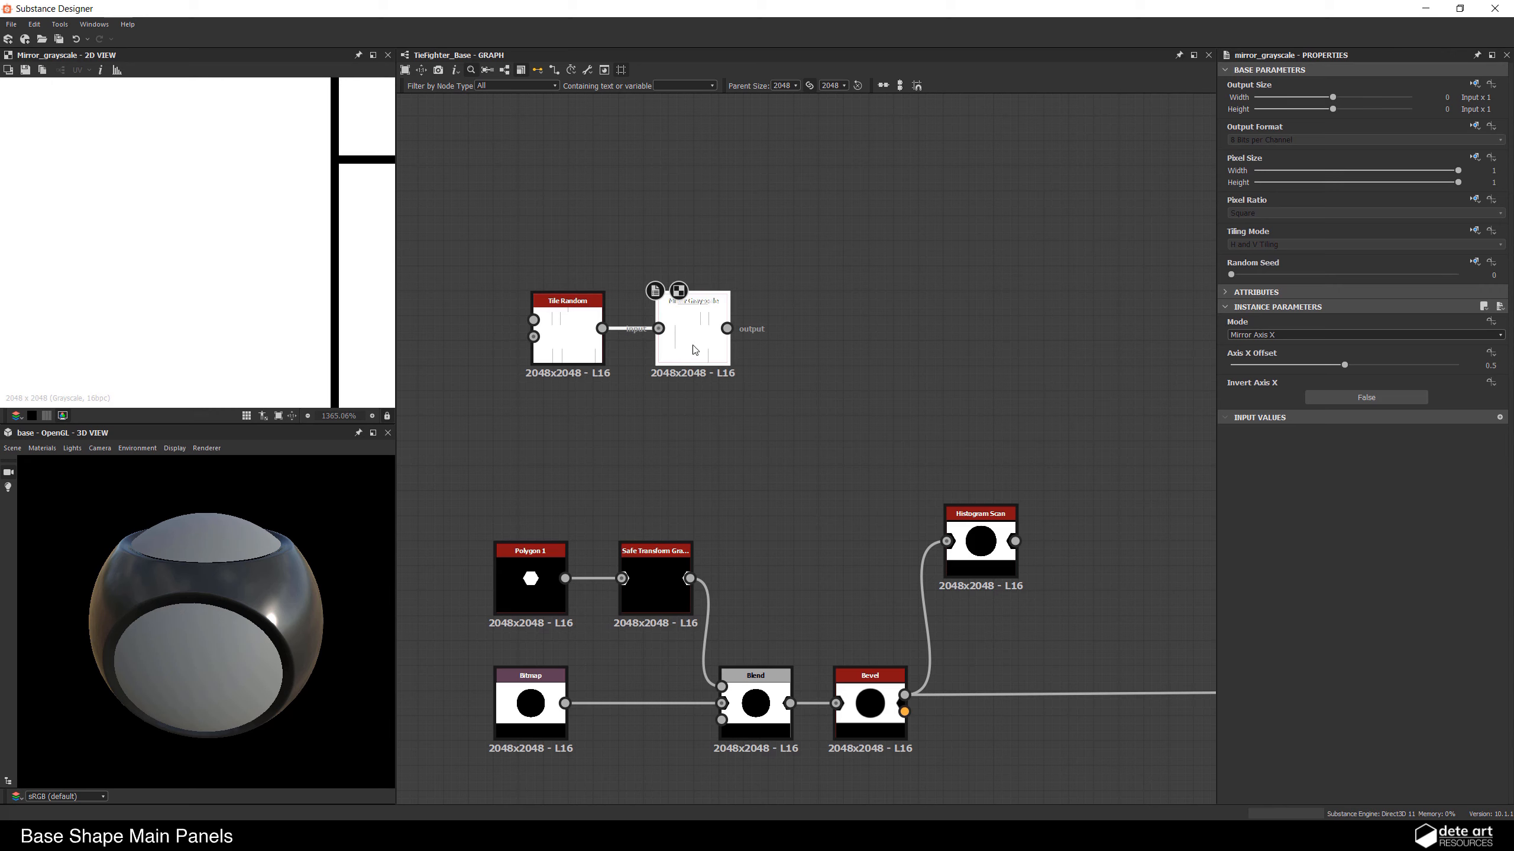
Step: Set the Mirror Grayscale Mode to Mirror Axis Y and check the whole mirrored pattern in the 2D view
click(1268, 335)
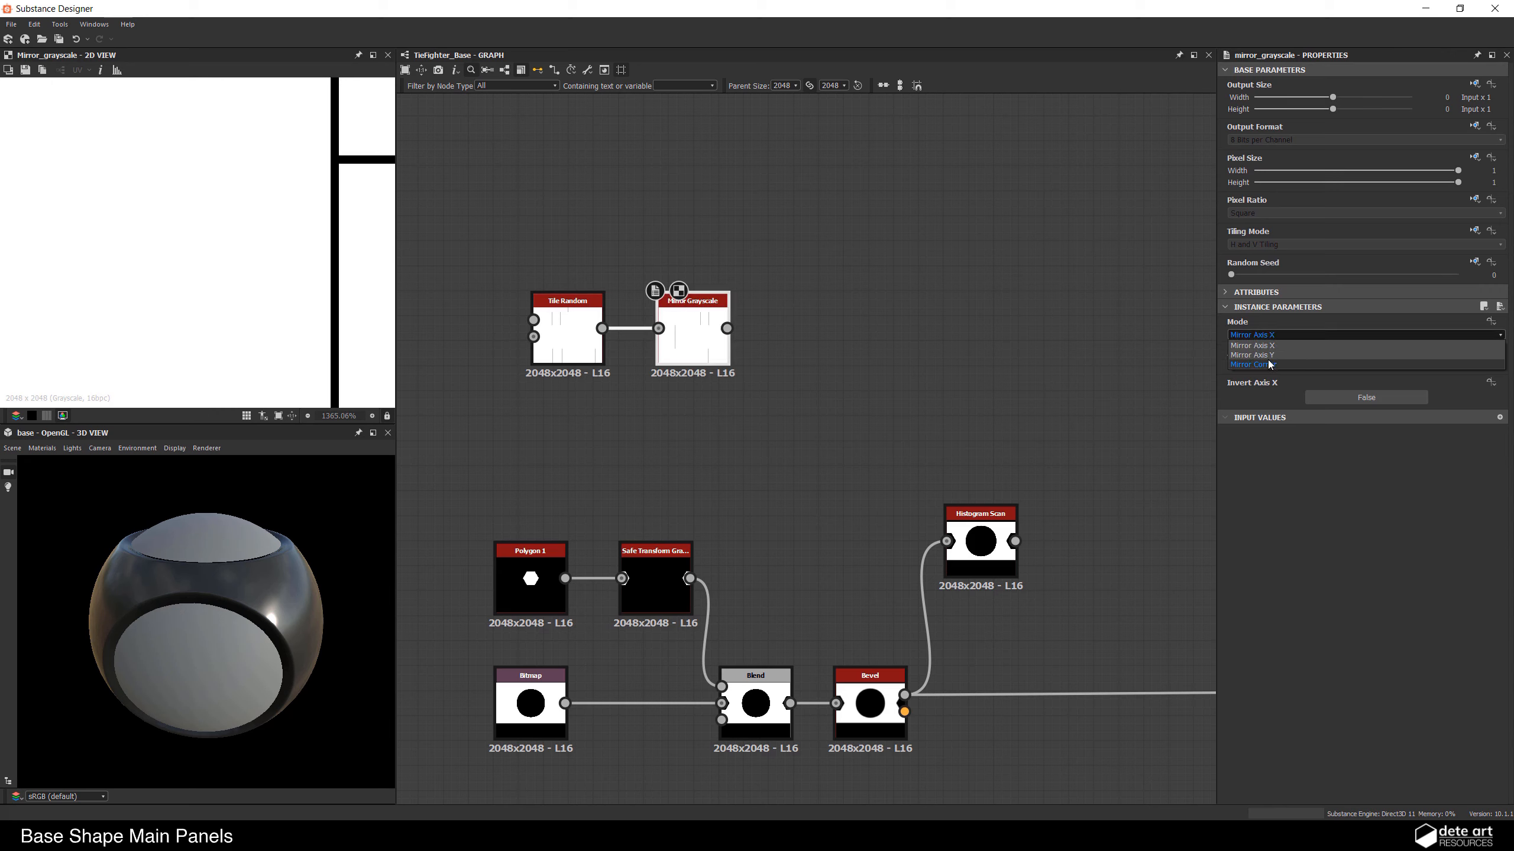
click(1258, 355)
scroll(263, 192, down, 12)
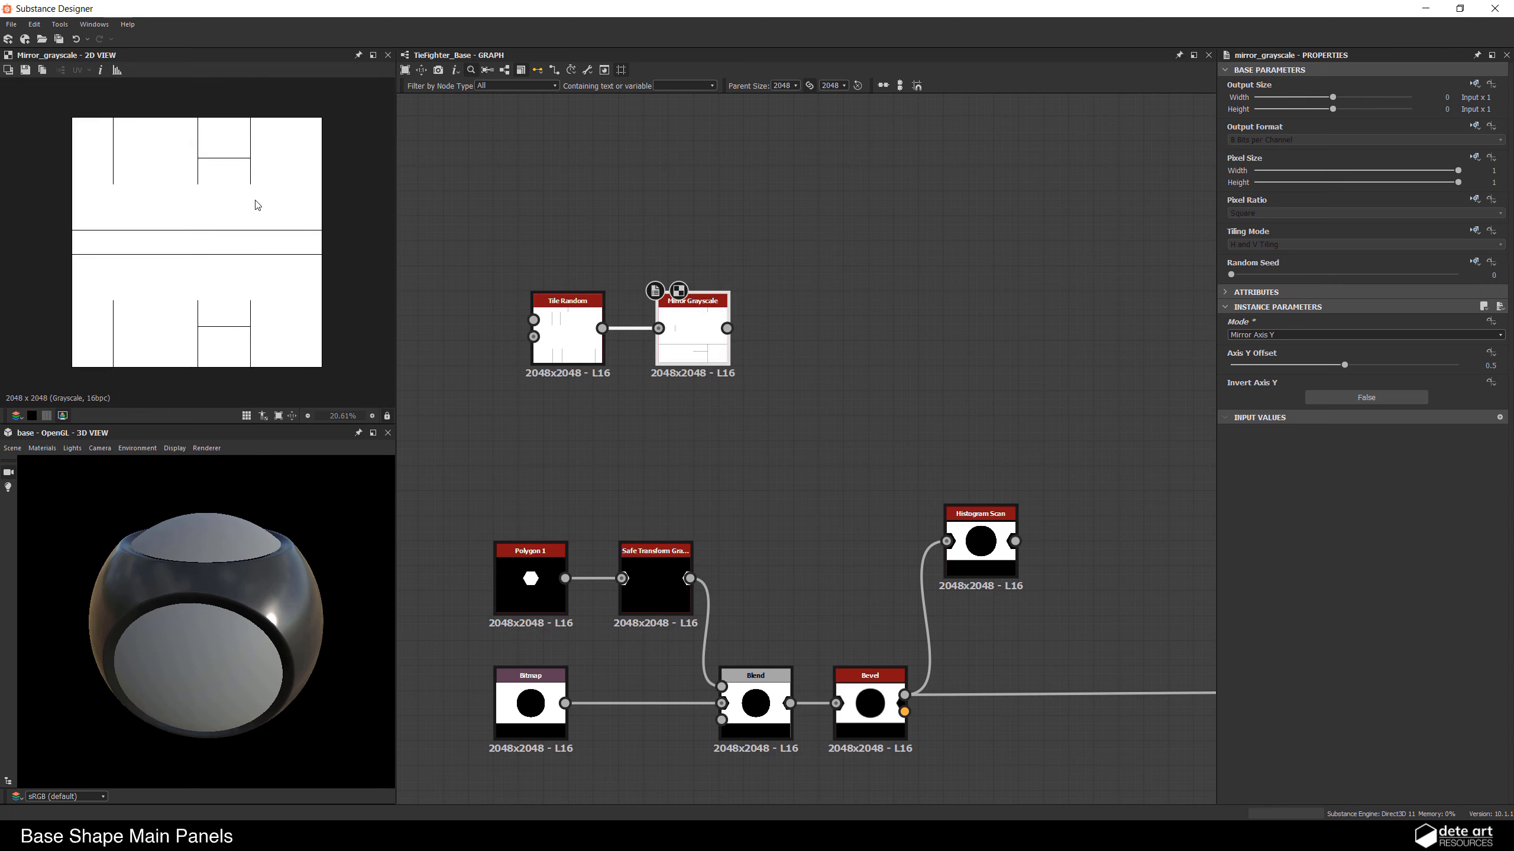
scroll(256, 215, up, 1)
Step: Raise the Tile Random node's Interstice Amount to widen the gaps, and reselect the Mirror Grayscale node to check its pattern
click(567, 334)
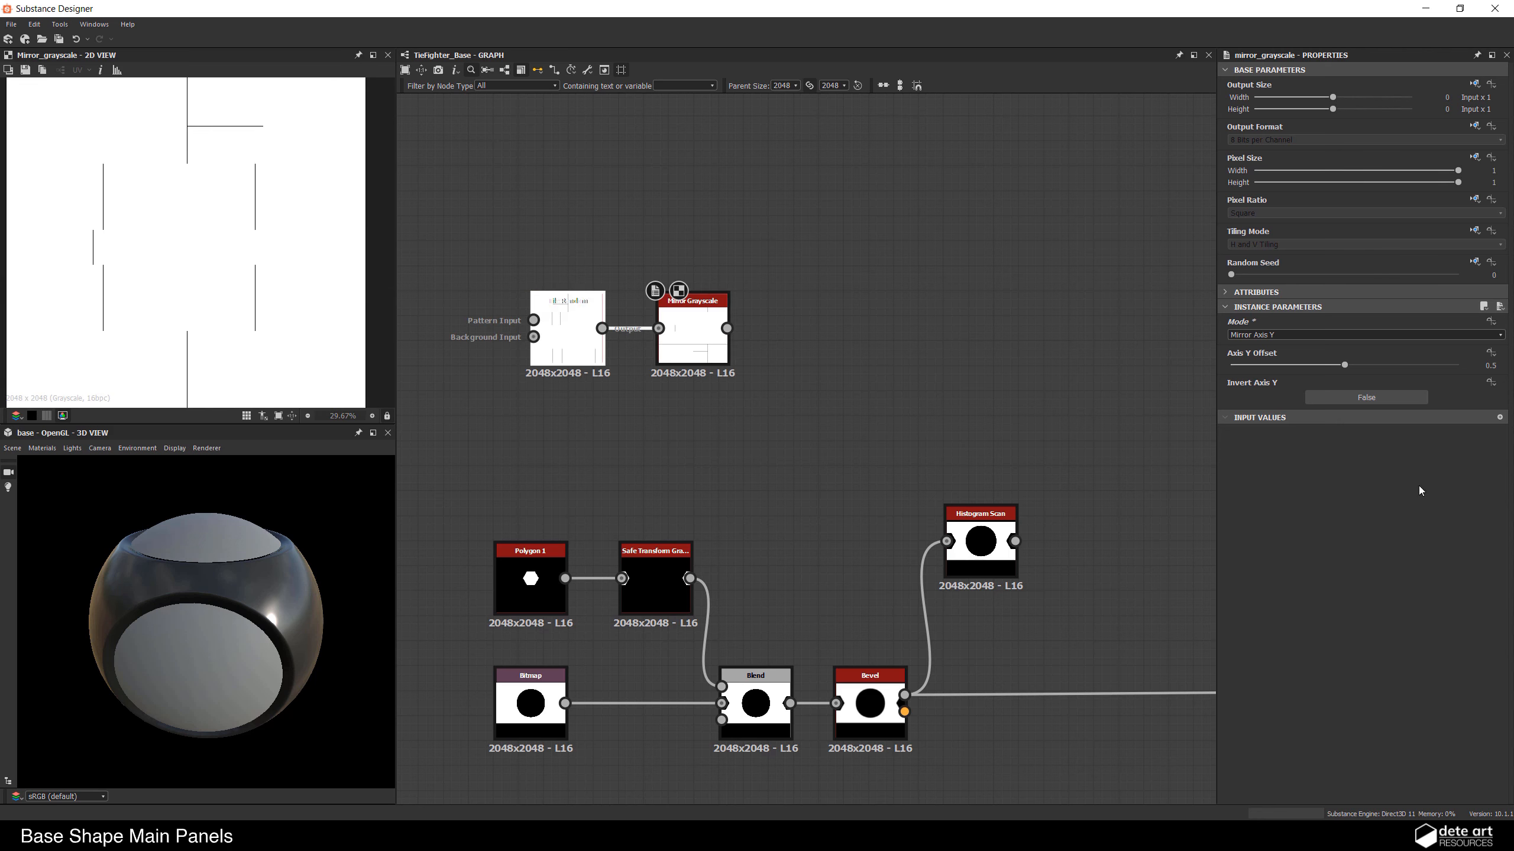
scroll(1308, 706, down, 3)
drag(1268, 684, 1277, 679)
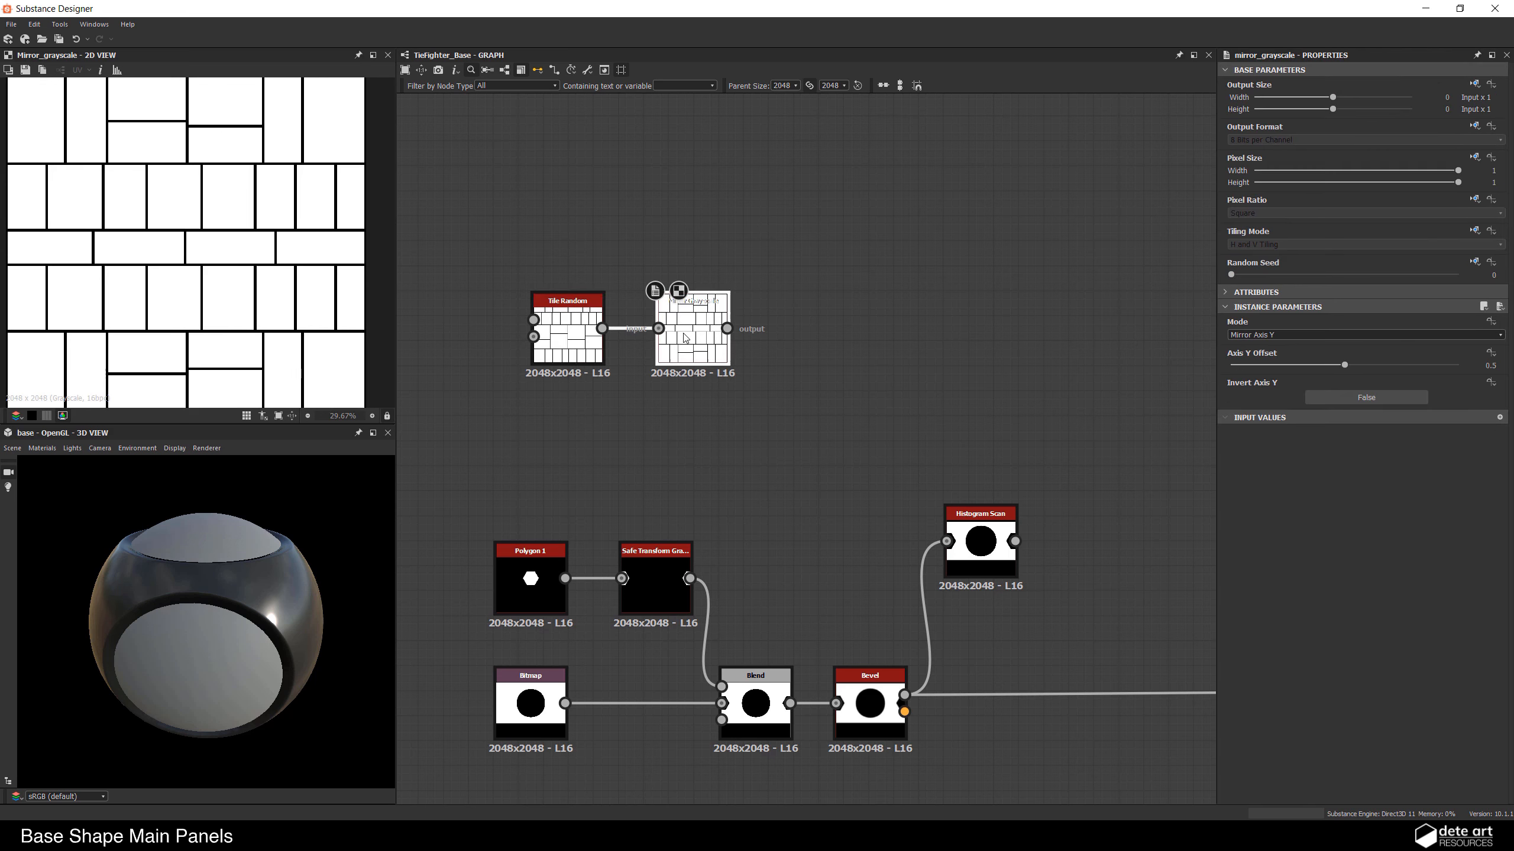
click(690, 352)
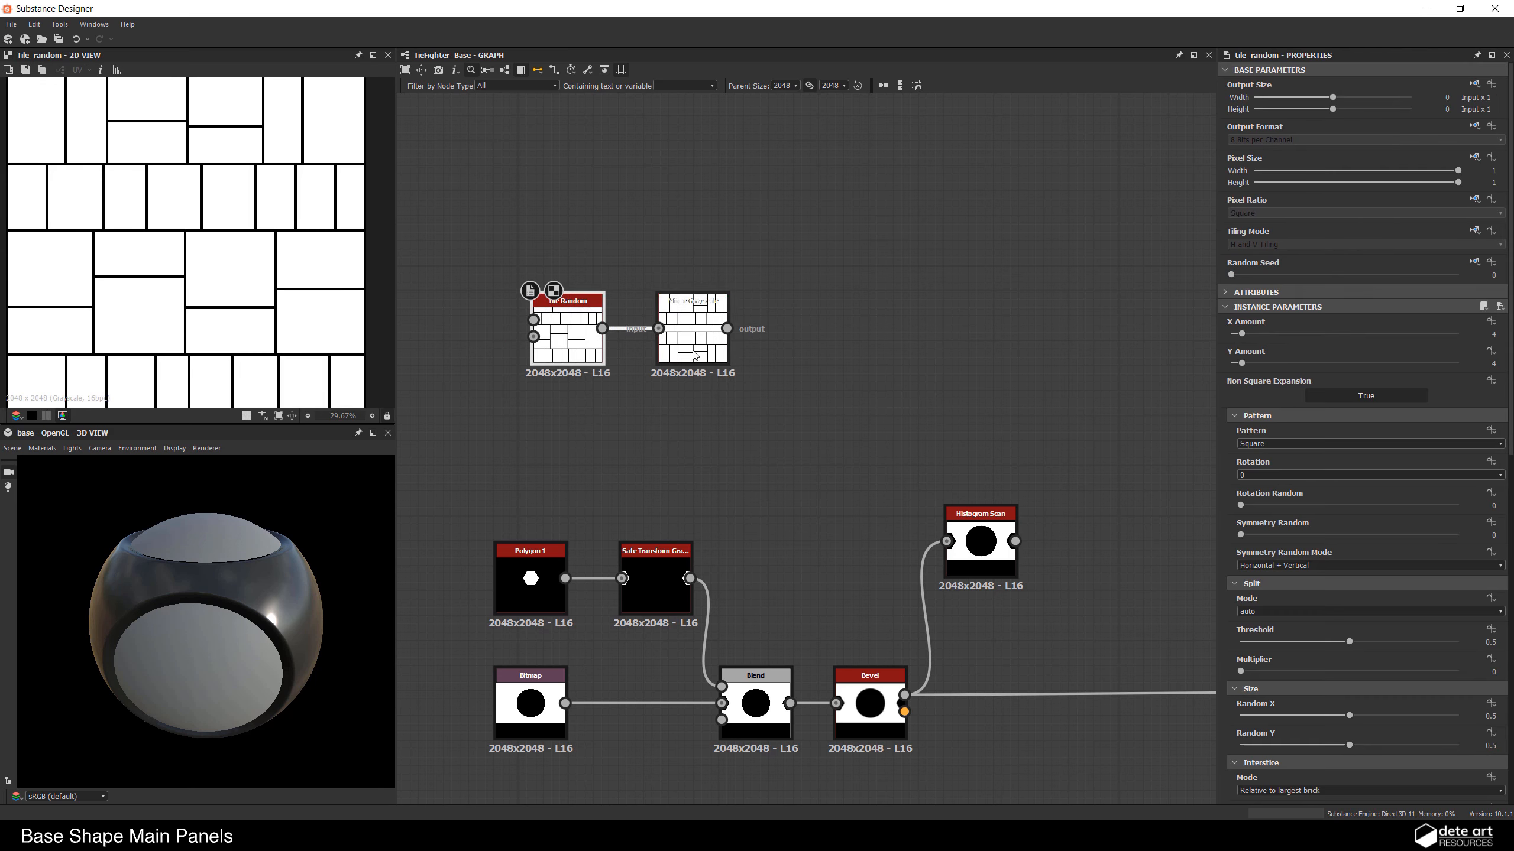
middle_drag(835, 360, 727, 212)
scroll(204, 278, down, 1)
scroll(204, 278, up, 1)
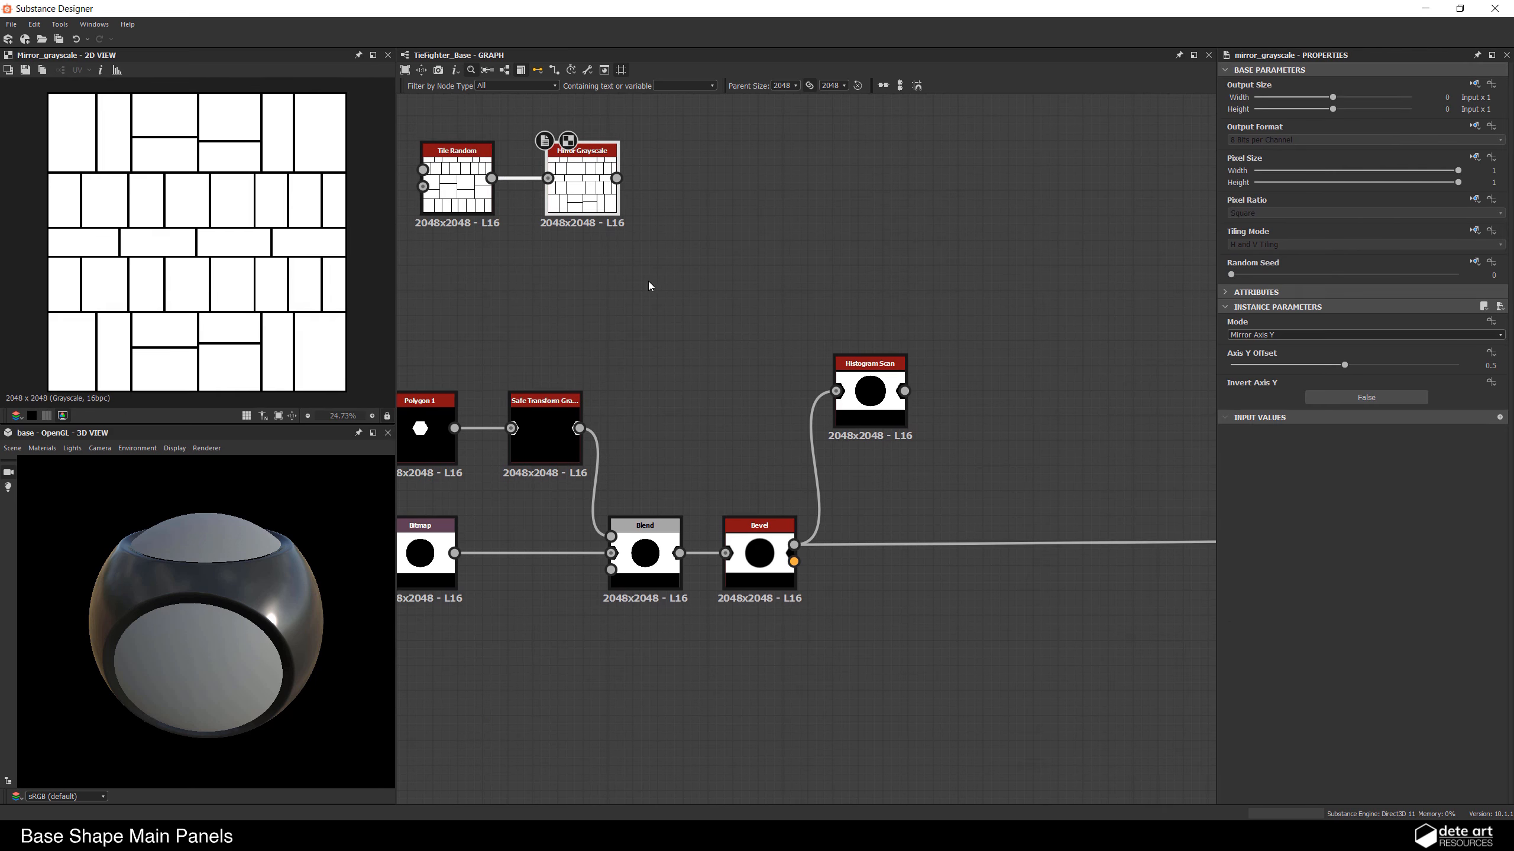
Step: Add a Blend node fed by the Histogram Scan output as Background and place it higher in the graph
middle_drag(649, 284, 577, 339)
click(759, 452)
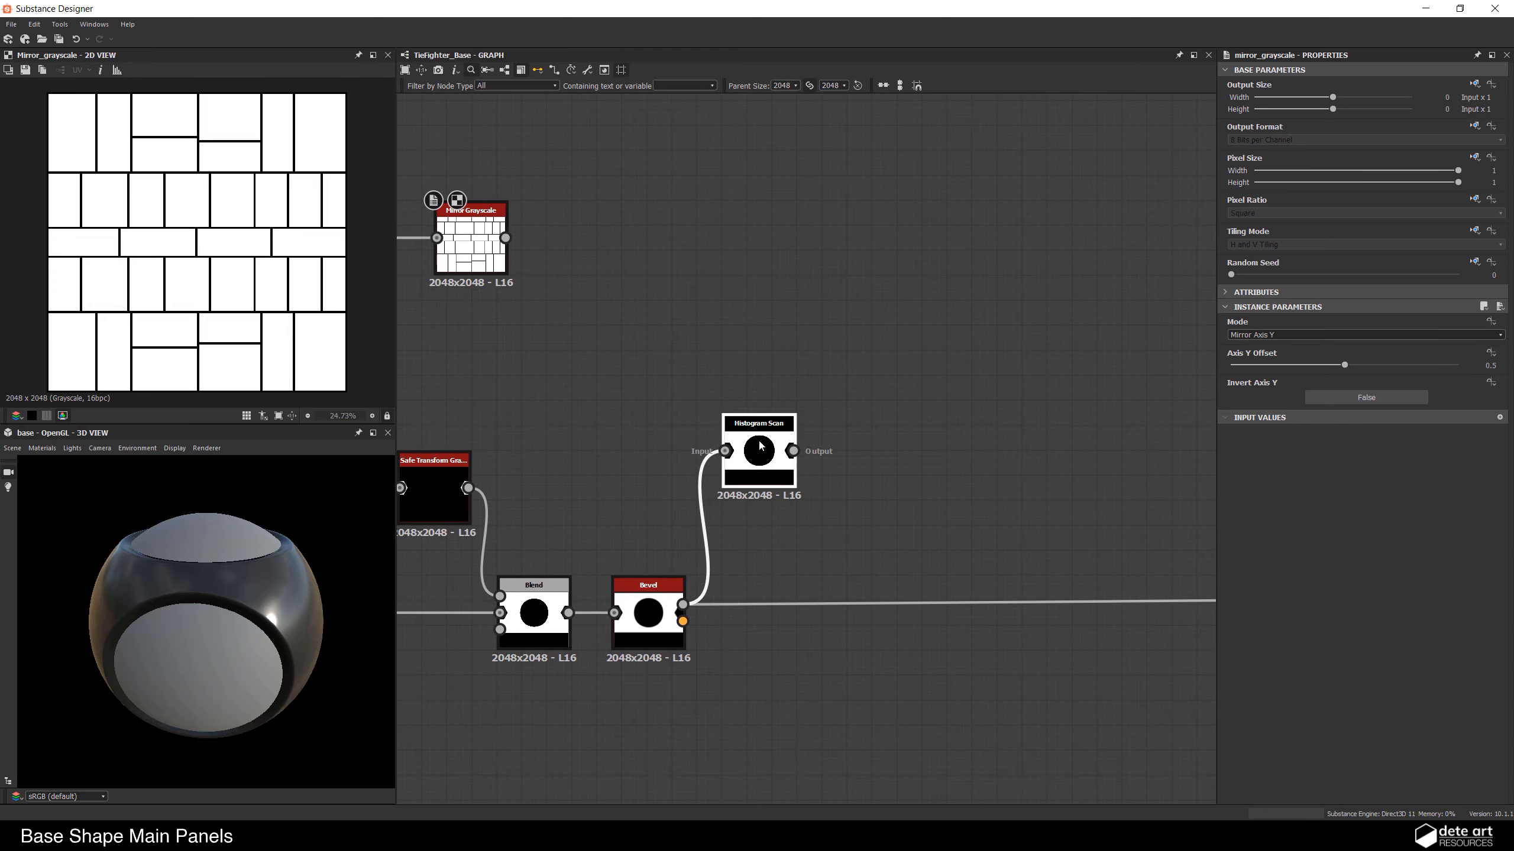
key(space)
text(bl)
click(801, 467)
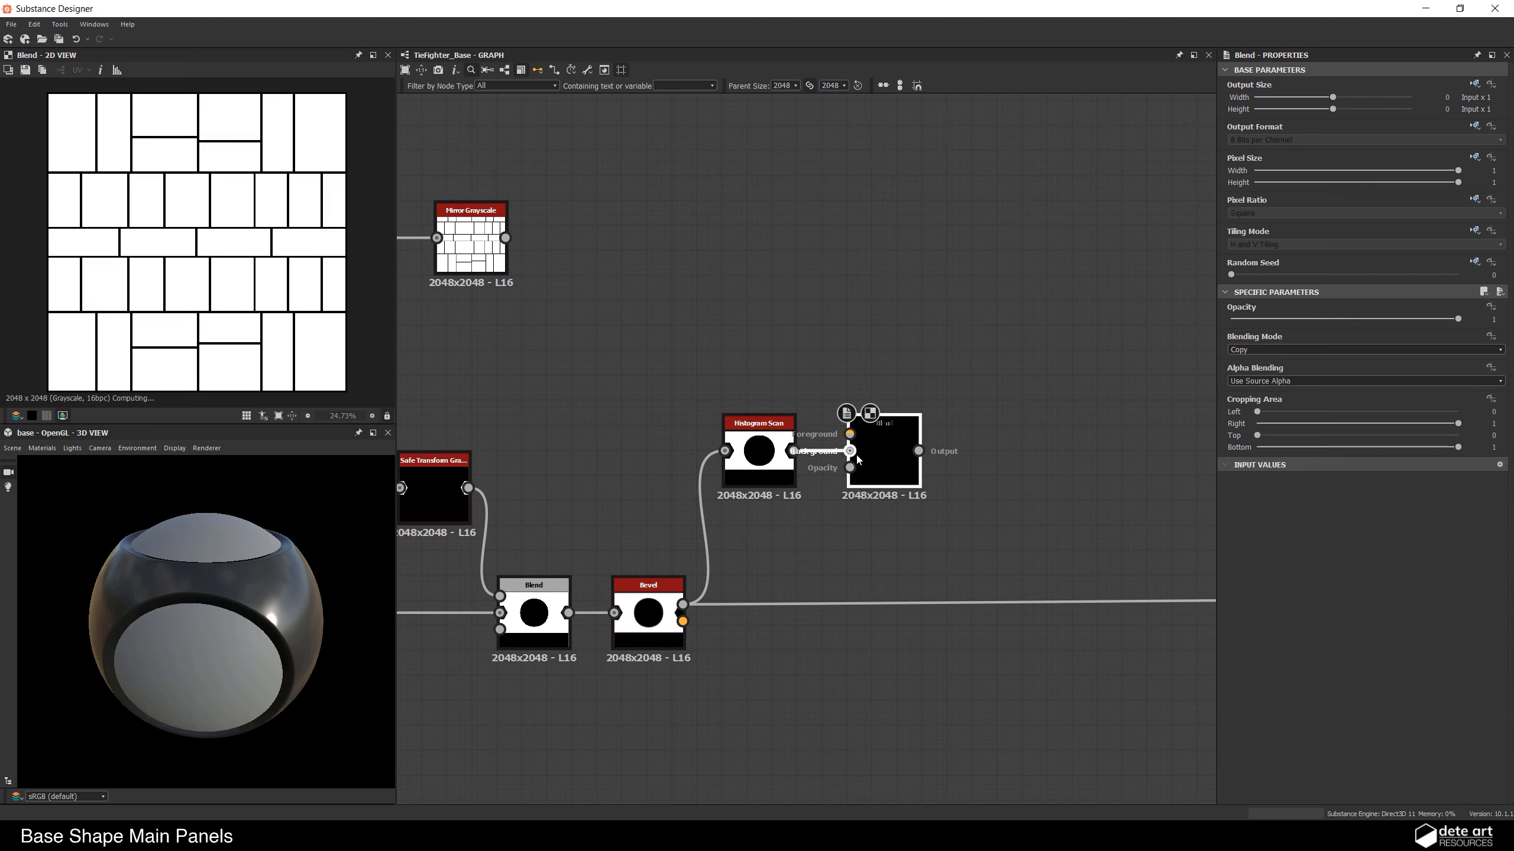
drag(884, 451, 884, 338)
Step: Connect the Mirror Grayscale output to the new Blend's Foreground and set its Blending Mode to Multiply
drag(506, 238, 849, 321)
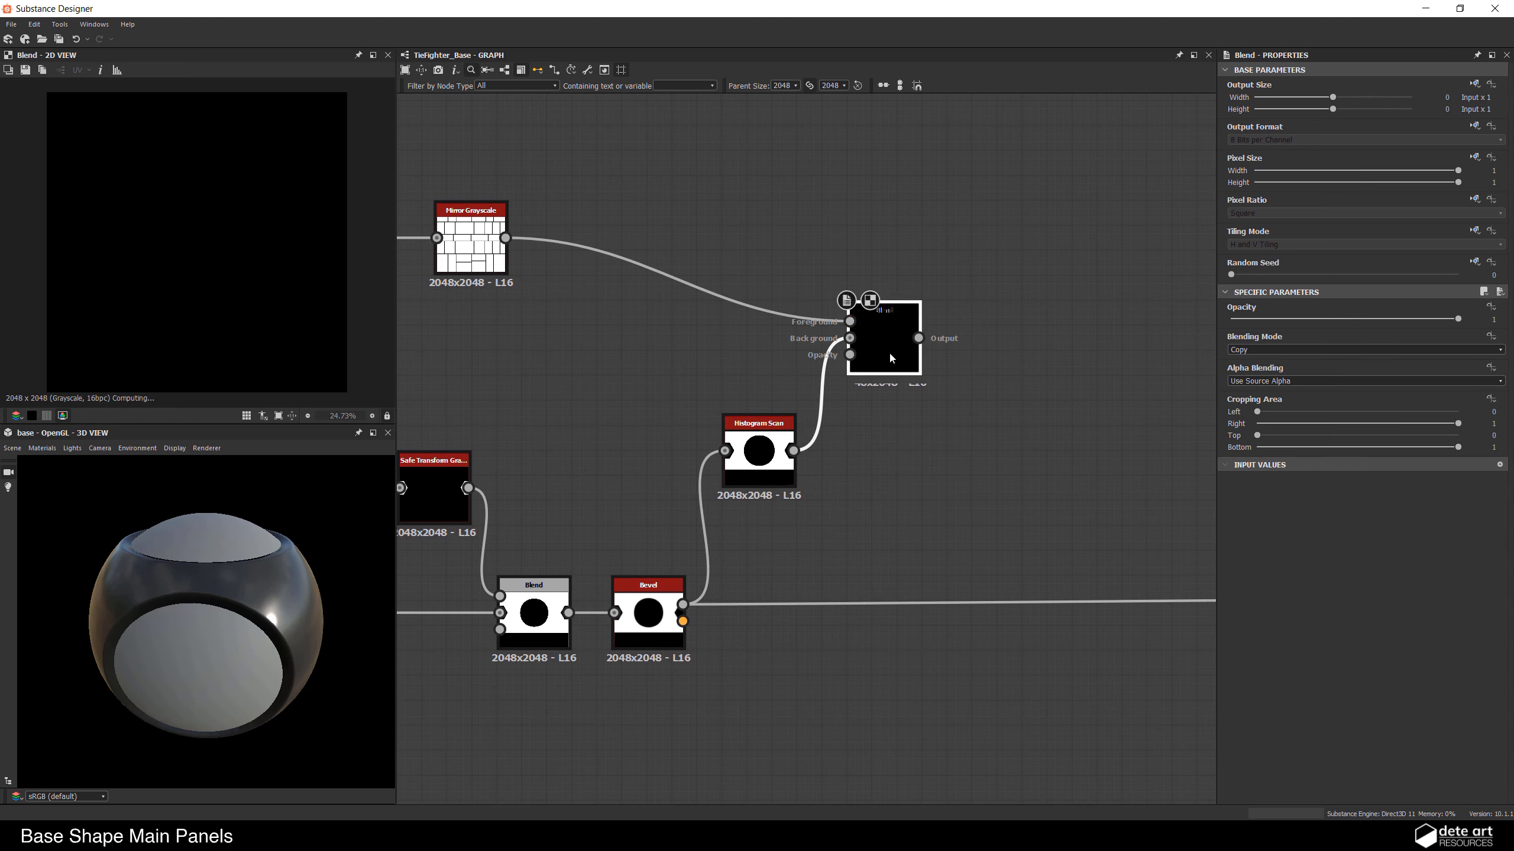
click(1252, 351)
click(1252, 389)
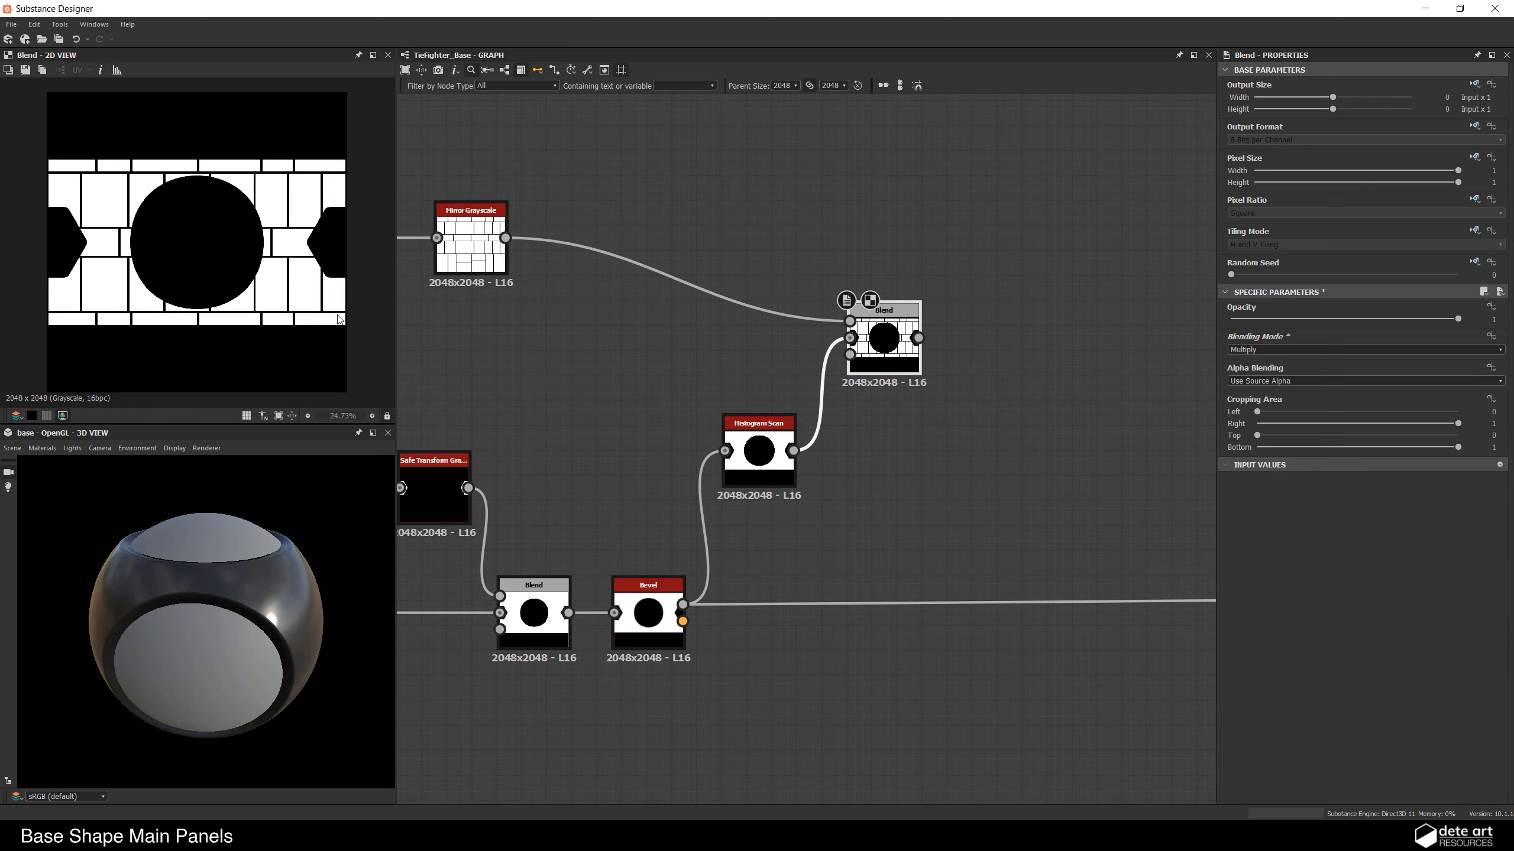
scroll(164, 245, up, 1)
scroll(230, 195, up, 1)
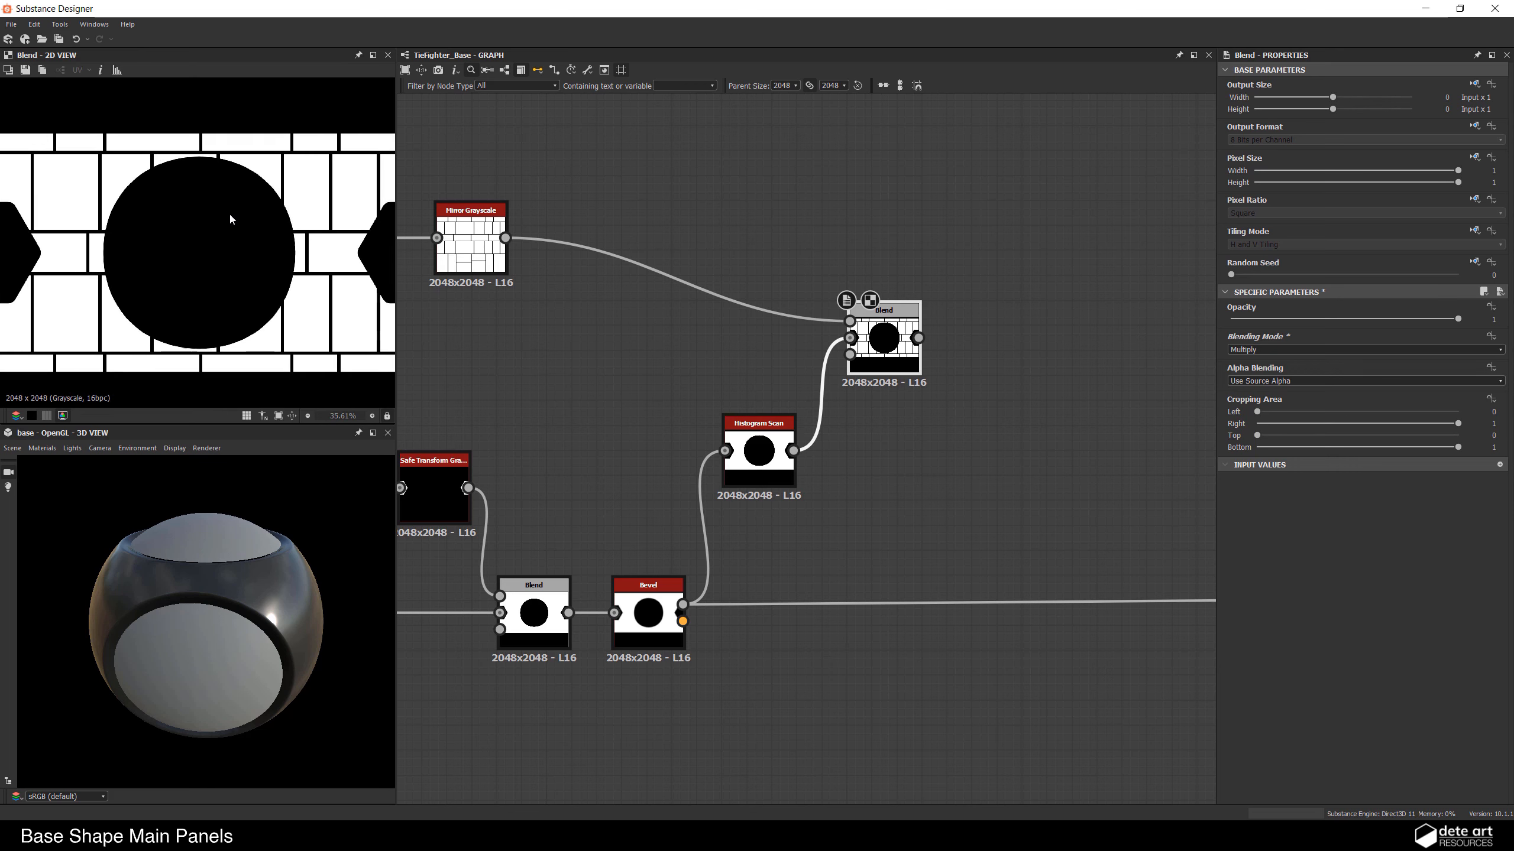
Step: Change the Mirror Grayscale Mode to Mirror Corner and check the blended panel pattern in the 2D view
middle_drag(677, 403, 777, 380)
click(571, 221)
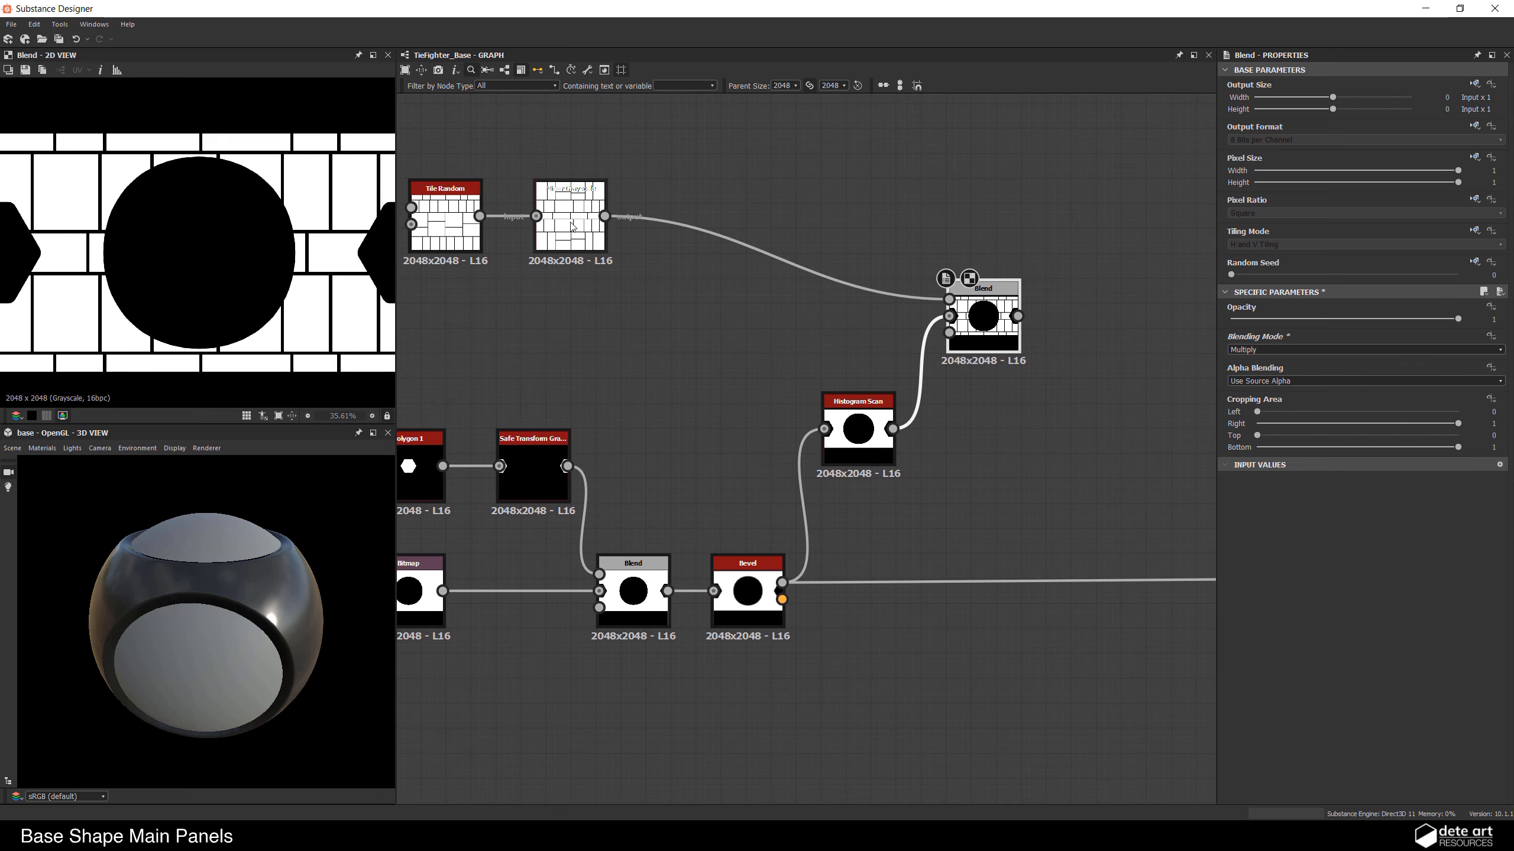
click(1239, 336)
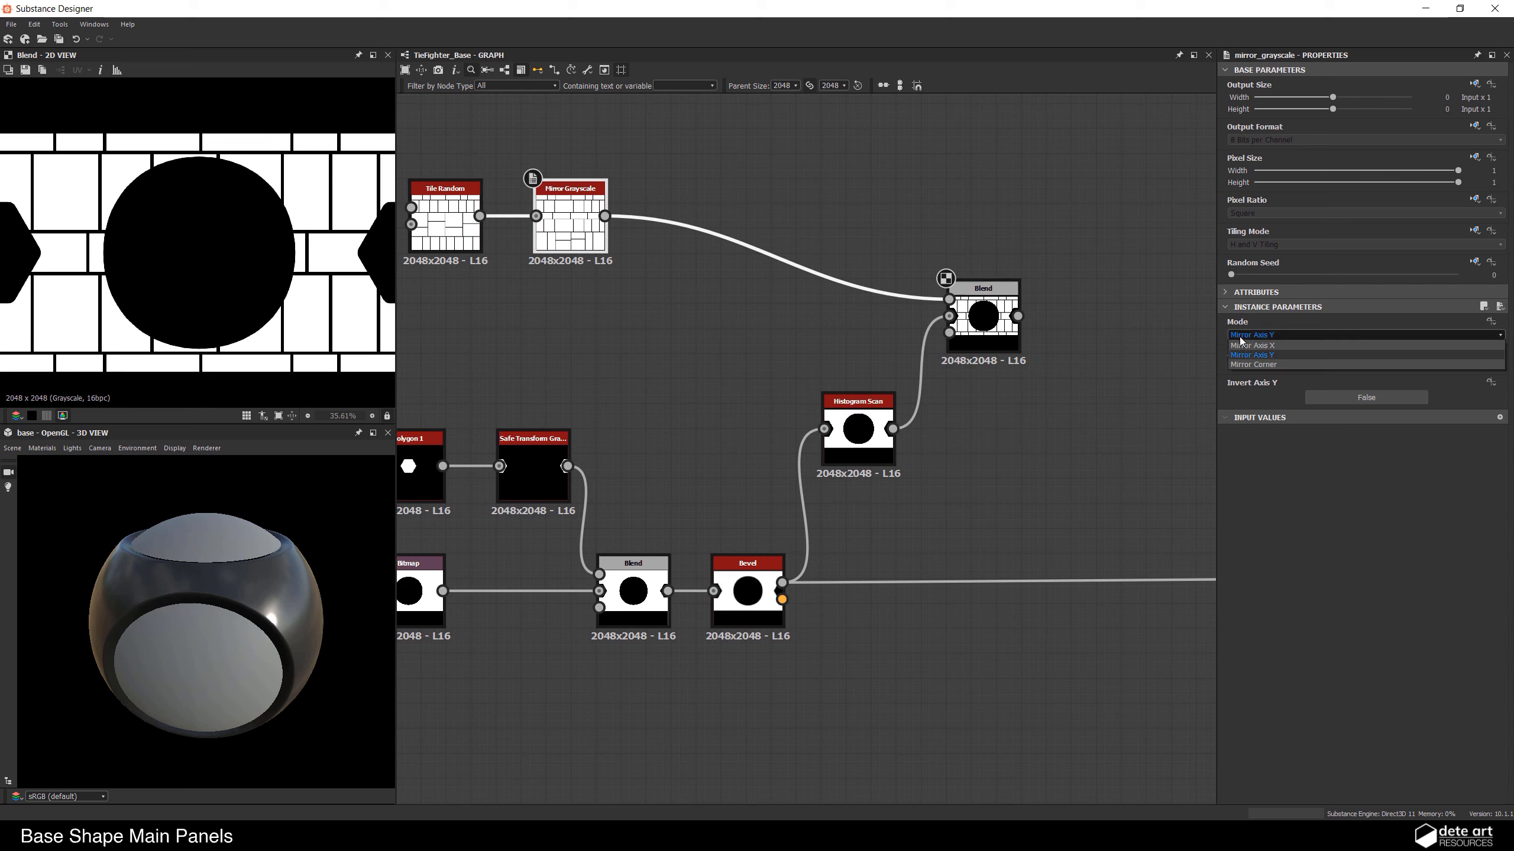
click(1267, 364)
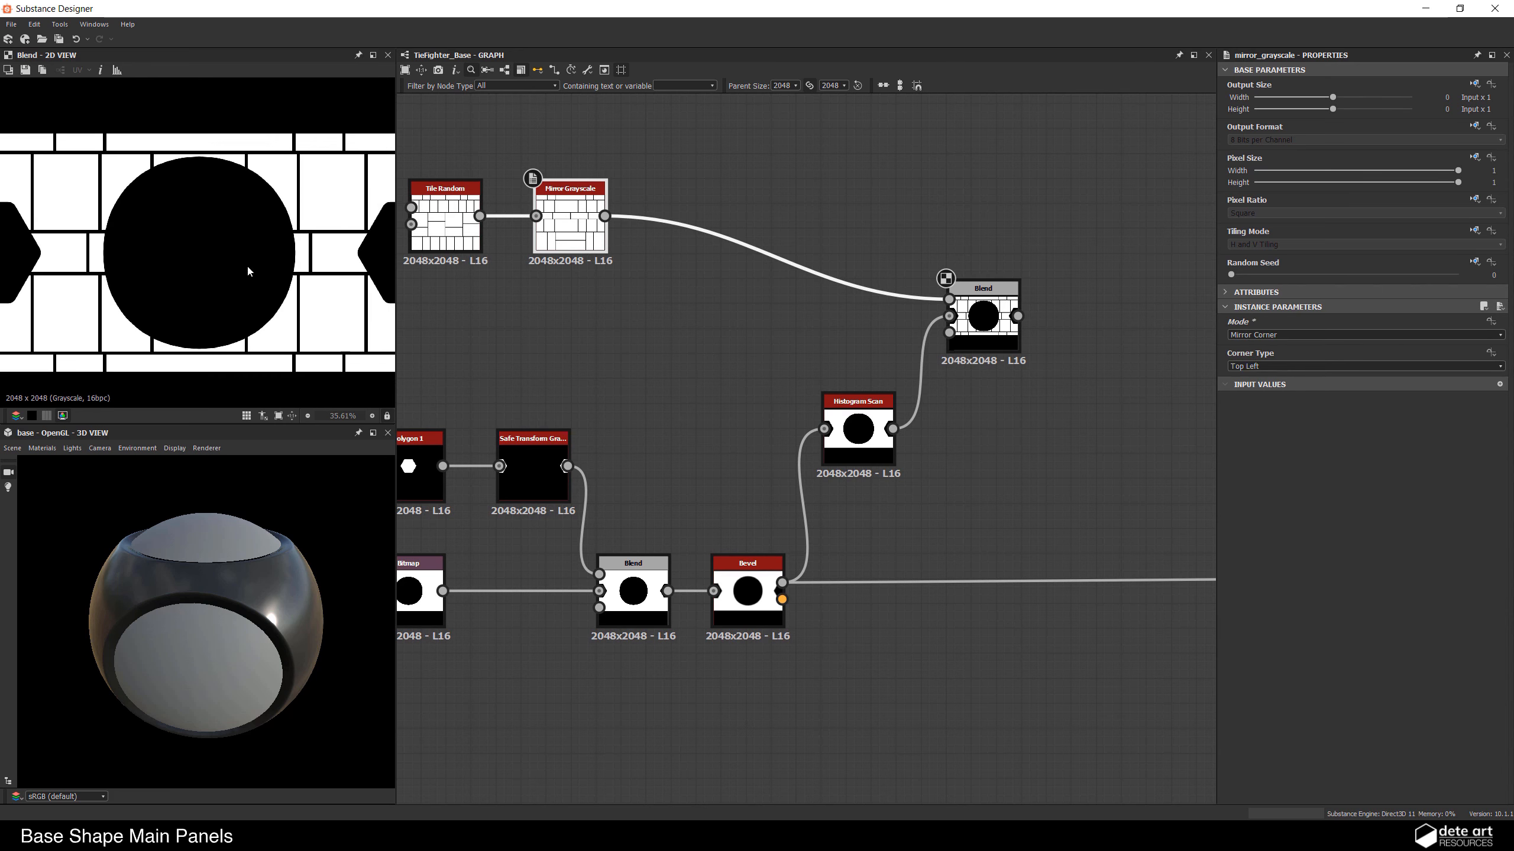
scroll(179, 286, down, 2)
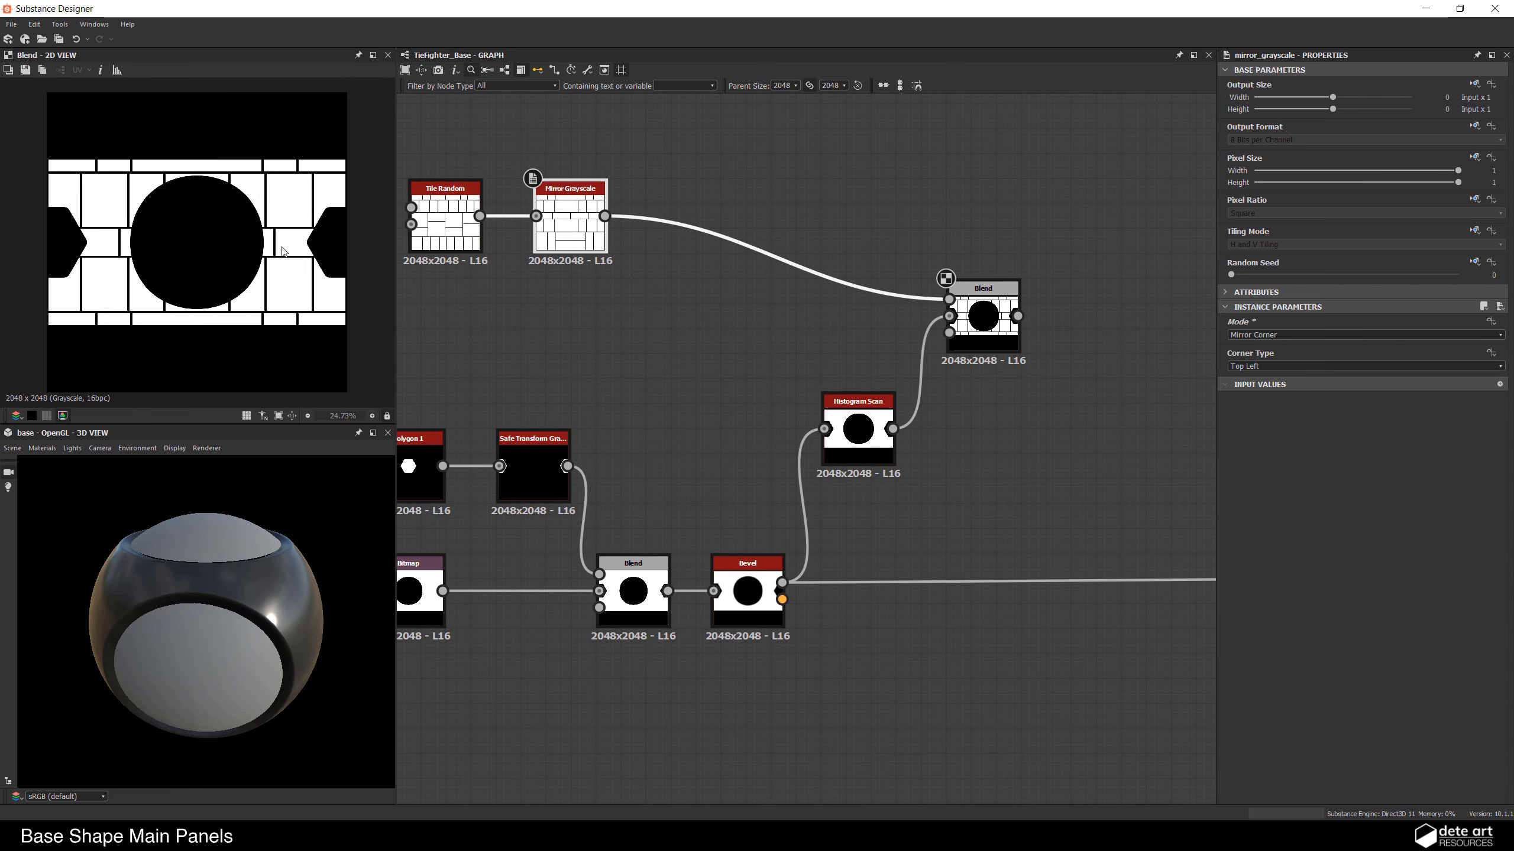
scroll(280, 245, up, 1)
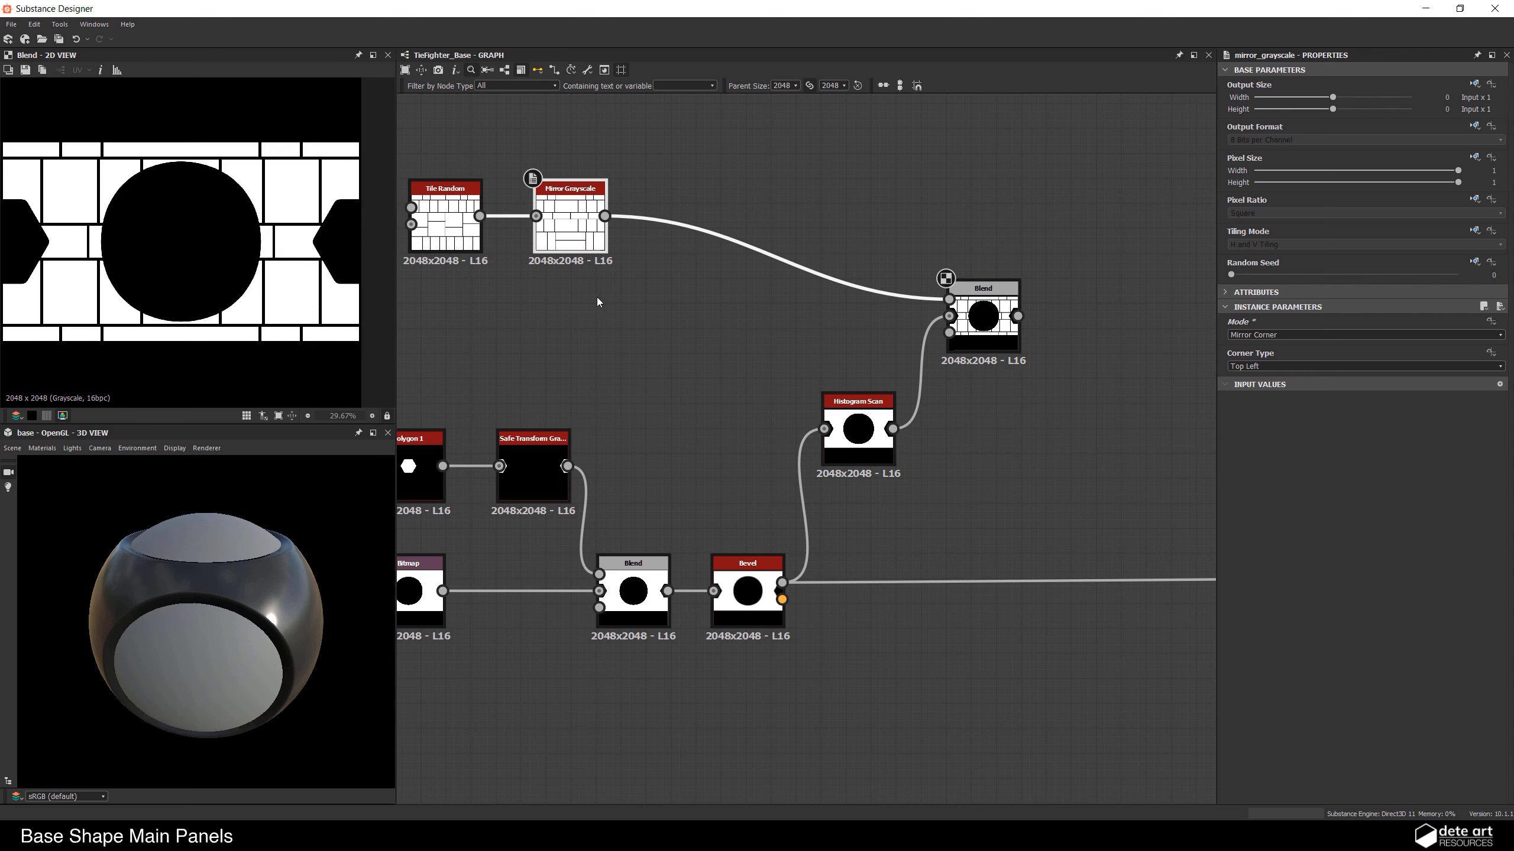
Step: Add a Bevel node after the Multiply Blend that masks the panel pattern
middle_drag(672, 346, 471, 325)
click(778, 303)
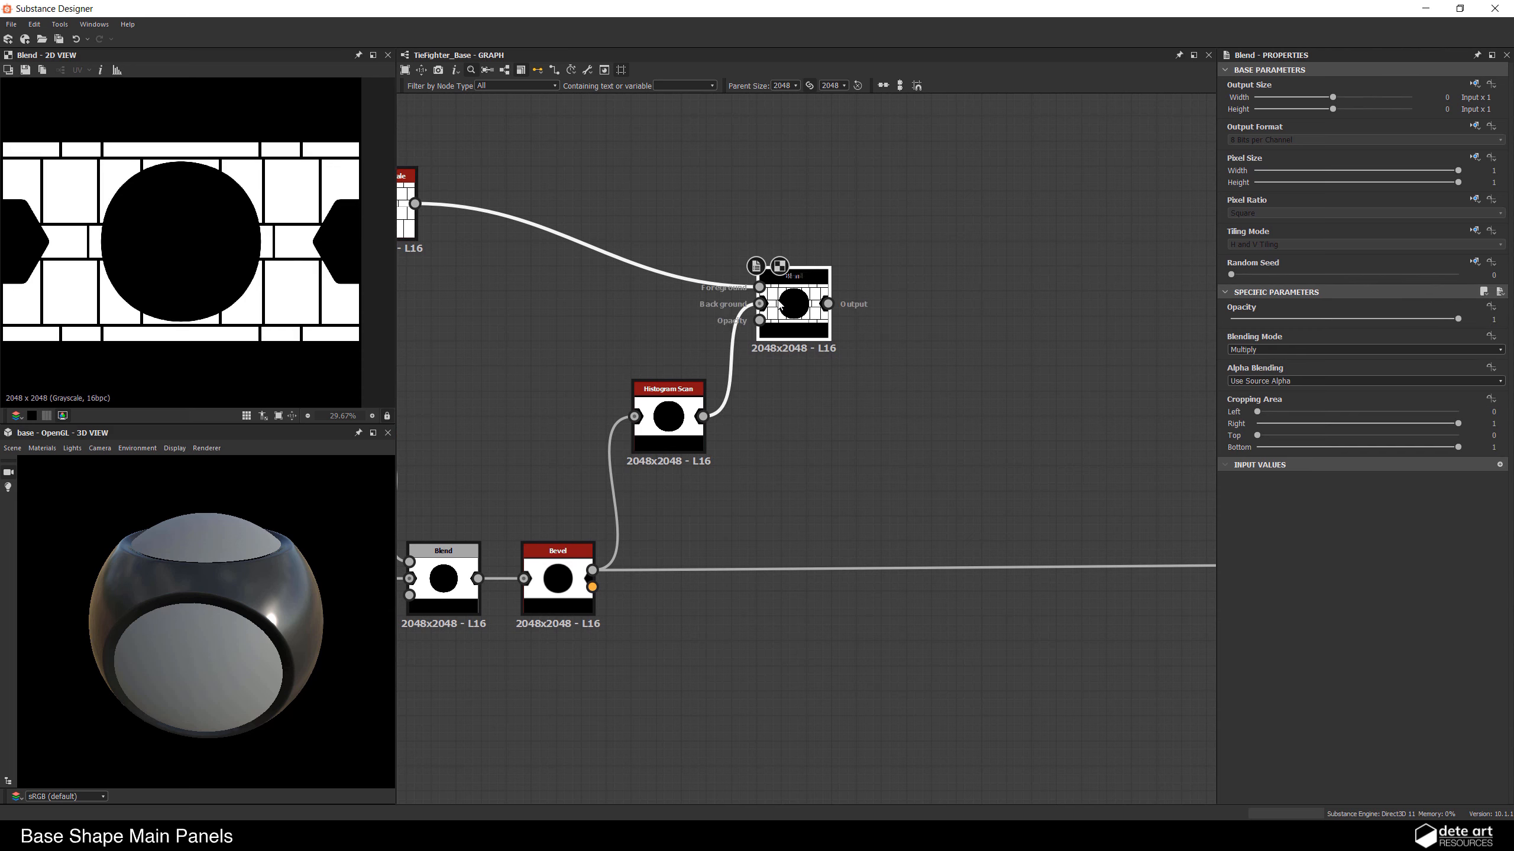
key(space)
text(be)
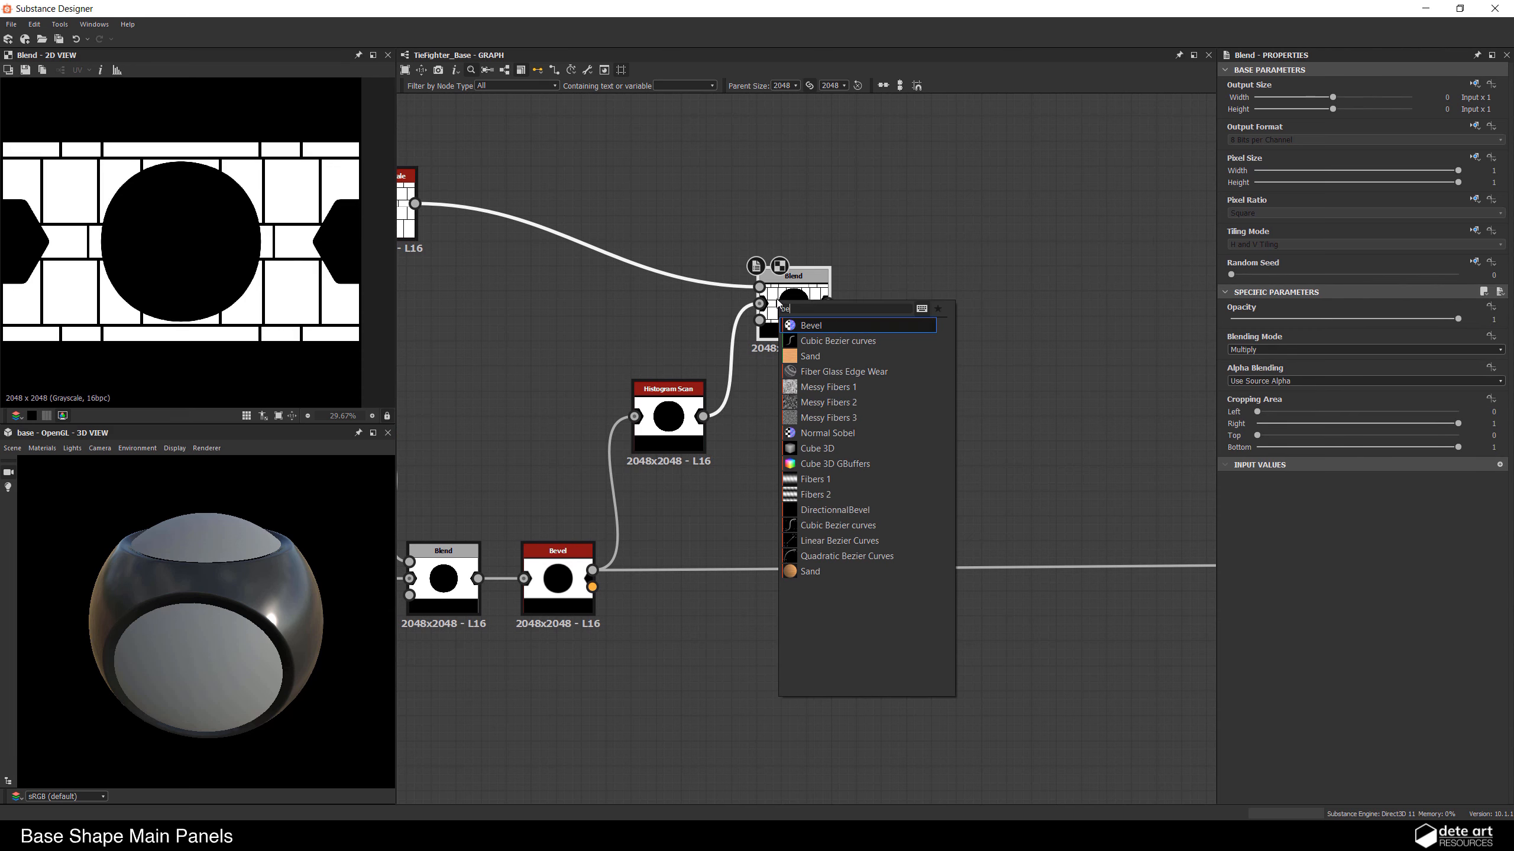
click(816, 326)
middle_drag(842, 320, 795, 391)
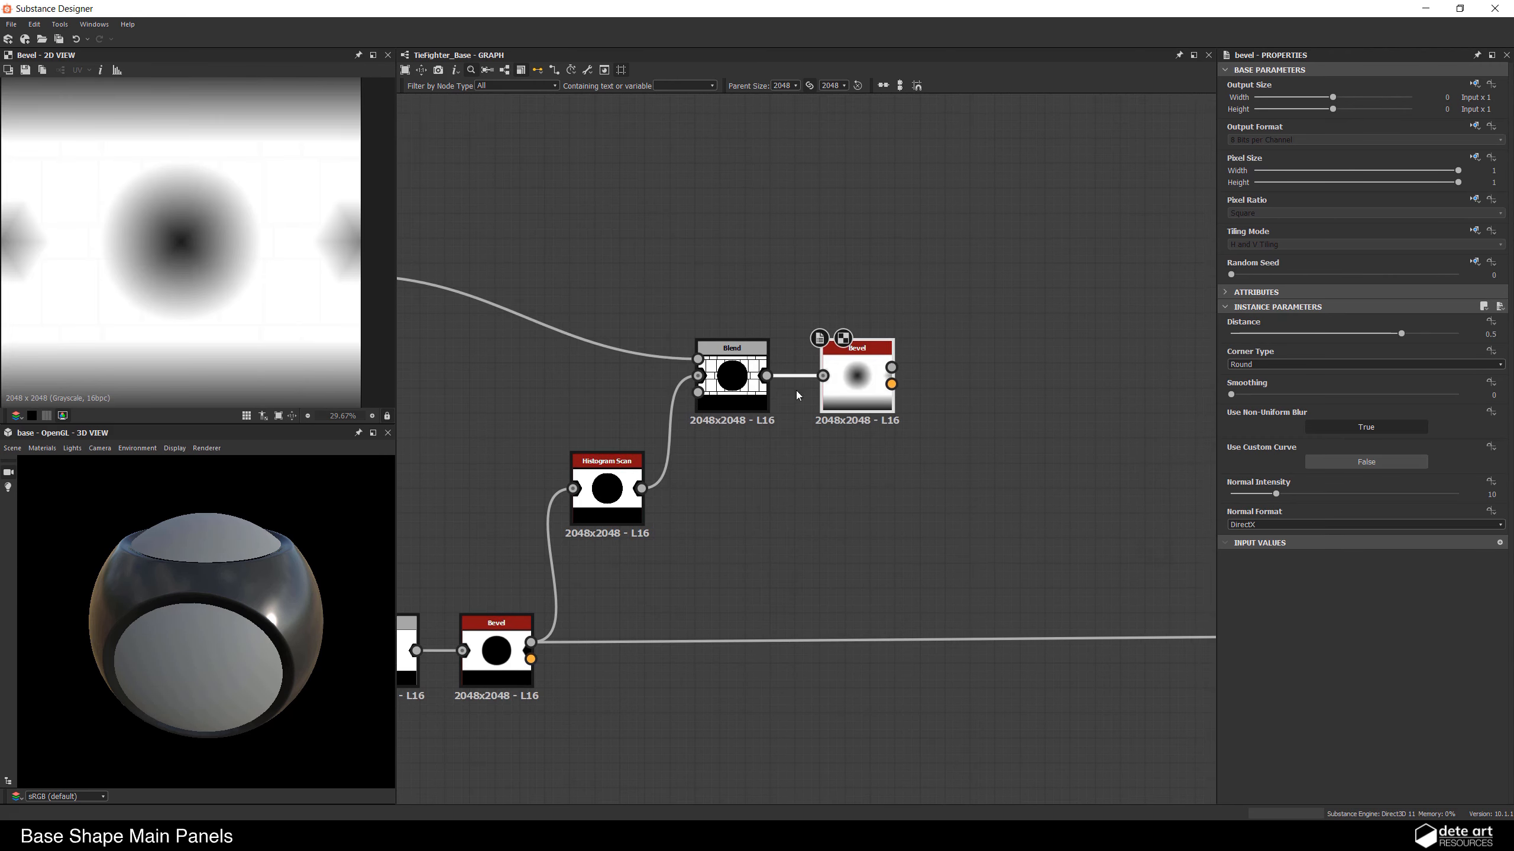
scroll(796, 391, up, 3)
scroll(796, 391, up, 2)
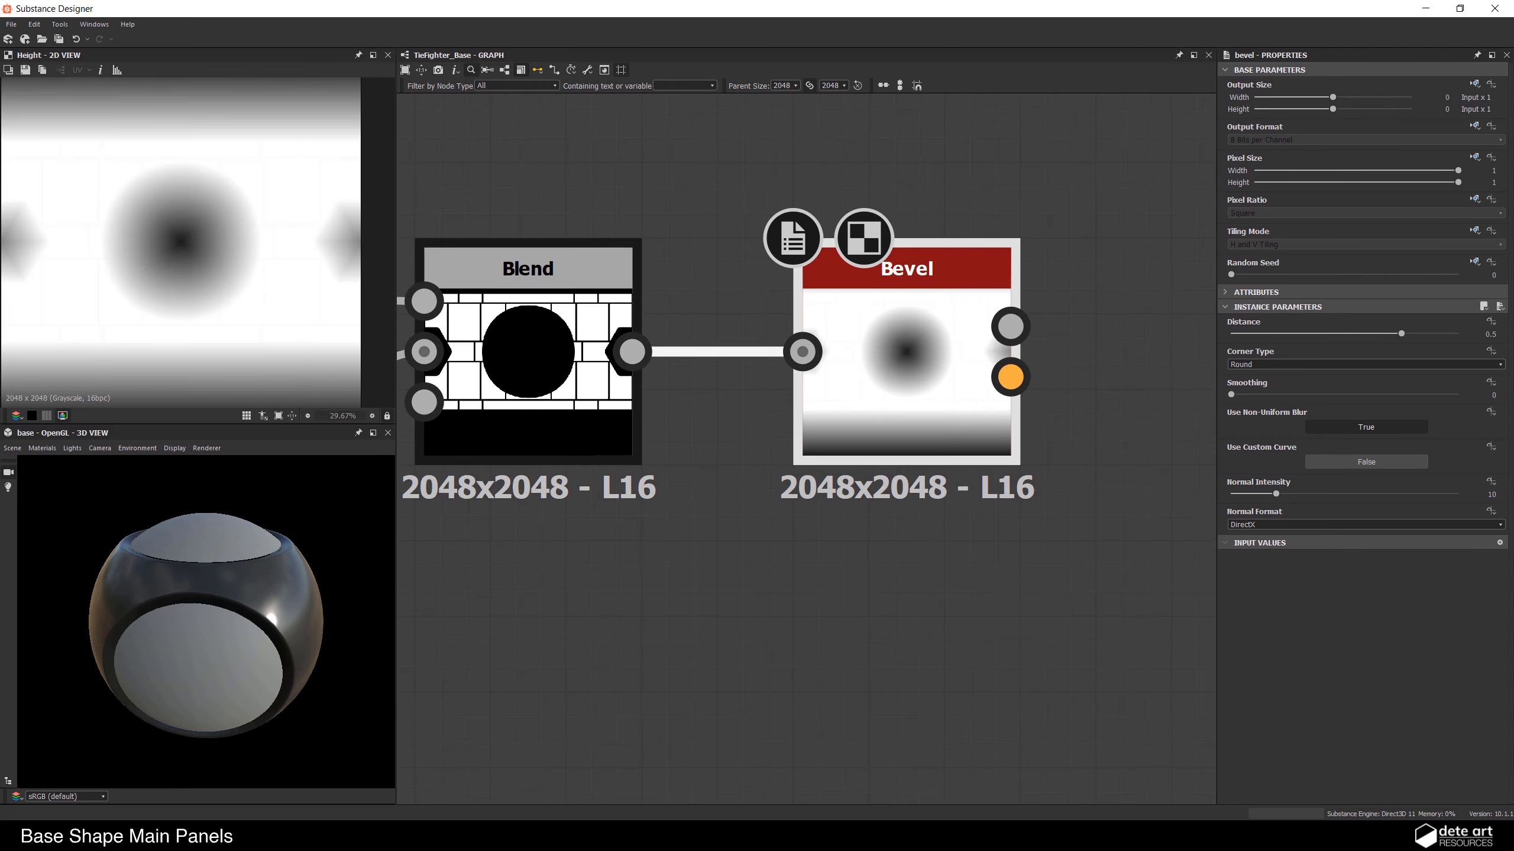
Step: Set the Bevel node's Distance to -0.05
drag(1401, 334, 1344, 335)
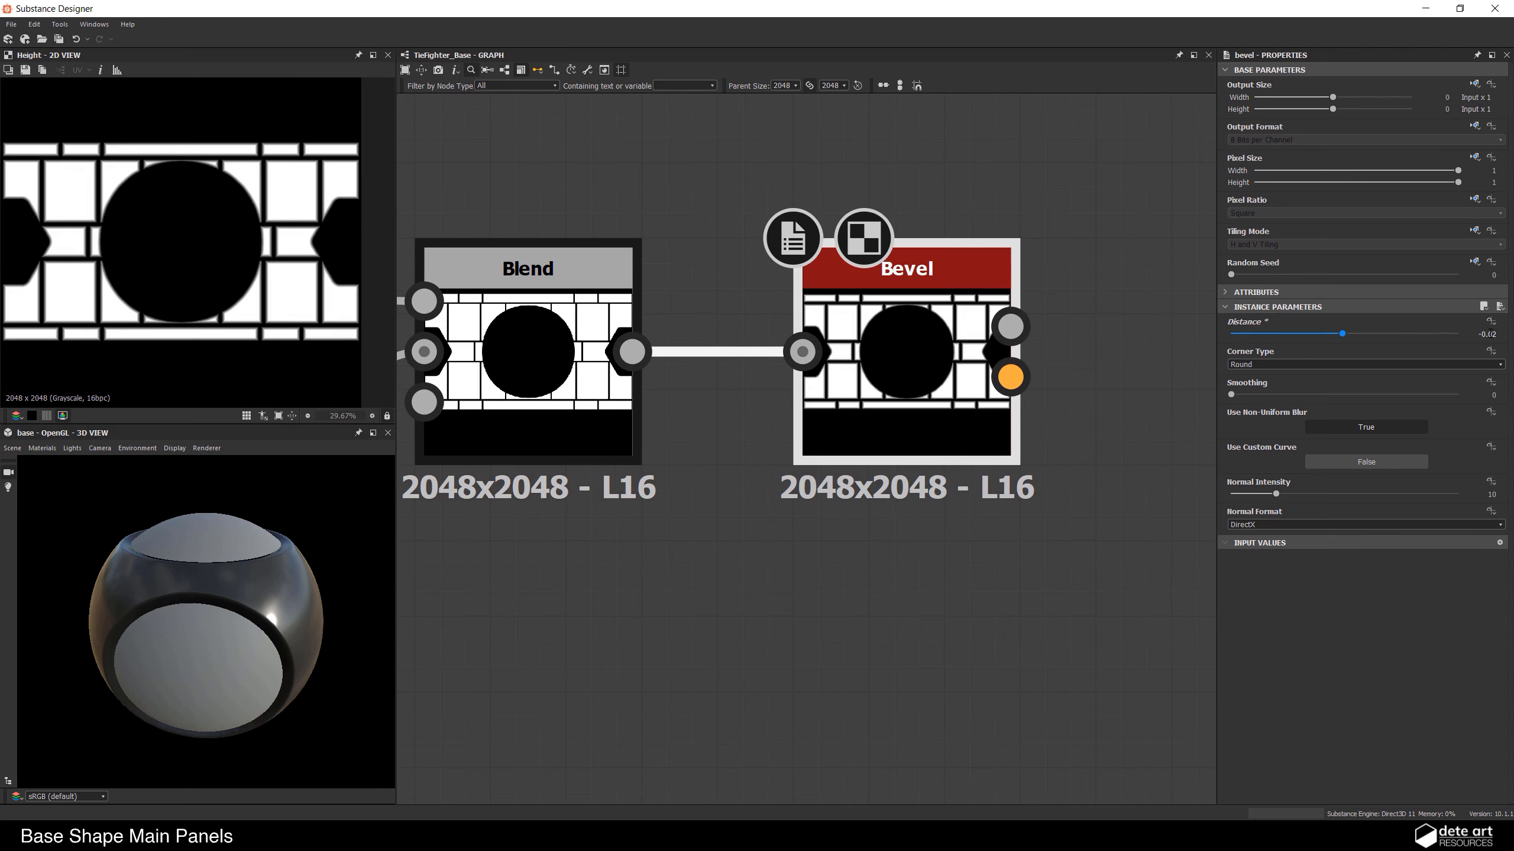
click(1495, 334)
key(Return)
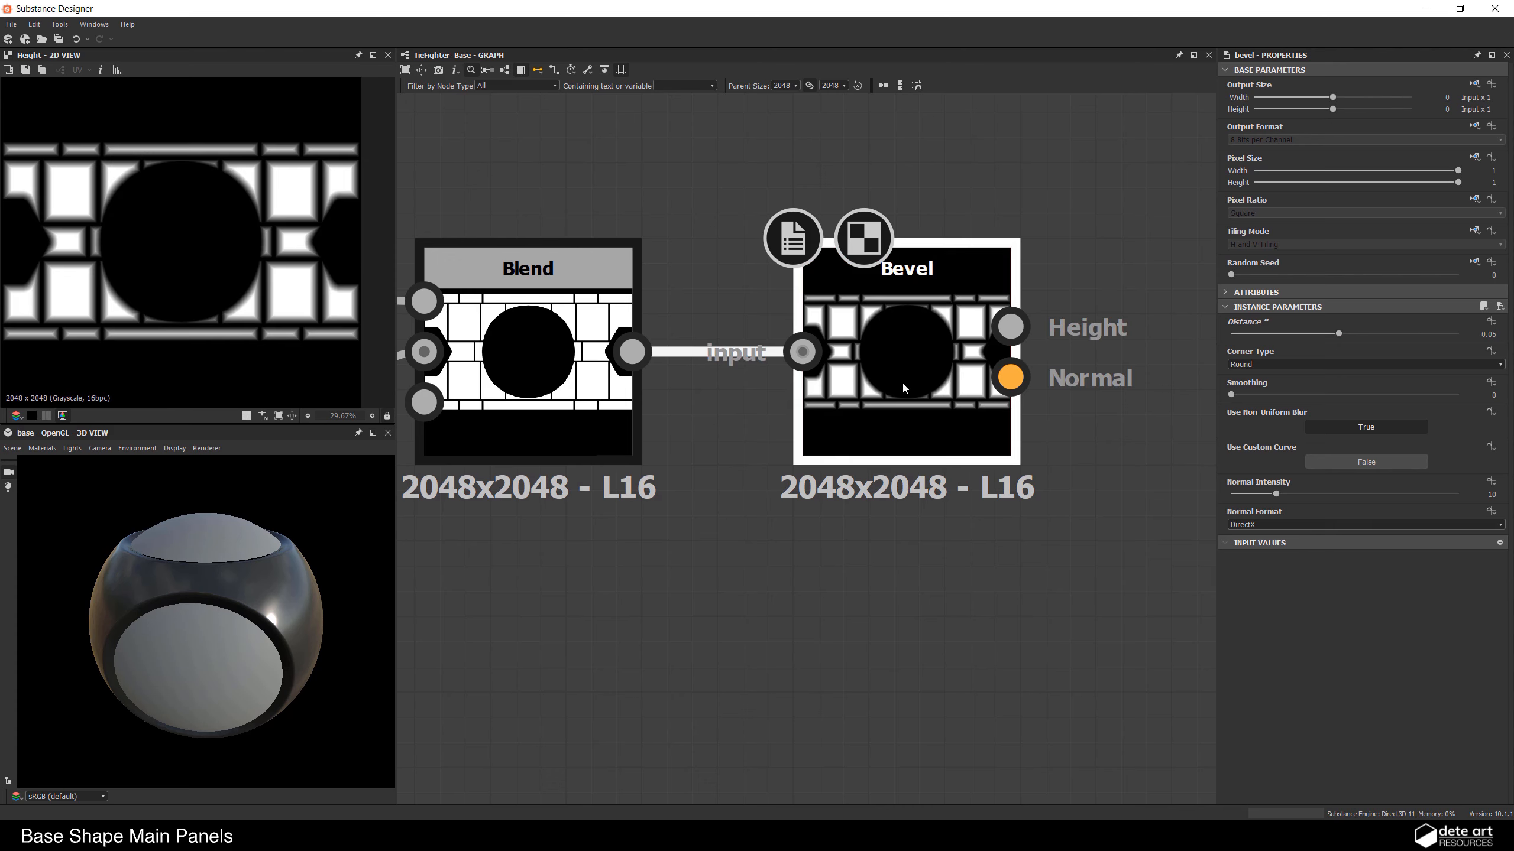
Step: Set the Bevel Smoothing to 0.36 and inspect the softened panel edges in the 2D view
middle_drag(903, 387, 879, 387)
click(1488, 393)
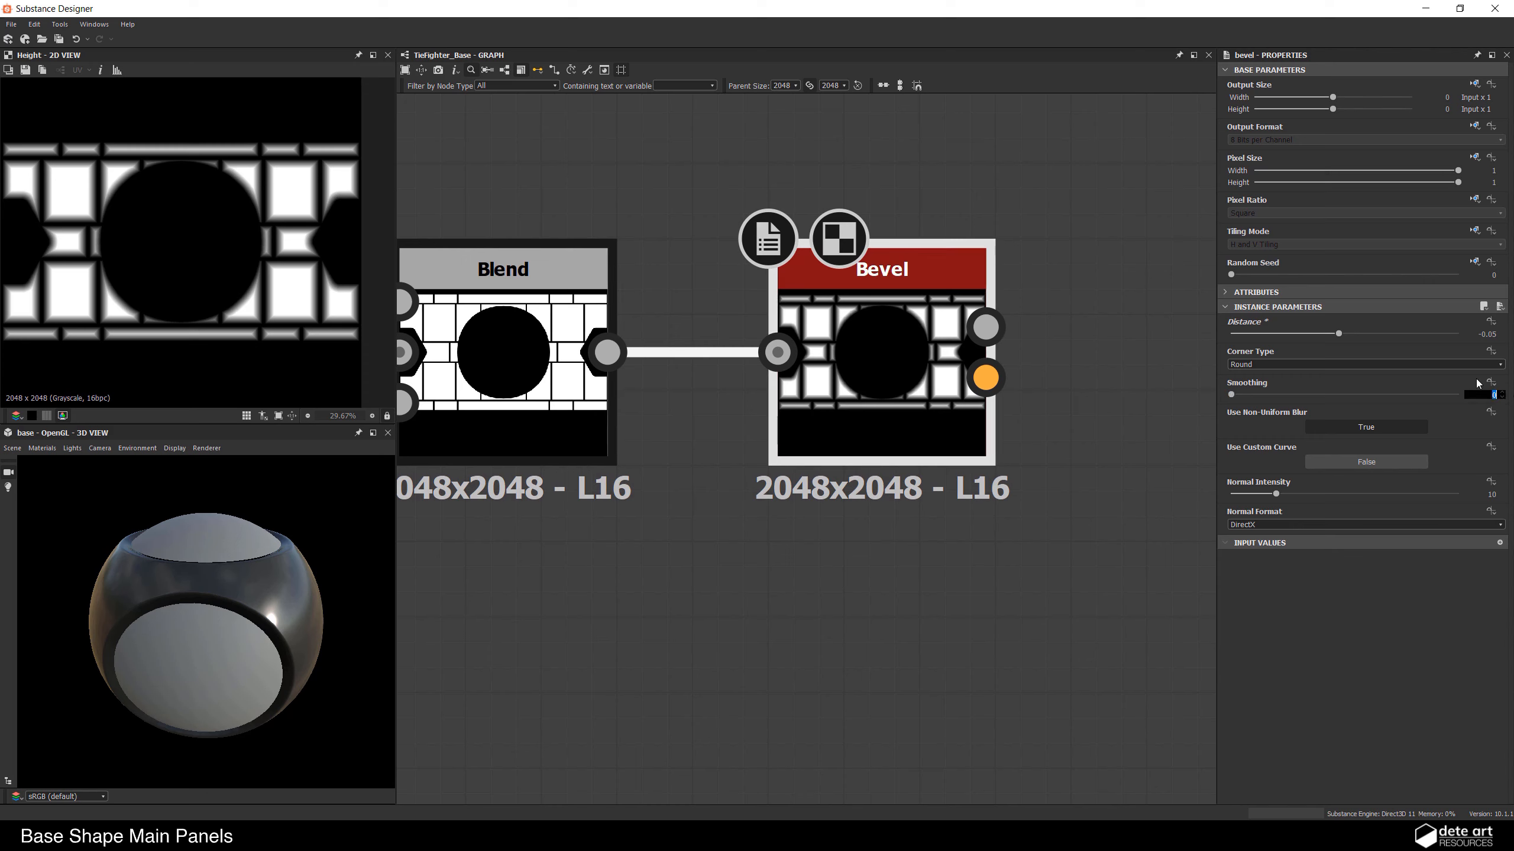
key(Return)
scroll(322, 301, up, 8)
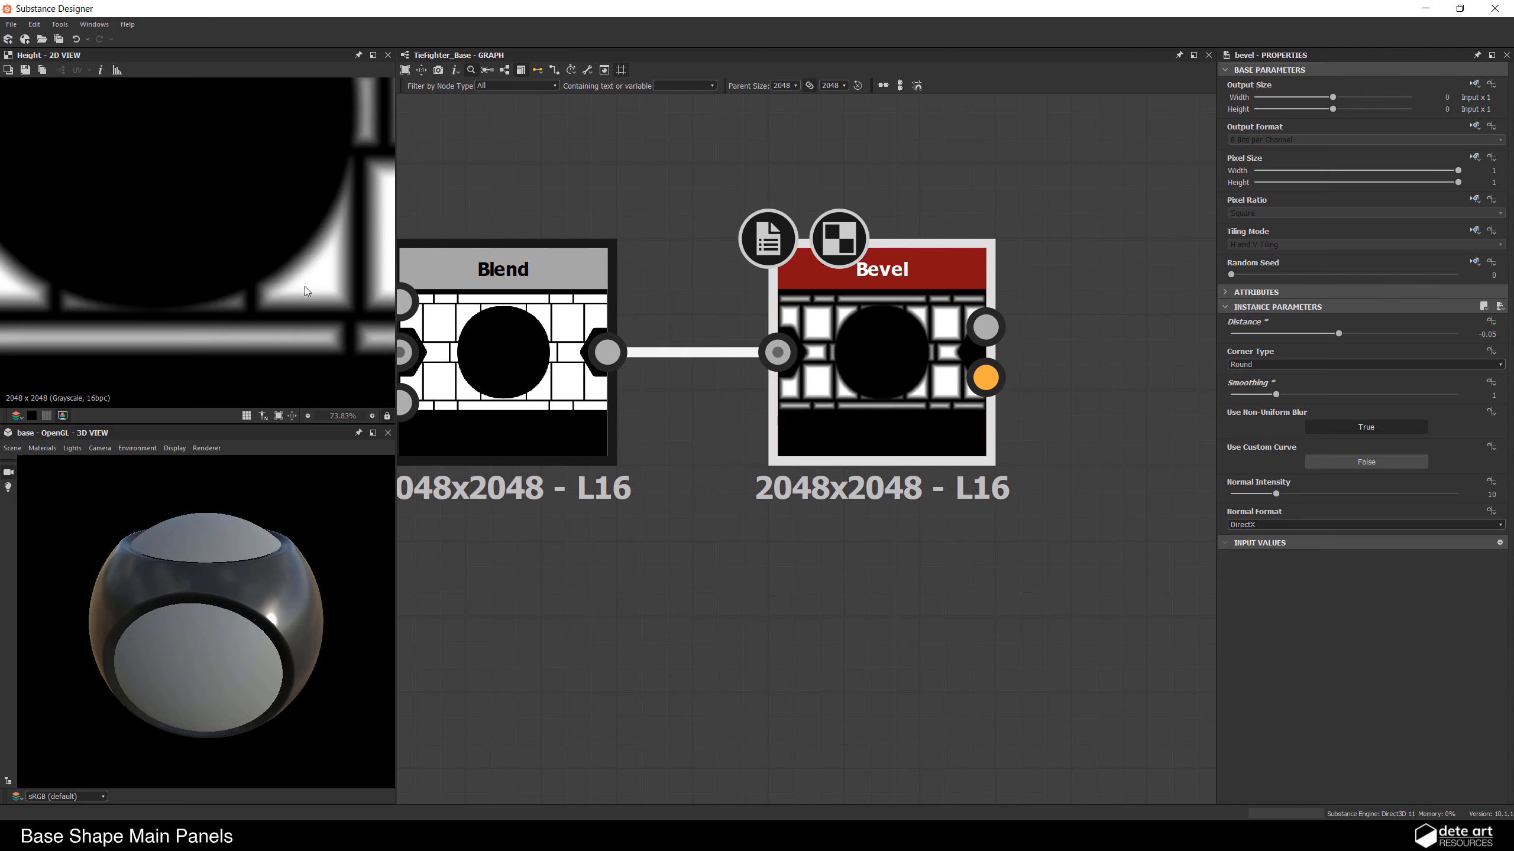
middle_drag(320, 297, 285, 298)
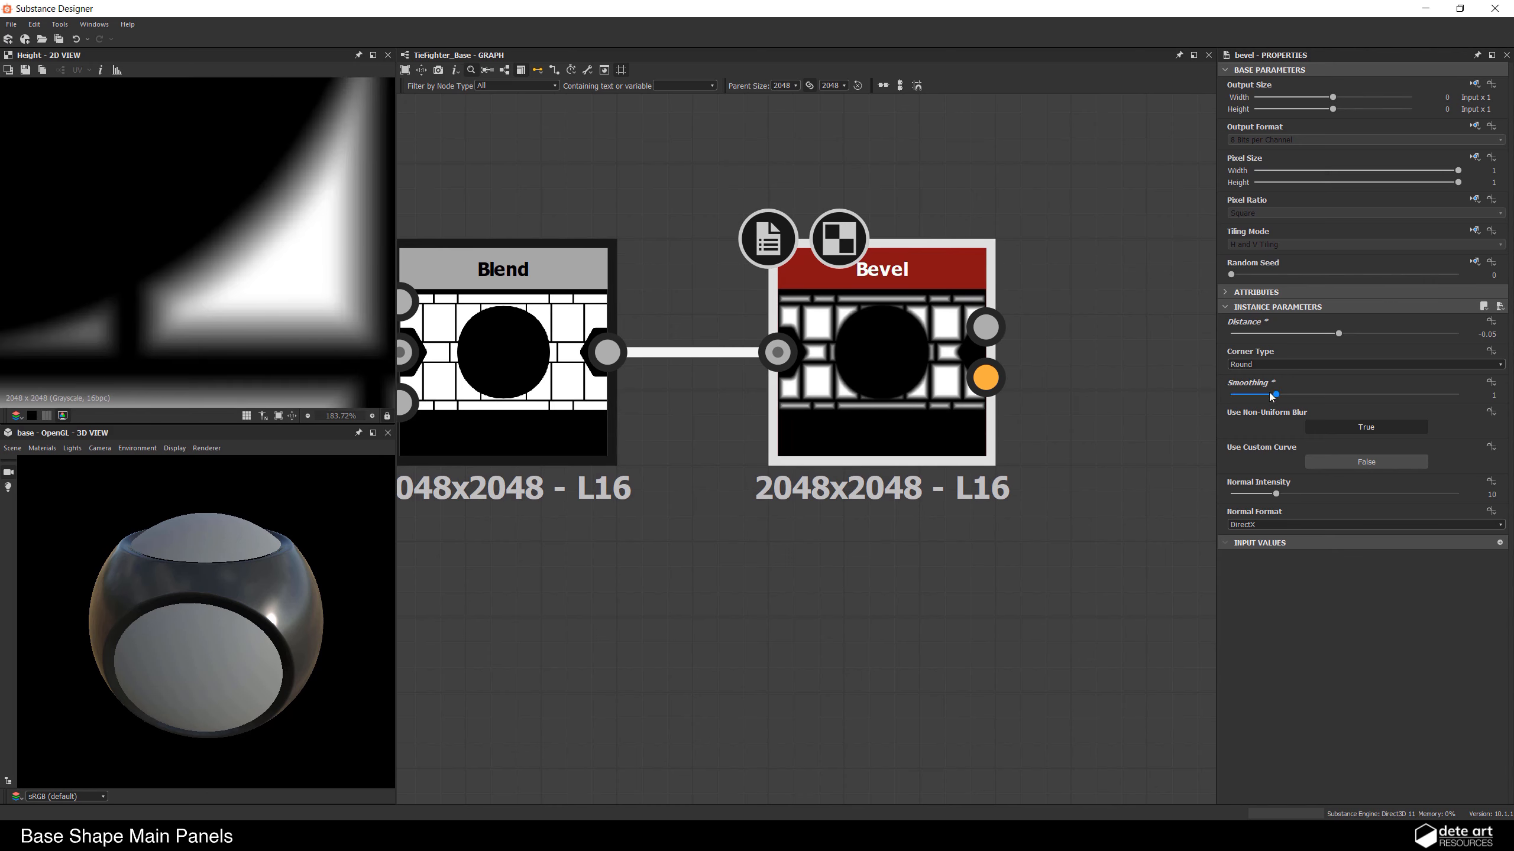
drag(1272, 397, 1253, 396)
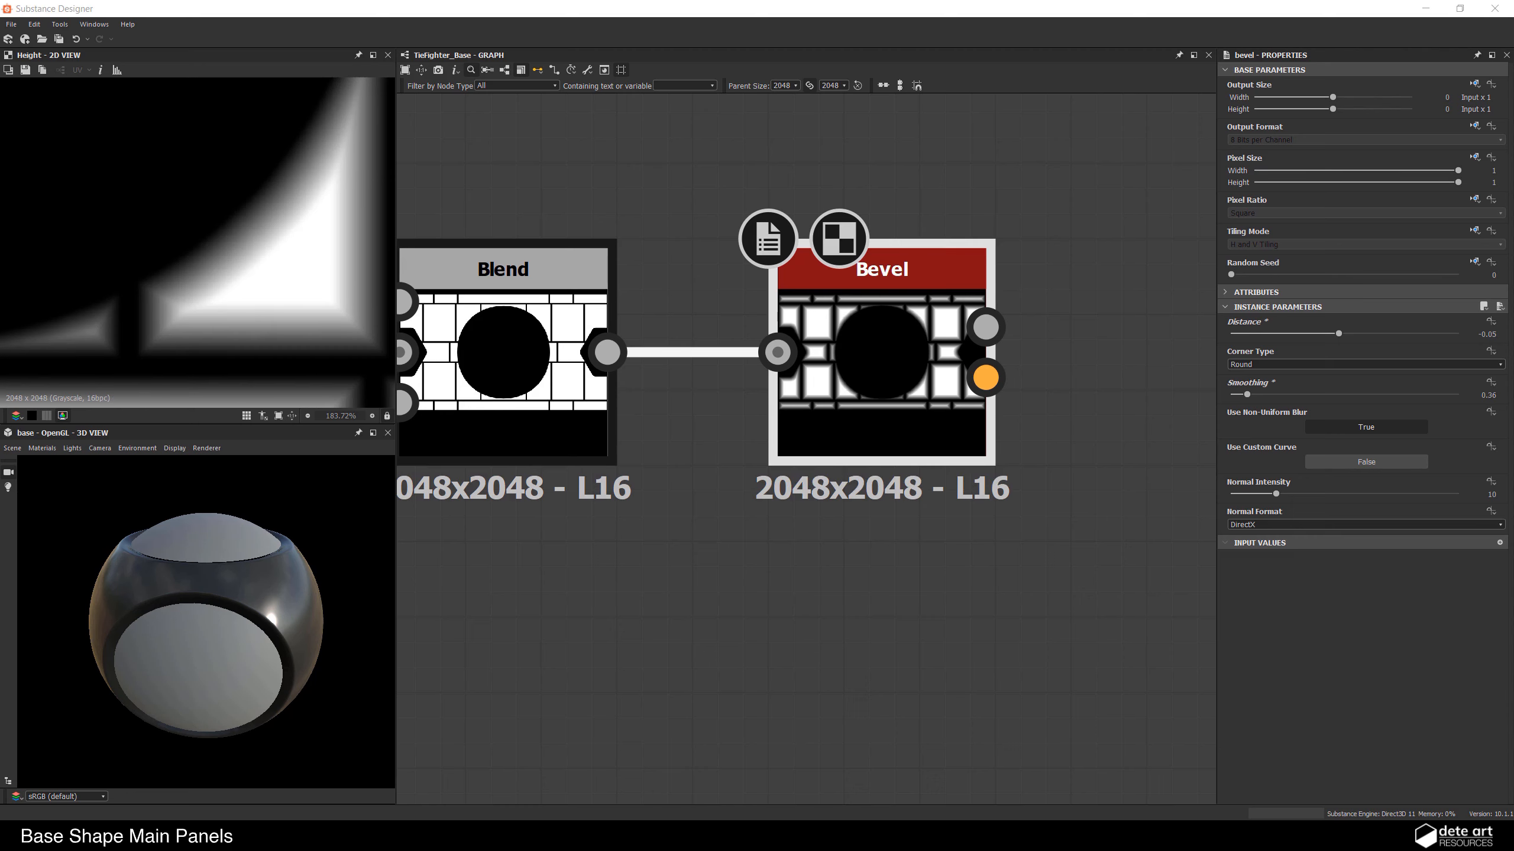
scroll(303, 253, down, 10)
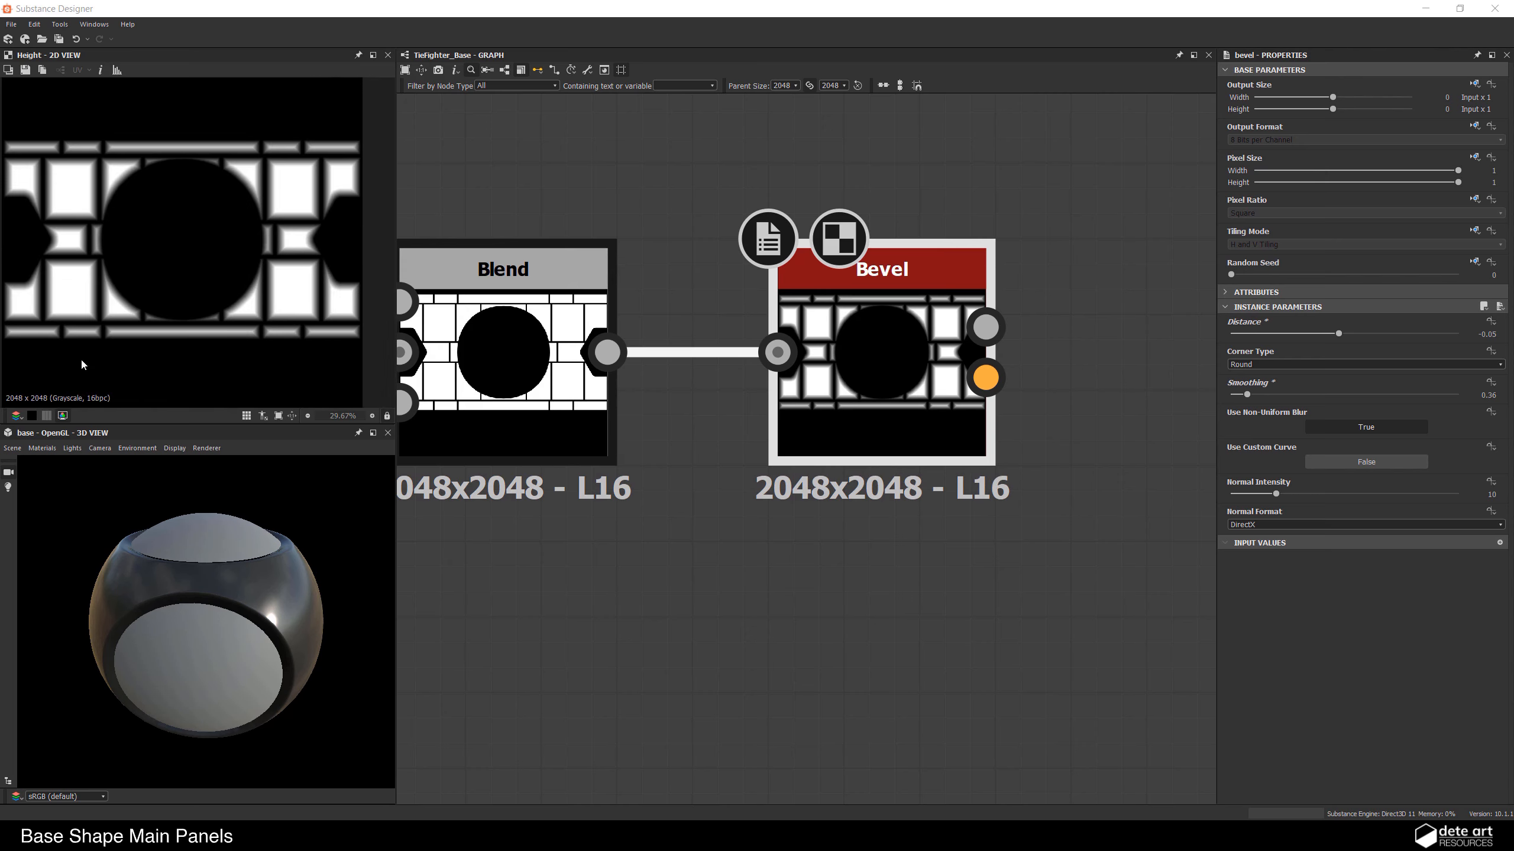
Step: Inspect the 3D model and compare the Blend and Bevel outputs up close in the 2D view
middle_drag(973, 511, 894, 519)
drag(229, 609, 122, 573)
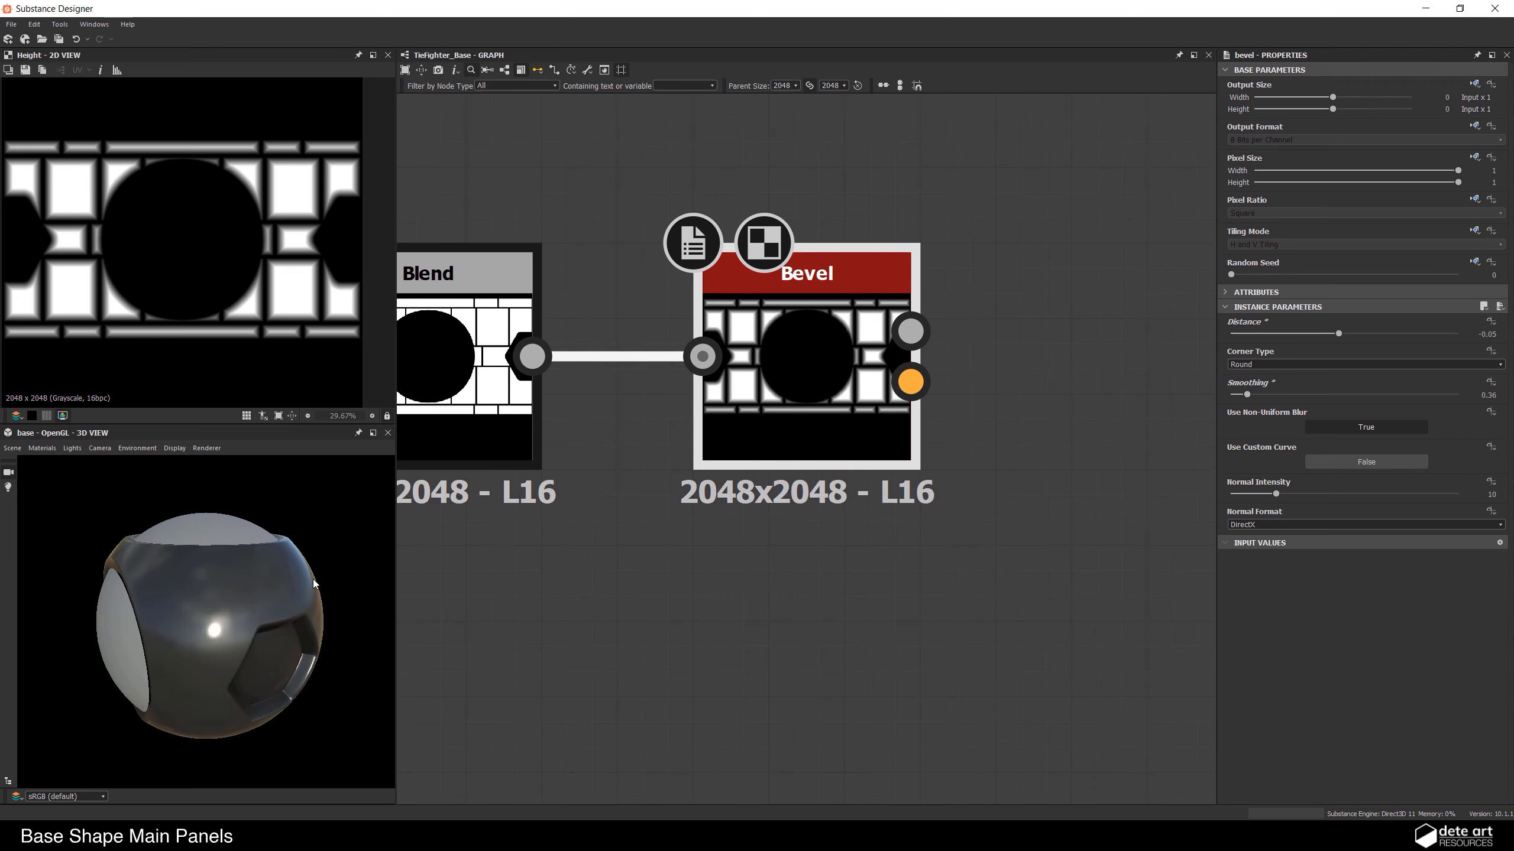
middle_drag(852, 531, 774, 518)
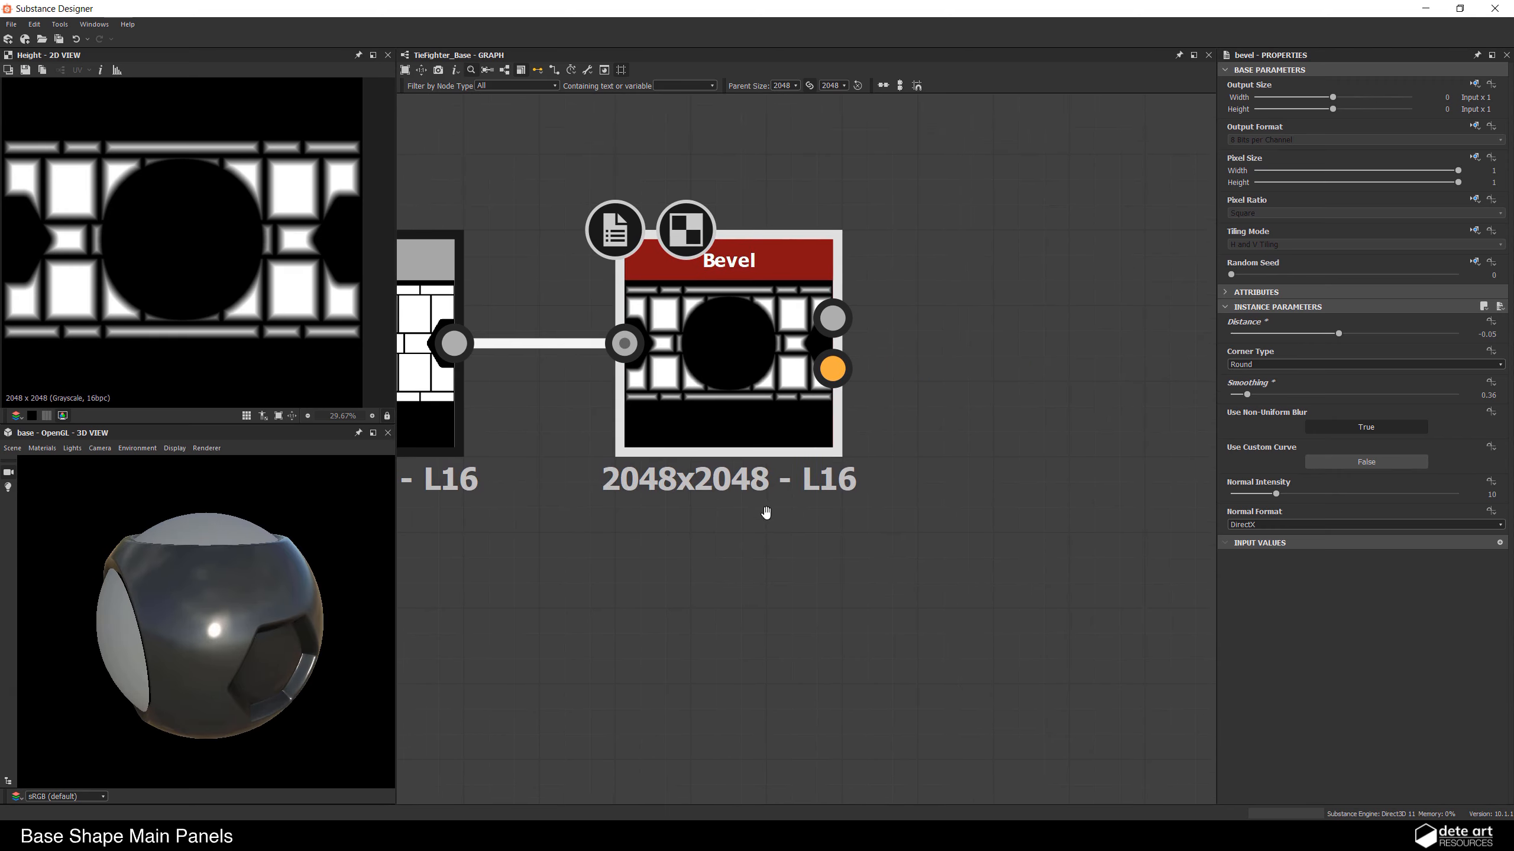
click(694, 348)
scroll(307, 338, up, 5)
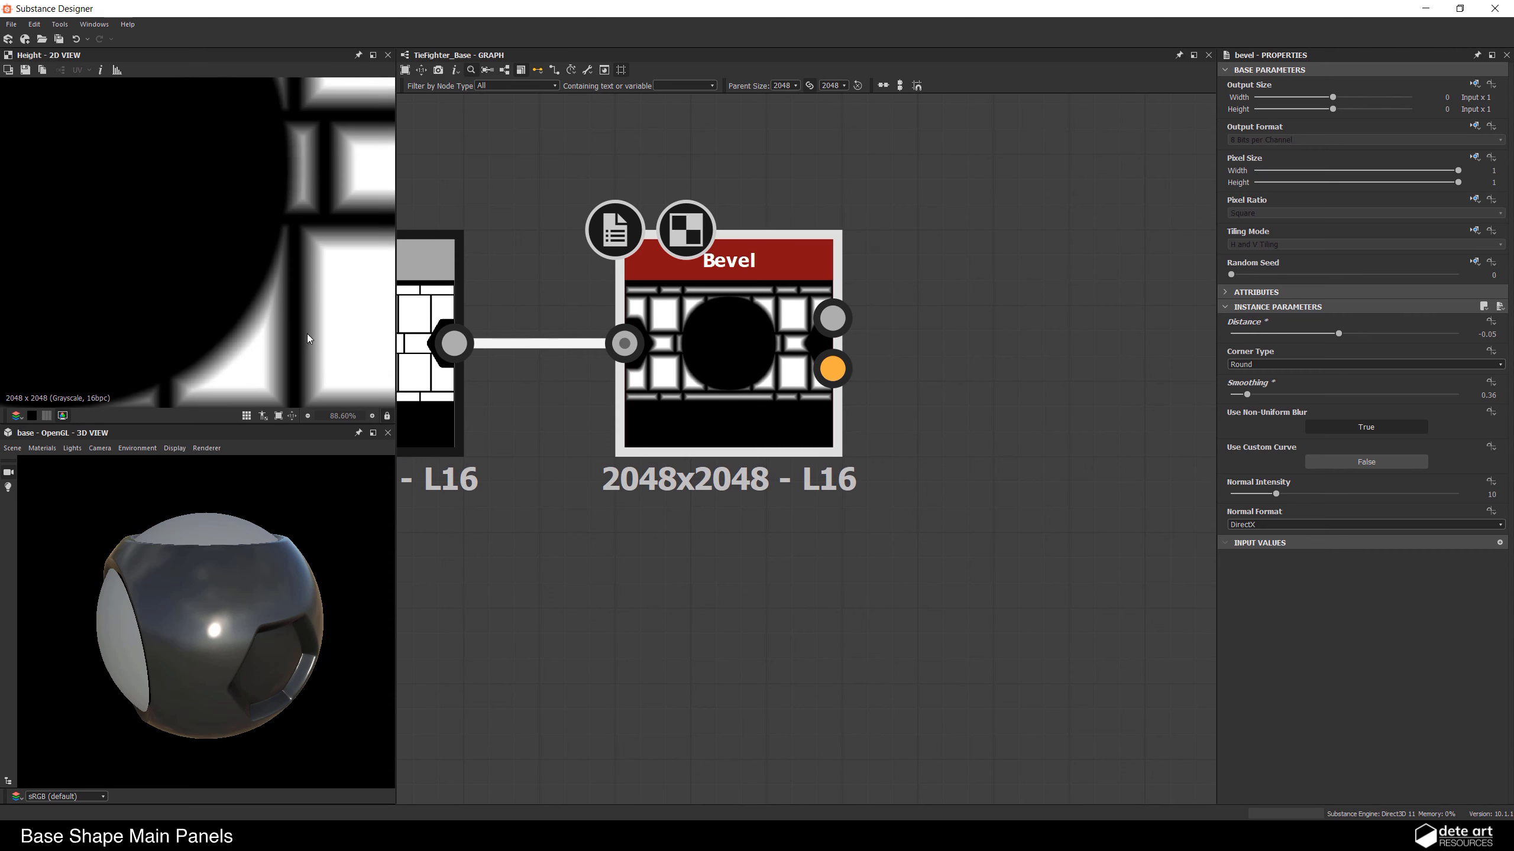
middle_drag(487, 457, 954, 303)
scroll(855, 339, down, 1)
middle_drag(822, 263, 592, 304)
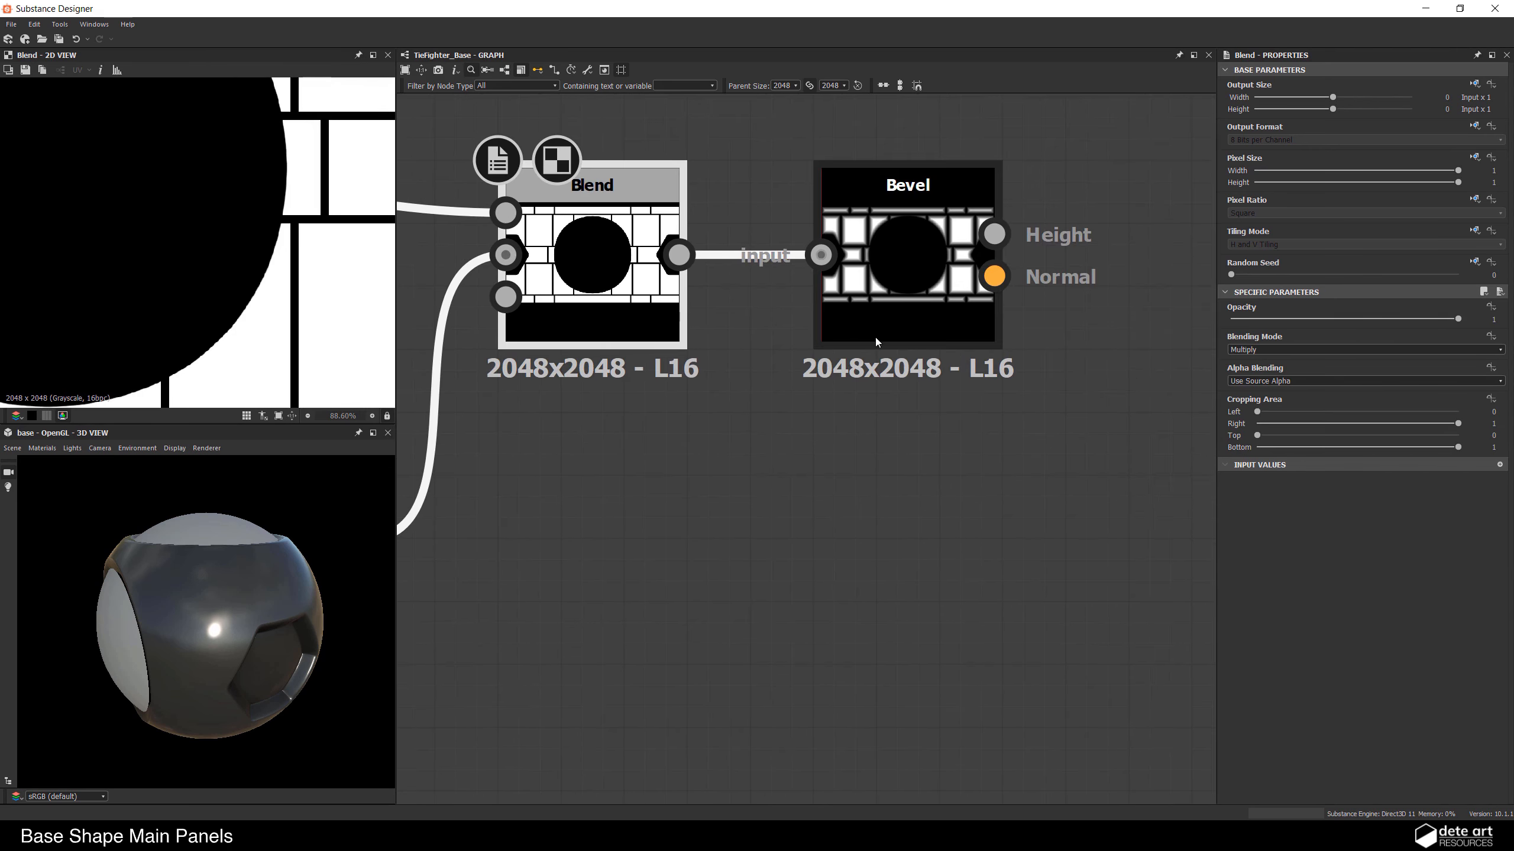
middle_drag(885, 300, 840, 557)
middle_drag(829, 340, 890, 547)
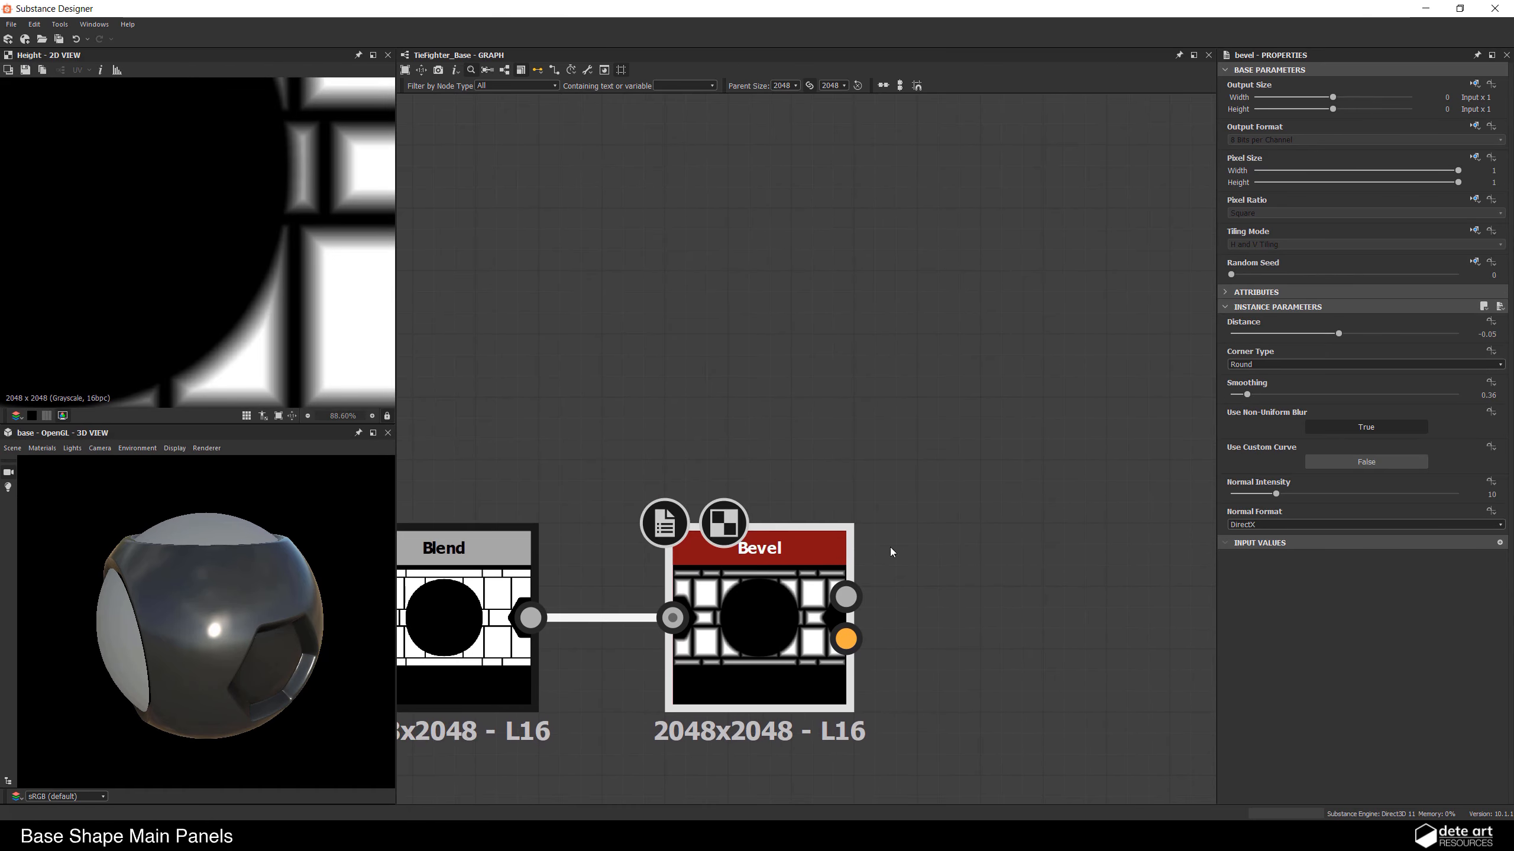
scroll(777, 420, down, 2)
middle_drag(715, 303, 784, 398)
click(780, 393)
key(space)
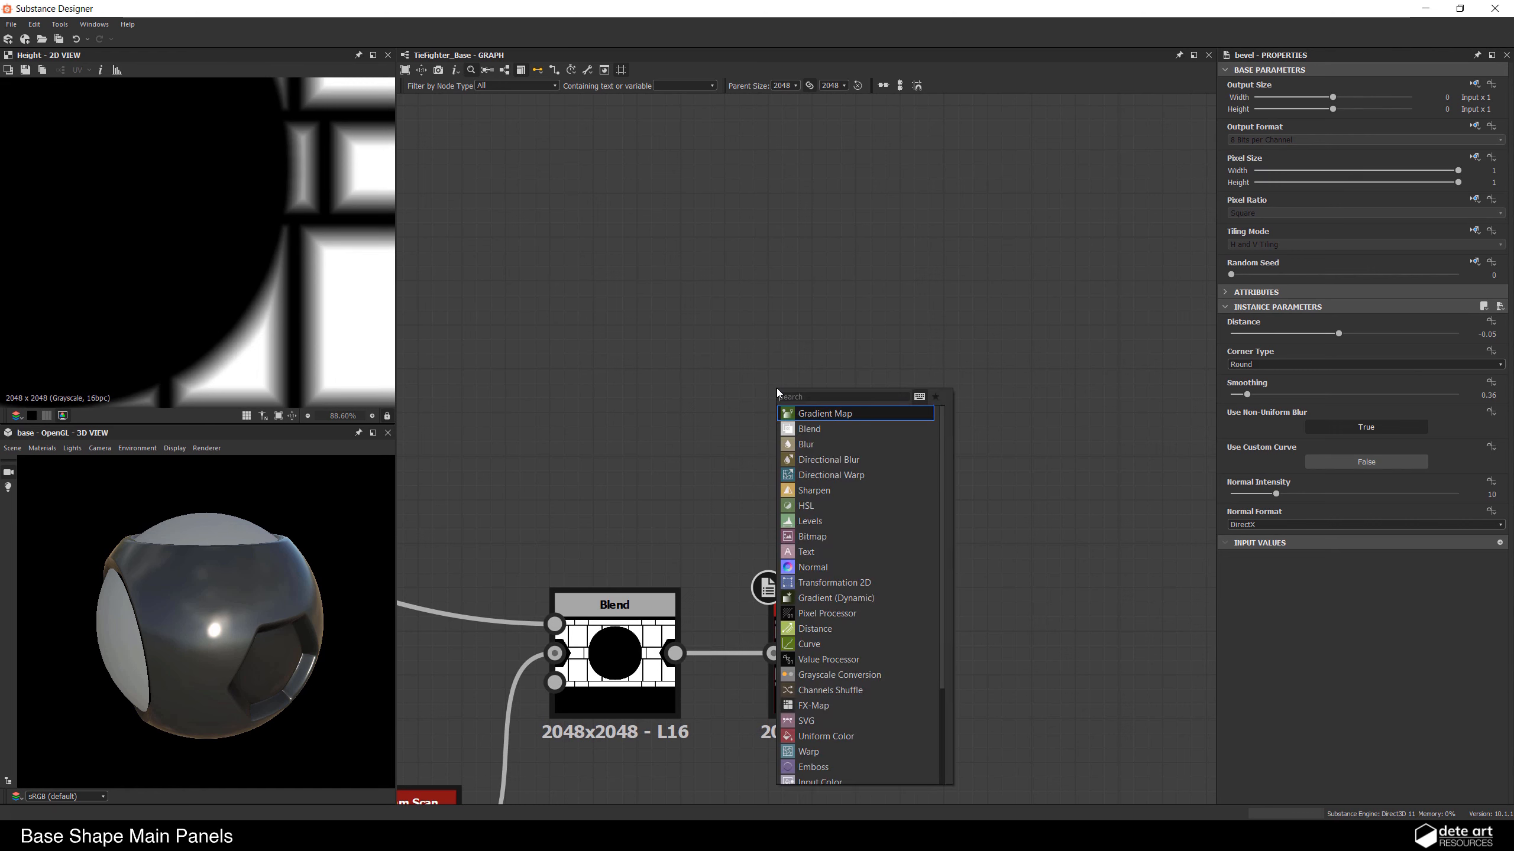
click(741, 515)
Step: Connect the Bevel's Height output to the Histogram Range input and check the panels on the 3D model
scroll(741, 515, down, 2)
middle_drag(742, 515, 560, 304)
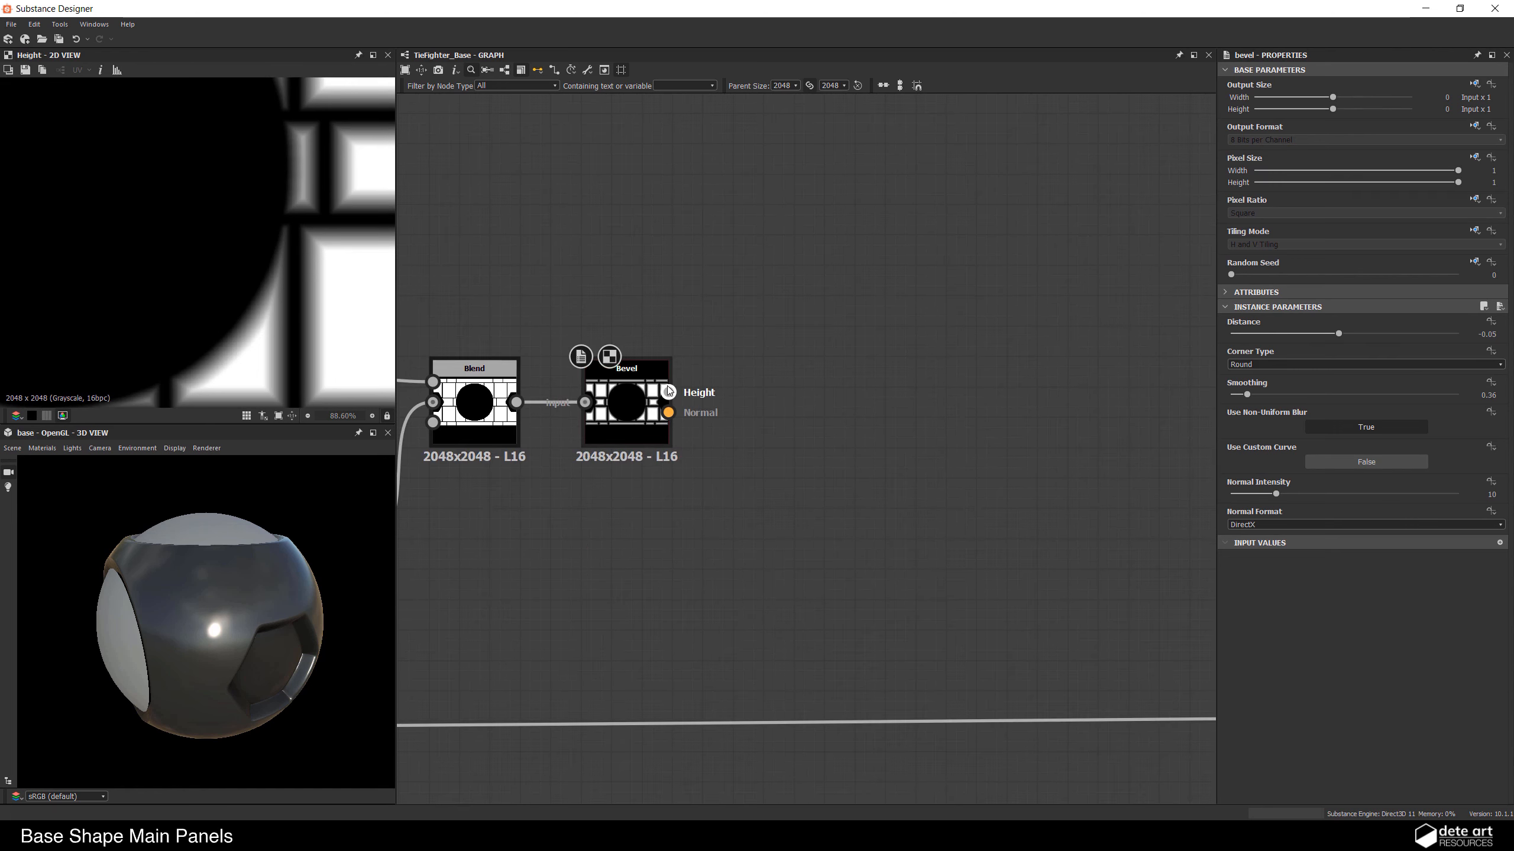
click(669, 393)
scroll(899, 578, down, 3)
middle_drag(1013, 668, 511, 644)
scroll(510, 644, down, 2)
click(890, 615)
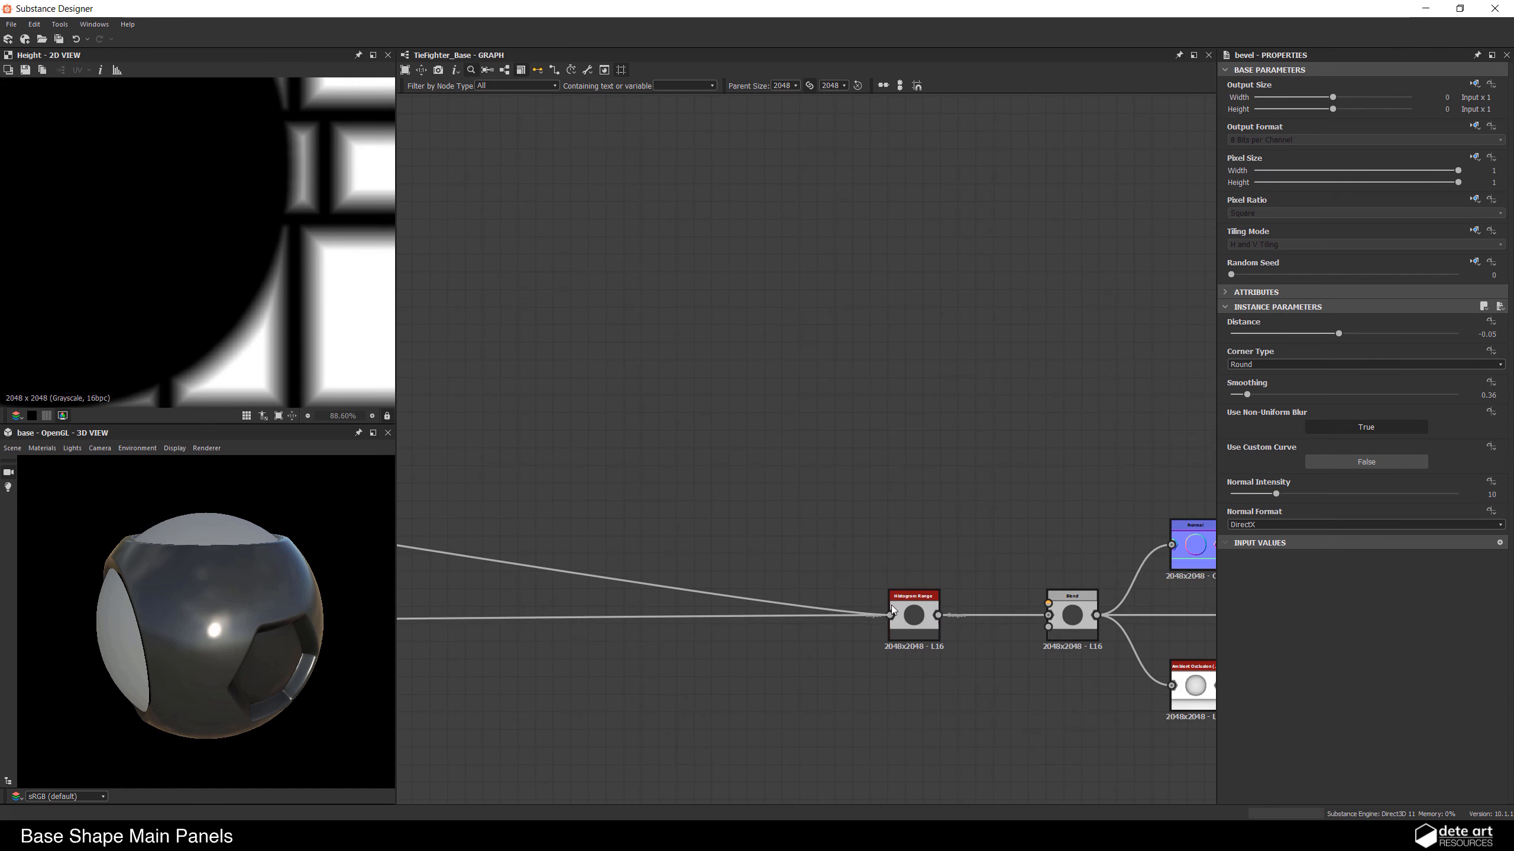
drag(176, 576, 98, 591)
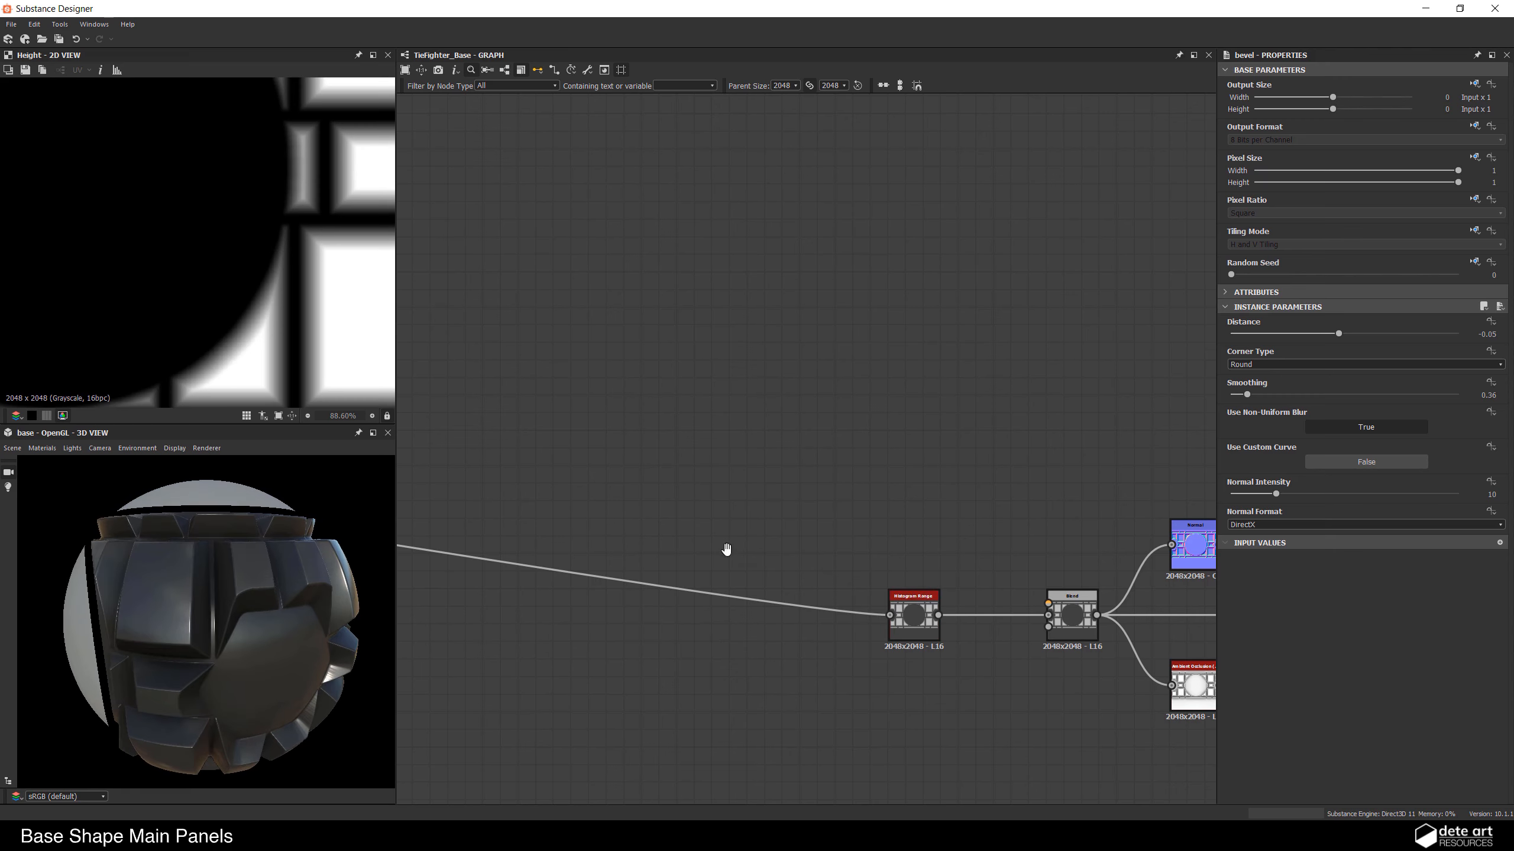
Step: Lower the Histogram Range node's Range to 0.14 and check the panel depth on the 3D model
middle_drag(727, 547, 662, 454)
right_click(738, 602)
key(Escape)
click(848, 525)
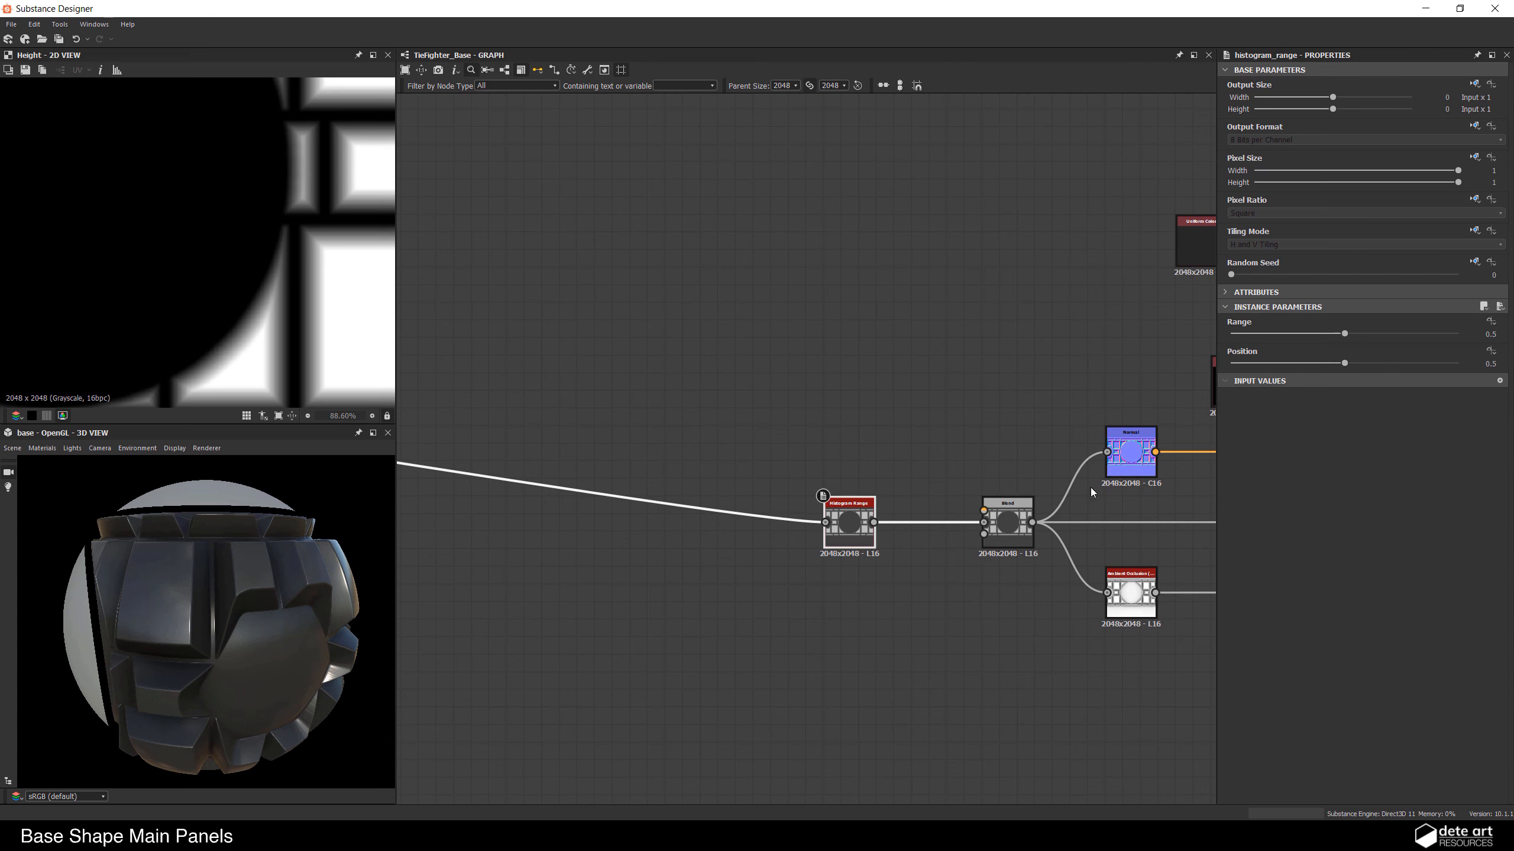
drag(1280, 334, 1256, 334)
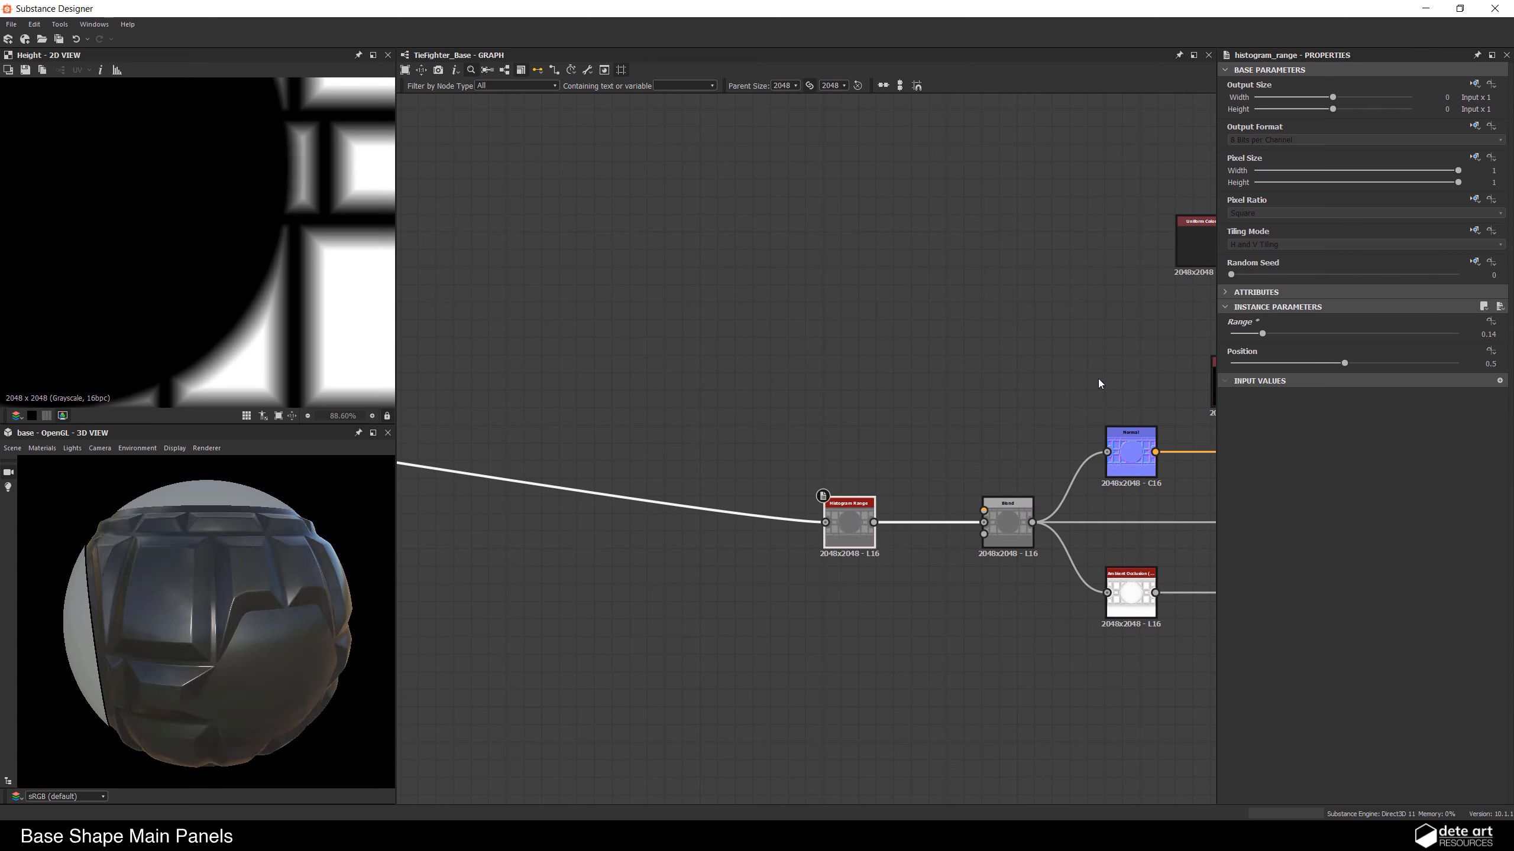
drag(208, 596, 530, 530)
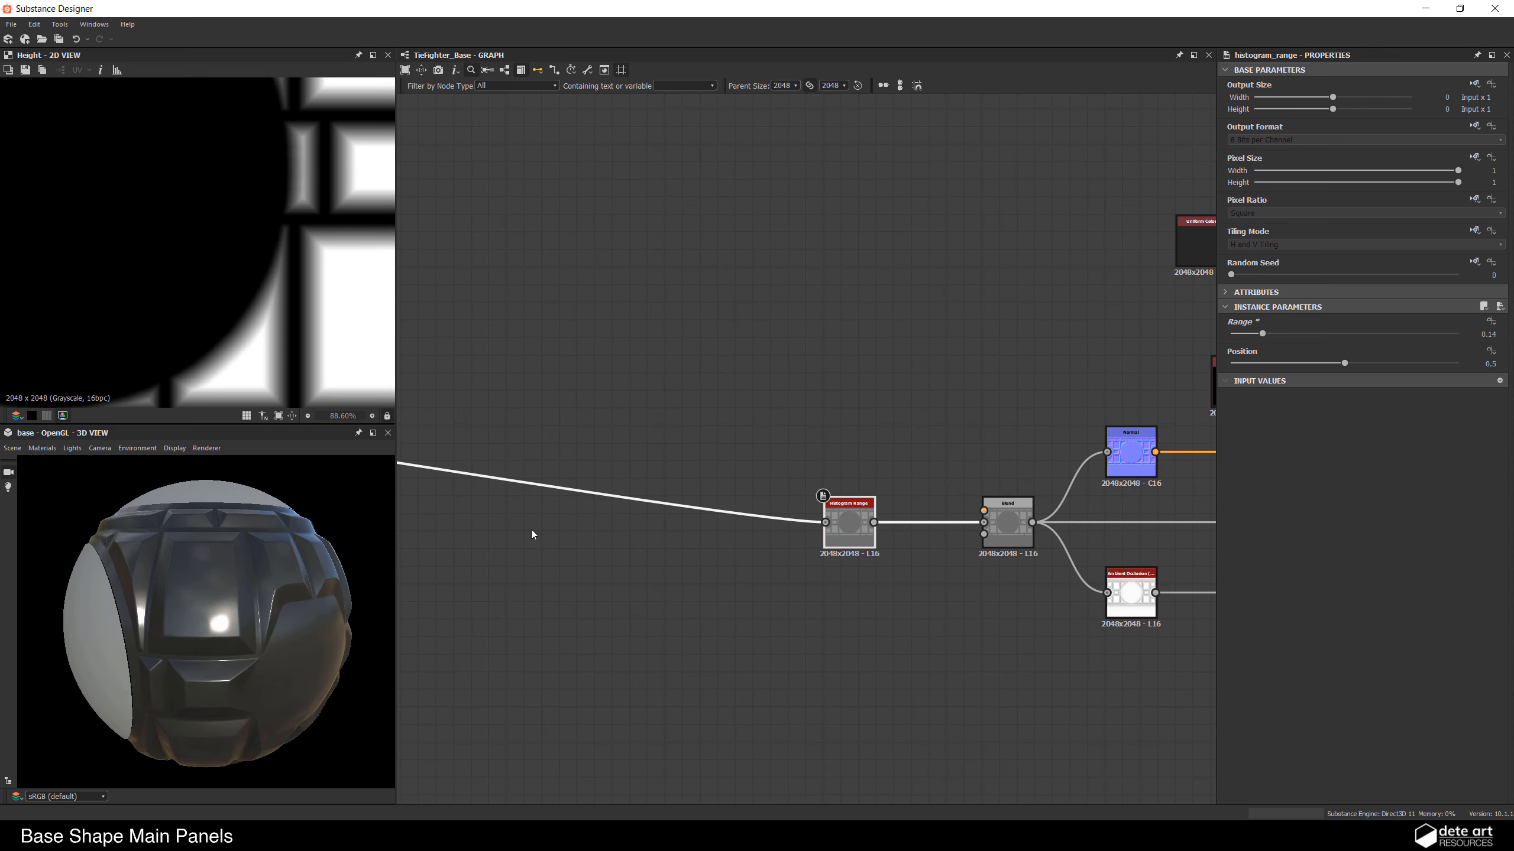
Step: Add a Tile Sampler node in the empty graph area above the Bevel node
middle_drag(530, 530, 1020, 547)
scroll(743, 336, up, 2)
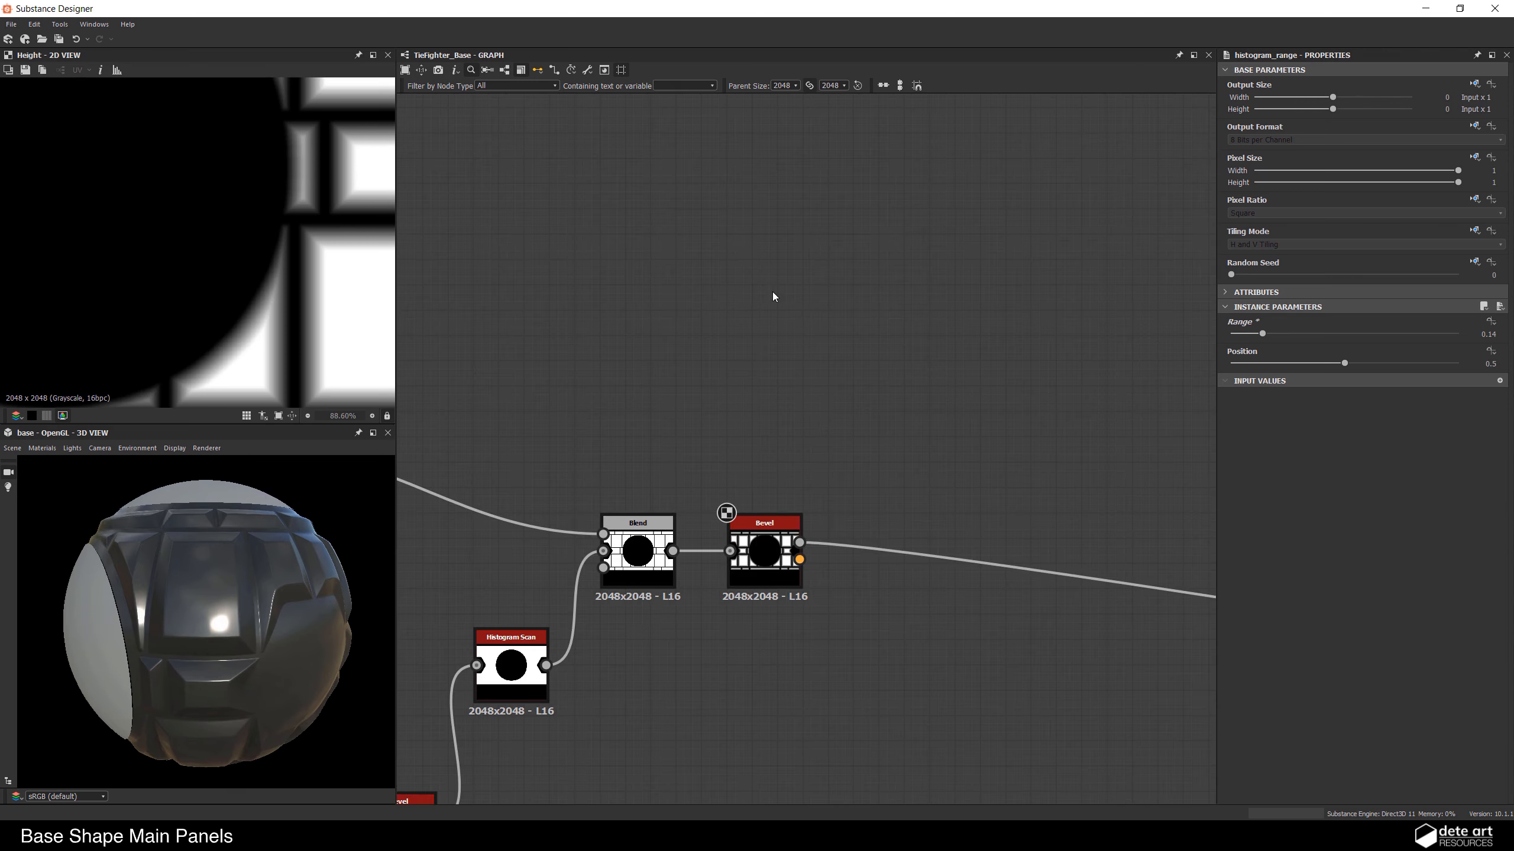
middle_drag(773, 298, 734, 350)
key(space)
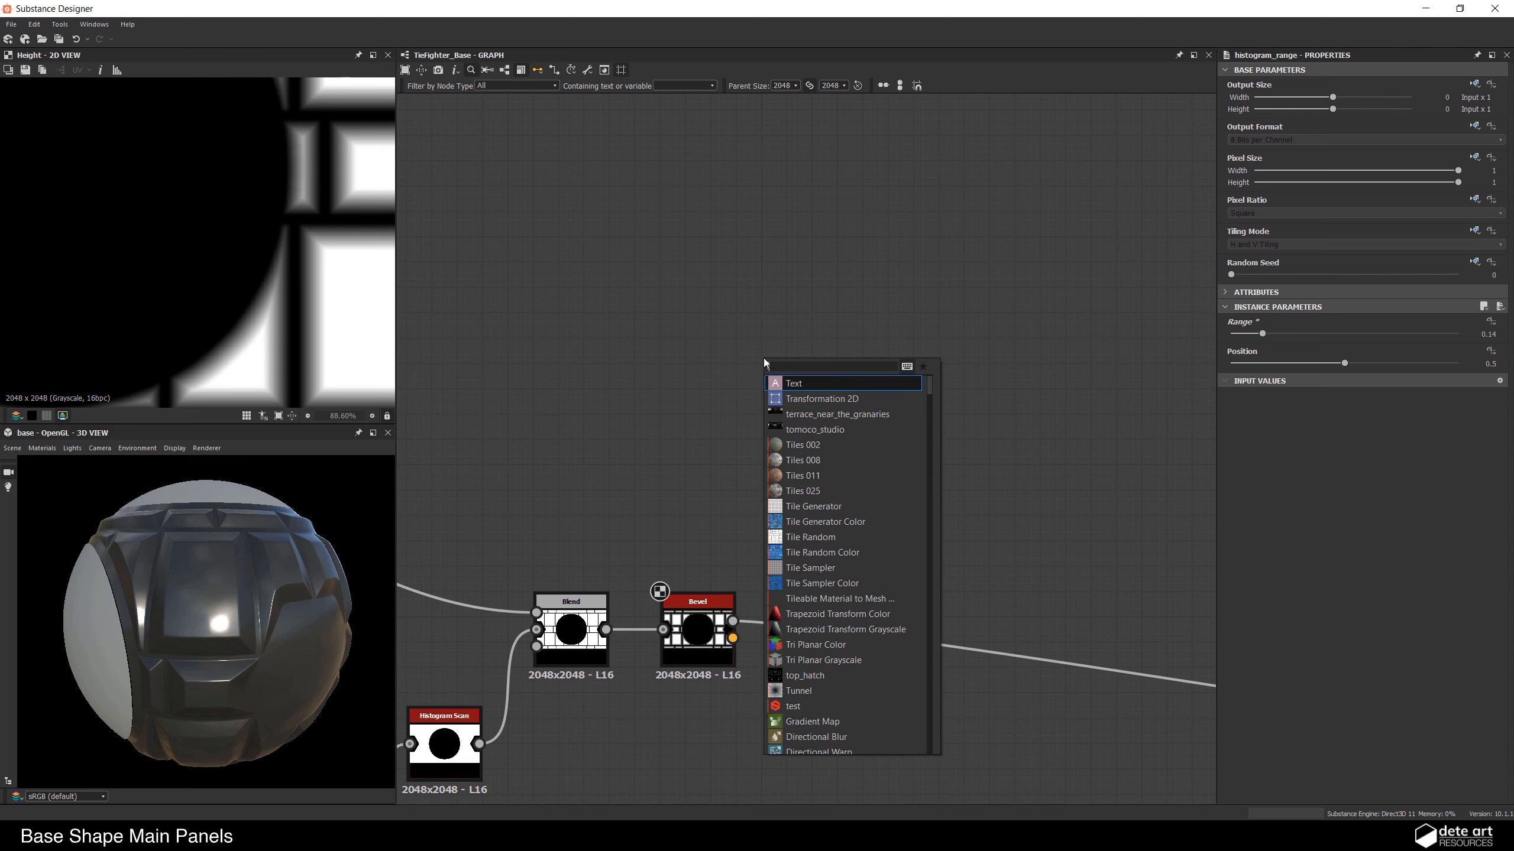
text(tile samp)
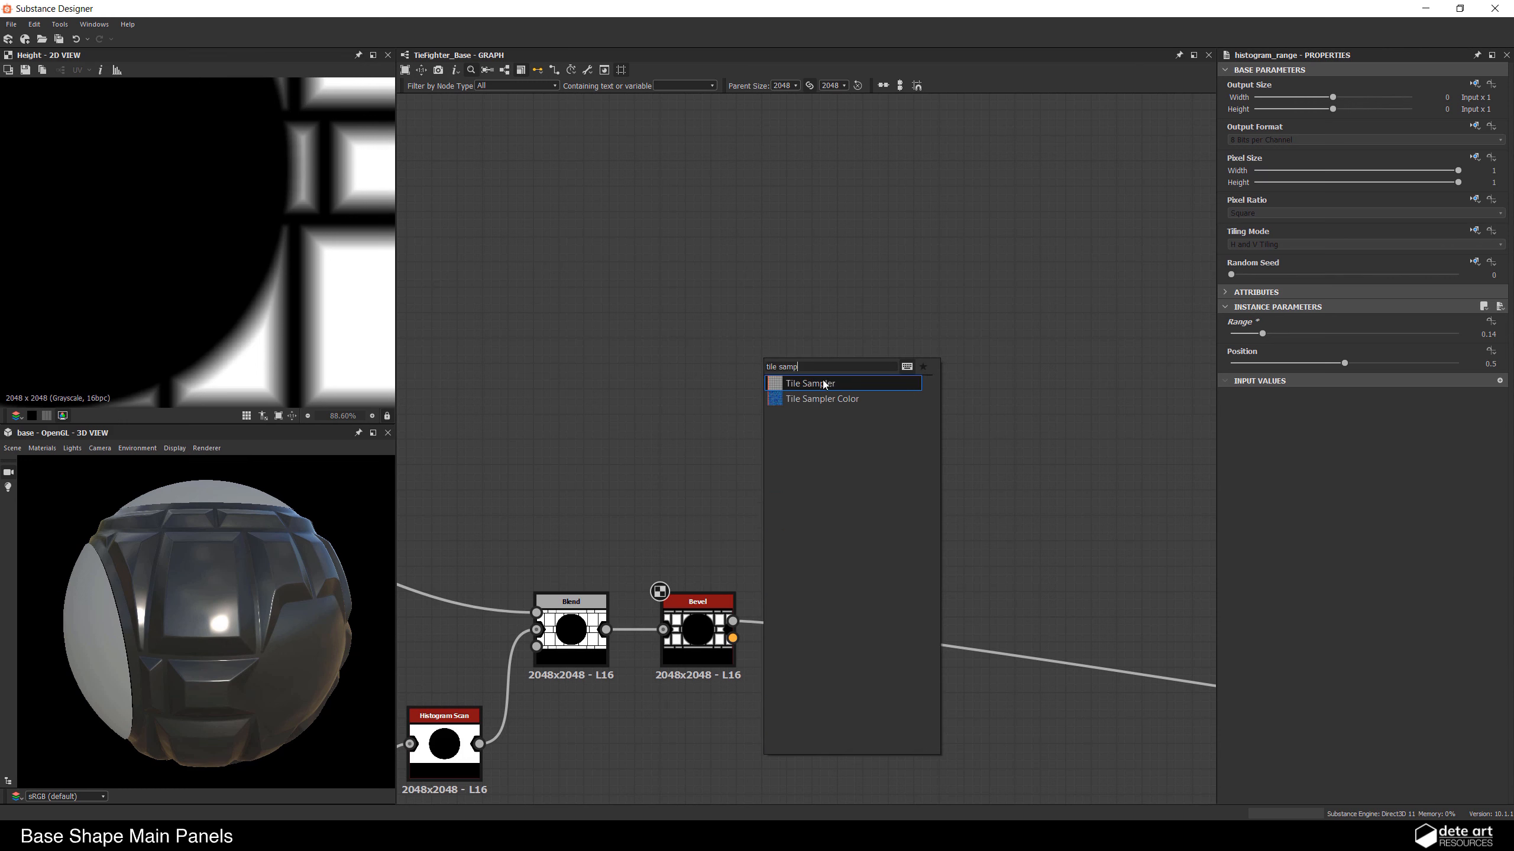
click(821, 383)
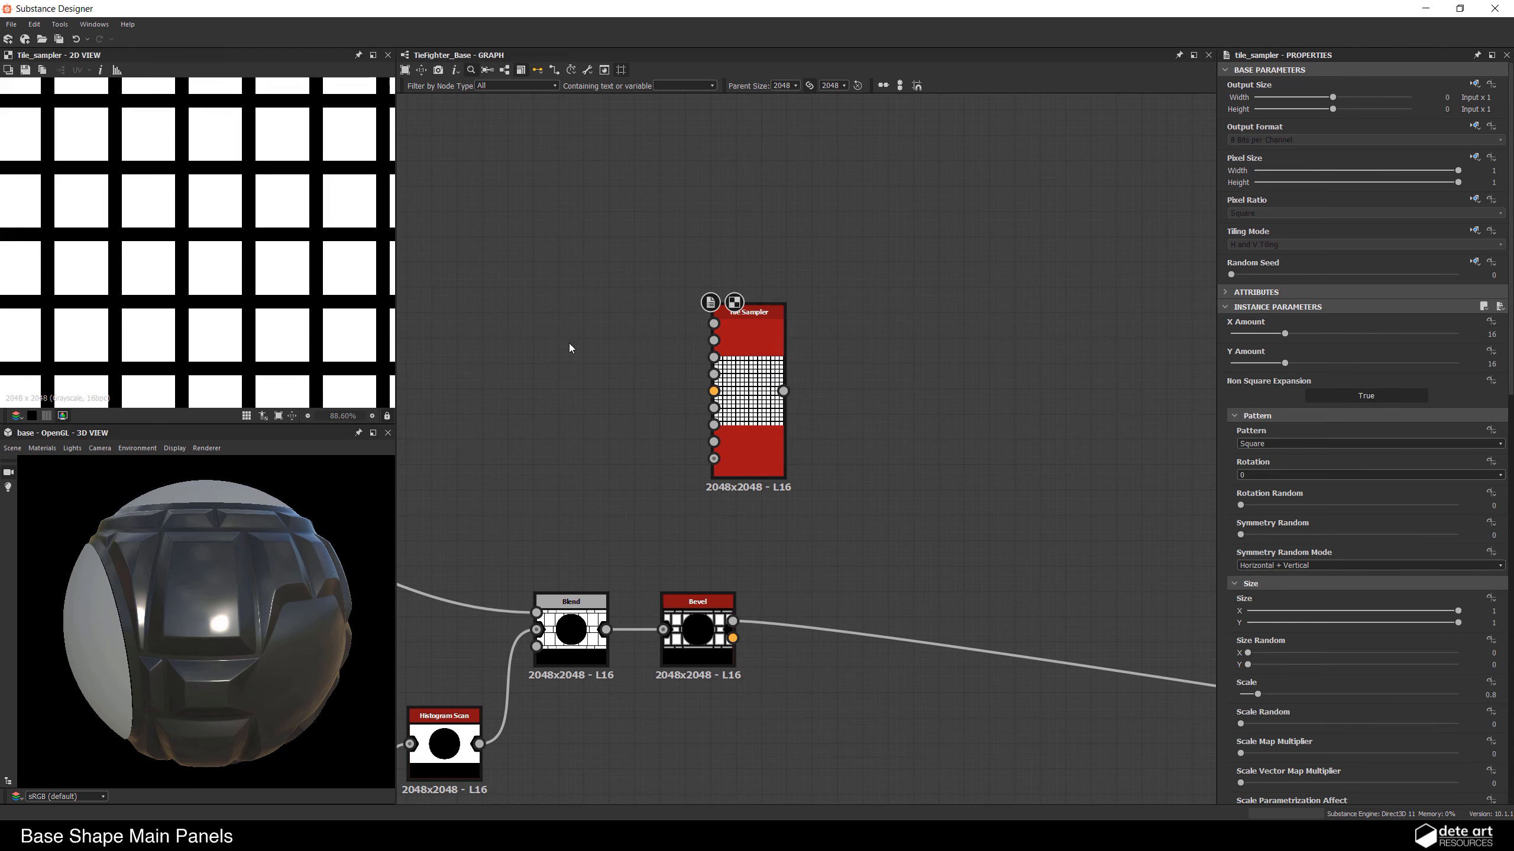
Step: Add a Polygon 2 node before the Tile Sampler
key(space)
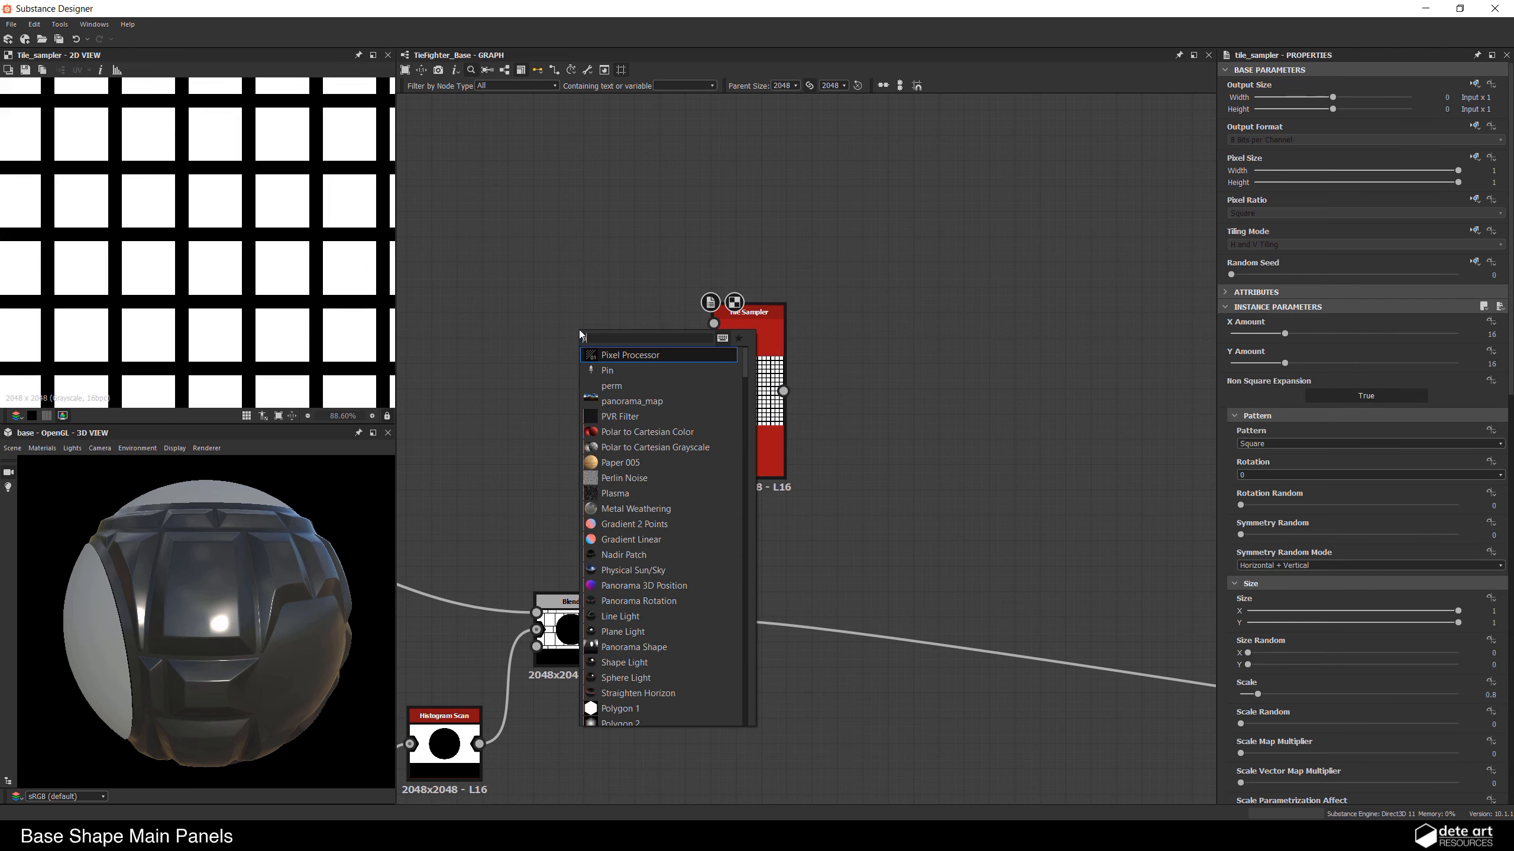
text(pl)
key(BackSpace)
text(oly)
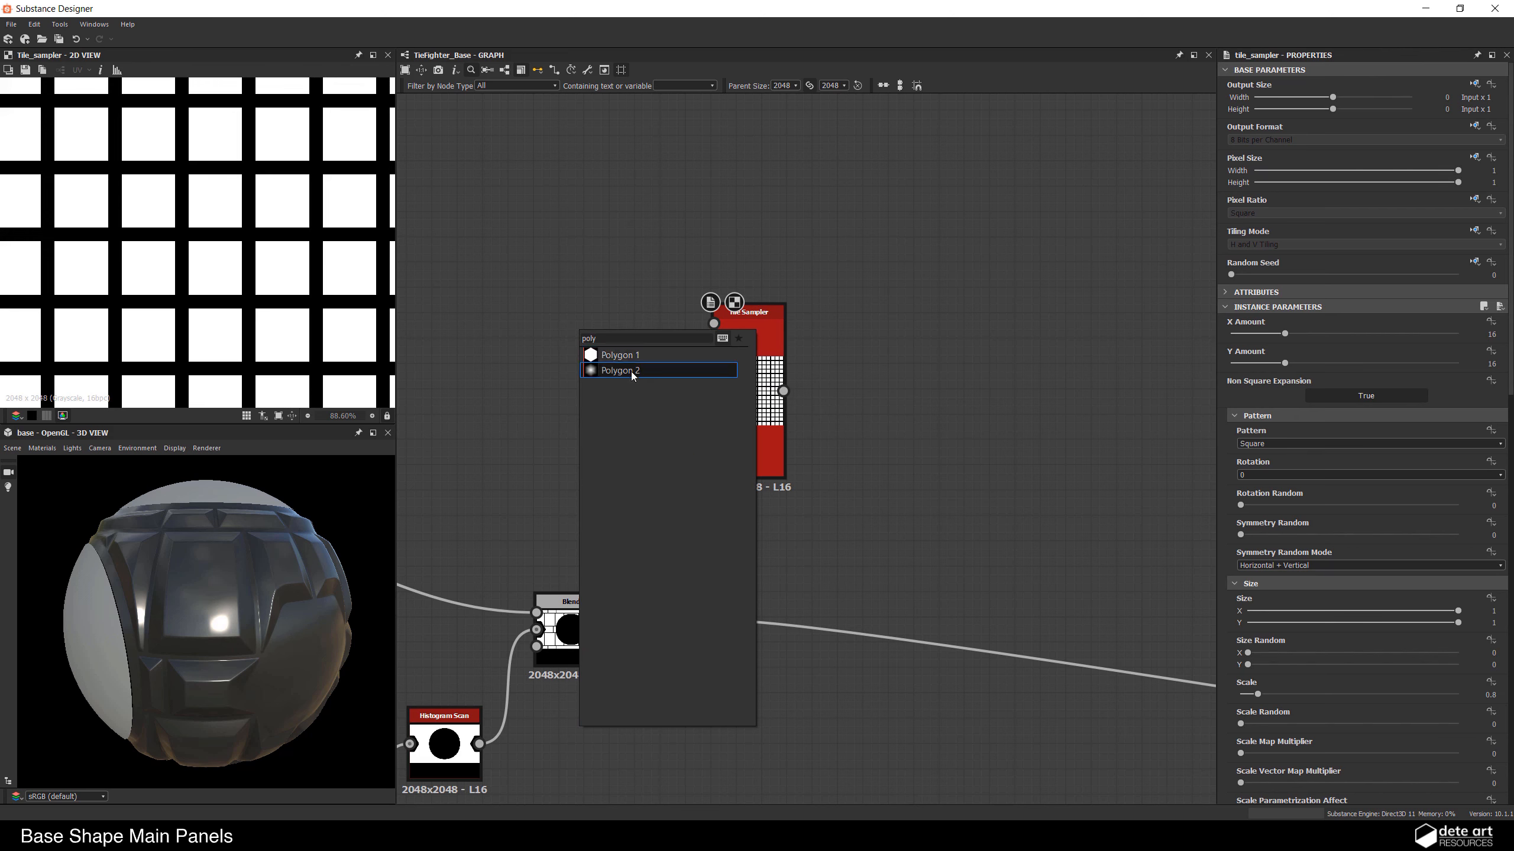
click(623, 370)
middle_drag(624, 321, 550, 340)
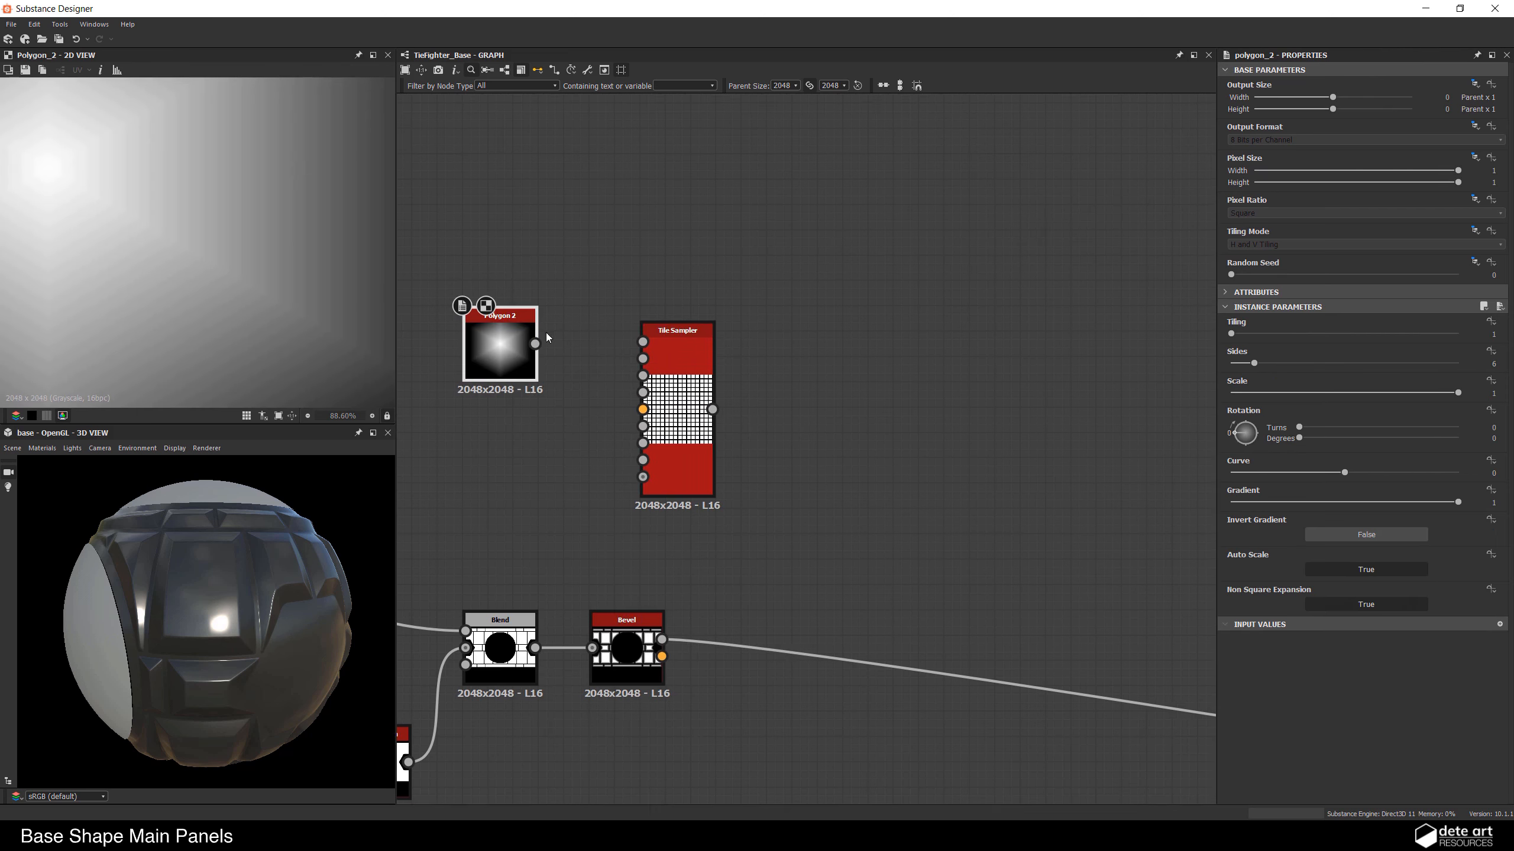
Step: Set the Polygon 2 Gradient to 0.72 and connect its output to the Tile Sampler's first input
drag(1306, 500, 1394, 506)
scroll(257, 323, down, 5)
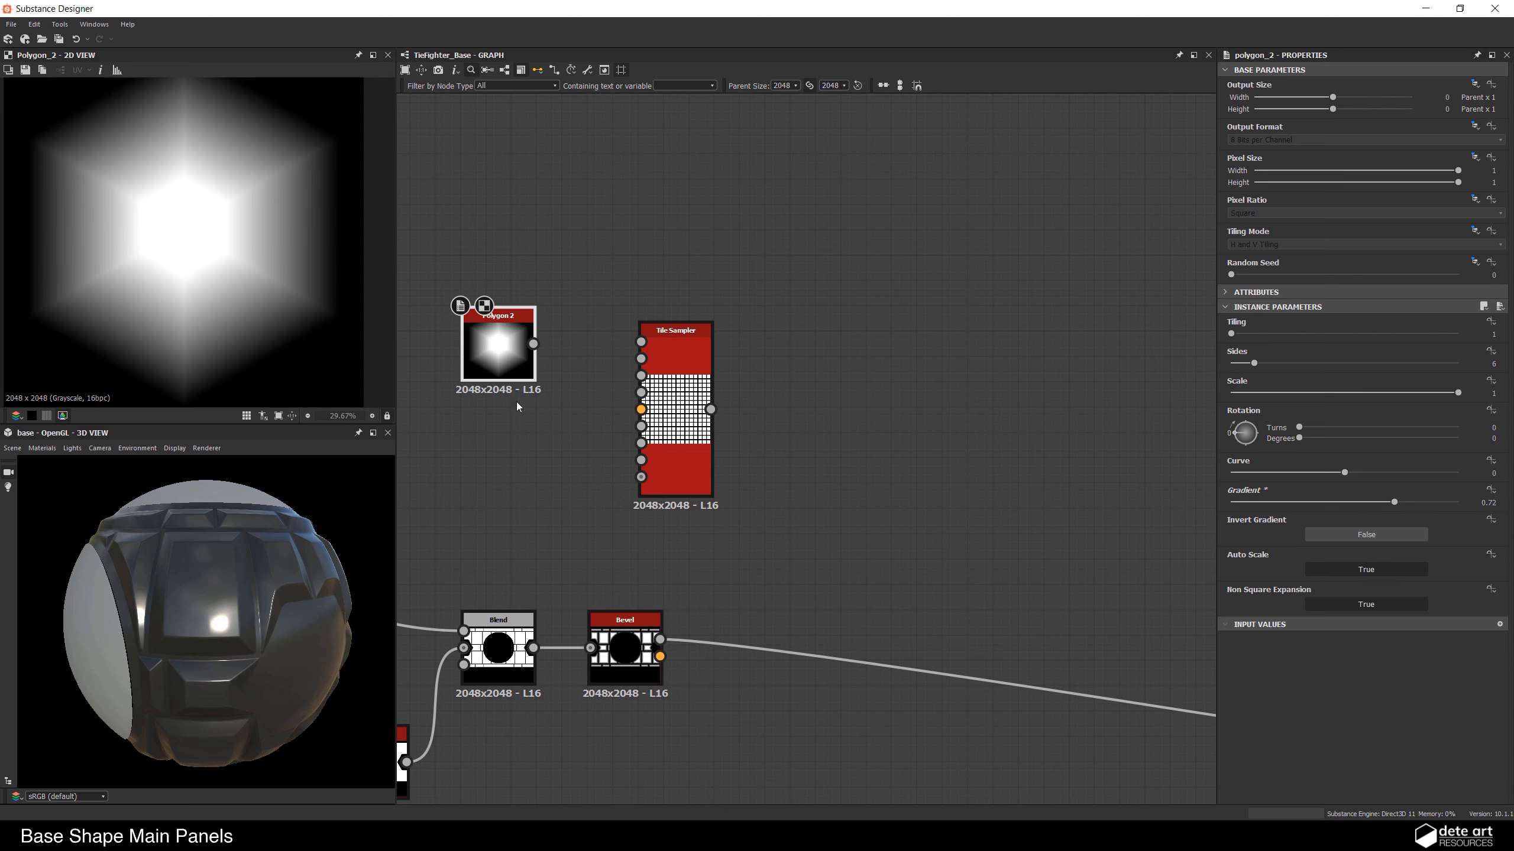
scroll(535, 402, up, 1)
scroll(513, 342, up, 3)
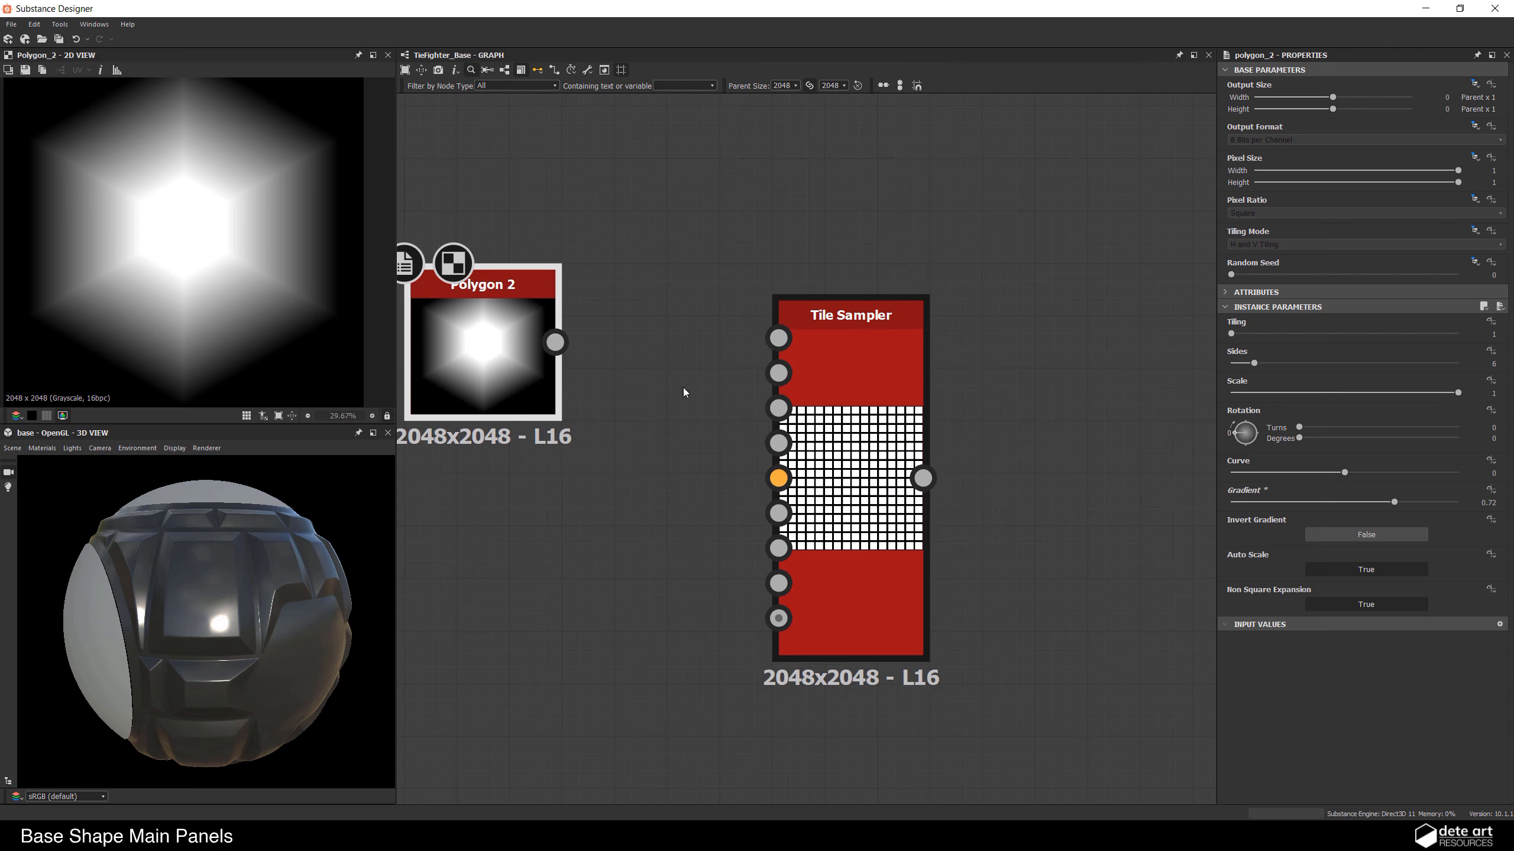
drag(778, 338, 491, 343)
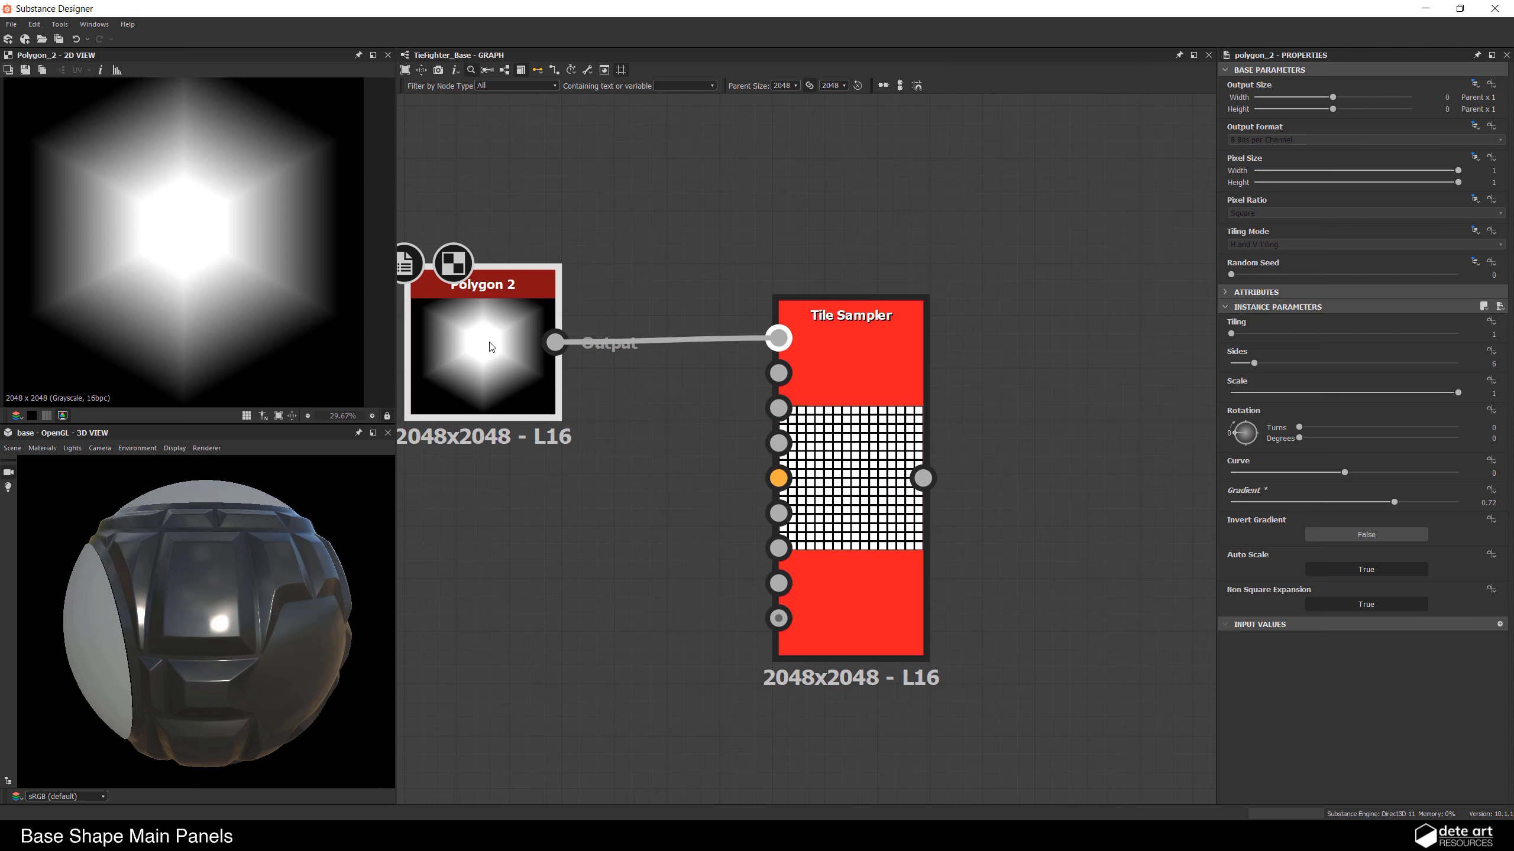
Step: Set the Tile Sampler's X Amount and Y Amount to 96
double_click(844, 398)
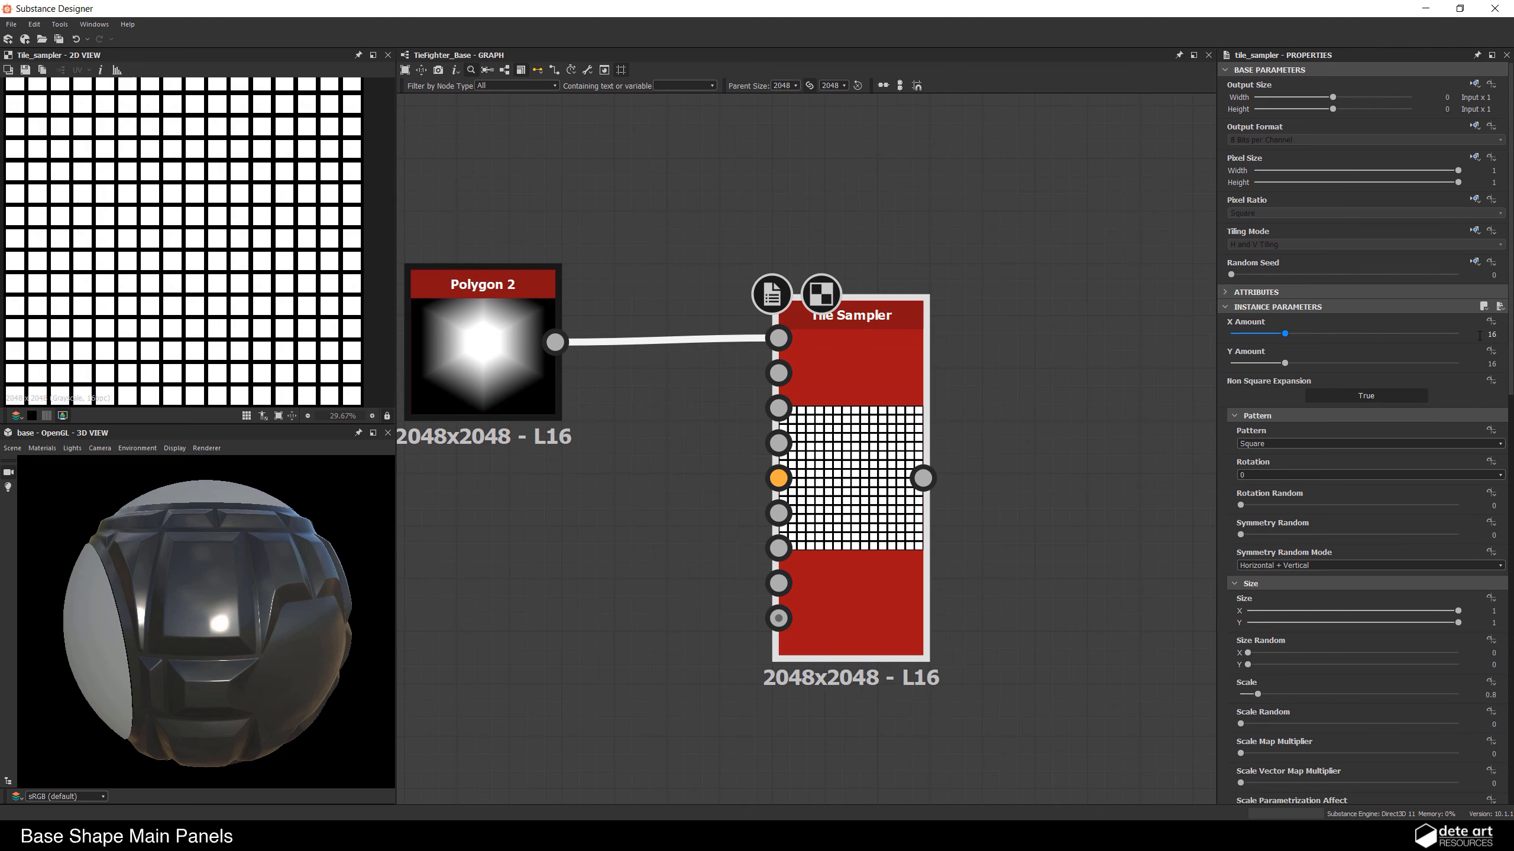
double_click(1479, 335)
text(96)
key(Tab)
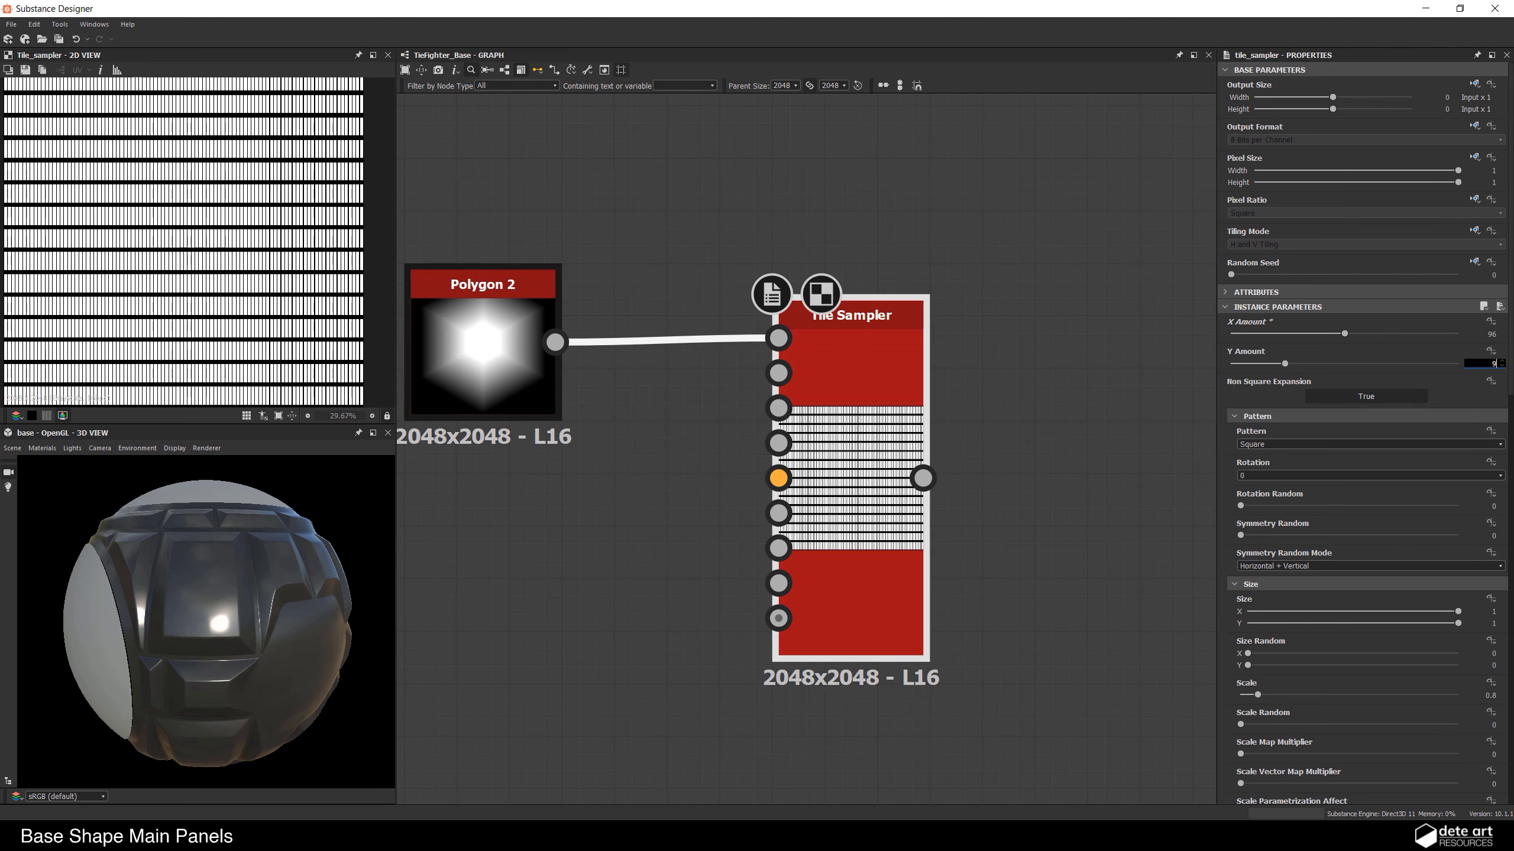
text(96)
key(Return)
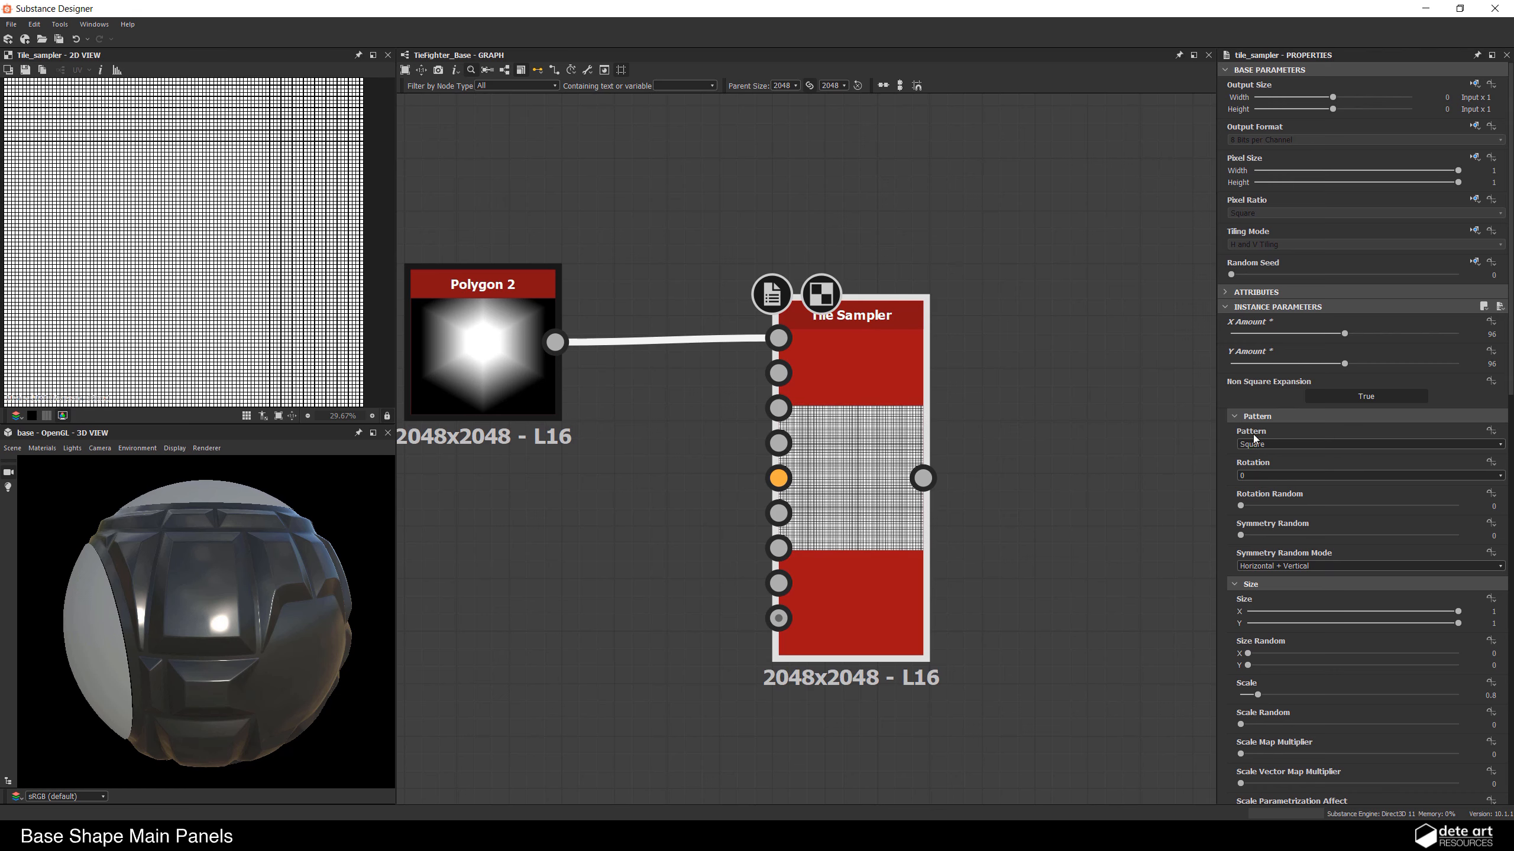
Step: Set the Tile Sampler's Pattern to Pattern Input and check the tiled hexagons in the 2D view
click(1254, 444)
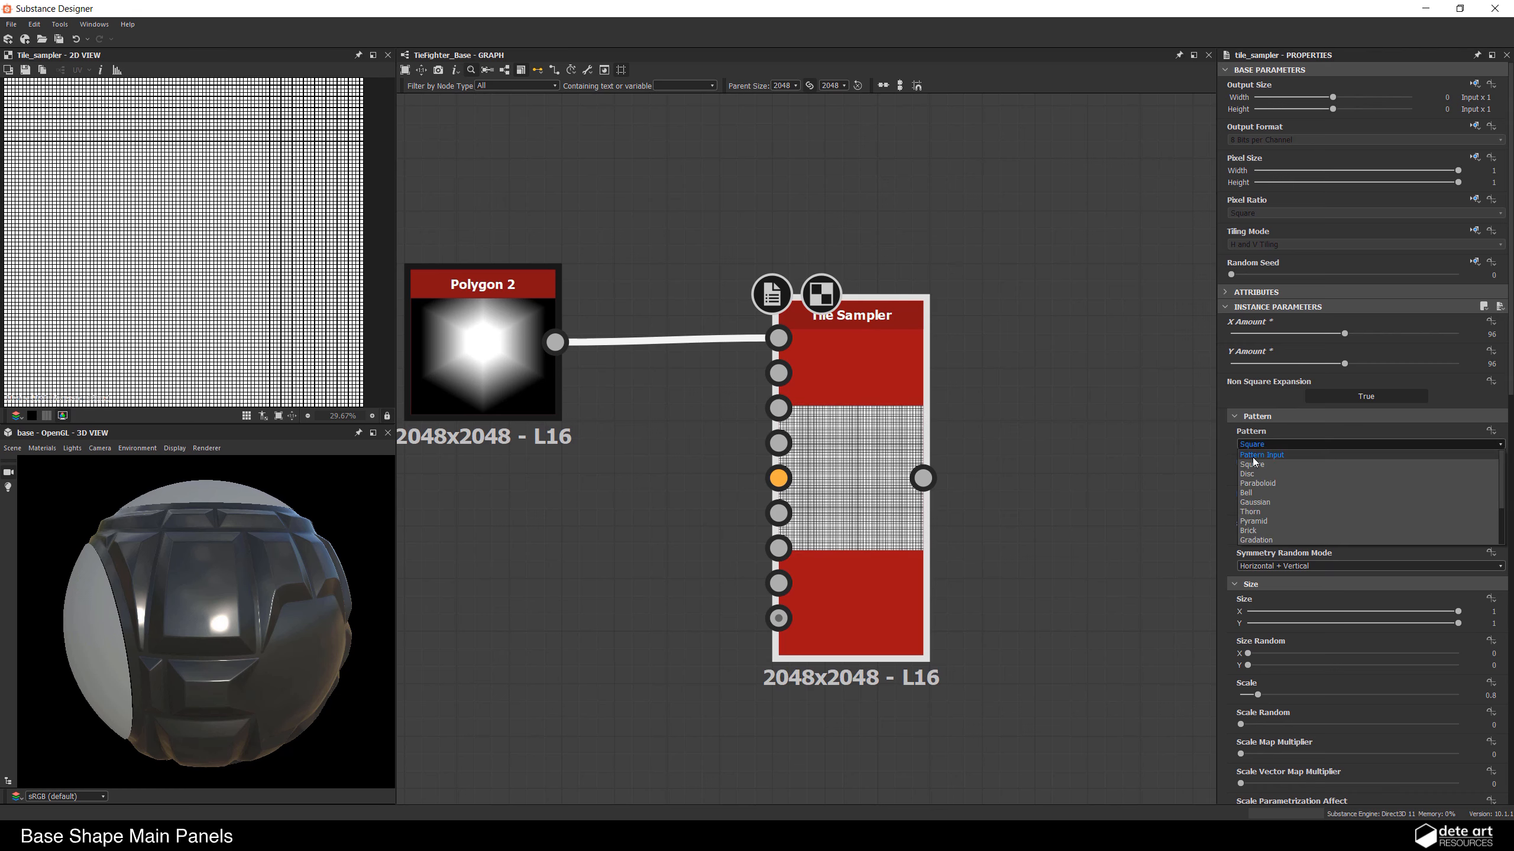
click(1261, 454)
scroll(232, 265, up, 10)
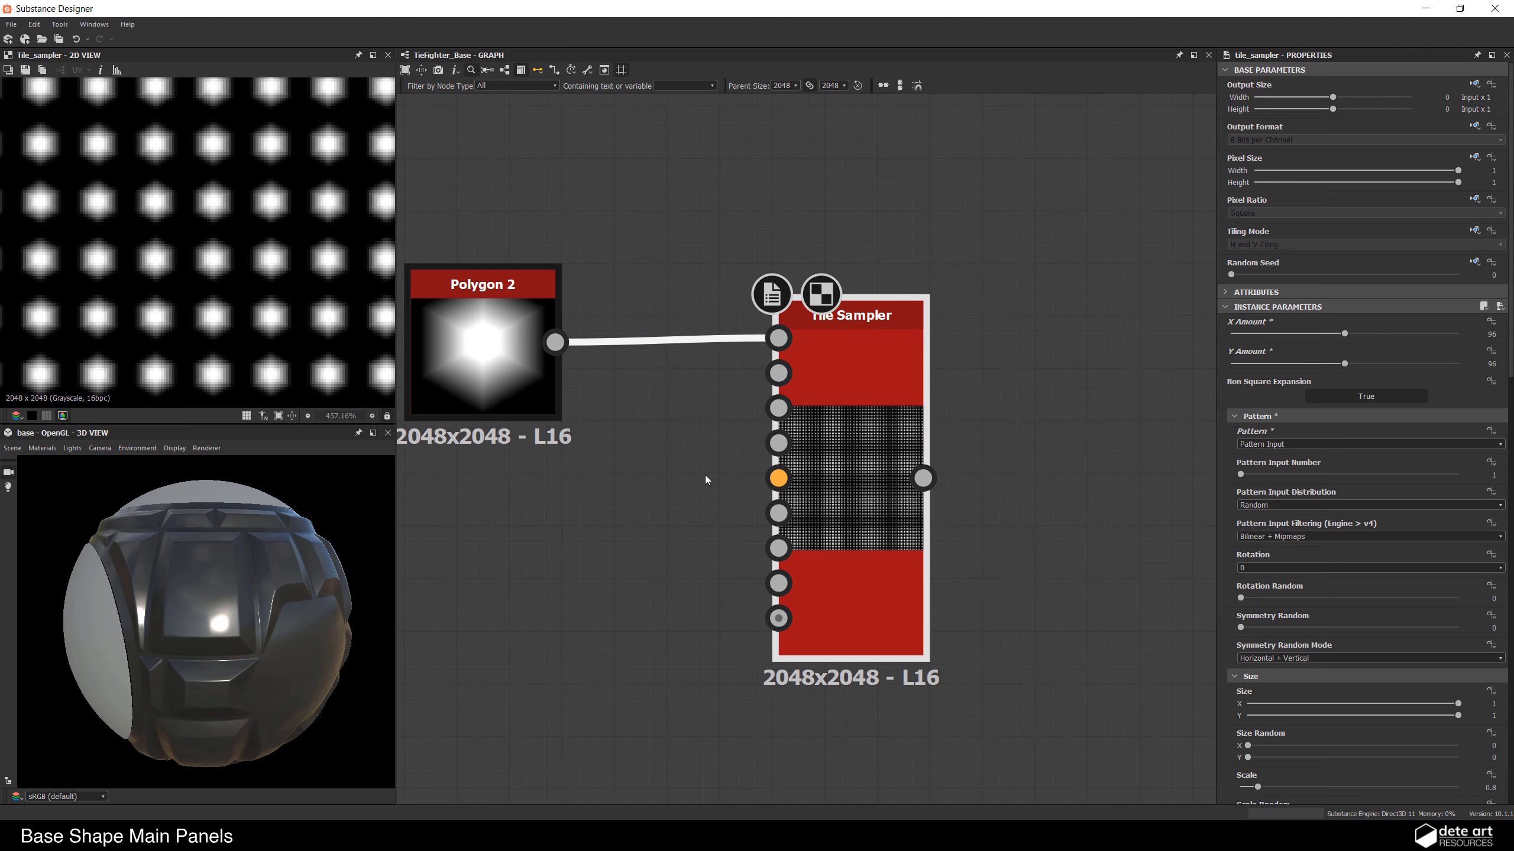
scroll(1445, 596, down, 2)
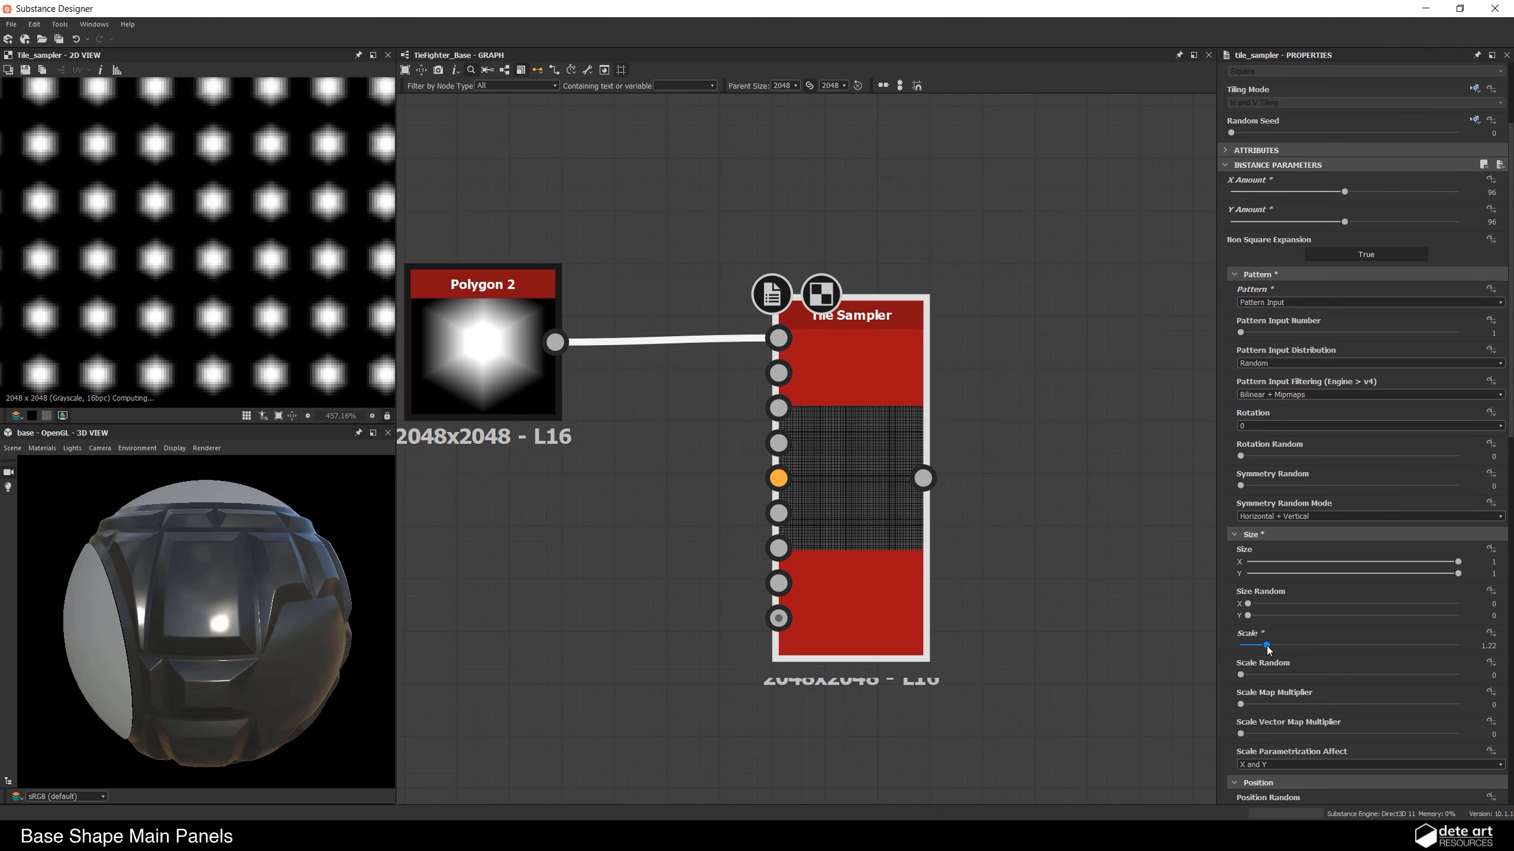
Step: Set the Tile Sampler's Offset to 0.5 and its Scale to 1.49 so the hexagons interlock
drag(1268, 645, 1271, 646)
scroll(1339, 612, down, 4)
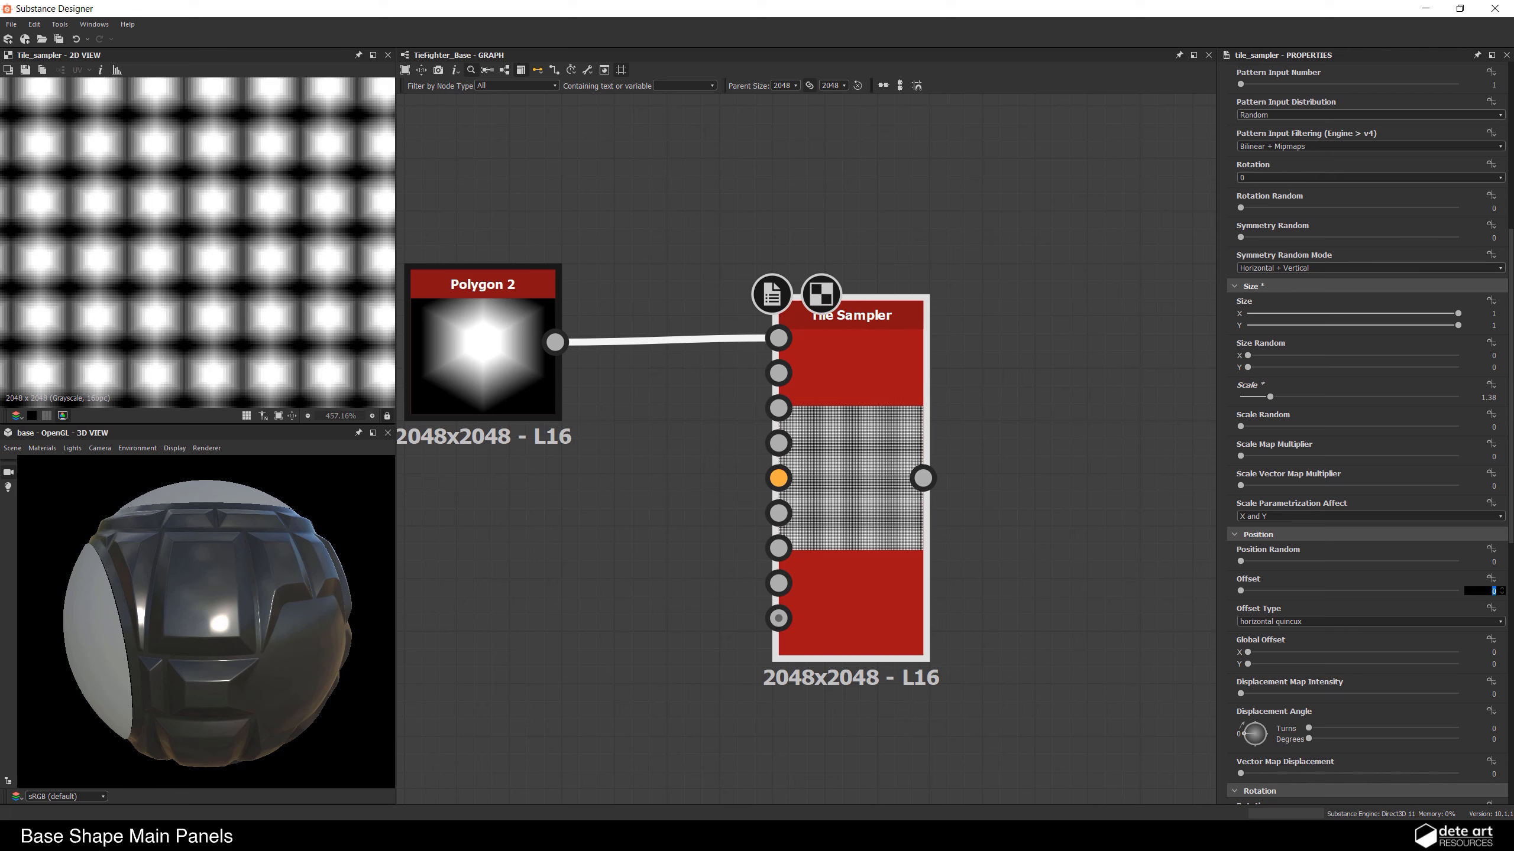
scroll(208, 226, down, 7)
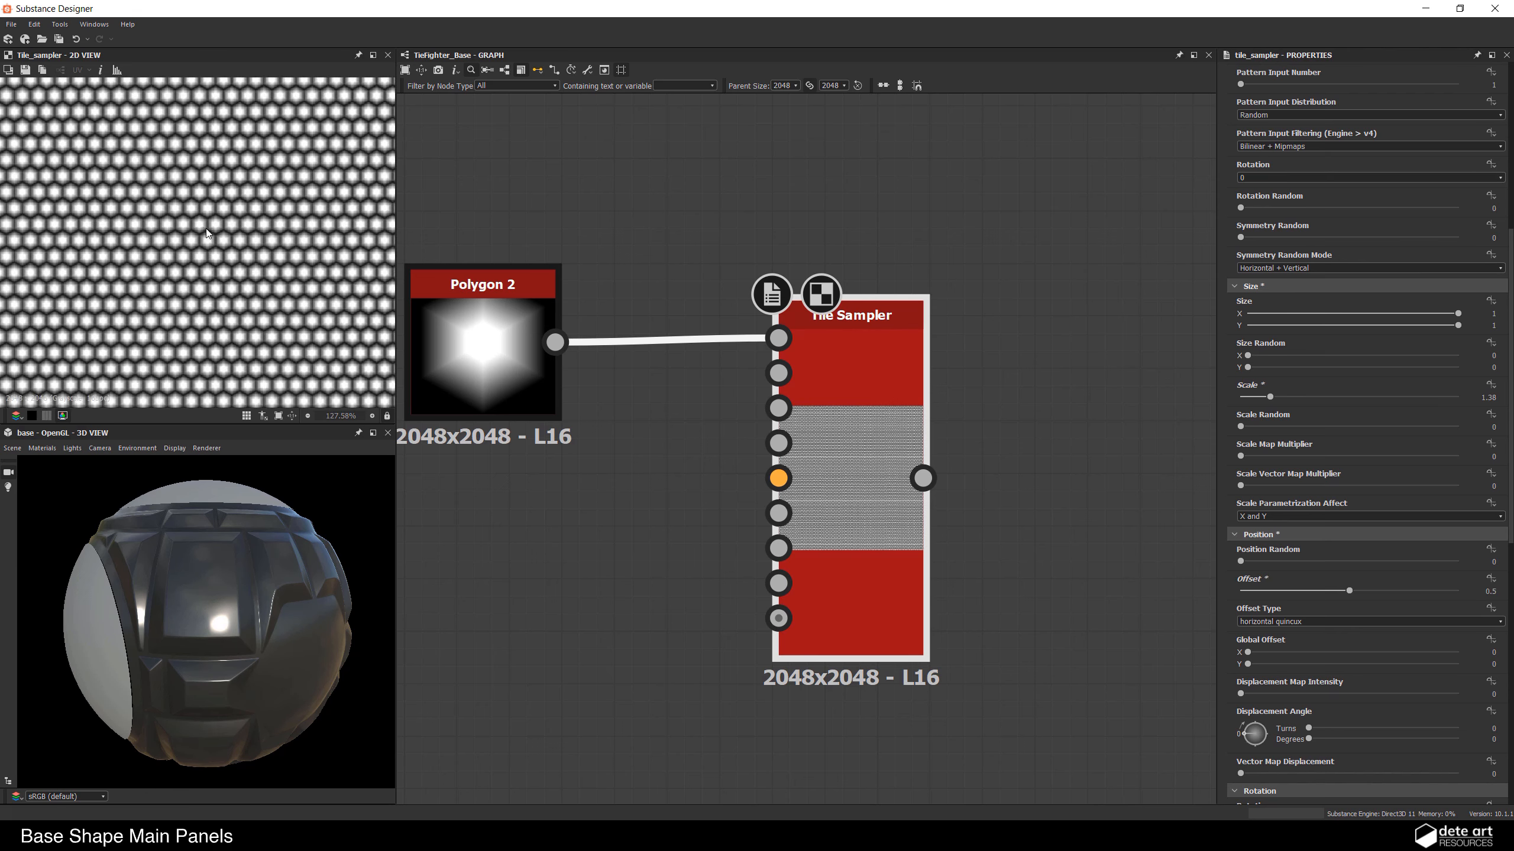
scroll(206, 228, up, 9)
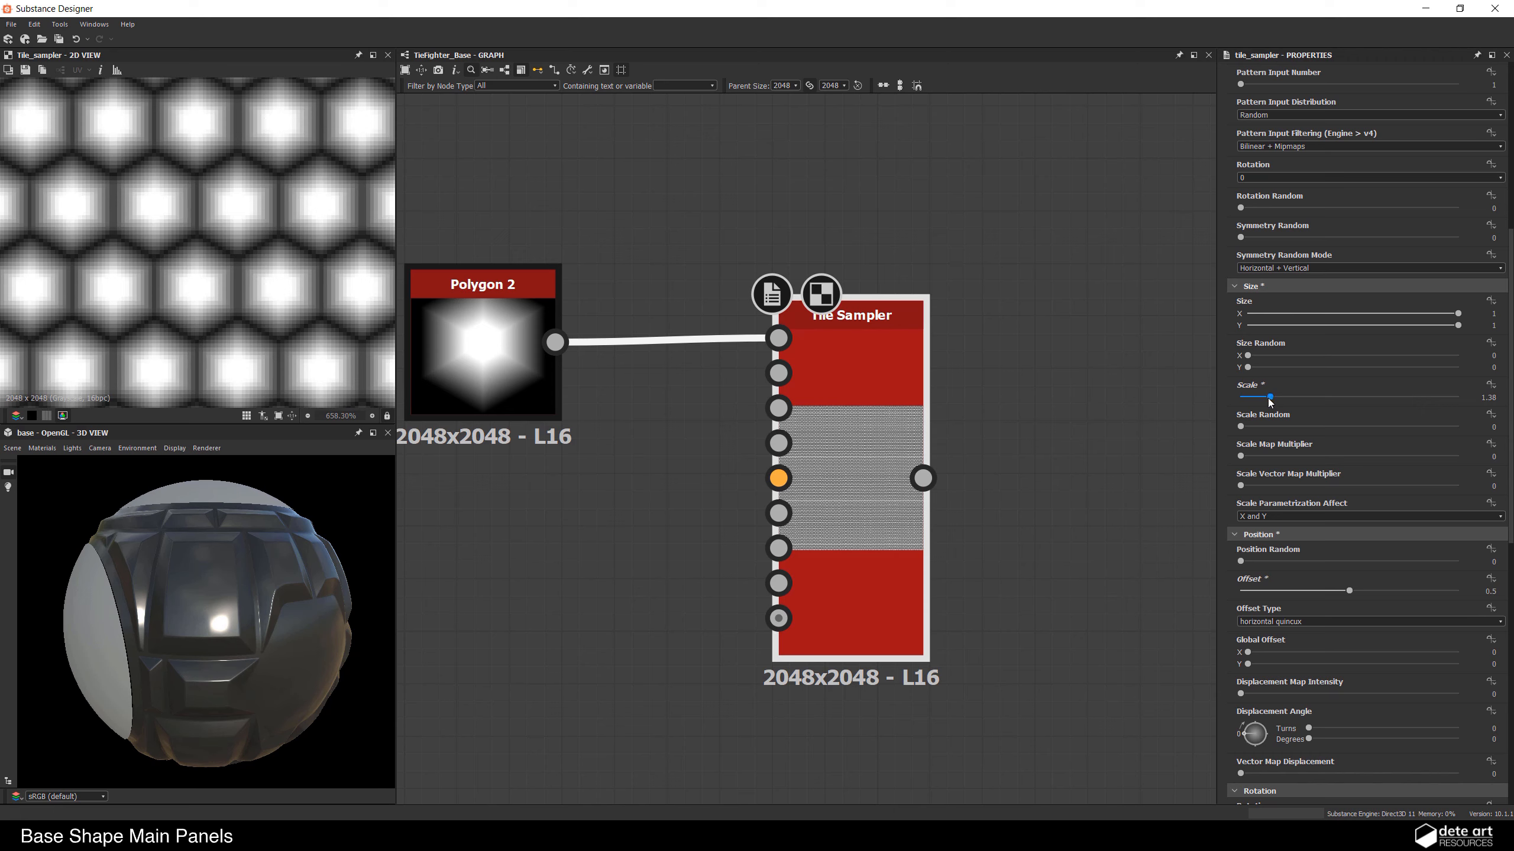
drag(1270, 398, 1273, 397)
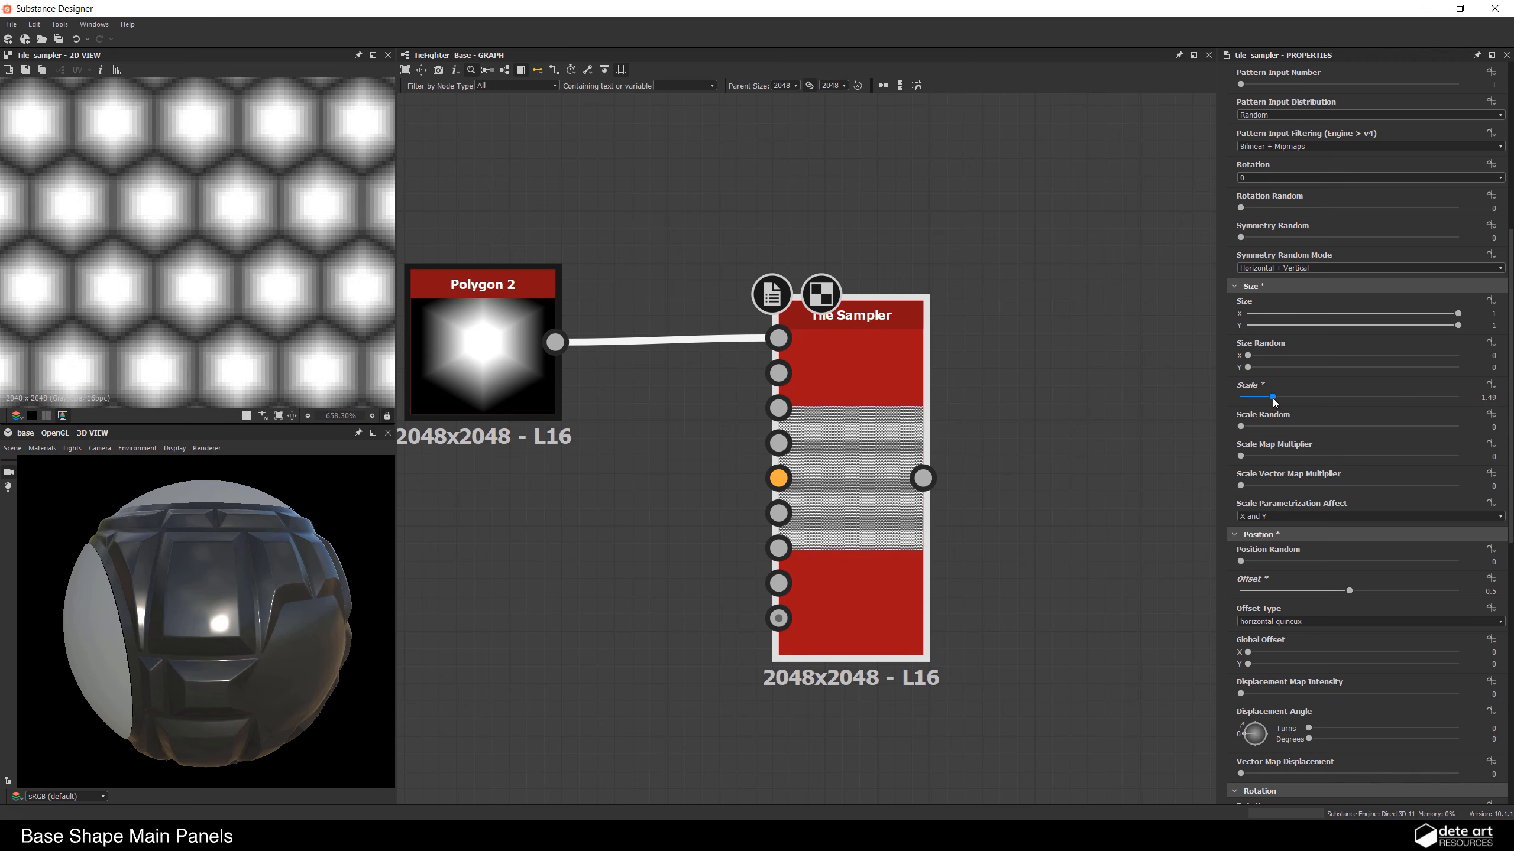
scroll(260, 263, down, 10)
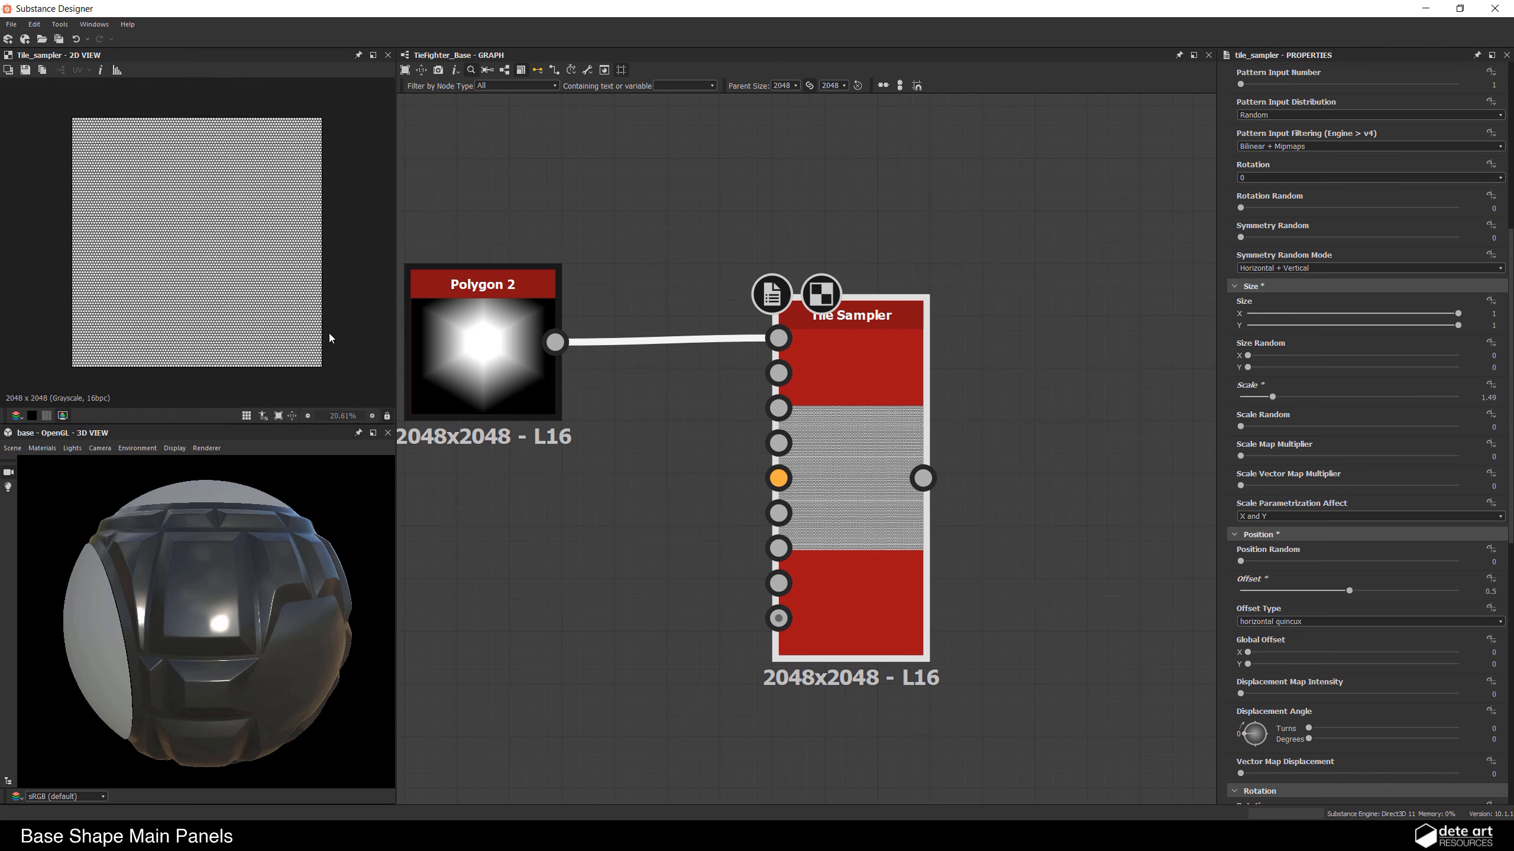
Step: Insert a Blend node on the Bevel node's output link and place it near the Bevel
scroll(850, 761, down, 2)
middle_drag(850, 761, 684, 449)
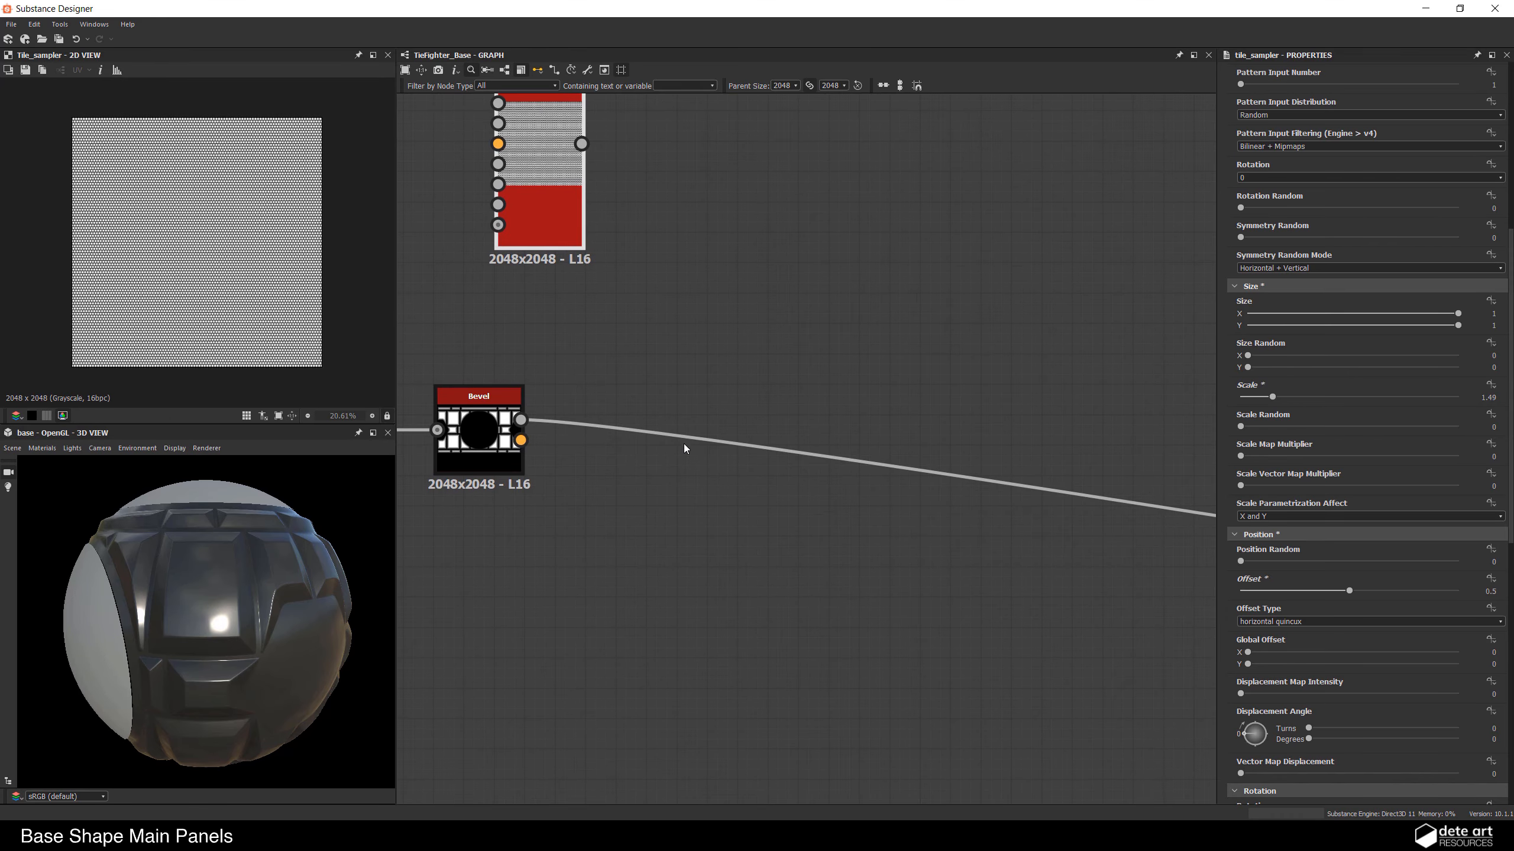
click(687, 442)
key(space)
text(bl)
key(Return)
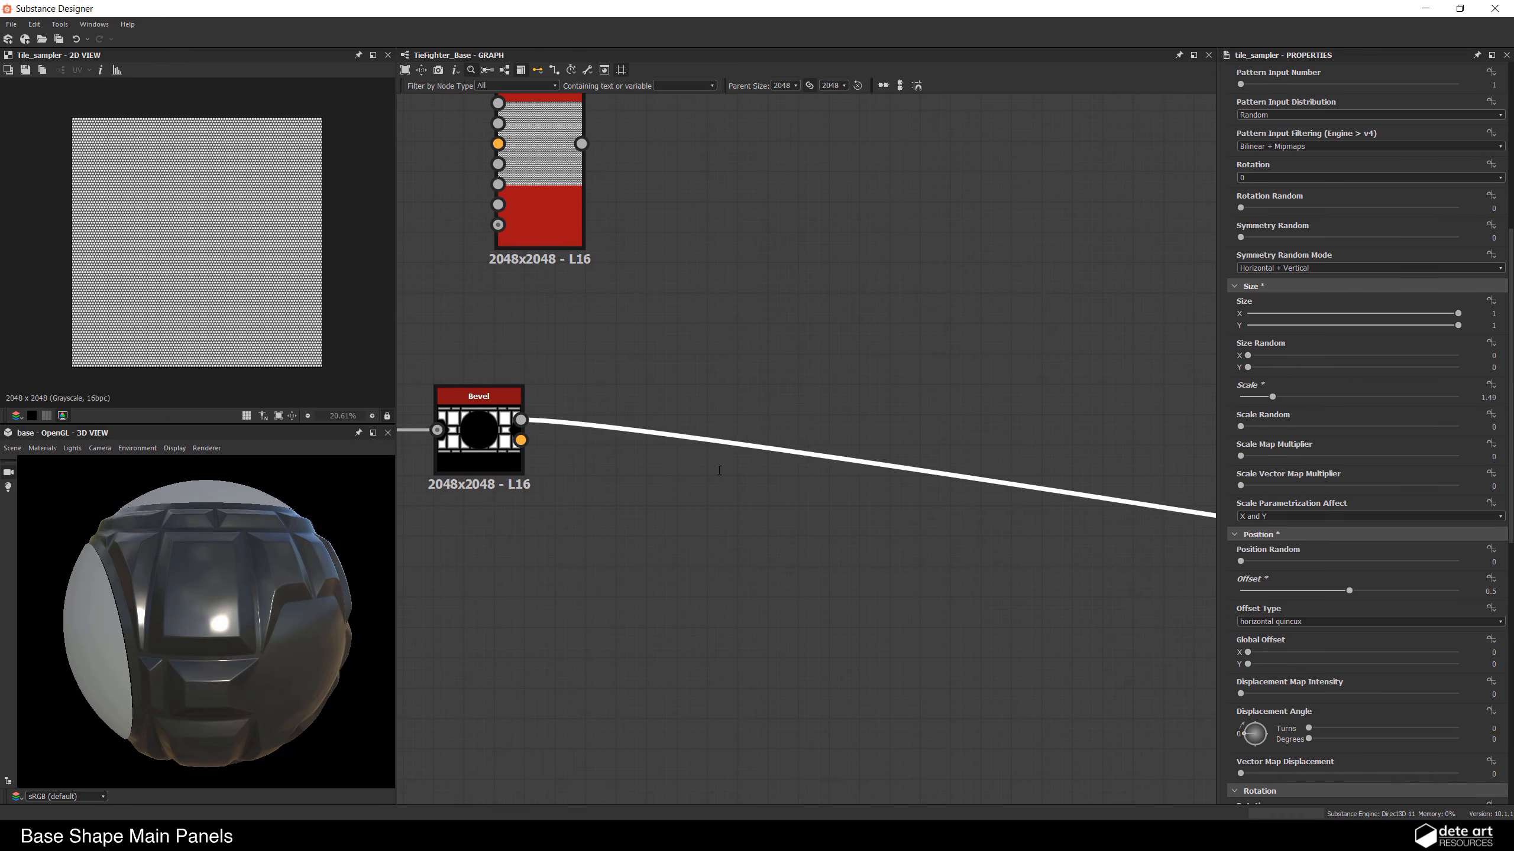
scroll(954, 517, down, 2)
middle_drag(879, 558, 555, 510)
scroll(555, 510, down, 1)
drag(989, 522, 541, 433)
middle_drag(541, 433, 740, 489)
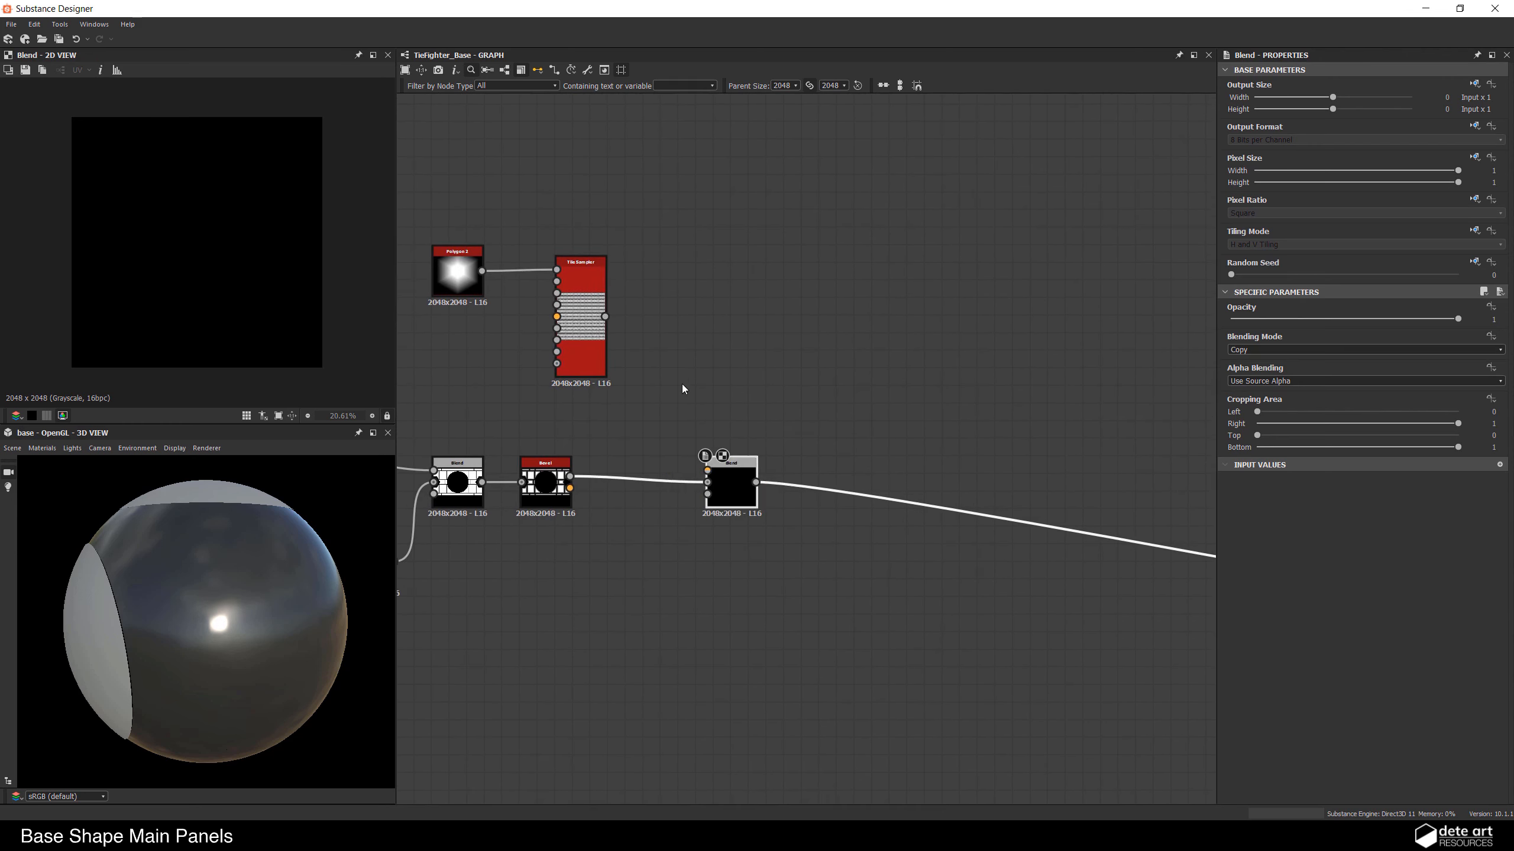
Step: Connect the Tile Sampler's output to the new Blend's Foreground and set the blending mode to Min (Darken)
scroll(661, 373, up, 2)
drag(585, 295, 727, 514)
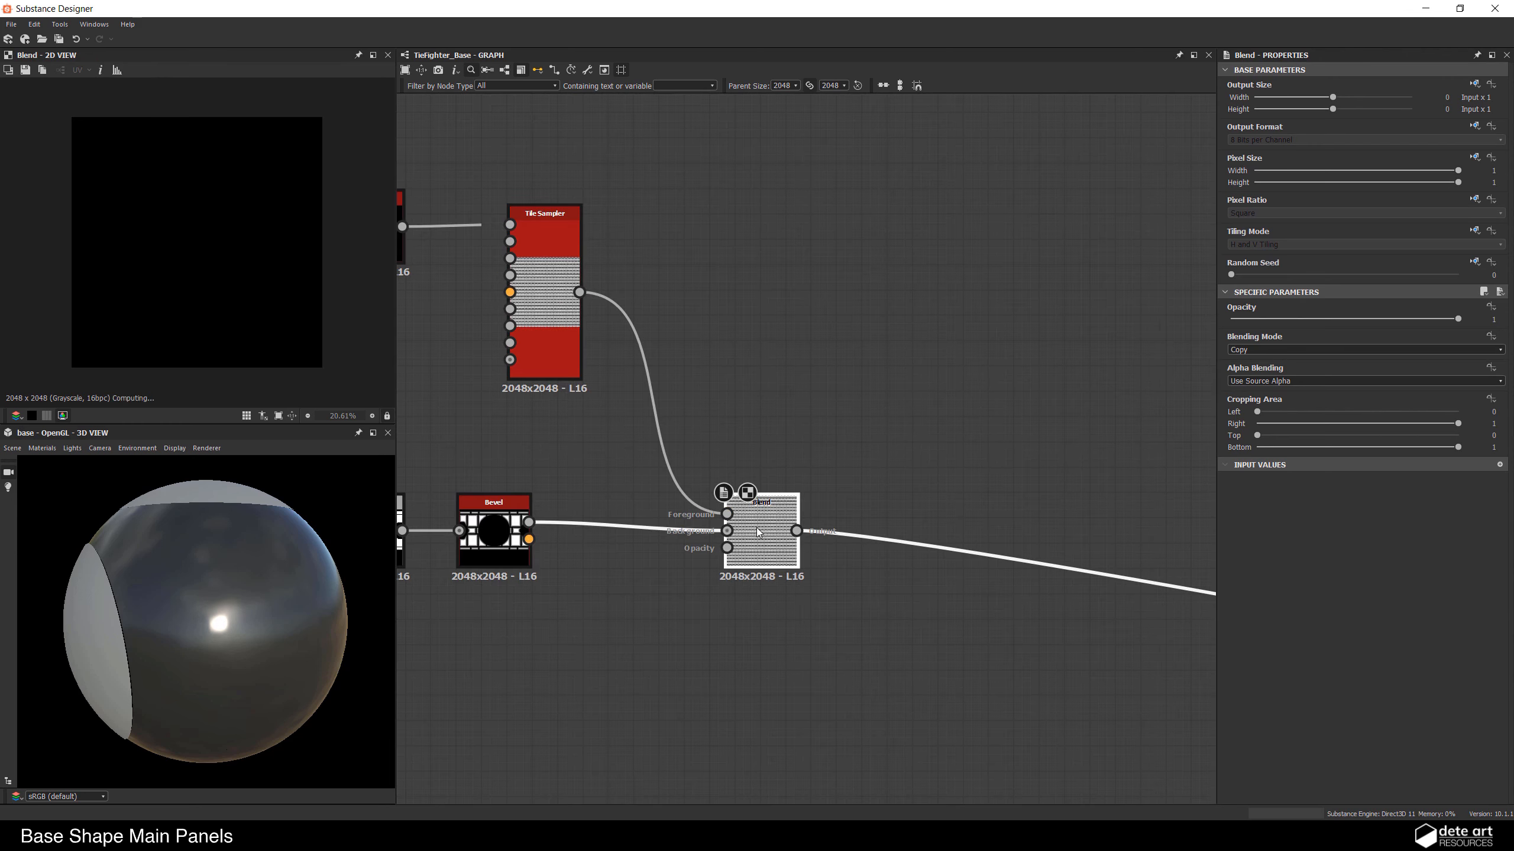
click(1238, 351)
click(1250, 418)
Step: Set the Blend's Opacity to 0.4 and inspect the hexagon relief on the 3D model
scroll(206, 584, up, 5)
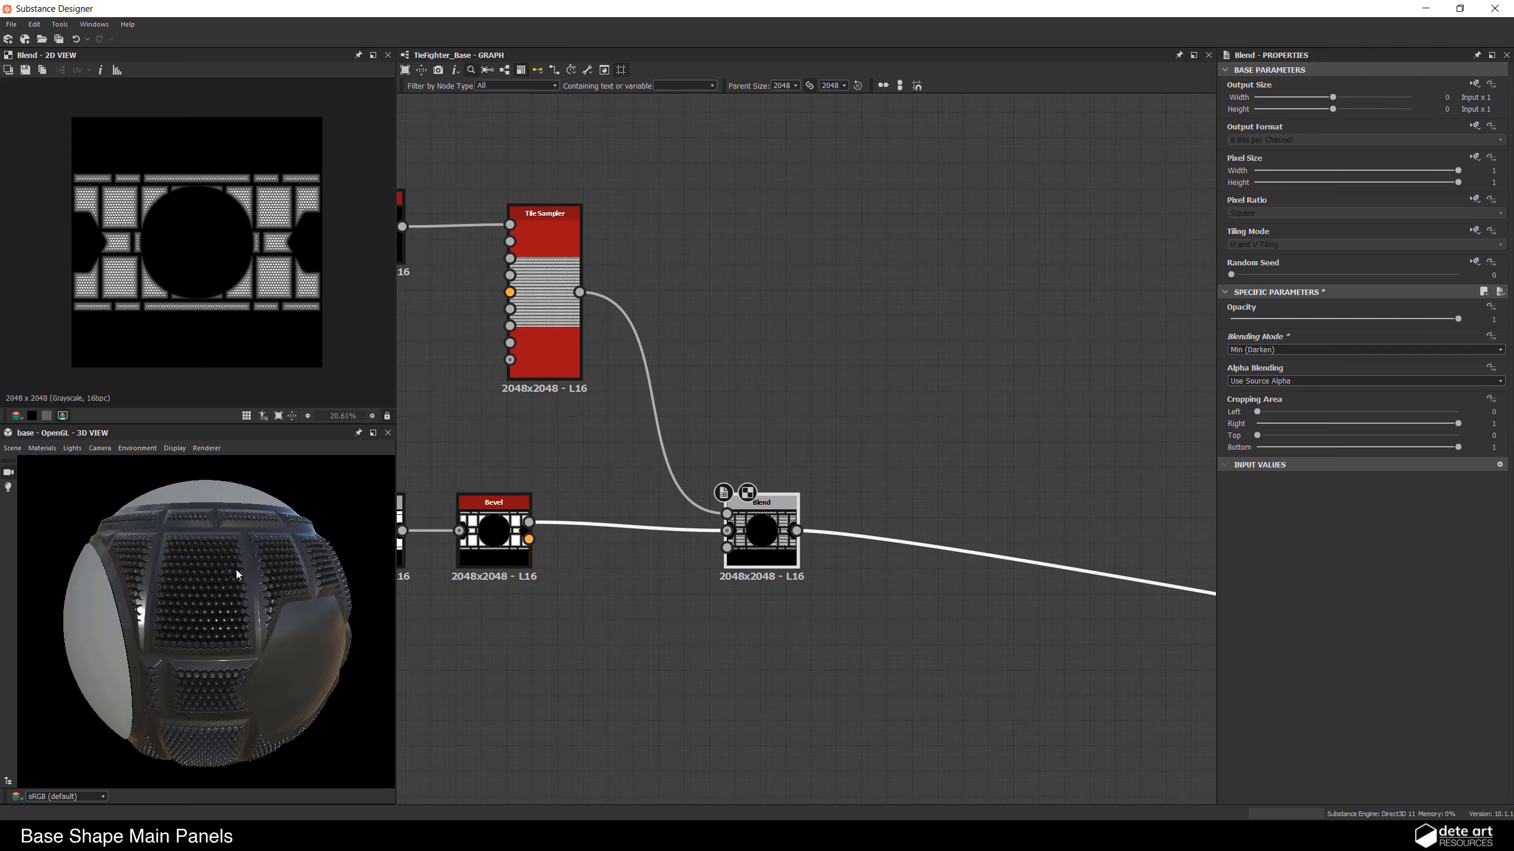
scroll(221, 586, down, 2)
scroll(203, 590, up, 5)
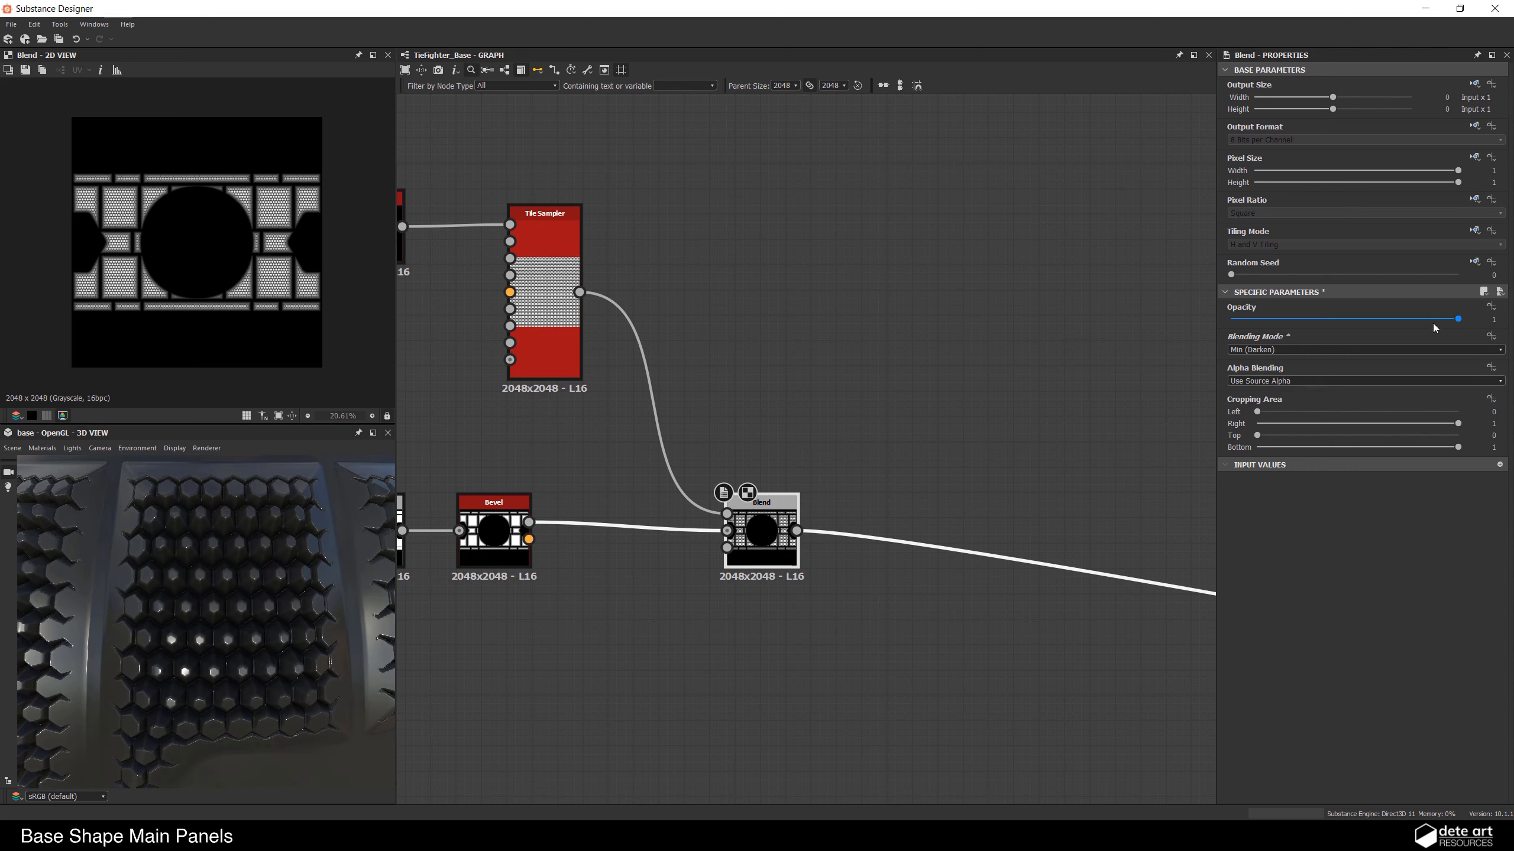
drag(1458, 318, 1301, 338)
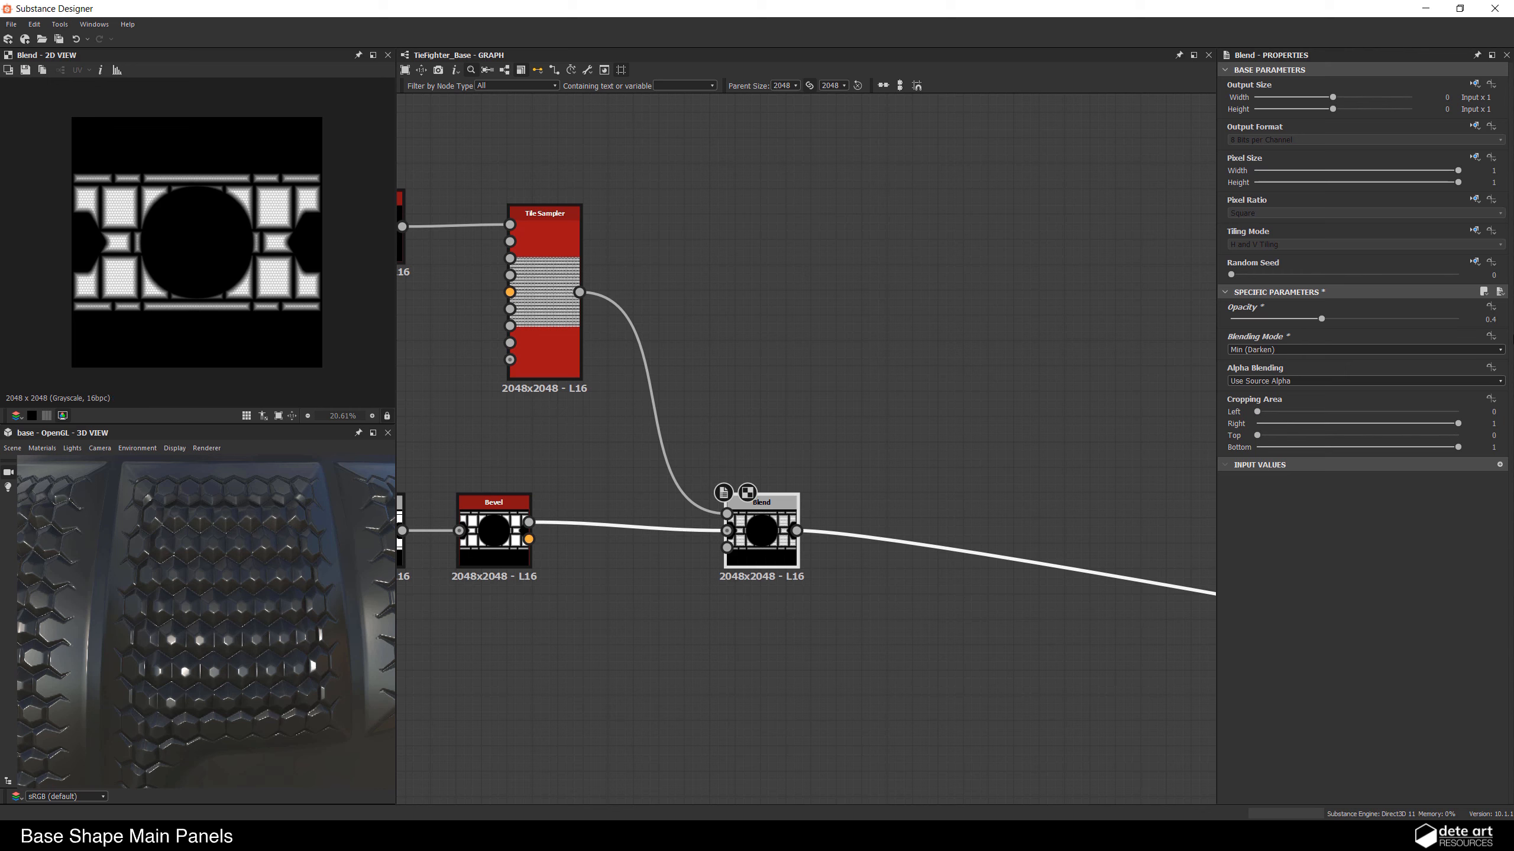
scroll(116, 618, down, 5)
scroll(208, 594, up, 5)
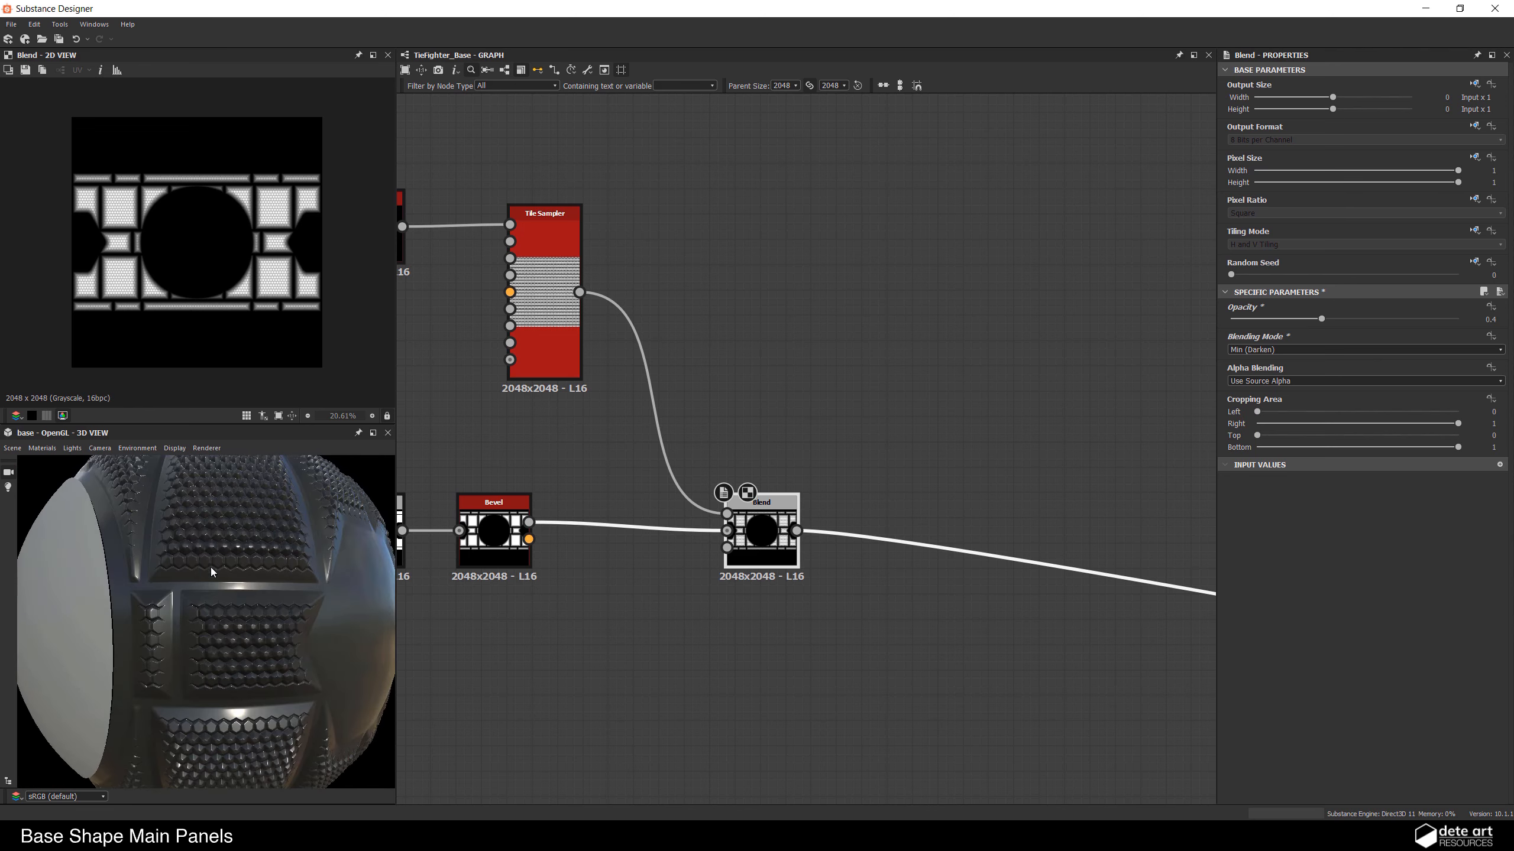
scroll(192, 586, down, 5)
drag(179, 584, 215, 608)
scroll(192, 610, up, 3)
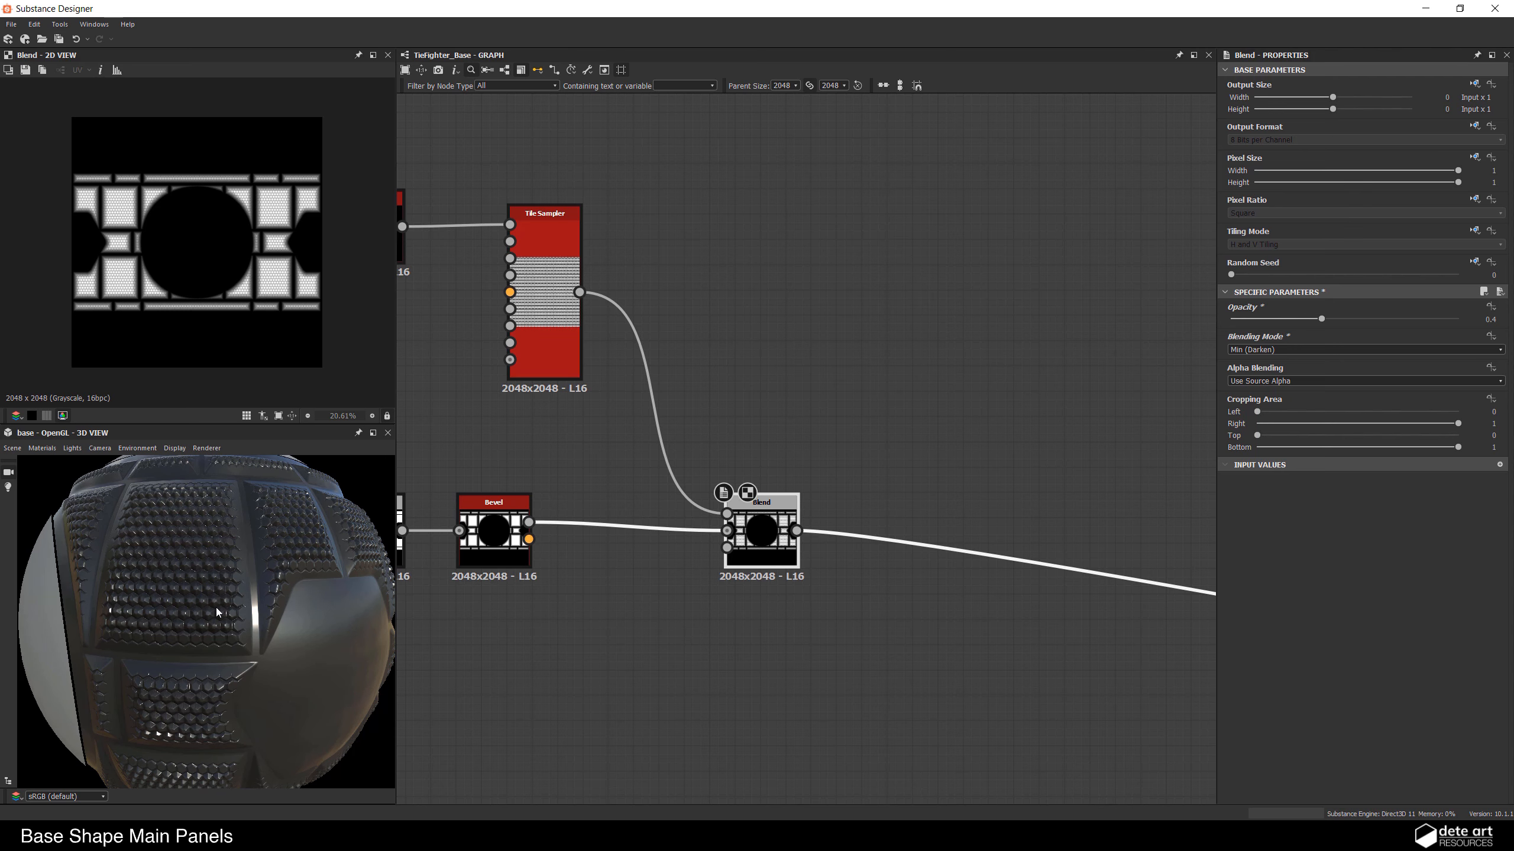
Step: Set the Tile Random node's Interstice Amount to 0.06 and check the panel gaps on the 3D model
middle_drag(420, 579, 912, 574)
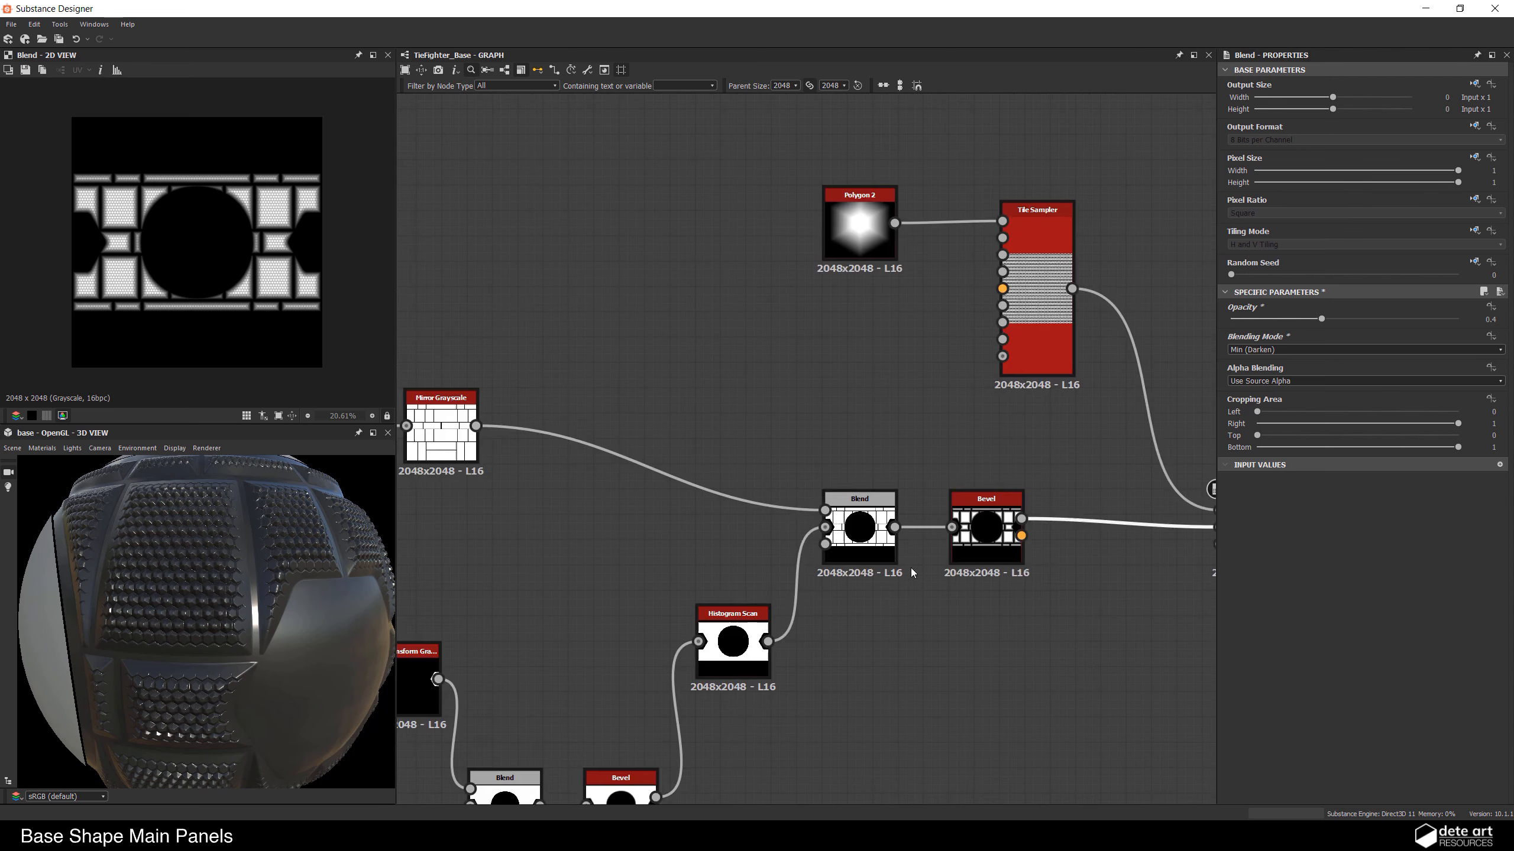
scroll(852, 495, down, 3)
scroll(852, 494, up, 3)
click(444, 436)
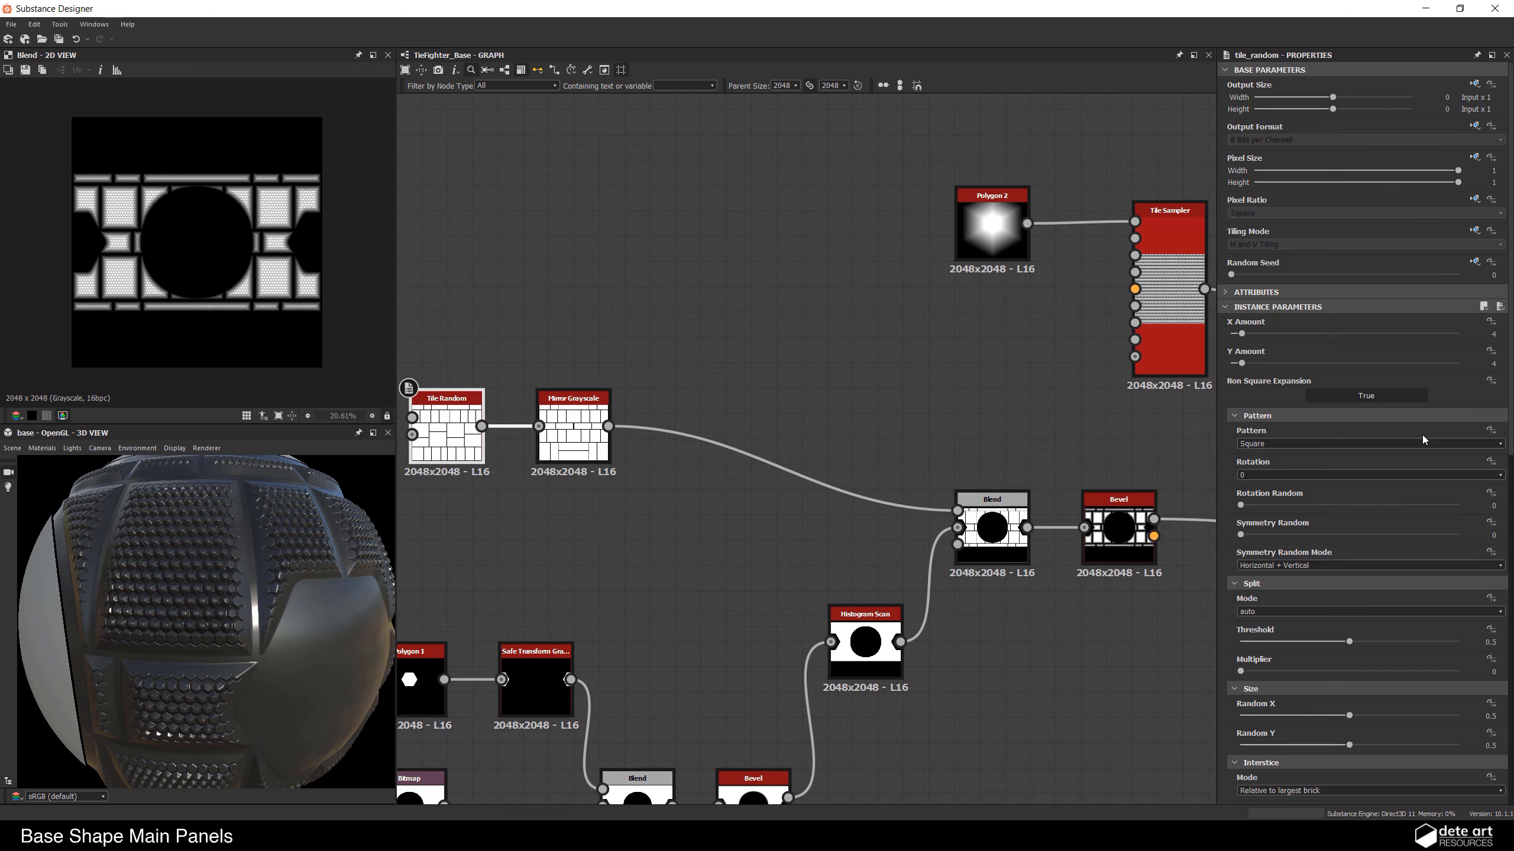
scroll(1421, 459, down, 5)
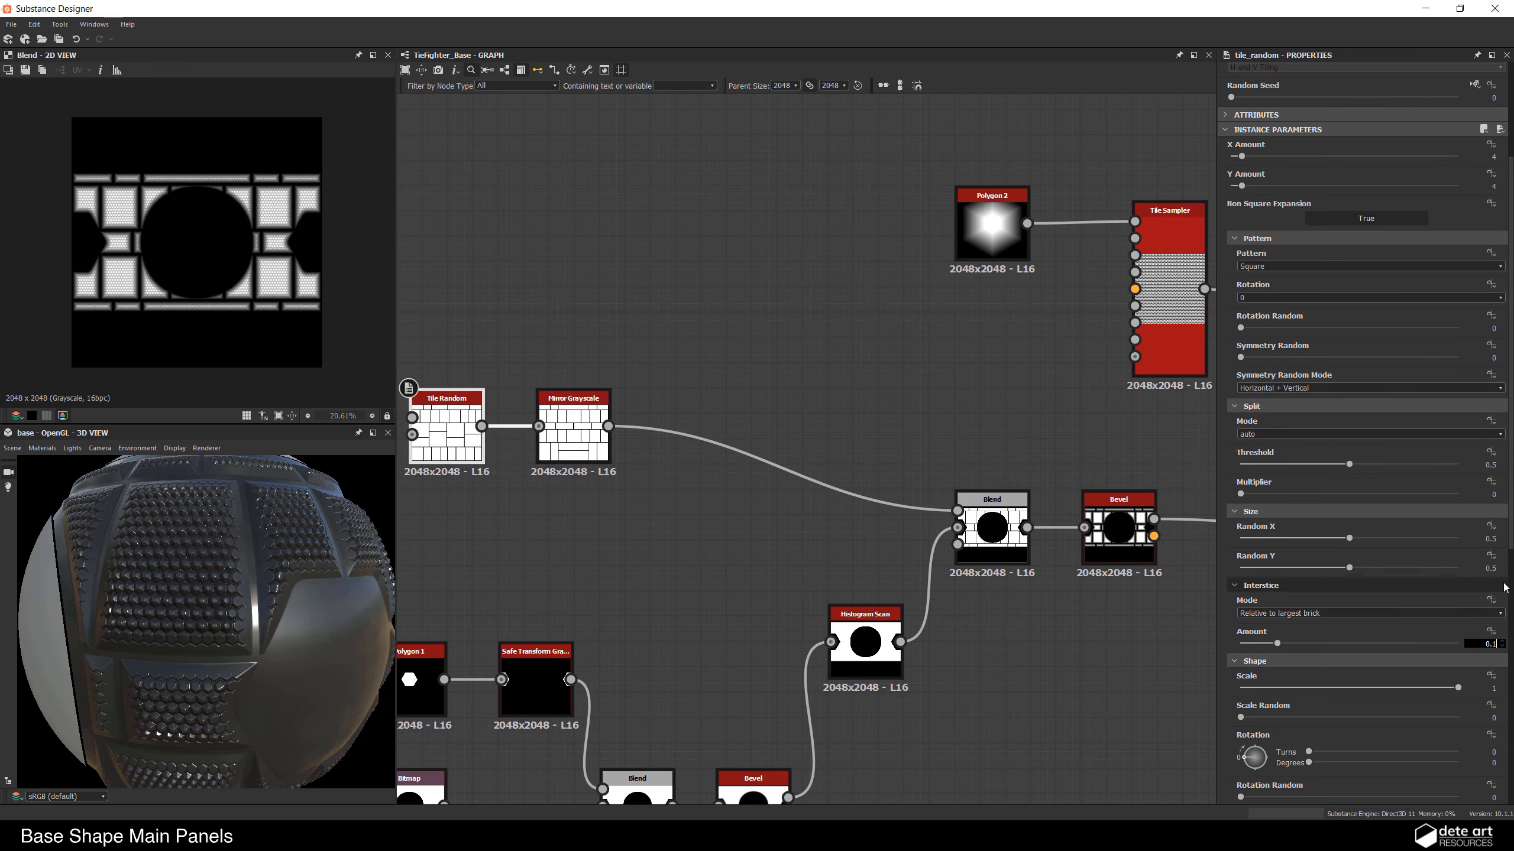
key(Return)
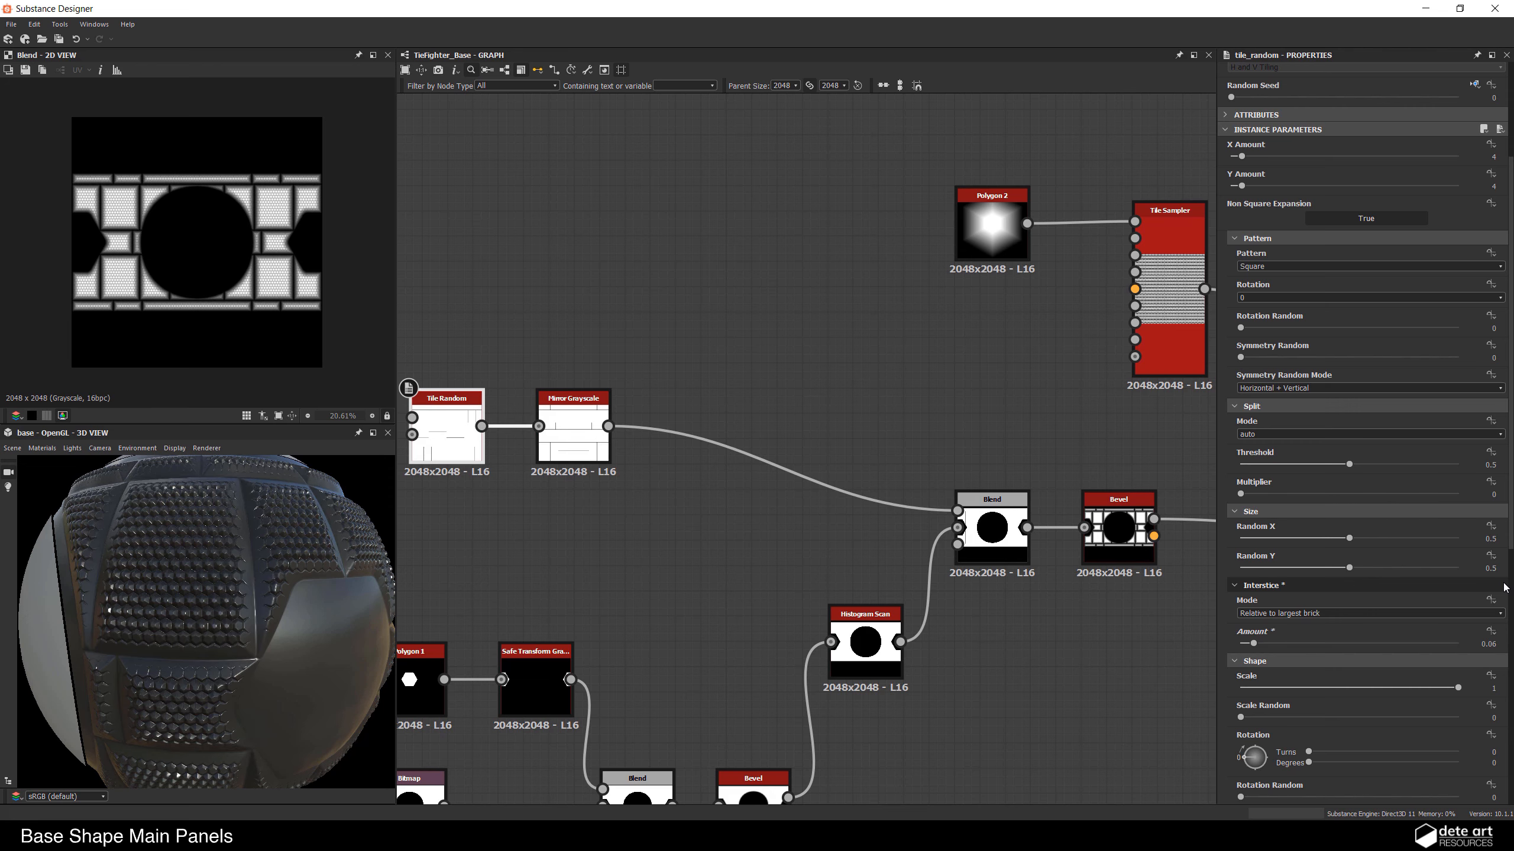
drag(257, 649, 173, 631)
scroll(169, 629, up, 5)
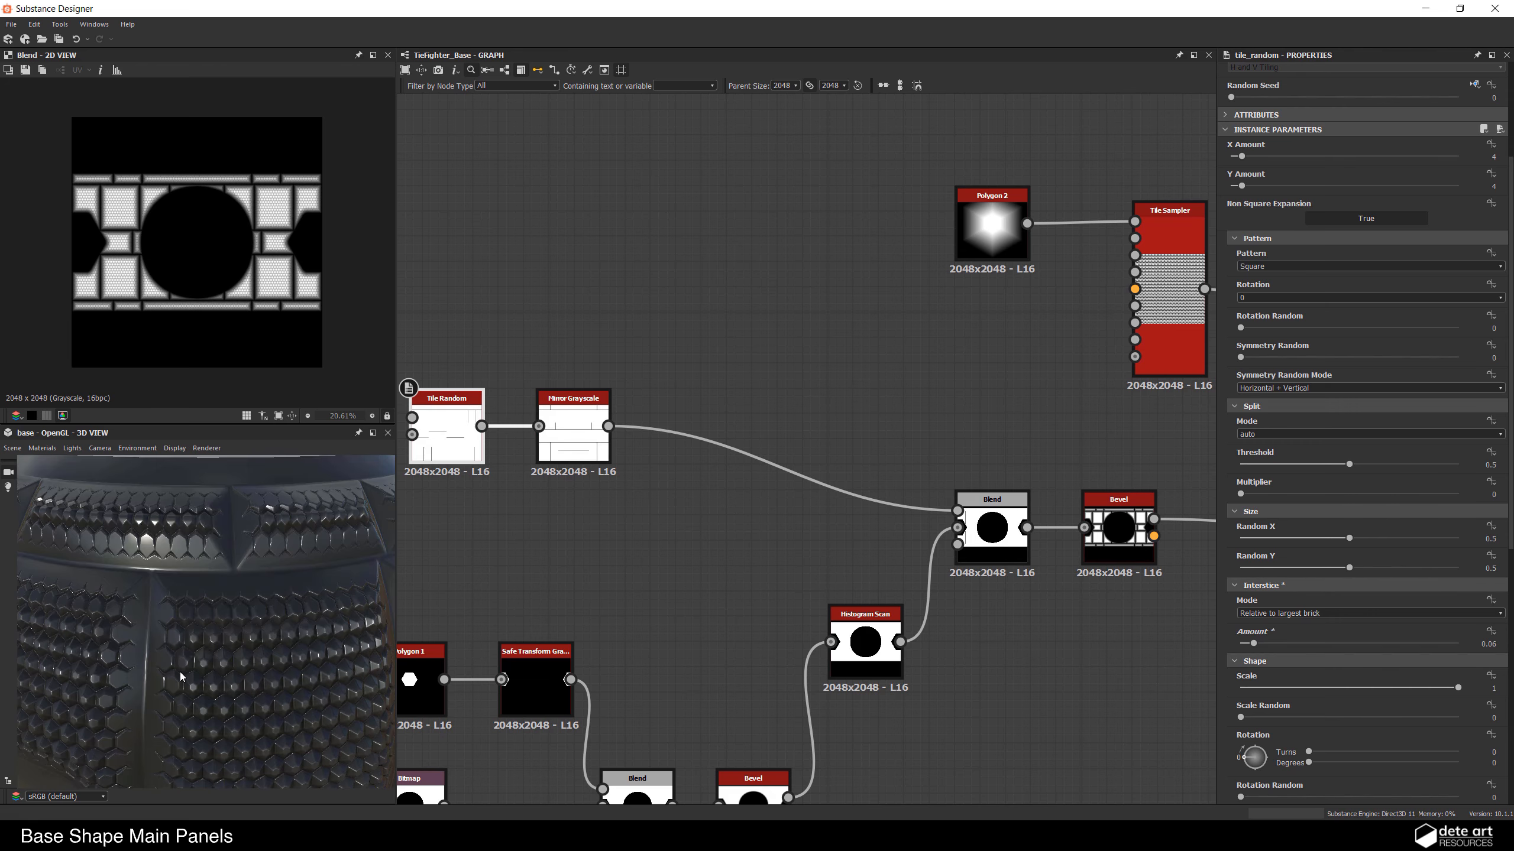
scroll(131, 620, down, 5)
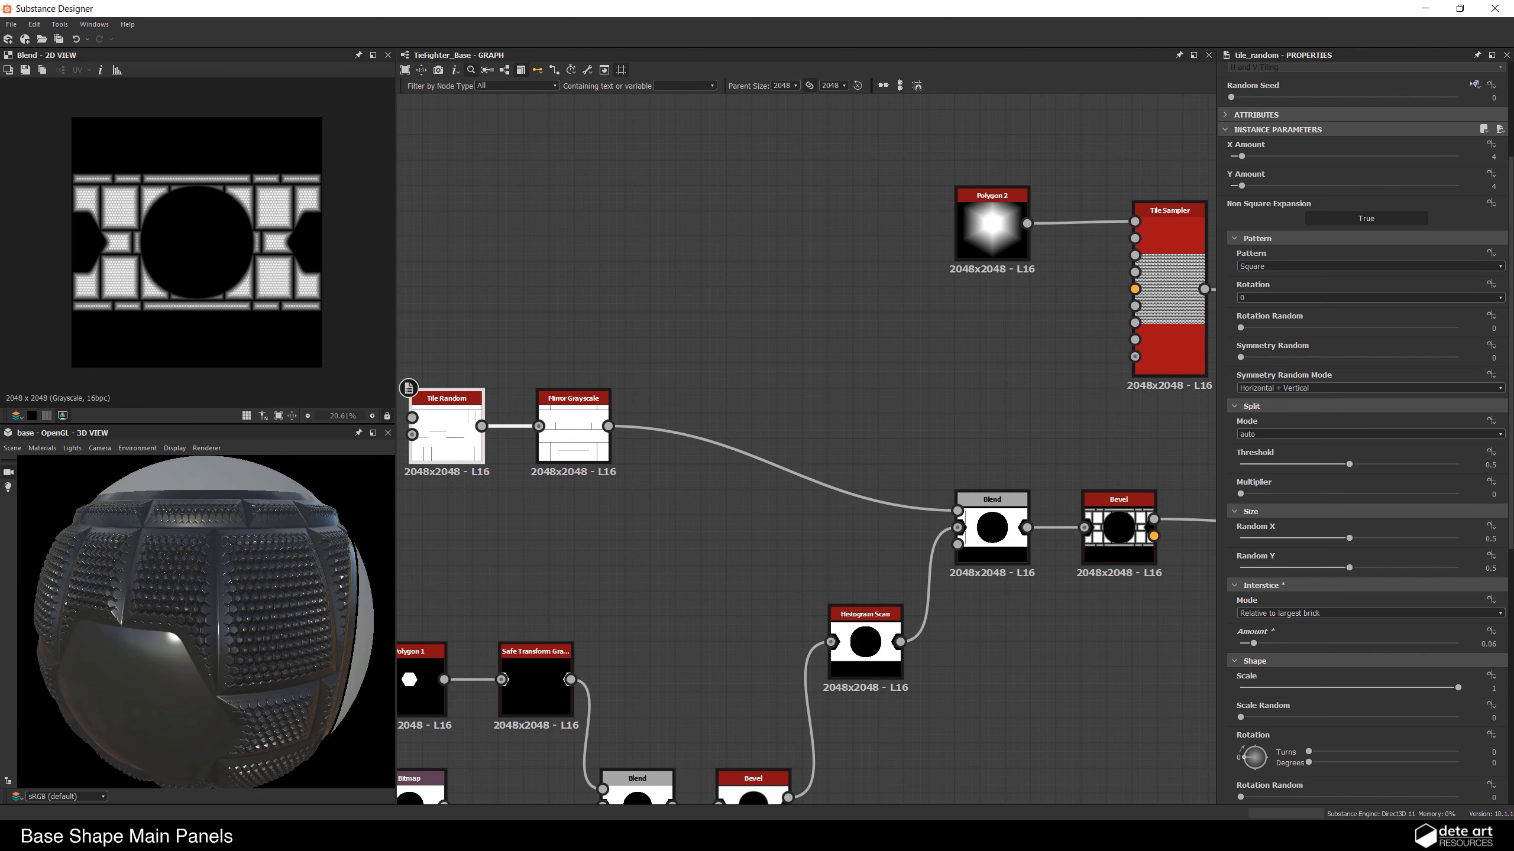
Step: Insert a Histogram Scan between the Bevel and the hexagon Blend, and set its Position and Contrast to 0.5
scroll(665, 455, up, 5)
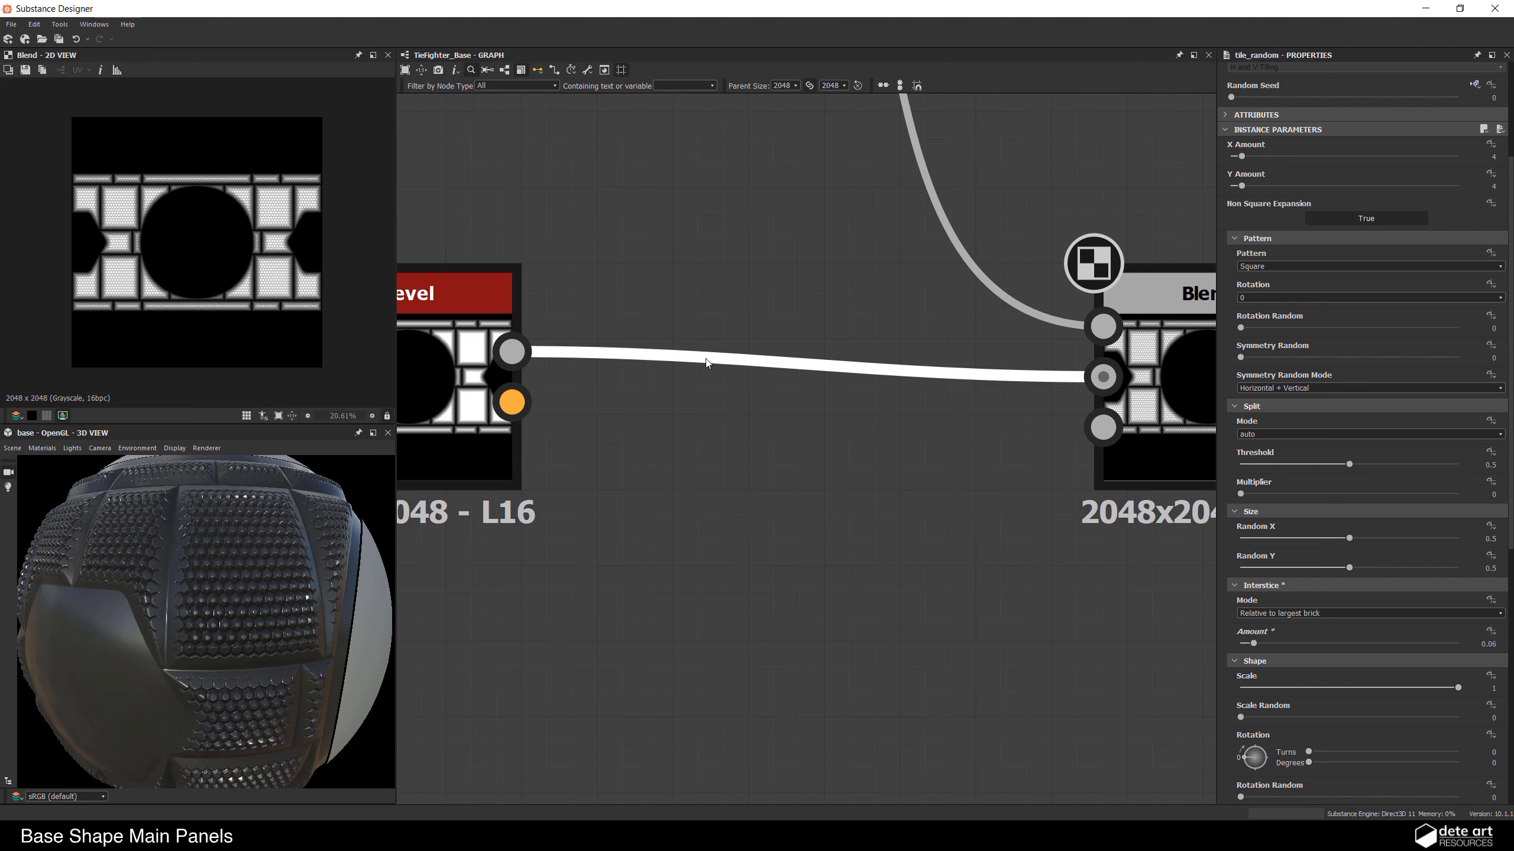
key(space)
text(his)
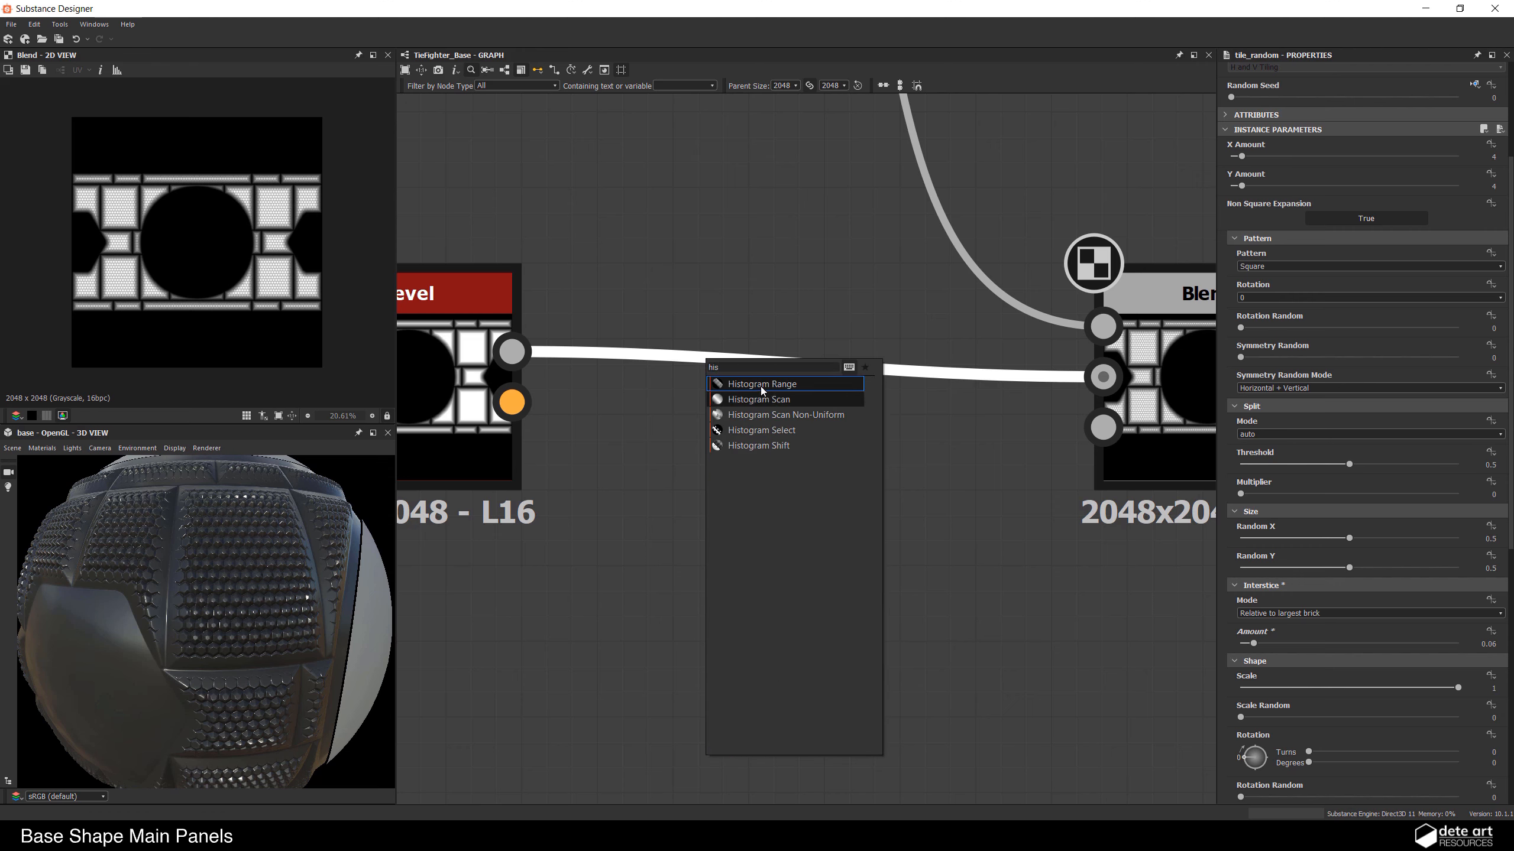
click(793, 400)
click(1341, 336)
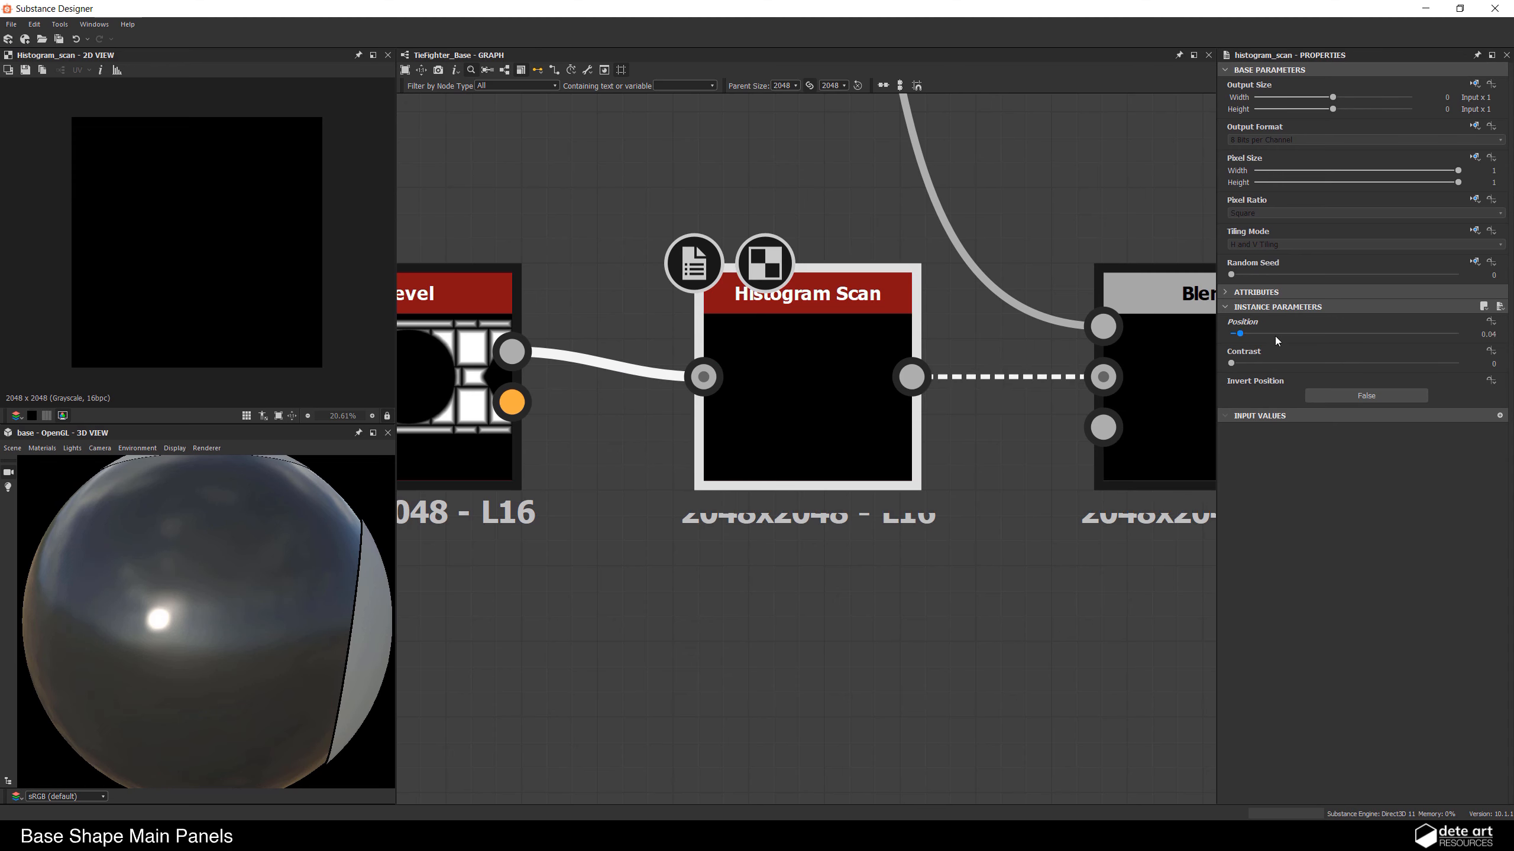
drag(1340, 340, 1338, 341)
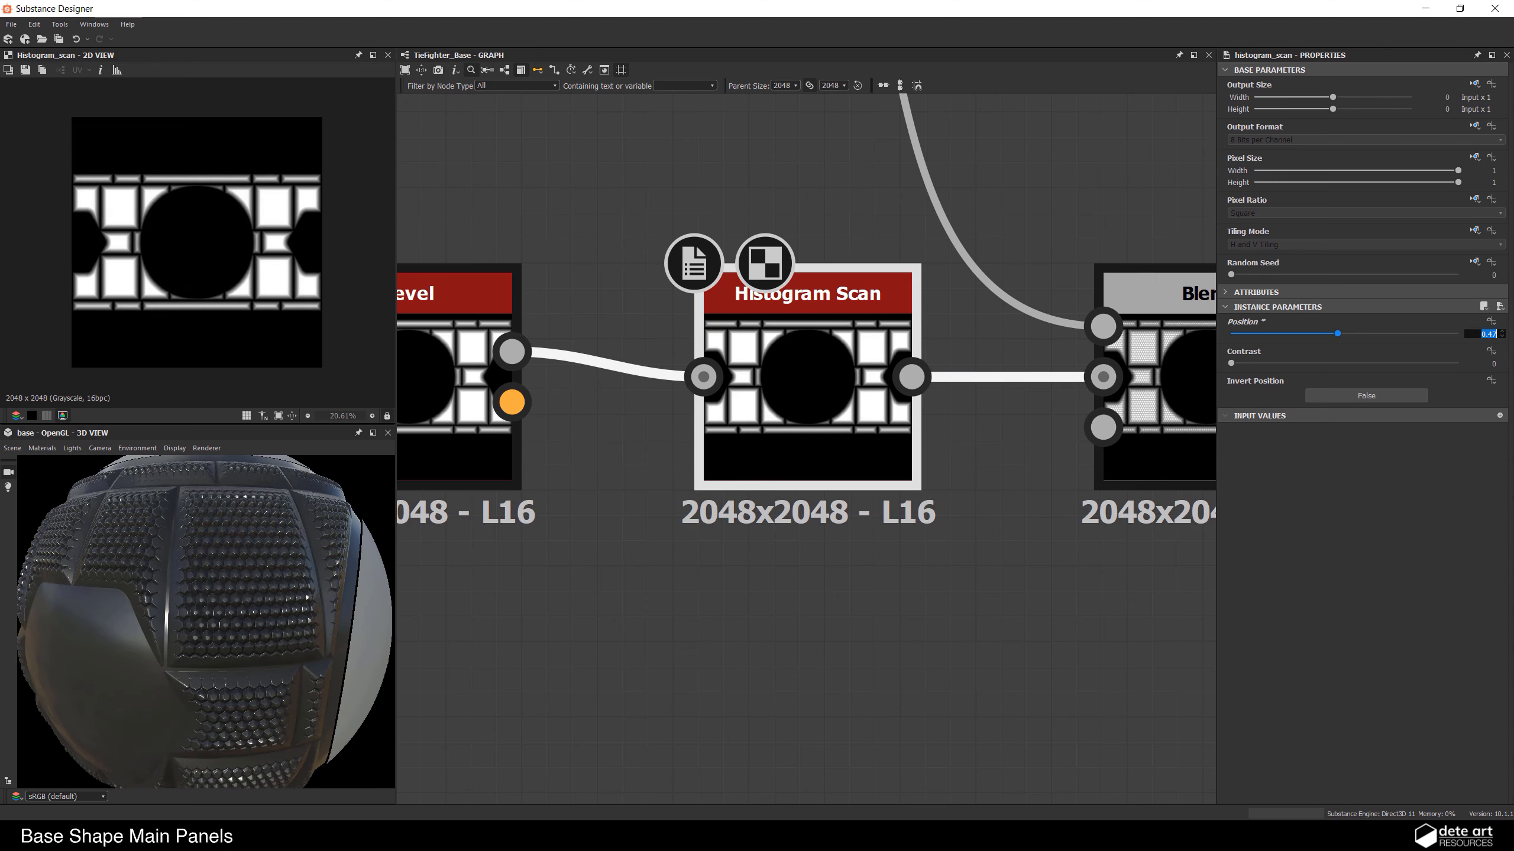
text(0.5)
key(Tab)
text(0.5)
key(Return)
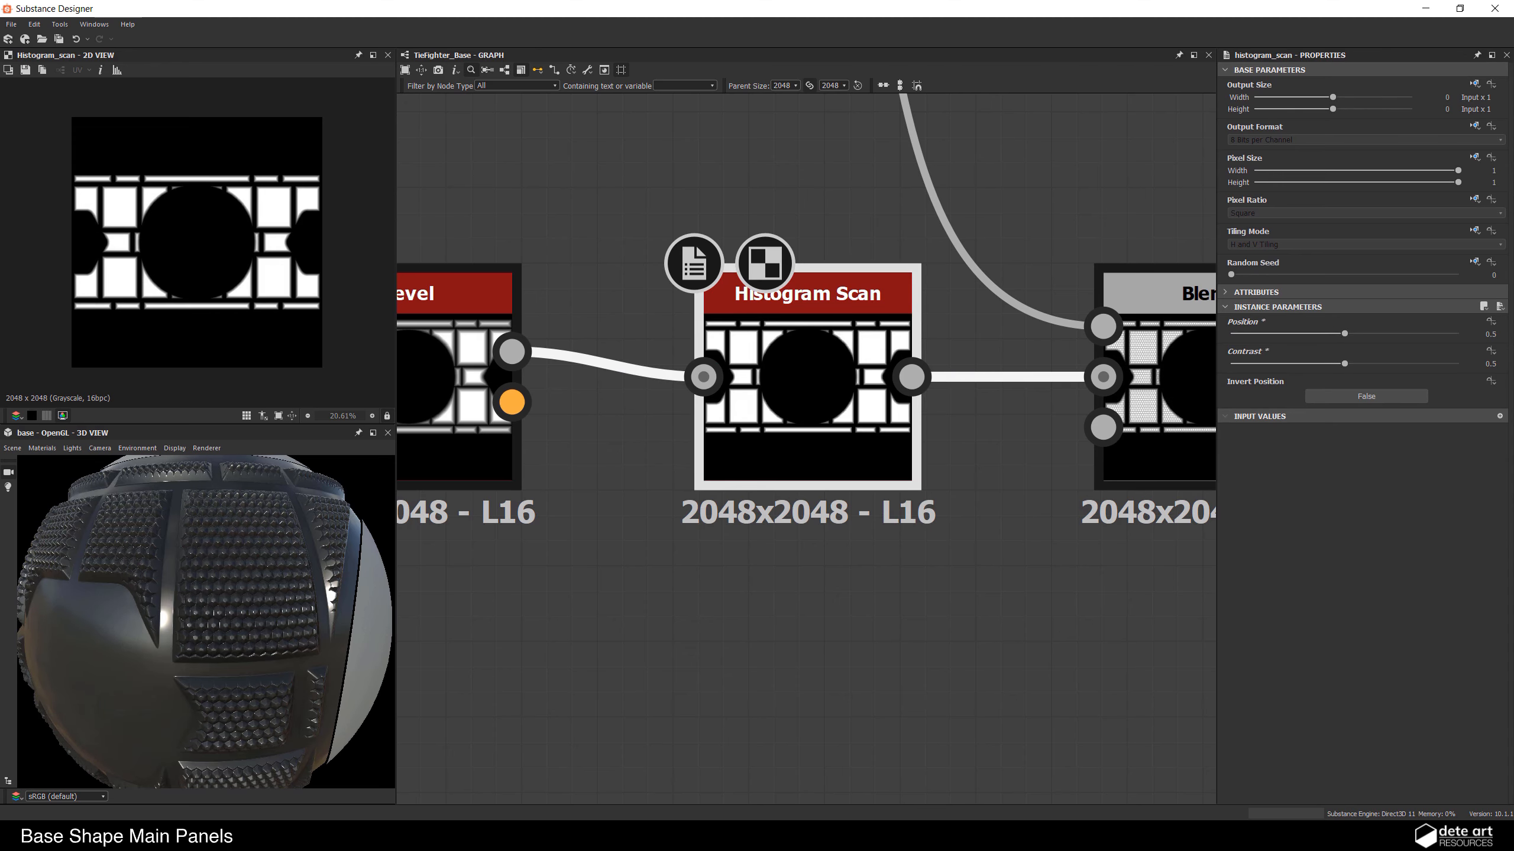
Step: Fine-tune the Histogram Scan to Position 0.55 and Contrast 0.44, checking the panel edges on the 3D model
scroll(267, 637, down, 2)
scroll(268, 637, up, 4)
scroll(277, 650, down, 4)
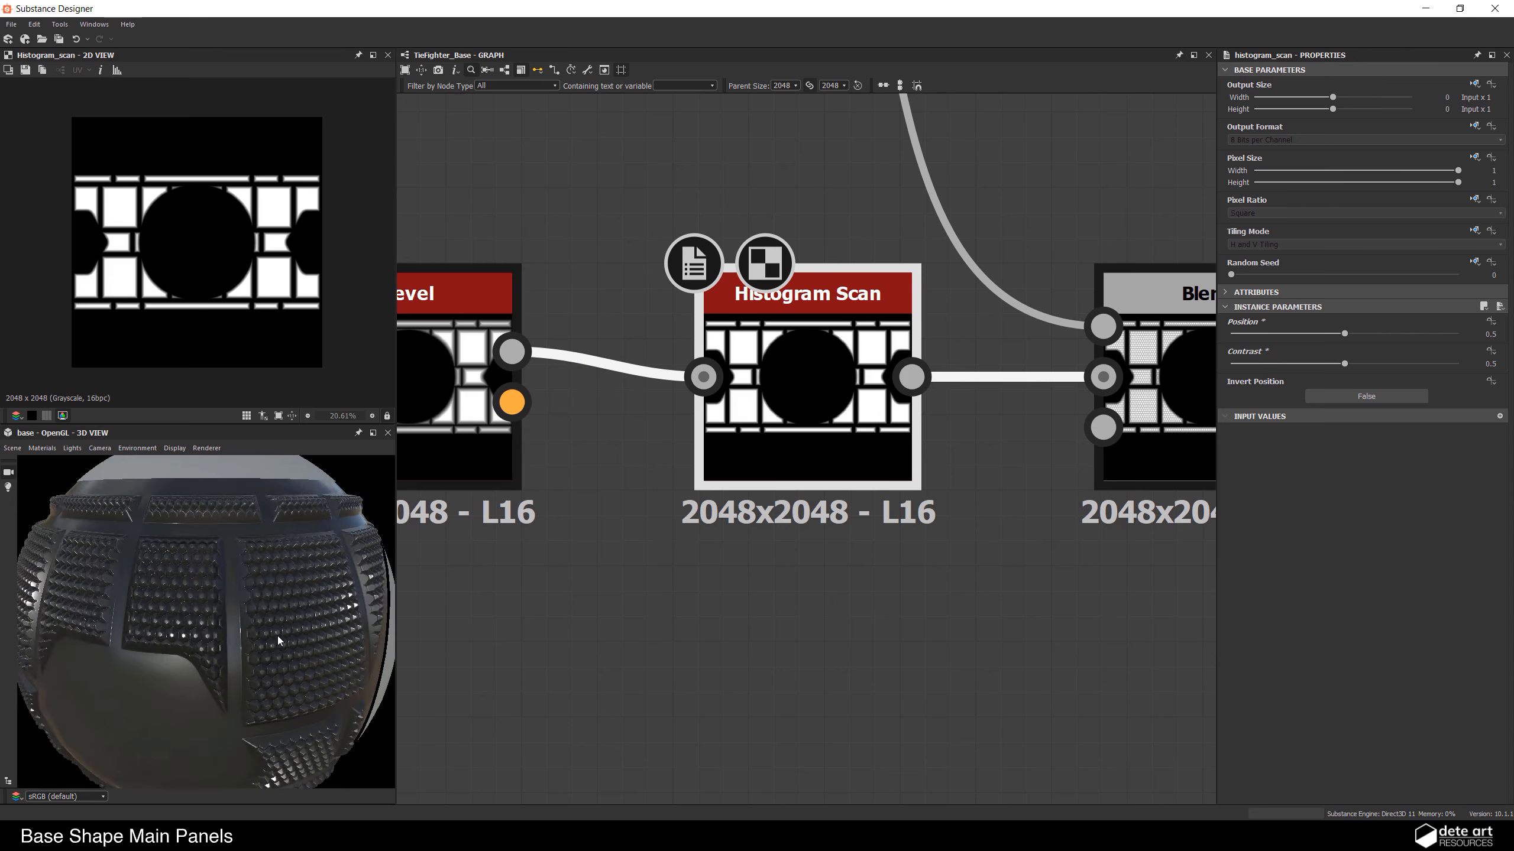
drag(277, 638, 248, 636)
scroll(244, 641, up, 2)
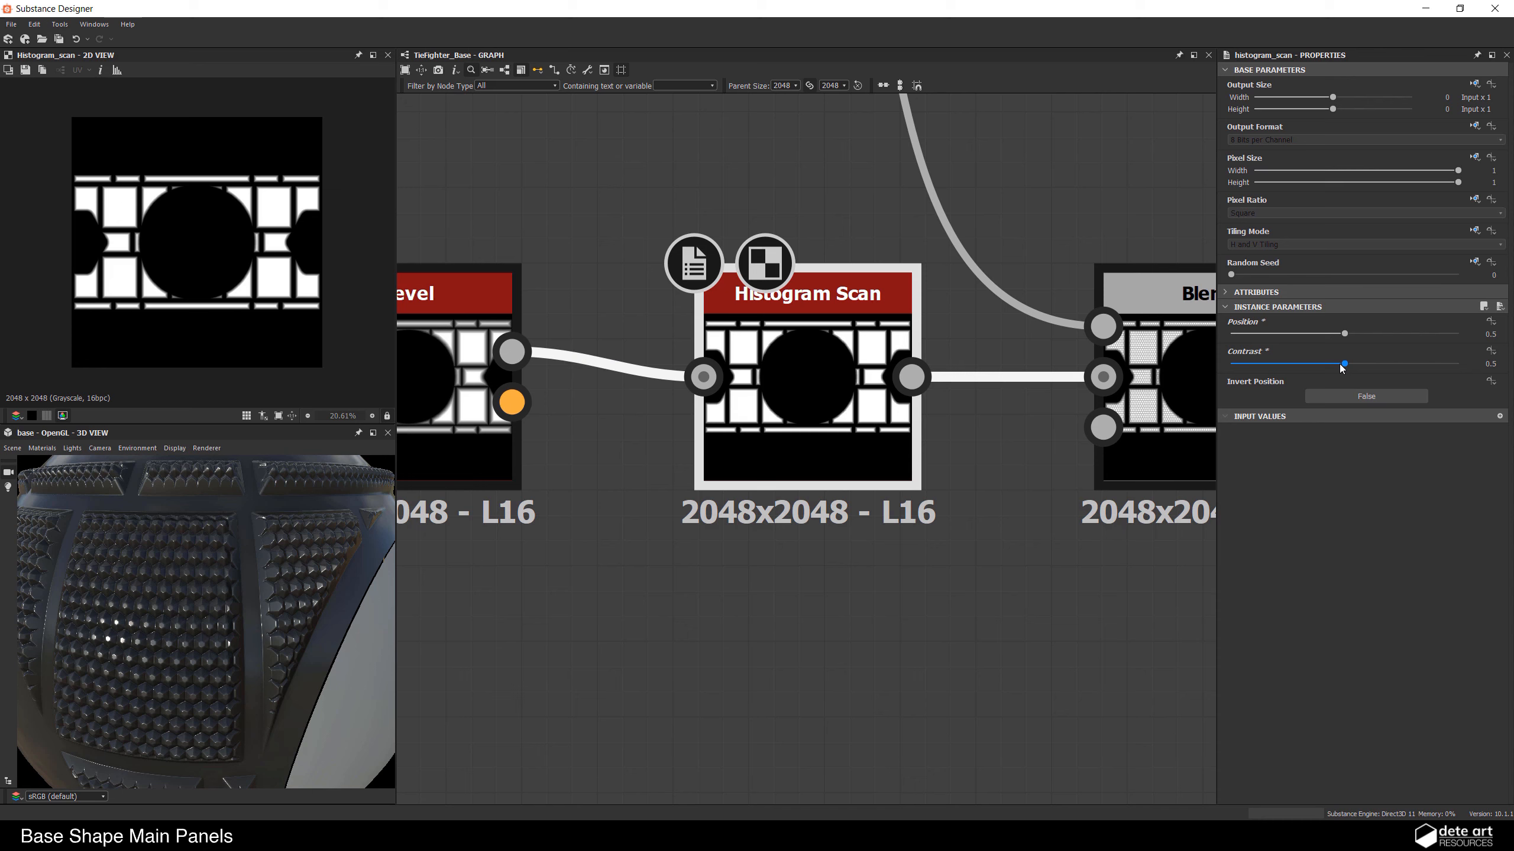
drag(1346, 337, 1357, 335)
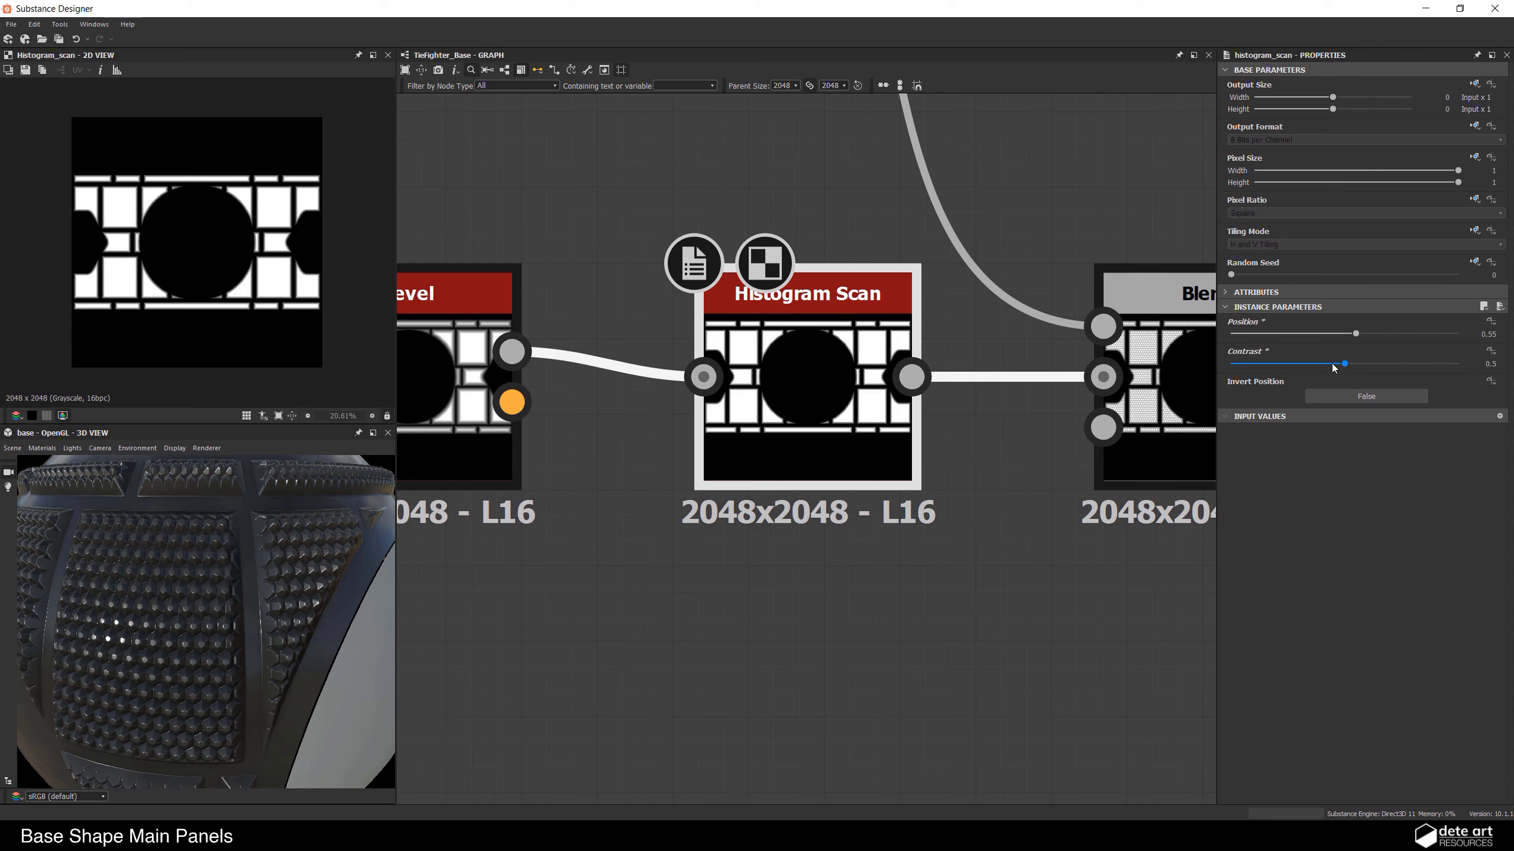
drag(1342, 365, 1333, 366)
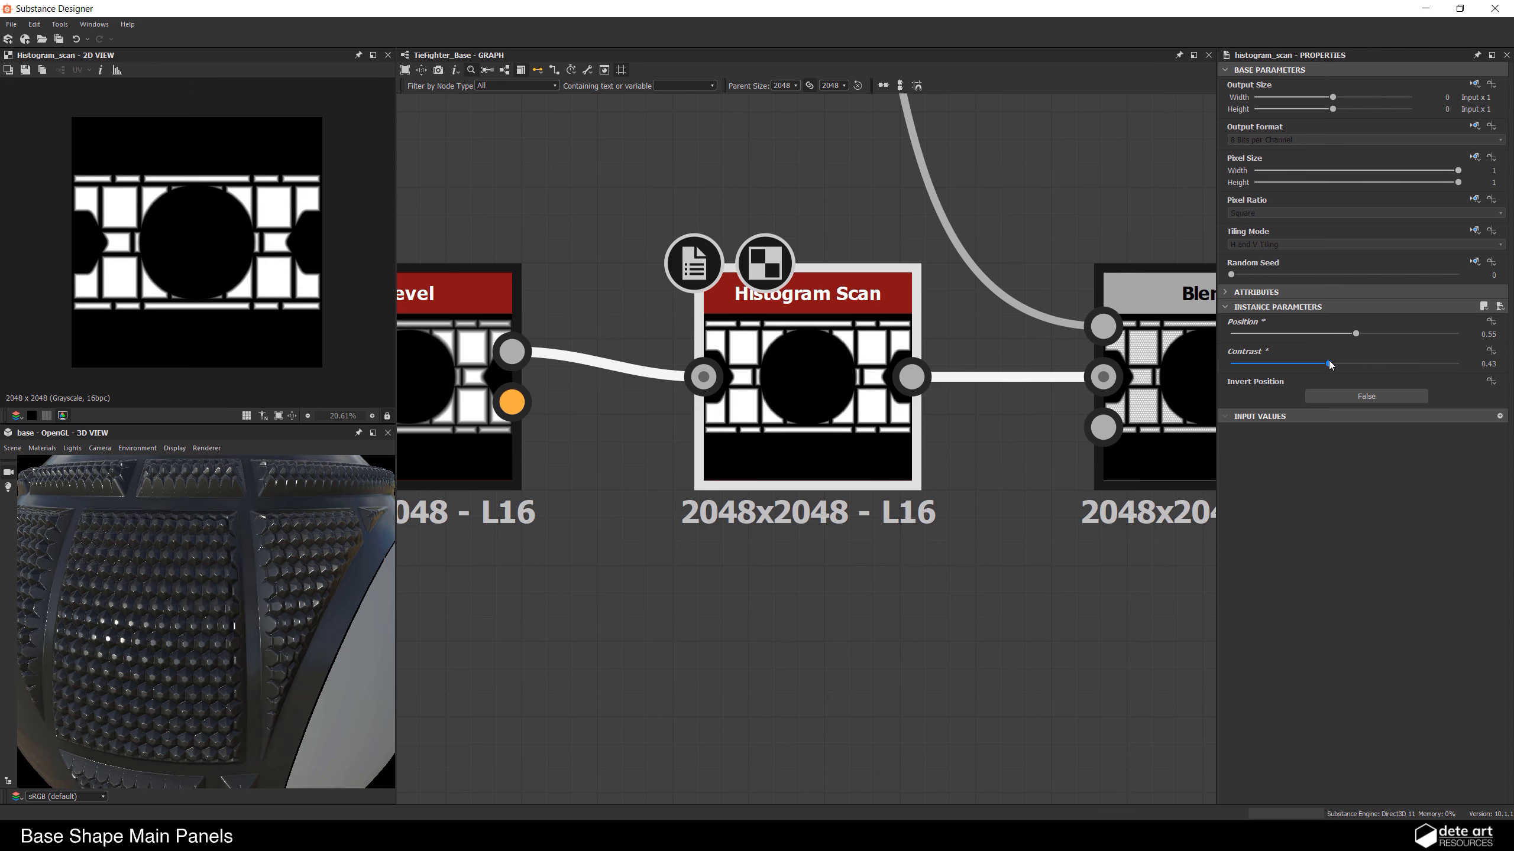
scroll(268, 596, down, 5)
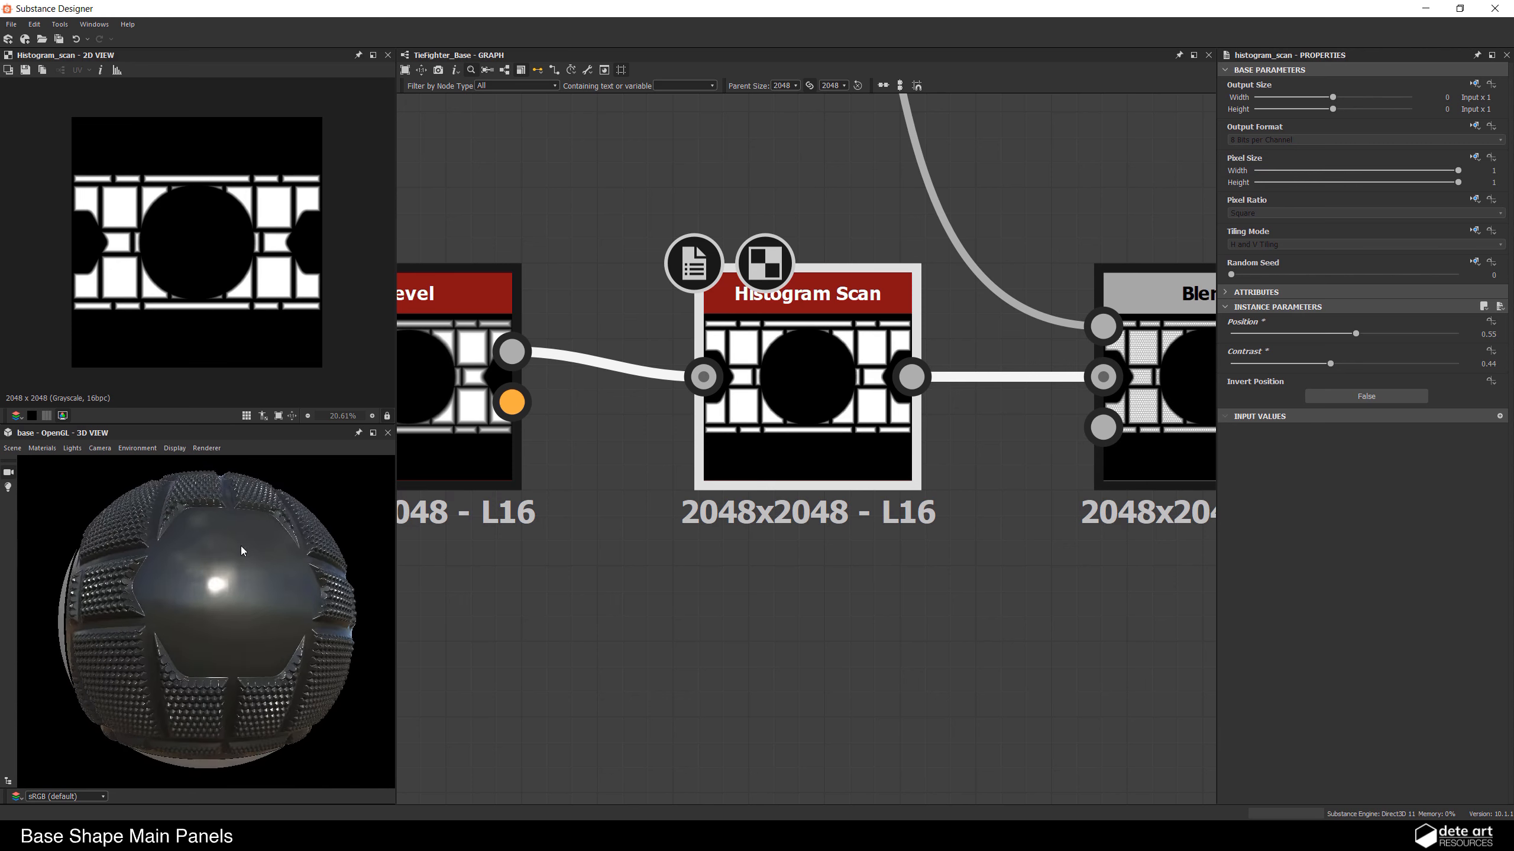
scroll(266, 595, up, 10)
scroll(266, 595, down, 8)
Step: Align the Tile Sampler above the Bevel node and move Polygon 2 close beside the Tile Sampler
scroll(760, 551, down, 5)
middle_drag(760, 551, 714, 645)
scroll(696, 412, up, 1)
drag(611, 322, 543, 339)
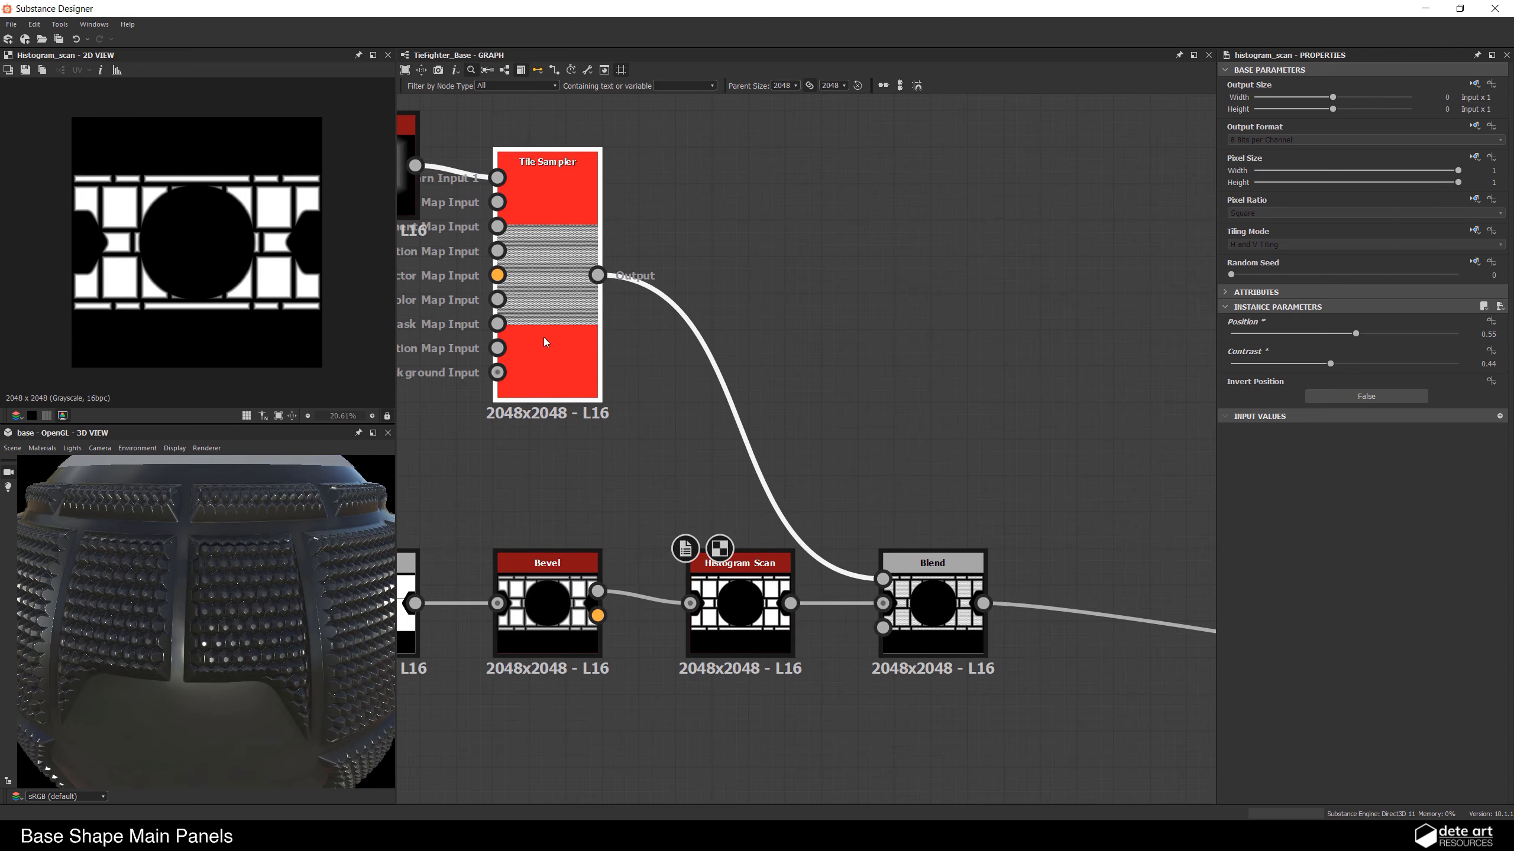
middle_drag(544, 339, 776, 381)
click(618, 238)
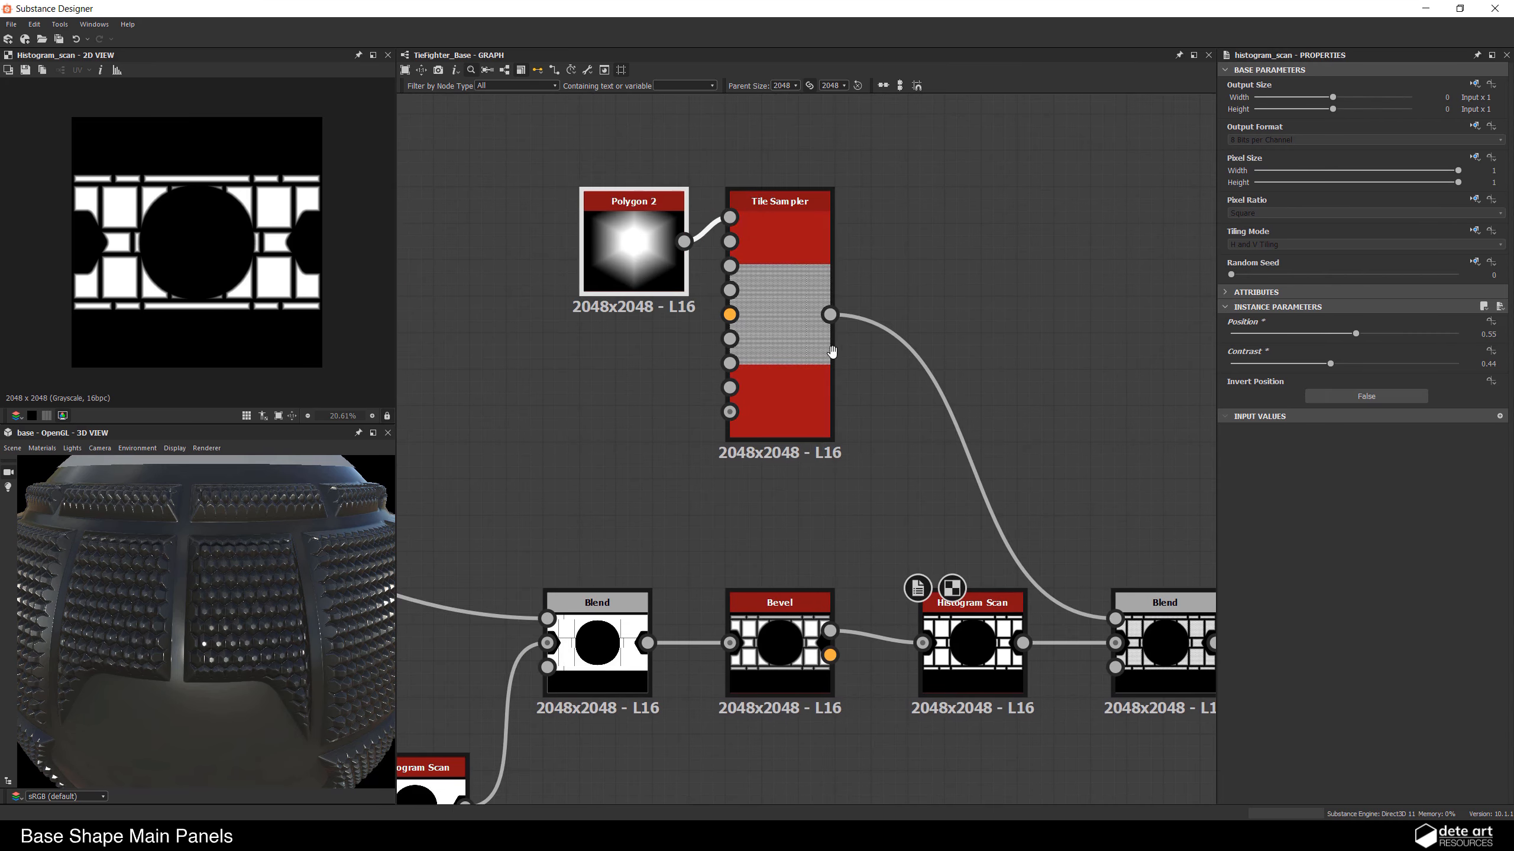
scroll(847, 402, up, 3)
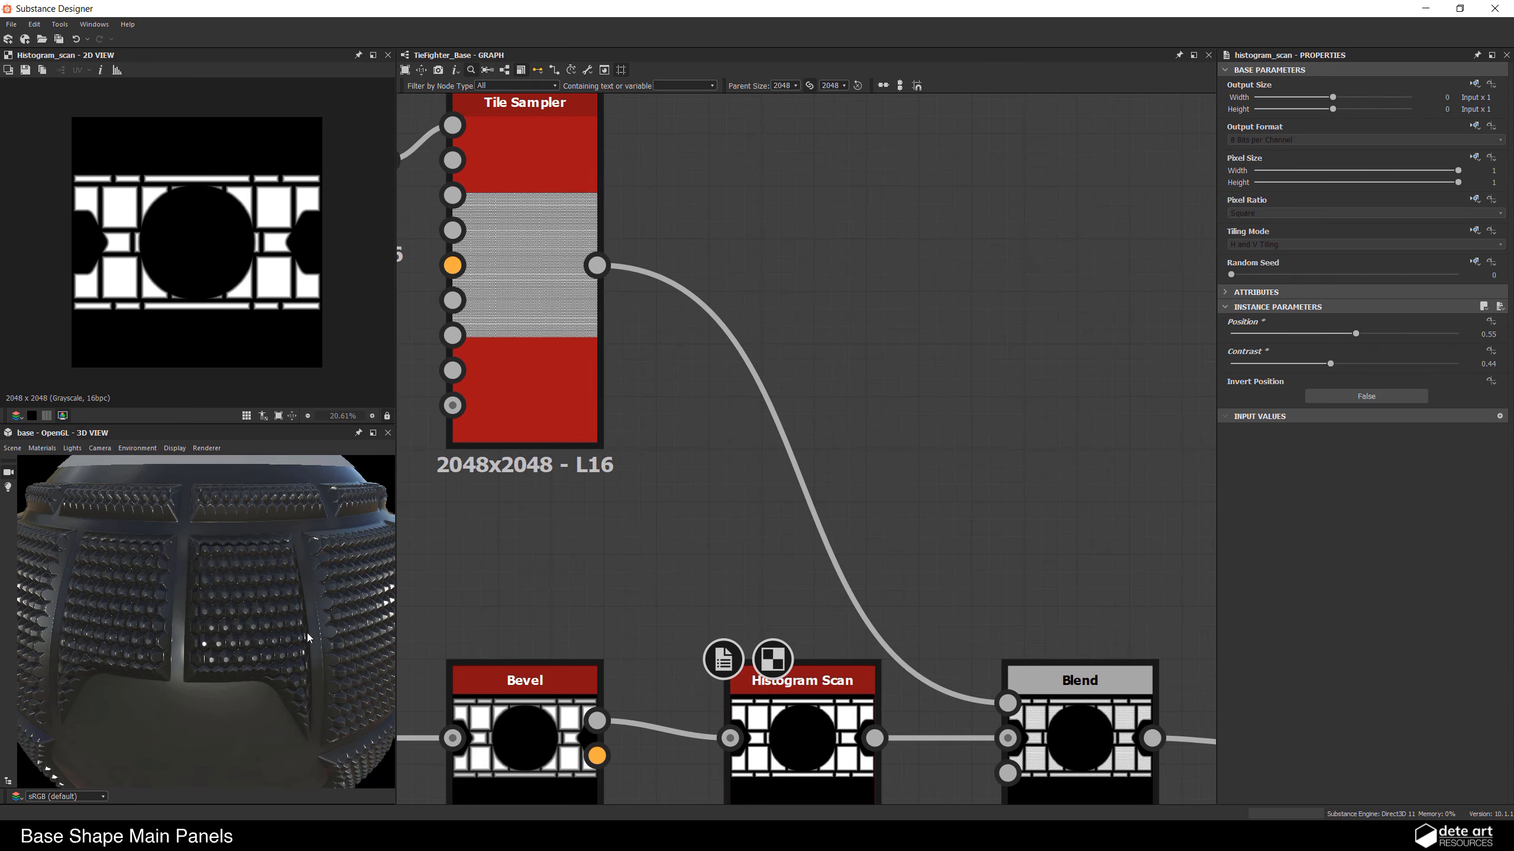
drag(307, 633, 278, 623)
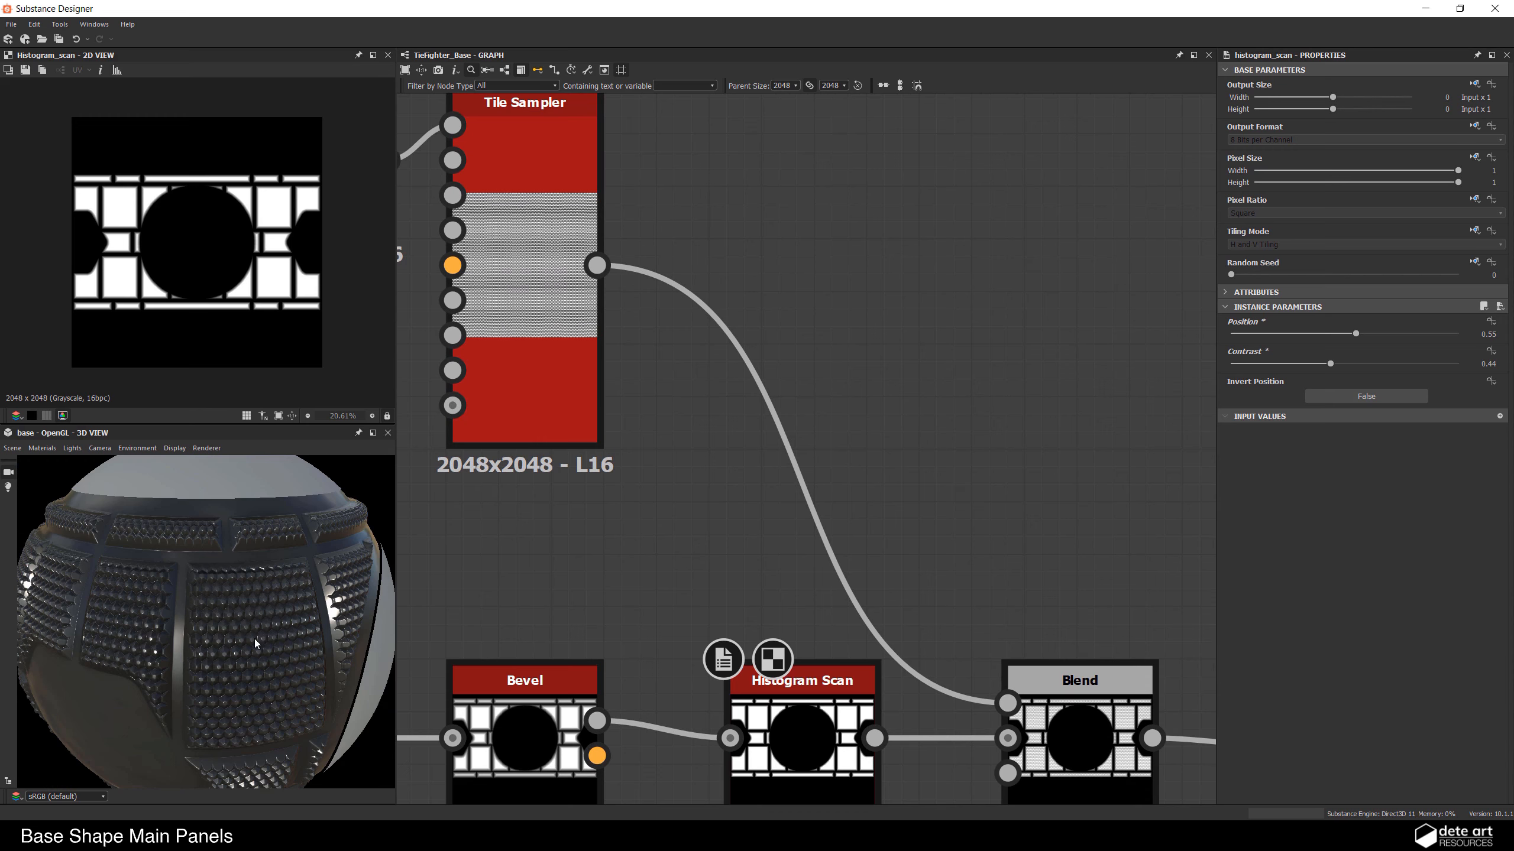
scroll(254, 639, up, 5)
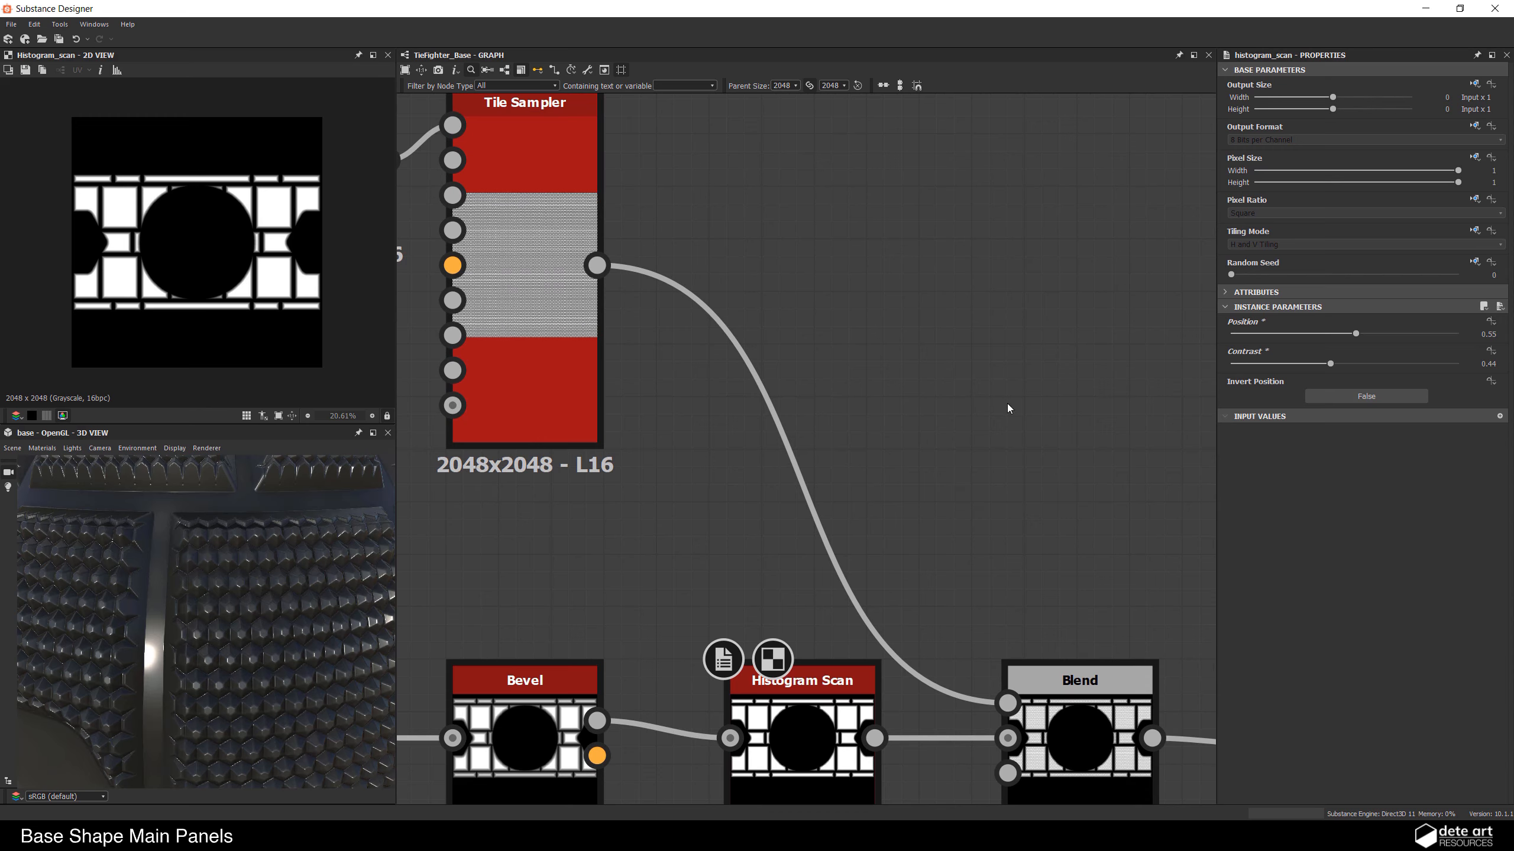
Step: Add a Dete Curve Collection node fed by the Tile Sampler and check its hexagon pattern up close in 2D
click(961, 366)
key(space)
text(curve)
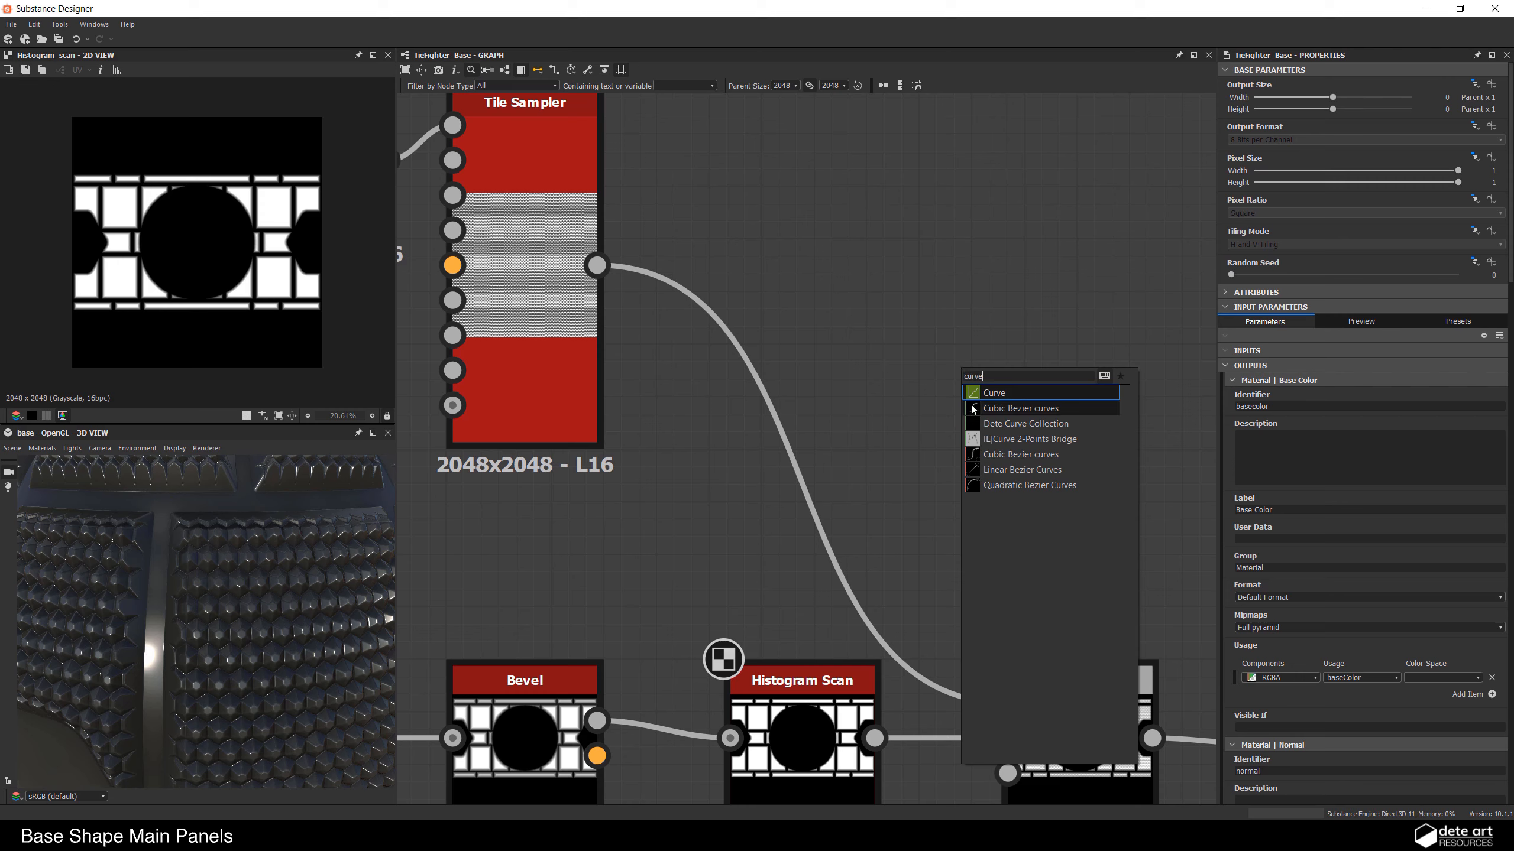
click(1015, 422)
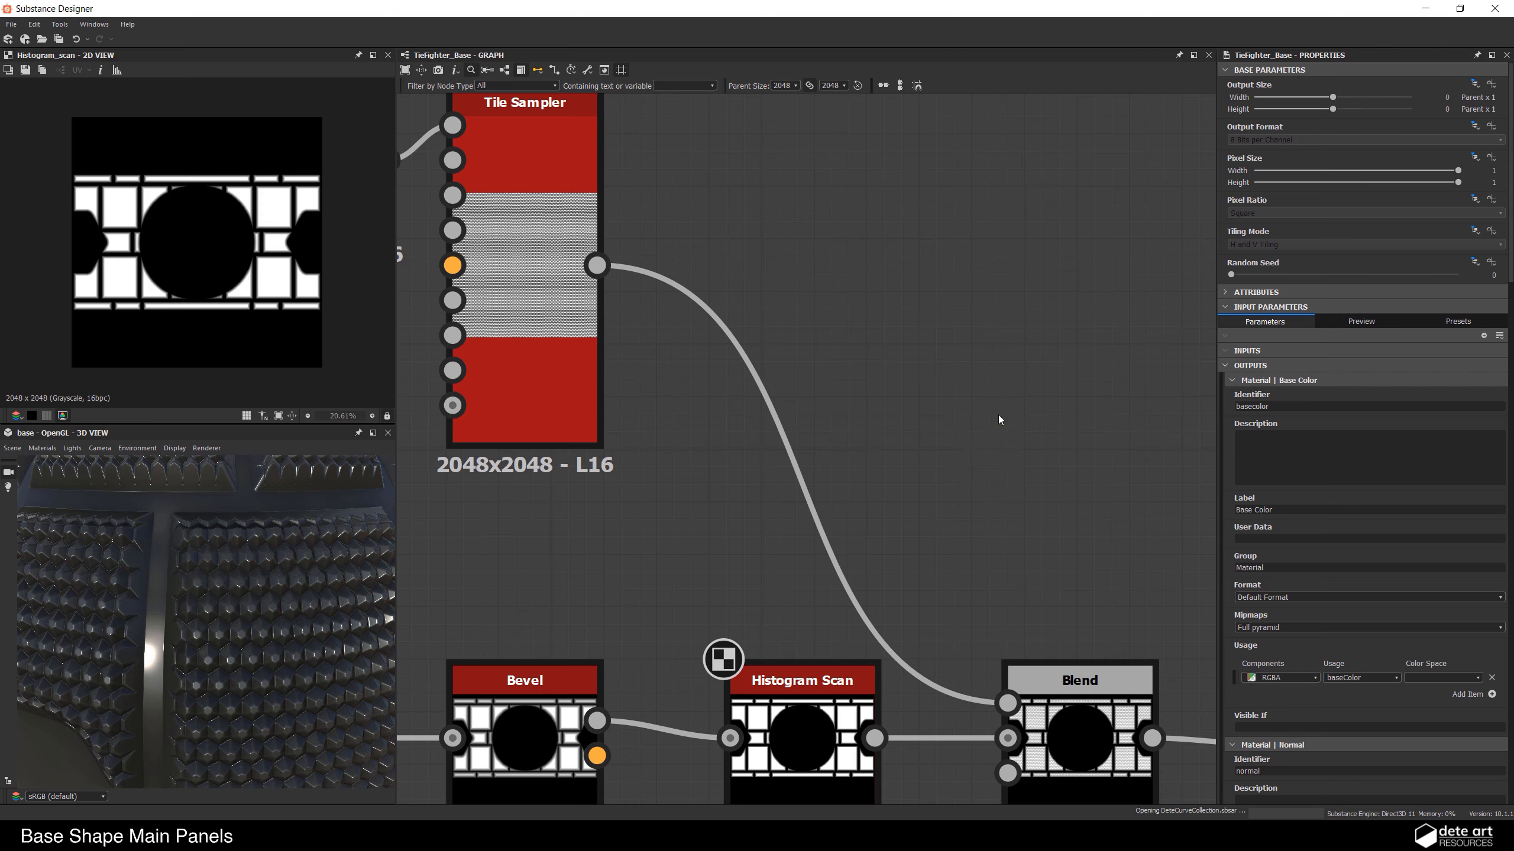
drag(735, 330, 840, 325)
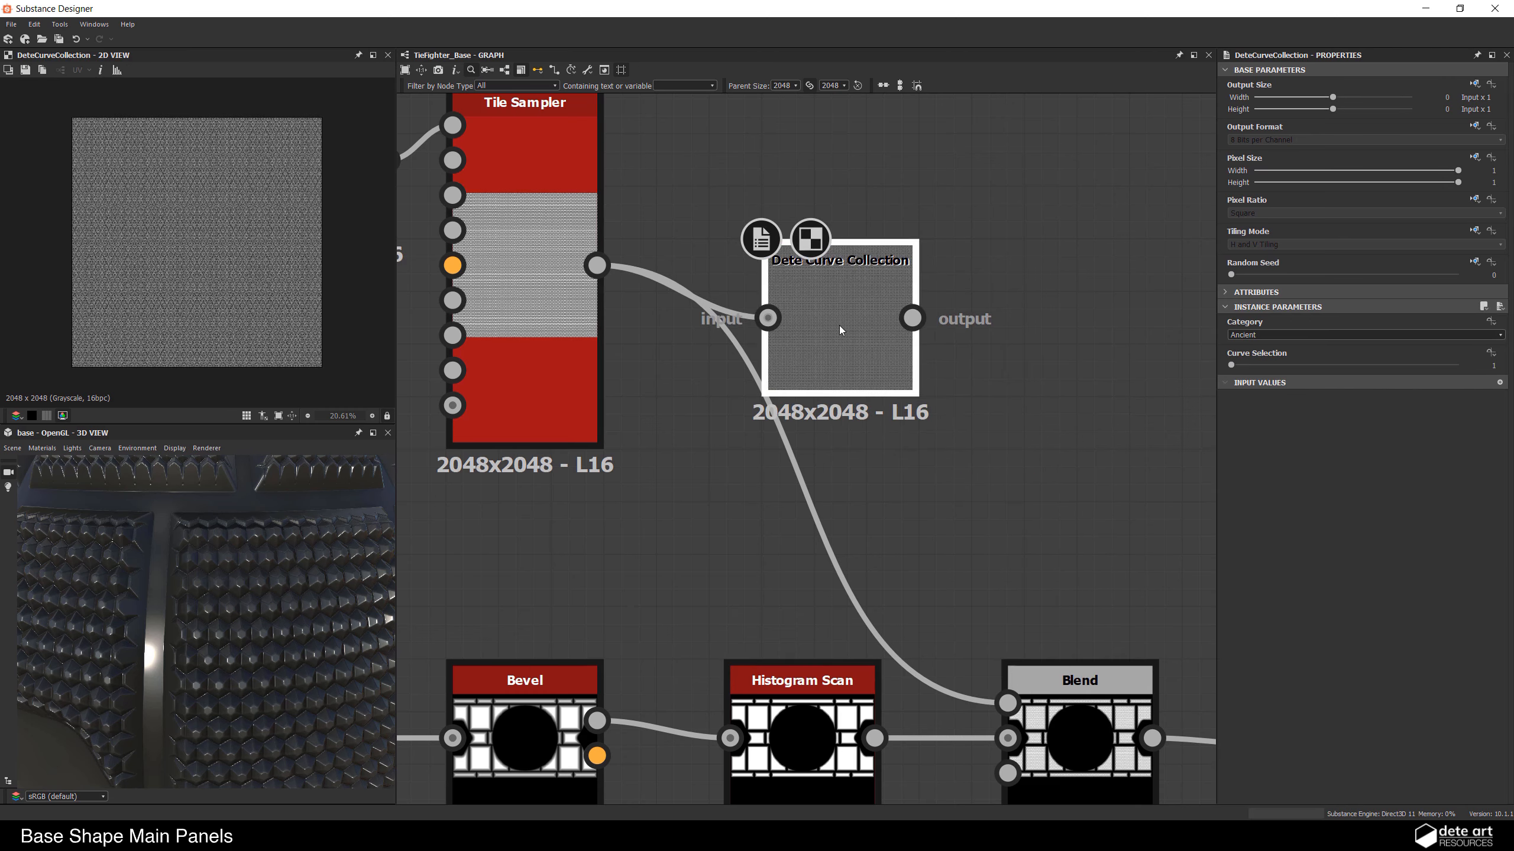
scroll(216, 259, up, 5)
scroll(282, 311, up, 8)
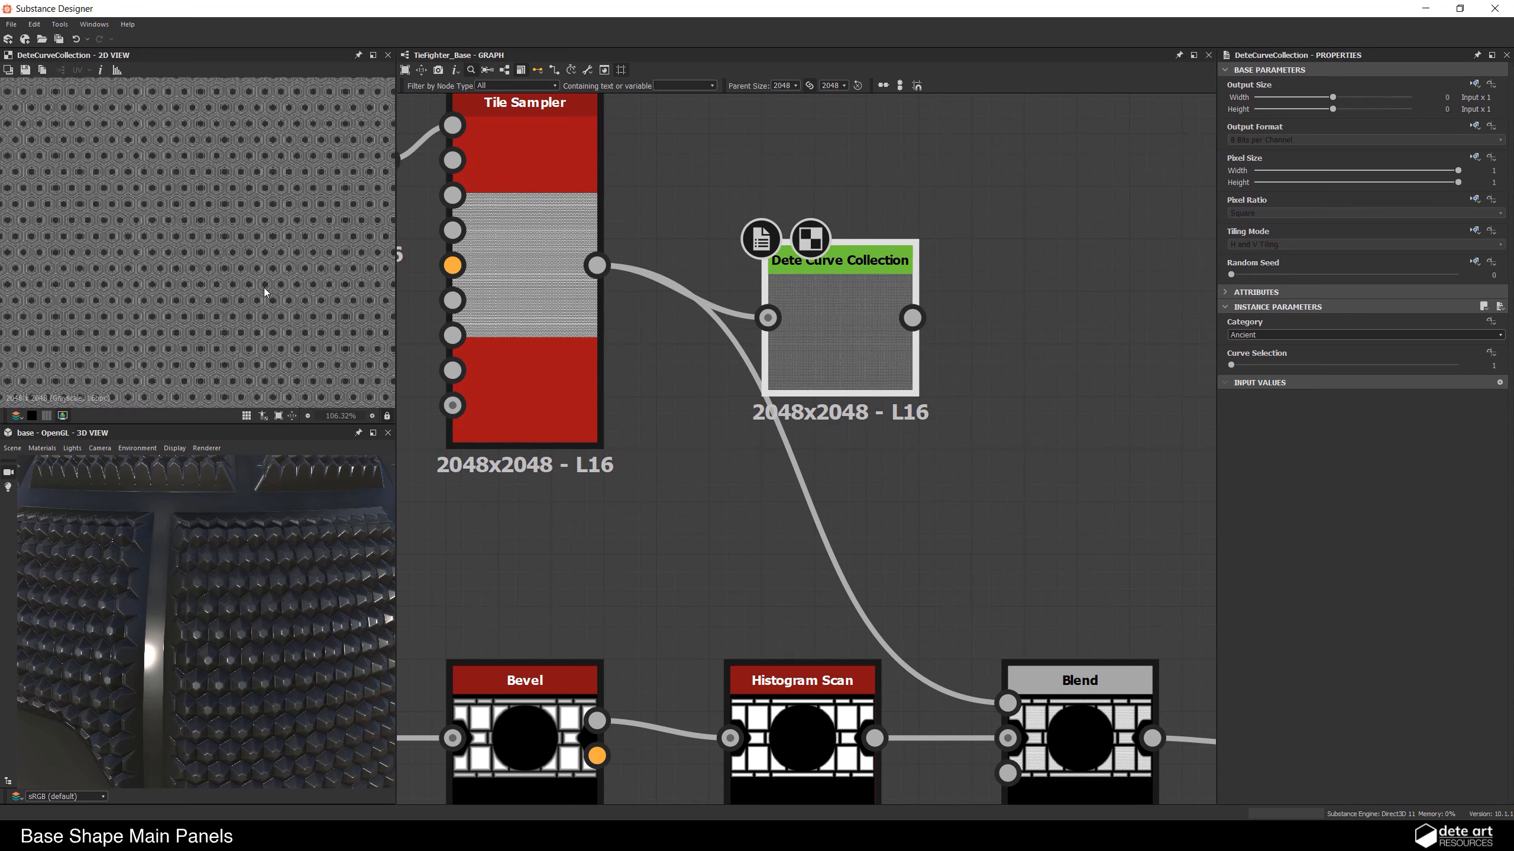
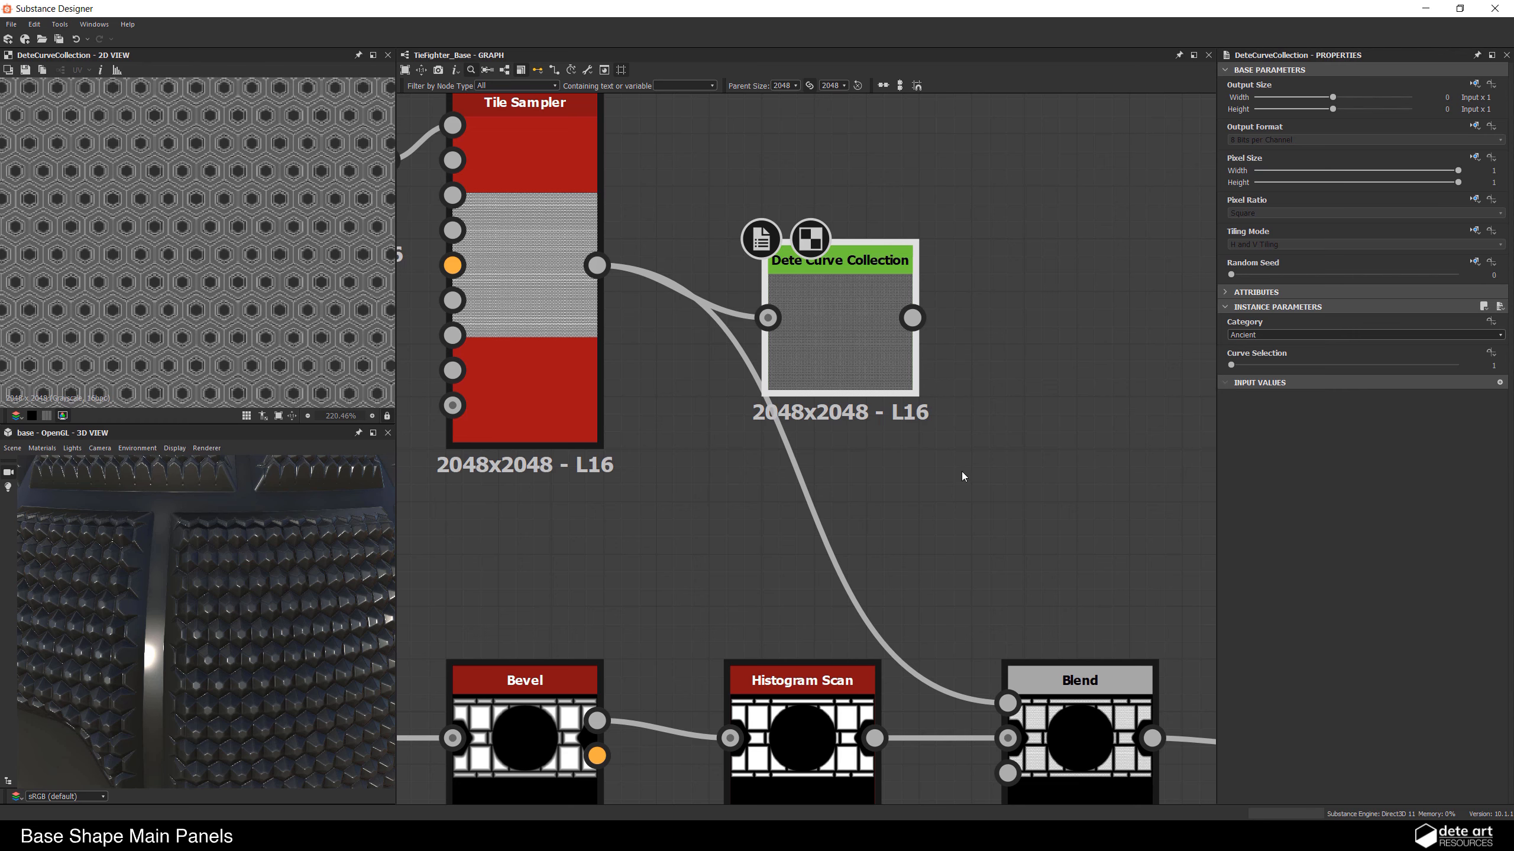
Step: Connect the Dete Curve Collection output to the Blend's Foreground and check the detail on the 3D model
middle_drag(961, 472, 838, 439)
drag(805, 253, 918, 639)
scroll(250, 667, up, 5)
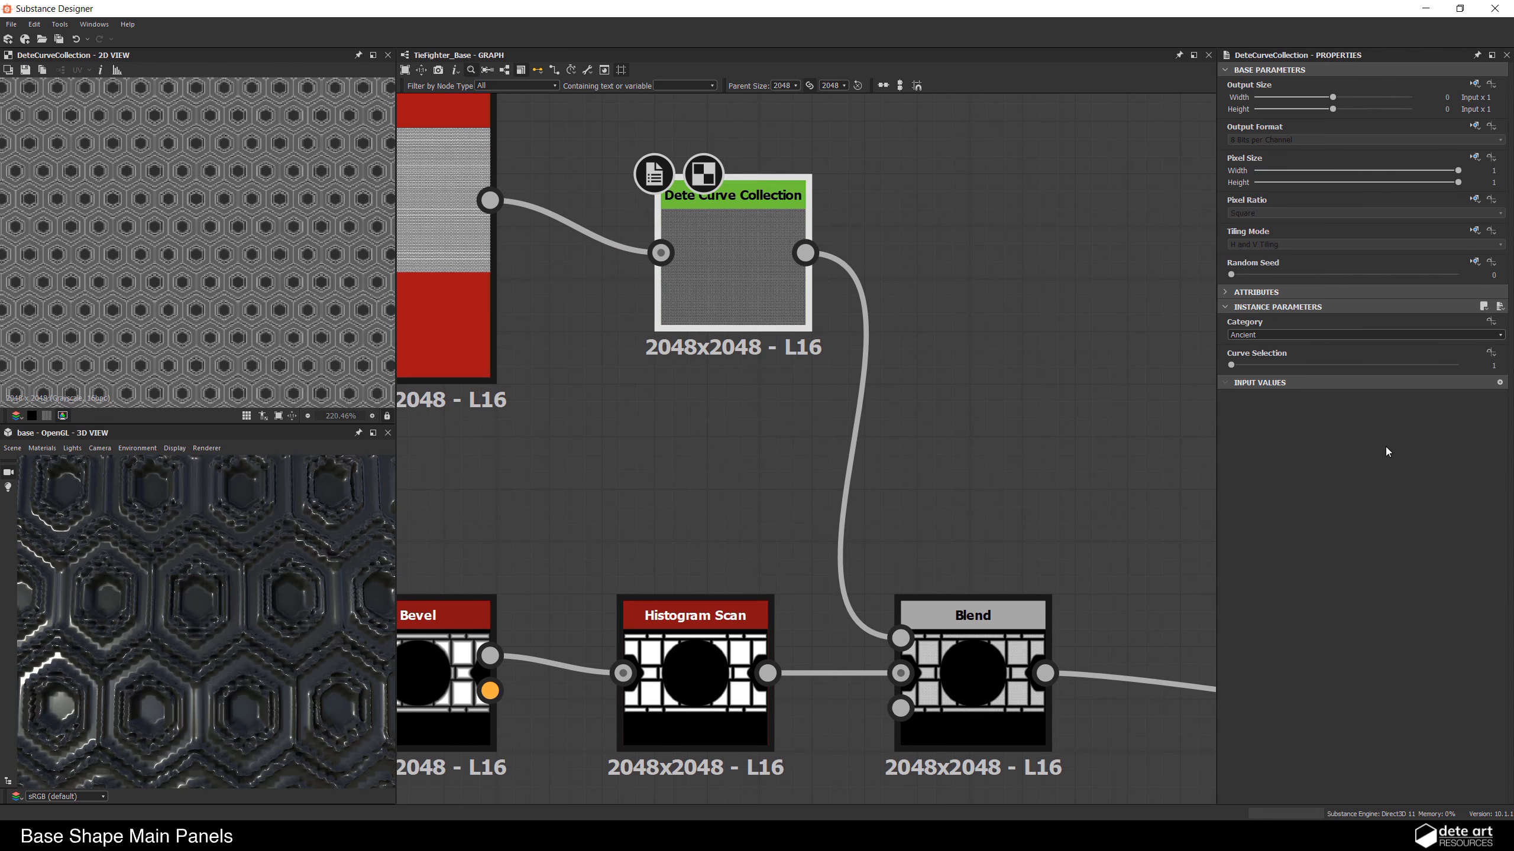
Step: Set the Dete Curve Collection's Category to Basic and its Curve Selection to 3
click(1254, 334)
click(1236, 369)
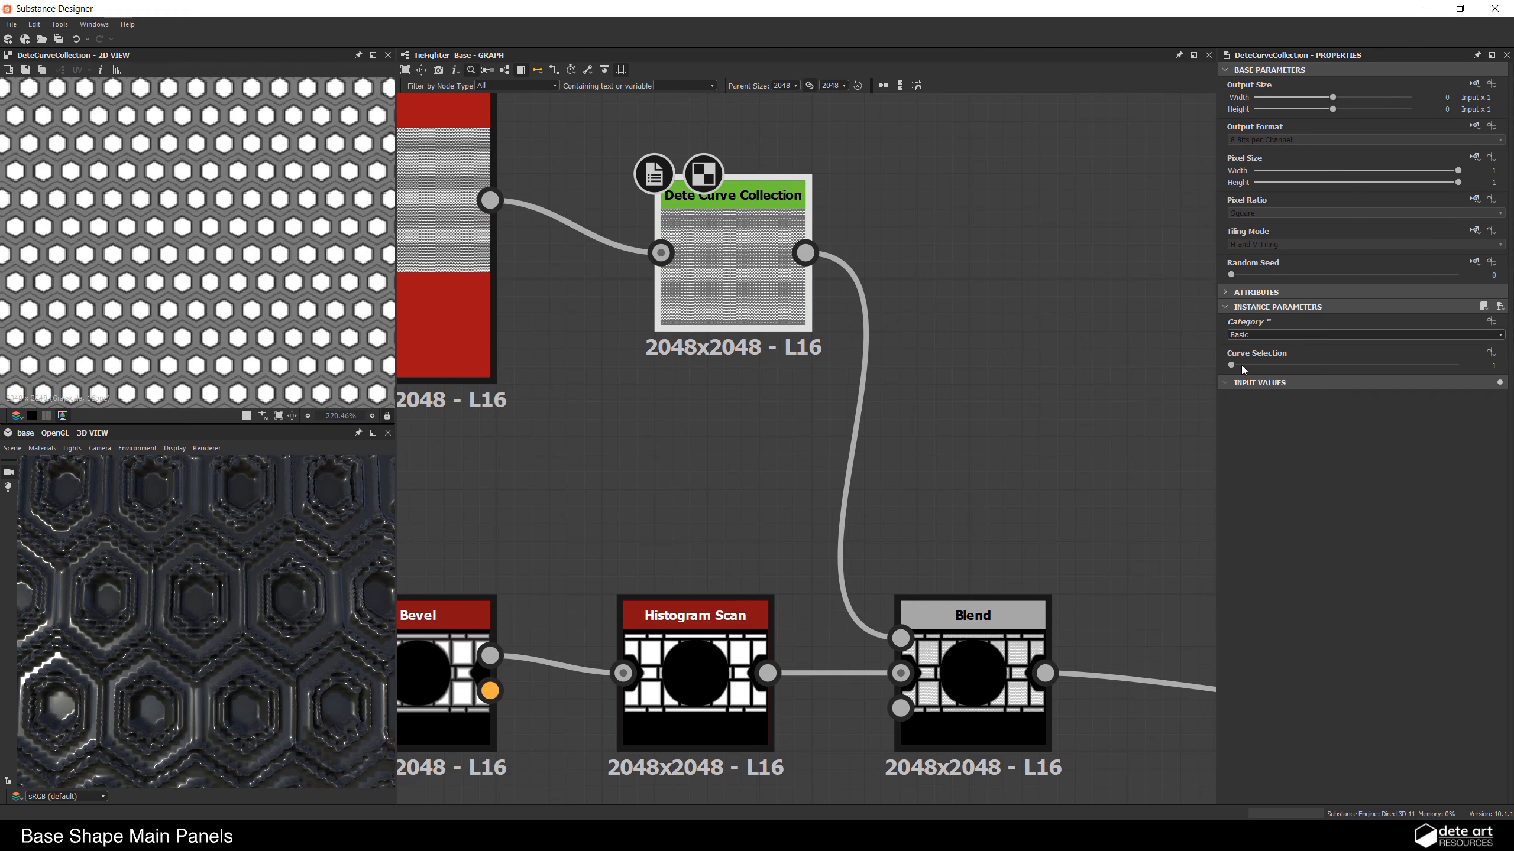
scroll(200, 587, down, 5)
scroll(201, 601, up, 8)
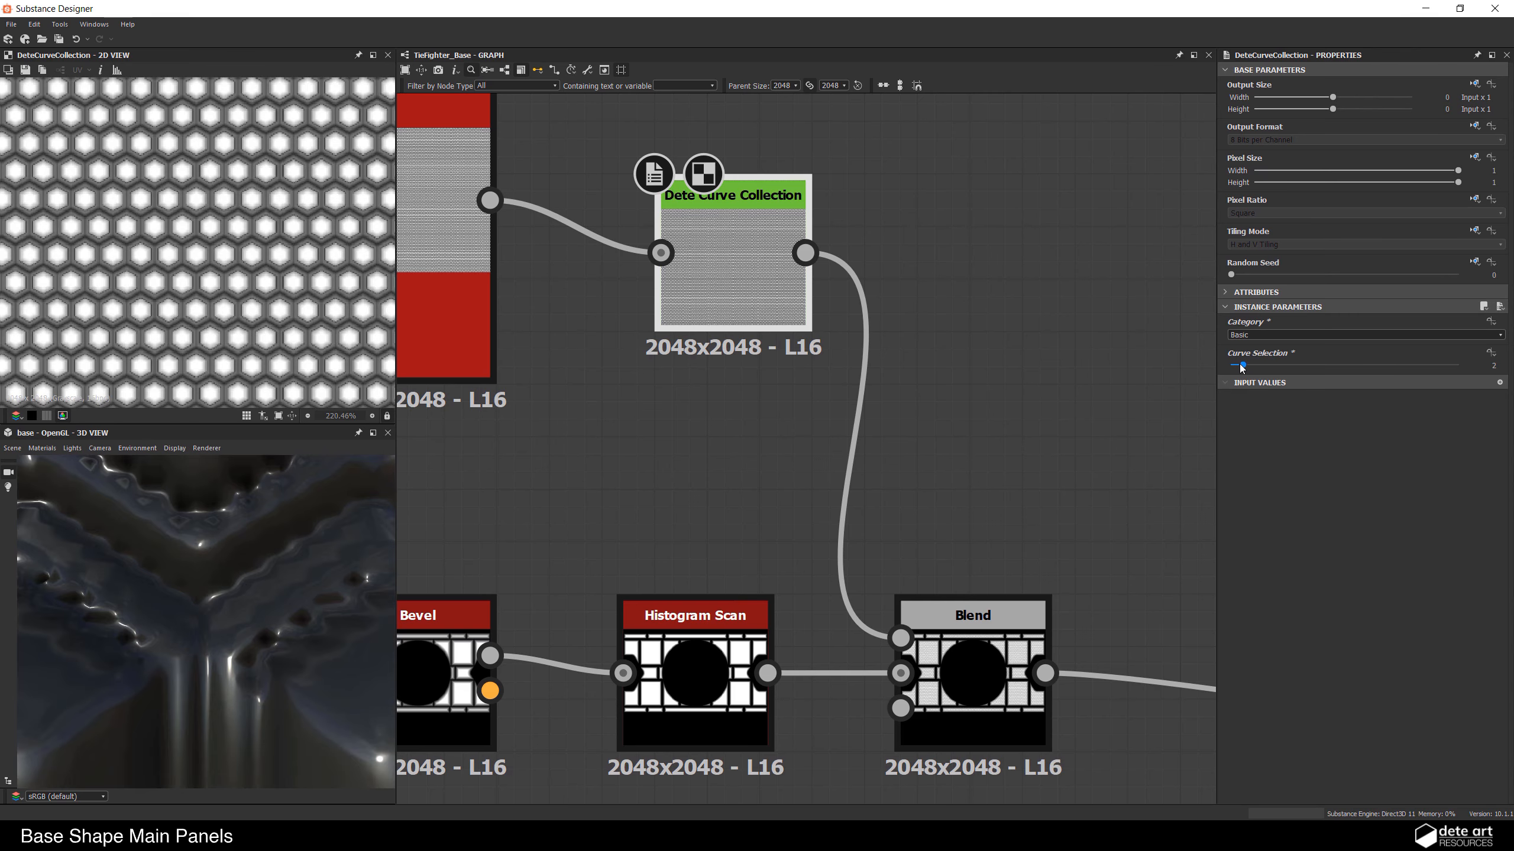
drag(1247, 364, 1254, 365)
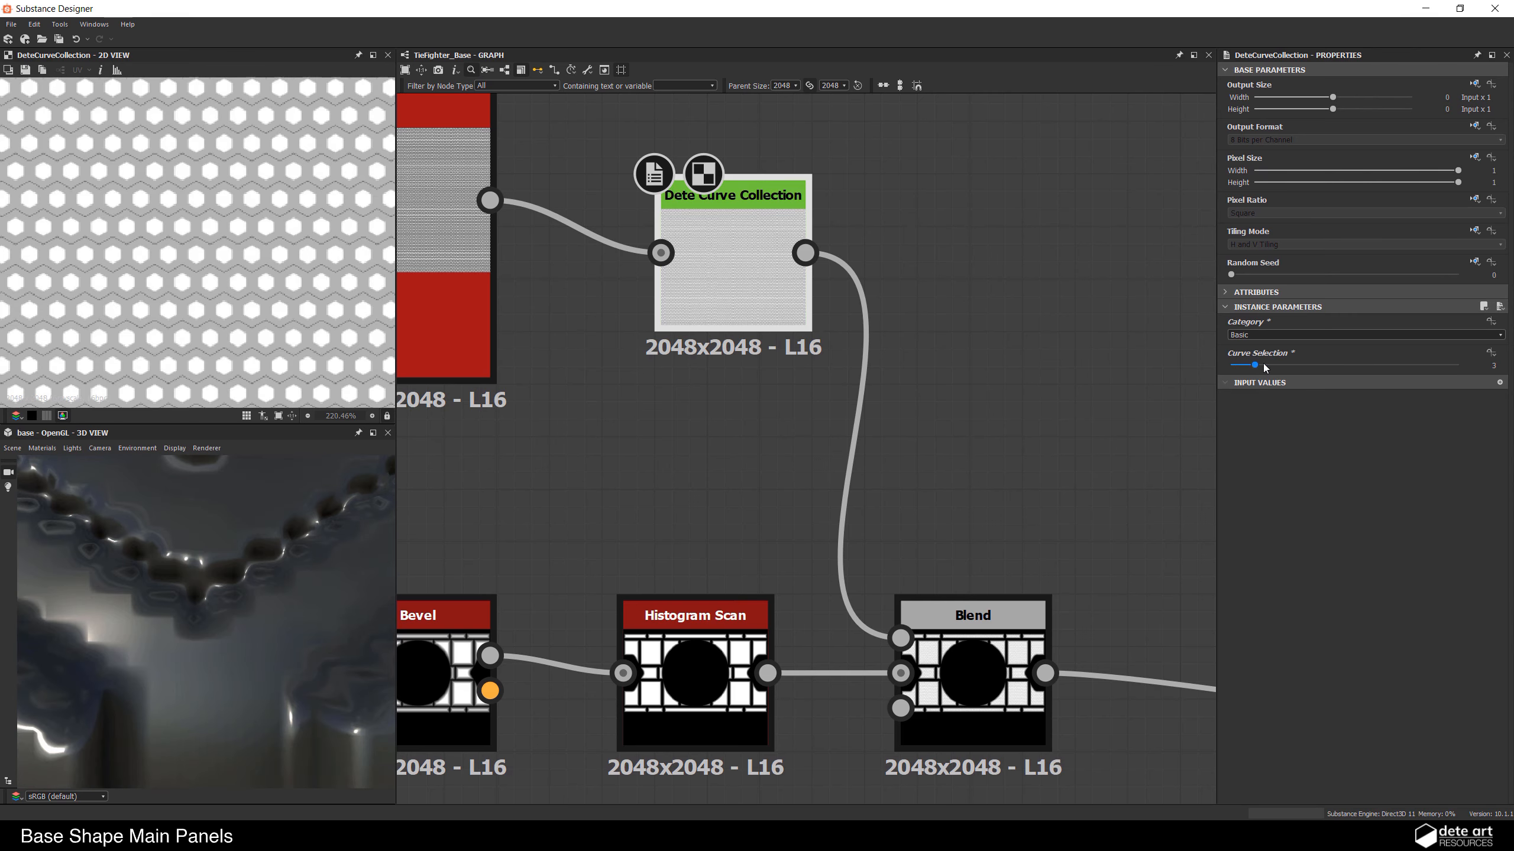
click(1265, 365)
drag(1266, 365, 1256, 366)
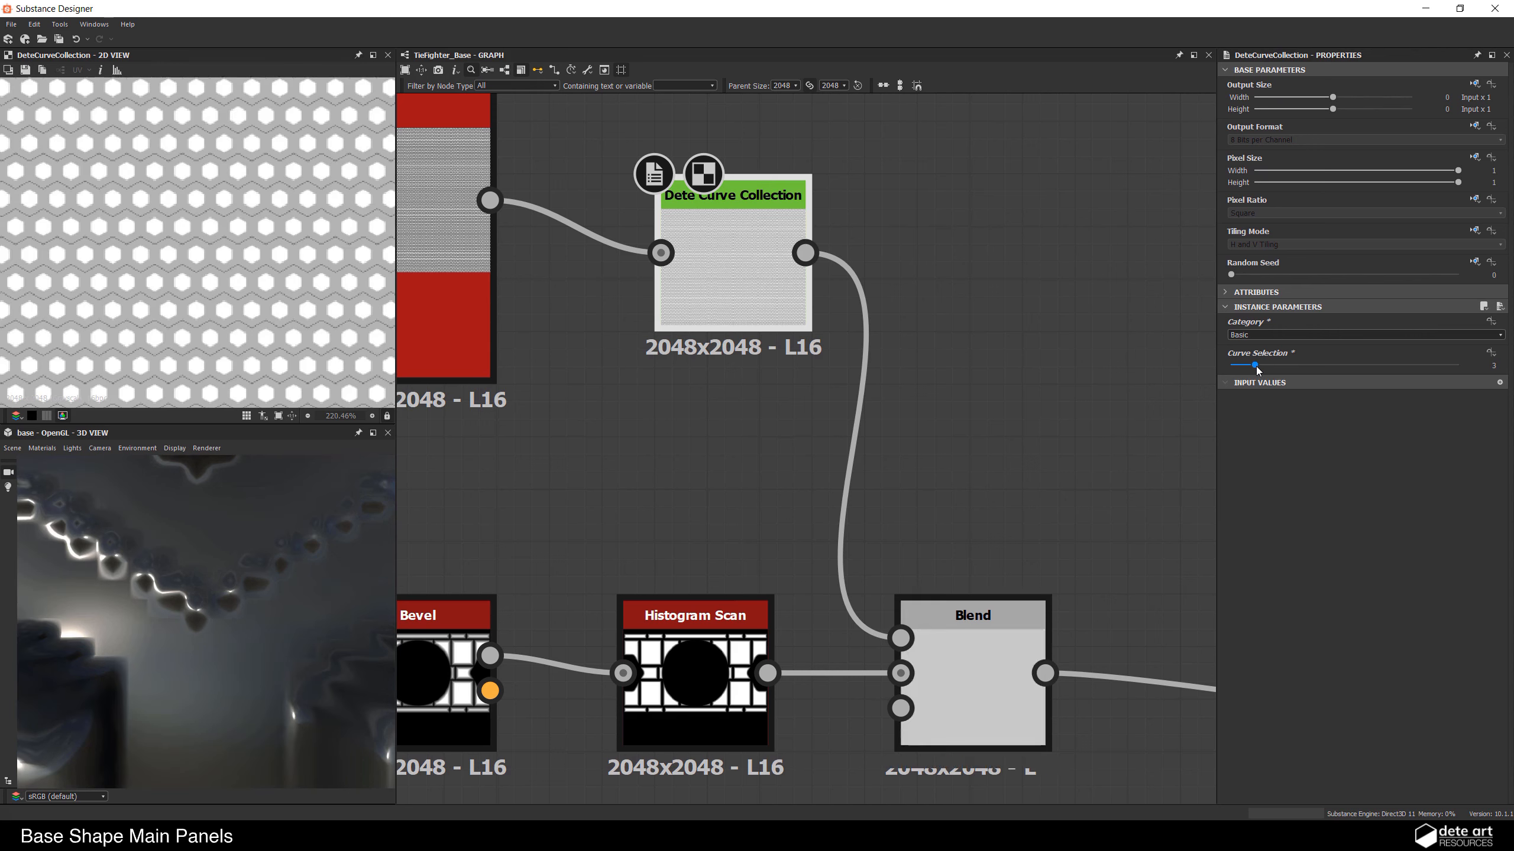
Step: Examine the hexagon profile on the 3D model's panels from near and far, with the Blend node's settings shown
scroll(321, 657, down, 5)
mouse_move(211, 630)
mouse_down()
mouse_move(249, 679)
mouse_move(240, 644)
mouse_move(215, 643)
mouse_up()
scroll(217, 655, up, 4)
scroll(249, 680, down, 3)
scroll(249, 683, up, 3)
scroll(240, 645, down, 3)
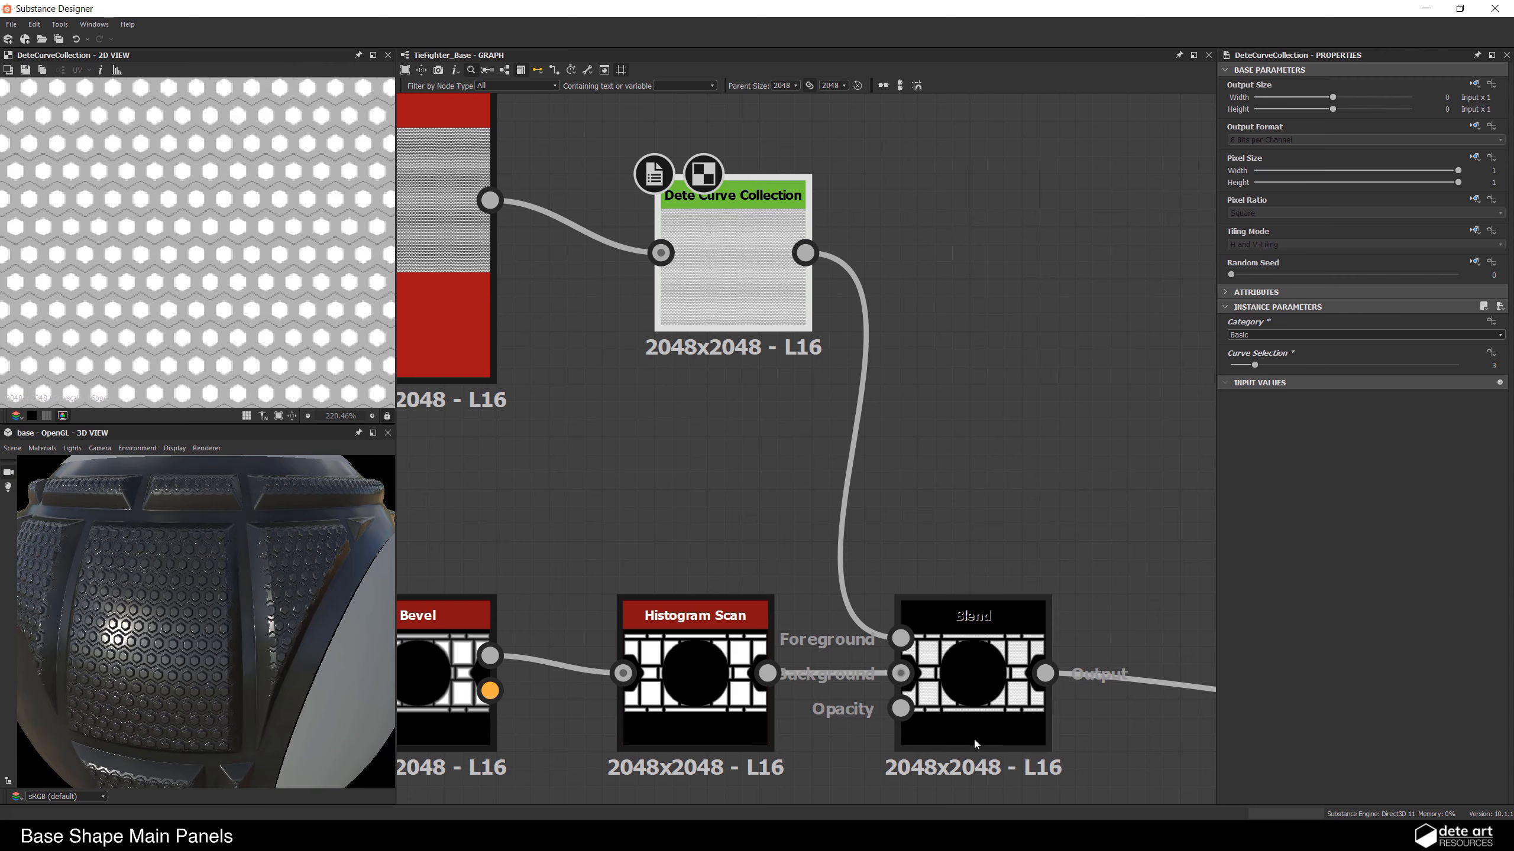
click(972, 716)
scroll(176, 641, up, 5)
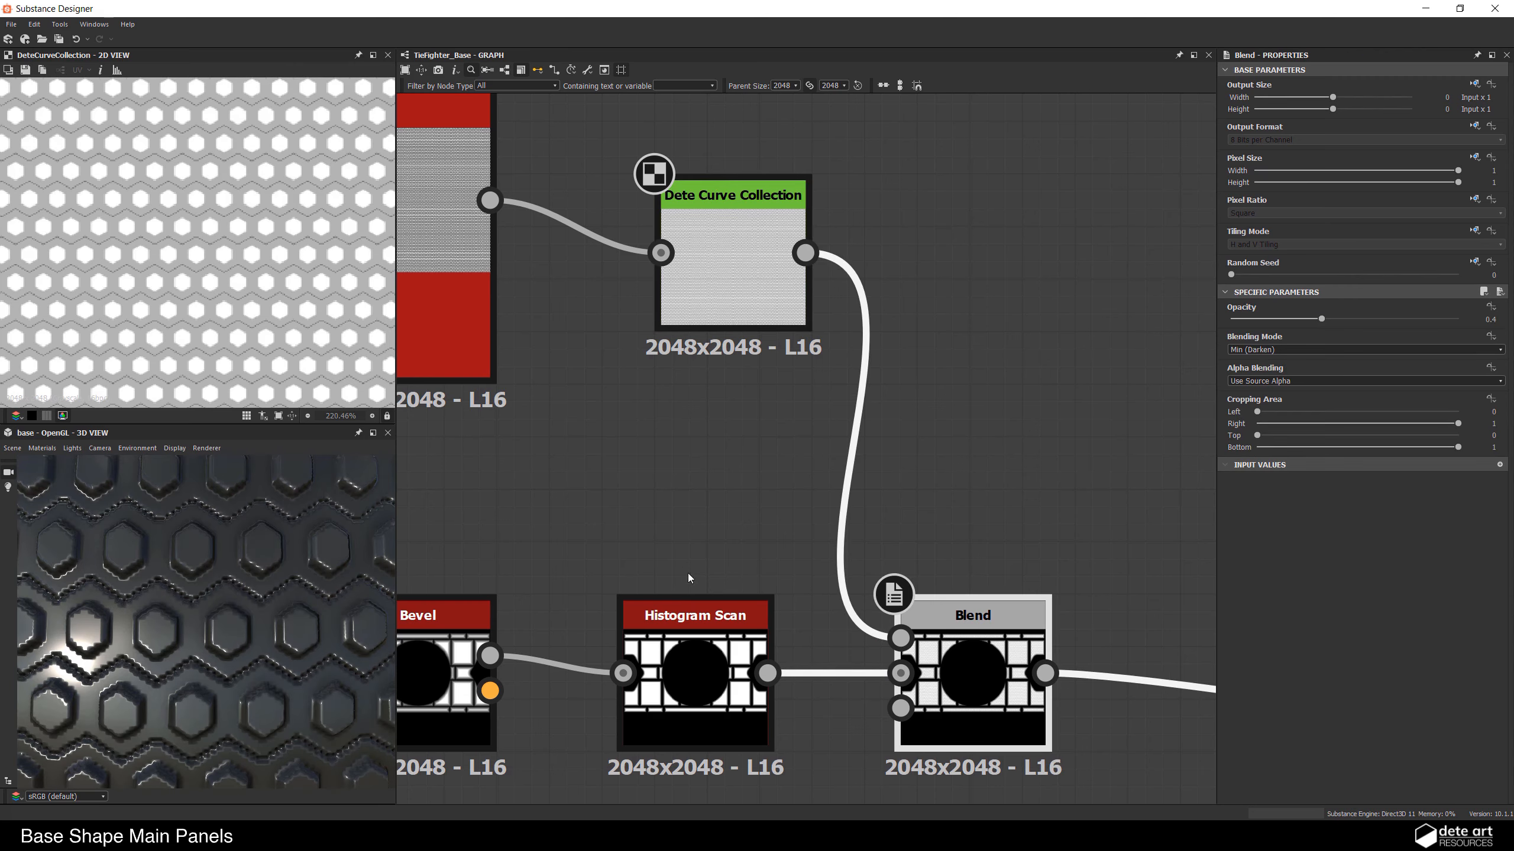
scroll(304, 572, down, 5)
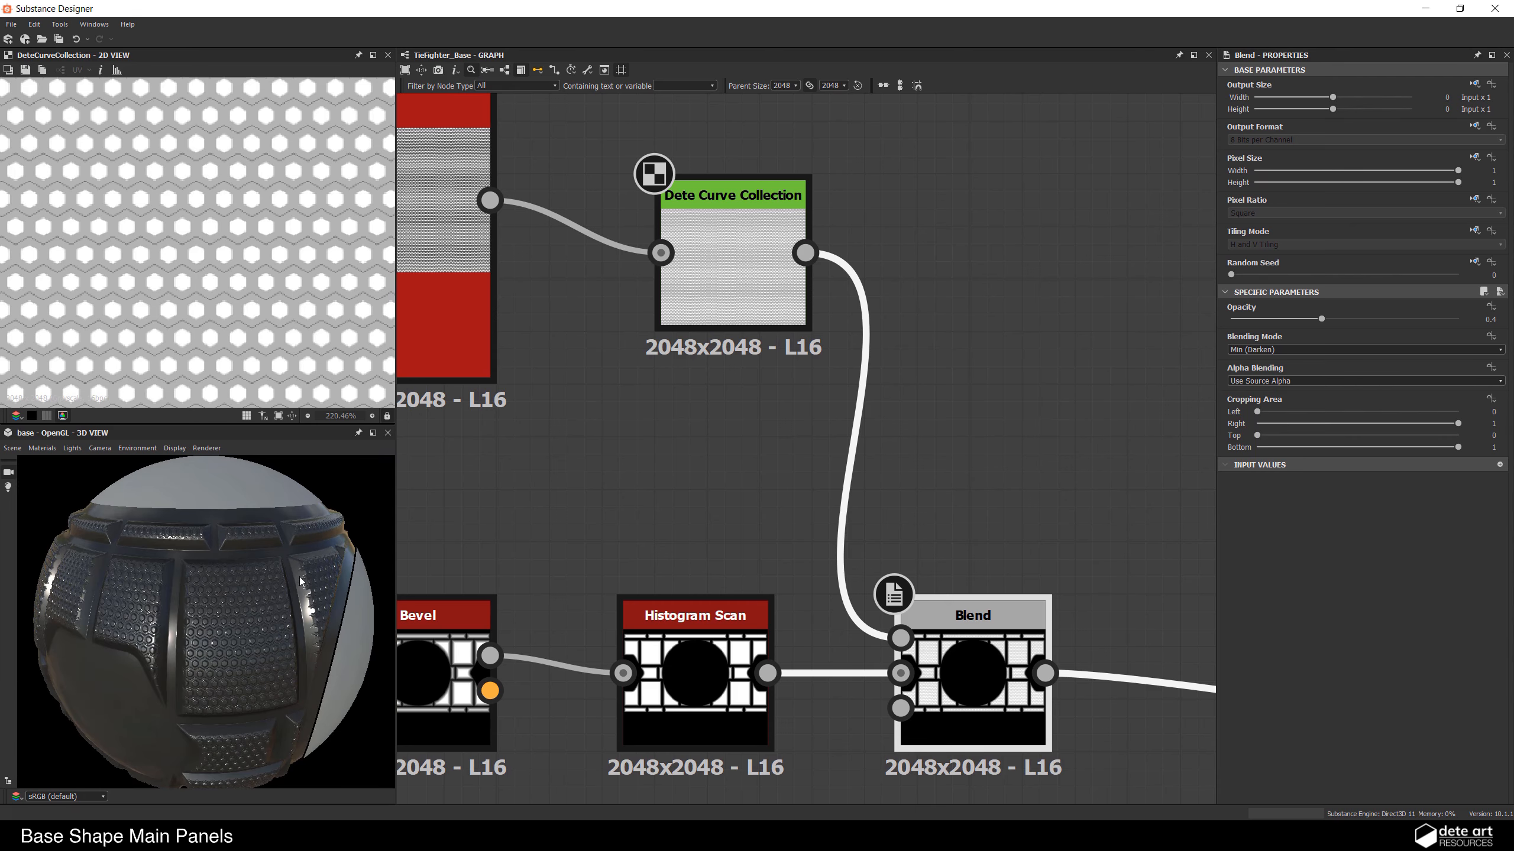
scroll(193, 577, up, 5)
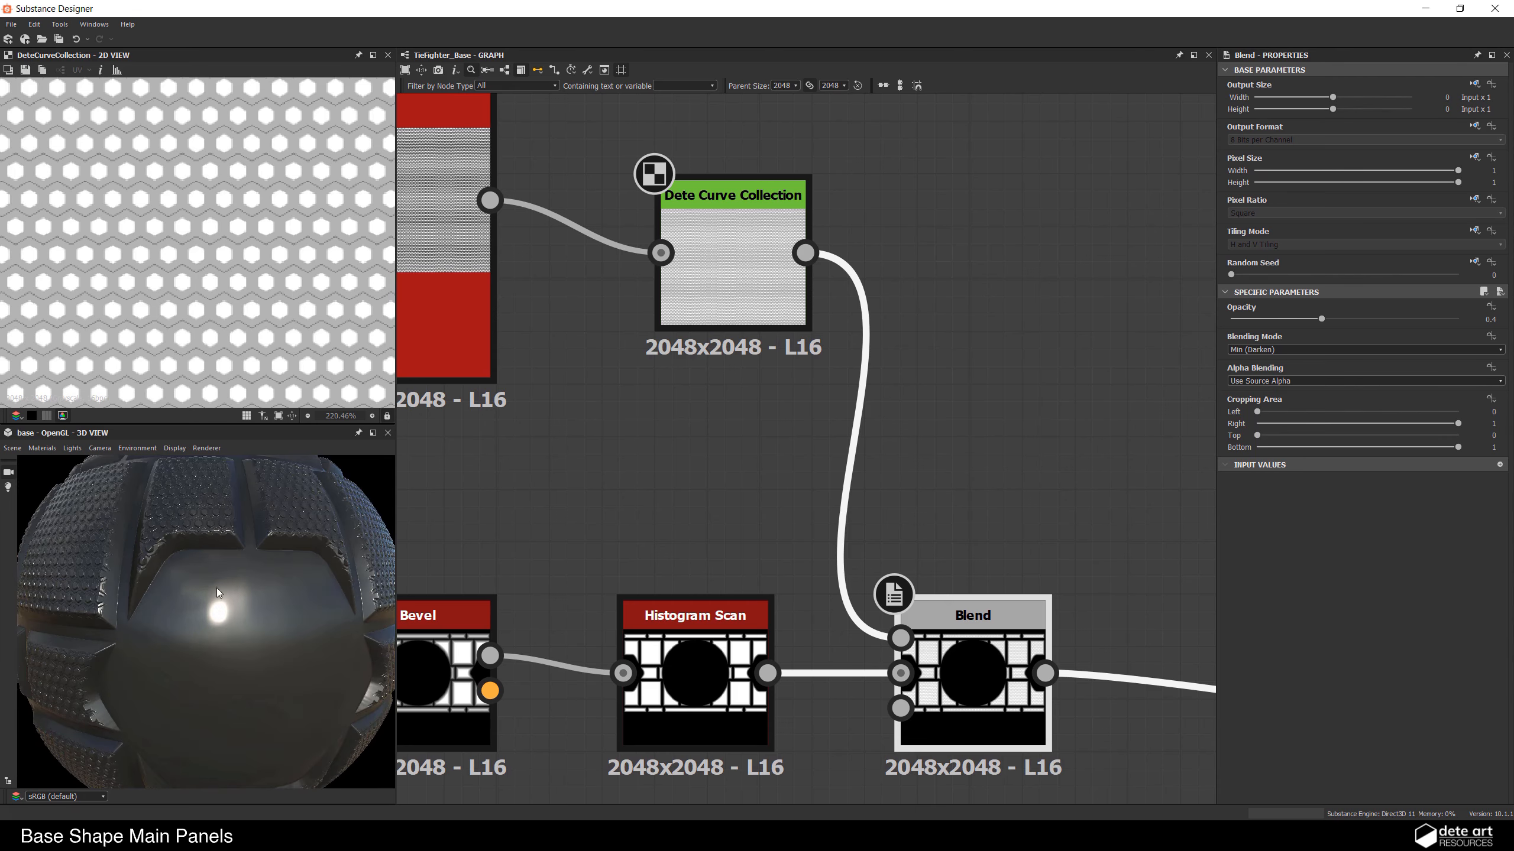
Step: Set the Dete Curve Collection's Curve Selection to 8 and check the hexagons on the 3D model
click(708, 287)
drag(1270, 368, 1314, 366)
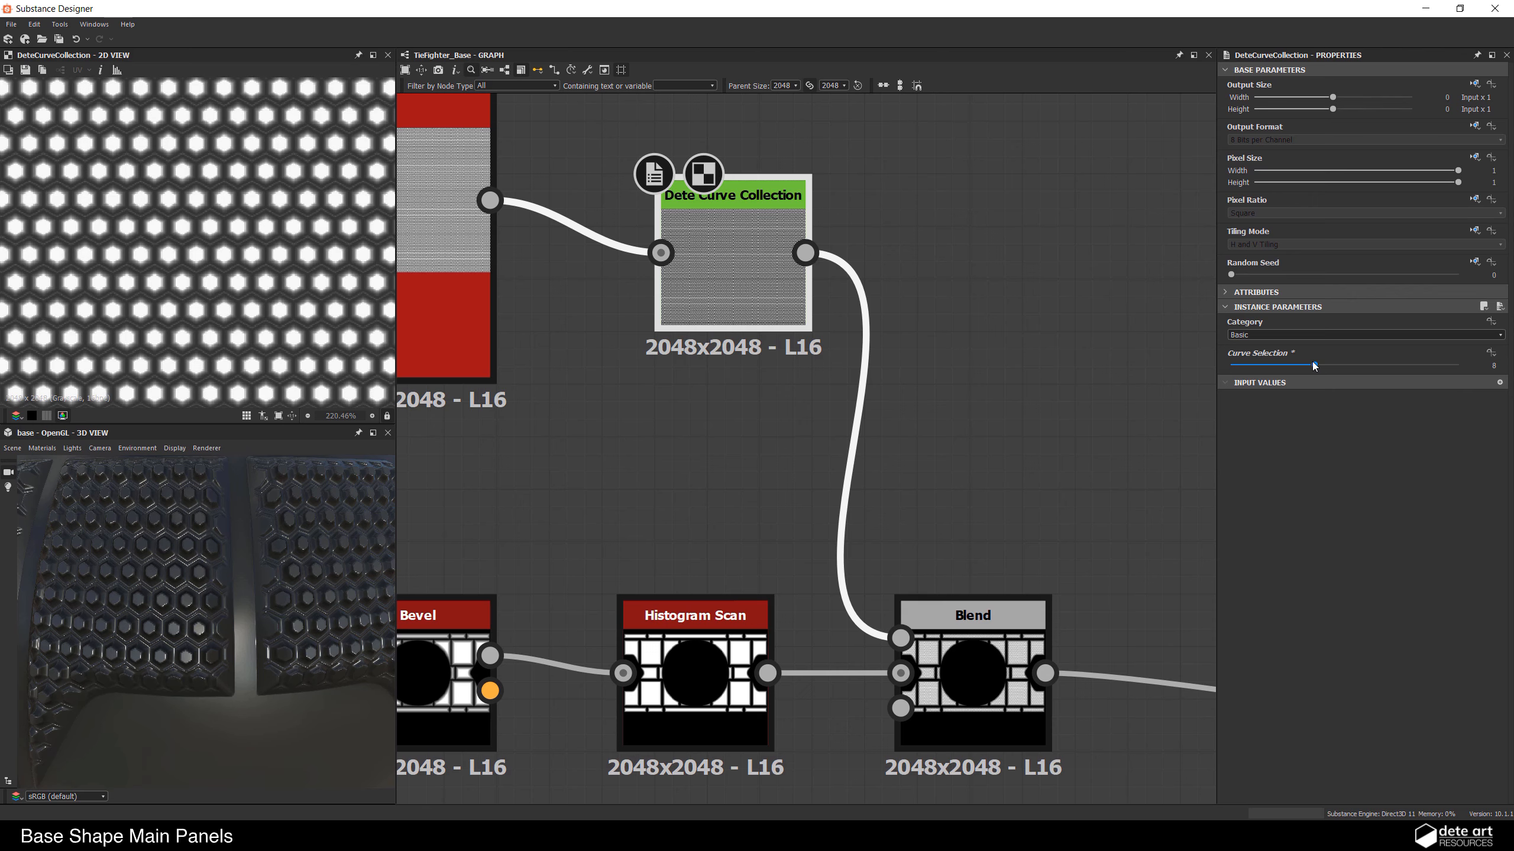
drag(173, 604, 132, 594)
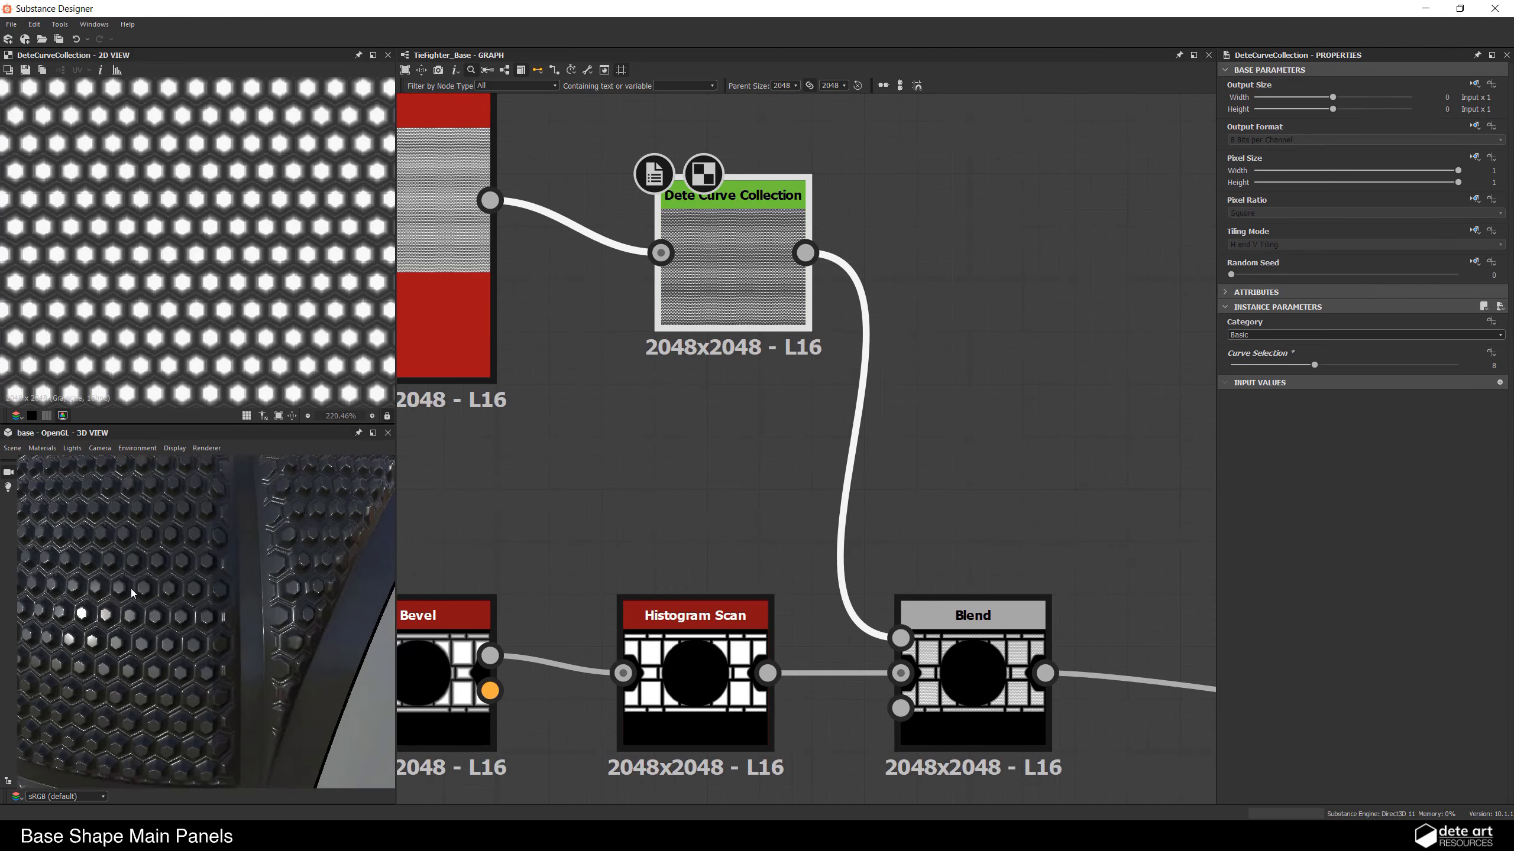
scroll(204, 630, down, 5)
scroll(204, 630, up, 6)
Step: Lower the hexagon Blend's Opacity to 0.12 and check the panel detail on the 3D model
click(972, 620)
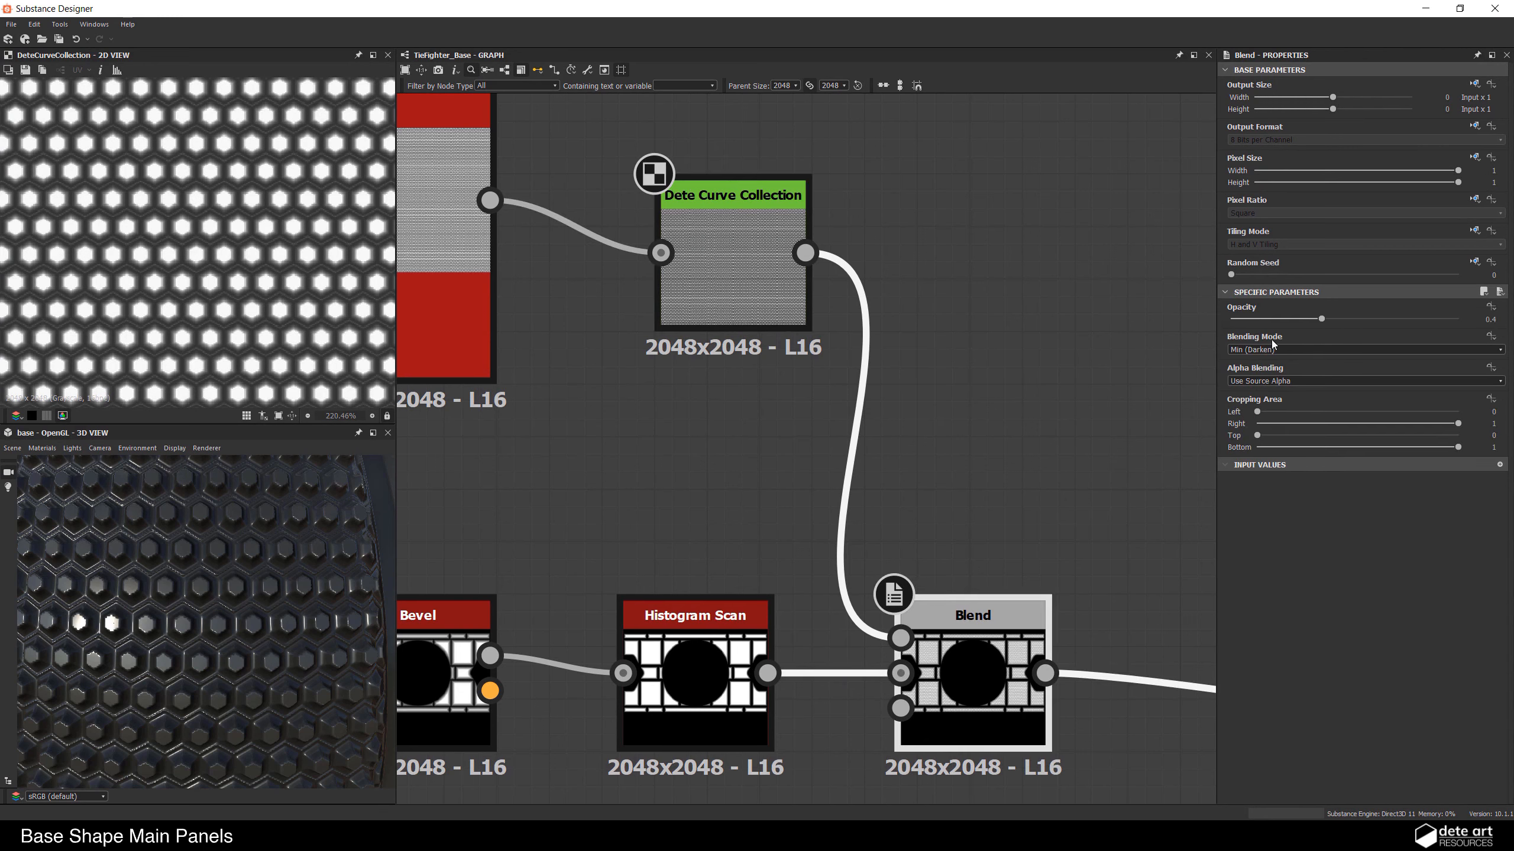
drag(1311, 320, 1259, 320)
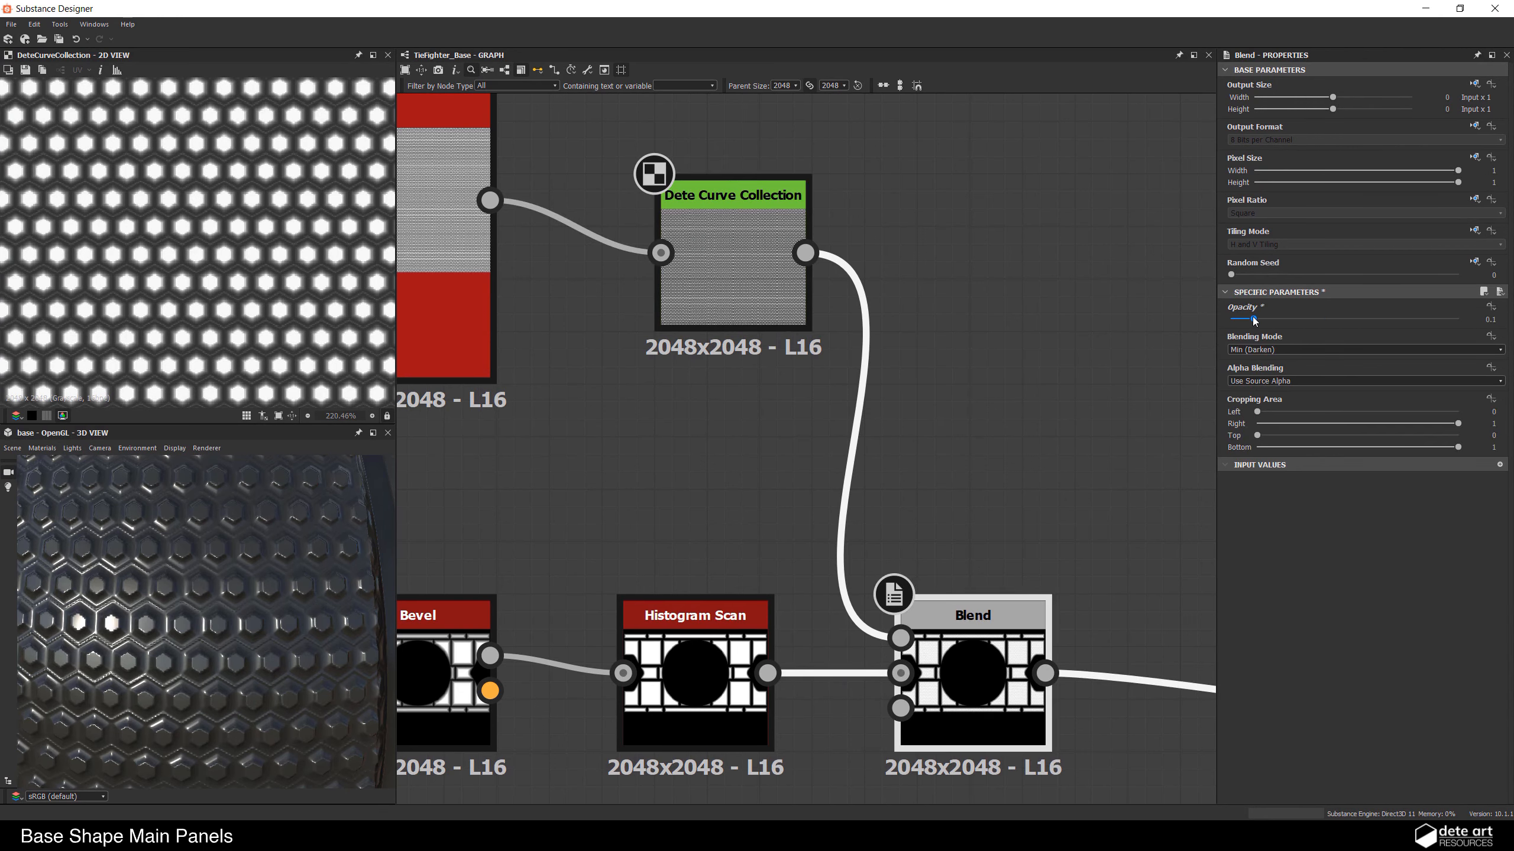
middle_drag(707, 316, 922, 376)
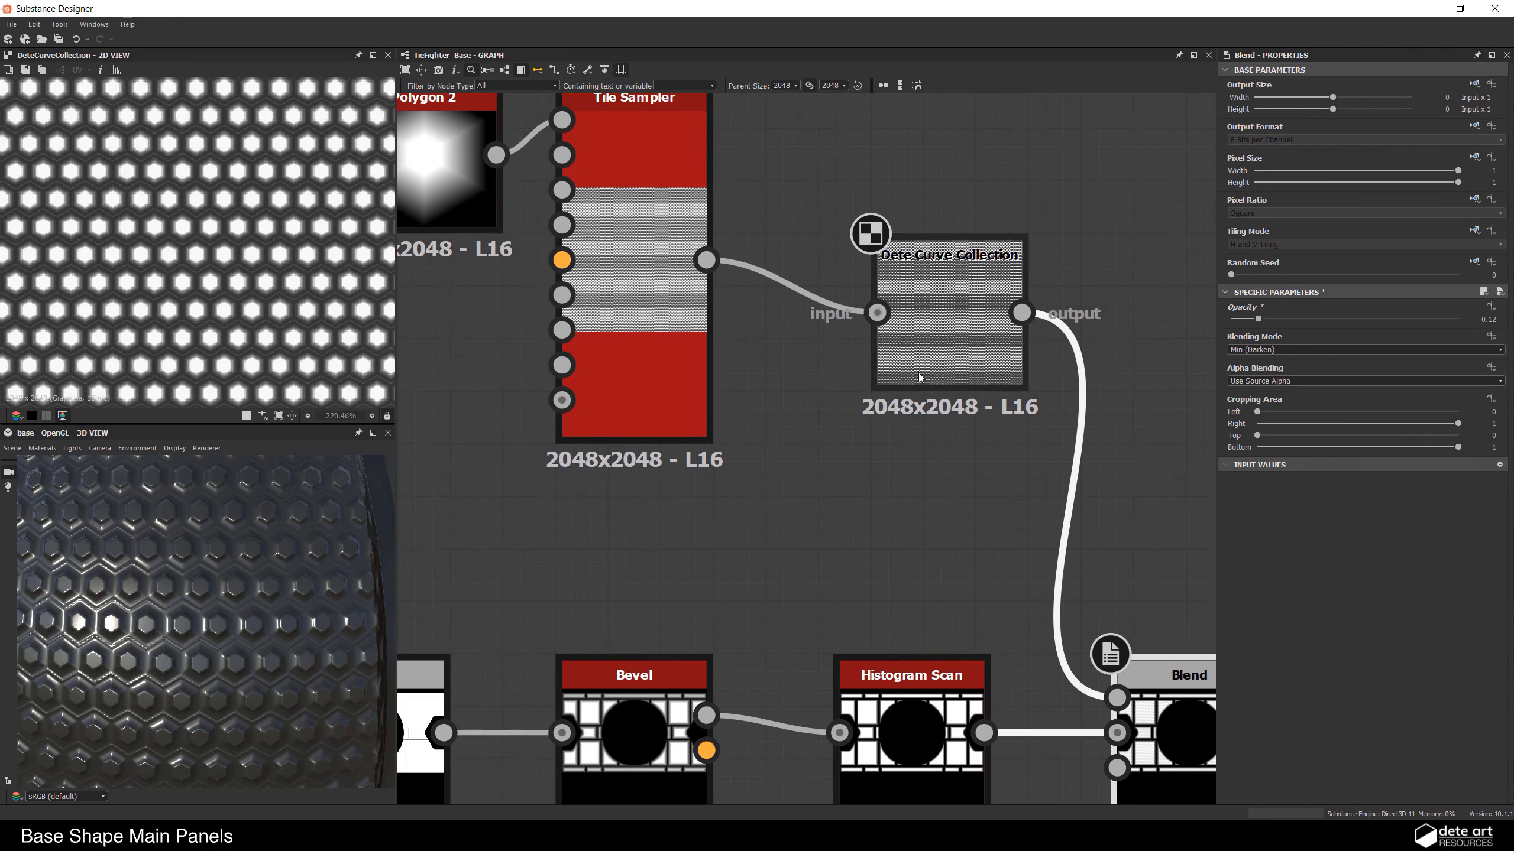
middle_drag(604, 330, 705, 425)
scroll(213, 594, down, 3)
scroll(213, 593, down, 4)
drag(213, 593, 255, 648)
scroll(191, 632, up, 4)
scroll(256, 648, down, 2)
Step: Try the Subtract blending mode on the hexagon Blend, undo it, and recheck the panels on the 3D model
middle_drag(975, 657, 585, 333)
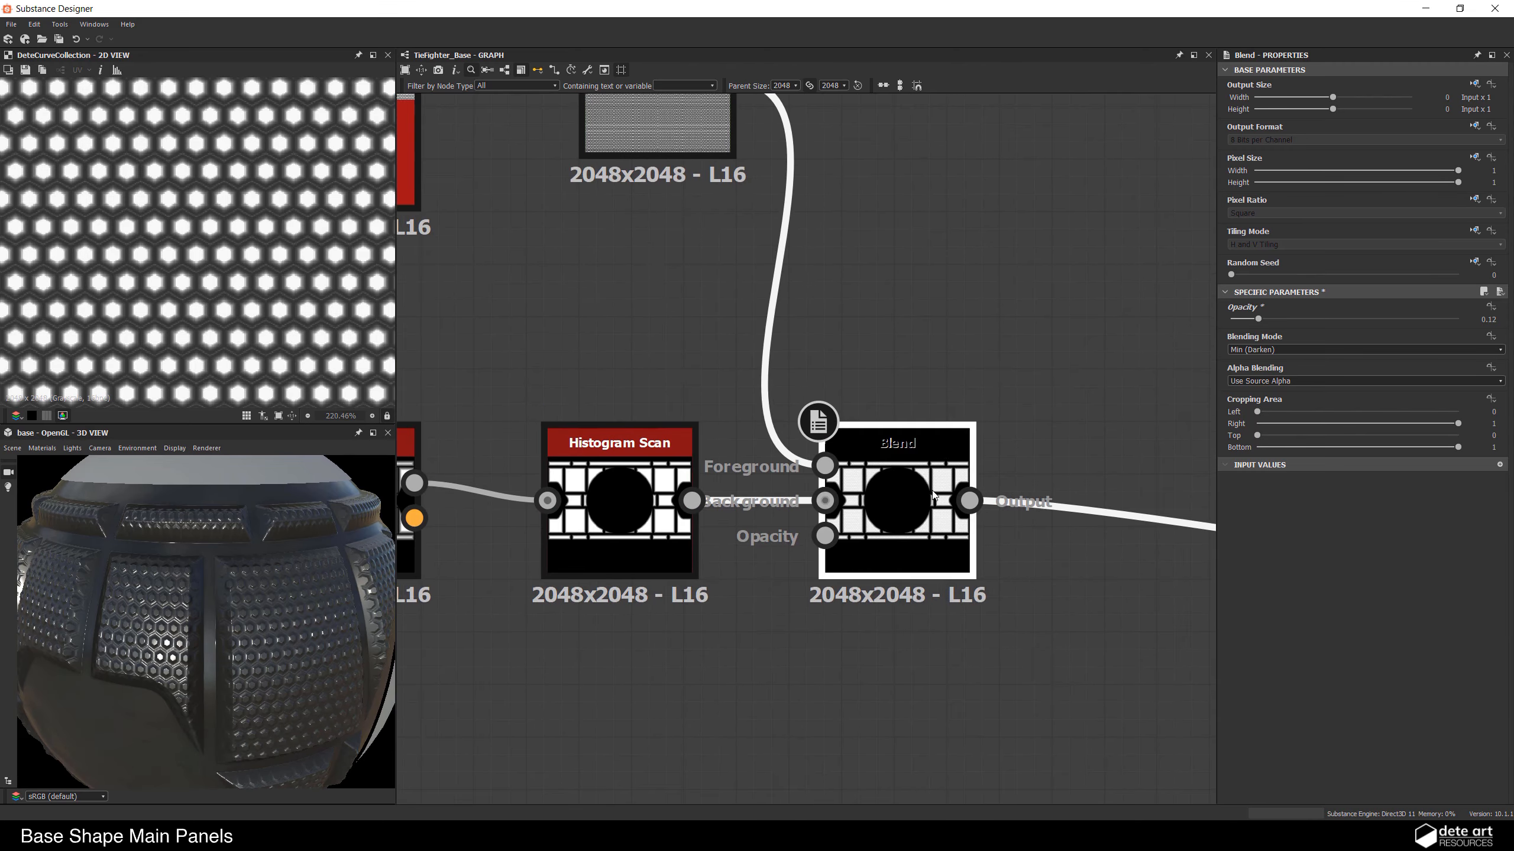
double_click(897, 506)
click(1238, 351)
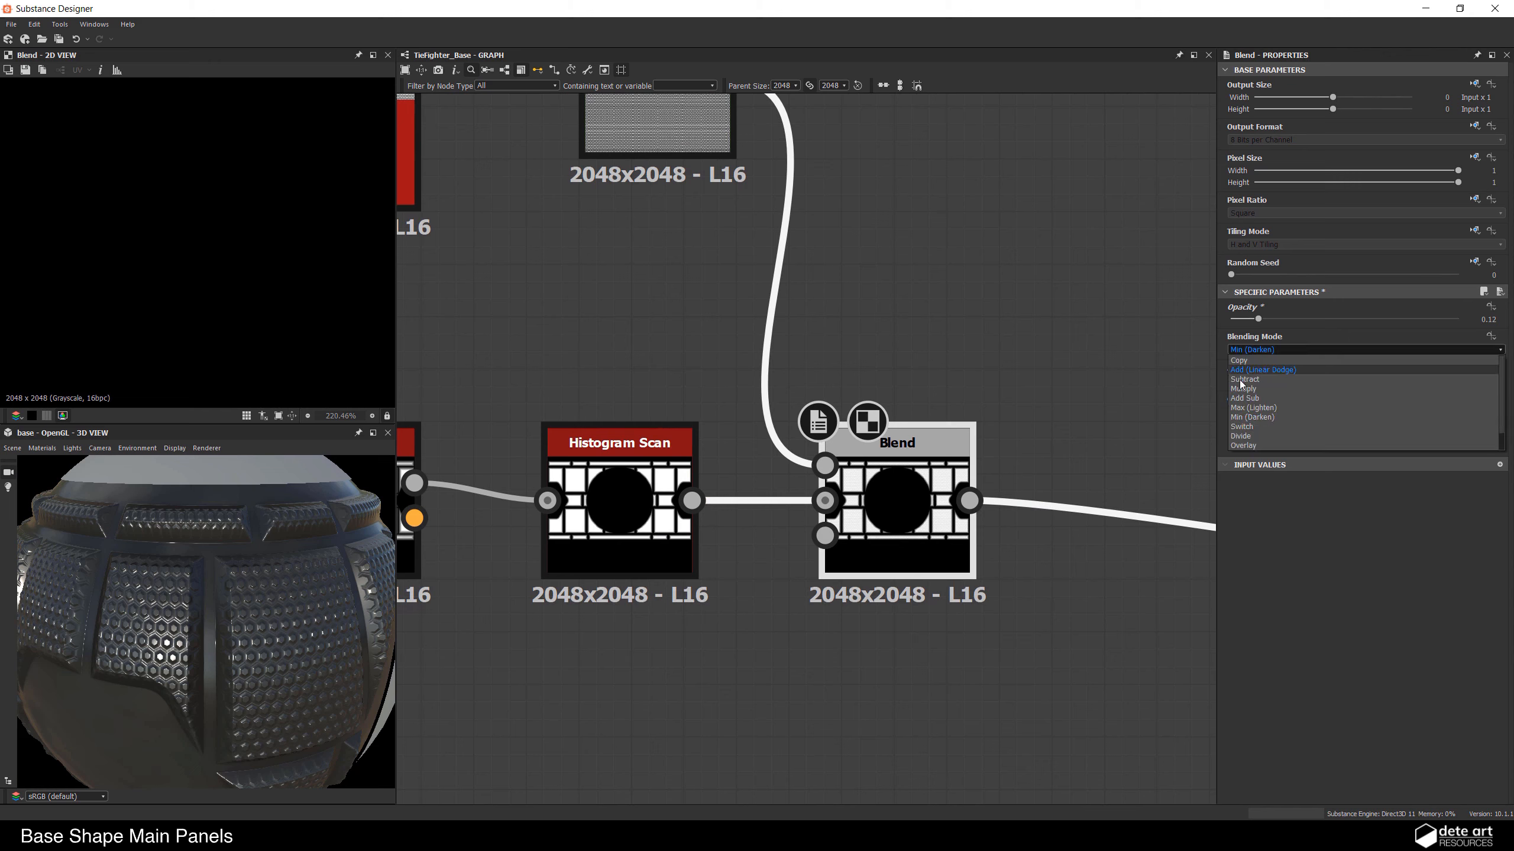
click(1241, 384)
mouse_move(310, 596)
mouse_down()
mouse_move(236, 607)
mouse_move(301, 612)
mouse_up()
scroll(236, 612, up, 5)
scroll(276, 608, down, 5)
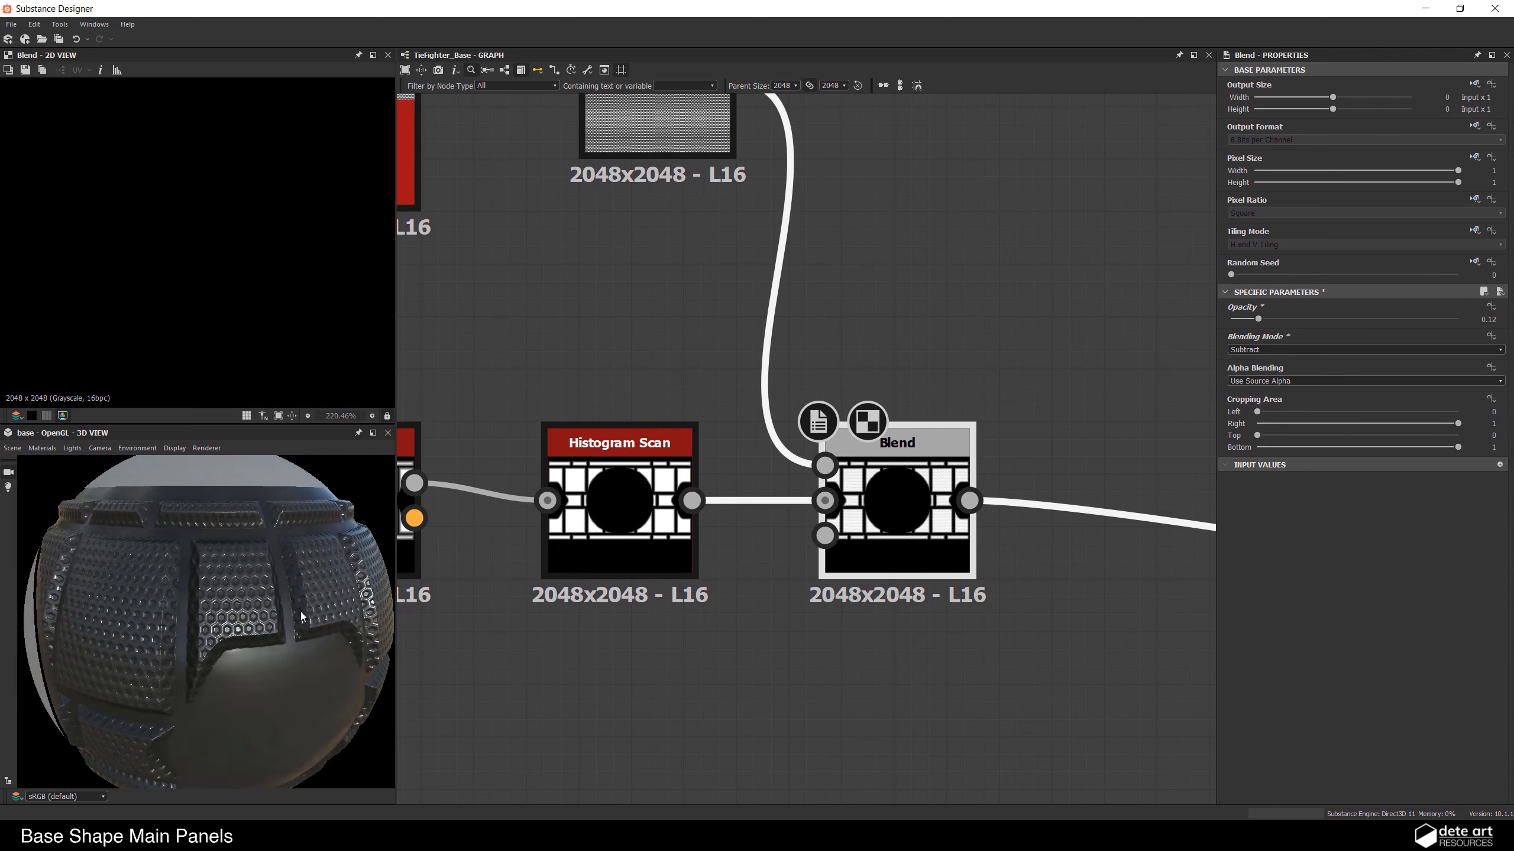
scroll(298, 612, up, 4)
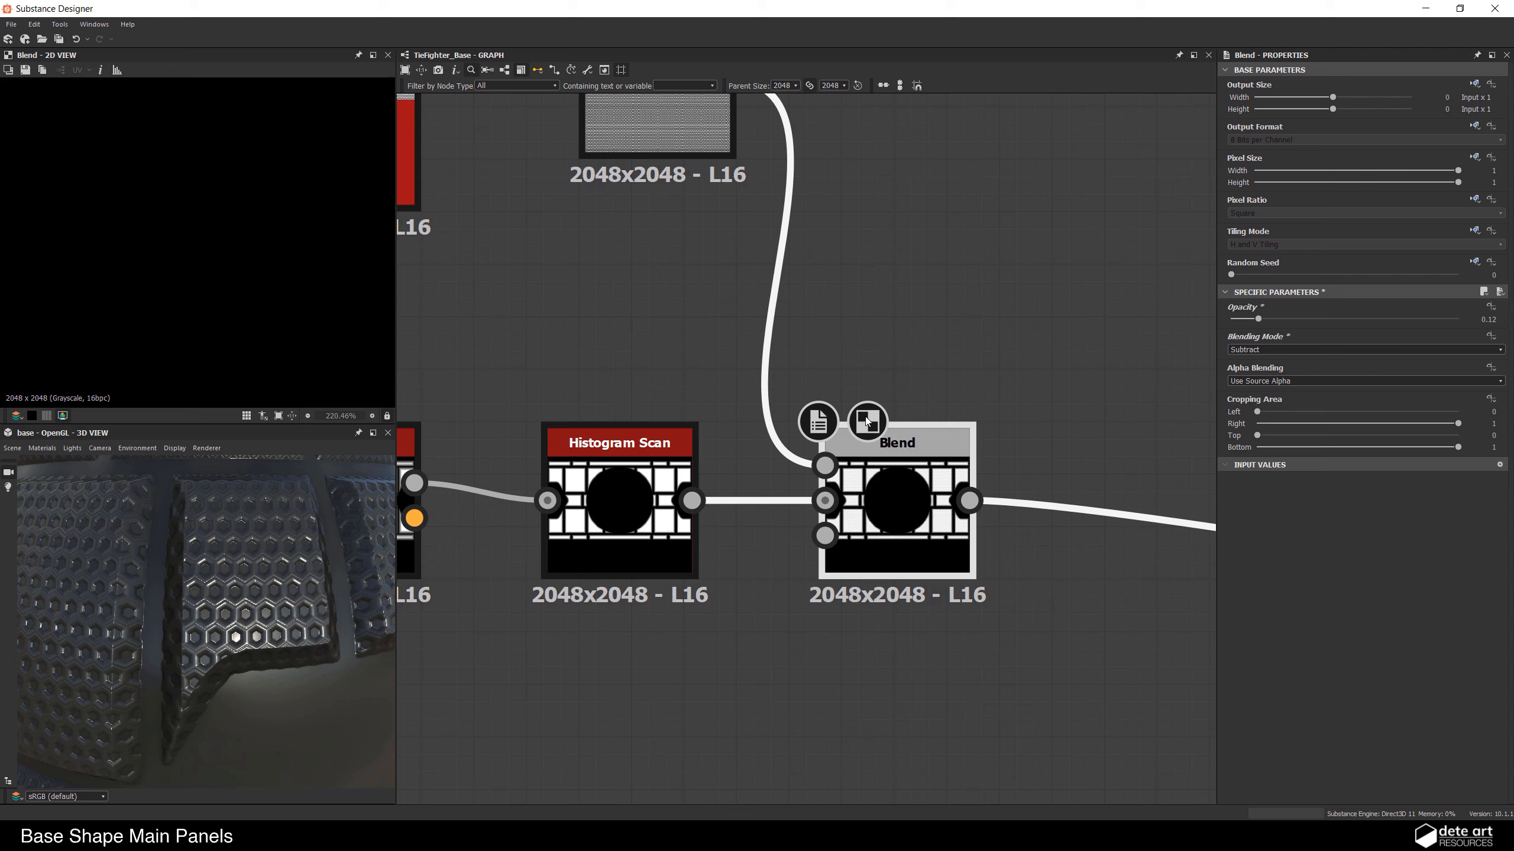
key(ctrl+z)
scroll(209, 615, down, 5)
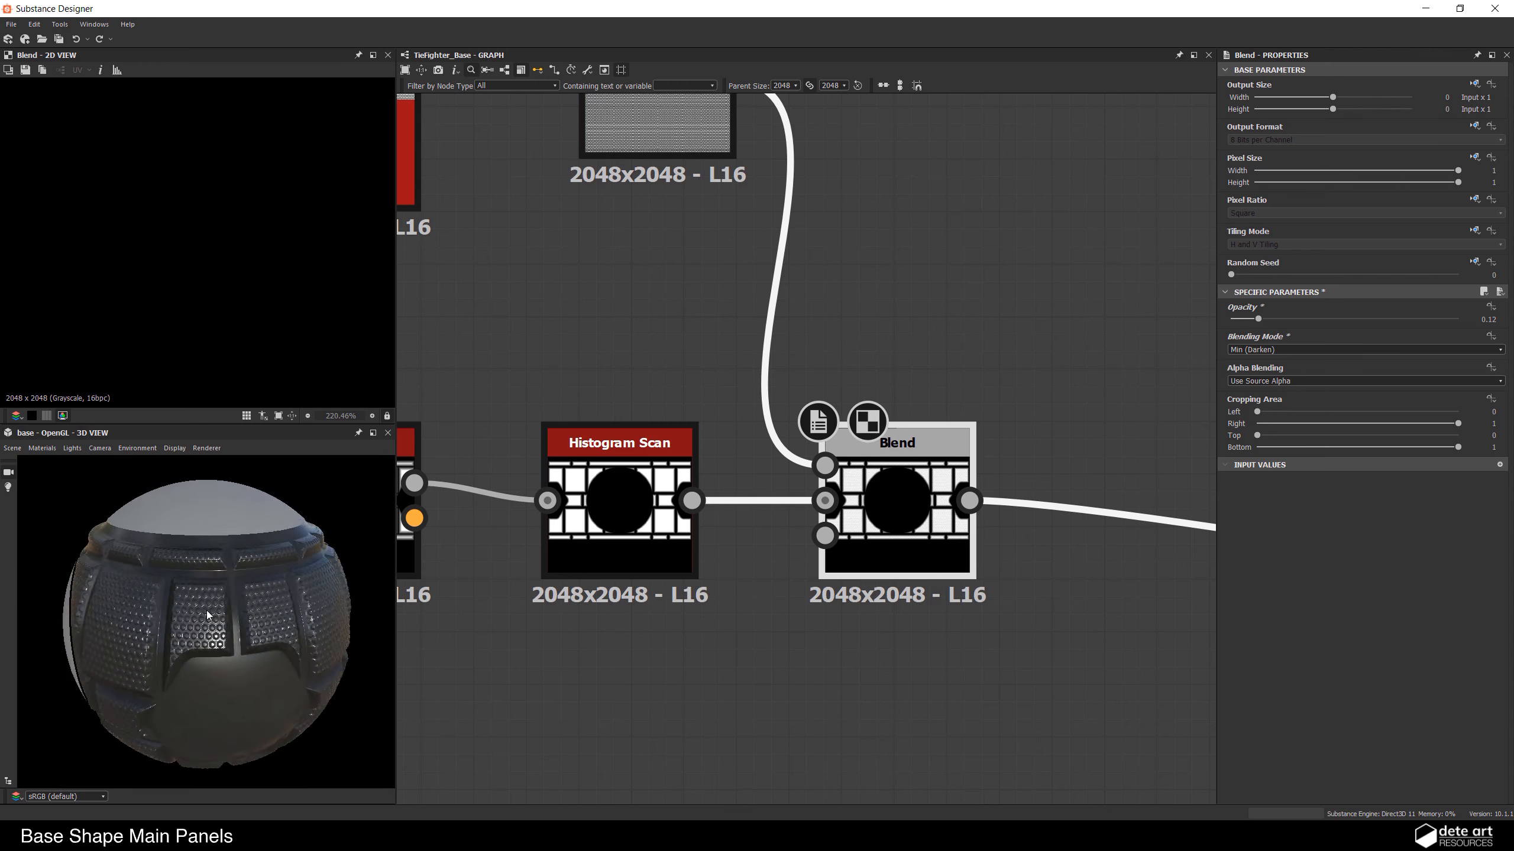
scroll(200, 617, up, 4)
drag(210, 615, 168, 563)
scroll(201, 621, down, 5)
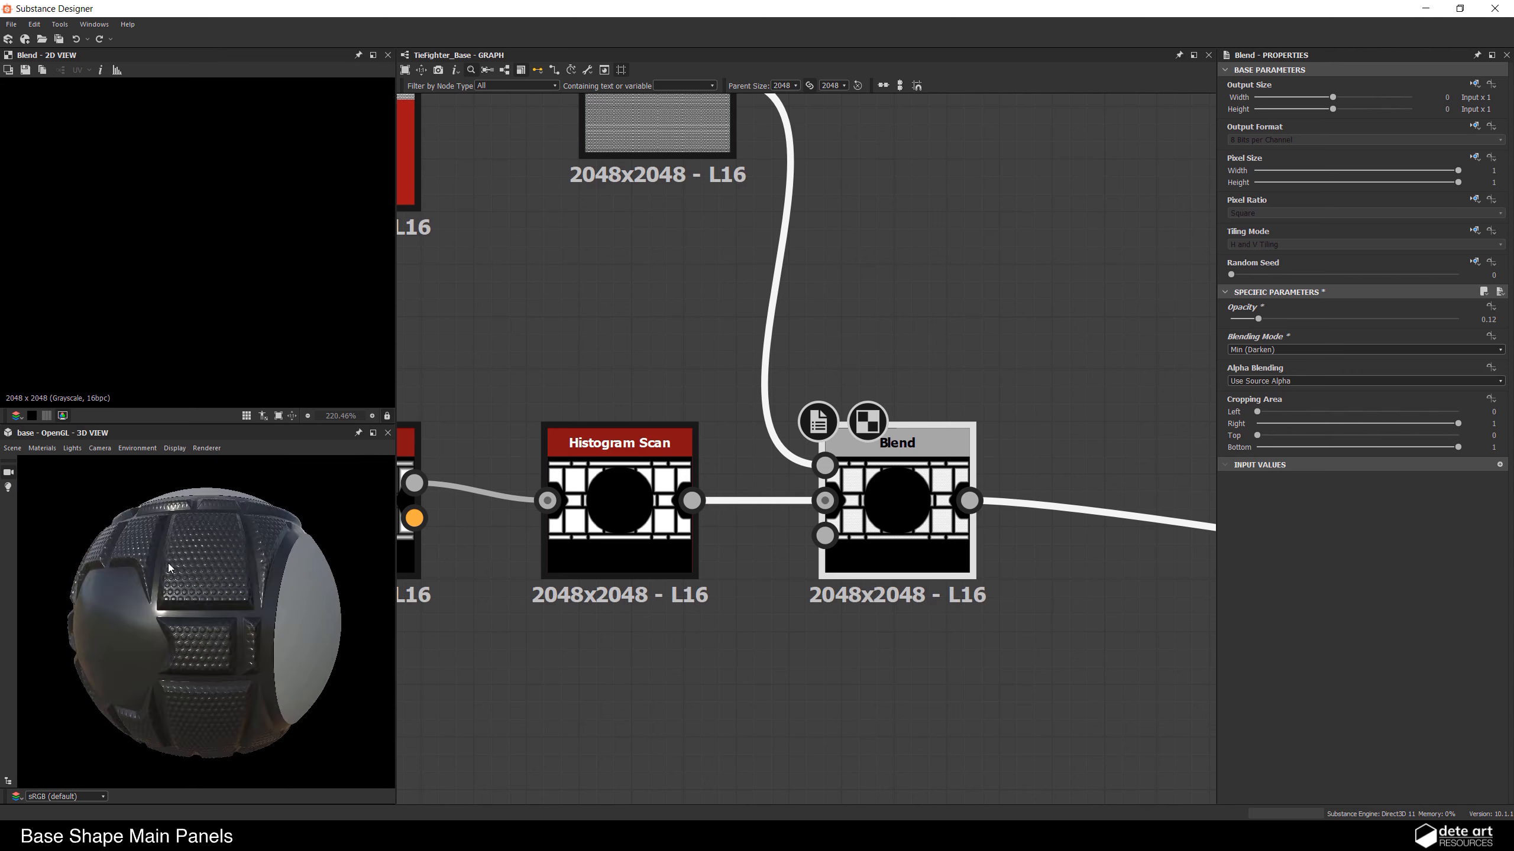
scroll(184, 616, up, 4)
drag(184, 617, 173, 599)
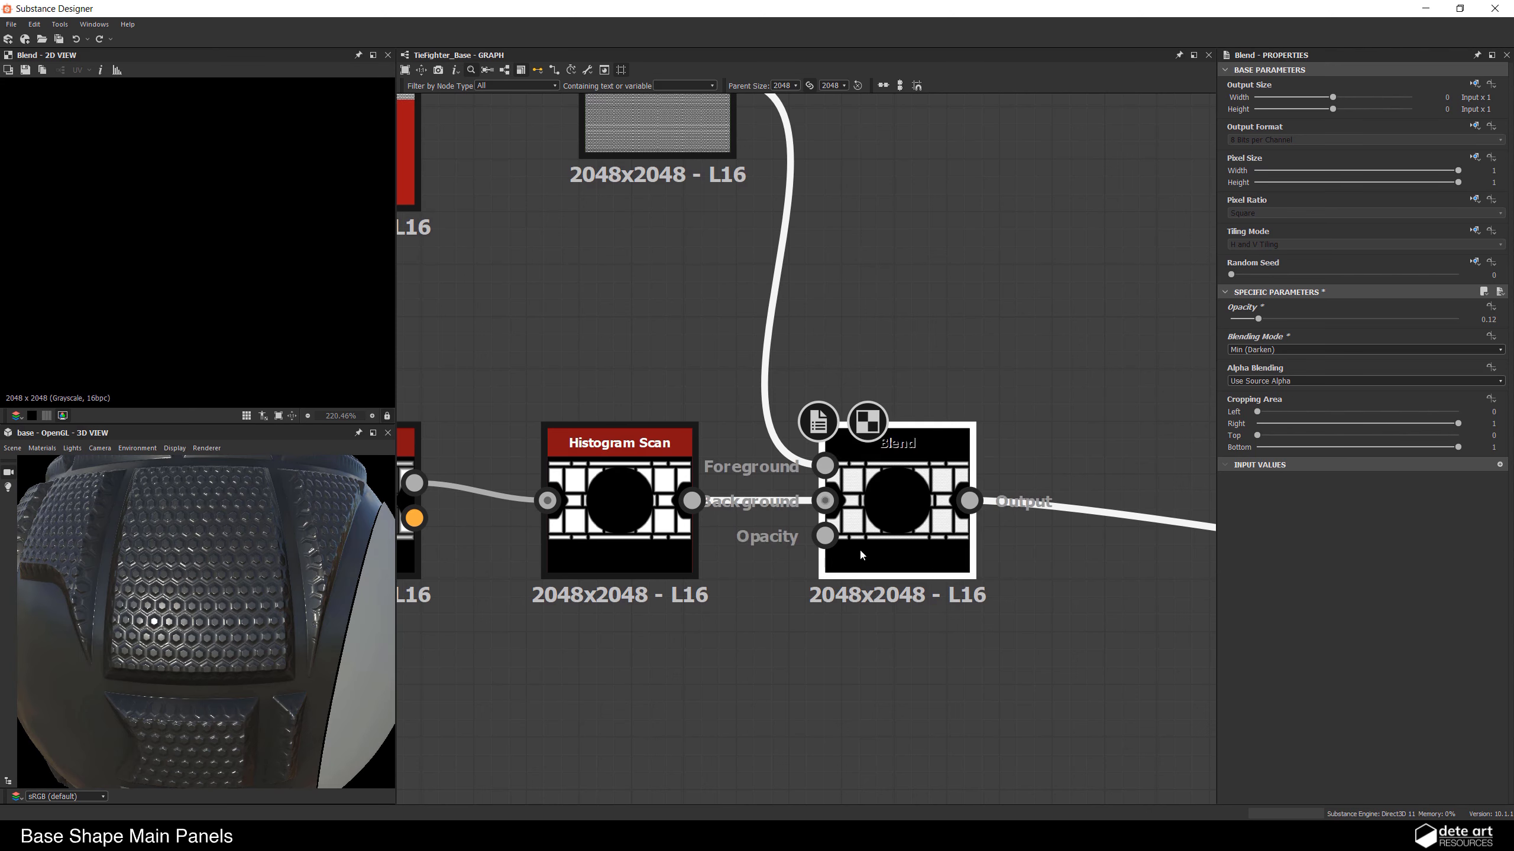
Step: Duplicate the Bevel node, place the copy below the original, and set the copy's Distance to -0.015
scroll(786, 507, down, 2)
middle_drag(785, 507, 679, 475)
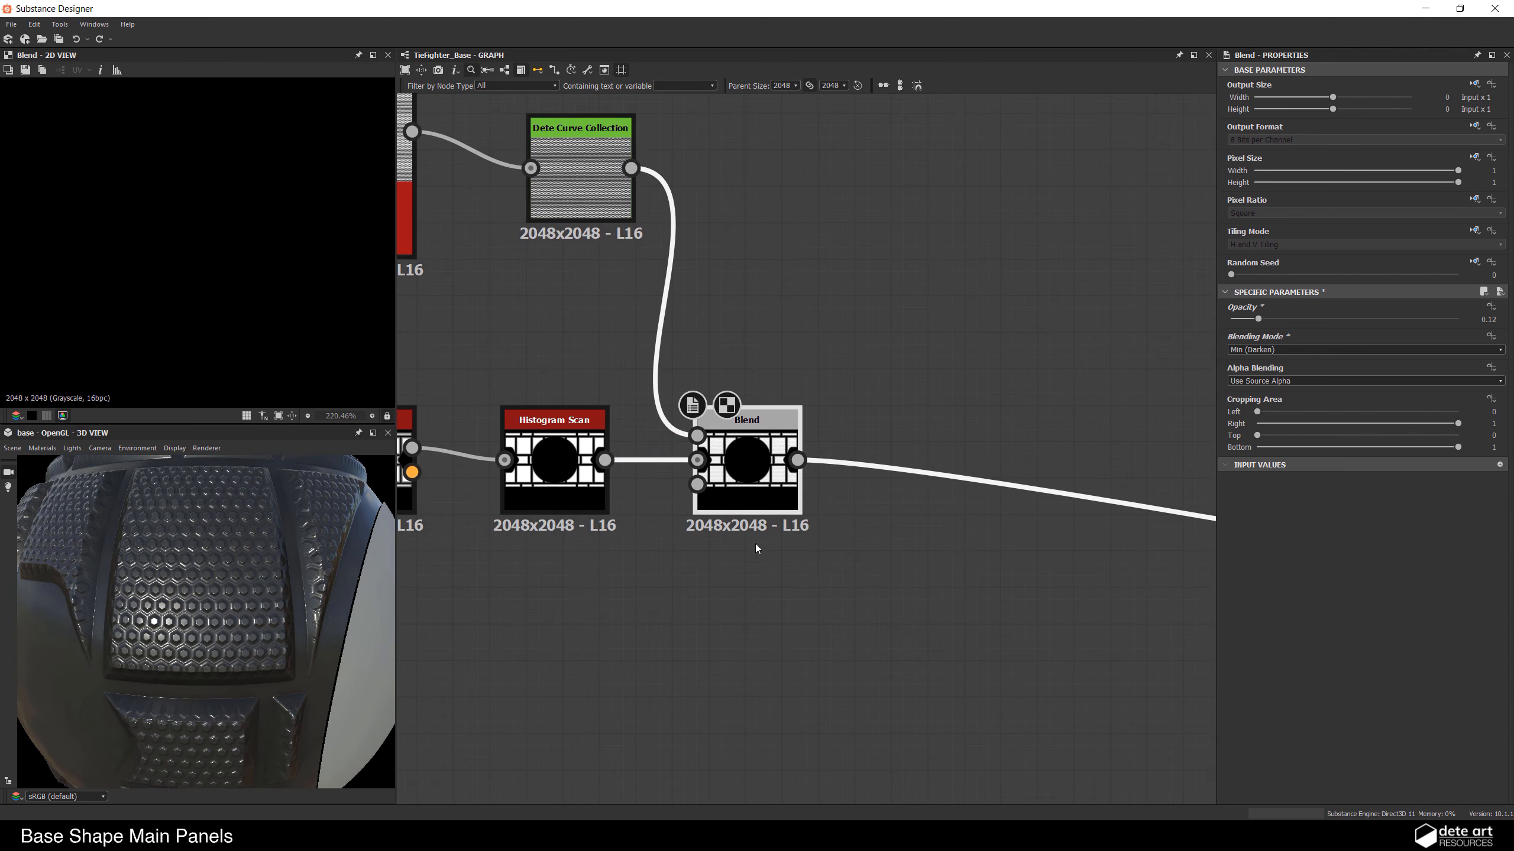
middle_drag(858, 637, 1055, 483)
scroll(774, 615, down, 2)
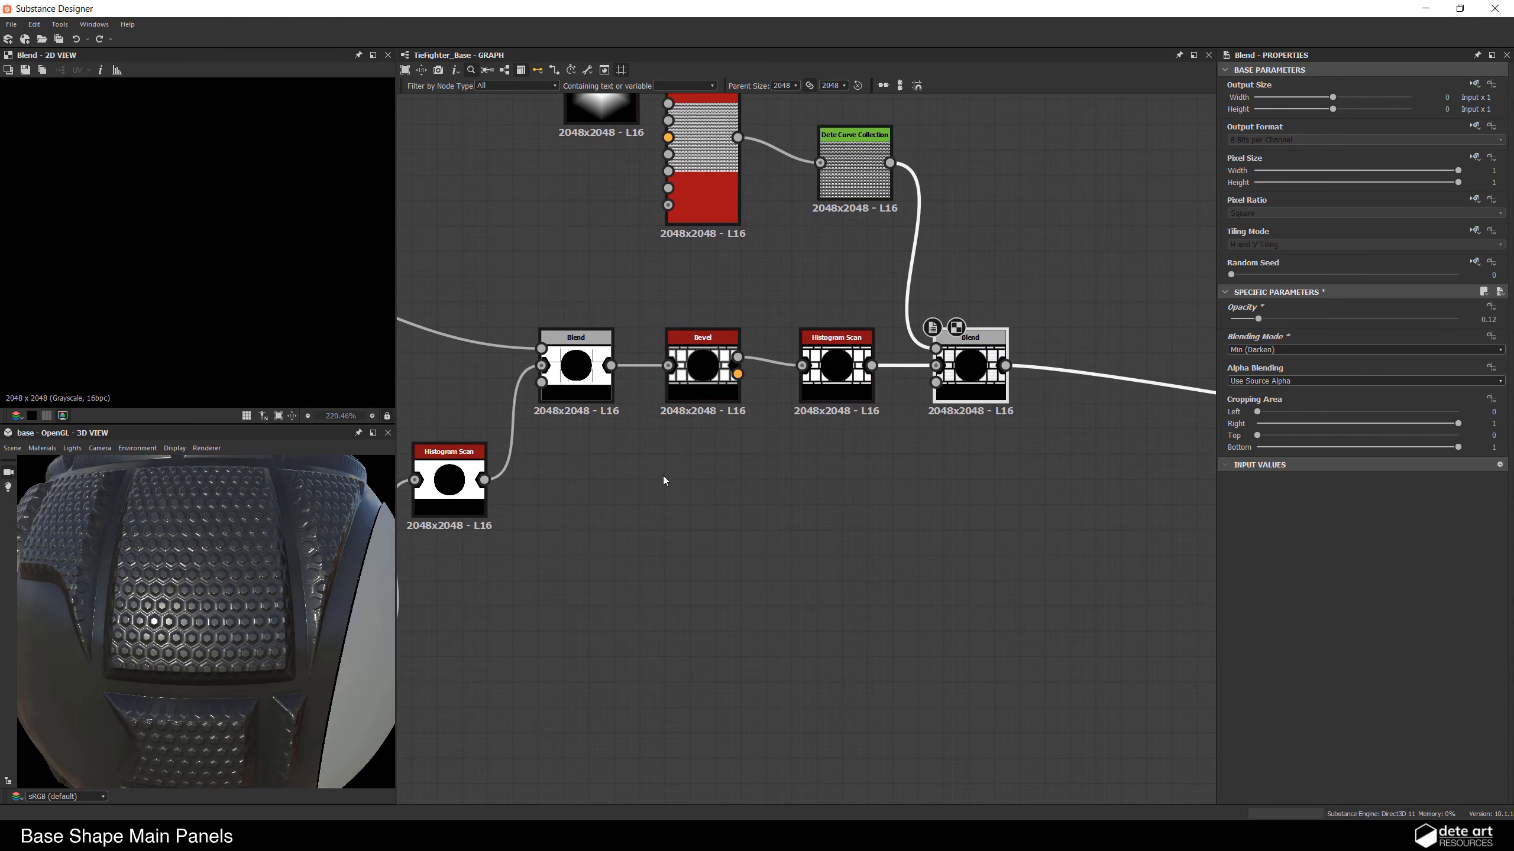
scroll(670, 482, up, 1)
click(687, 355)
key(ctrl+d)
drag(795, 481, 694, 526)
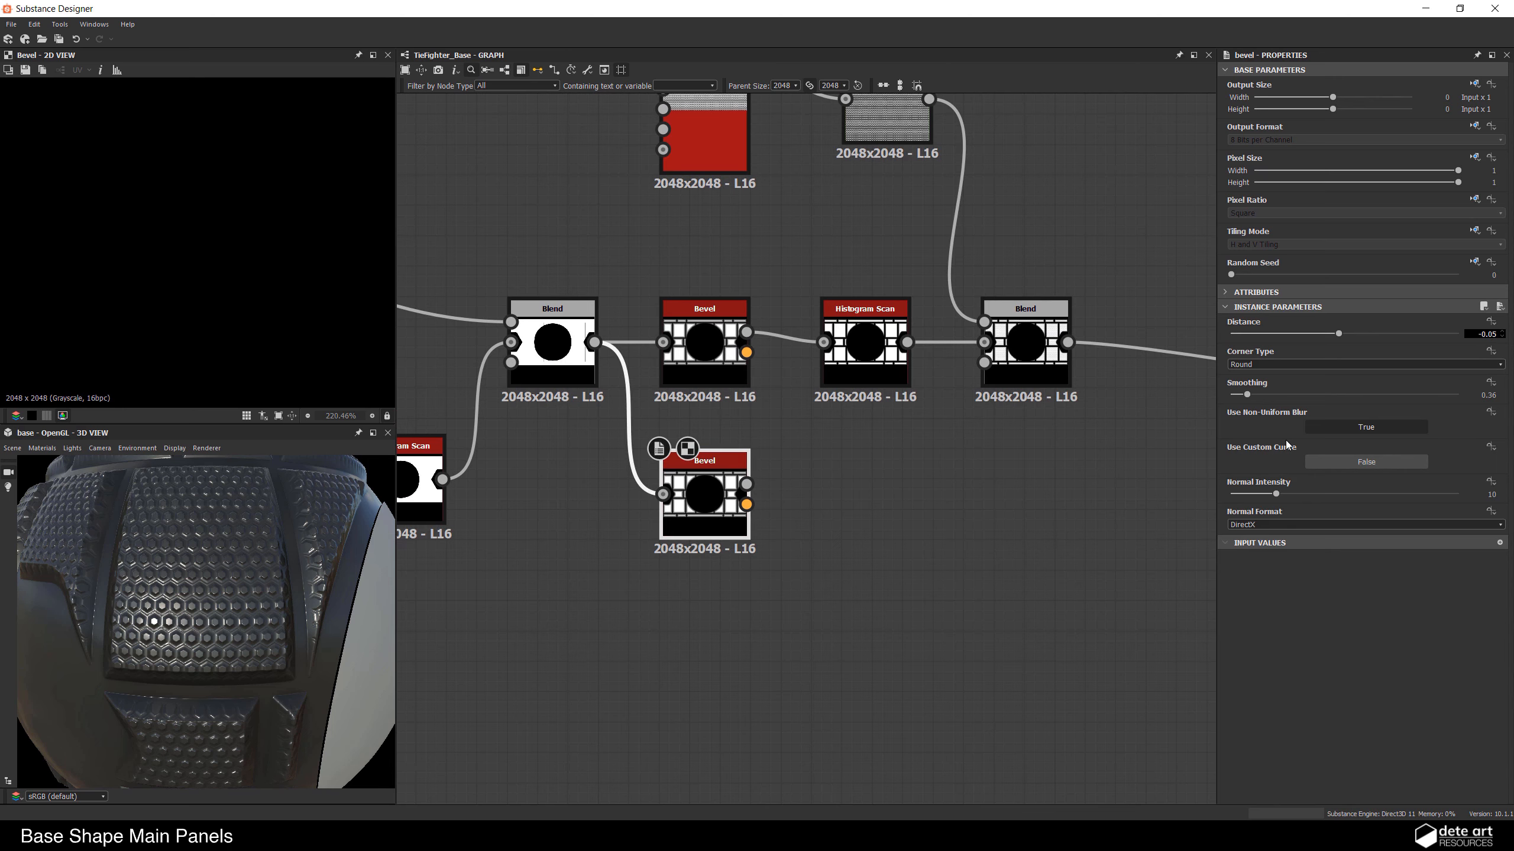
text(1)
key(Return)
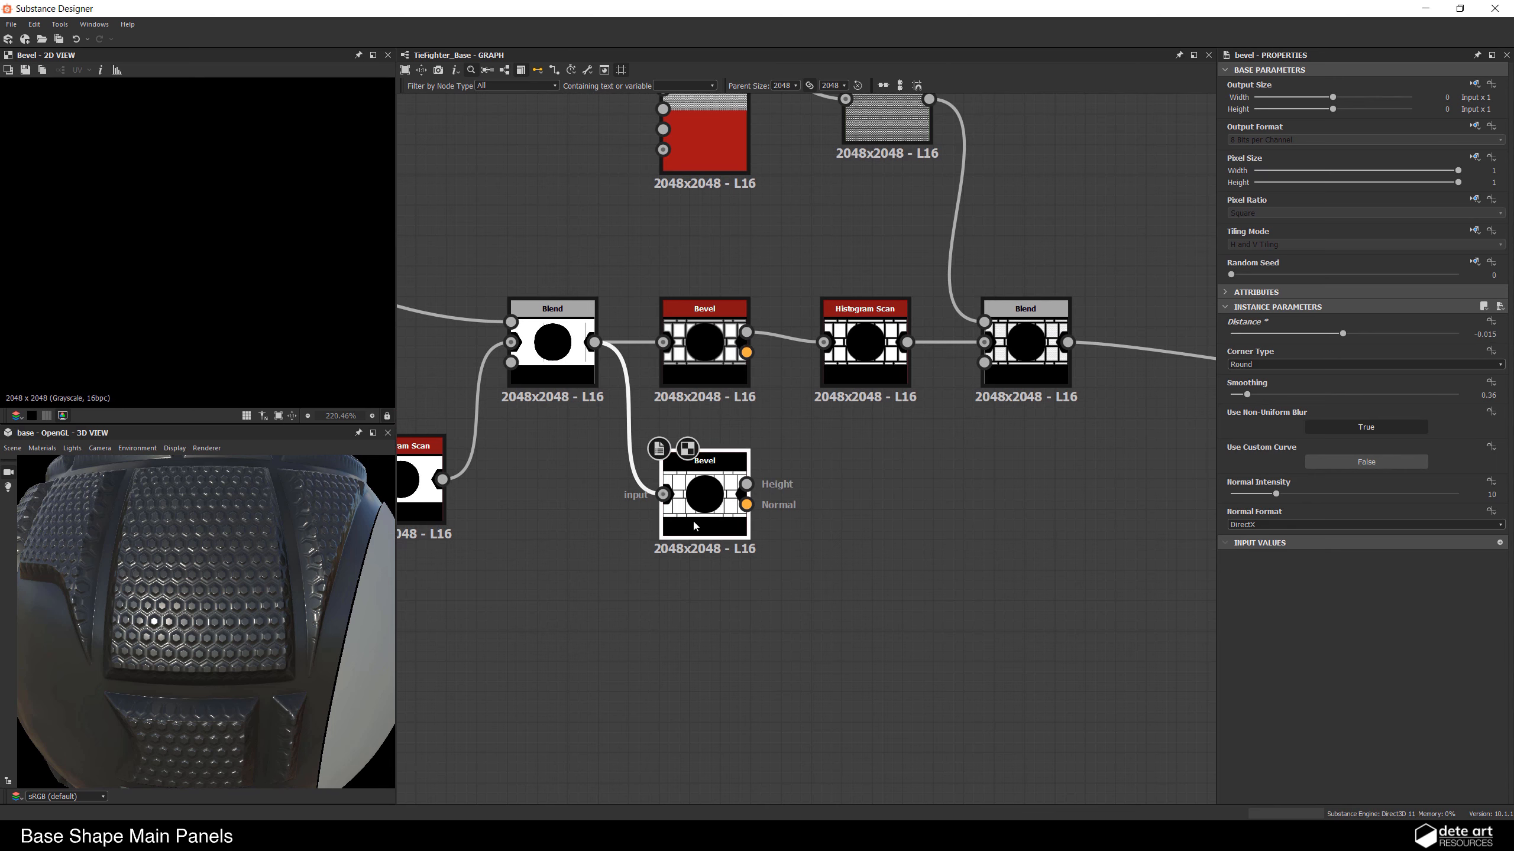
Step: Move the final Blend's outgoing connection to the duplicated Bevel's Height output and check the panel edges on the 3D model
scroll(781, 495, down, 3)
shift+drag(786, 348, 600, 429)
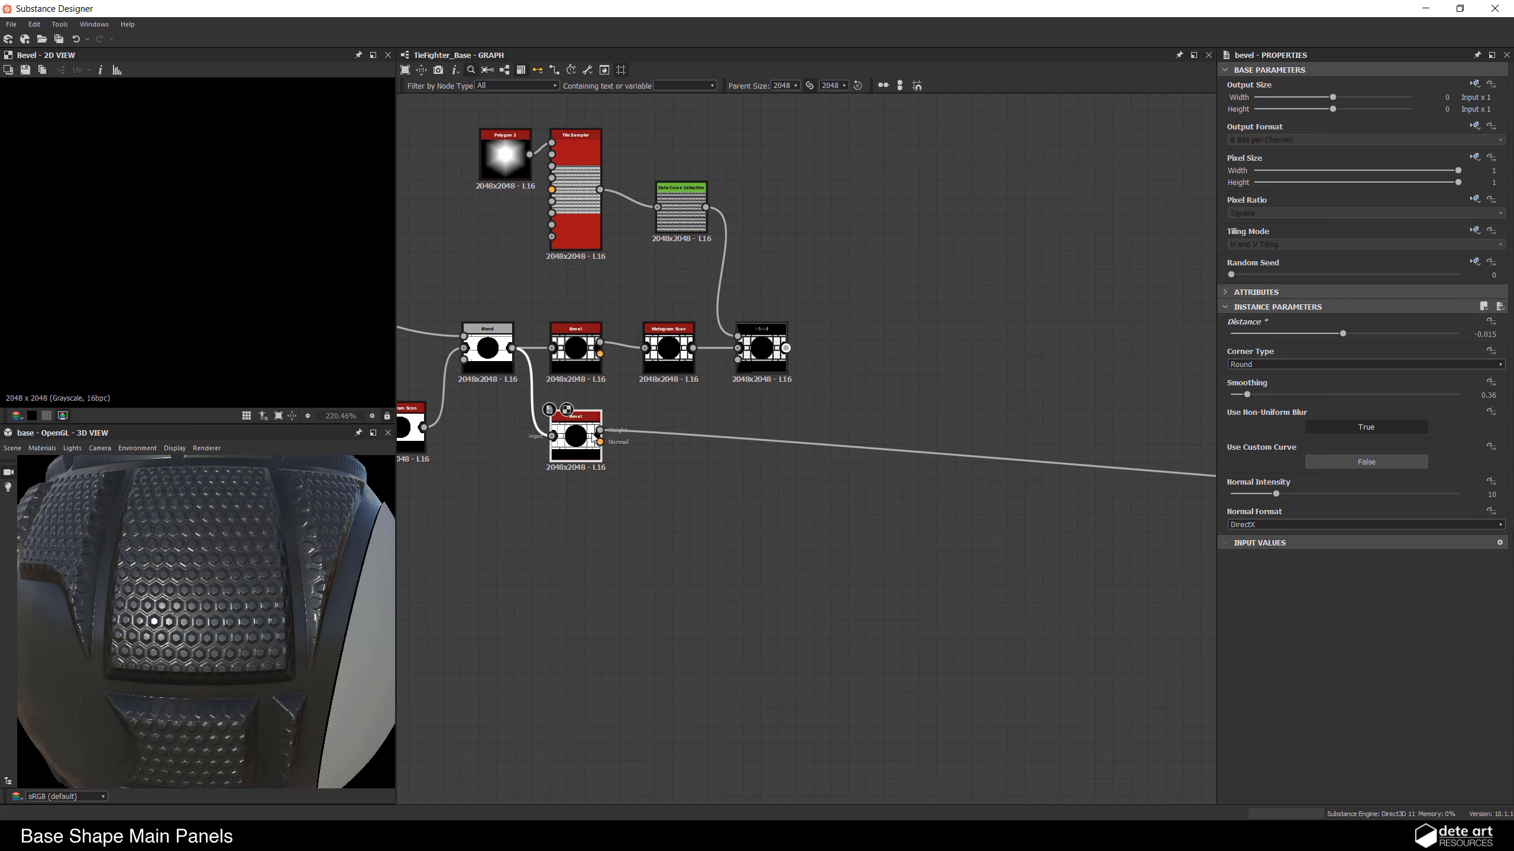
drag(187, 529, 193, 554)
scroll(194, 554, up, 3)
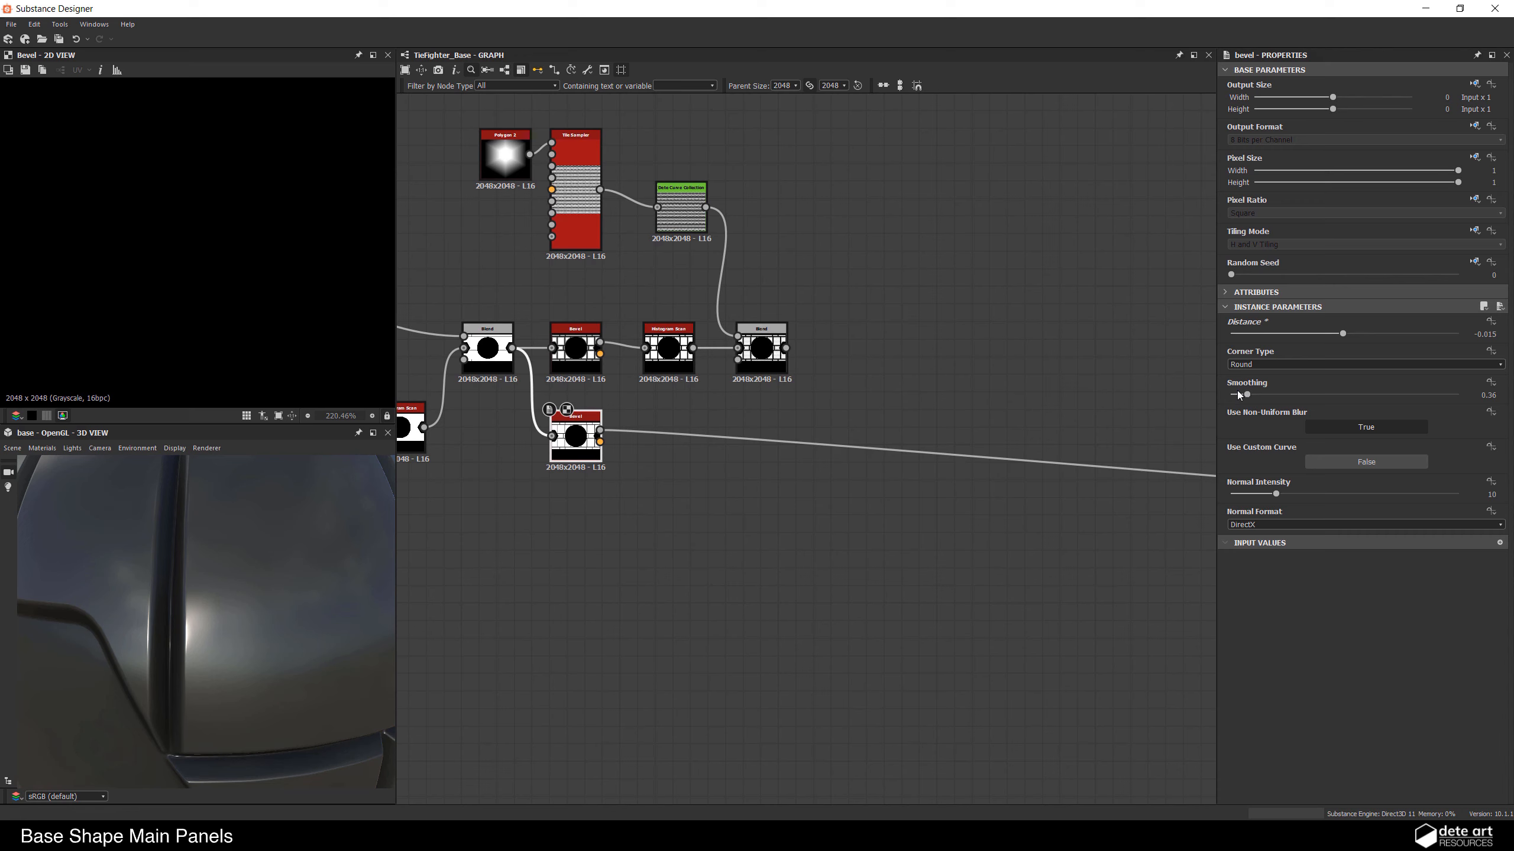
Step: Set the duplicated Bevel's Smoothing to 0.44 and check the panel seams on the 3D model
mouse_move(1247, 396)
mouse_down()
mouse_move(1324, 403)
mouse_move(1232, 401)
mouse_up()
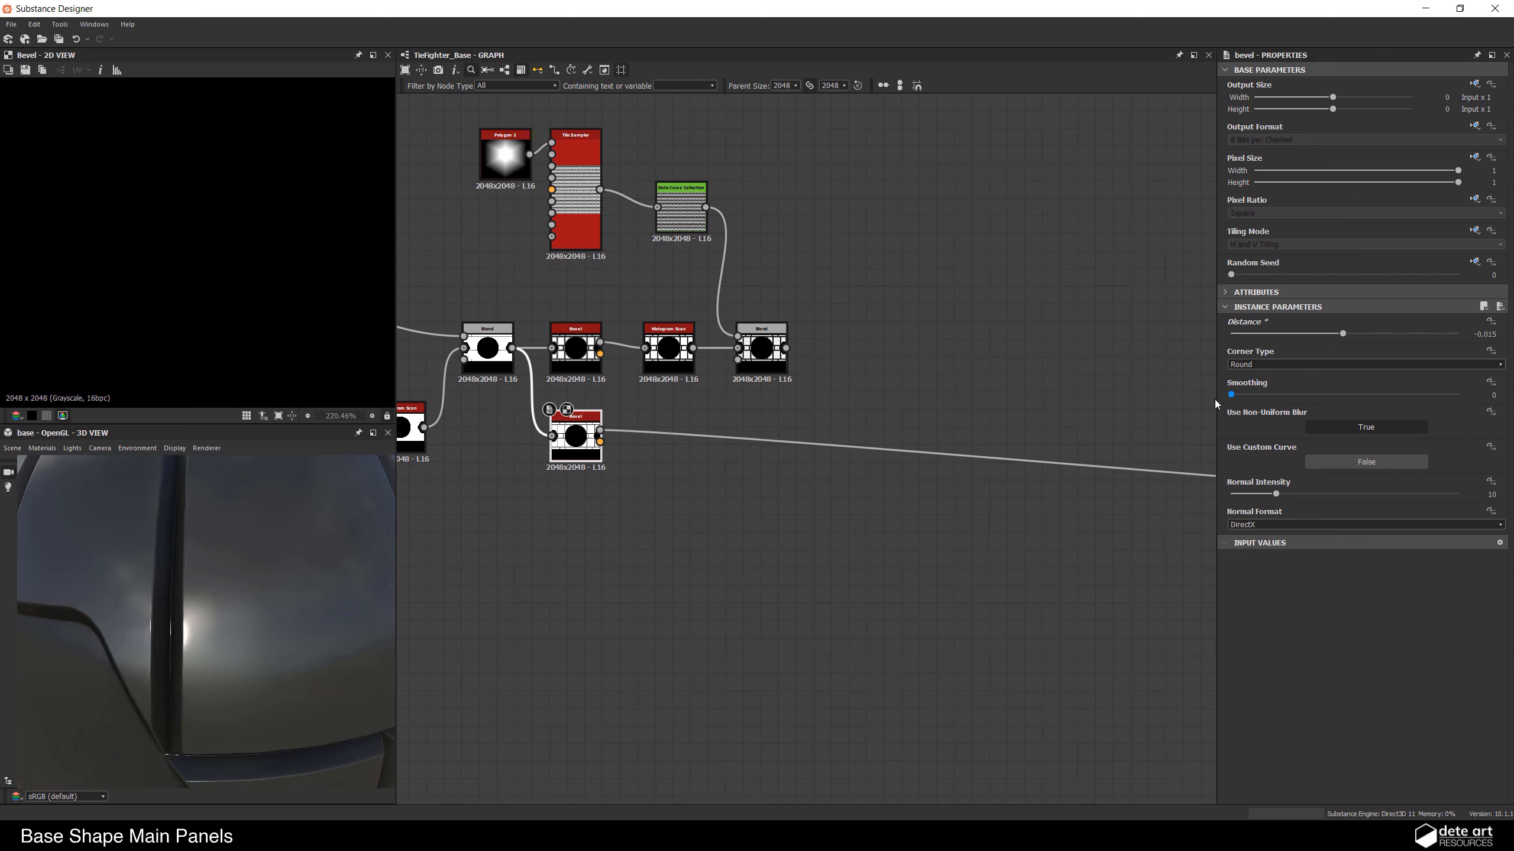
drag(1237, 398, 1249, 398)
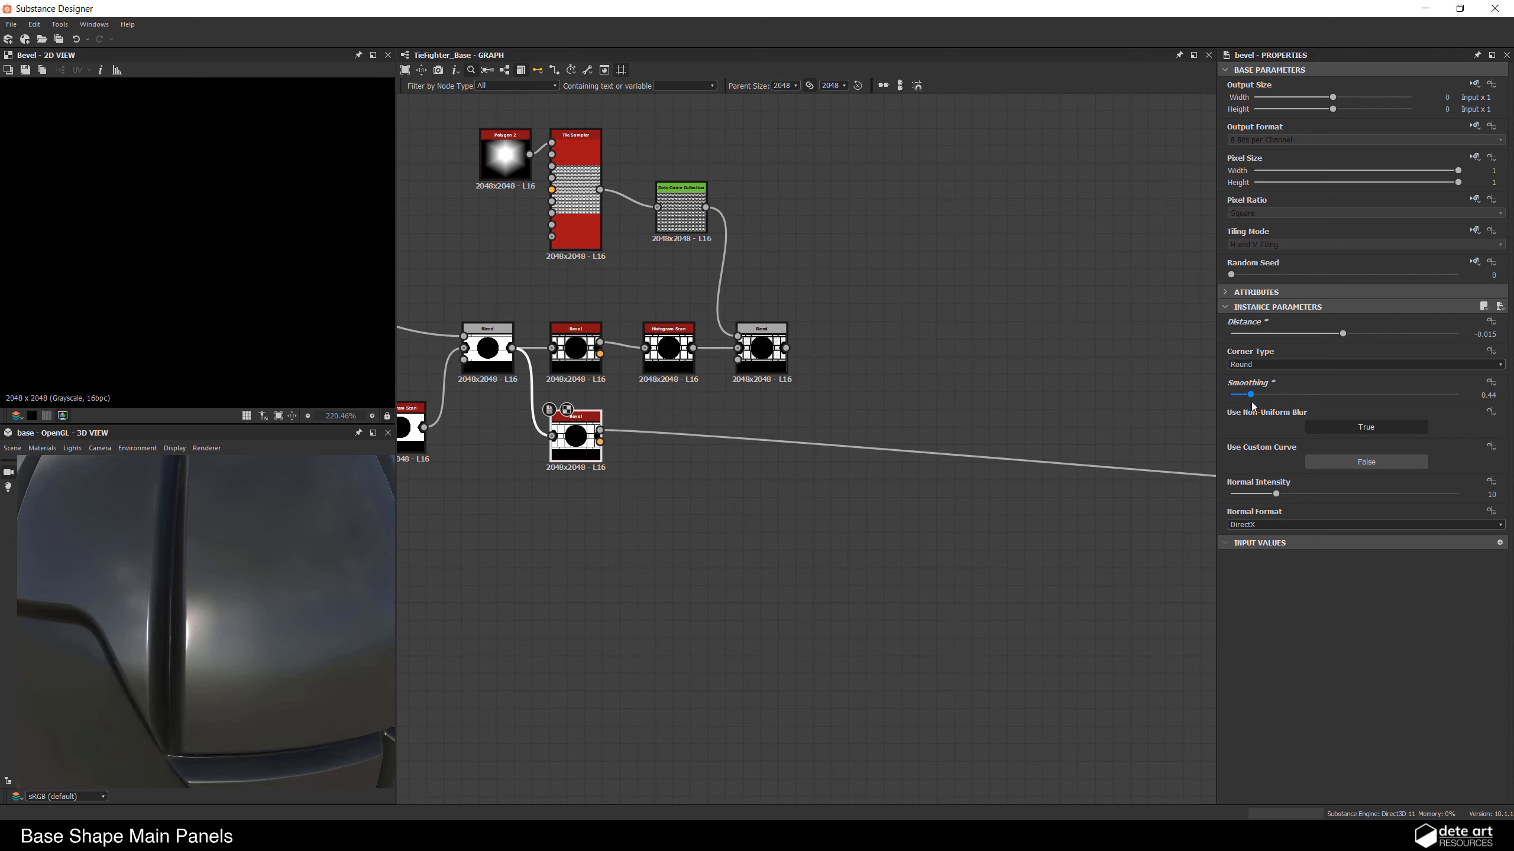
scroll(256, 601, down, 5)
scroll(198, 542, up, 3)
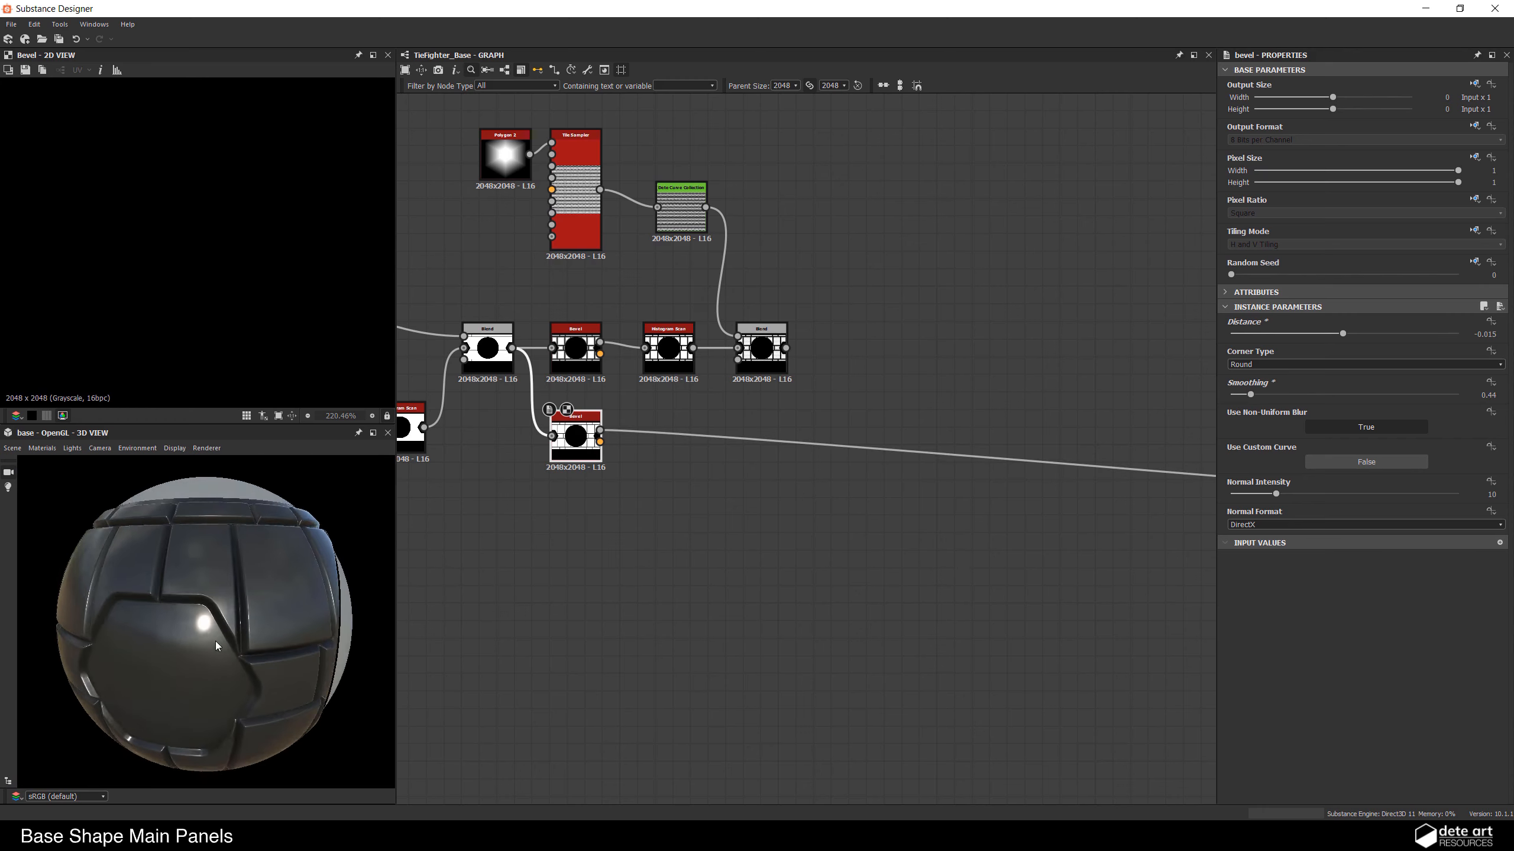
Step: Duplicate the hexagon pattern's Dete Curve Collection node, place the copy after the lower Bevel, and feed it from the Bevel's Height output
scroll(244, 595, up, 3)
scroll(236, 585, down, 3)
drag(236, 586, 182, 592)
middle_drag(764, 494, 664, 611)
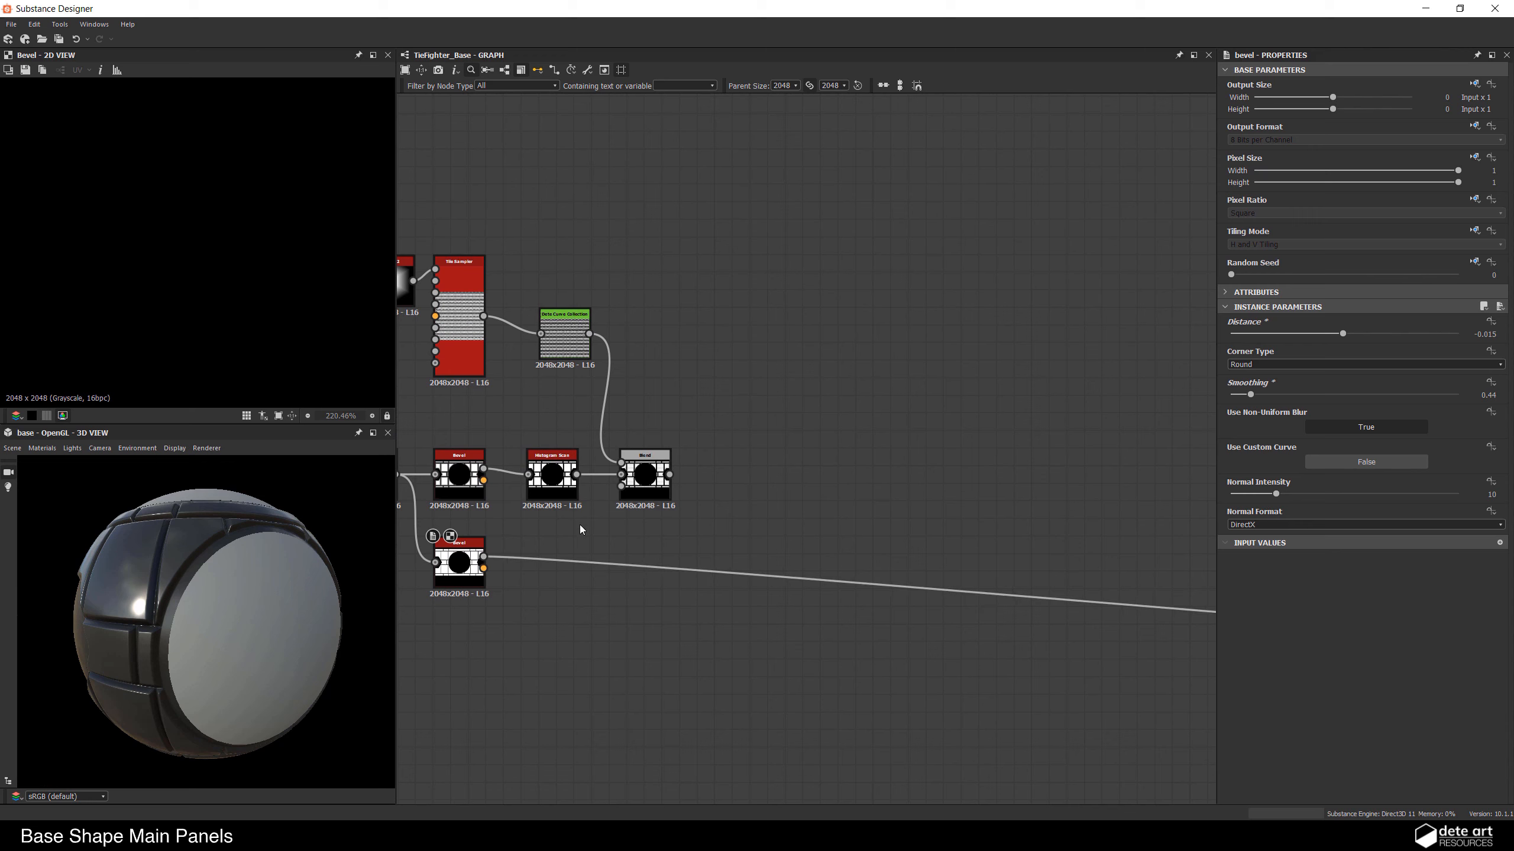
click(565, 340)
key(ctrl+d)
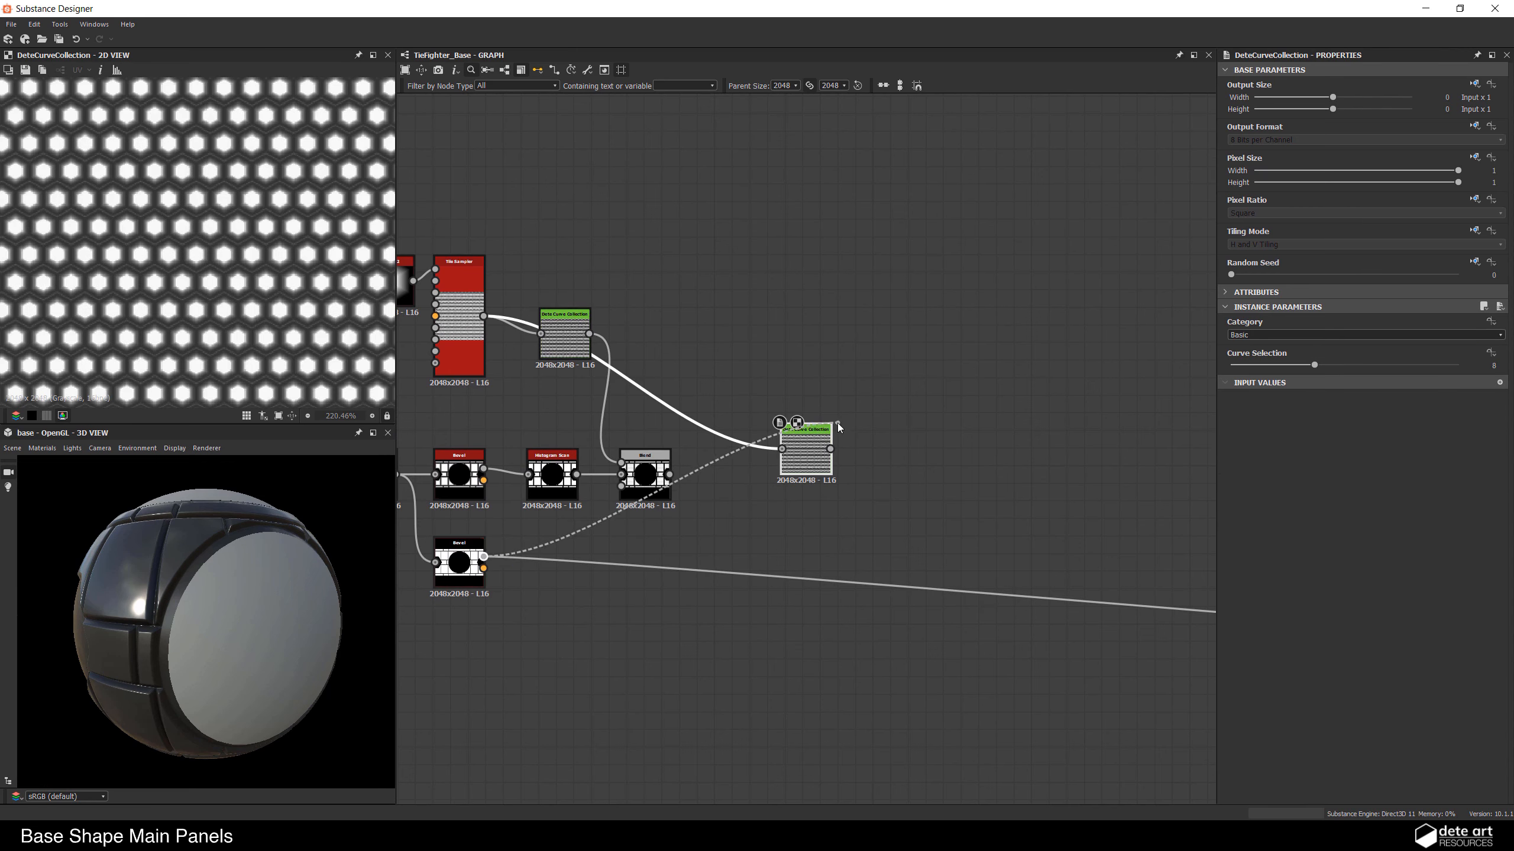
drag(839, 427, 668, 539)
scroll(680, 571, up, 2)
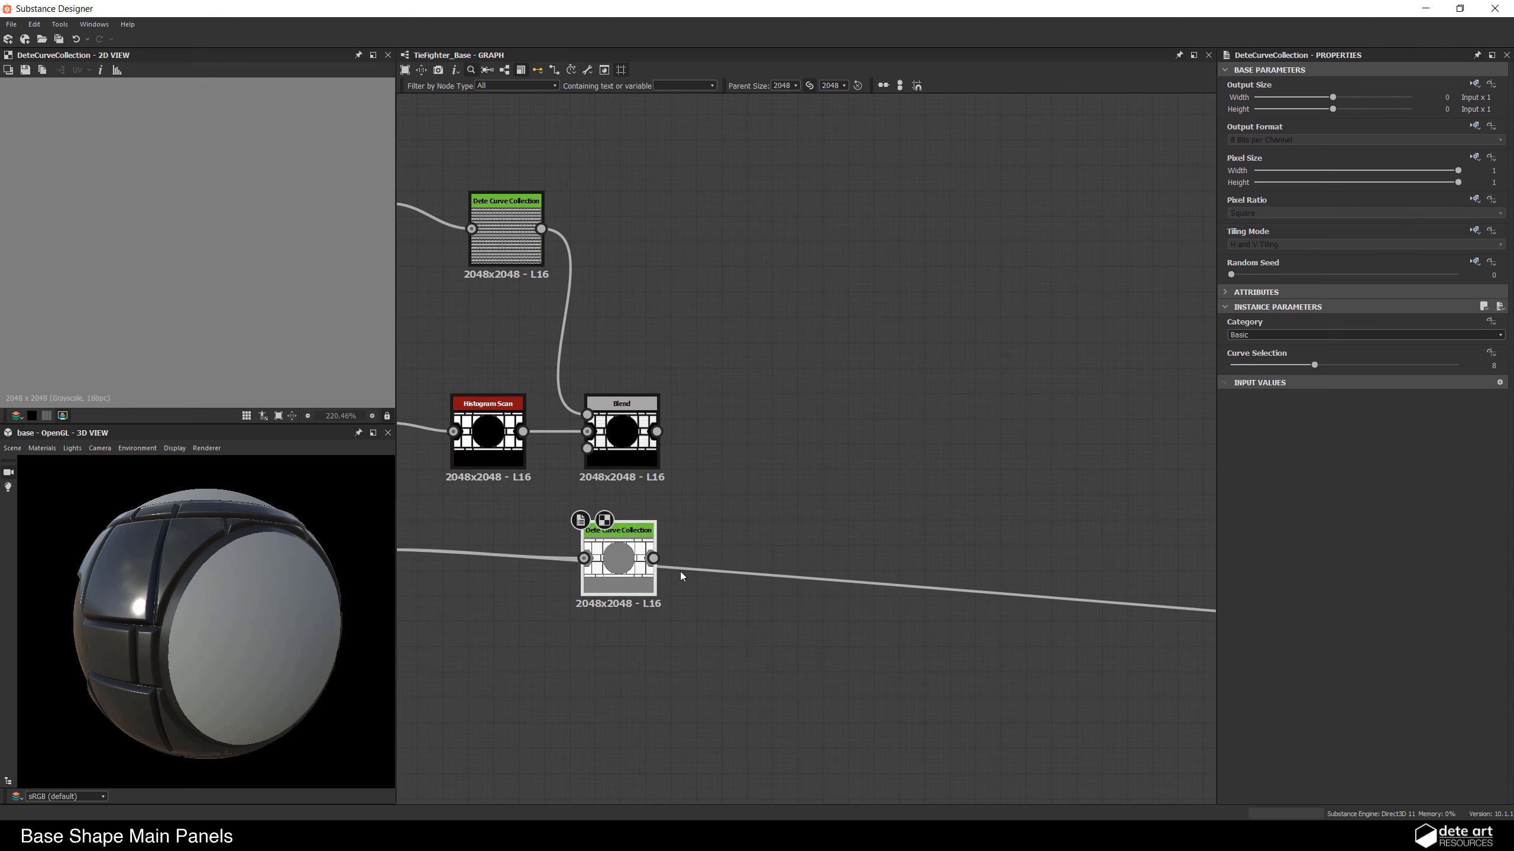
middle_drag(680, 571, 784, 558)
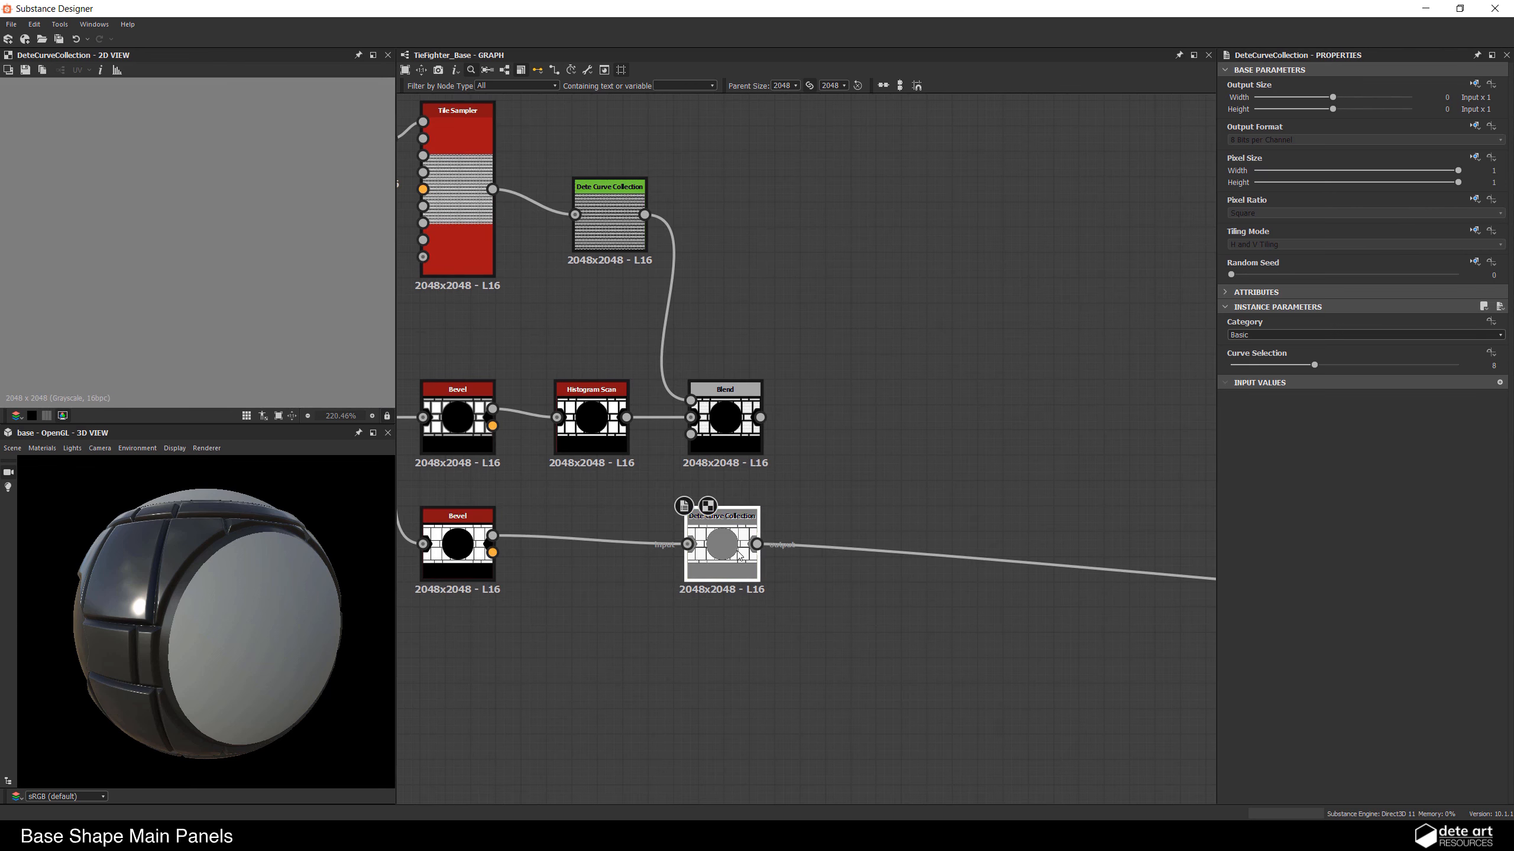
Step: Move the lower Bevel's outgoing connection to the duplicated curve node's output and compare the panel seams on the 3D model
scroll(356, 635, up, 6)
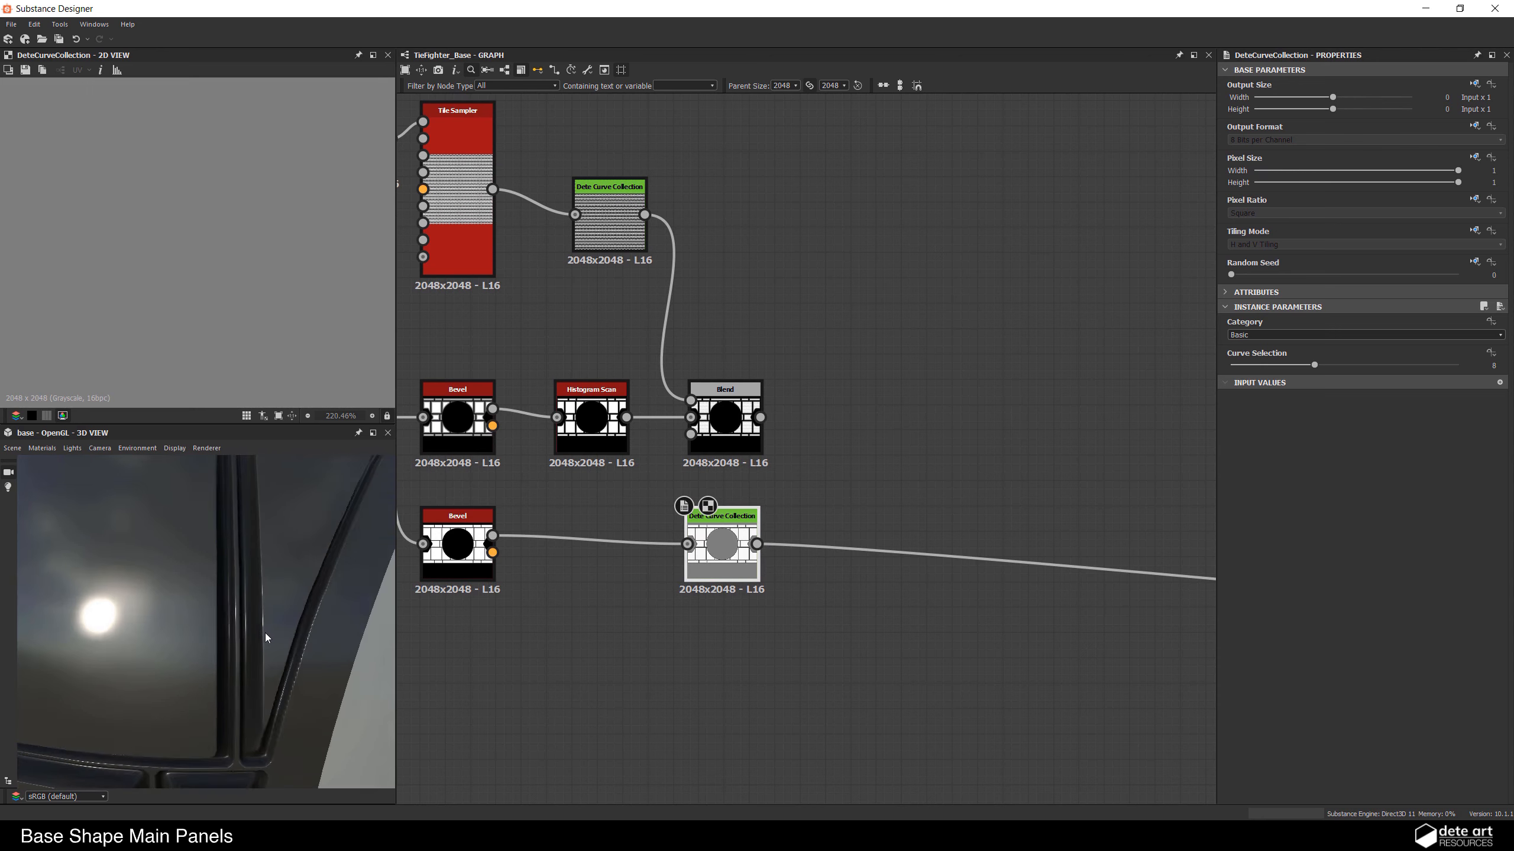
drag(266, 636, 241, 626)
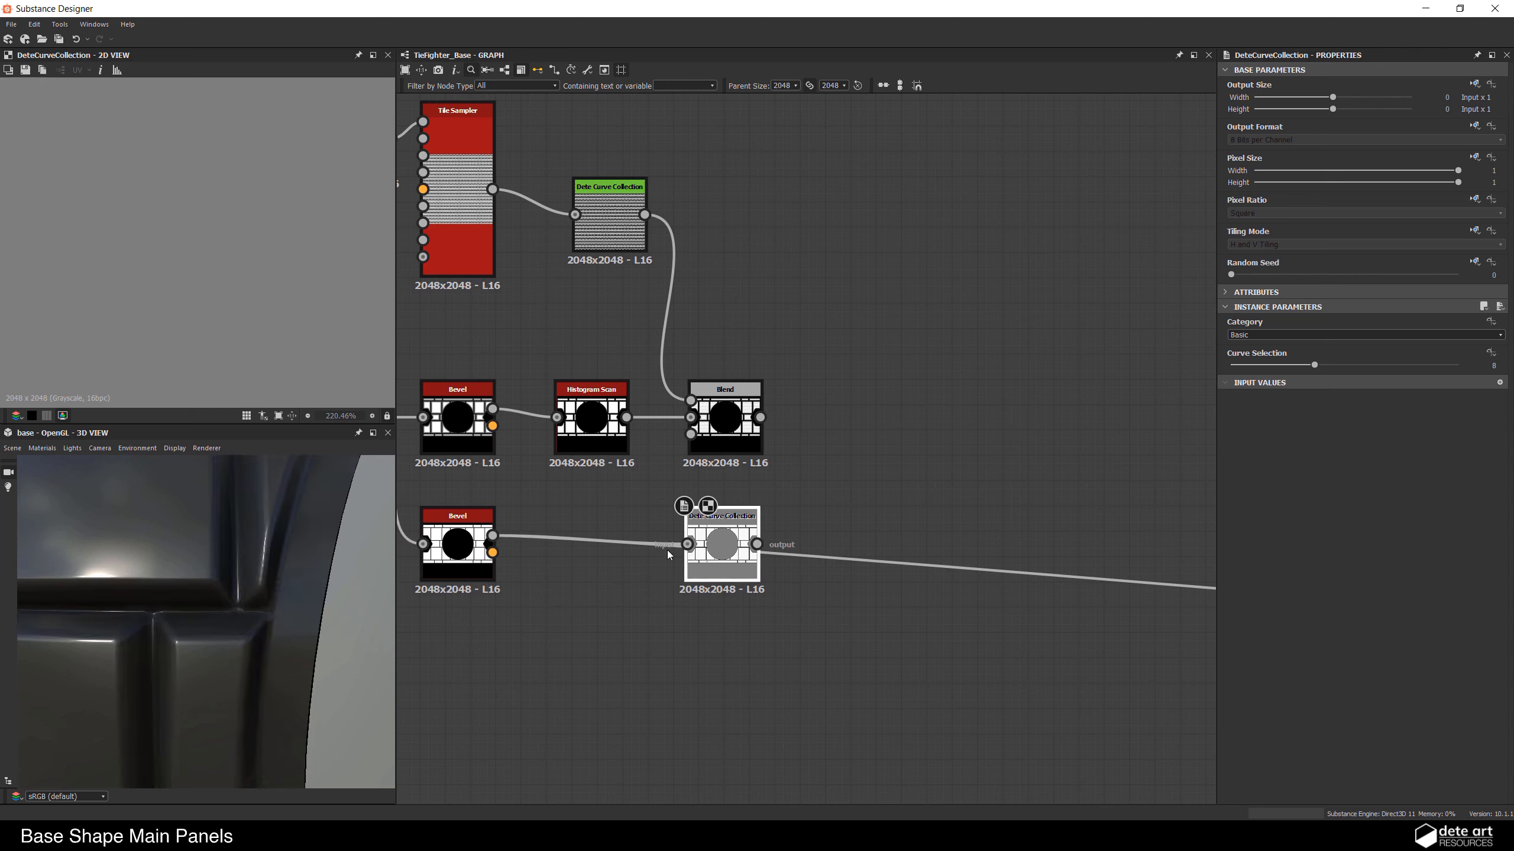
shift+drag(493, 538, 757, 544)
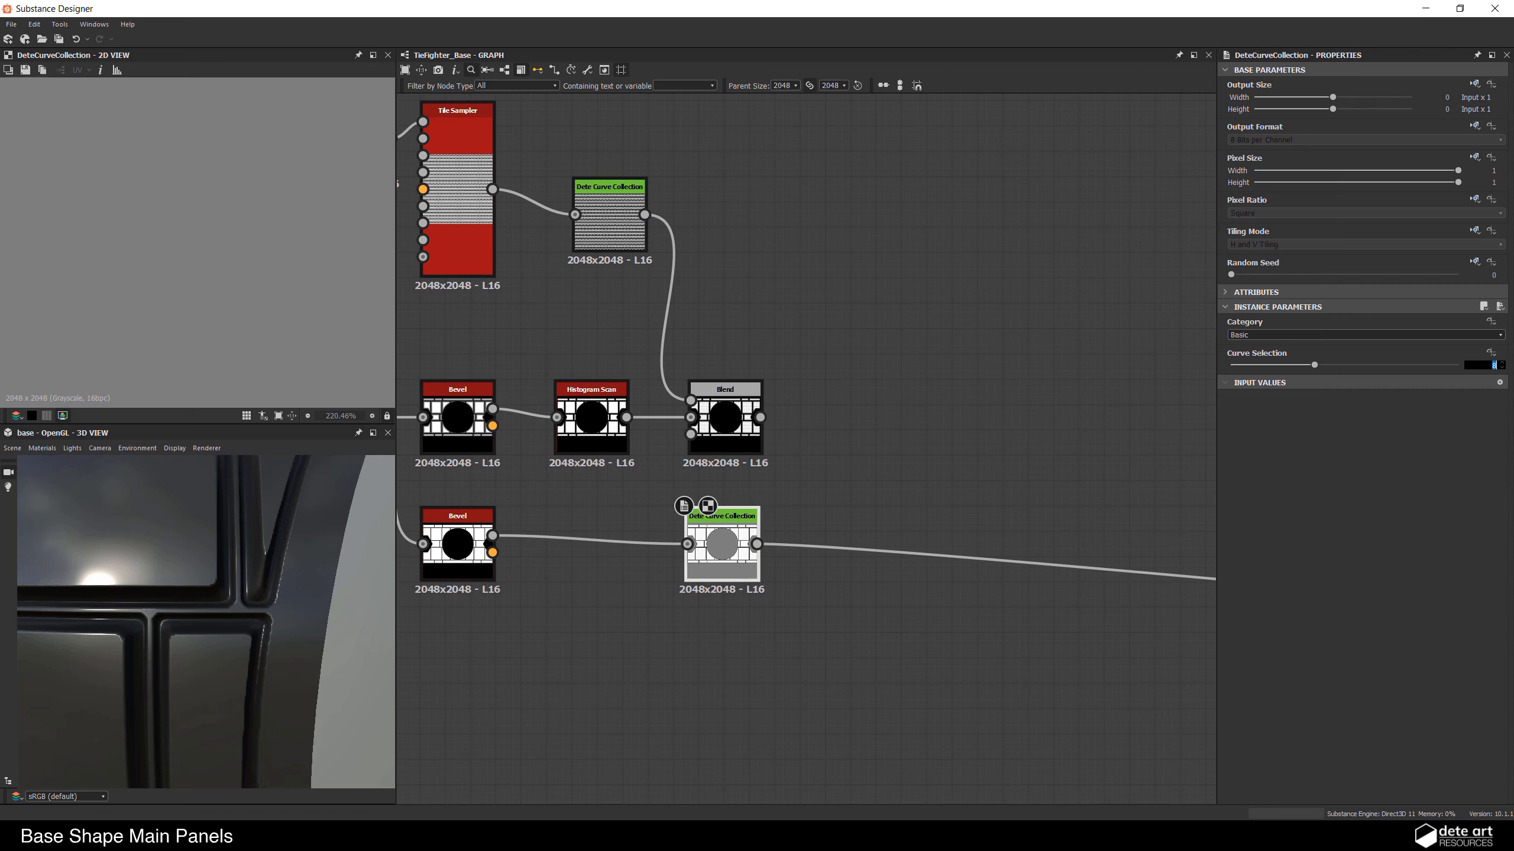
Step: Set the duplicated curve node's Curve Selection to 20 and check the panel edges on the 3D model
text(20)
key(Return)
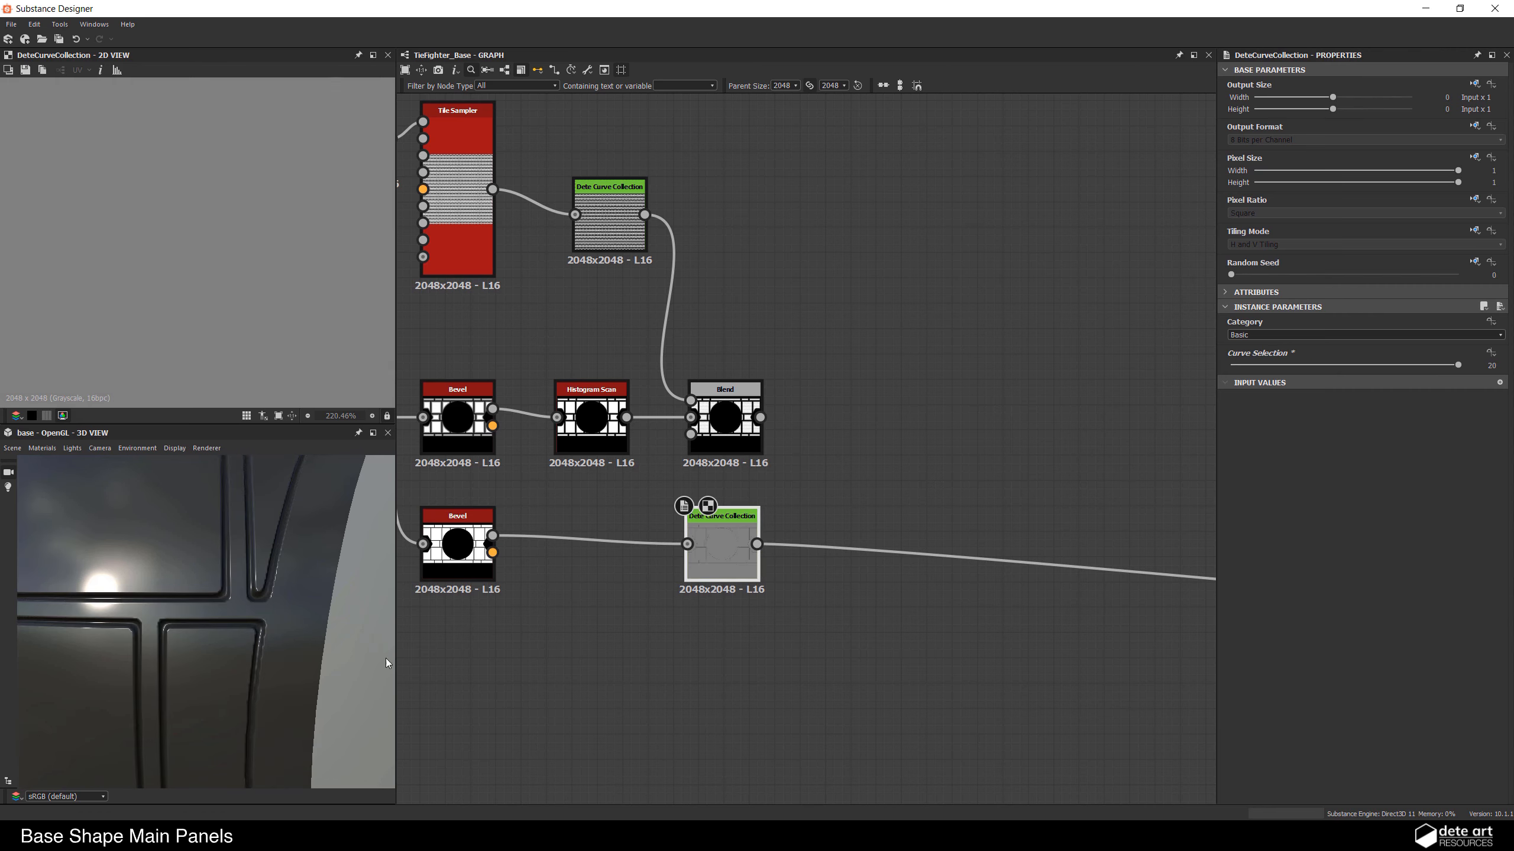
scroll(168, 592, down, 3)
mouse_move(169, 592)
mouse_down()
mouse_move(223, 642)
mouse_move(257, 644)
mouse_move(236, 611)
mouse_move(208, 596)
mouse_move(194, 609)
mouse_up()
scroll(223, 642, up, 3)
scroll(223, 642, down, 1)
scroll(256, 645, down, 3)
scroll(256, 644, up, 1)
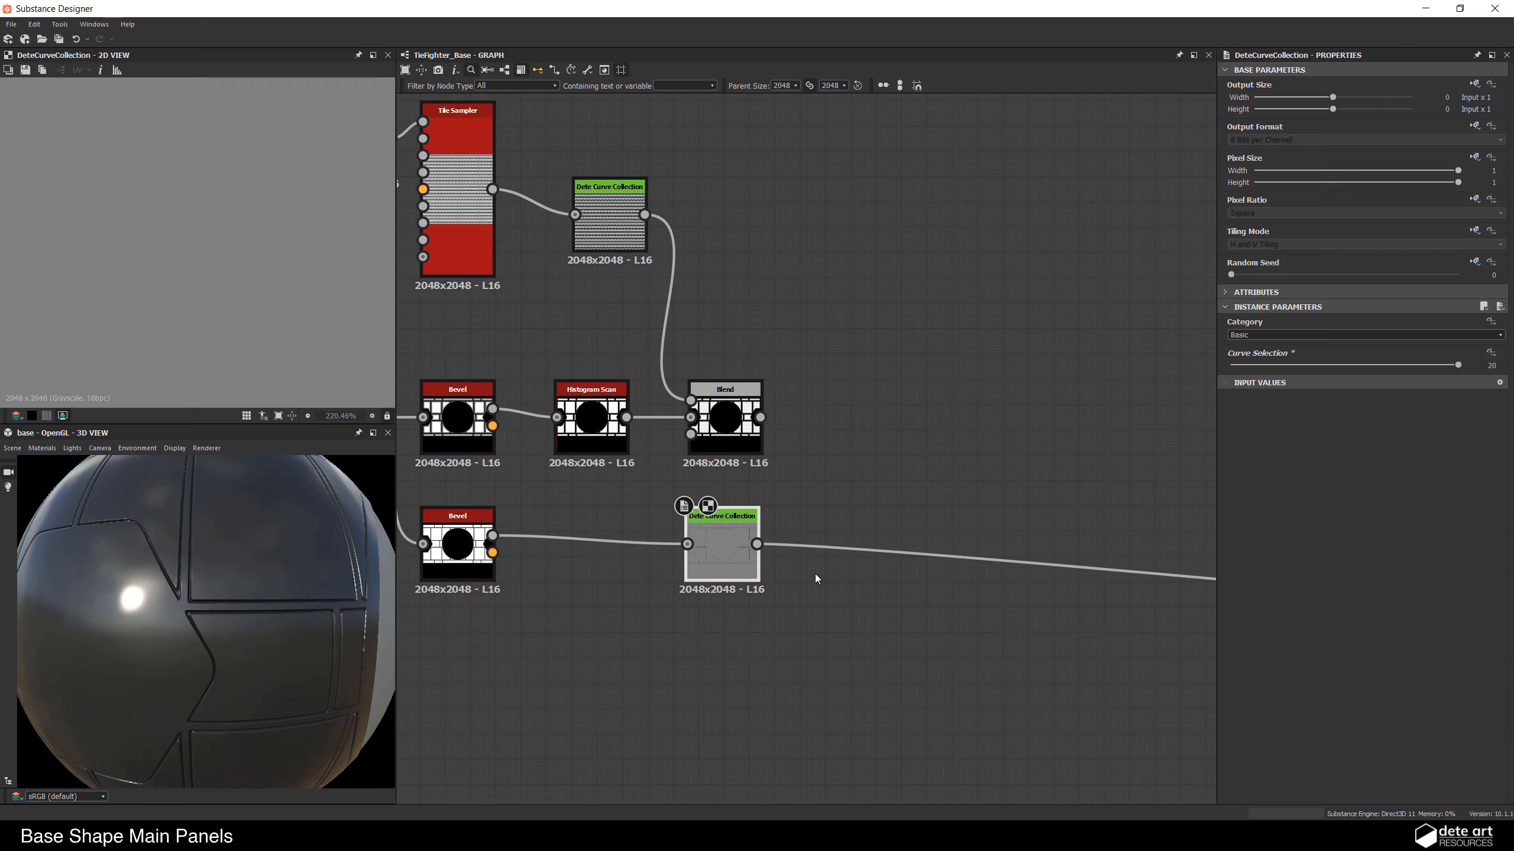
Step: Add a Distance node below, feed its Mask Input from the lower Bevel's Height, and set Maximum Distance to 4
middle_drag(858, 558, 918, 526)
key(space)
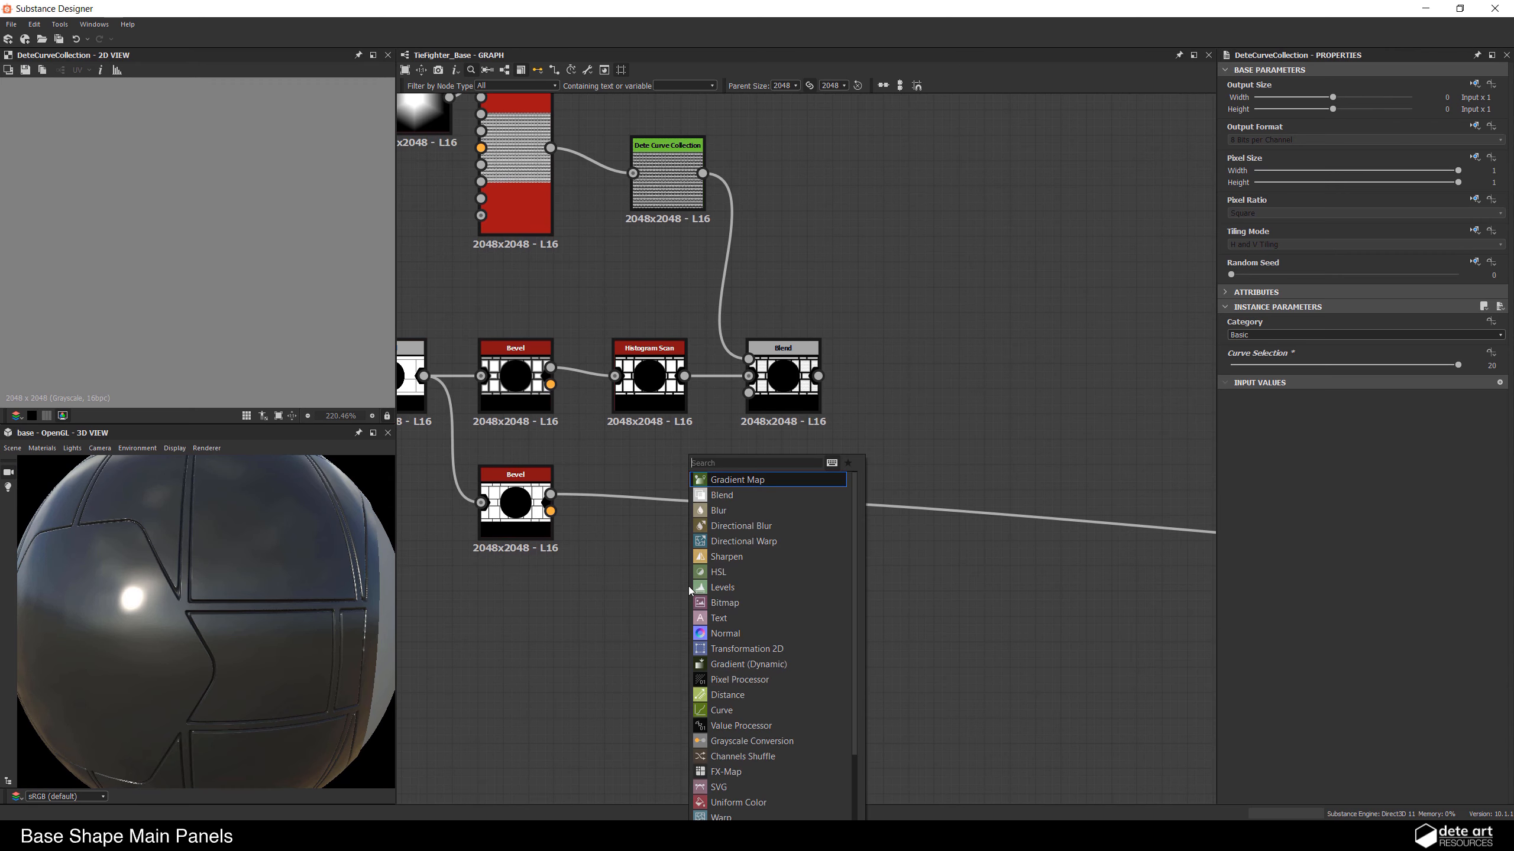
text(dis)
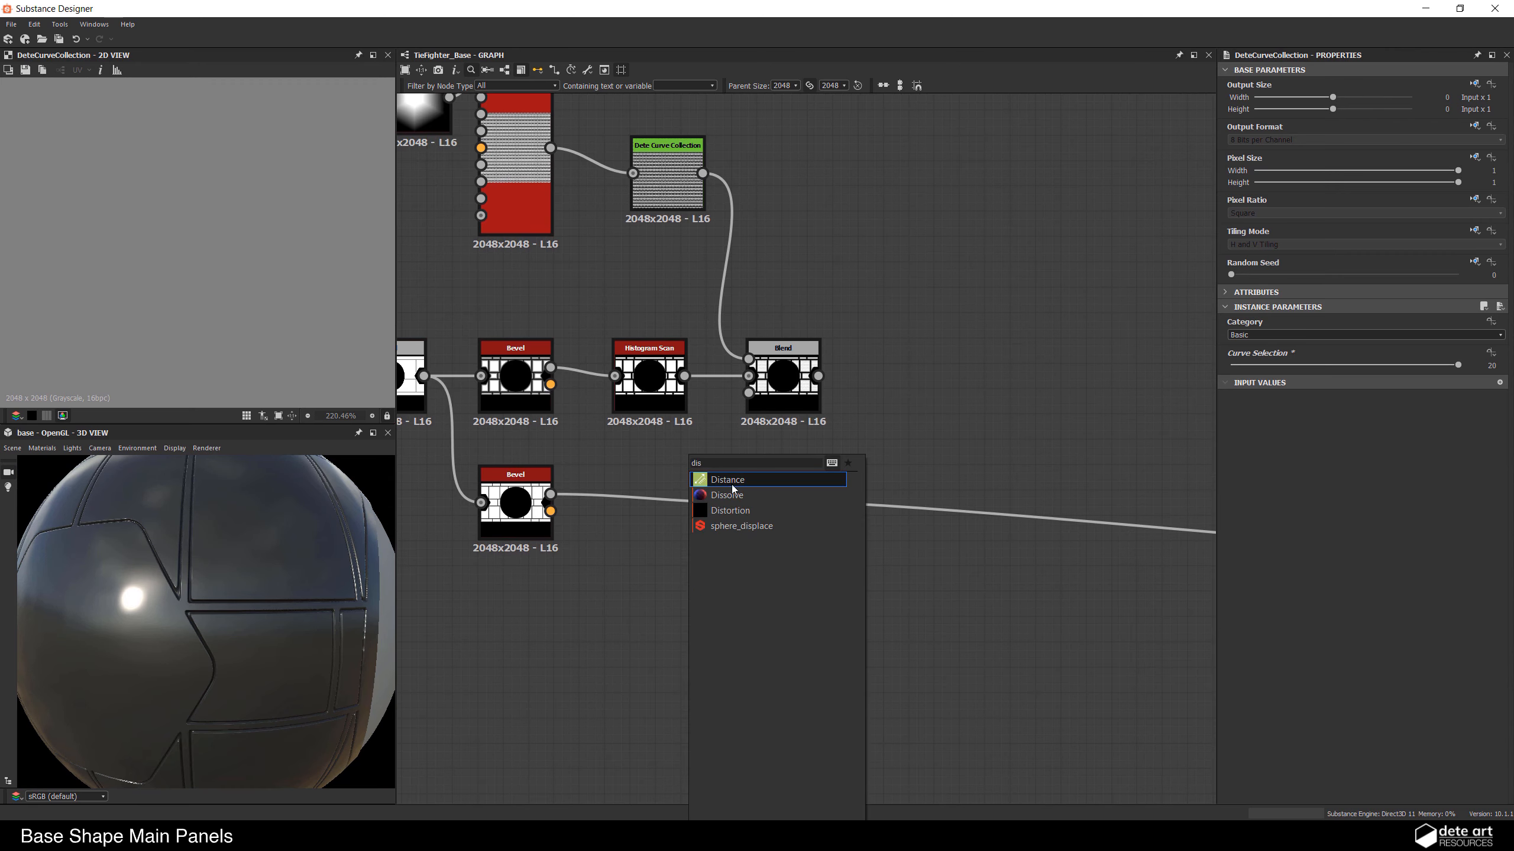
click(732, 482)
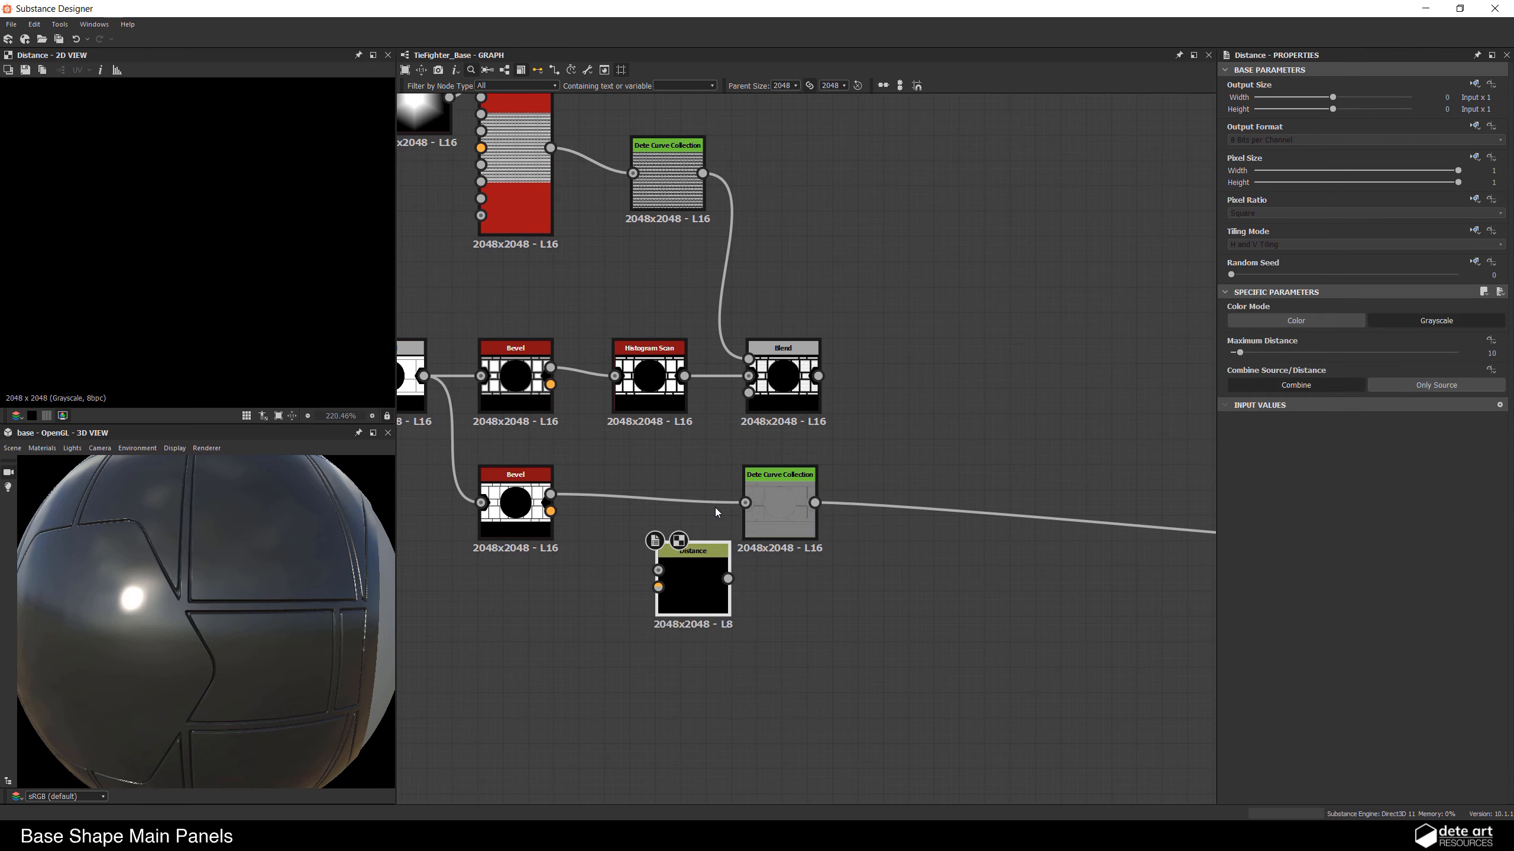
scroll(656, 530, up, 1)
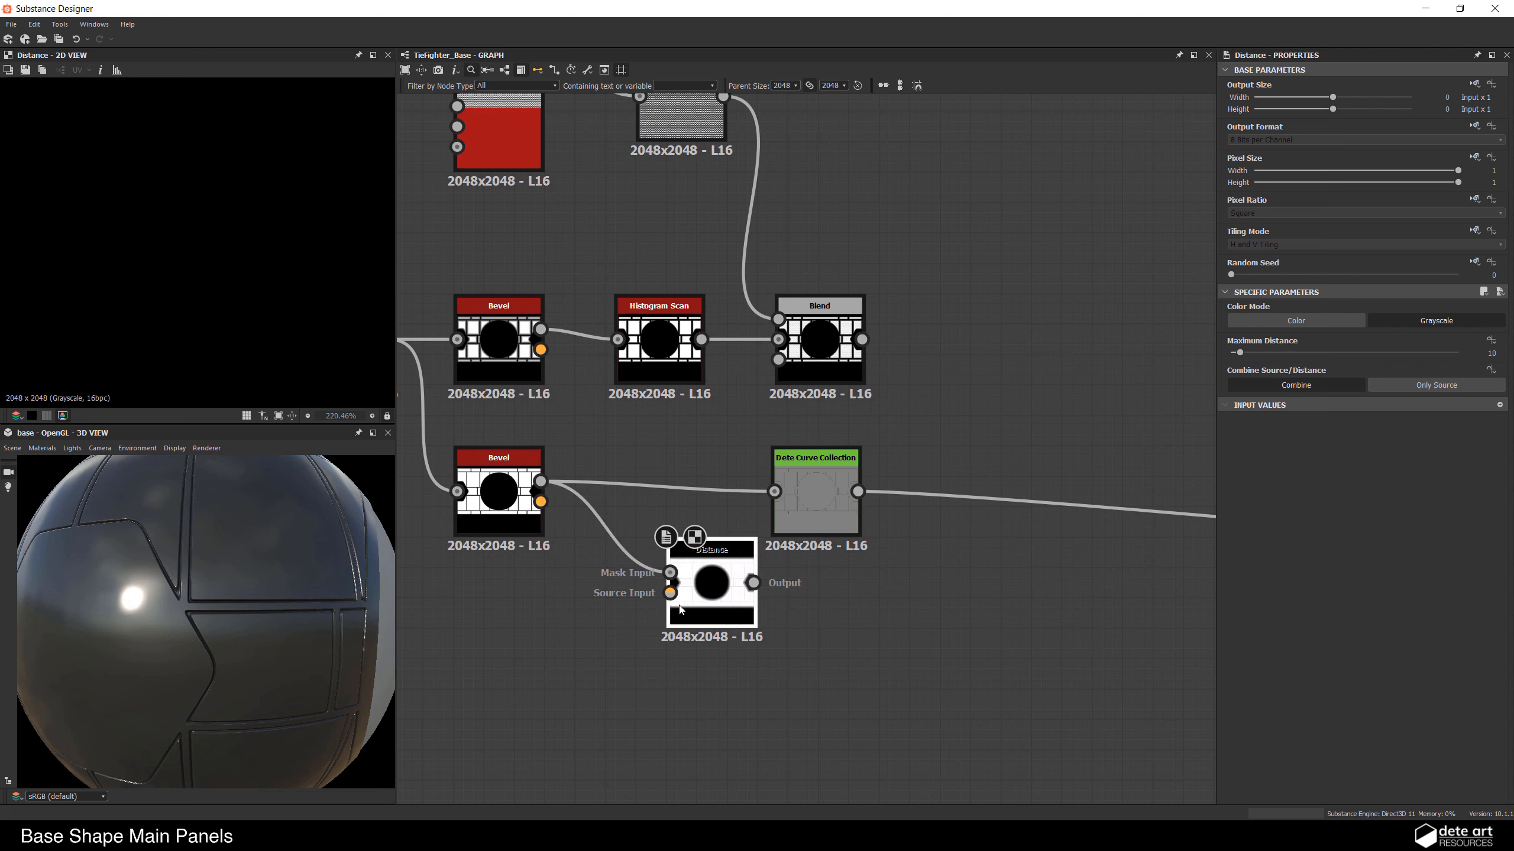
drag(709, 596, 679, 626)
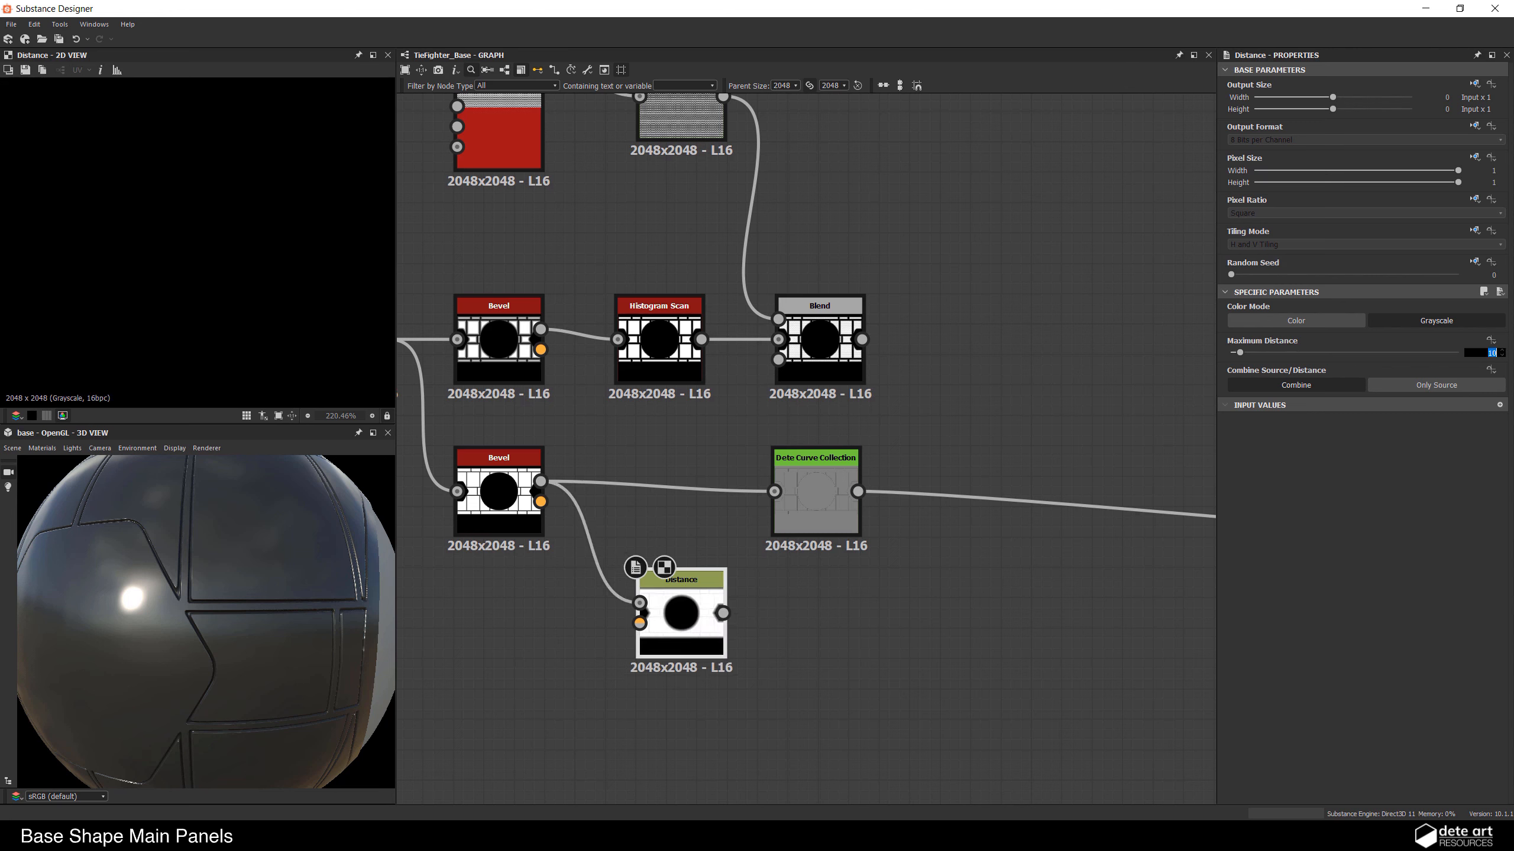
text(4)
key(Return)
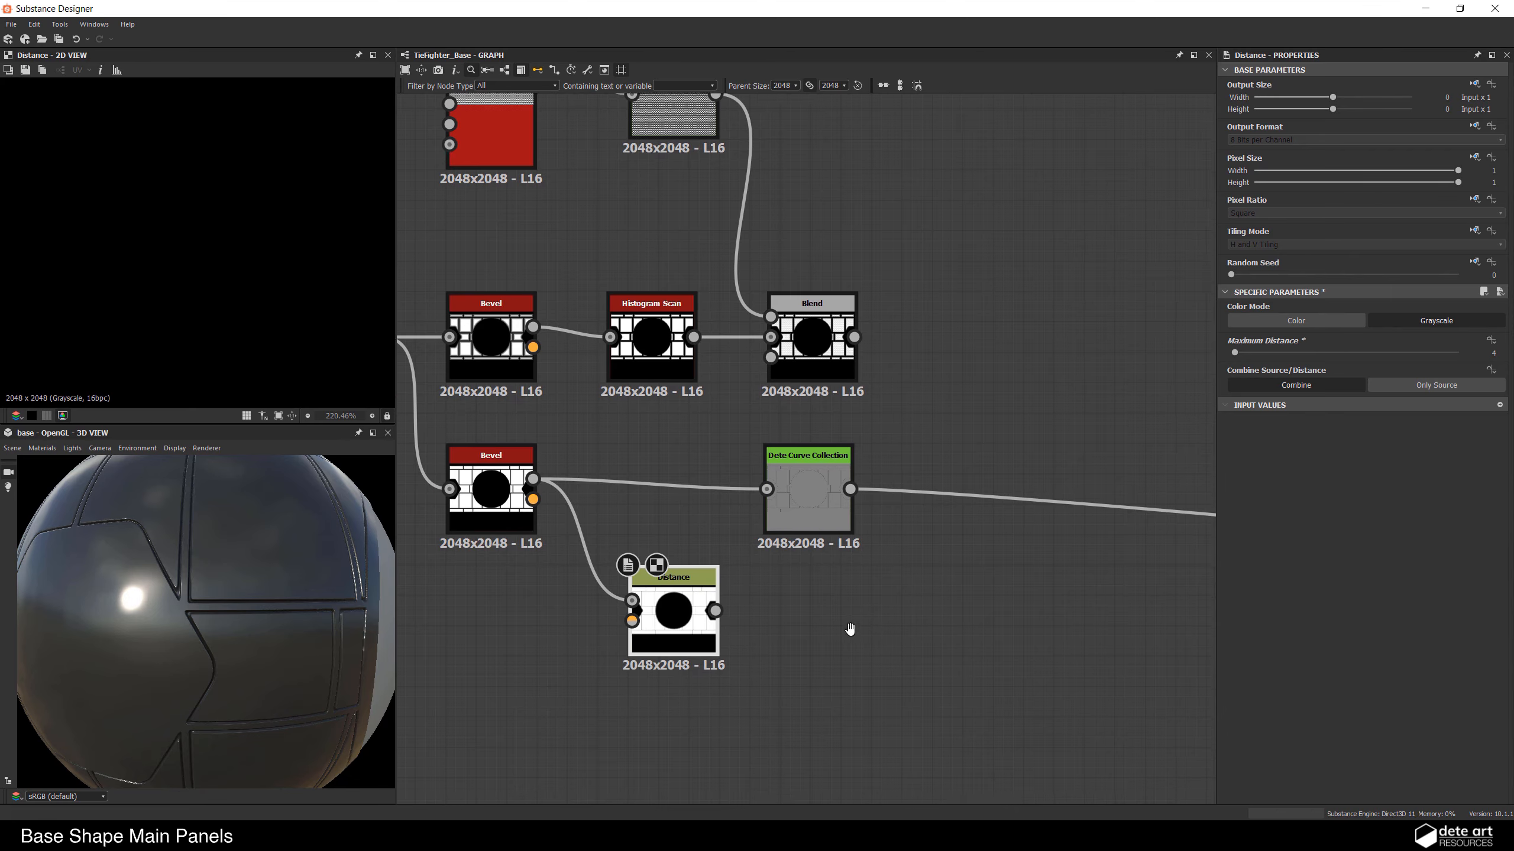
Step: Duplicate the lower Bevel's Dete Curve Collection node and place the copy after the Distance node, fed by its output
middle_drag(848, 629, 712, 622)
click(673, 508)
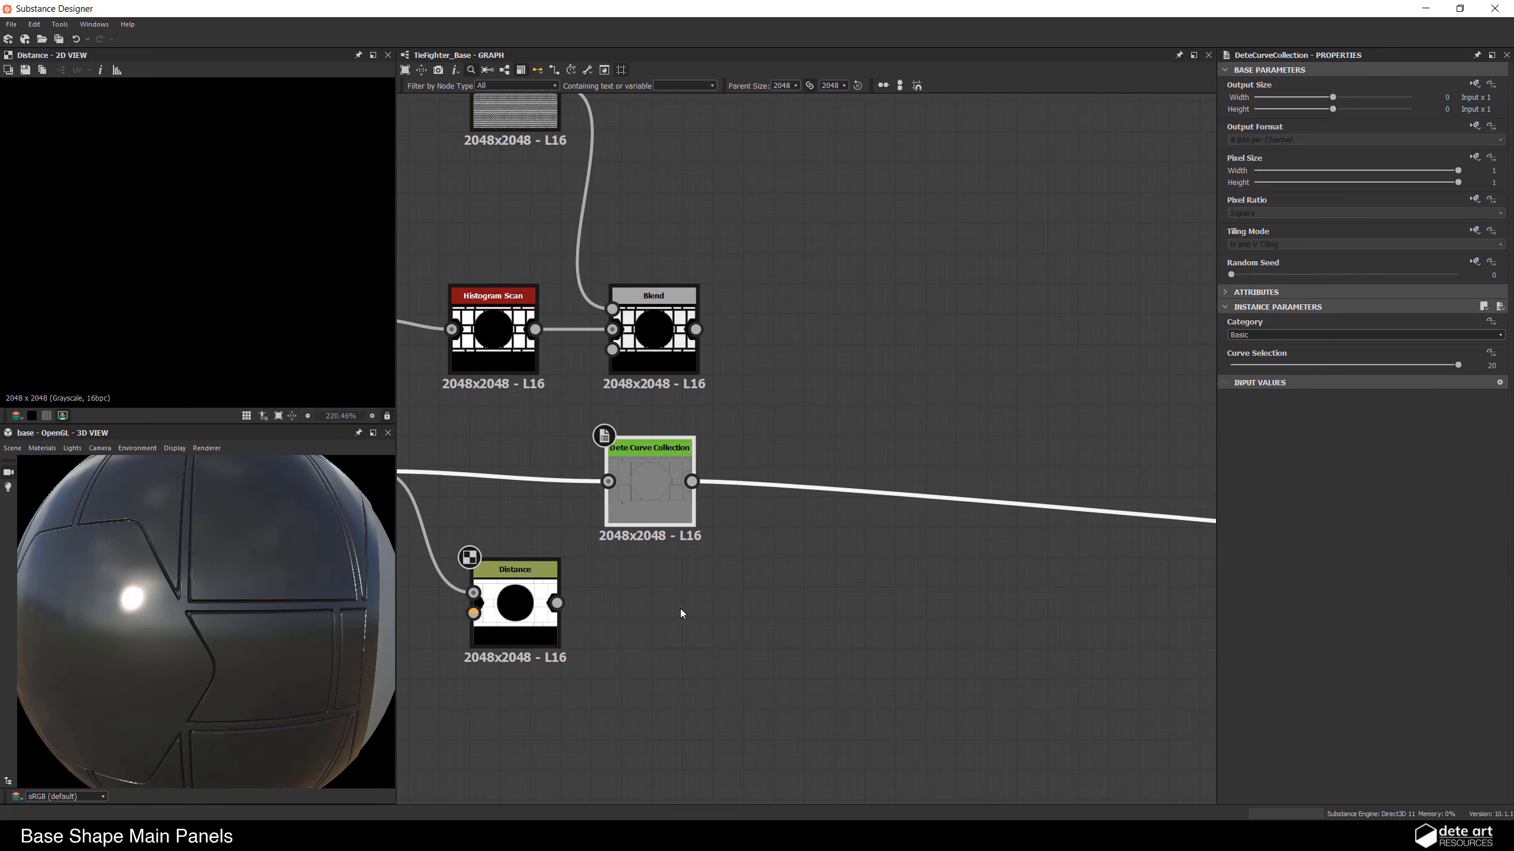
key(ctrl+d)
drag(799, 470, 642, 613)
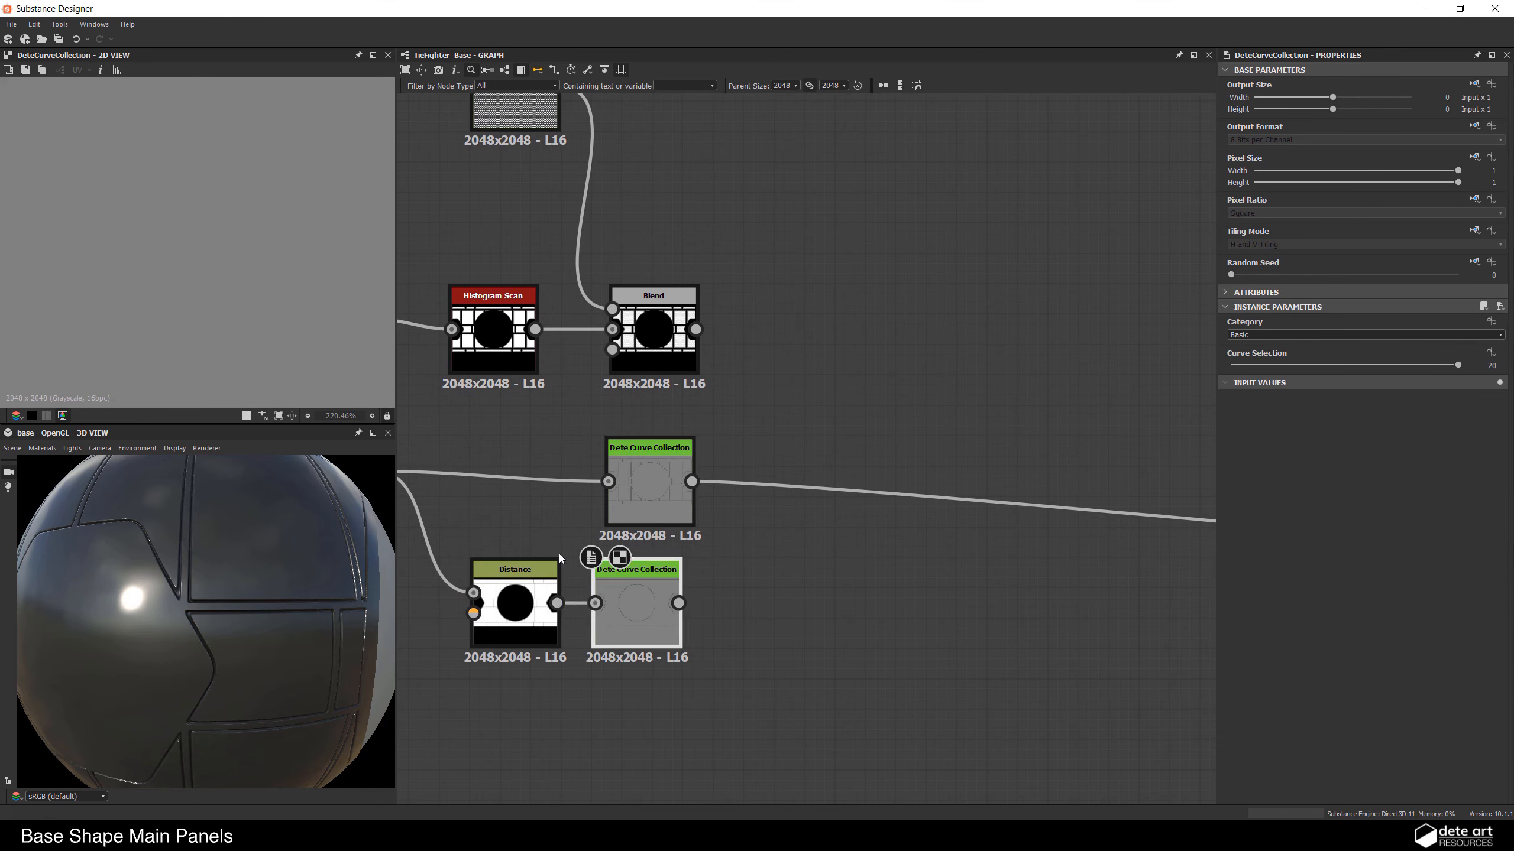
Step: Compare the lower Bevel's height with the Distance output around the circle and panel seams in the 2D preview
middle_drag(641, 613, 966, 573)
double_click(657, 444)
scroll(197, 274, down, 3)
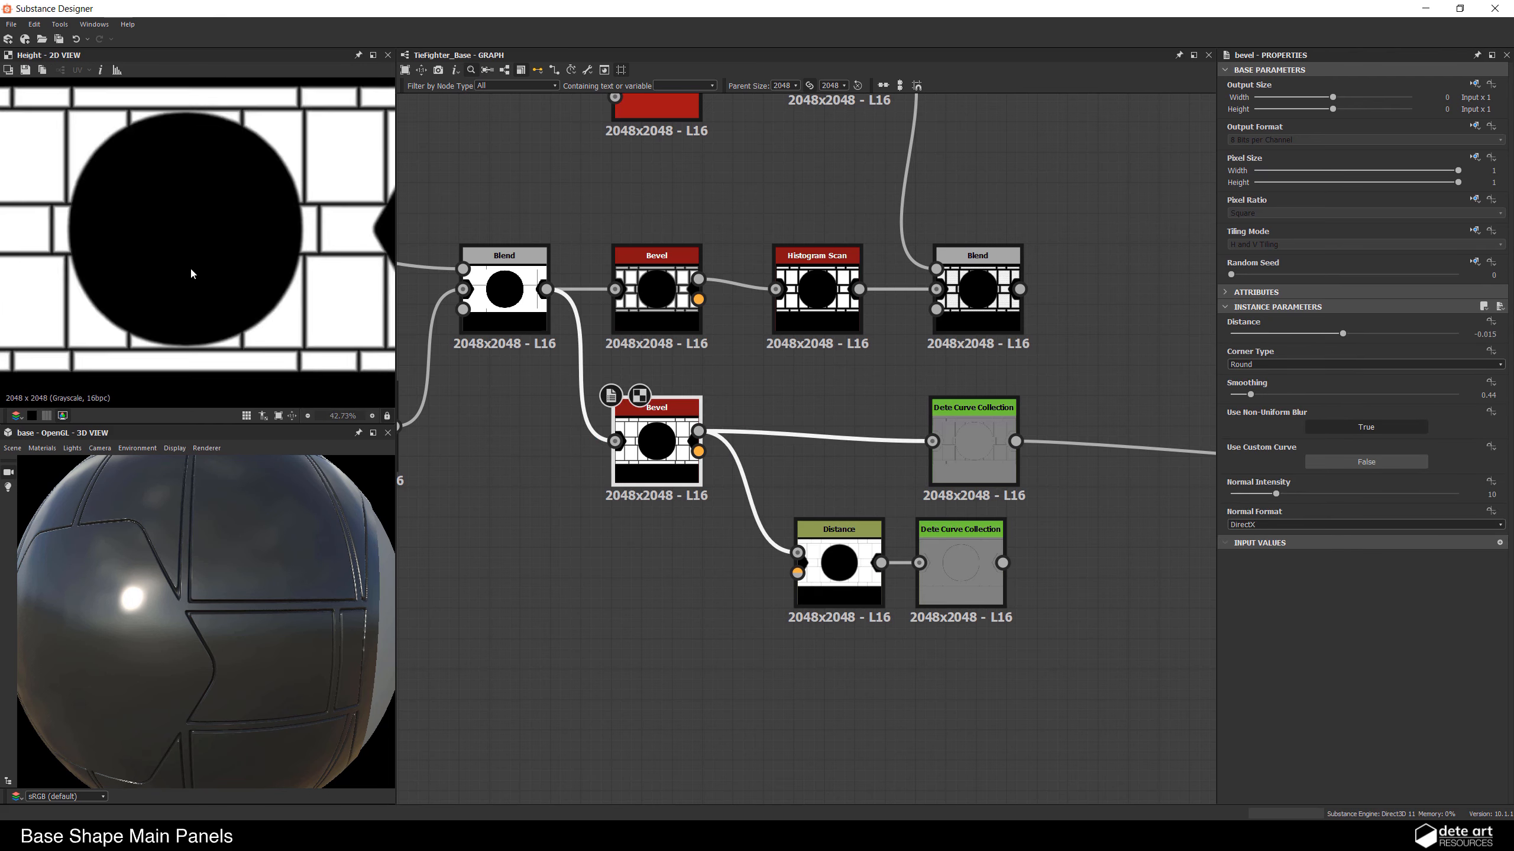
scroll(338, 305, up, 3)
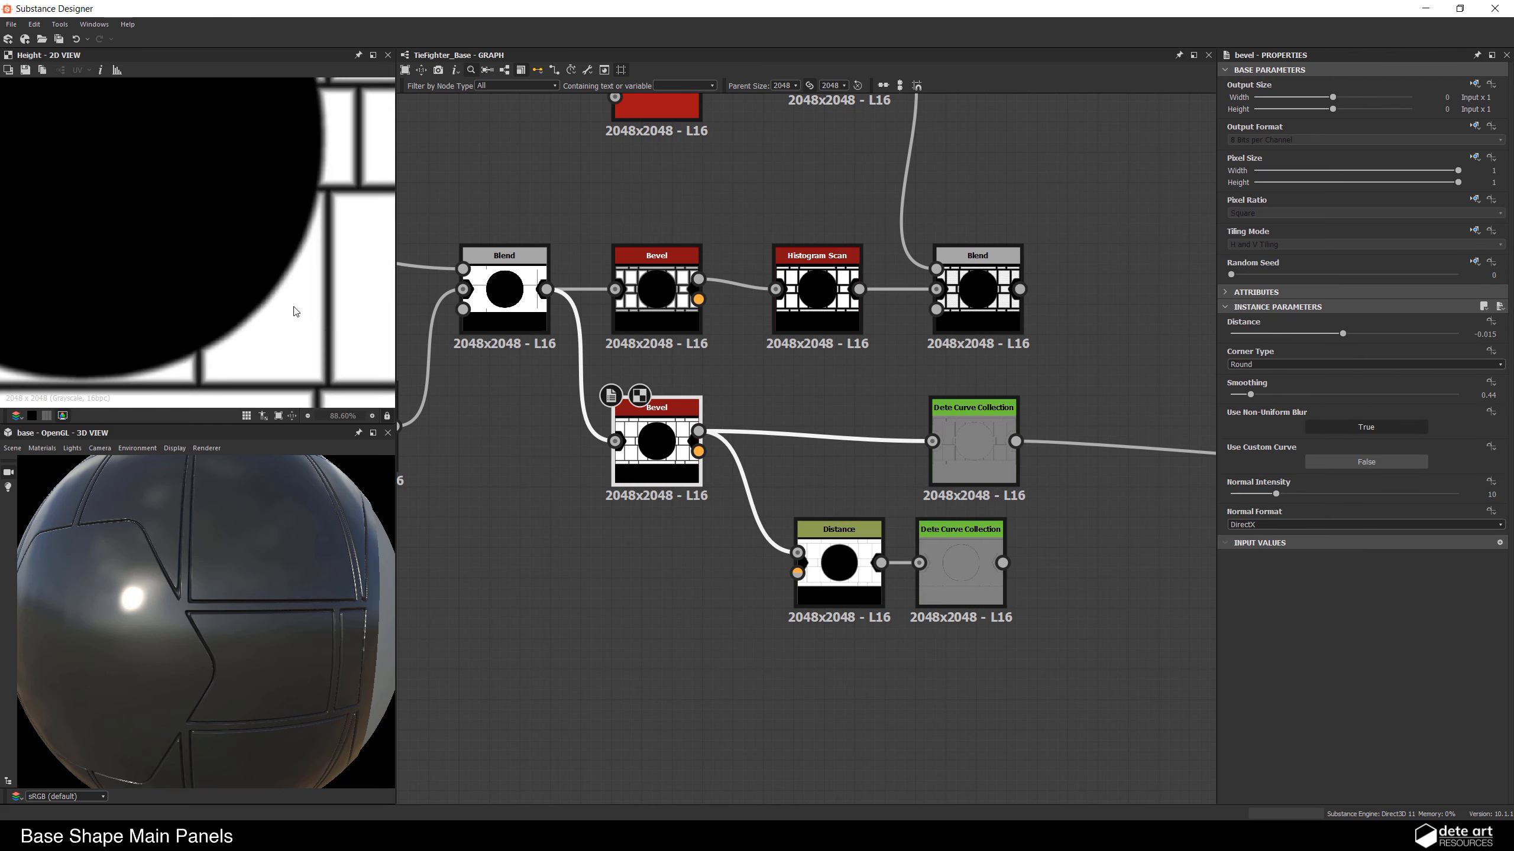
double_click(883, 598)
scroll(326, 219, down, 2)
middle_drag(326, 218, 244, 292)
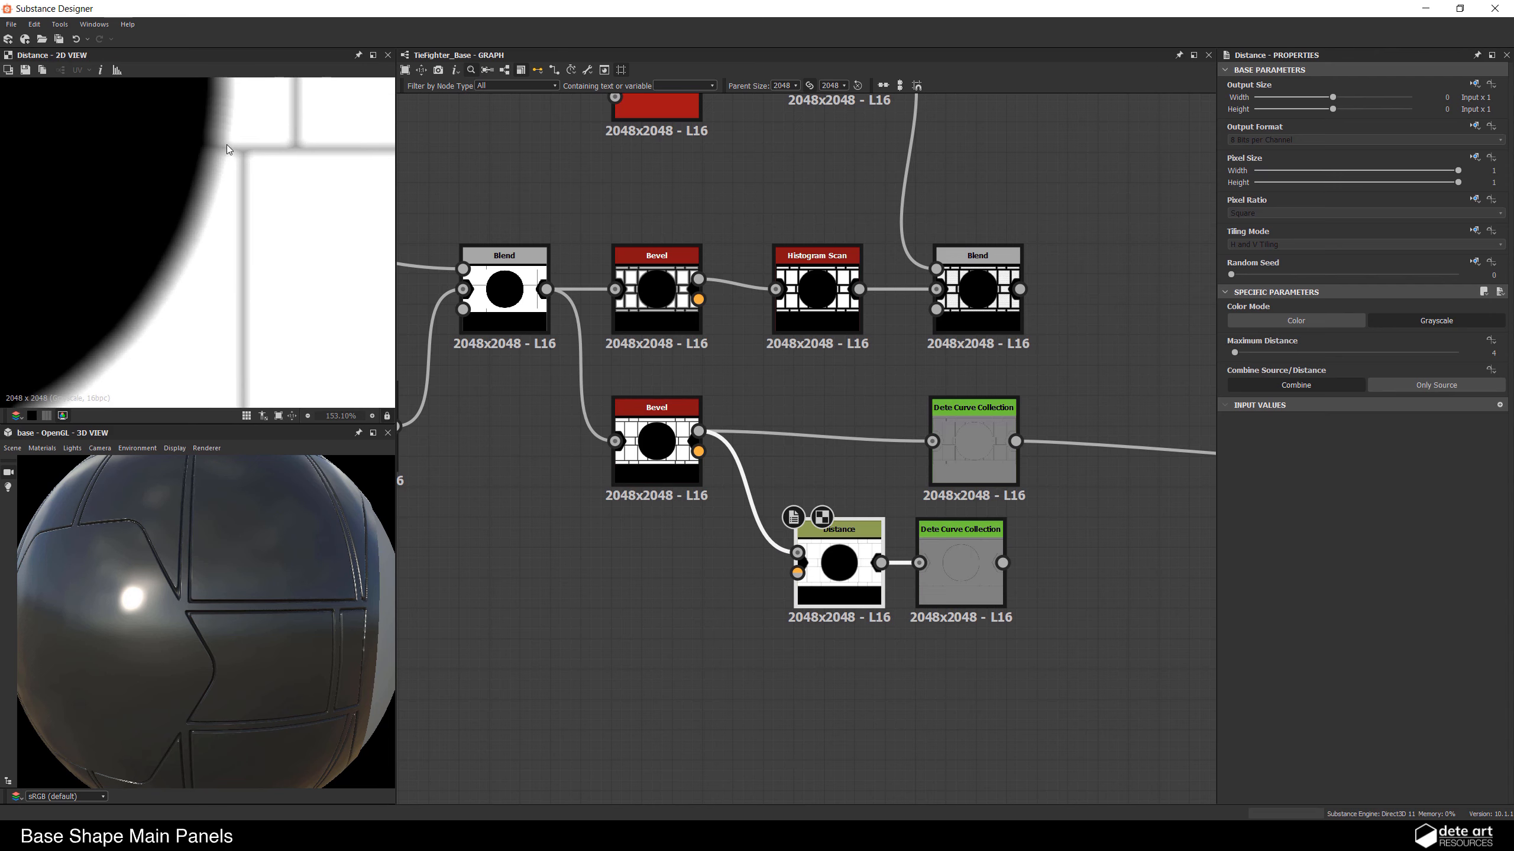
scroll(880, 607, up, 3)
Step: Set Curve Selection to 10 on the curve node after Distance and check its seam lines in the 2D preview
double_click(870, 566)
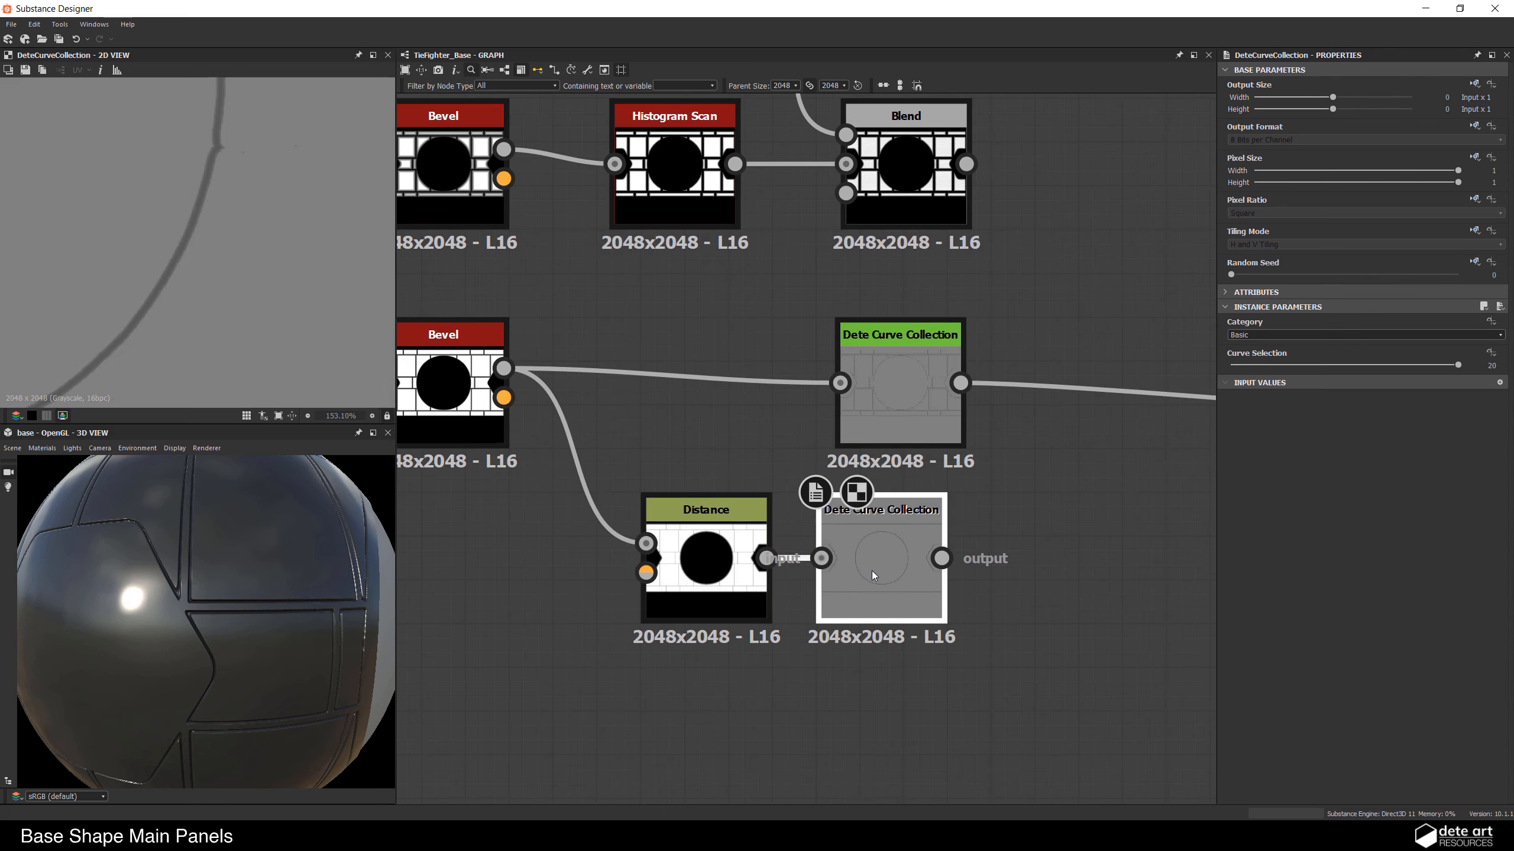
drag(1412, 367, 1339, 375)
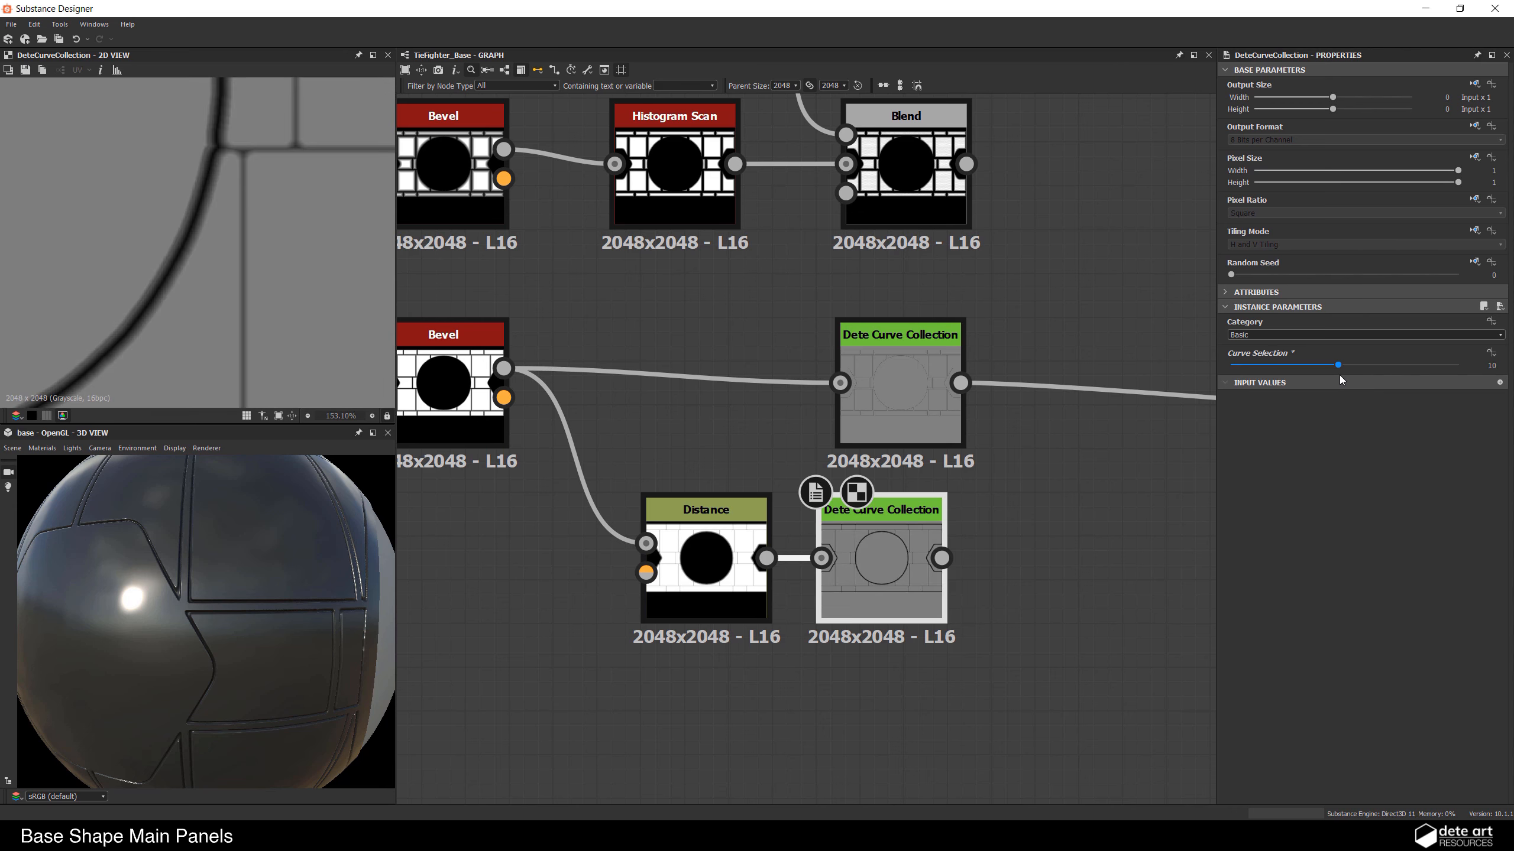
scroll(1104, 510, down, 2)
scroll(1104, 510, down, 1)
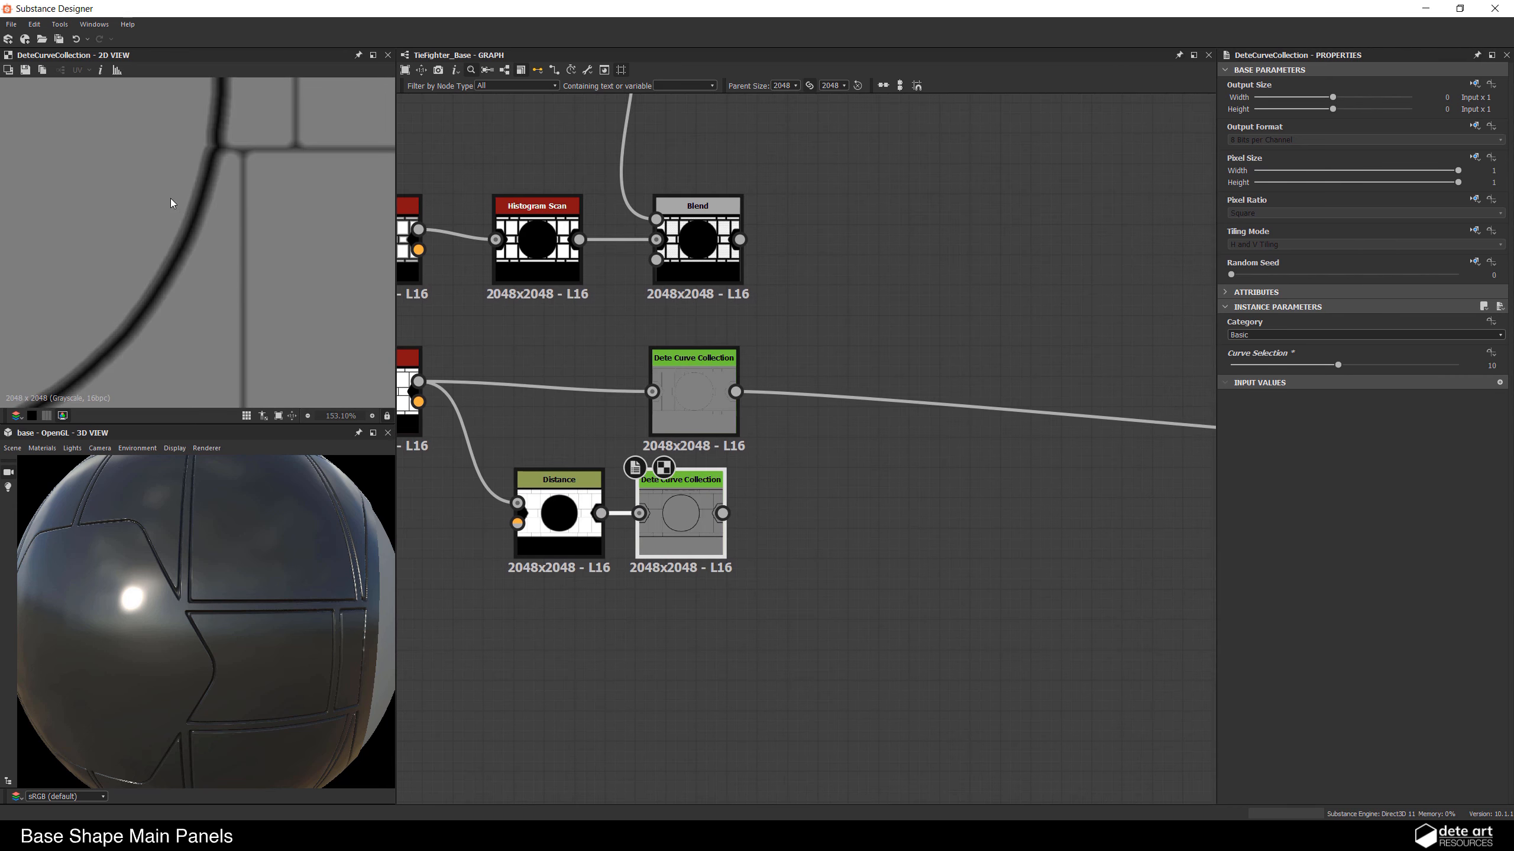
scroll(199, 212, down, 3)
scroll(199, 213, down, 1)
middle_drag(871, 577, 763, 551)
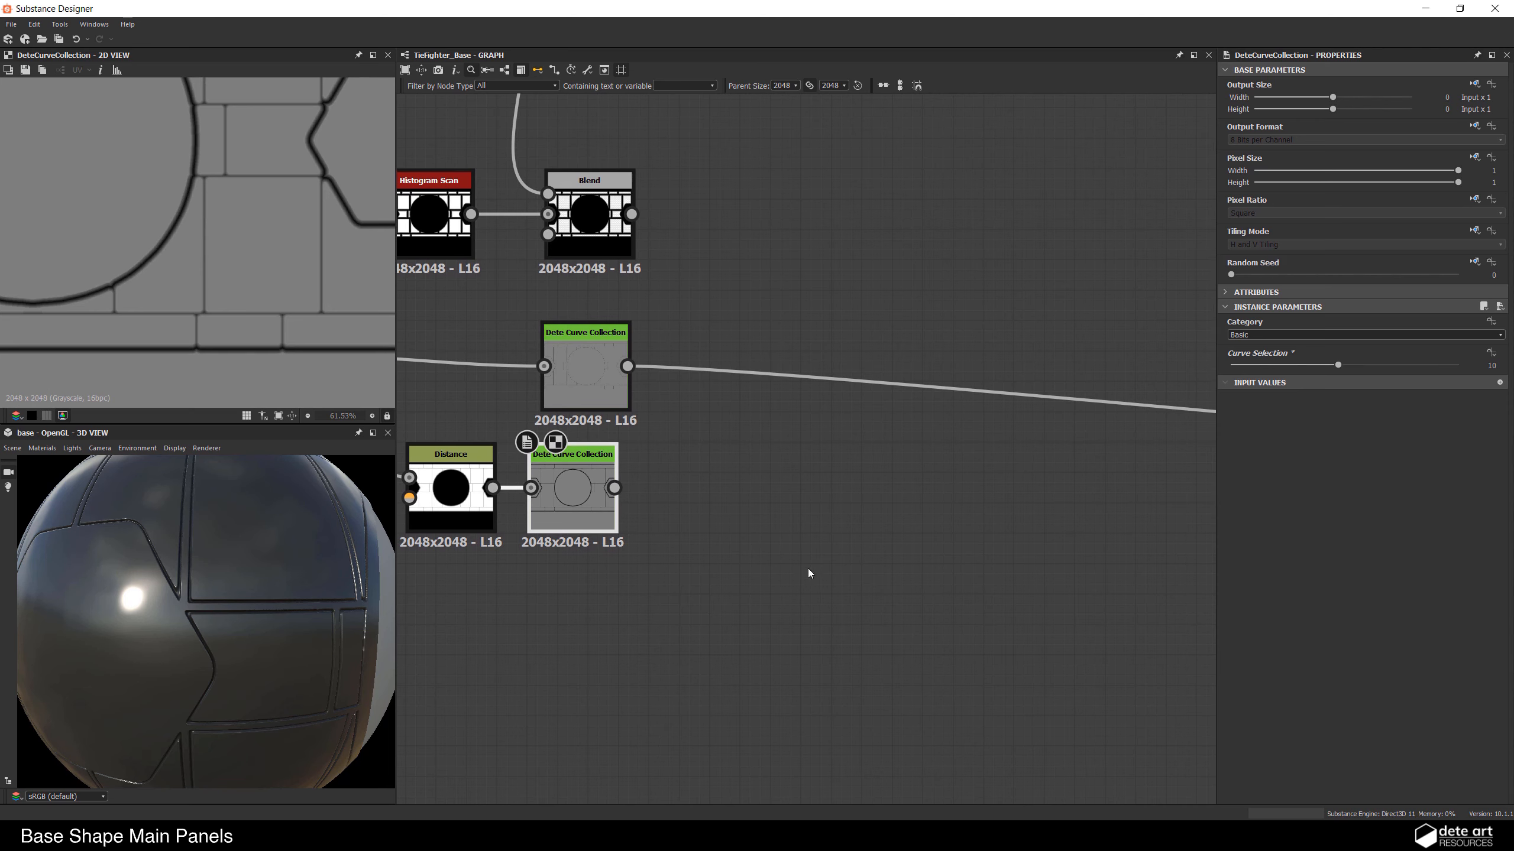
Step: Insert a Blend node after the lower Bevel's curve node and connect the hexagon Blend's output to its Foreground
middle_drag(824, 510, 767, 581)
click(592, 513)
key(space)
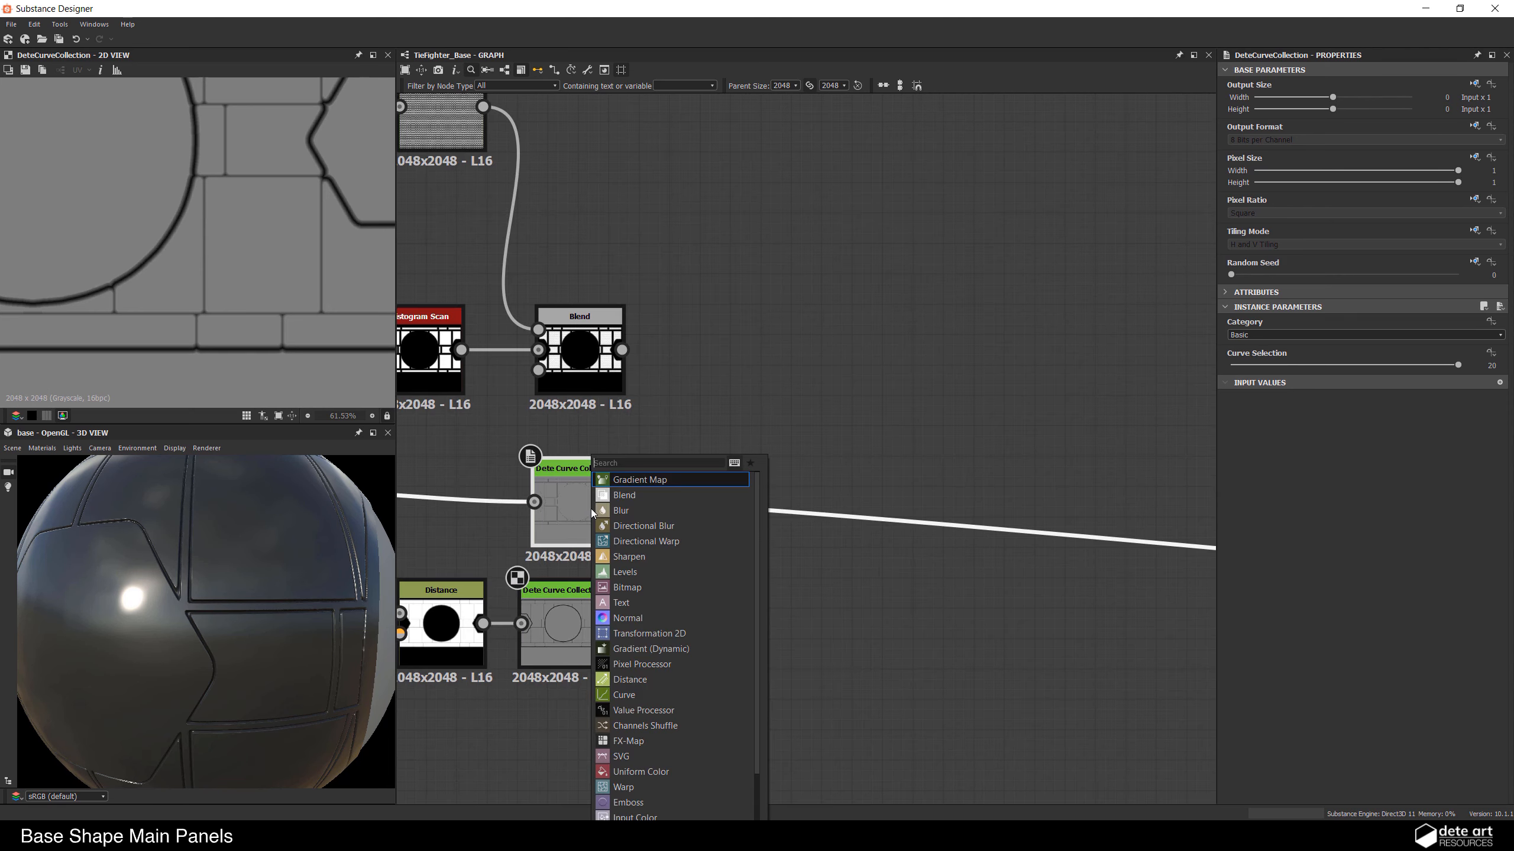
text(bl)
click(631, 480)
drag(728, 500, 772, 501)
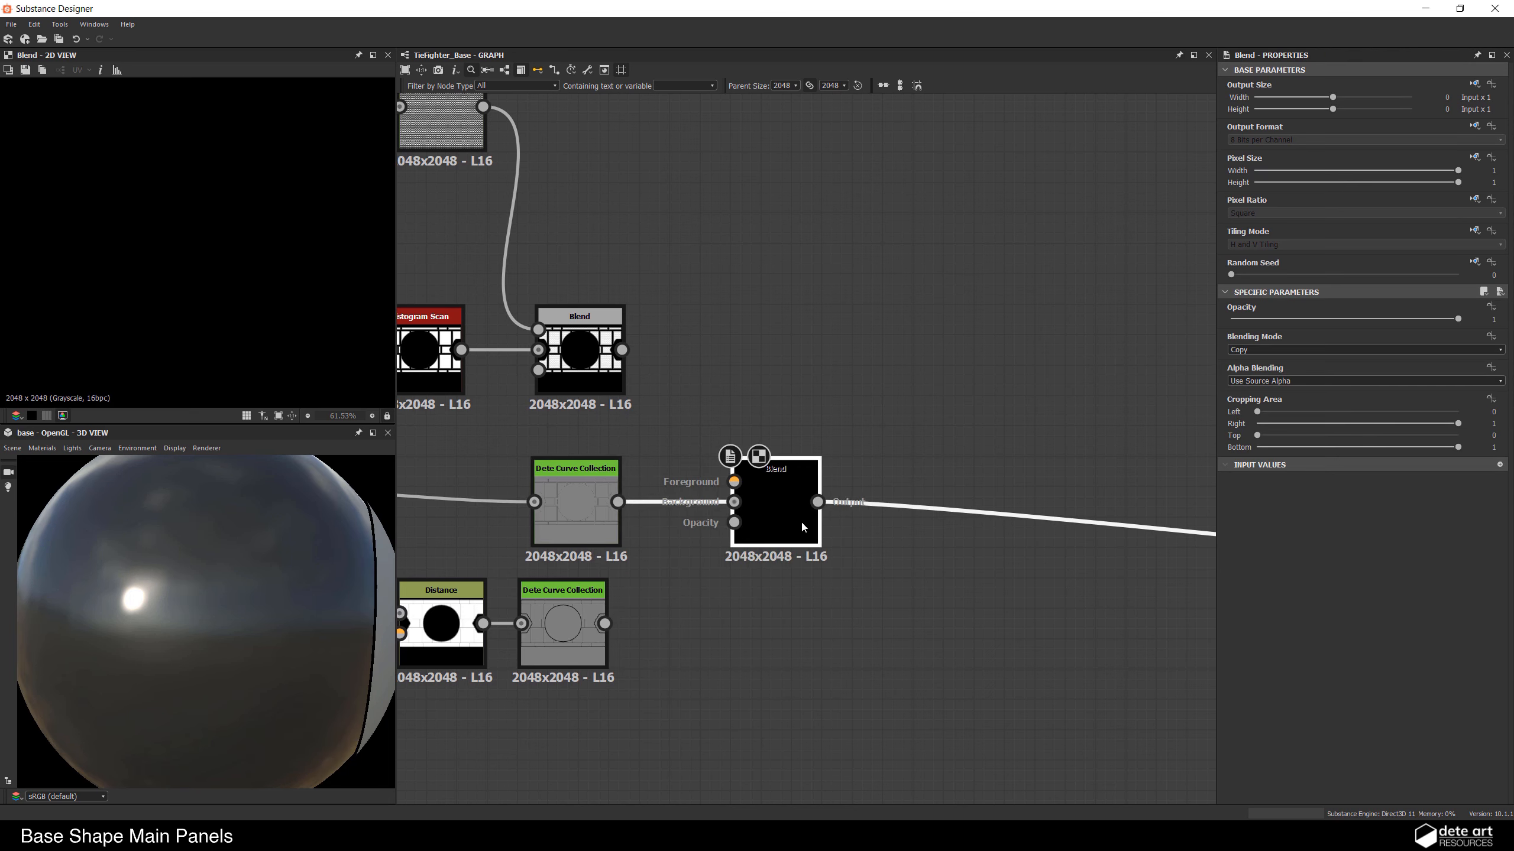
drag(621, 350, 732, 484)
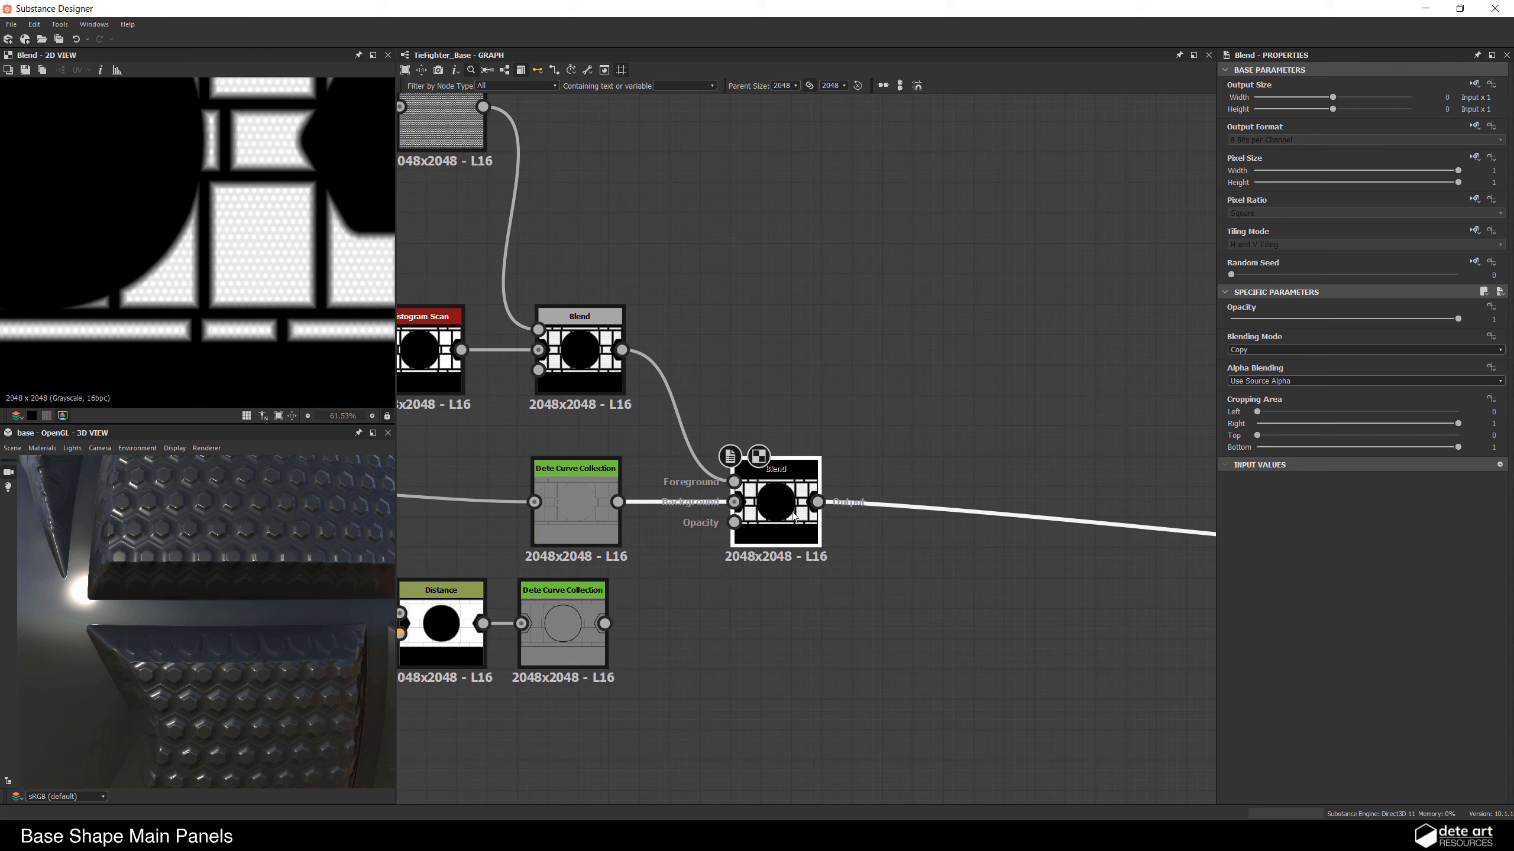
Step: Set the new Blend's Blending Mode to Multiply and its Opacity to 0.35, and check the panels on the 3D model
click(1230, 352)
click(1240, 388)
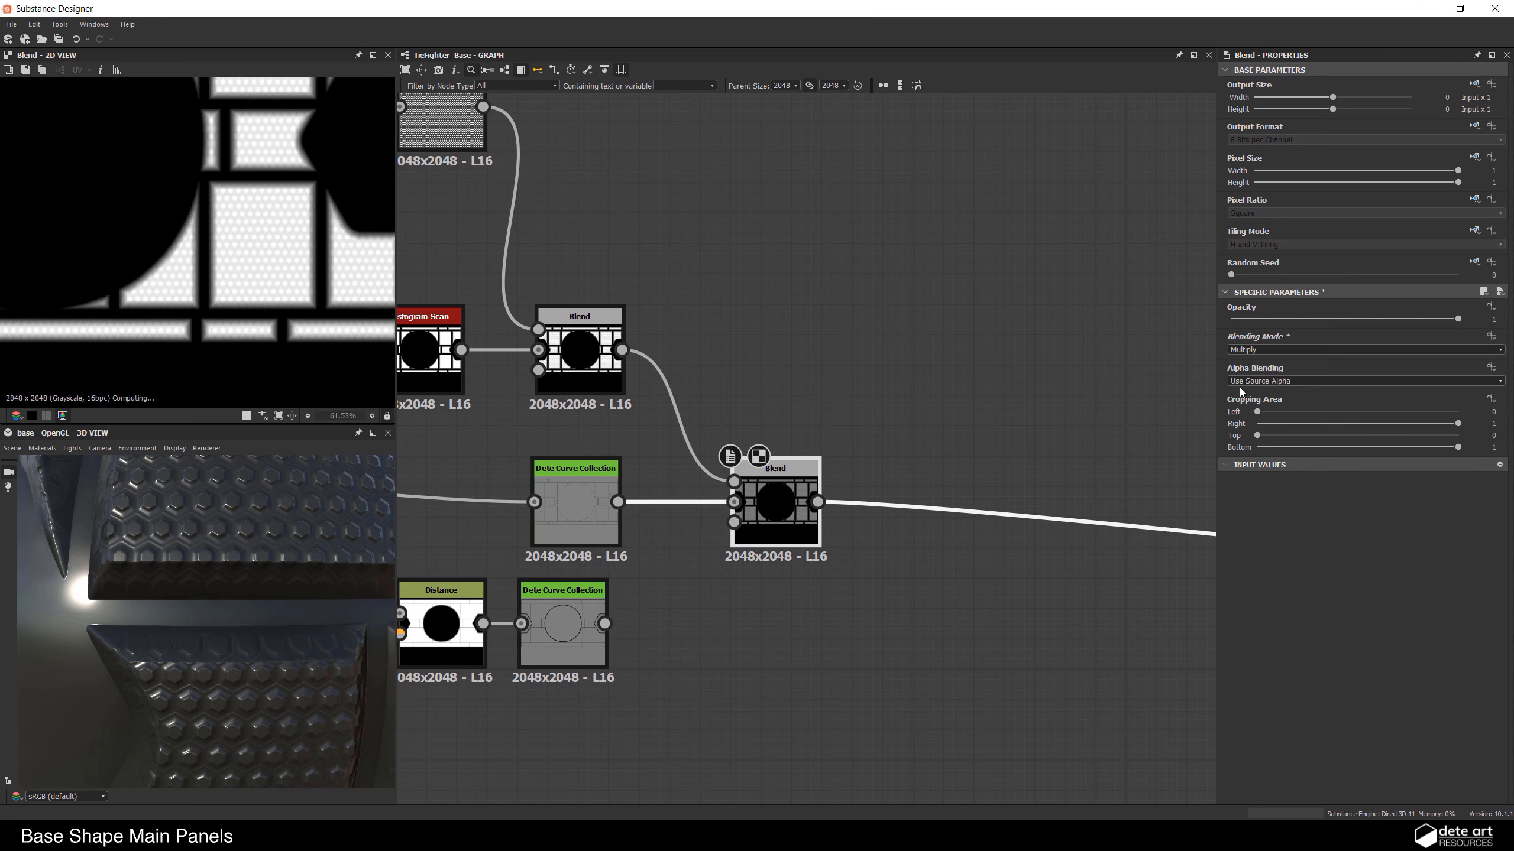
drag(1237, 319, 1310, 318)
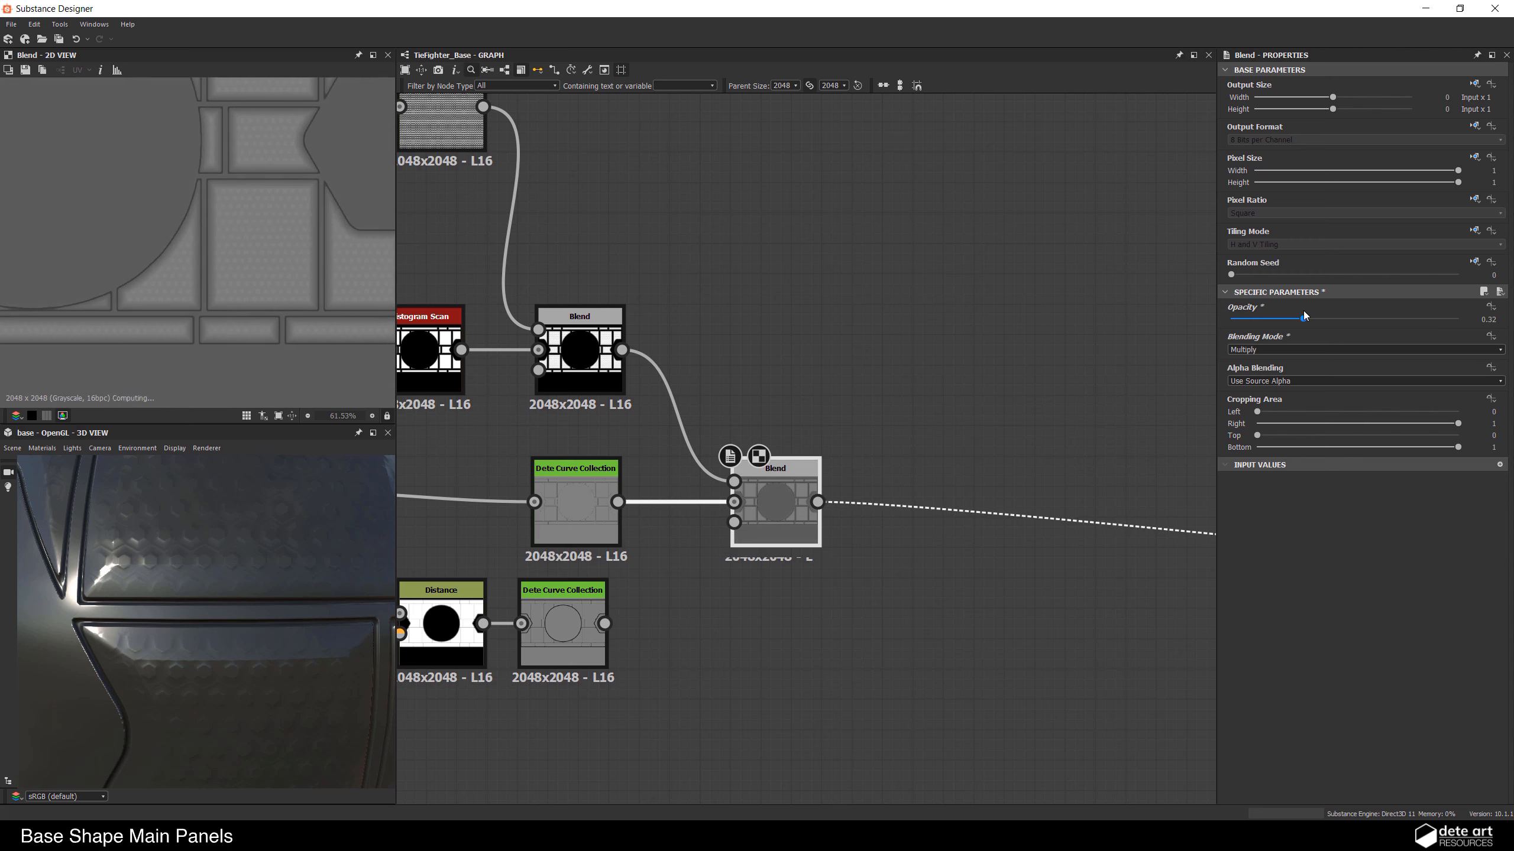
middle_drag(811, 392, 1055, 399)
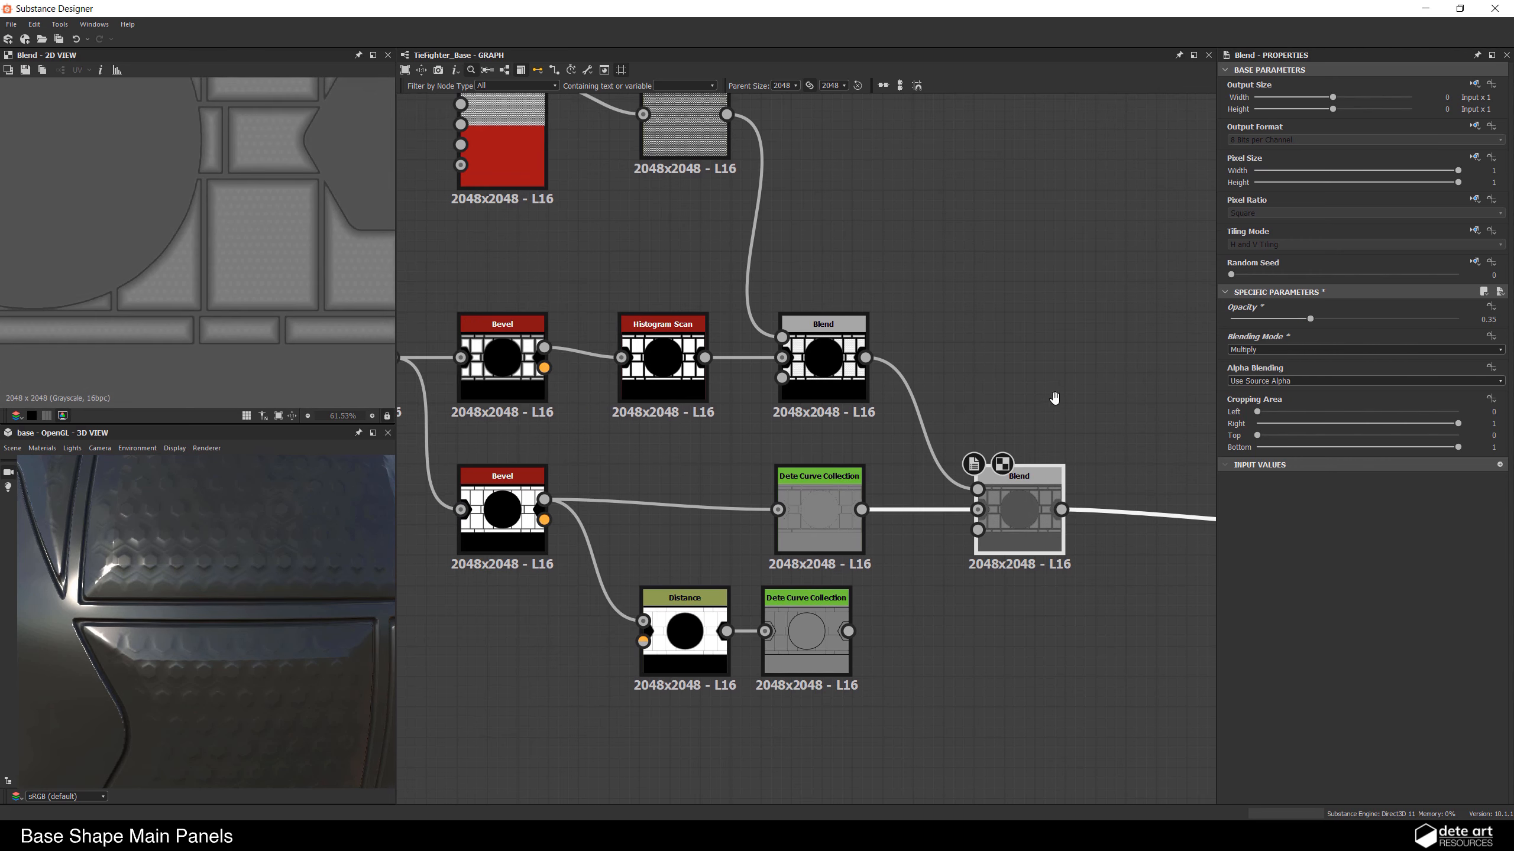
scroll(336, 564, down, 5)
drag(336, 563, 245, 653)
scroll(284, 651, up, 3)
scroll(245, 652, up, 3)
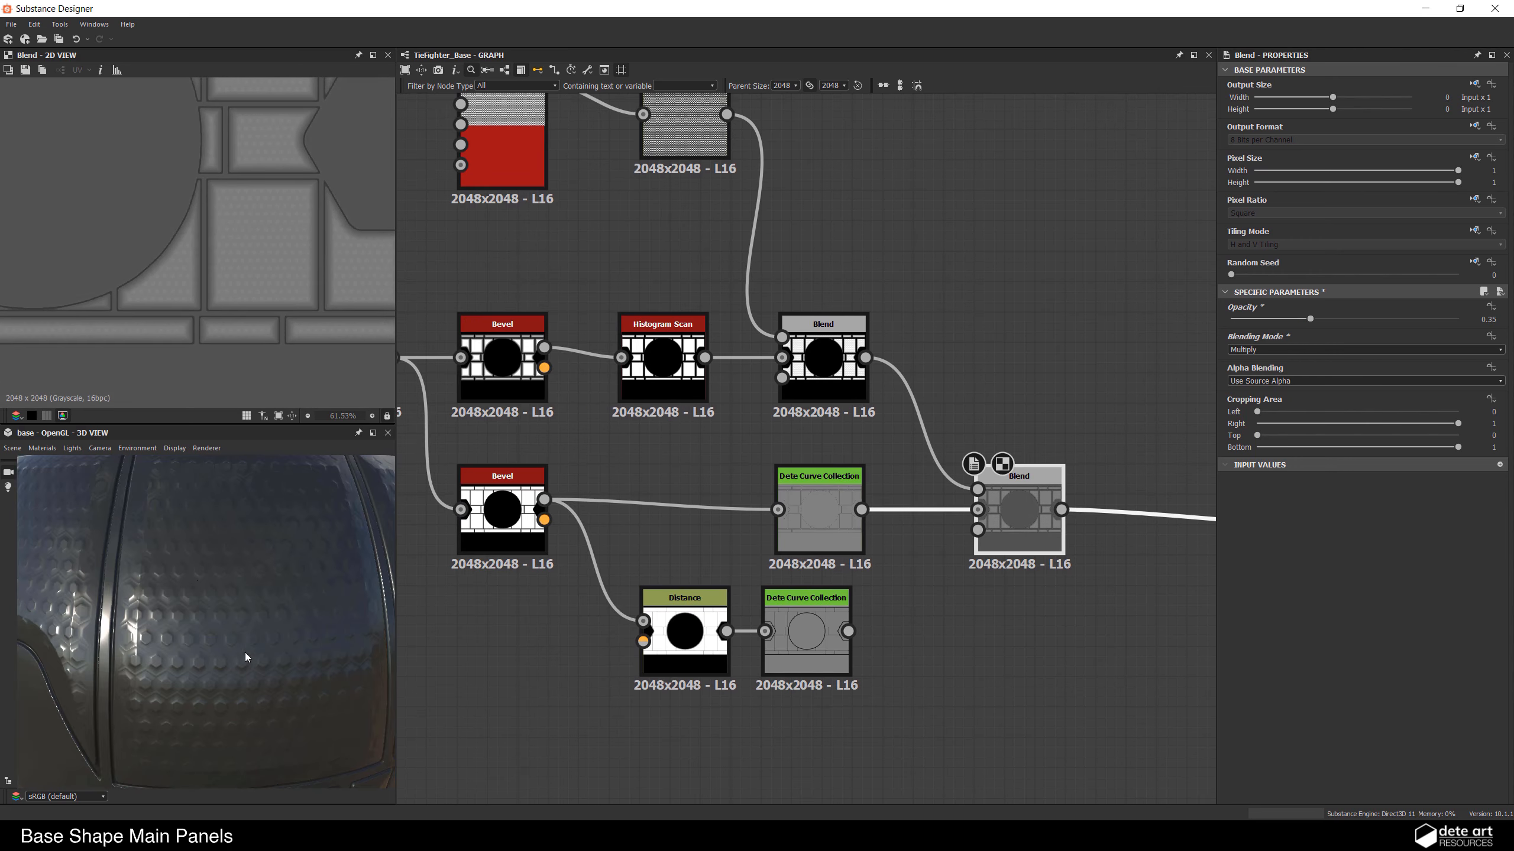
Step: Set Curve Selection to 3 on the hexagon pattern's curve node and check the hexagon detail on the 3D model
click(824, 357)
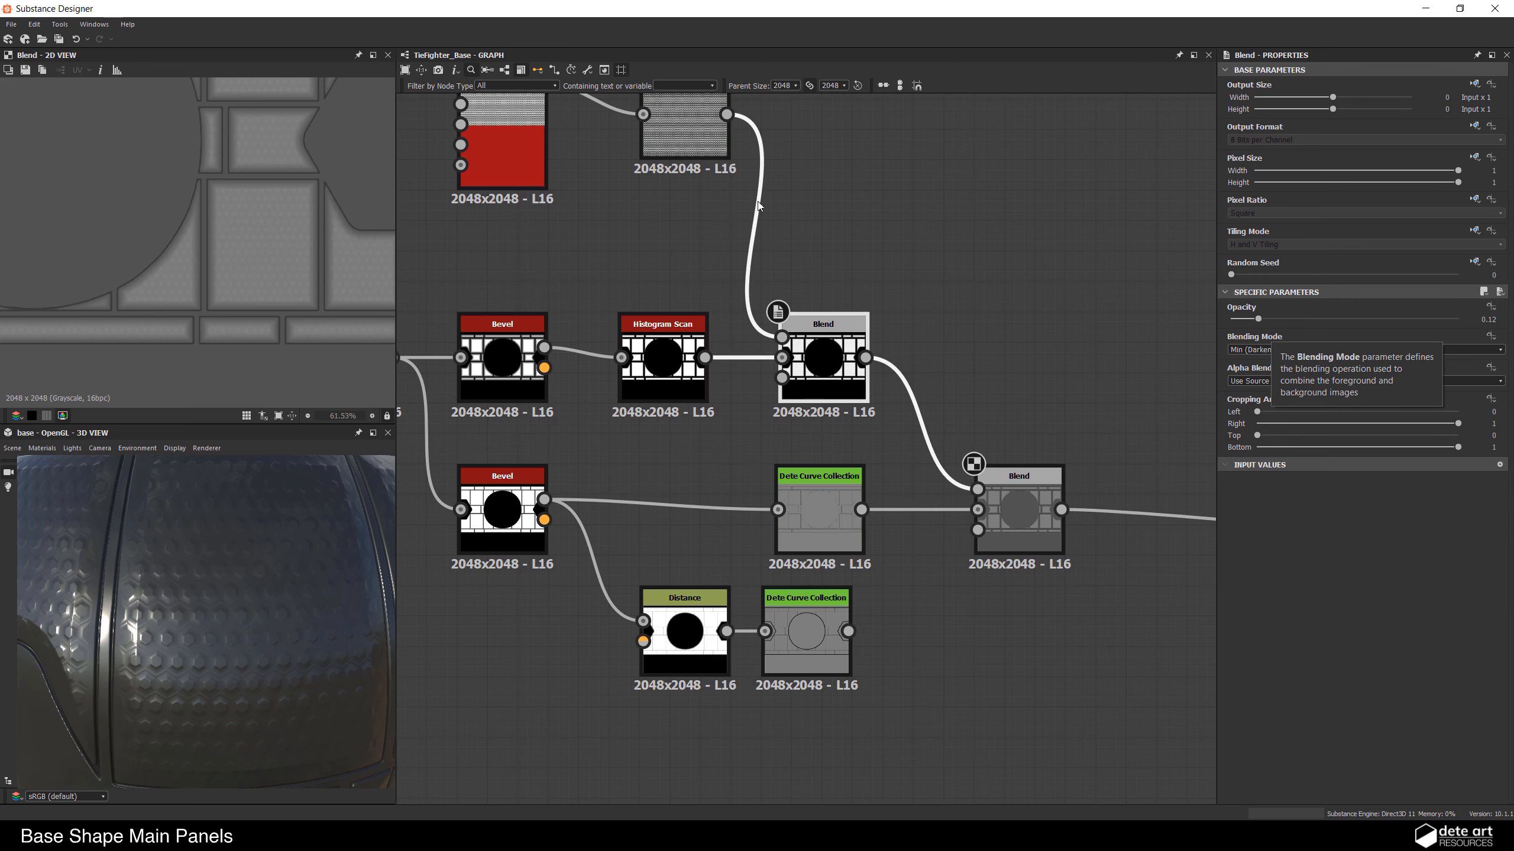
middle_drag(757, 206, 776, 277)
click(710, 213)
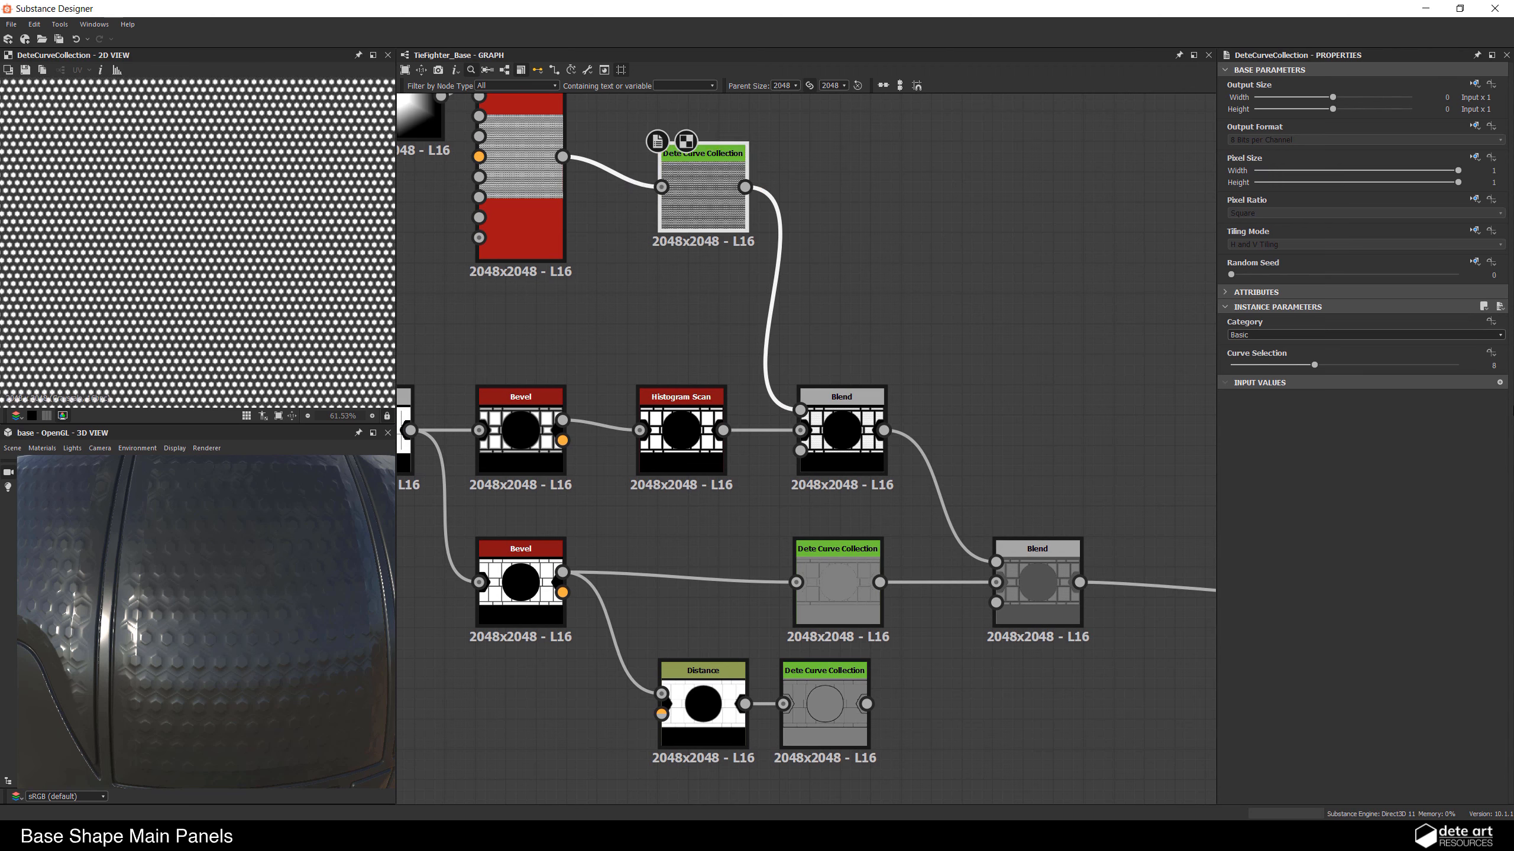
text(3)
key(Return)
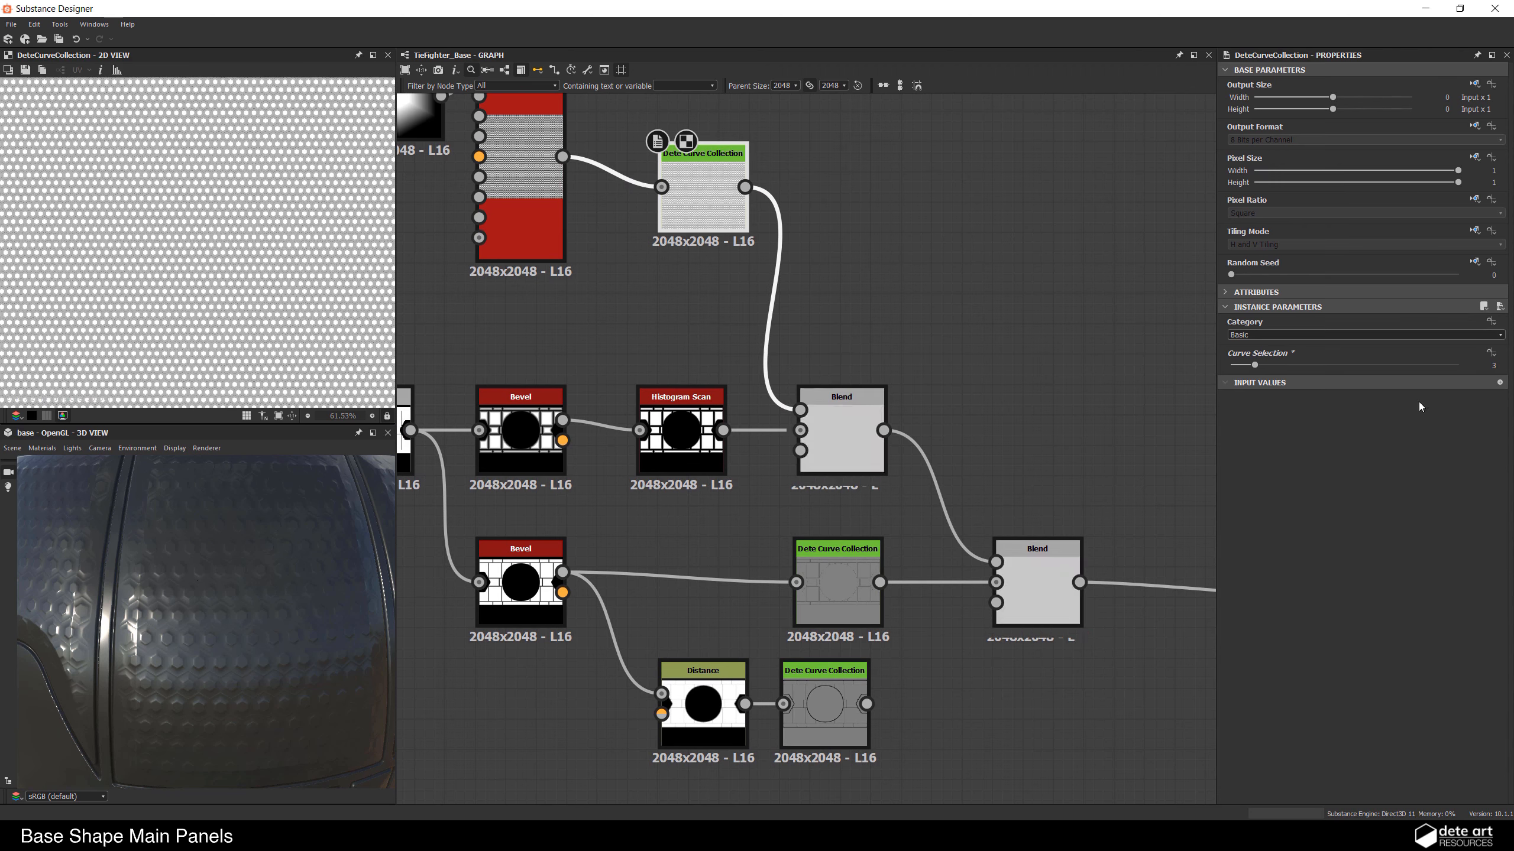
scroll(230, 640, down, 5)
scroll(229, 640, up, 5)
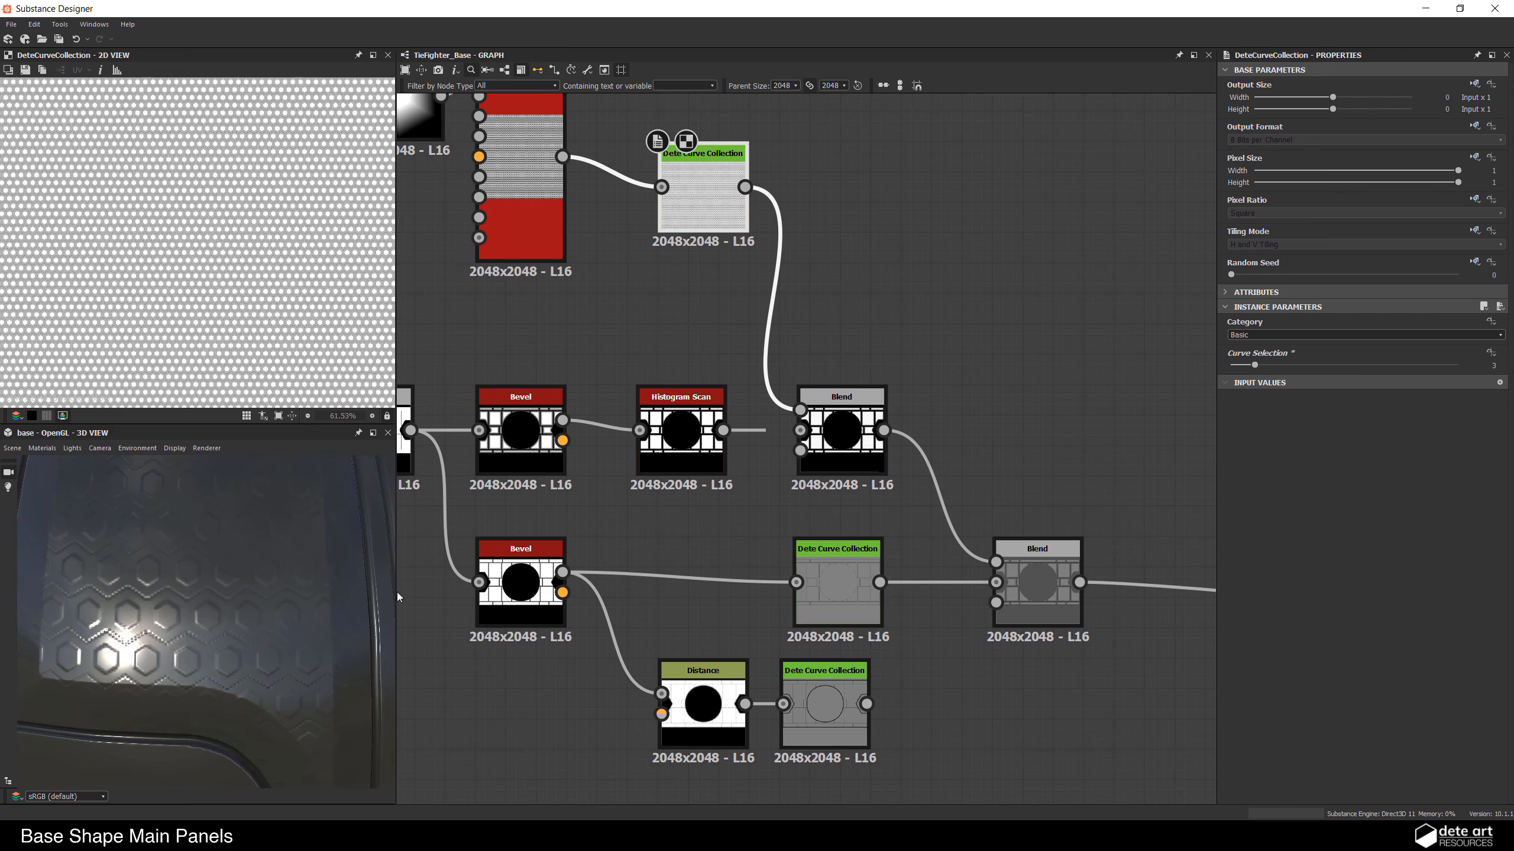
Step: Set the hexagon Blend's Opacity to 0.4 and check the hexagon detail on the 3D model
scroll(814, 433, up, 3)
click(841, 426)
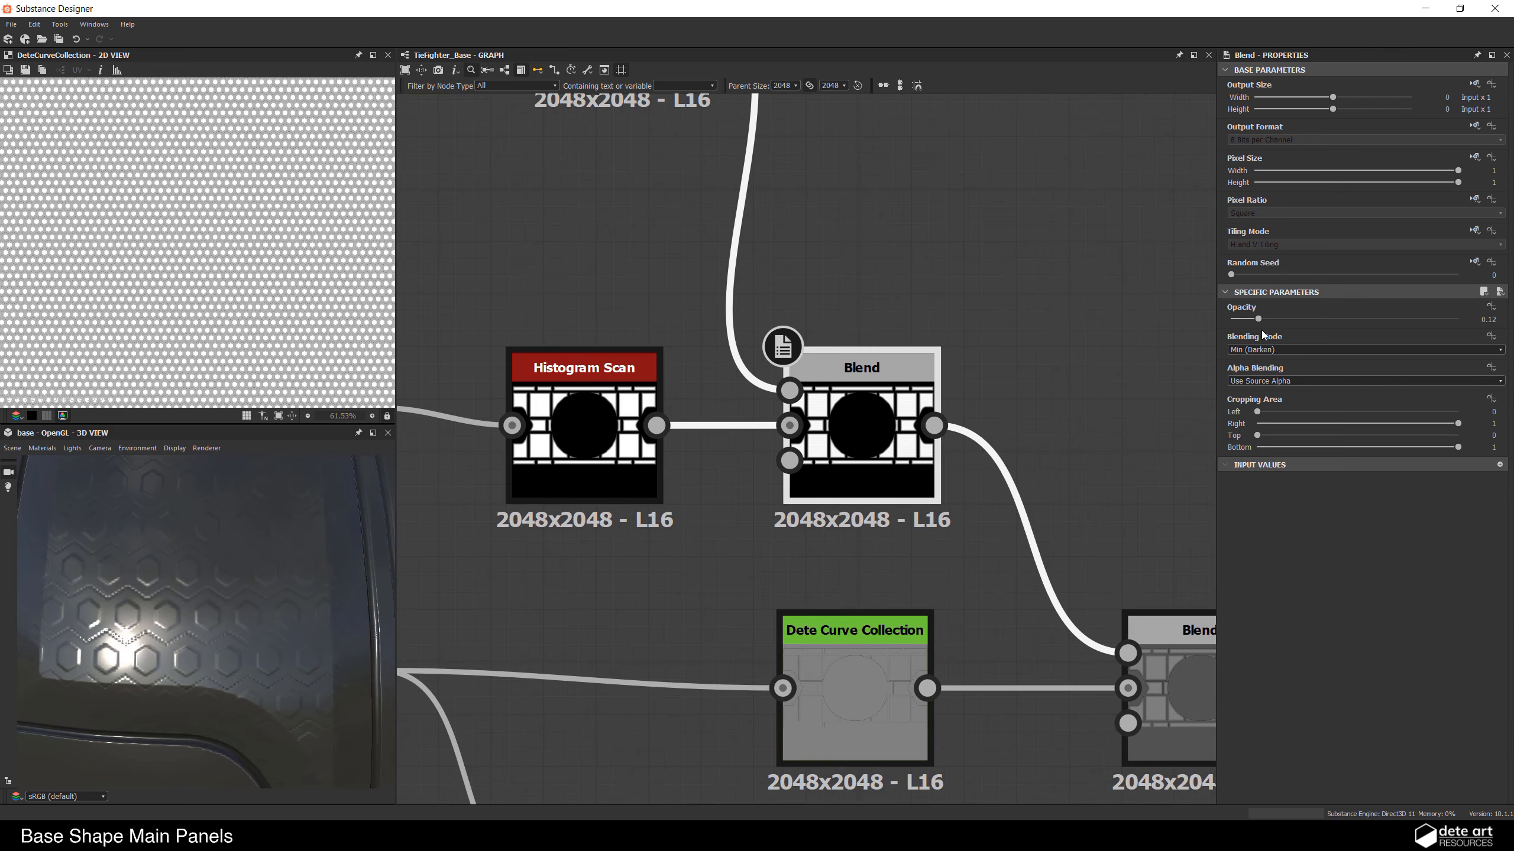
drag(1259, 321, 1331, 322)
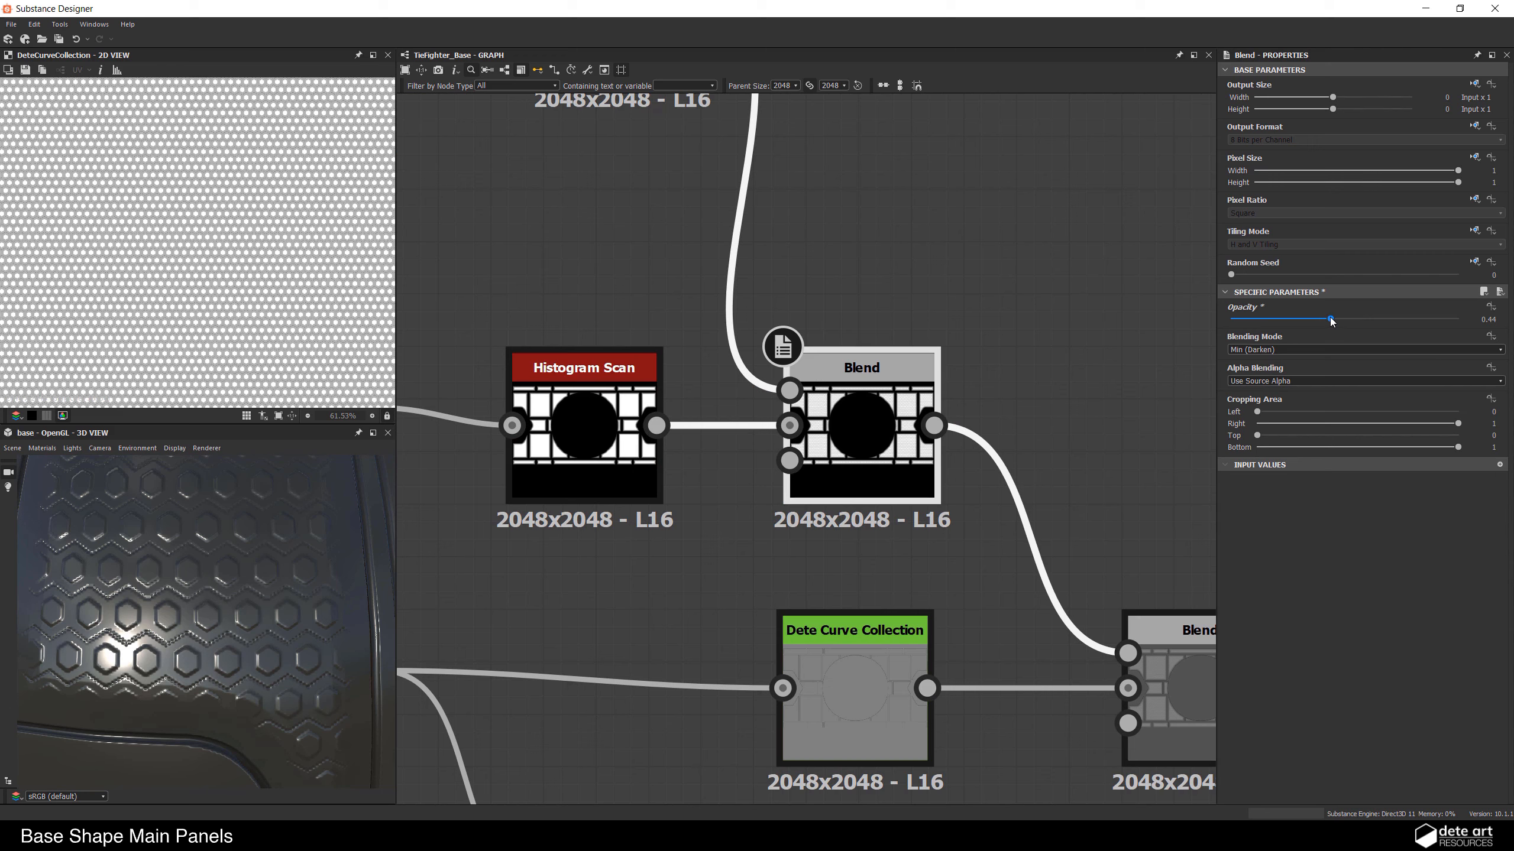
text(.4)
key(Return)
scroll(162, 650, down, 5)
drag(173, 620, 223, 632)
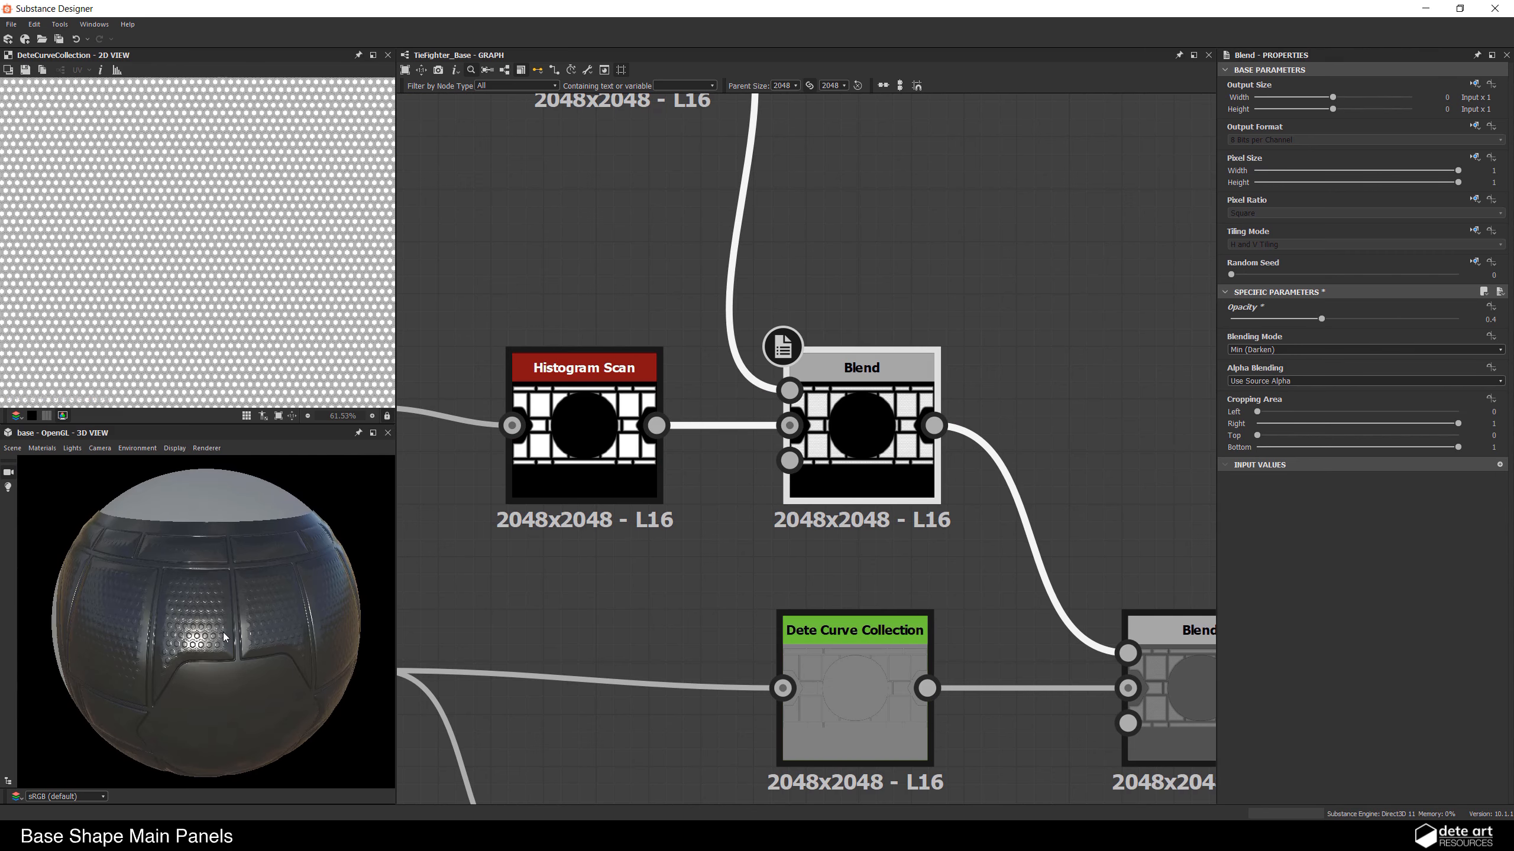
scroll(223, 636, up, 5)
Step: Set the hexagon Tile Sampler's Scale to 1.3 and check the pattern spacing on the 3D model
middle_drag(824, 375, 942, 683)
middle_drag(676, 443, 843, 485)
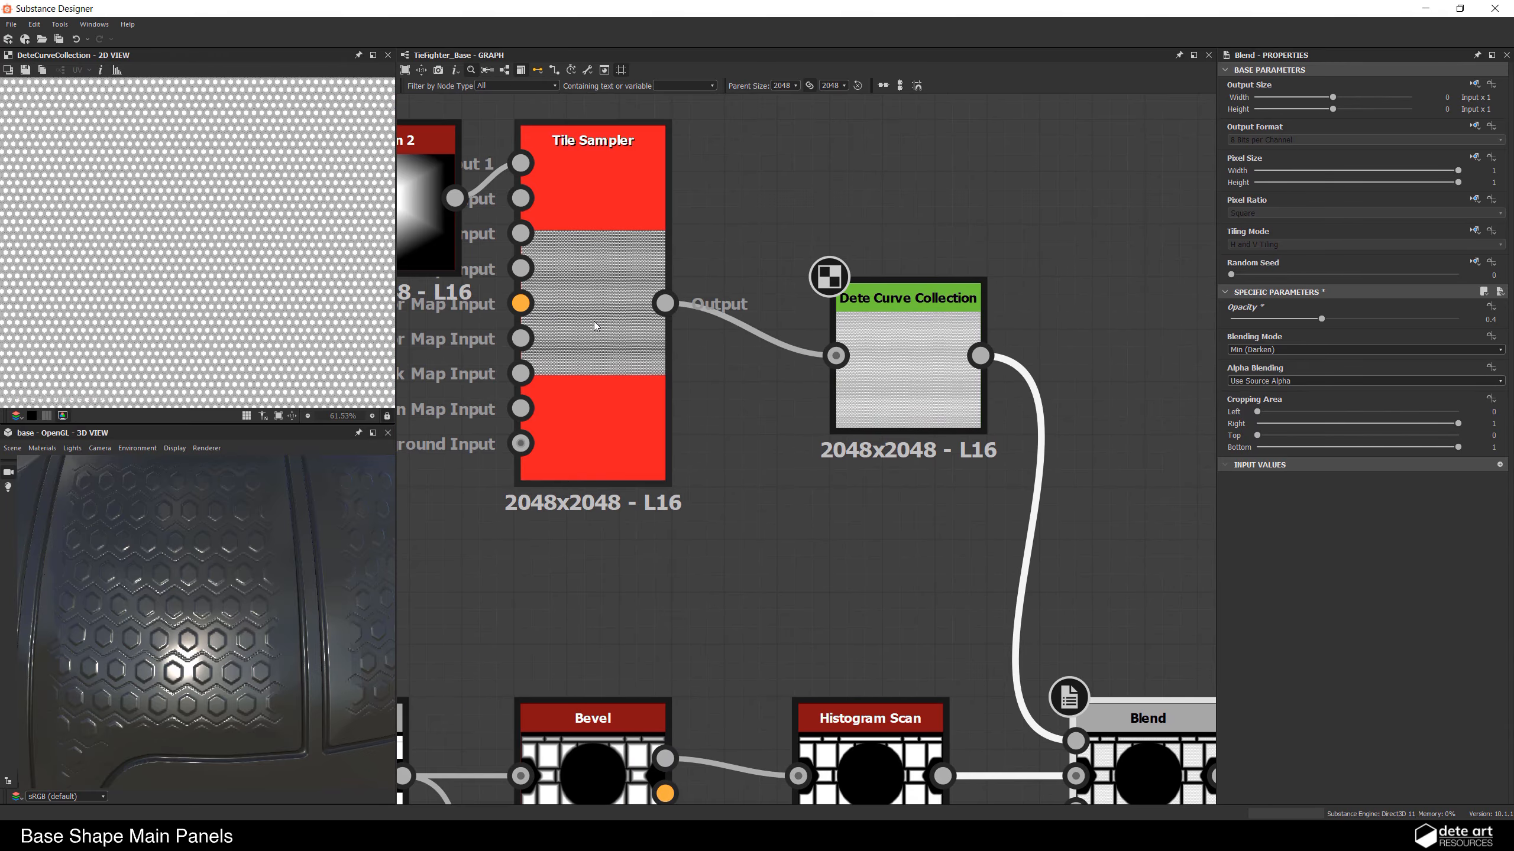
double_click(596, 327)
scroll(275, 328, up, 10)
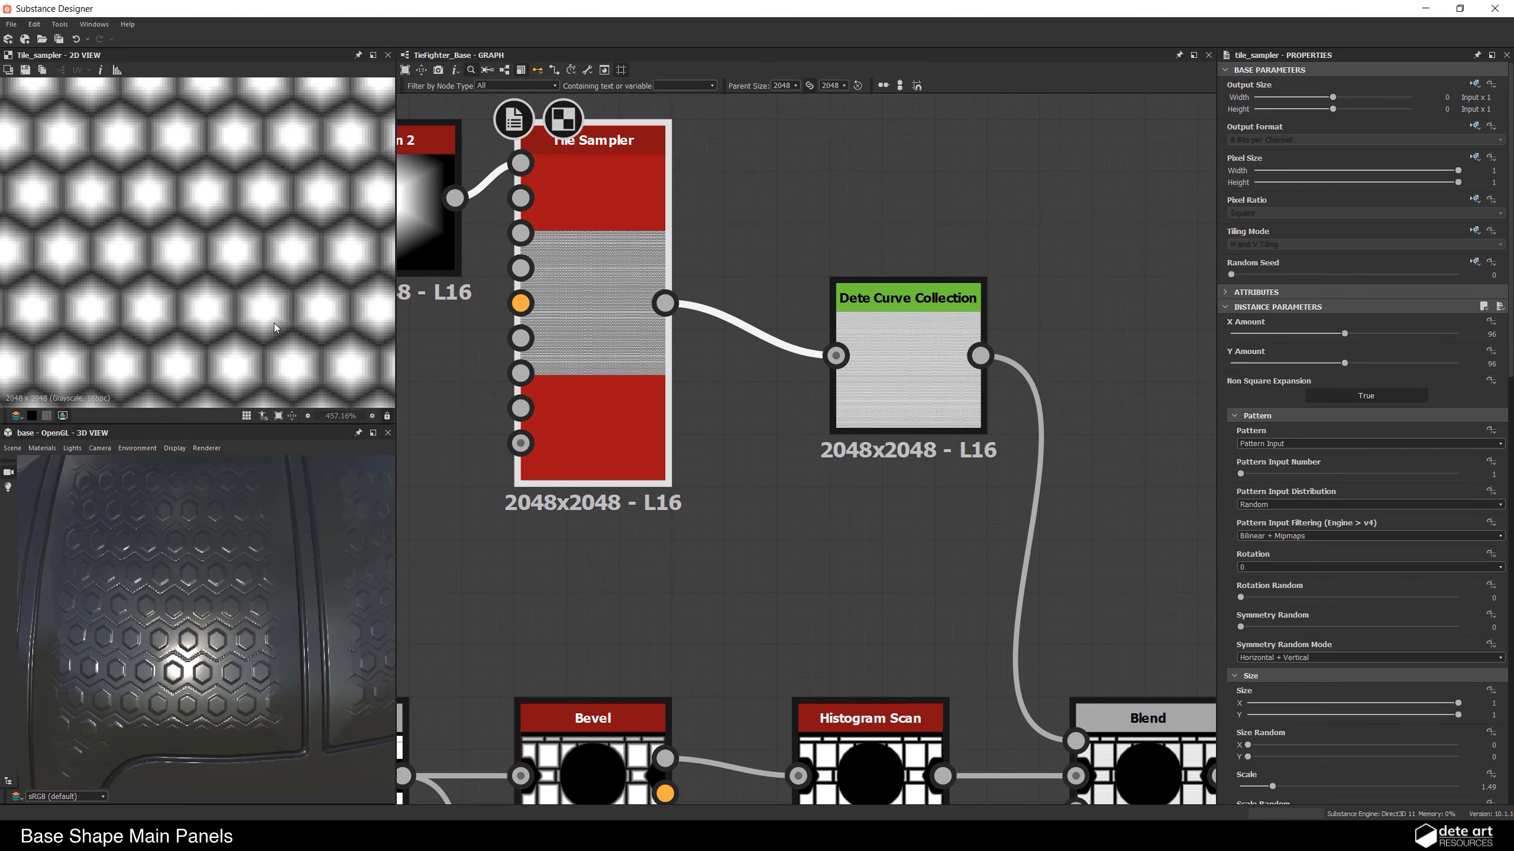
scroll(1349, 707, down, 3)
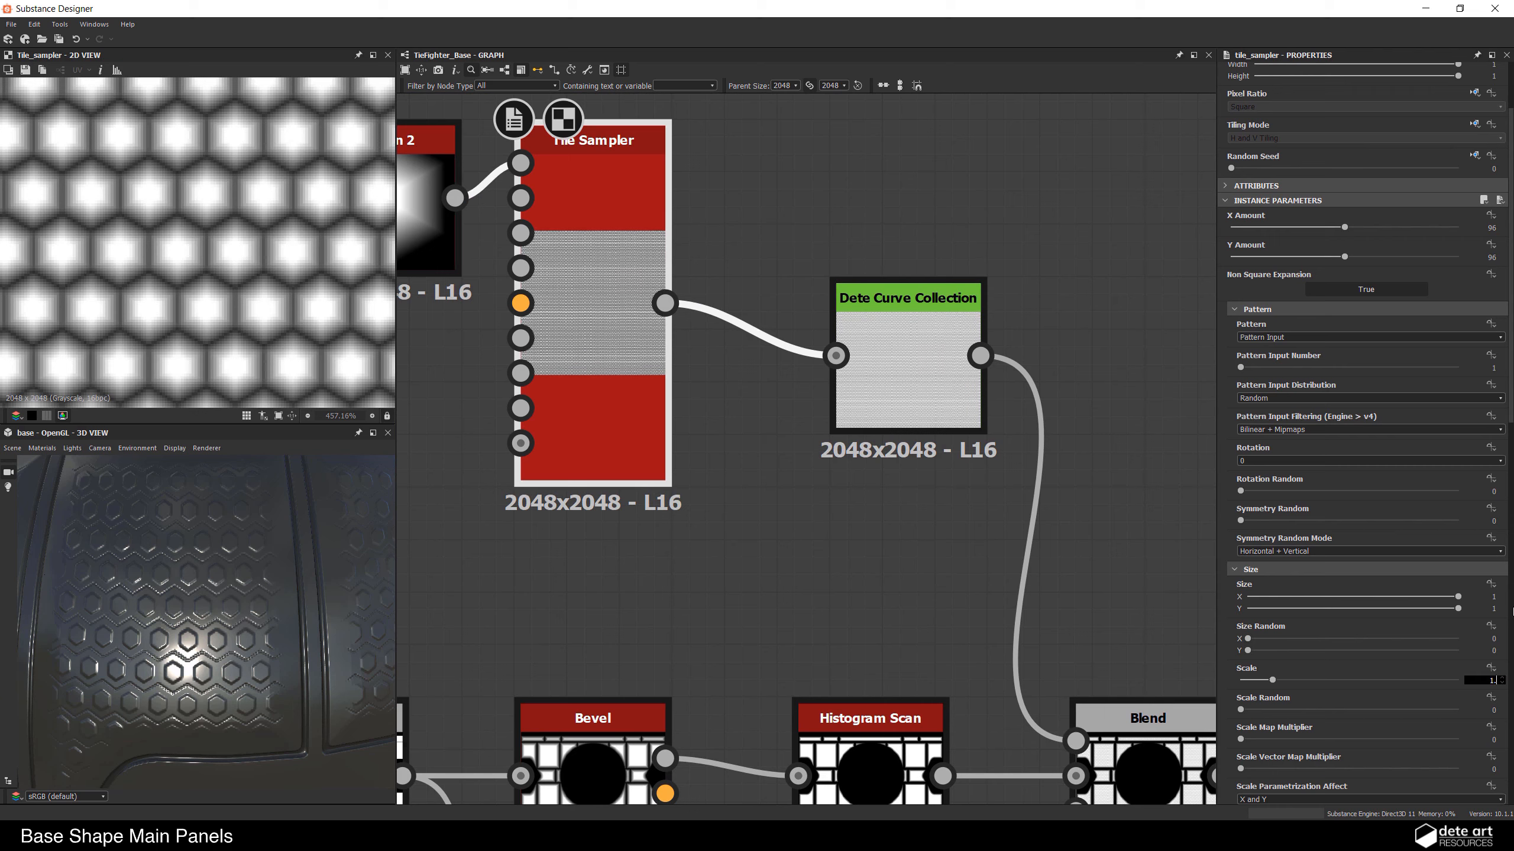
key(Return)
scroll(137, 583, down, 5)
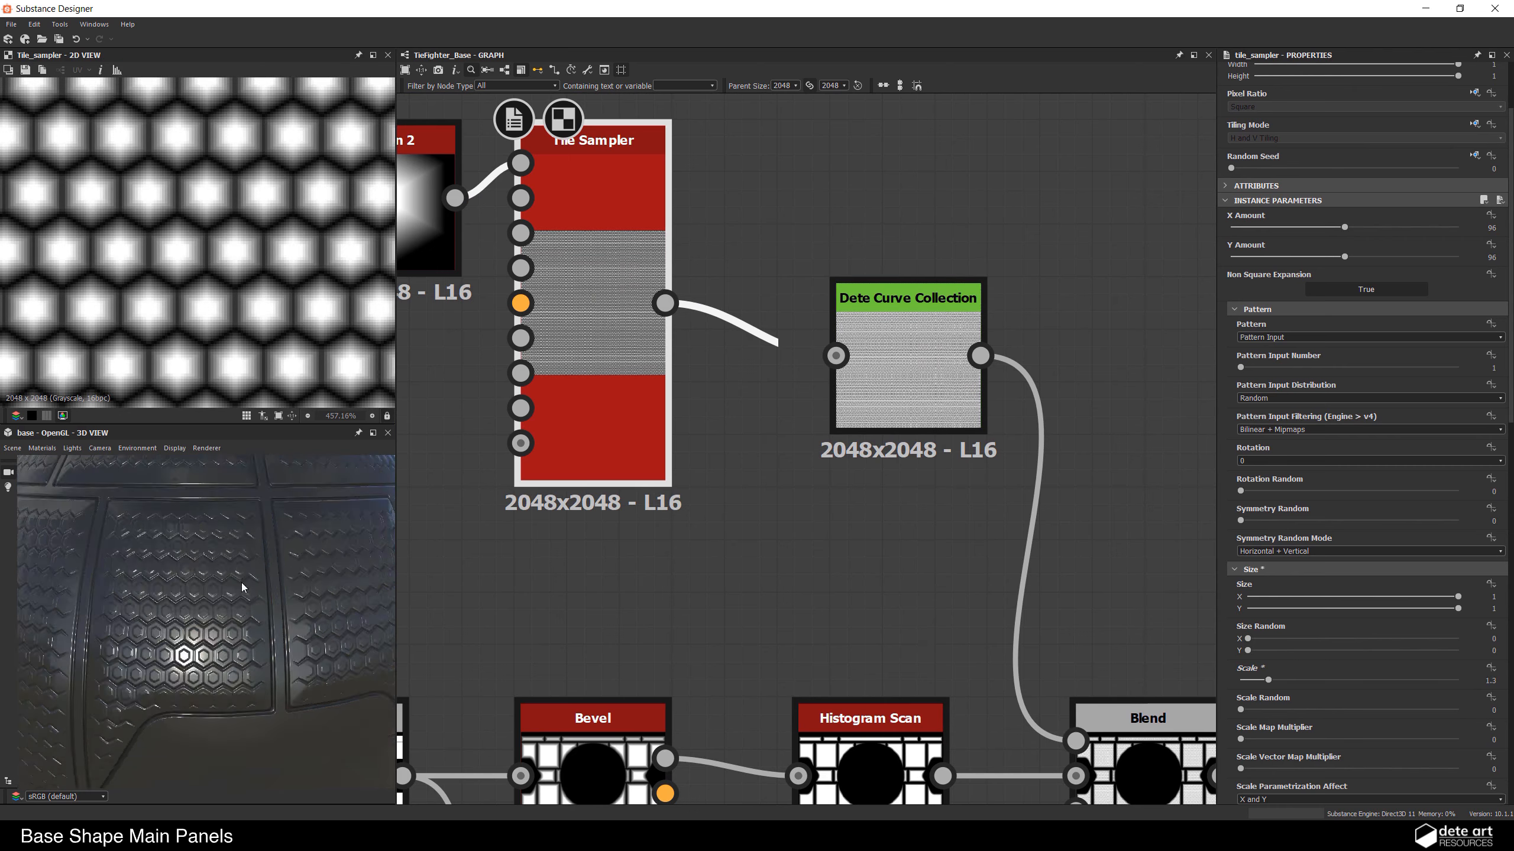
scroll(137, 583, up, 5)
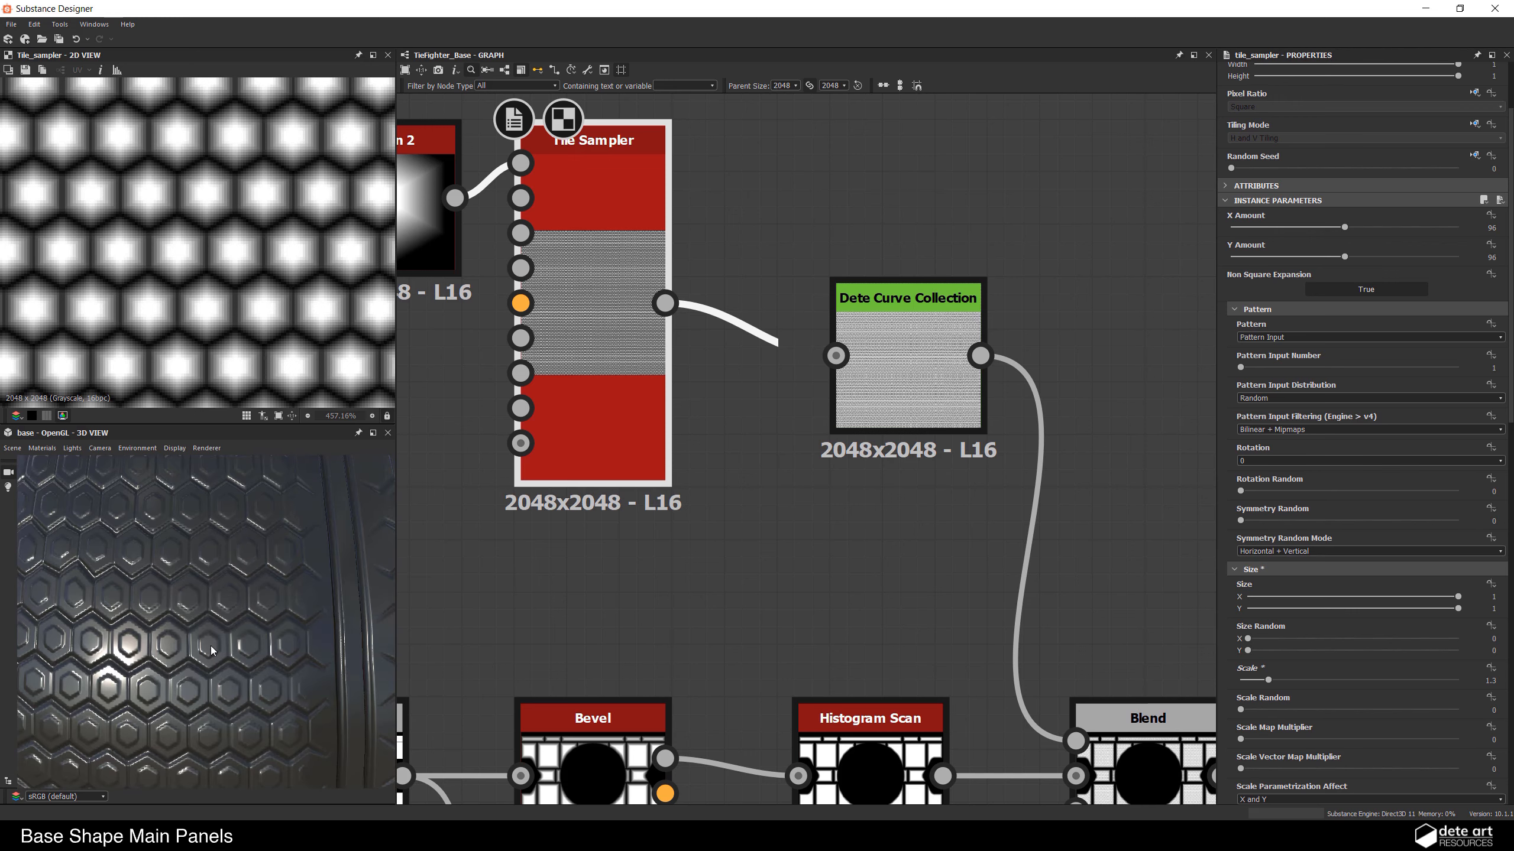
scroll(215, 622, down, 5)
scroll(731, 521, down, 3)
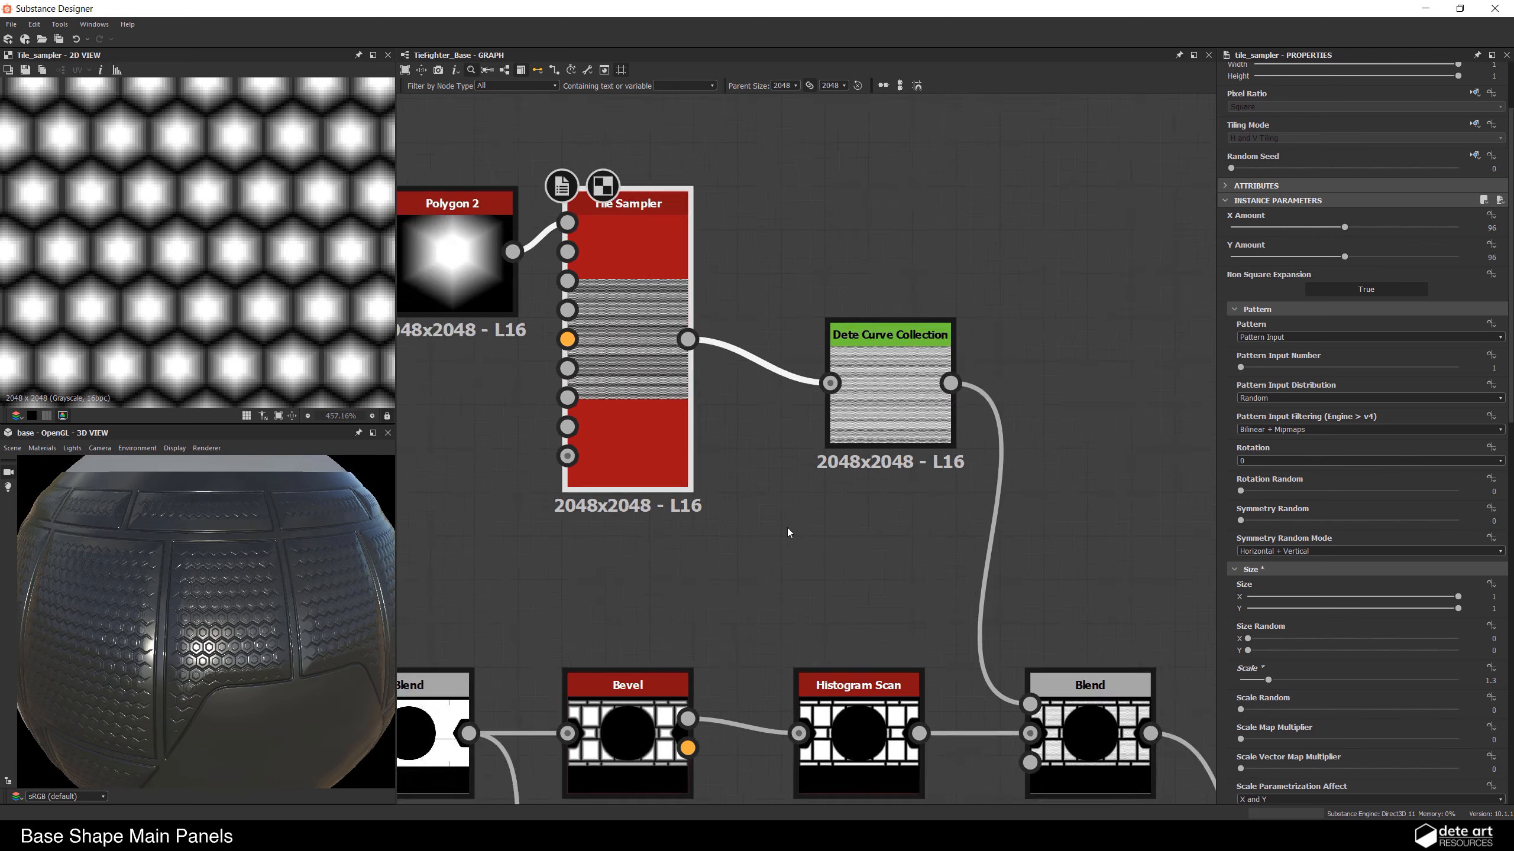
Step: Set the Multiply Blend's Opacity to 0.06 and inspect the panels on the 3D model
middle_drag(731, 520, 702, 481)
click(1061, 686)
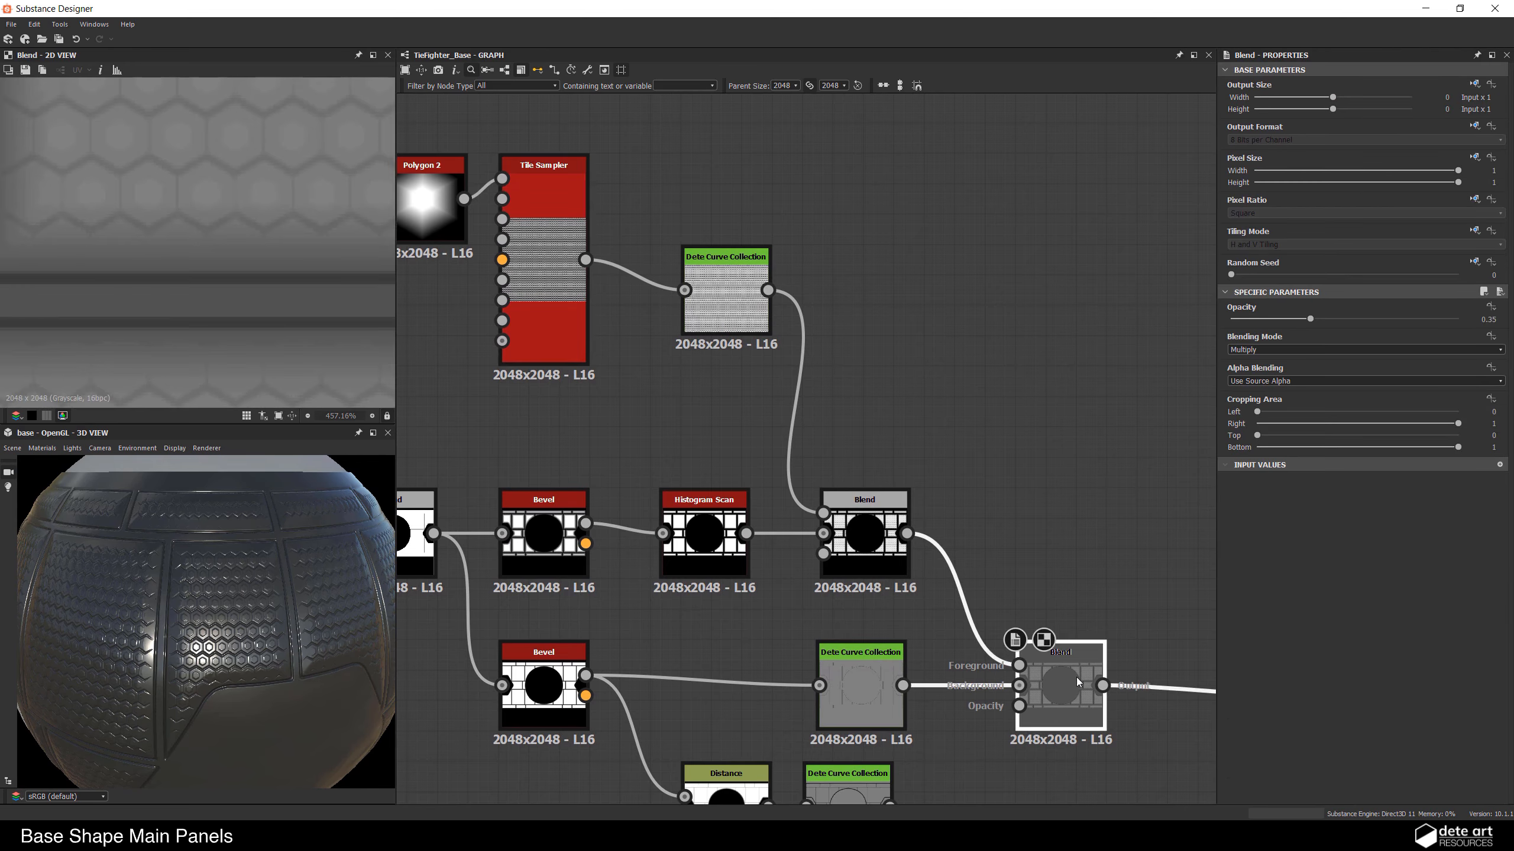
middle_drag(1061, 686, 906, 528)
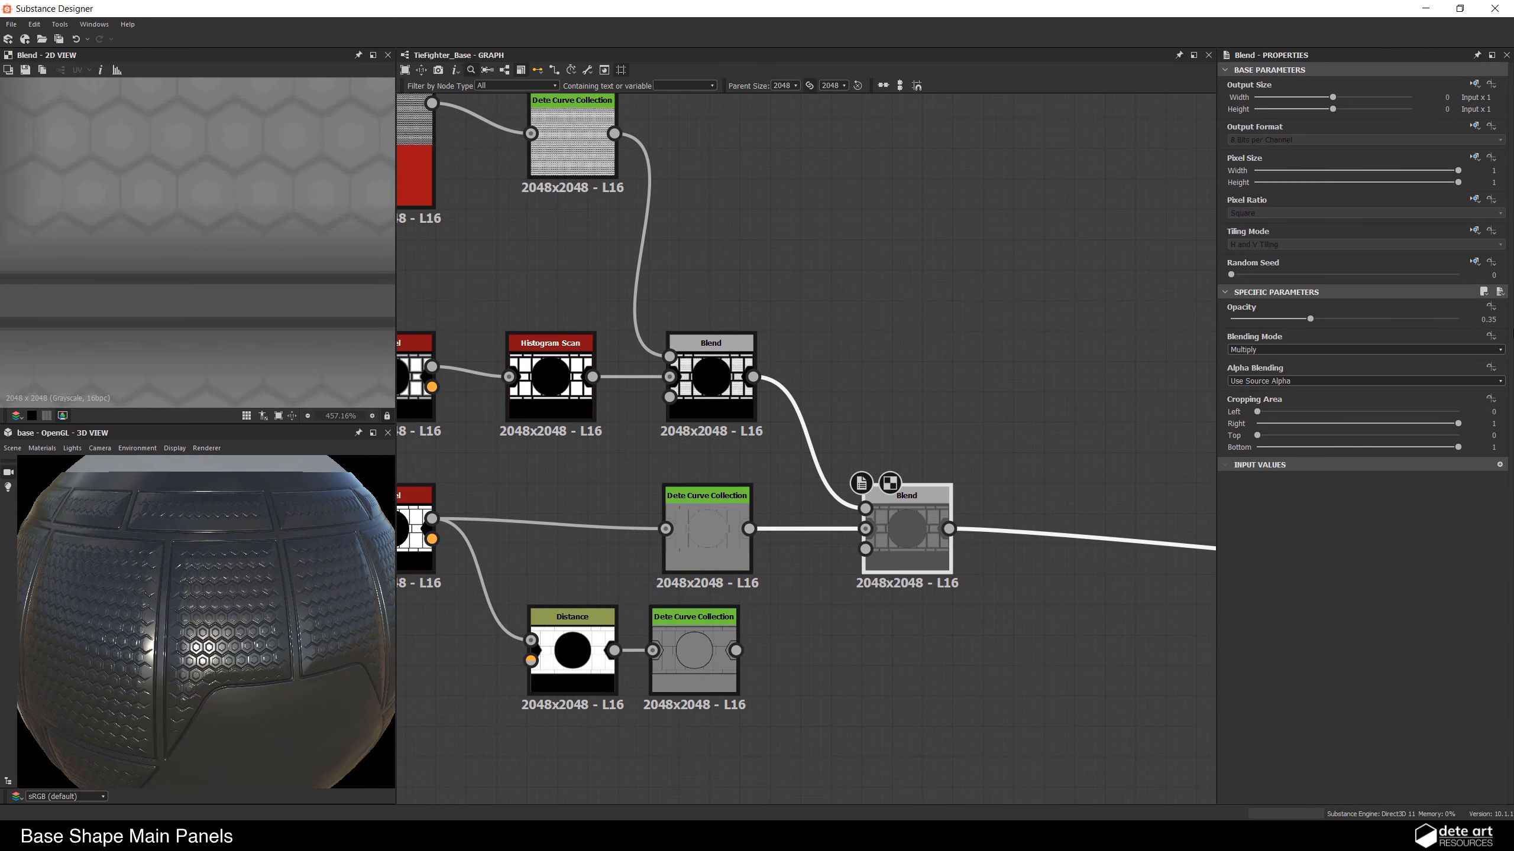
text(06)
key(Return)
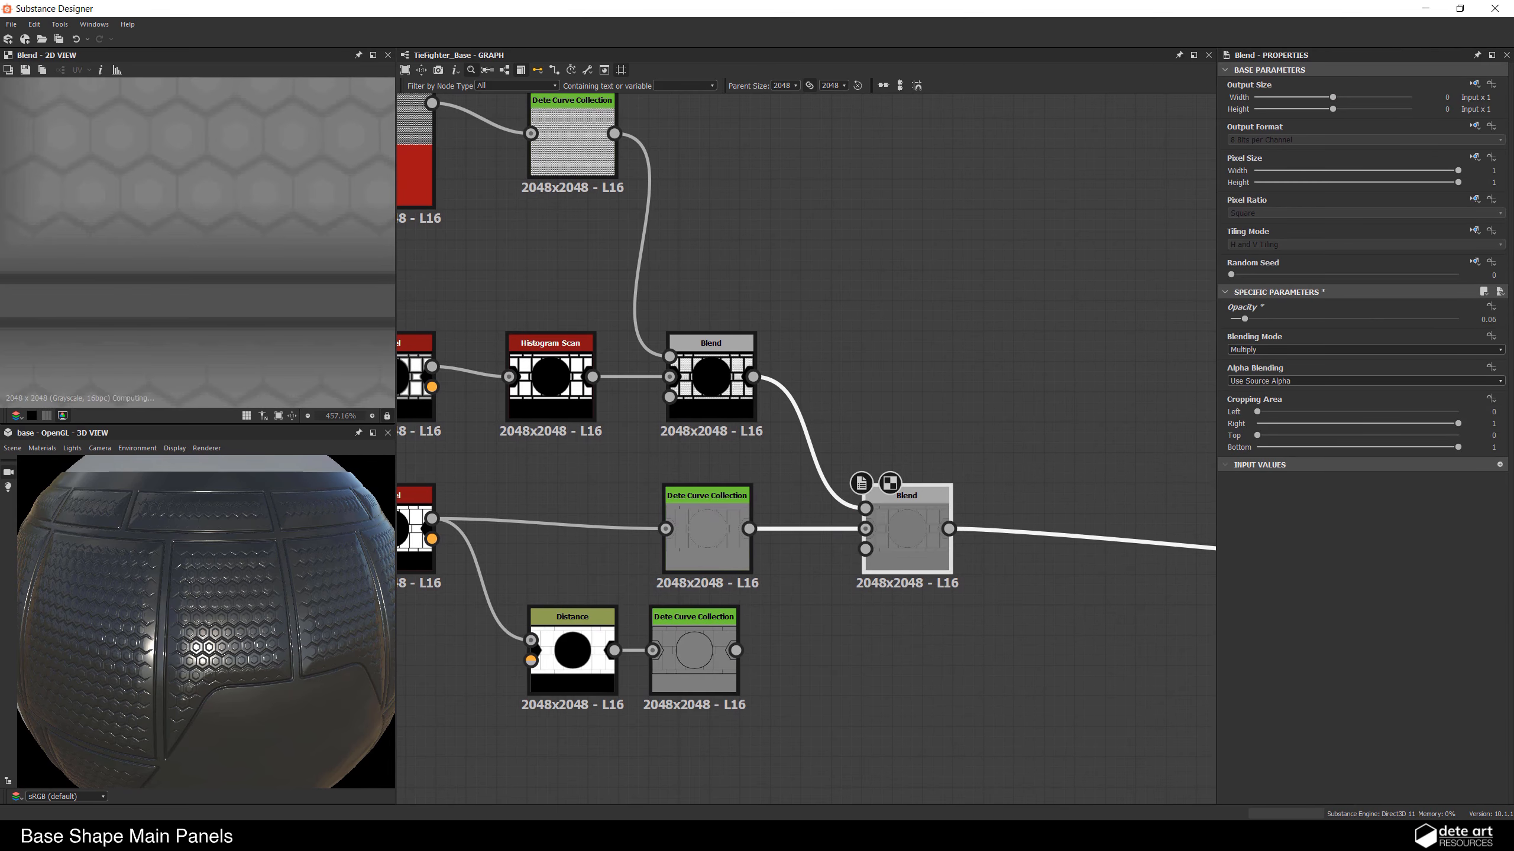
scroll(152, 618, up, 5)
scroll(190, 639, down, 5)
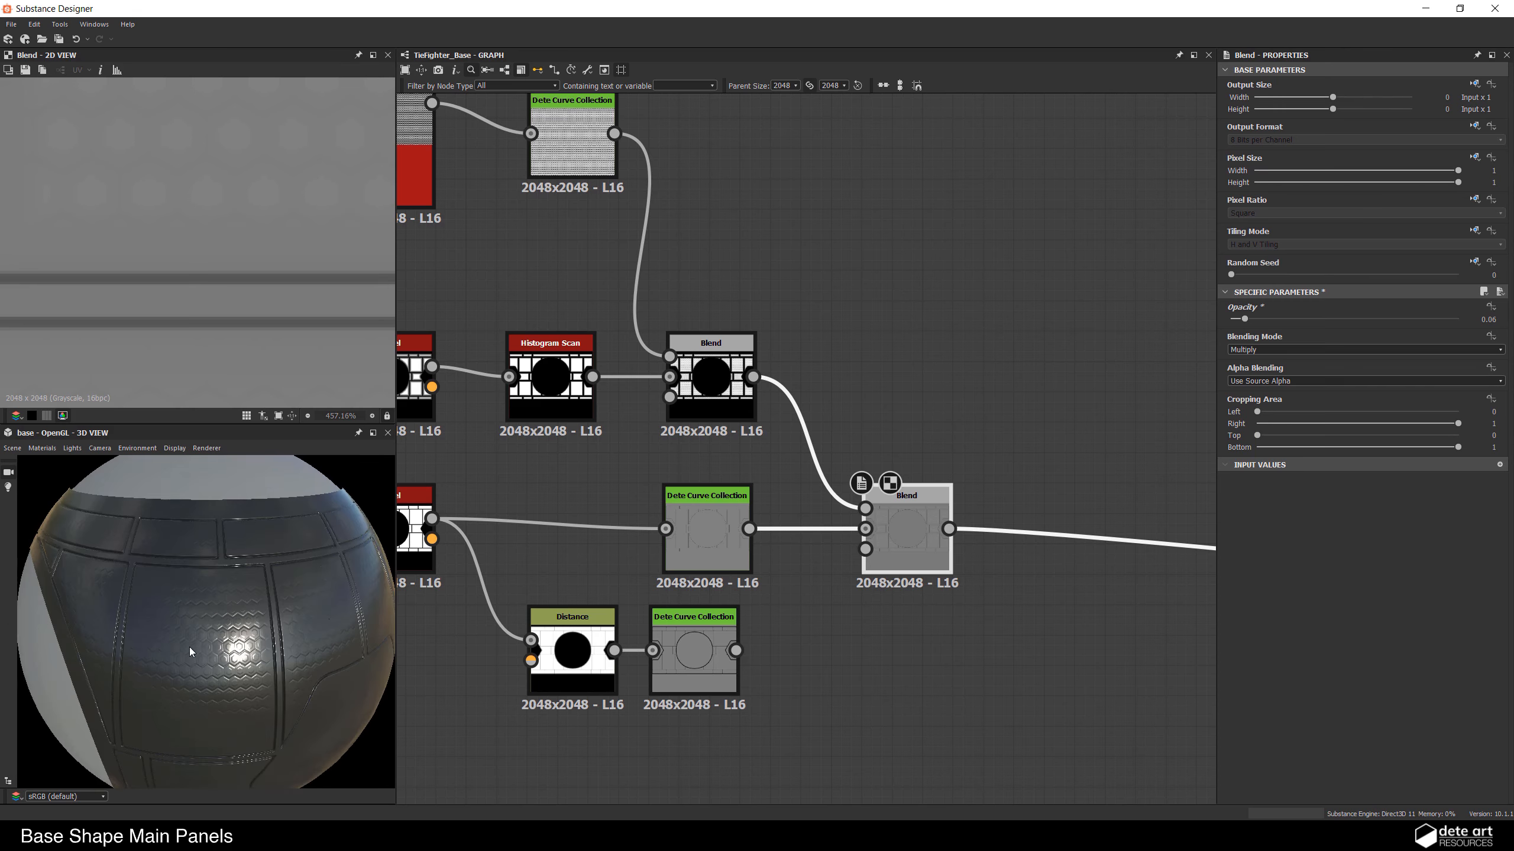
drag(190, 647, 274, 612)
scroll(244, 628, up, 2)
Step: Insert a Blend node after the Multiply Blend and connect the output of Distance's curve node to its Foreground
middle_drag(912, 616, 767, 449)
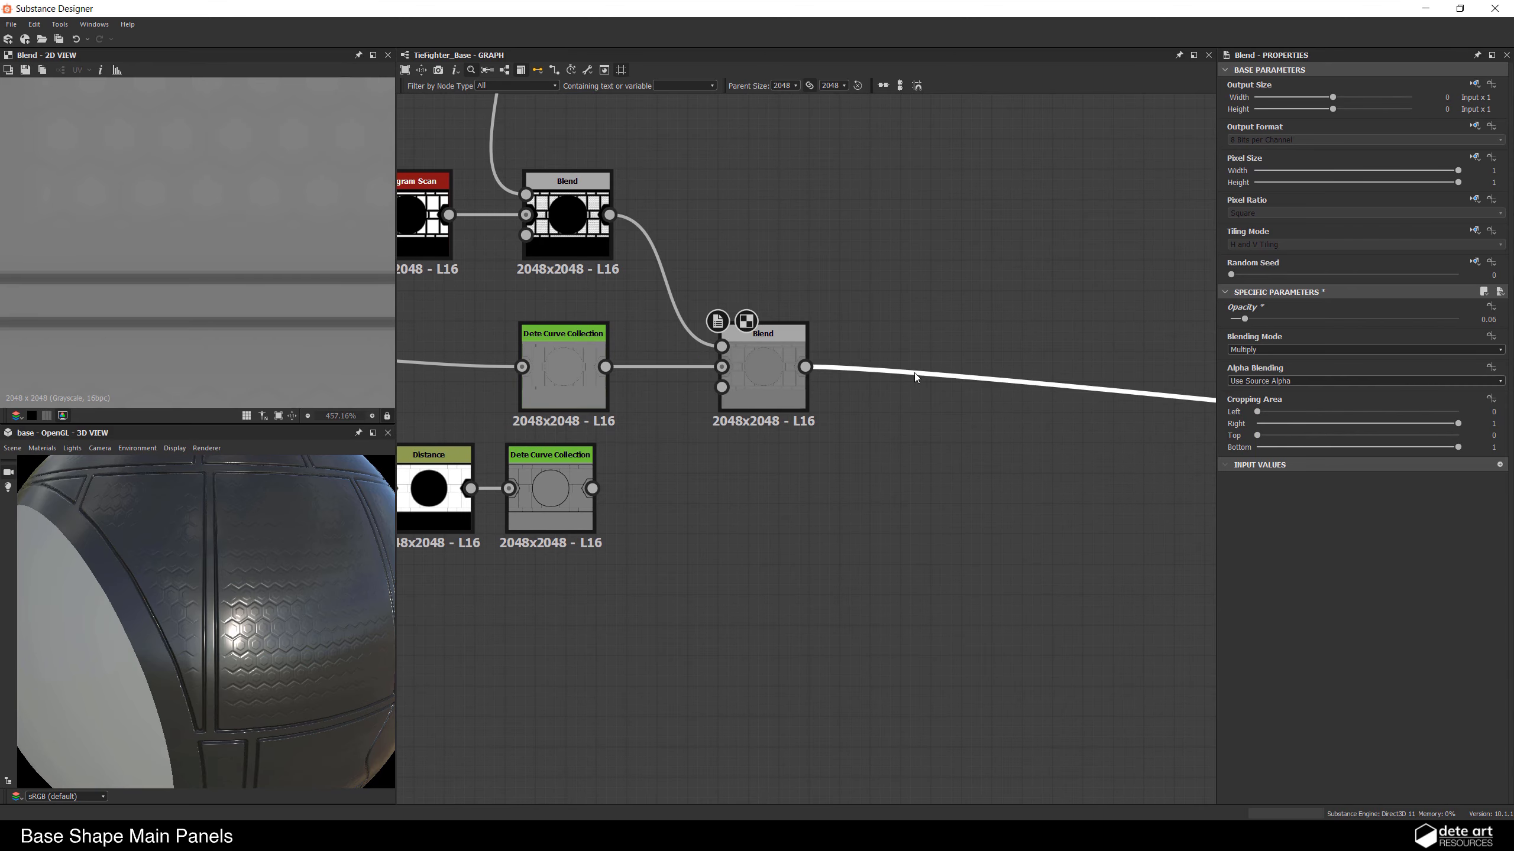
key(space)
text(bl)
click(954, 397)
scroll(1007, 423, down, 3)
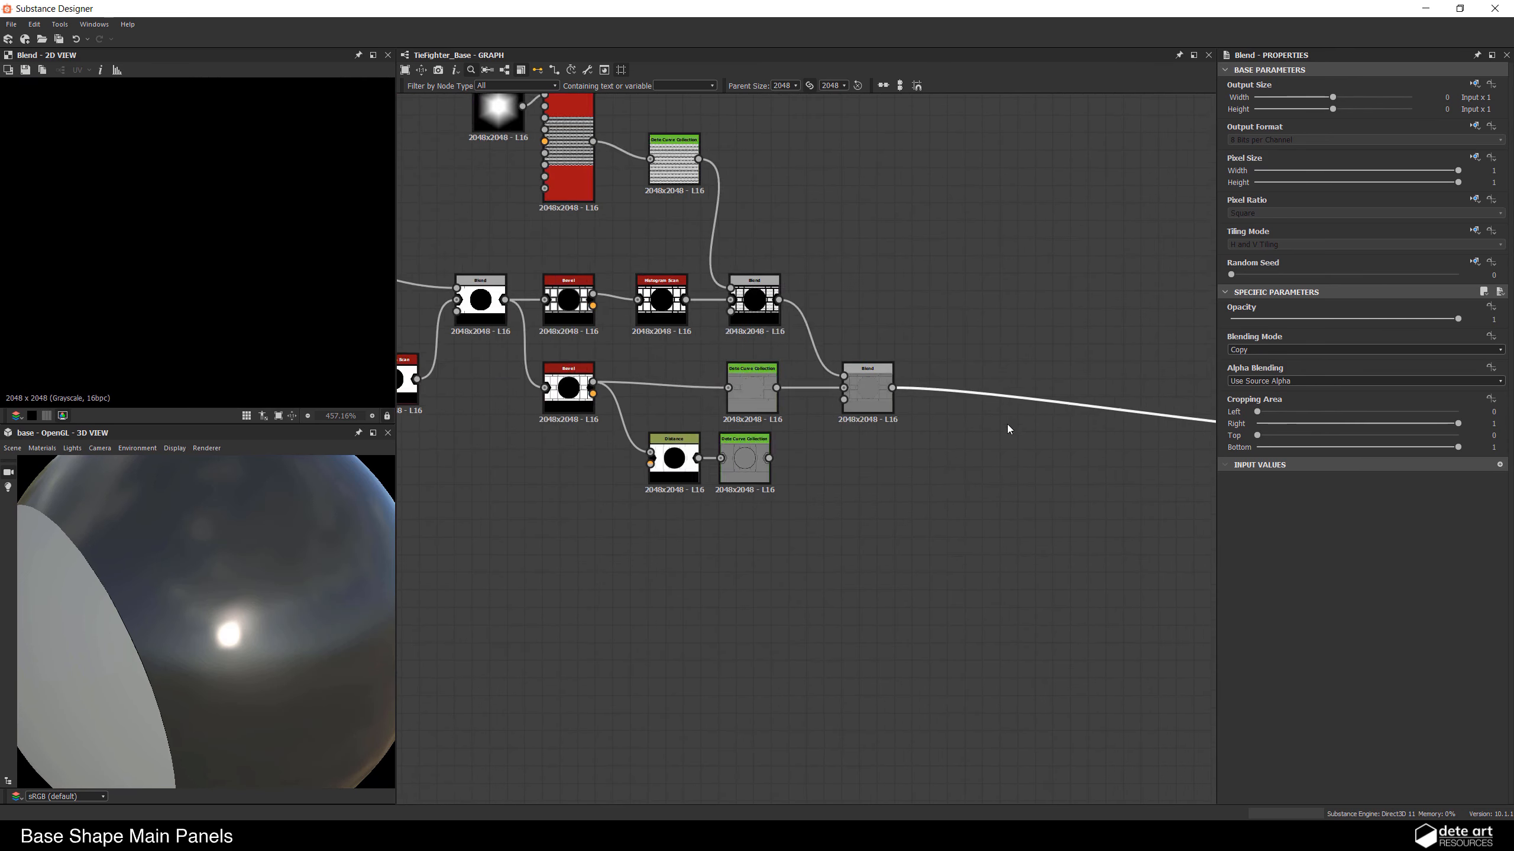
middle_drag(1007, 423, 814, 420)
drag(1162, 429, 785, 468)
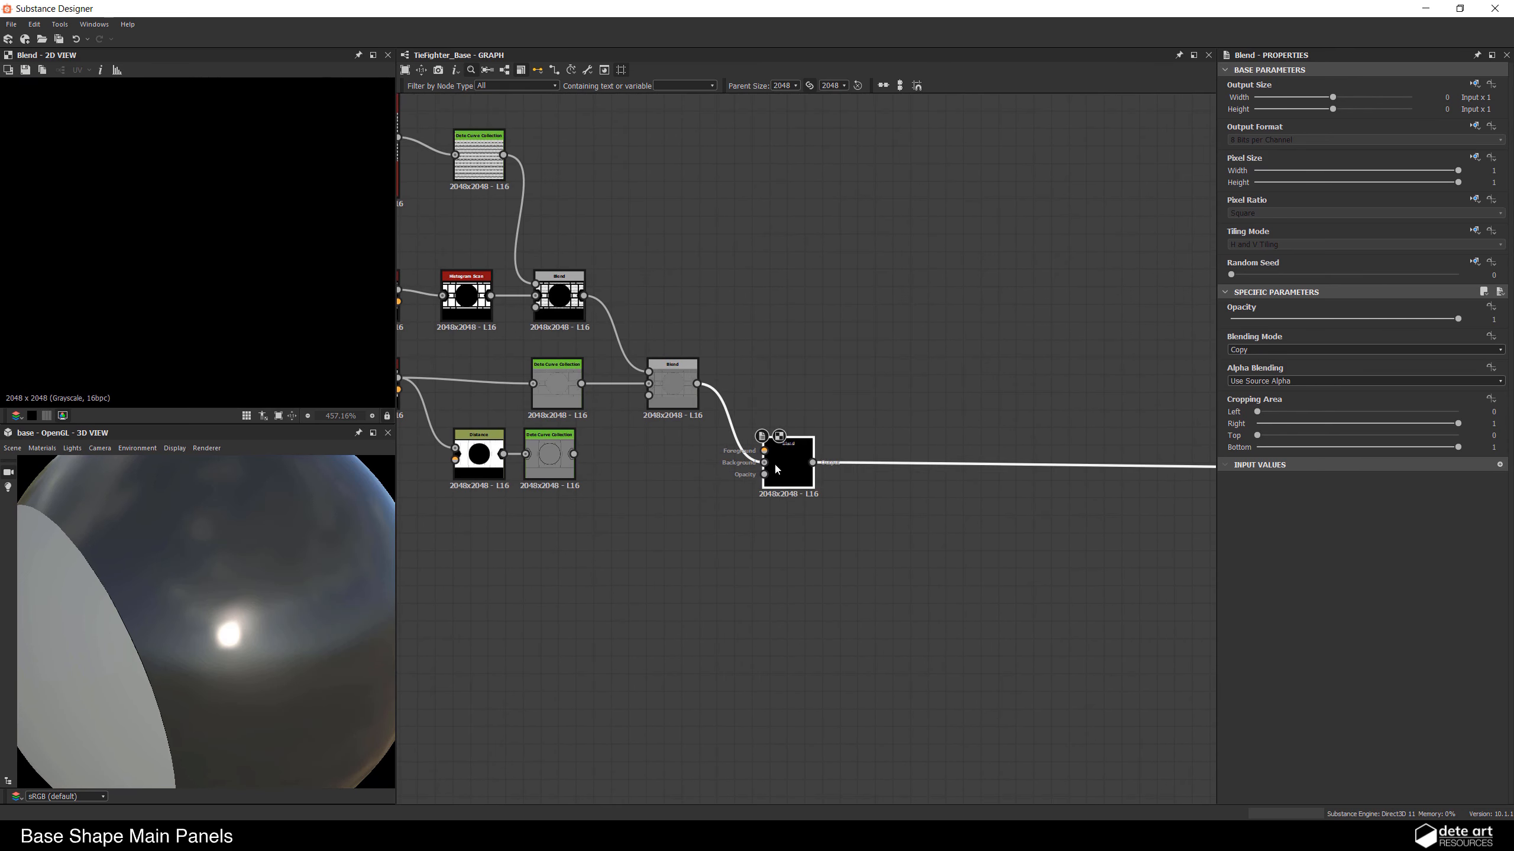
scroll(695, 471, up, 2)
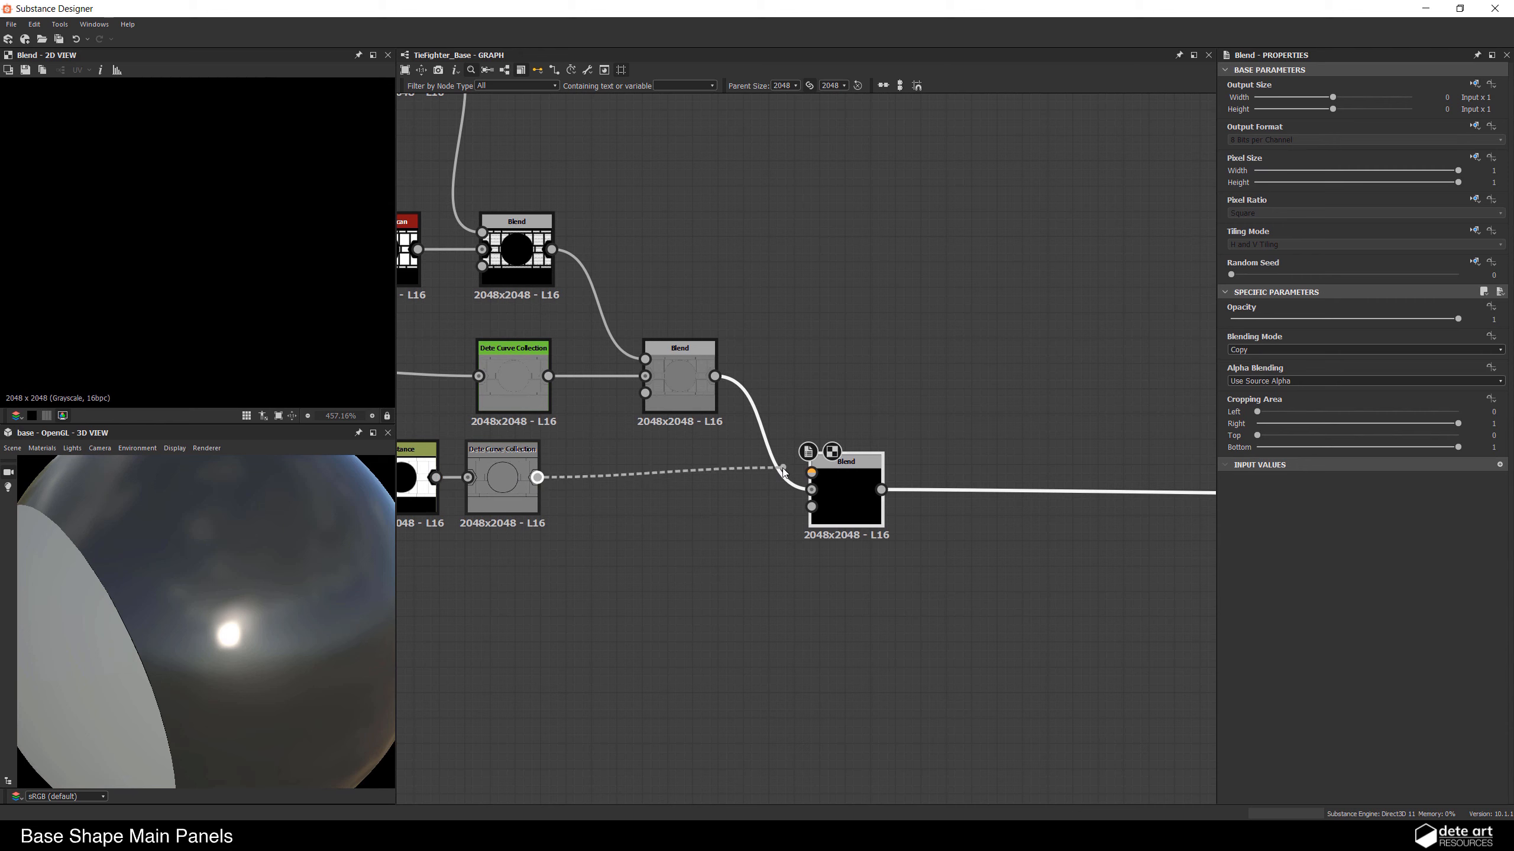
drag(783, 471, 812, 471)
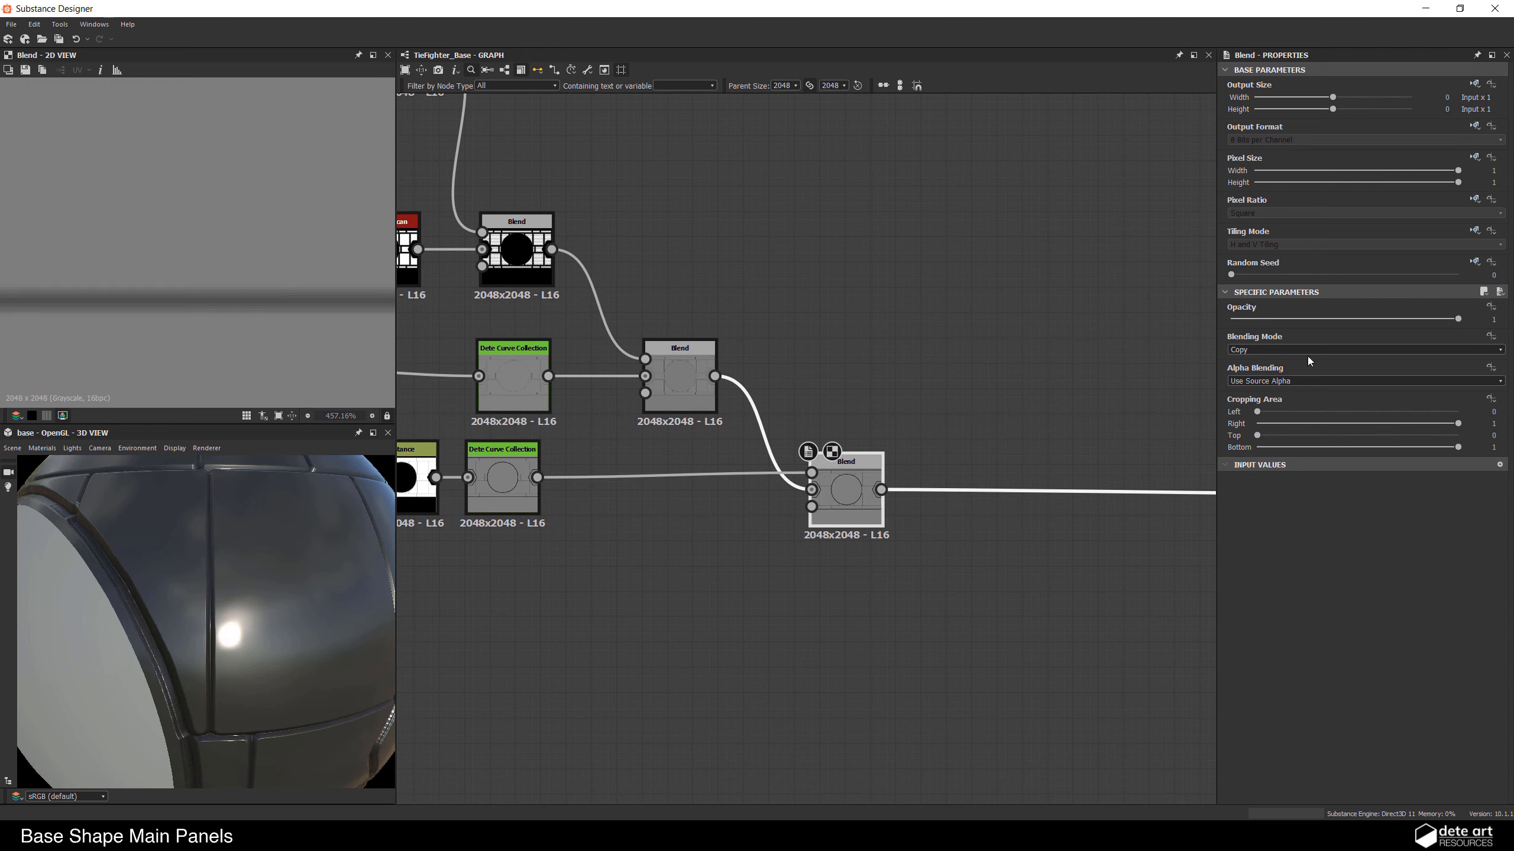
Step: Set the new Blend's Opacity to 0.2 and check the panel seams on the 3D model
text(0.2)
key(Return)
drag(227, 616, 228, 583)
scroll(220, 593, up, 3)
scroll(214, 609, down, 3)
scroll(226, 606, up, 3)
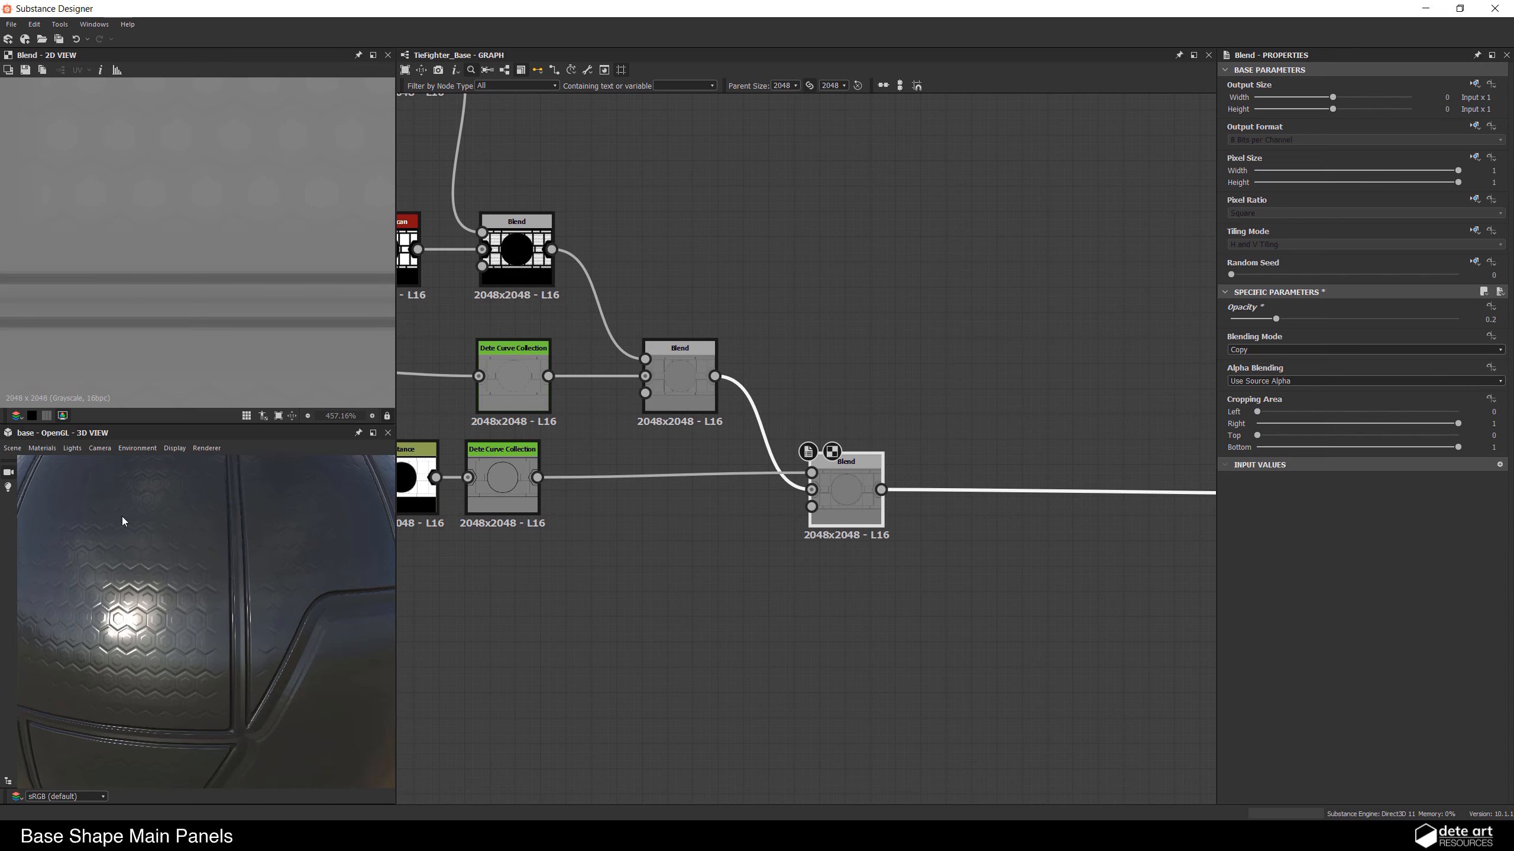
Step: Insert another Blend node at the end of the chain and connect the Bevel before the first Histogram Scan to its Foreground
scroll(904, 566, down, 3)
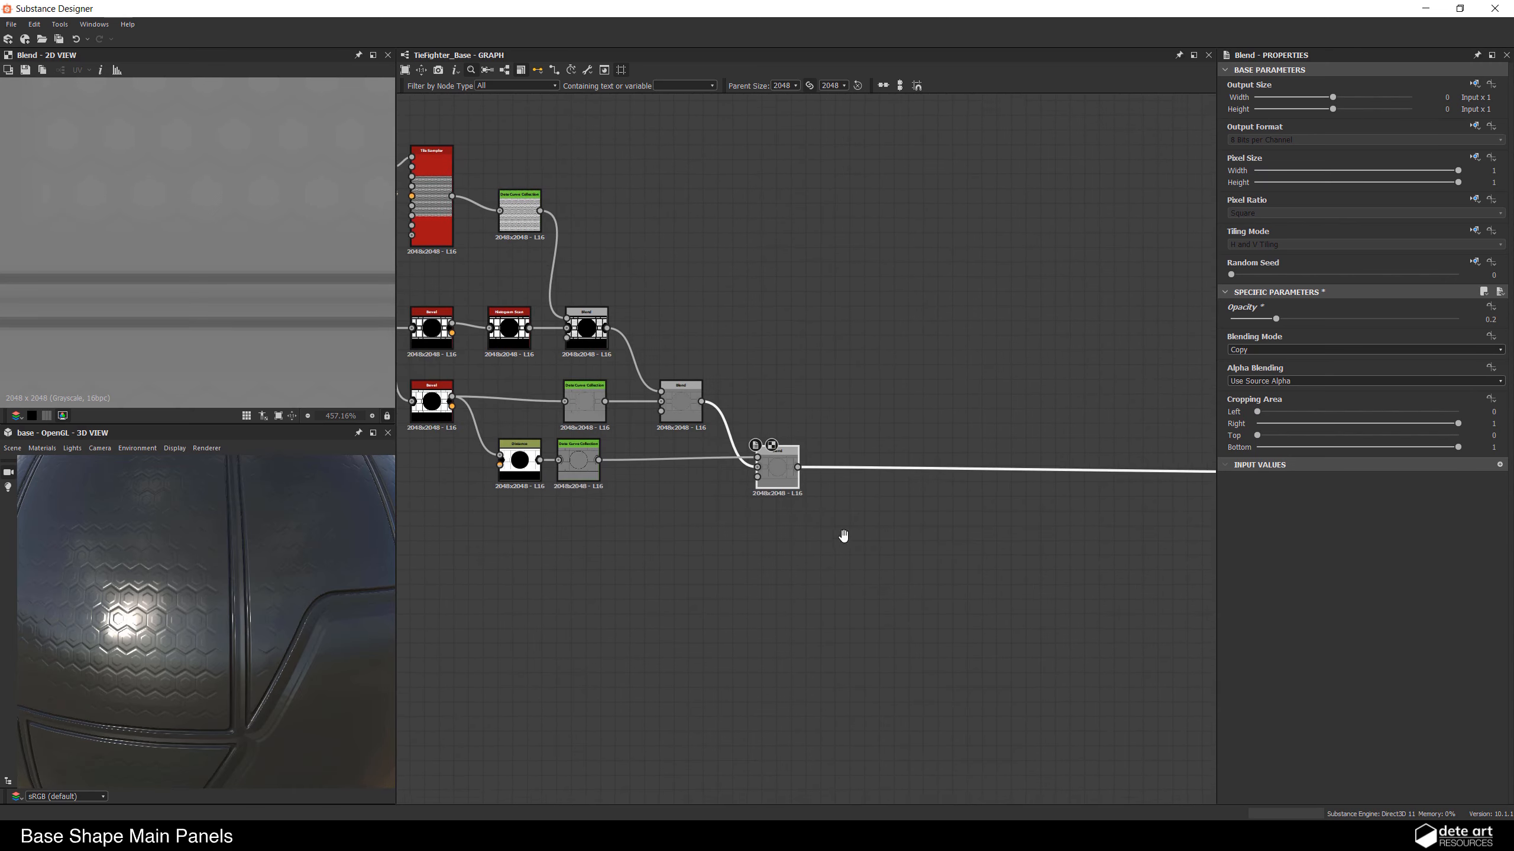
key(space)
text(bl)
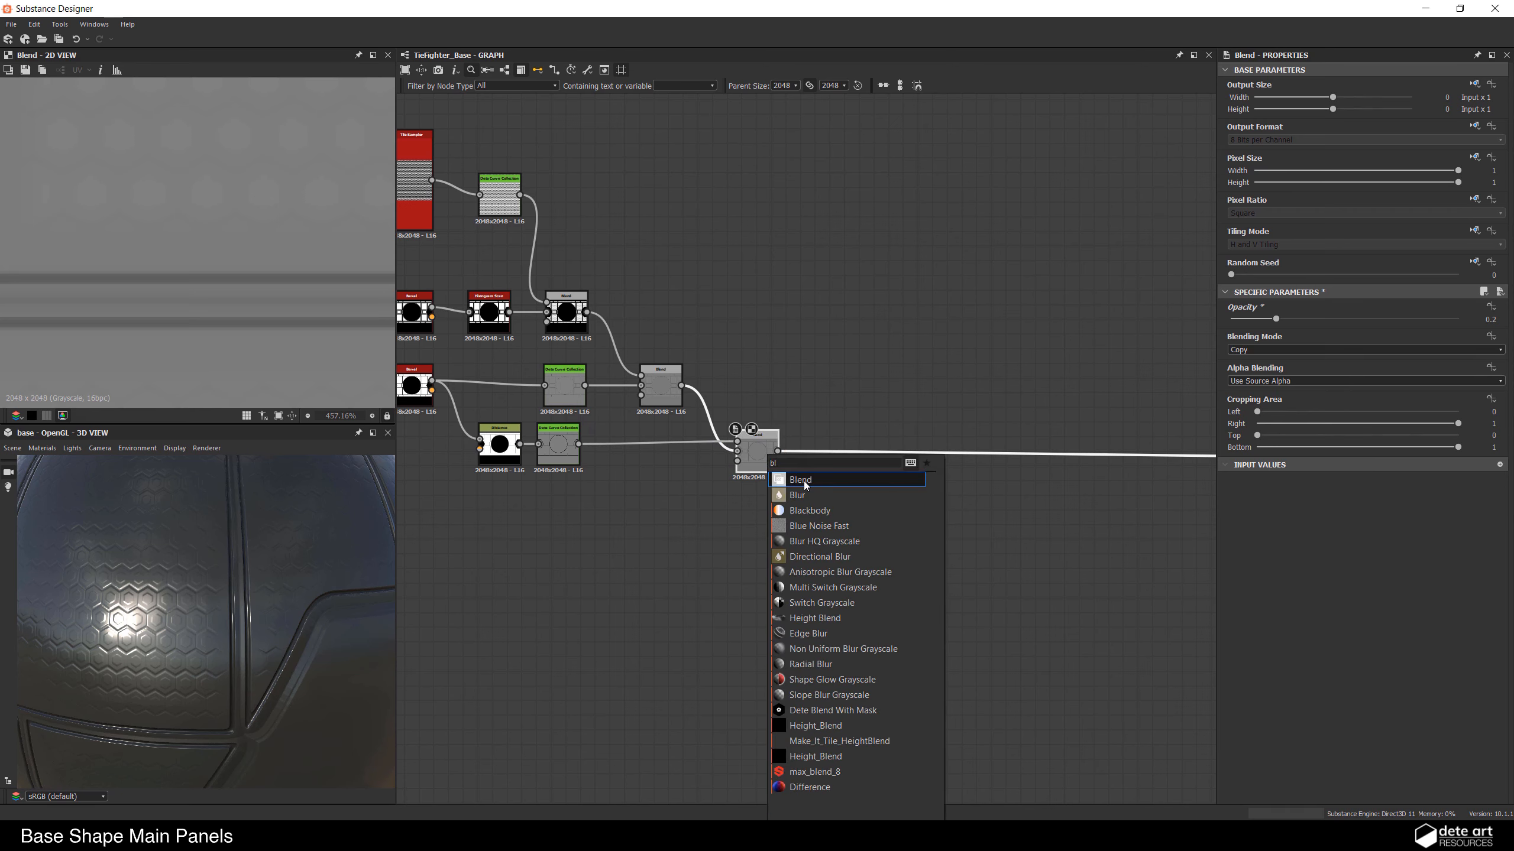
click(804, 482)
drag(830, 452, 836, 517)
middle_drag(417, 559, 750, 534)
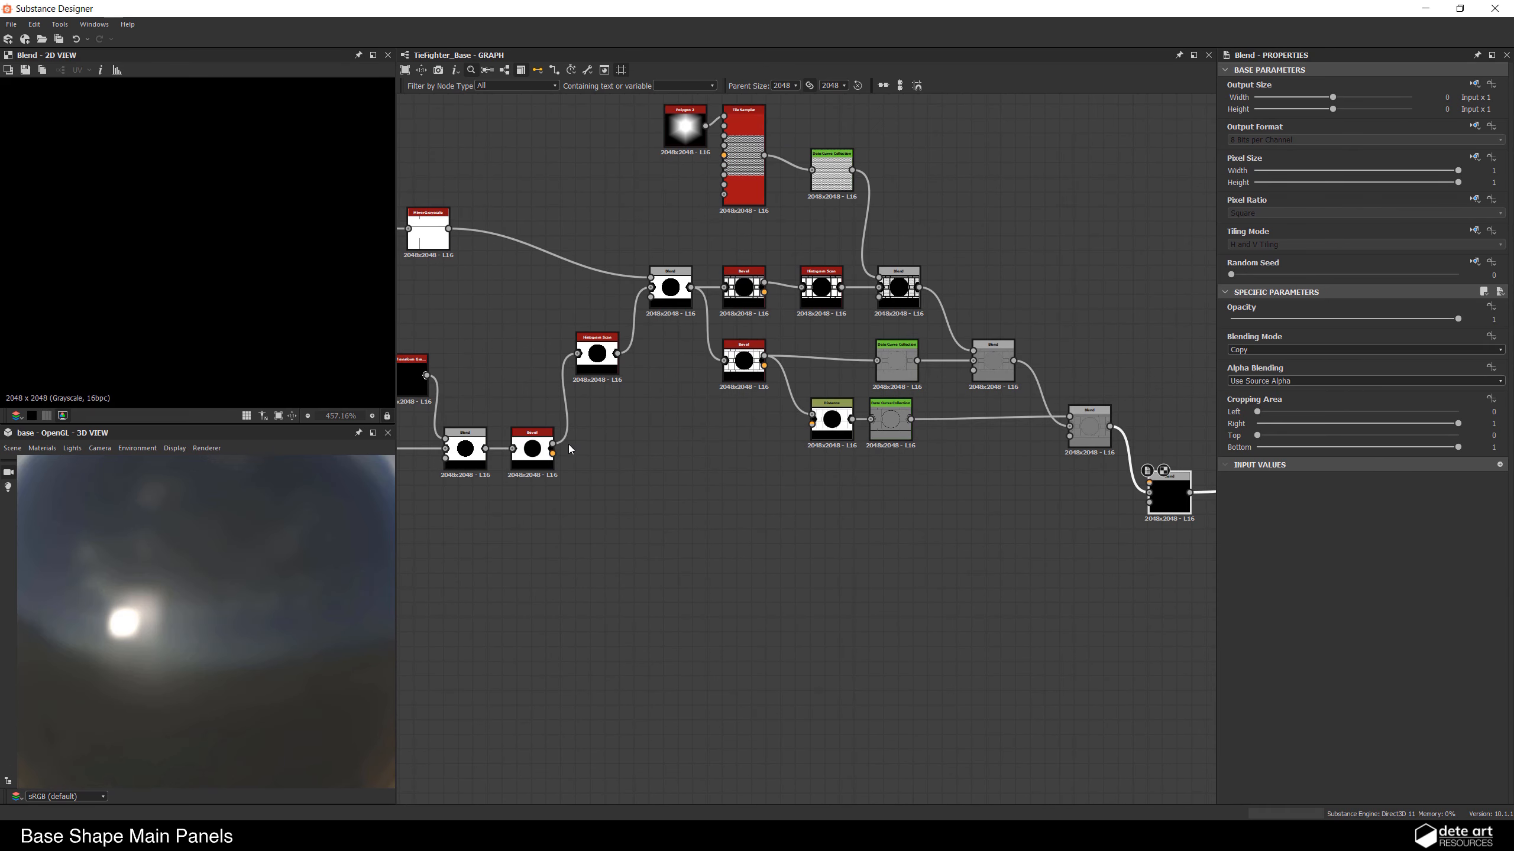
drag(553, 444, 1168, 481)
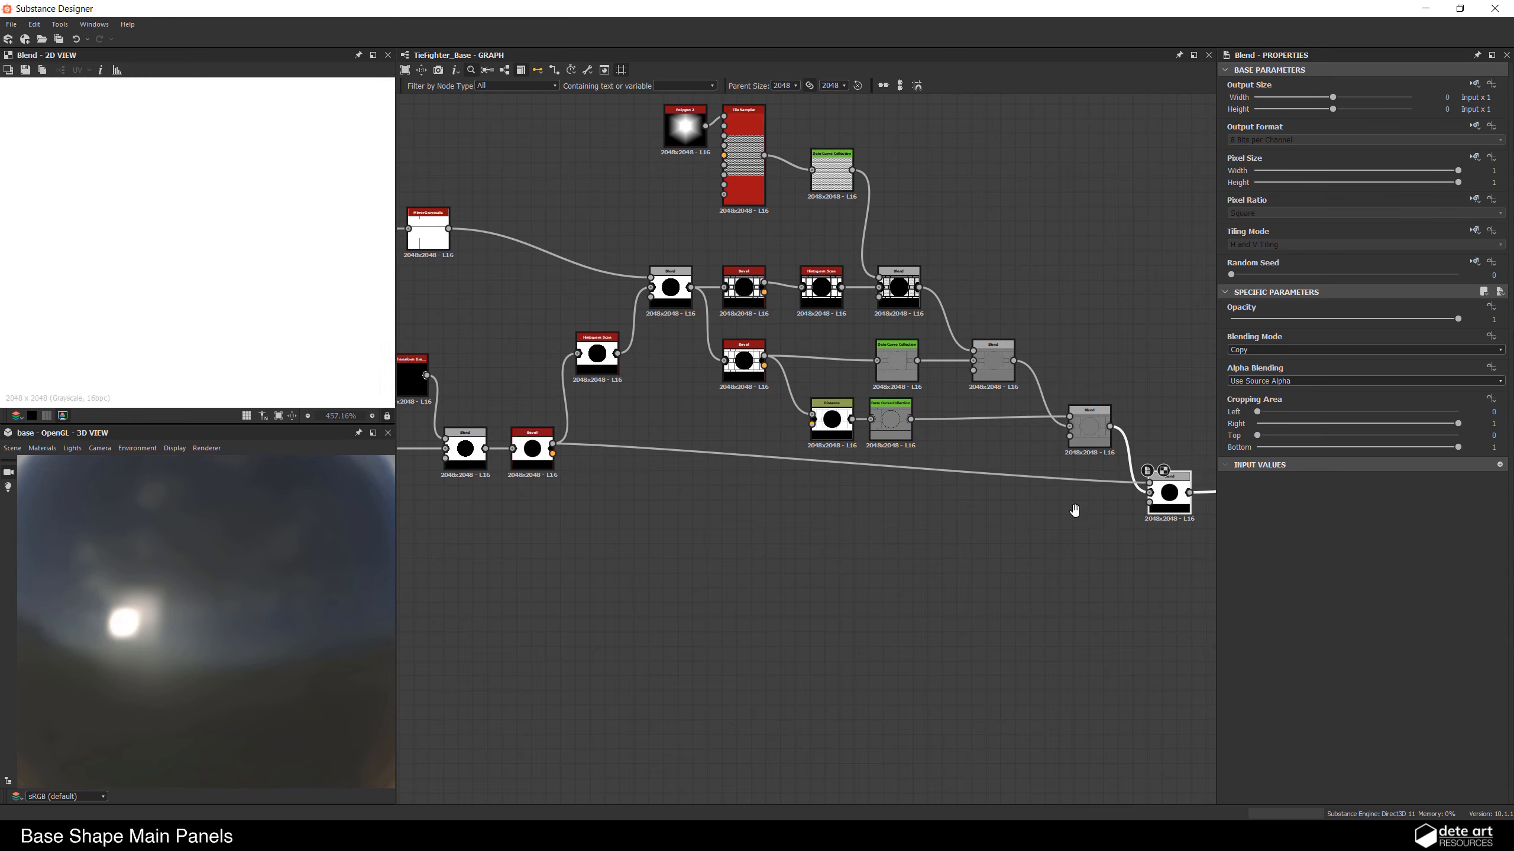
Step: Set the last Blend's Blending Mode to Min (Darken) and inspect the circular opening's edge on the 3D model
scroll(1071, 510, down, 1)
scroll(965, 508, up, 1)
scroll(195, 579, down, 4)
drag(195, 579, 268, 569)
scroll(211, 620, up, 2)
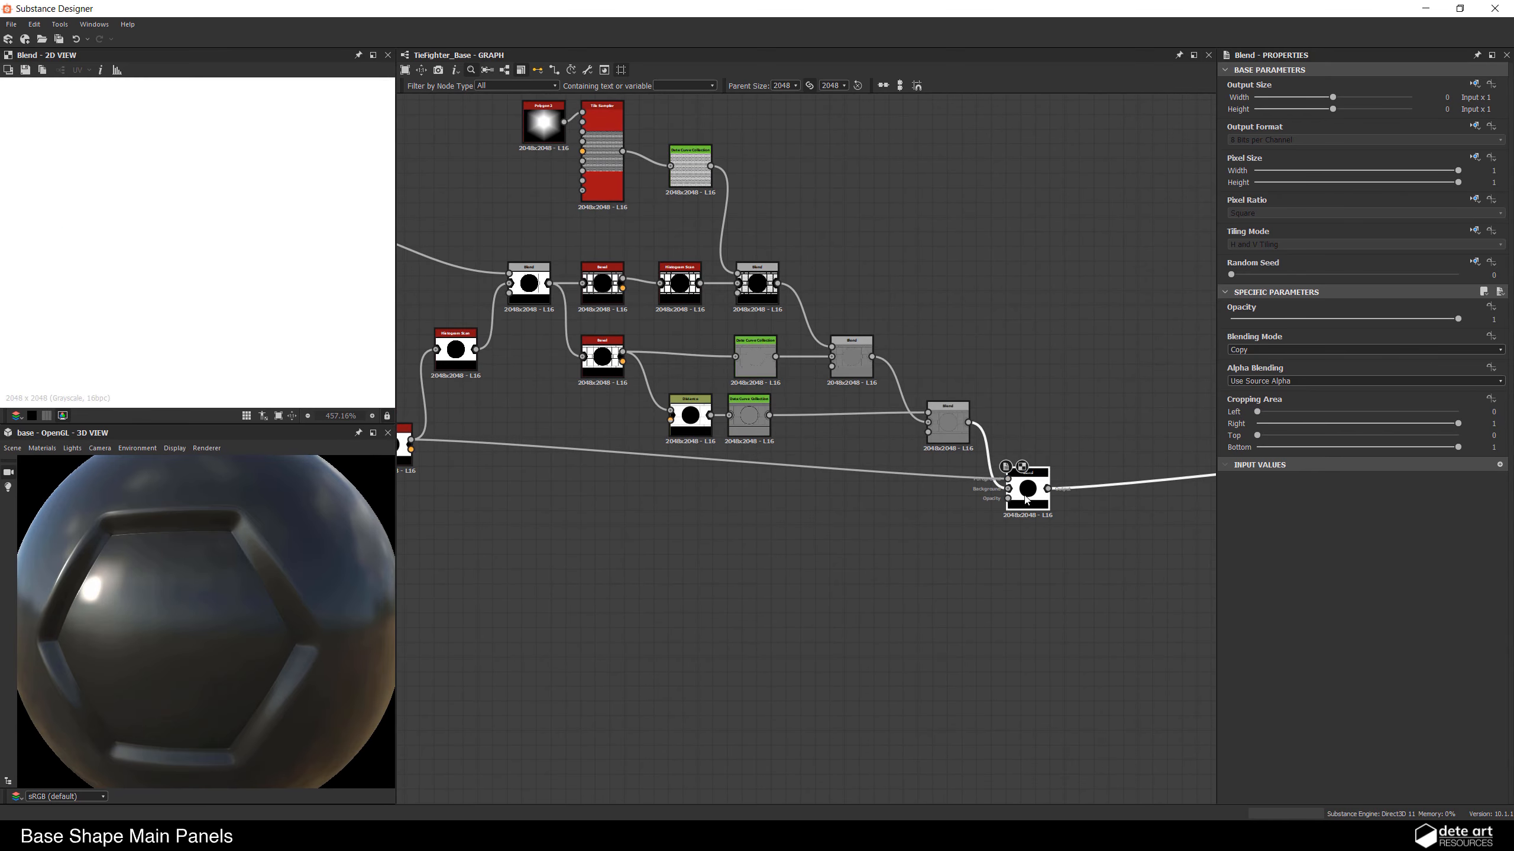
click(1239, 352)
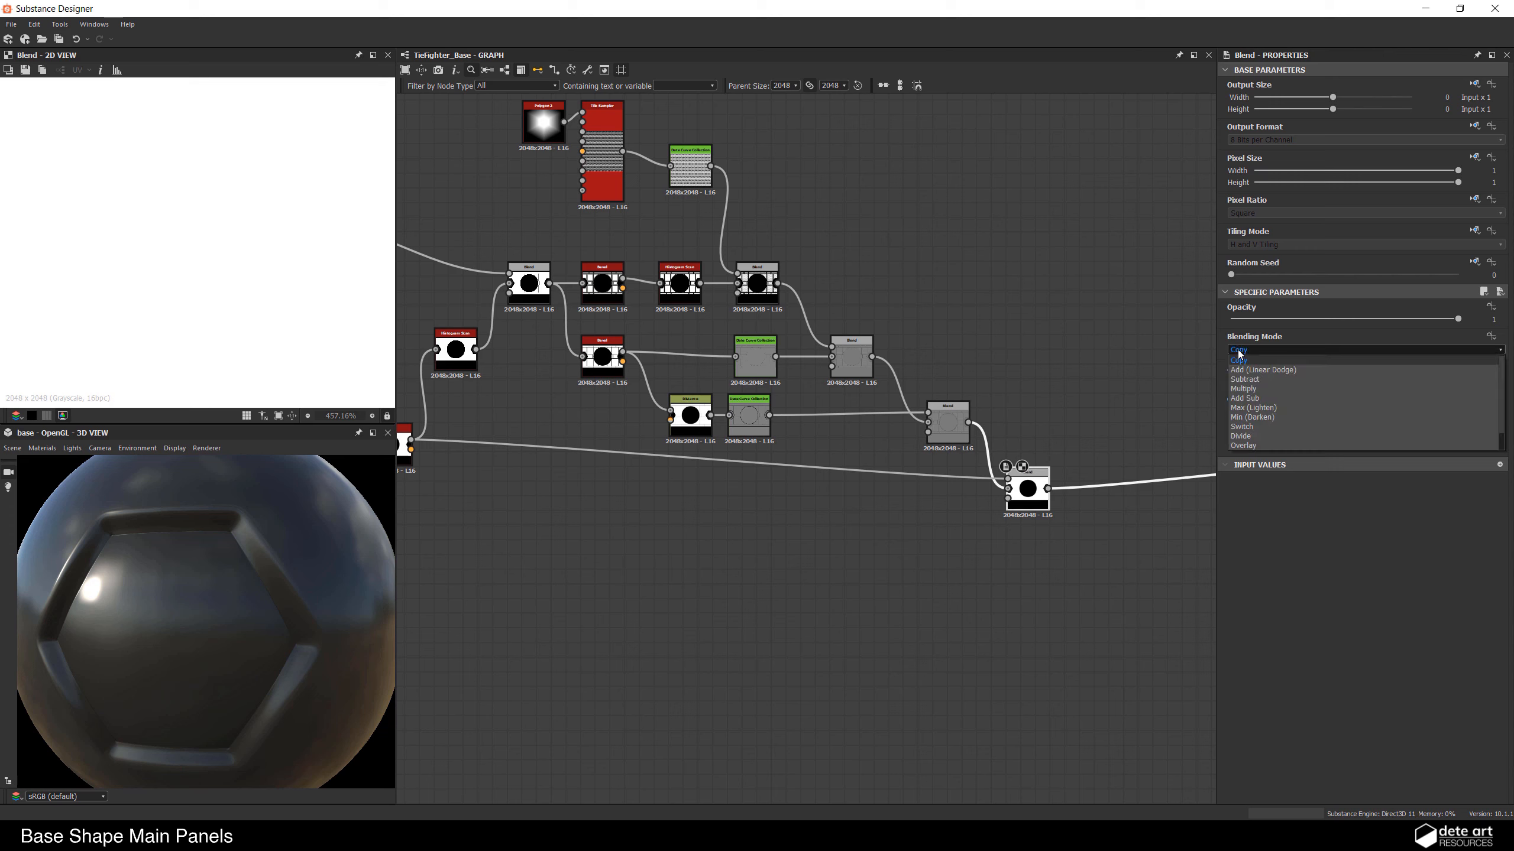
click(1252, 417)
drag(292, 588, 237, 633)
scroll(267, 641, up, 5)
ctrl+shift+right_drag(254, 640, 342, 630)
Step: Duplicate the lower Bevel's curve node, place the copy below Distance, and connect the earlier Bevel's output to it
middle_drag(789, 534, 900, 569)
double_click(864, 394)
key(ctrl+d)
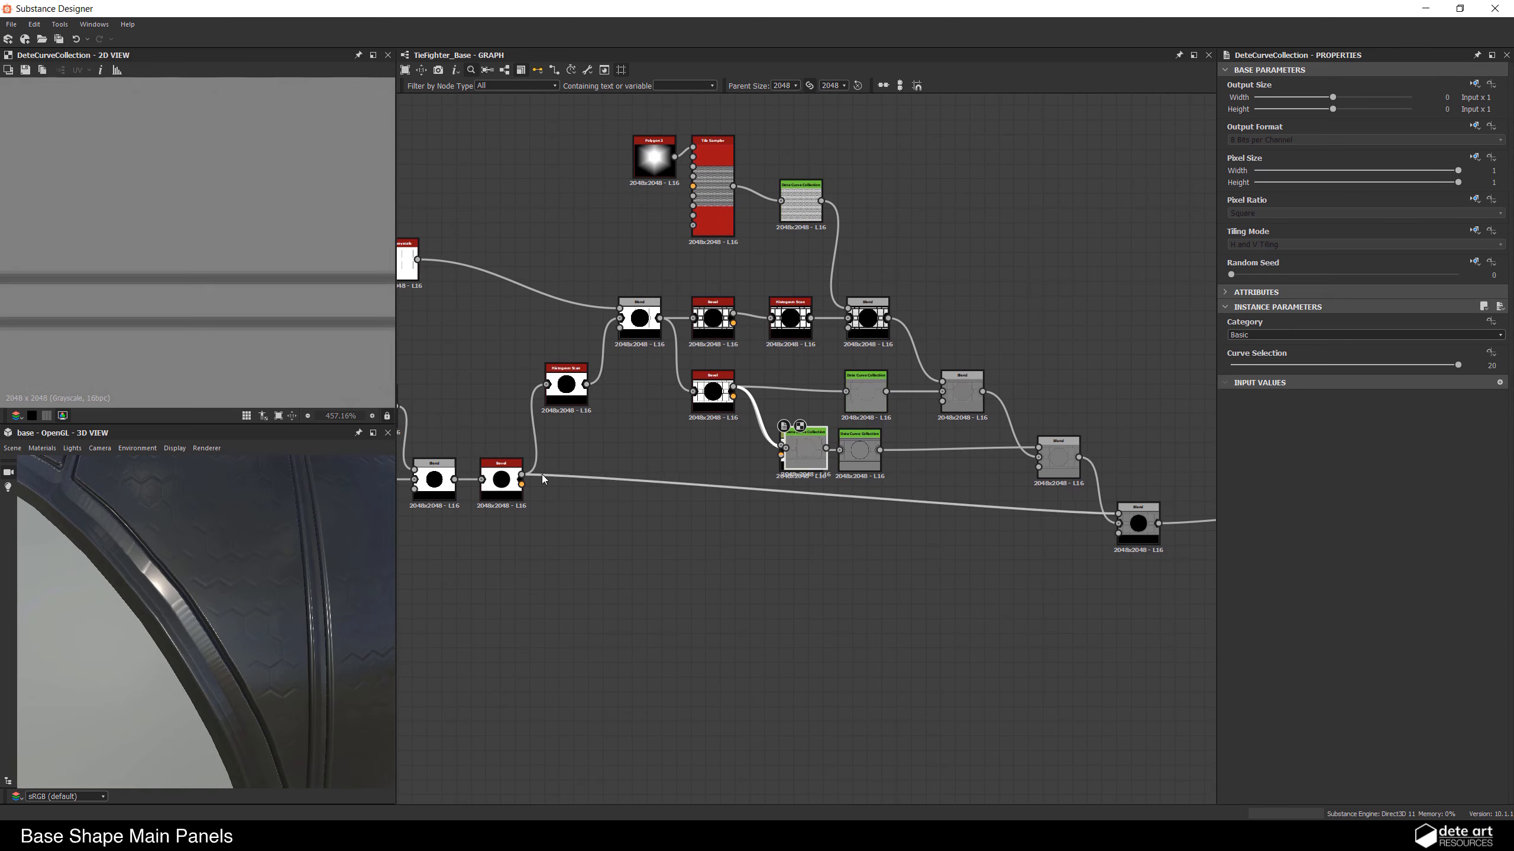
drag(796, 457, 813, 525)
drag(521, 475, 813, 514)
Step: Set the copied curve node's Curve Selection to 17, route it into the last Blend's Foreground, and check the 3D model
drag(1254, 364, 1291, 364)
scroll(192, 268, down, 5)
scroll(118, 240, up, 2)
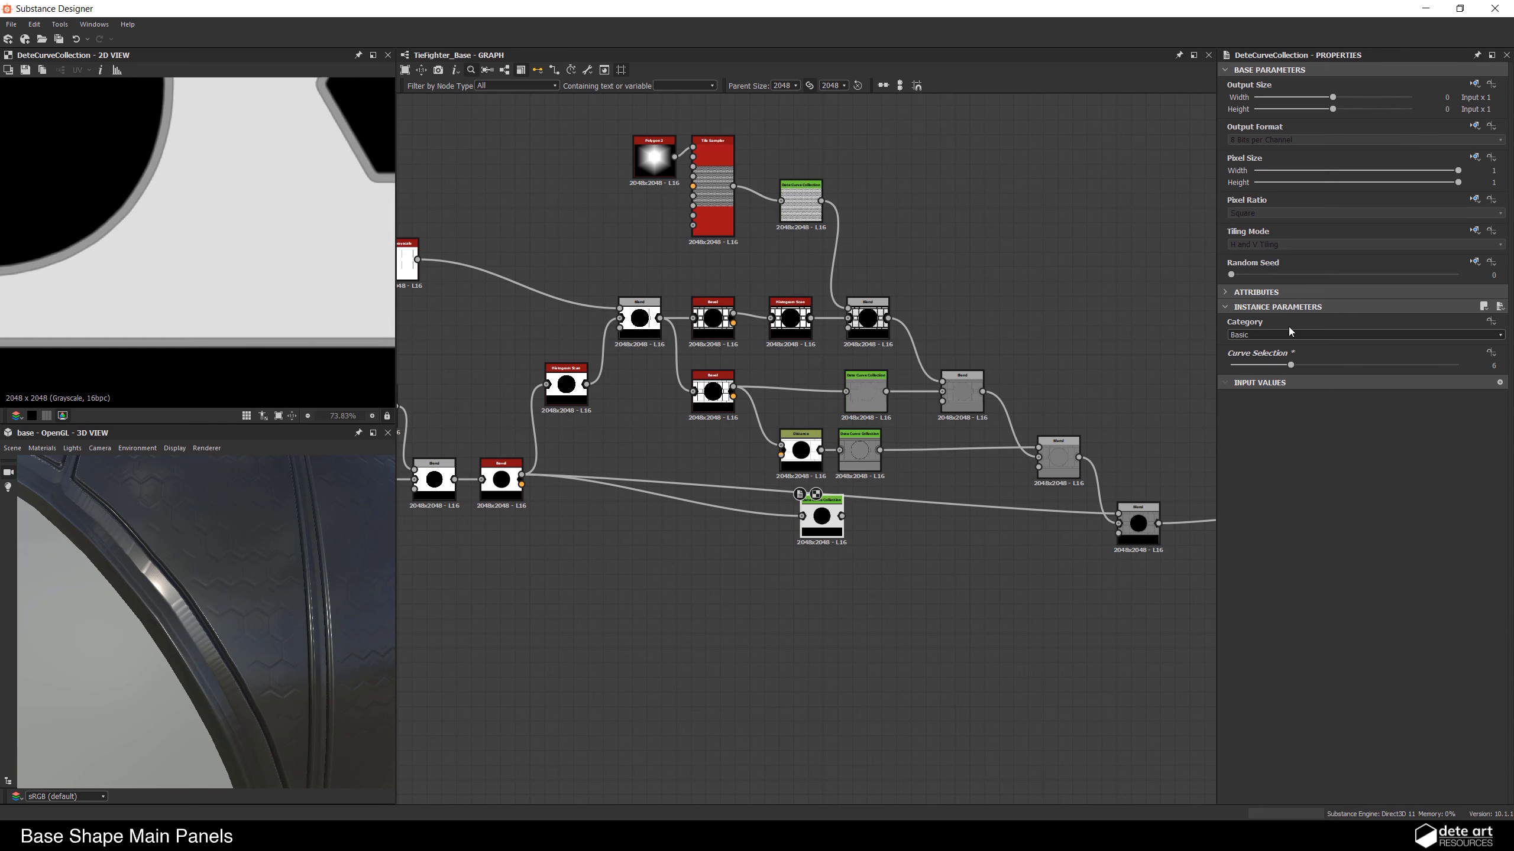
drag(1291, 366, 1419, 371)
scroll(745, 525, up, 1)
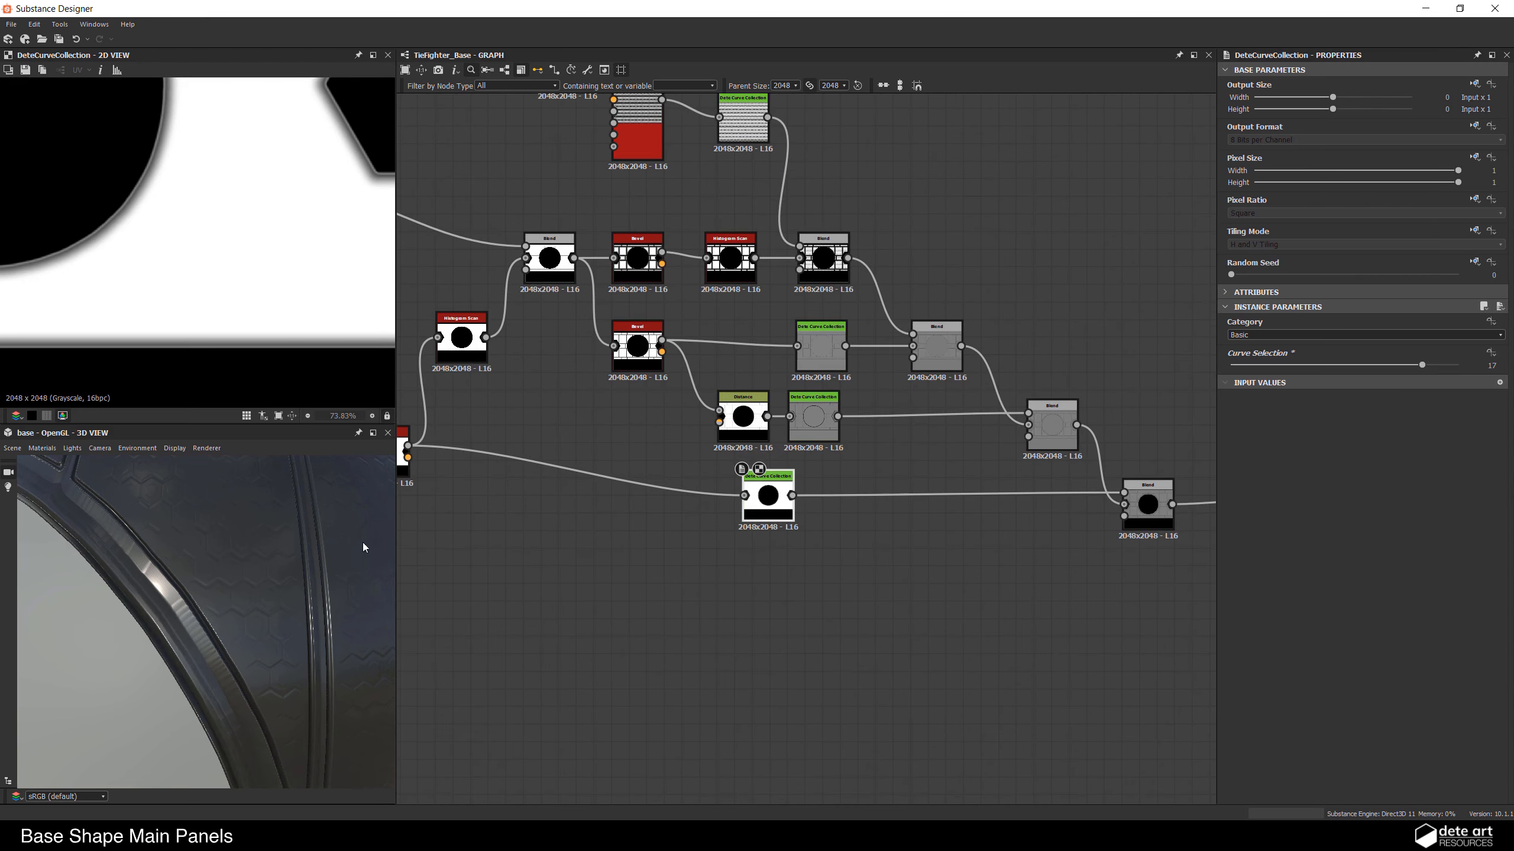
scroll(363, 543, down, 5)
drag(262, 584, 339, 545)
scroll(277, 573, up, 5)
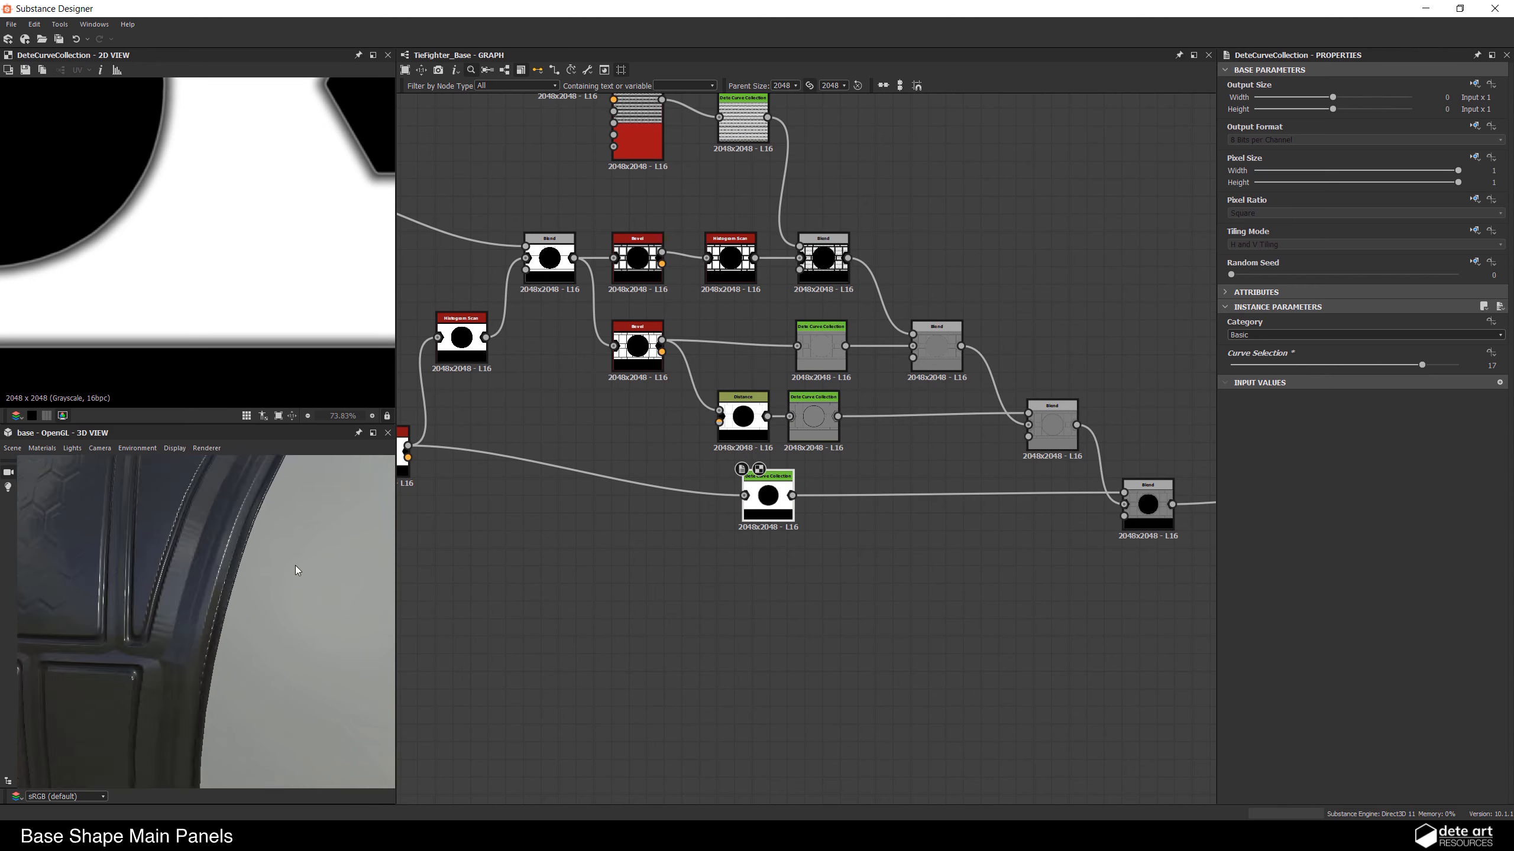
scroll(285, 573, down, 5)
scroll(921, 501, down, 4)
Step: Connect the last Blend directly to the Blend before the outputs, bypassing the red node between them, and check the 3D model
middle_drag(922, 501, 462, 482)
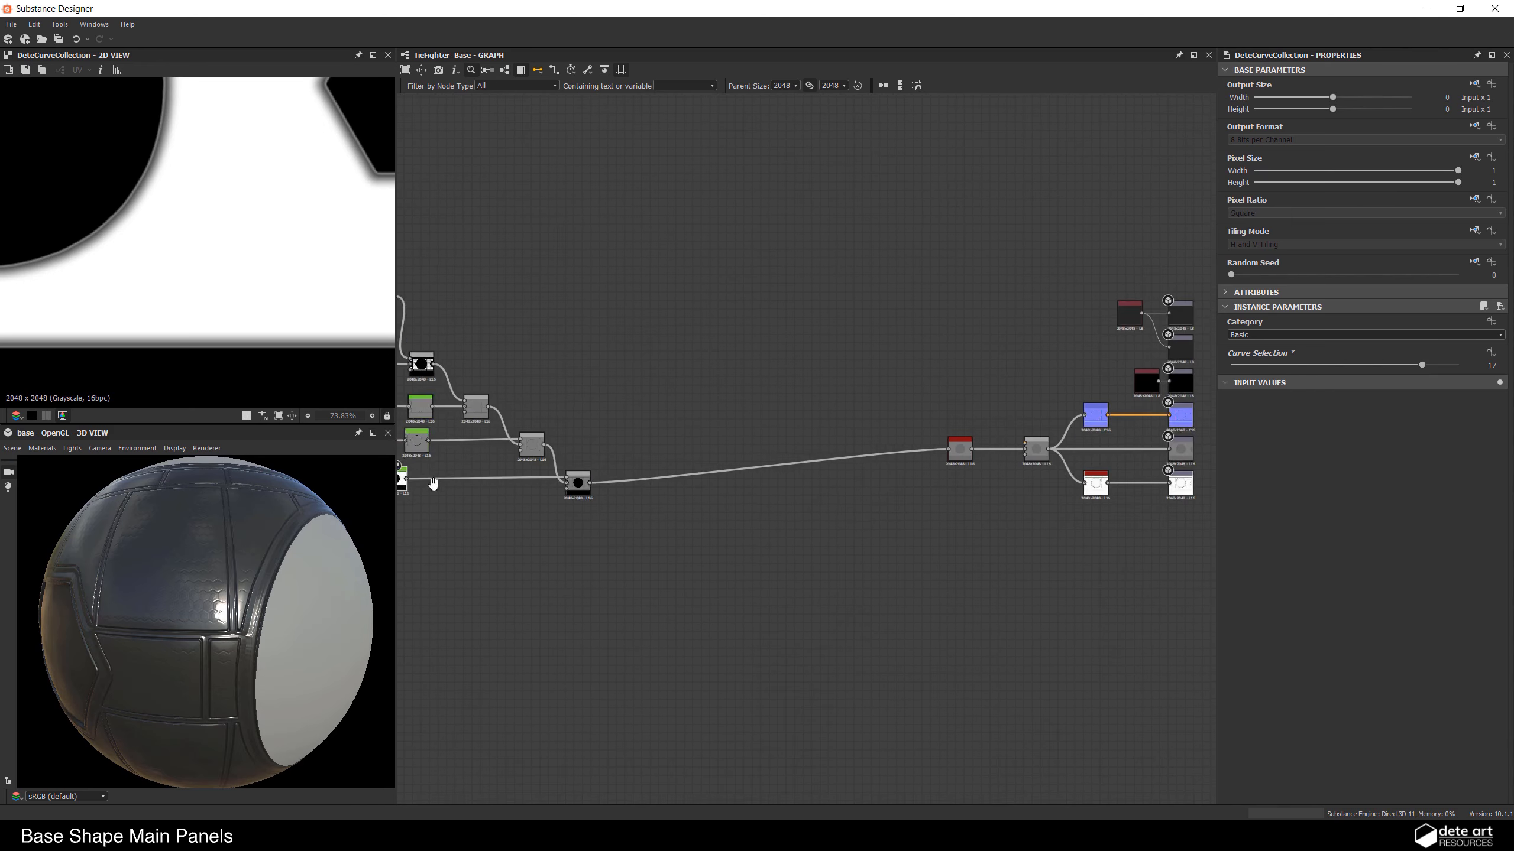
scroll(688, 474, down, 2)
scroll(853, 471, up, 4)
drag(851, 383, 925, 480)
middle_drag(684, 508, 893, 480)
drag(238, 596, 625, 538)
drag(179, 626, 78, 619)
scroll(283, 628, up, 5)
scroll(199, 614, down, 5)
scroll(149, 609, up, 3)
scroll(187, 601, up, 3)
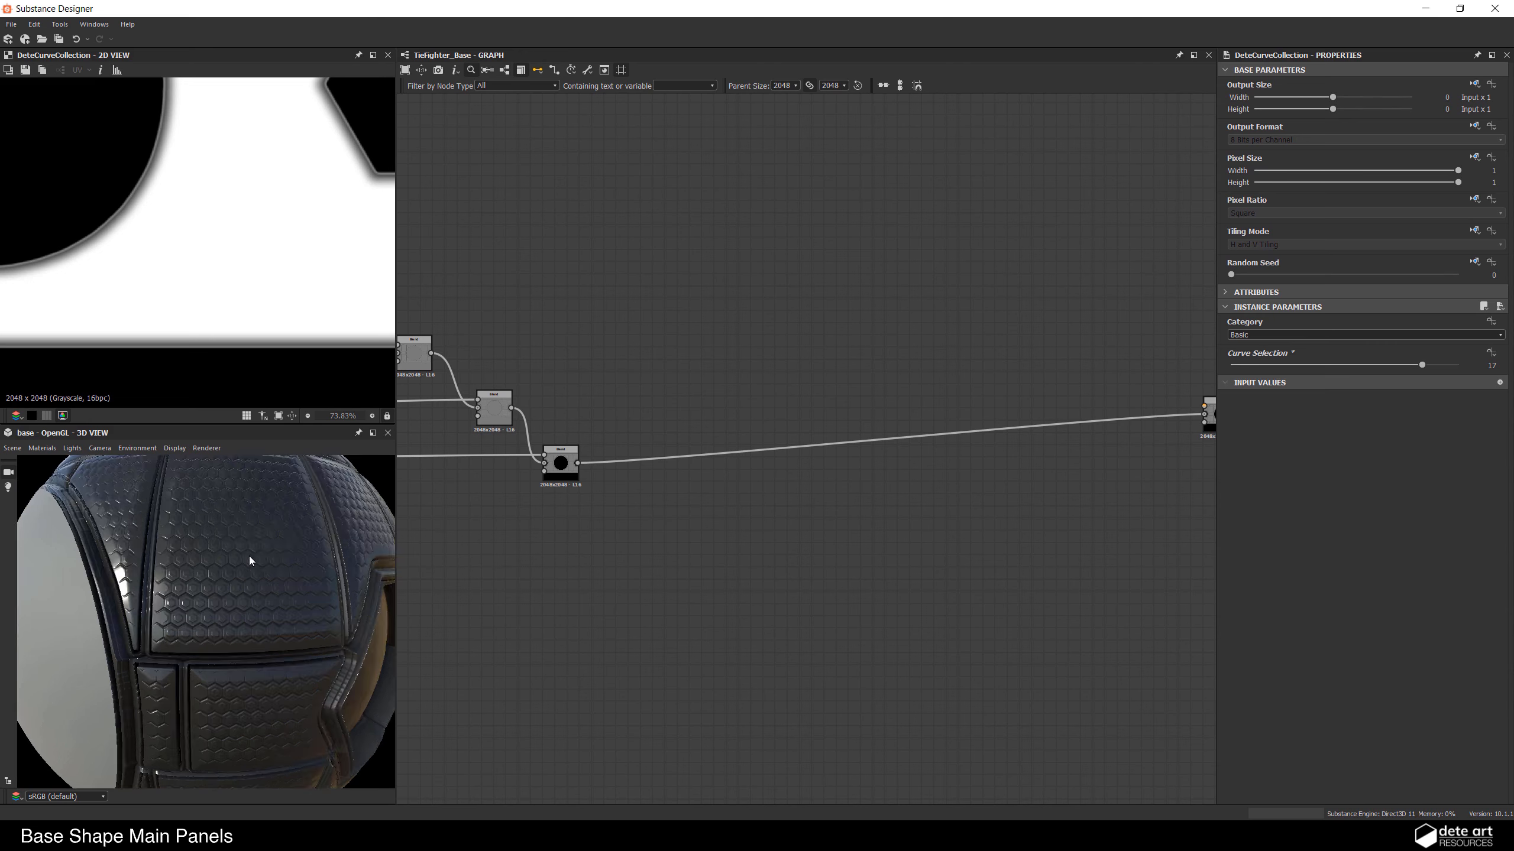
drag(251, 562, 185, 596)
Step: Set Curve Selection to 5 on the curve node below Distance and check the opening's rim on the 3D model
middle_drag(618, 530, 1044, 560)
scroll(844, 535, up, 3)
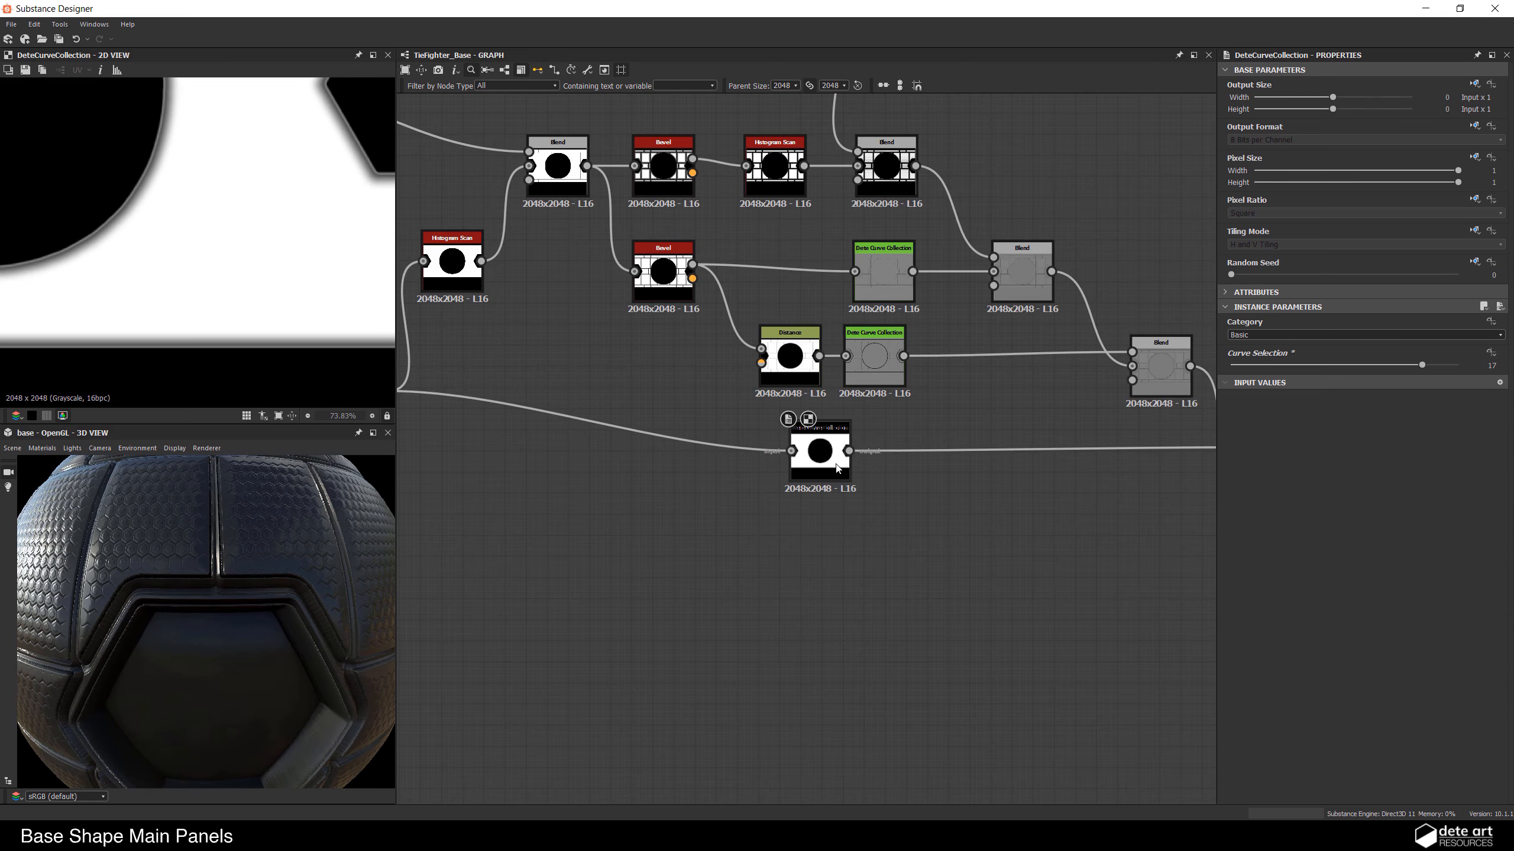
drag(1325, 371, 1276, 382)
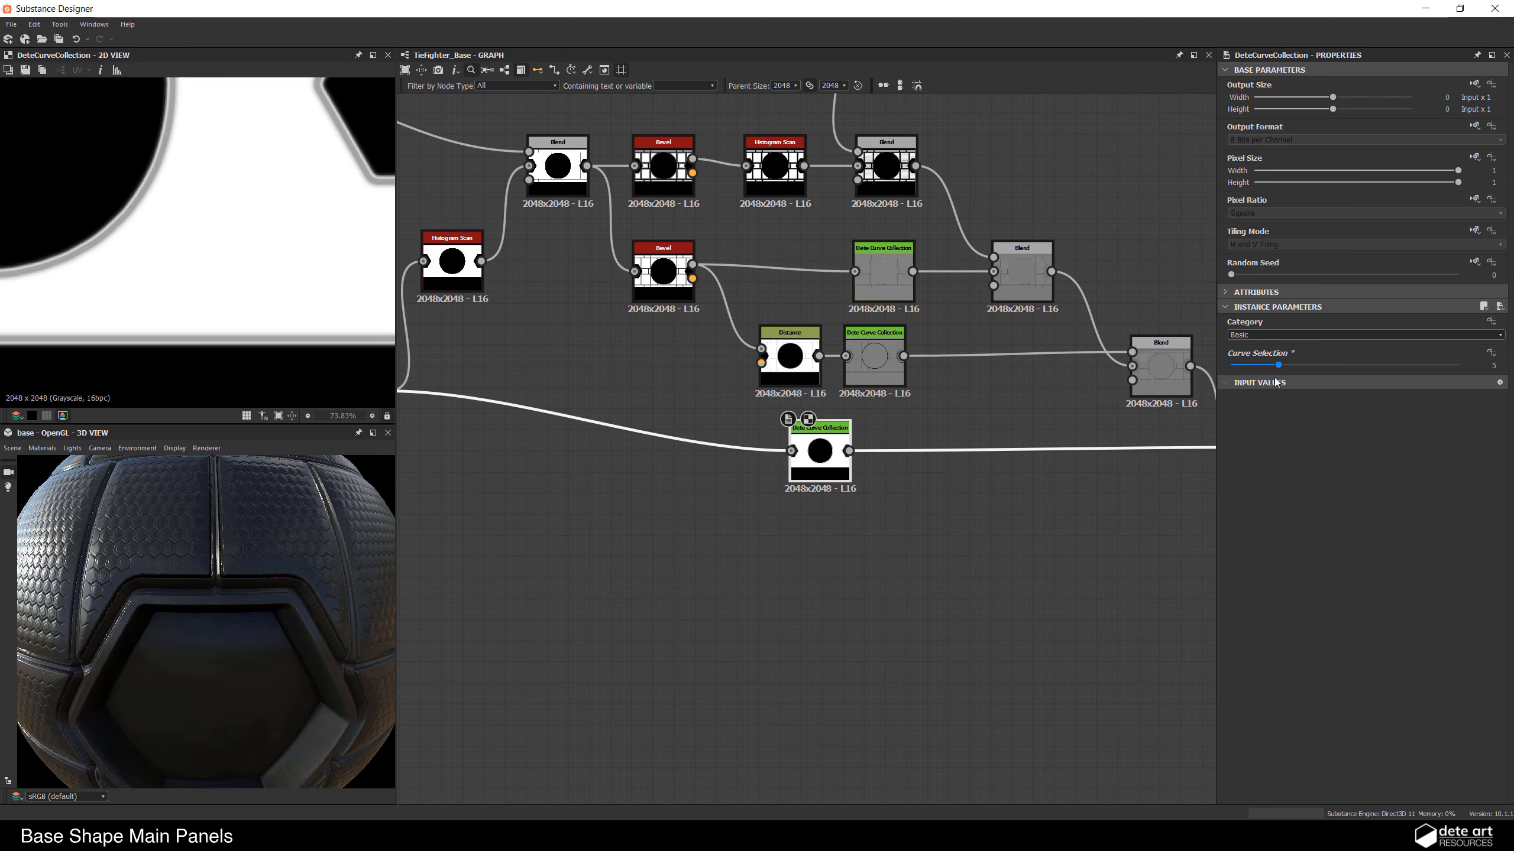
scroll(153, 606, down, 3)
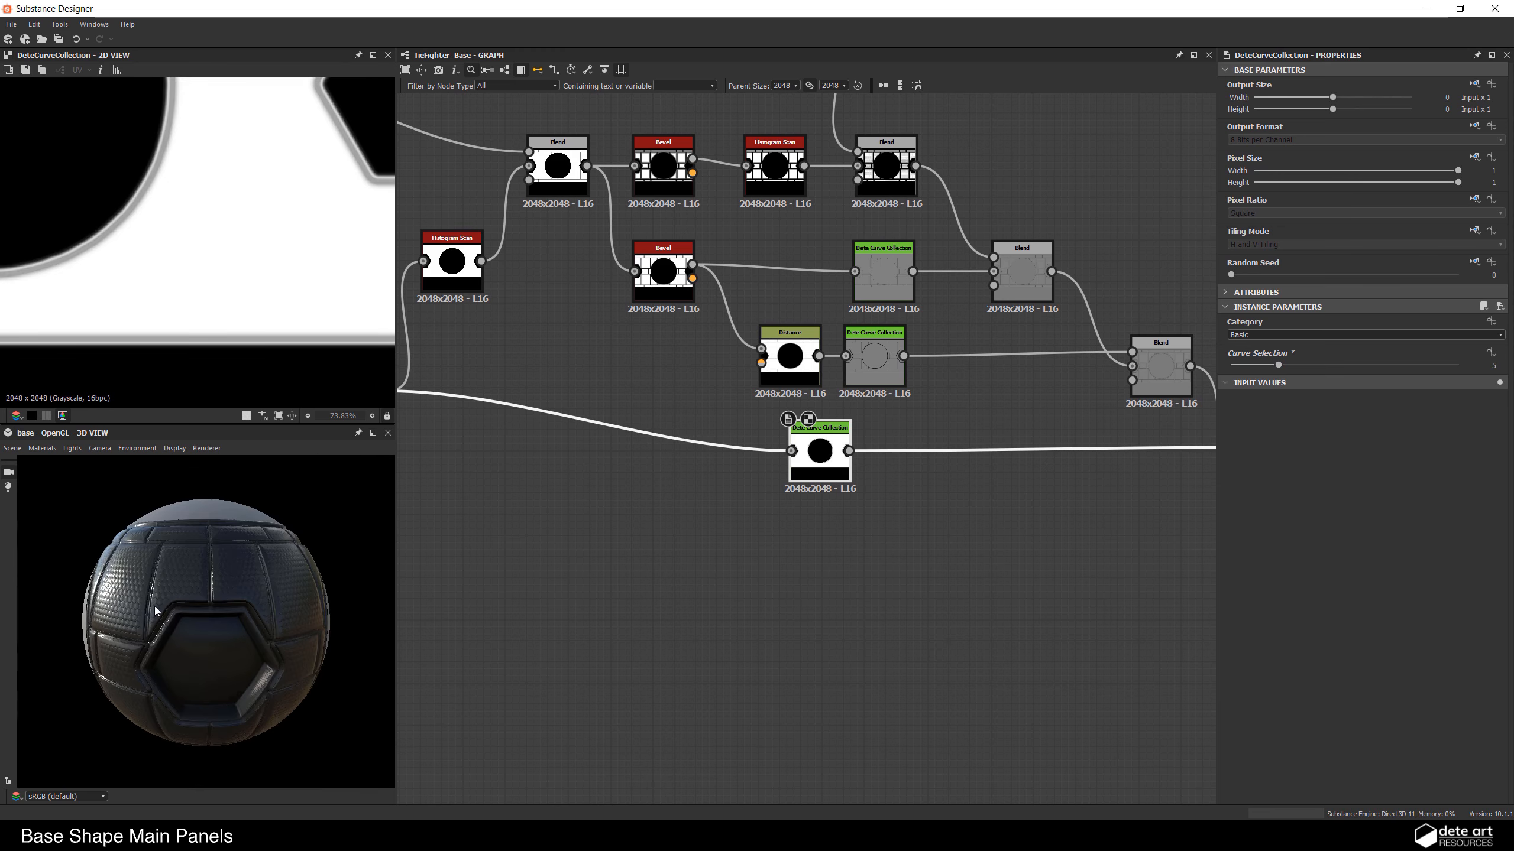
drag(154, 606, 212, 562)
scroll(277, 607, up, 3)
scroll(191, 587, down, 3)
scroll(967, 481, down, 3)
middle_drag(1070, 403, 561, 513)
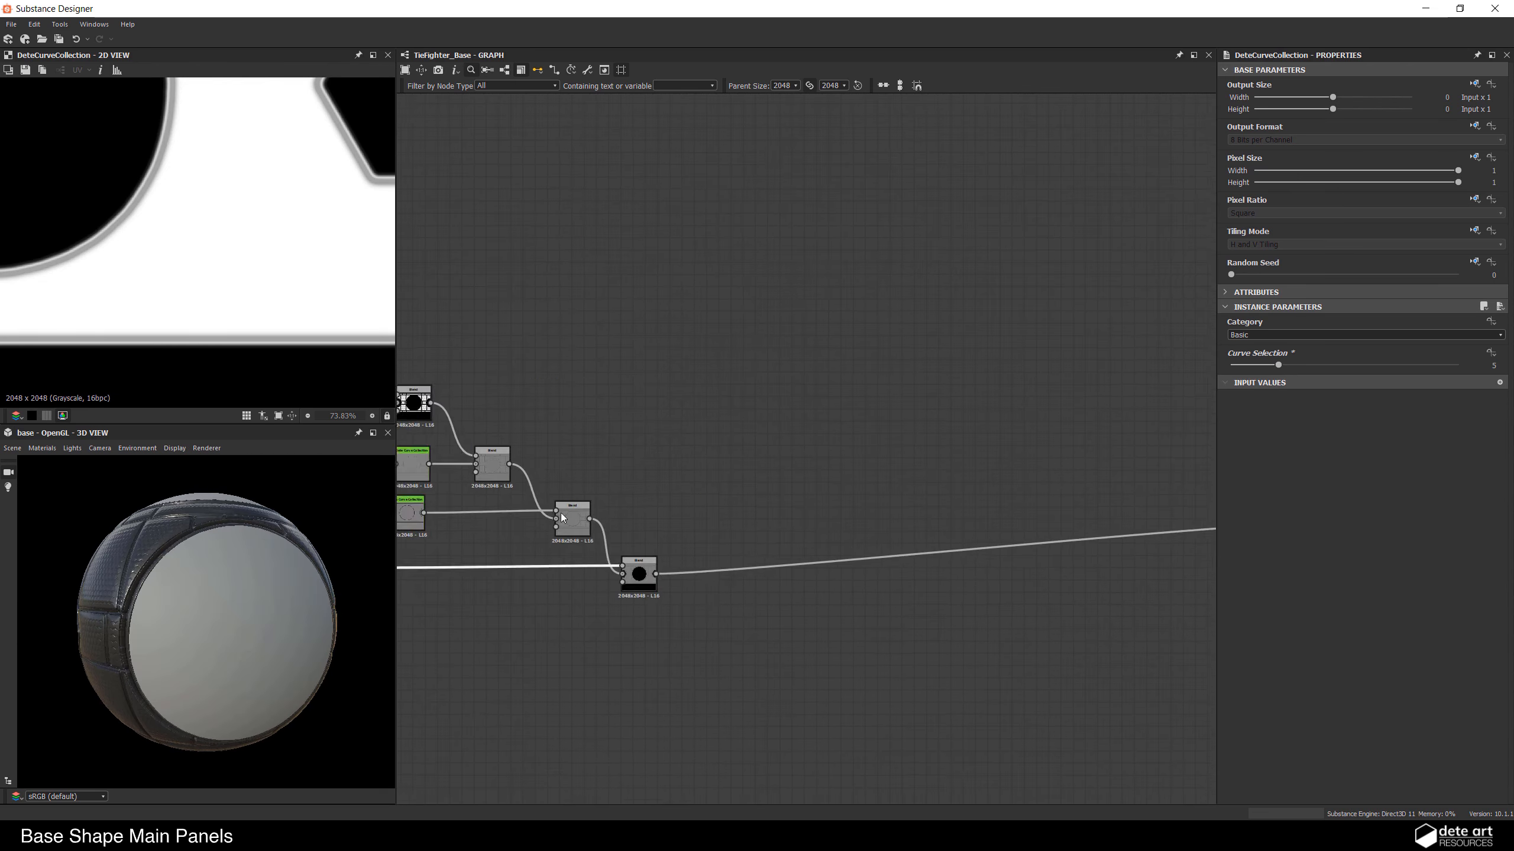
Step: Duplicate the base colour's Uniform Color node, set the copy's grayscale value to 112, feed it into the Roughness output, and check the model
scroll(862, 428, up, 2)
middle_drag(863, 428, 95, 513)
scroll(848, 417, down, 2)
scroll(811, 406, up, 2)
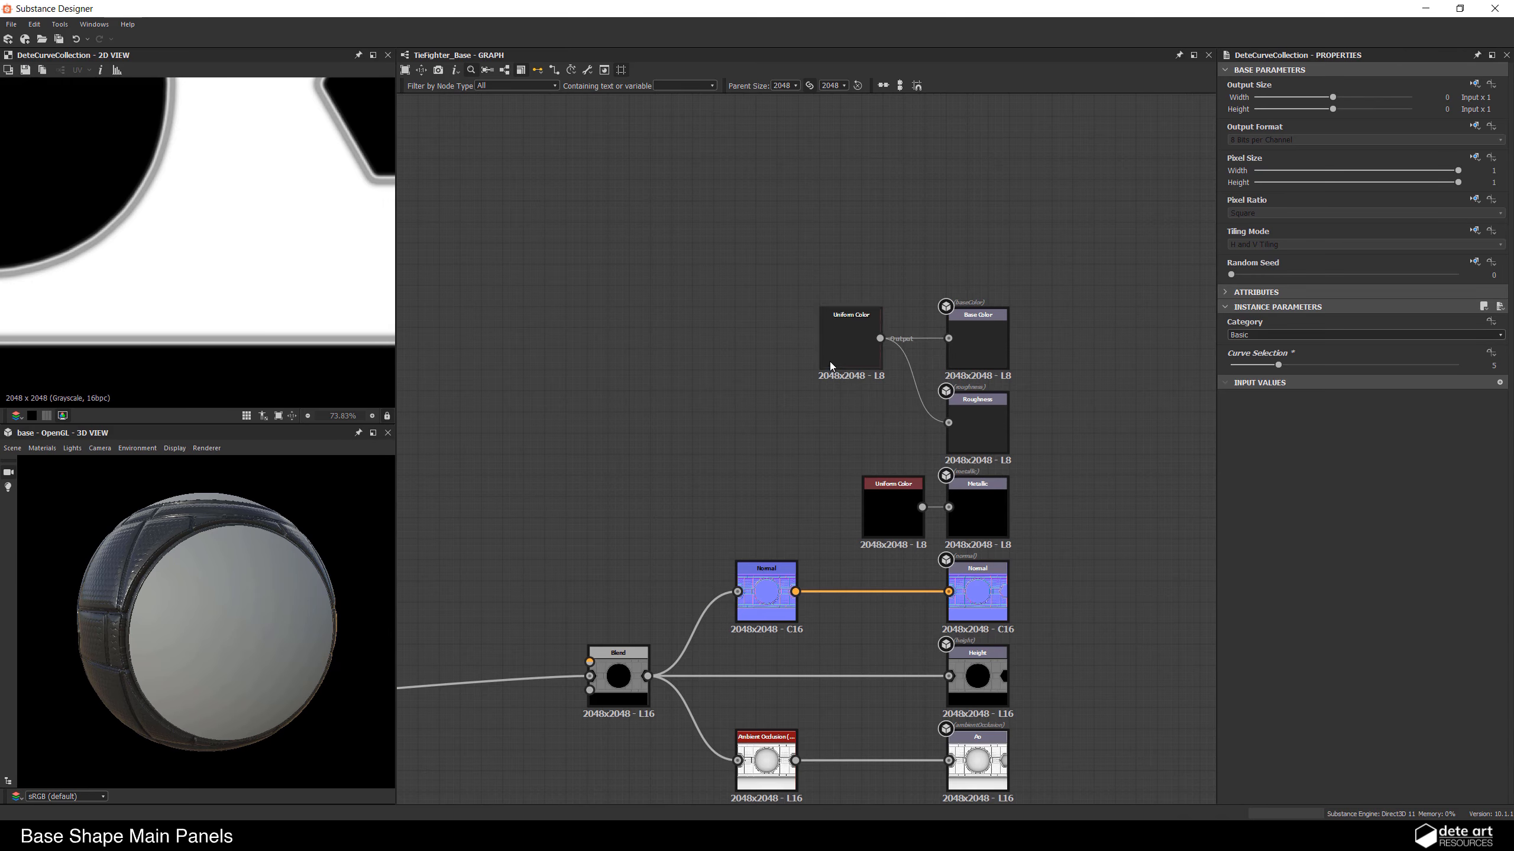
click(831, 362)
key(ctrl+d)
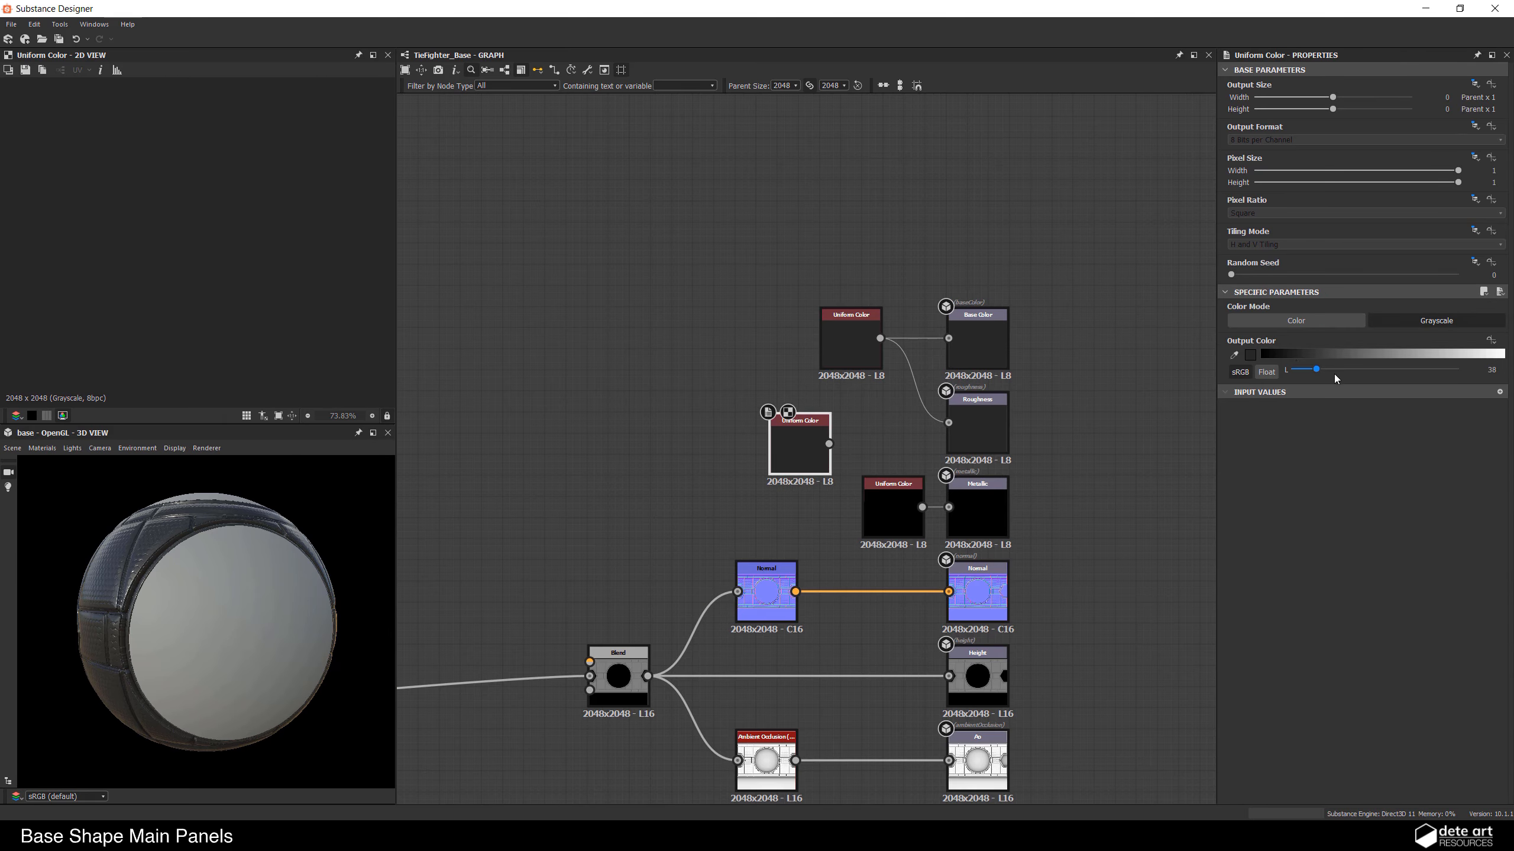
drag(1334, 374, 1364, 374)
drag(829, 443, 948, 422)
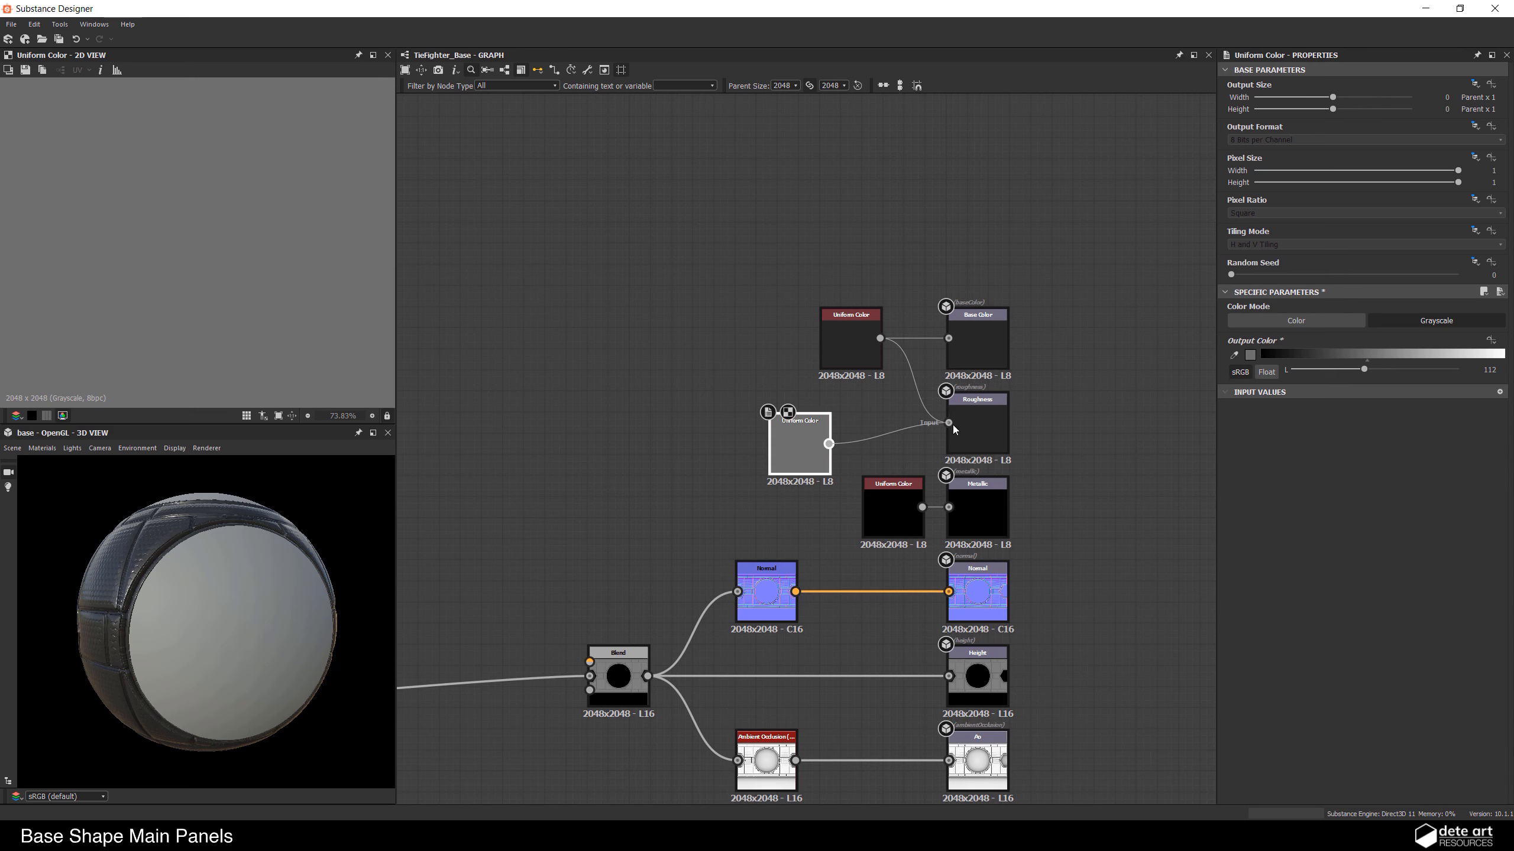
drag(299, 589, 213, 575)
scroll(291, 617, up, 3)
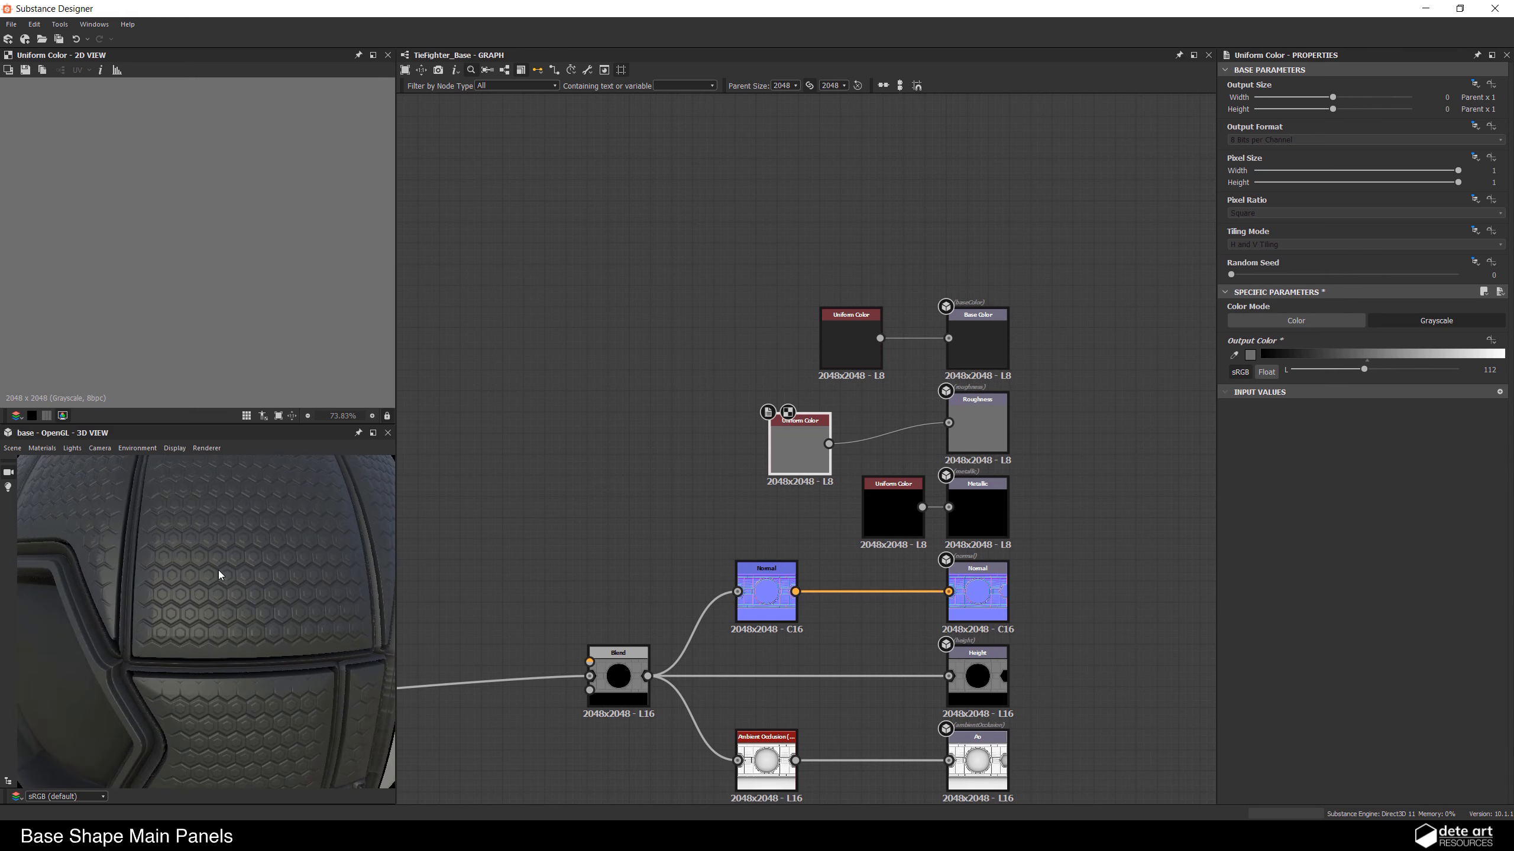
scroll(598, 575, down, 3)
middle_drag(598, 575, 750, 525)
scroll(852, 566, up, 3)
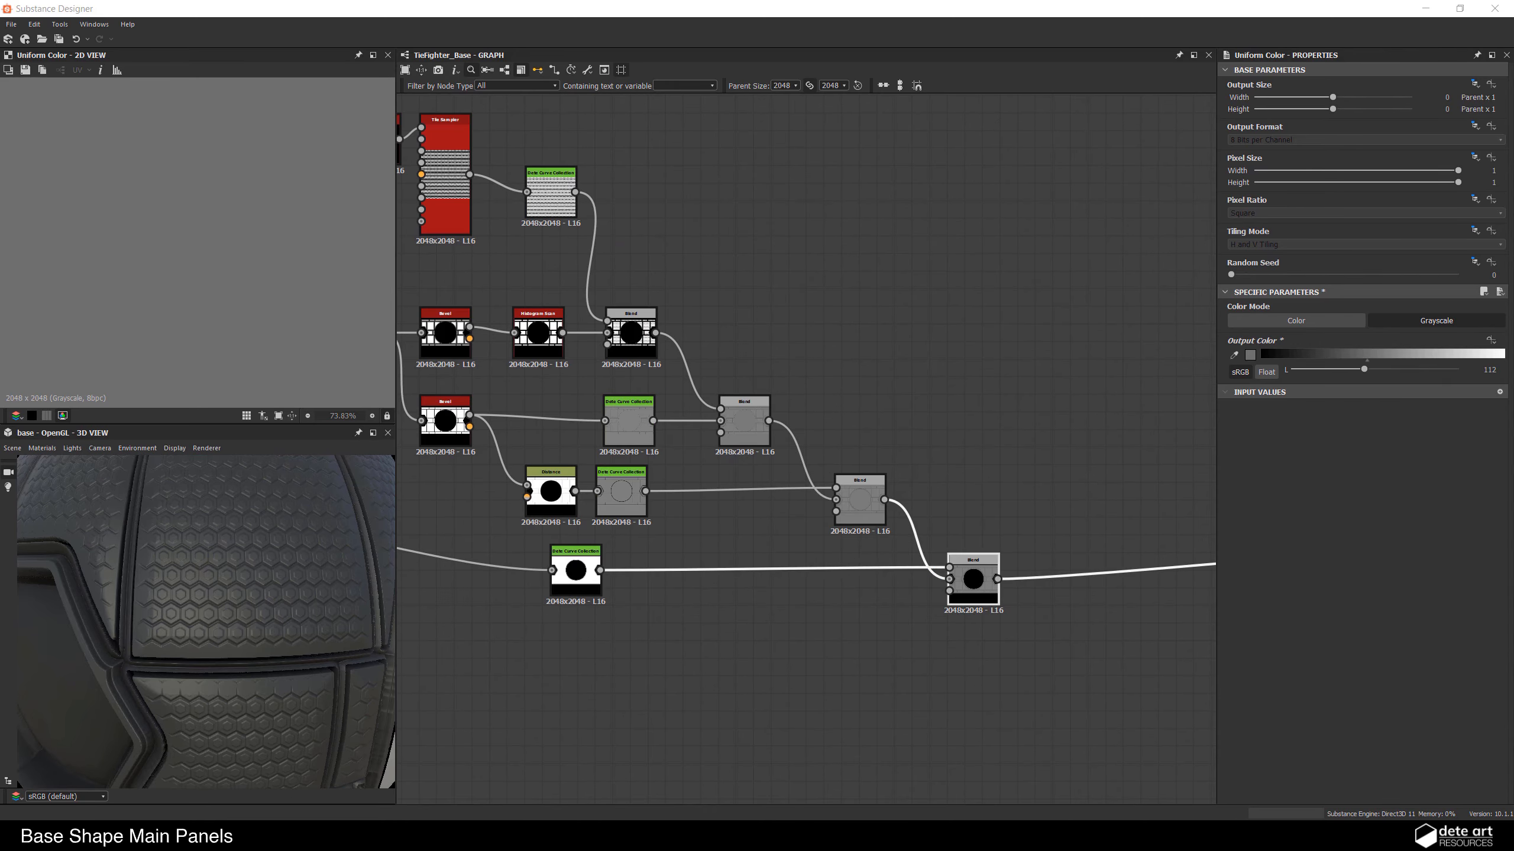
Step: Raise the height Scale of the base_mtrl material to 1.06 and check the displaced panels on the 3D model
scroll(266, 555, down, 5)
drag(266, 555, 235, 579)
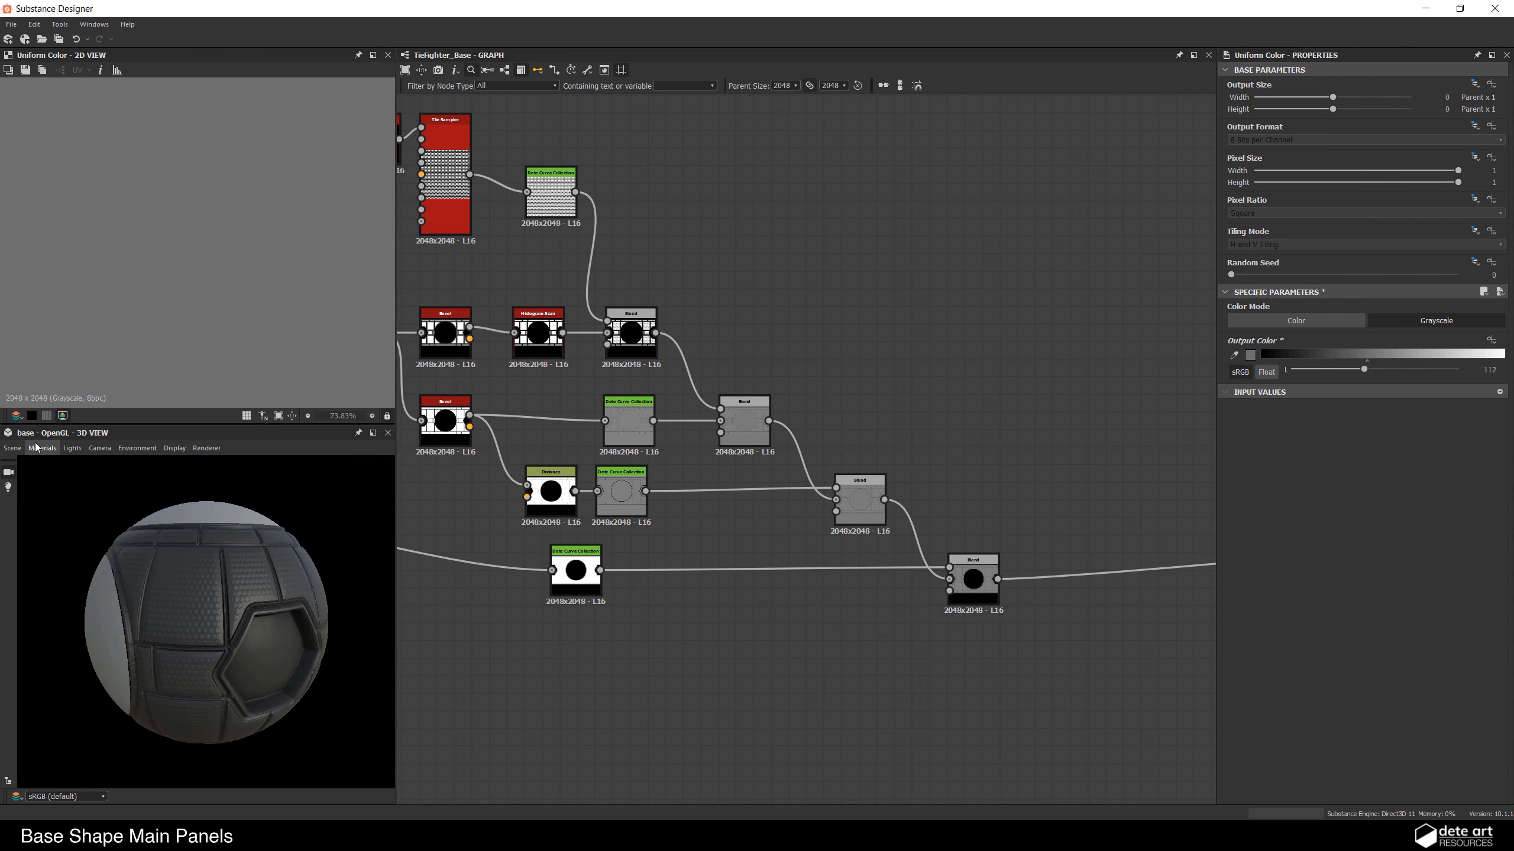
mouse_move(62, 468)
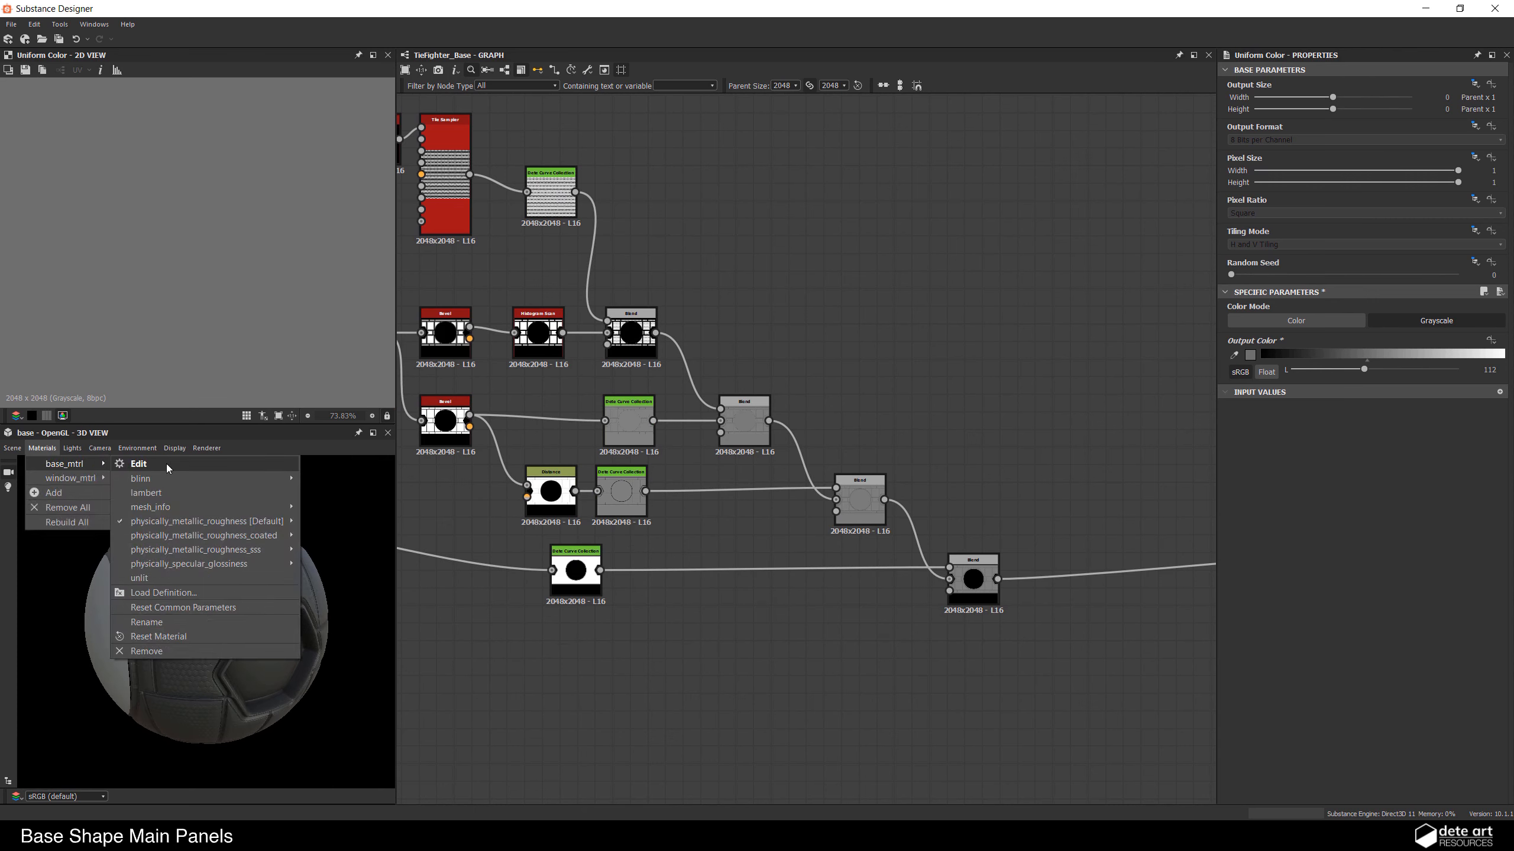
click(169, 465)
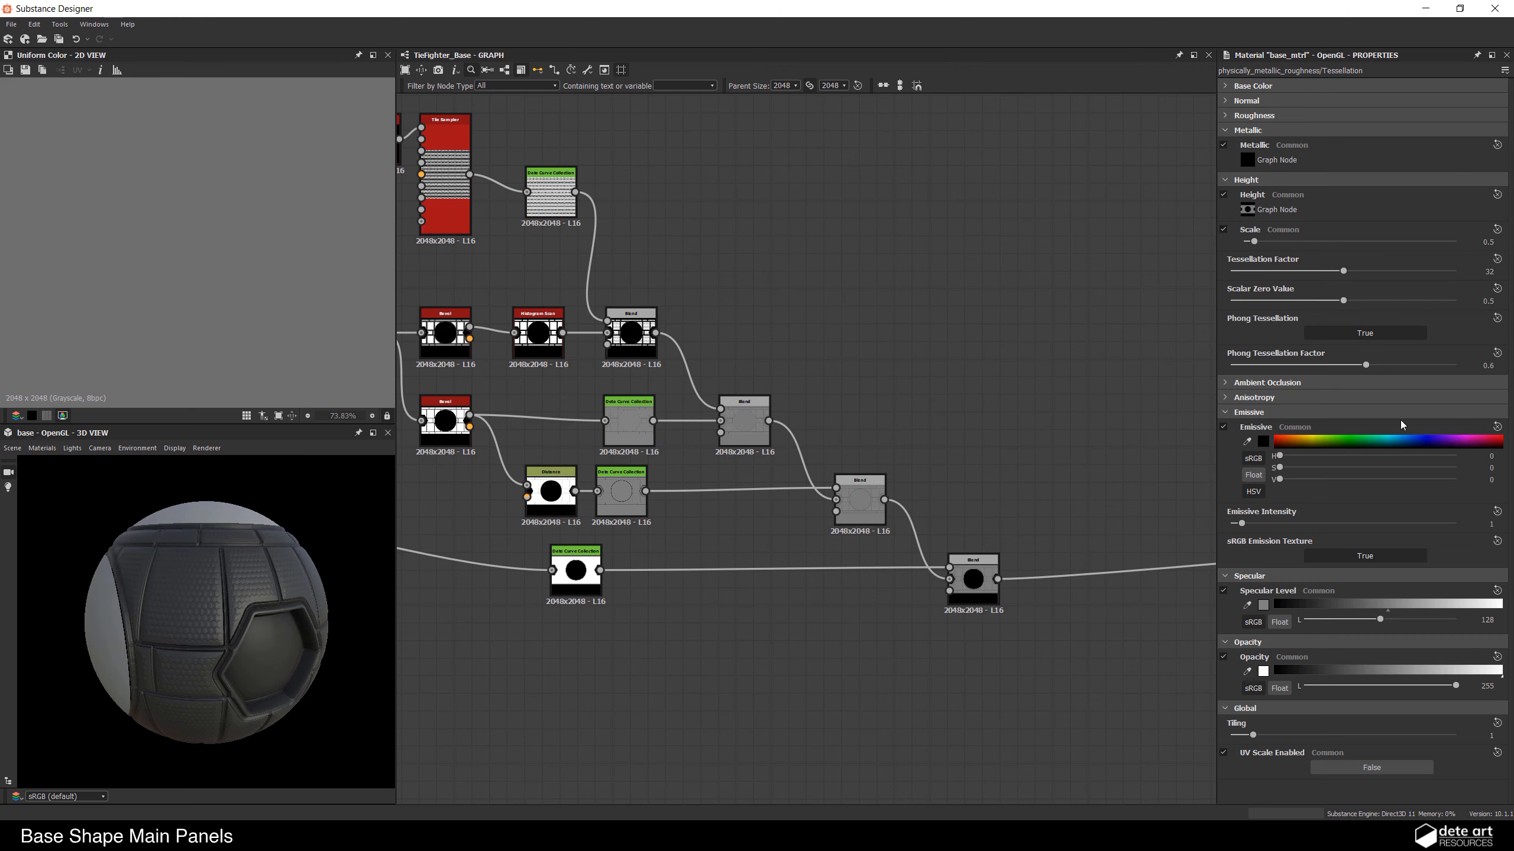
drag(1256, 243, 1265, 246)
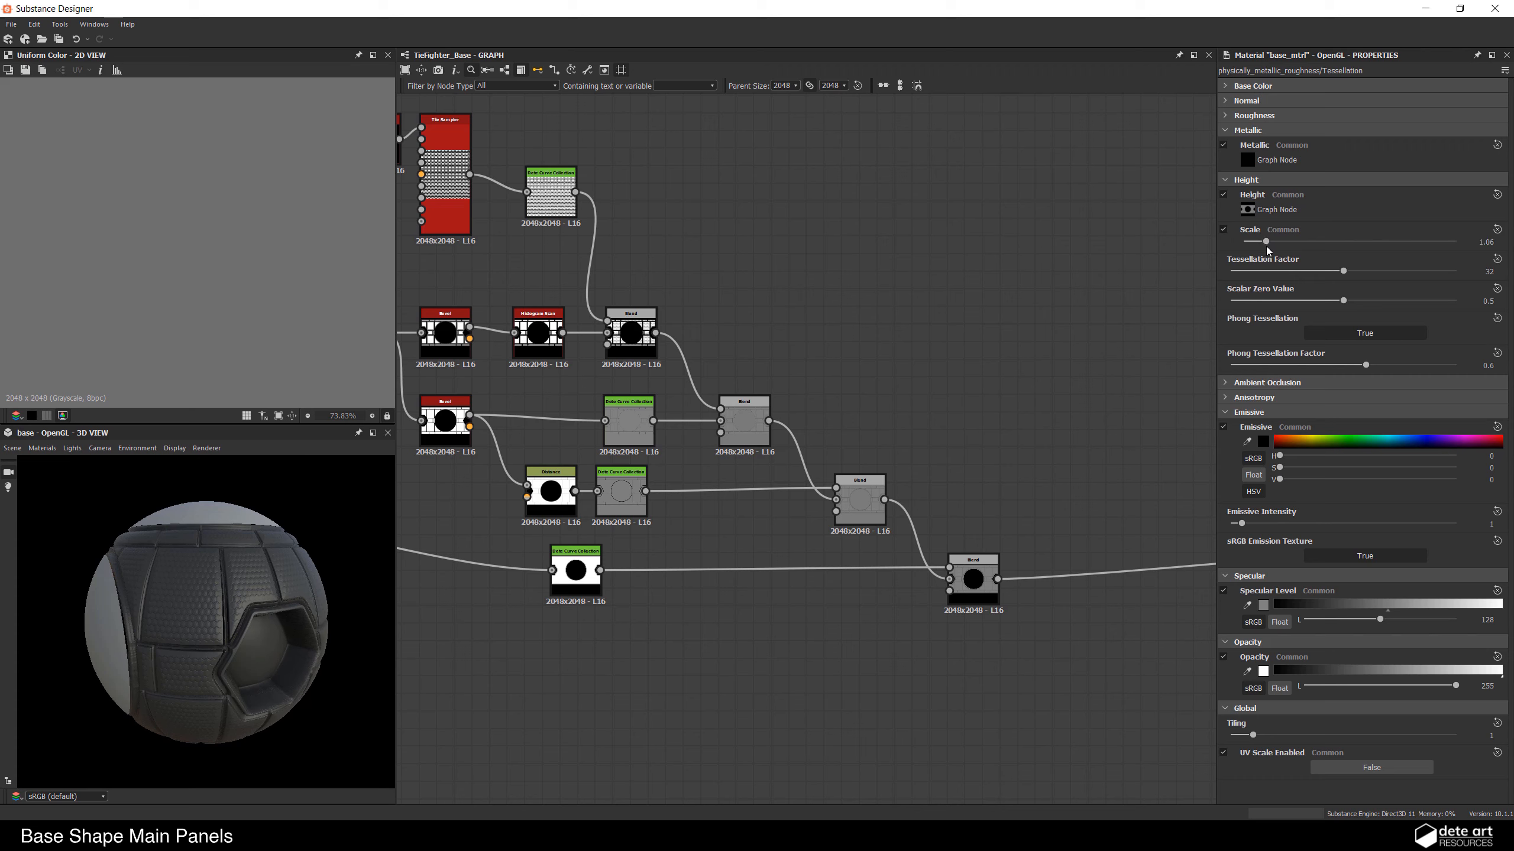
drag(106, 585, 365, 583)
scroll(251, 571, up, 2)
scroll(243, 600, up, 2)
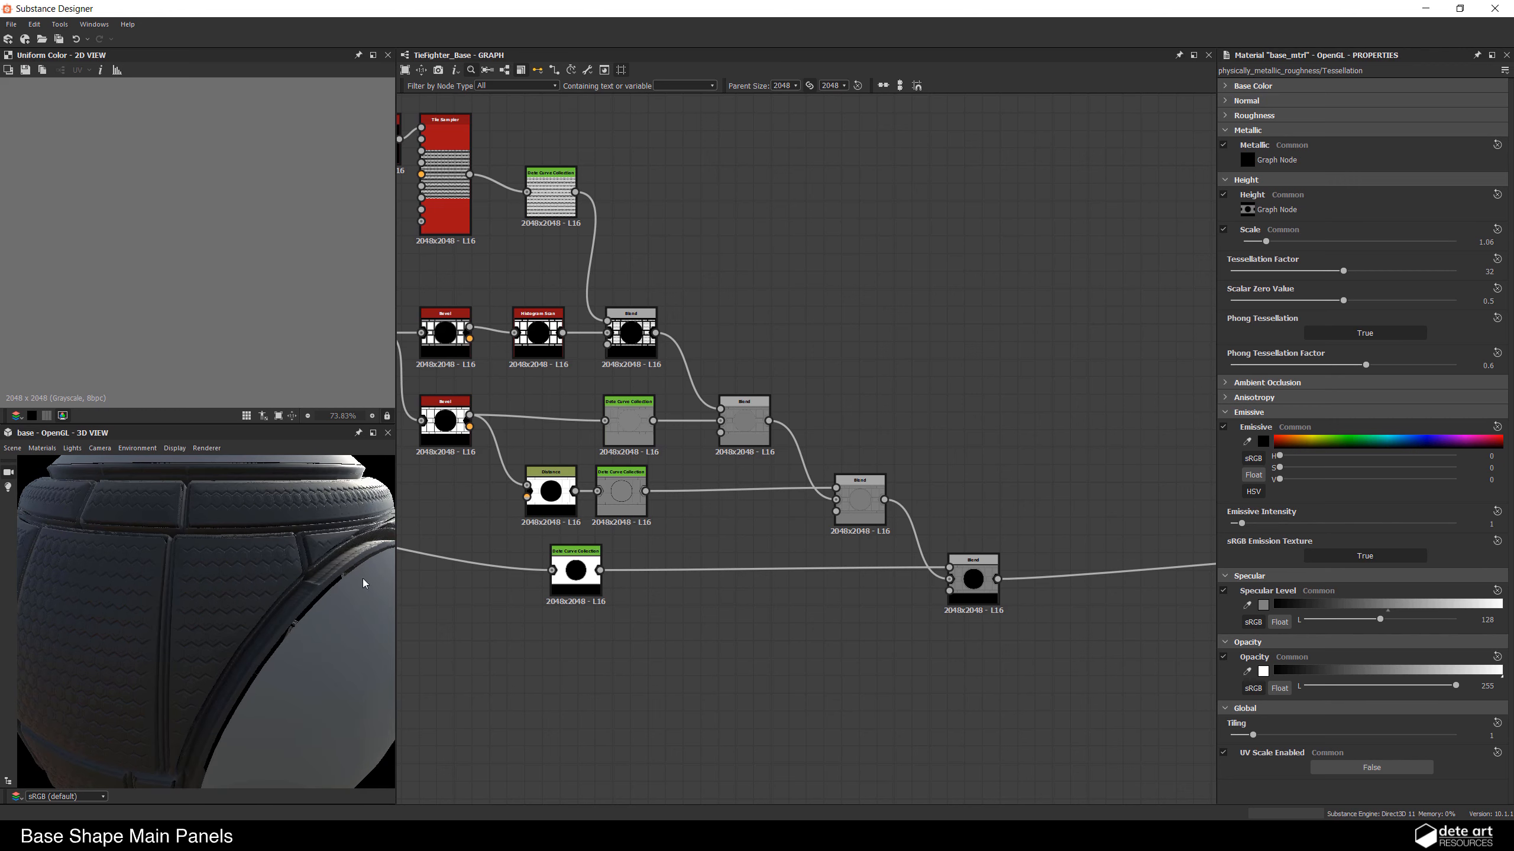
click(580, 581)
drag(958, 553, 950, 567)
drag(269, 613, 215, 575)
key(ctrl+z)
Step: Examine the hexagon detail, panel seams and hexagonal opening on the 3D model from several sides, both close up and at full view
scroll(283, 583, down, 3)
scroll(223, 565, up, 3)
scroll(164, 521, down, 3)
scroll(250, 565, up, 5)
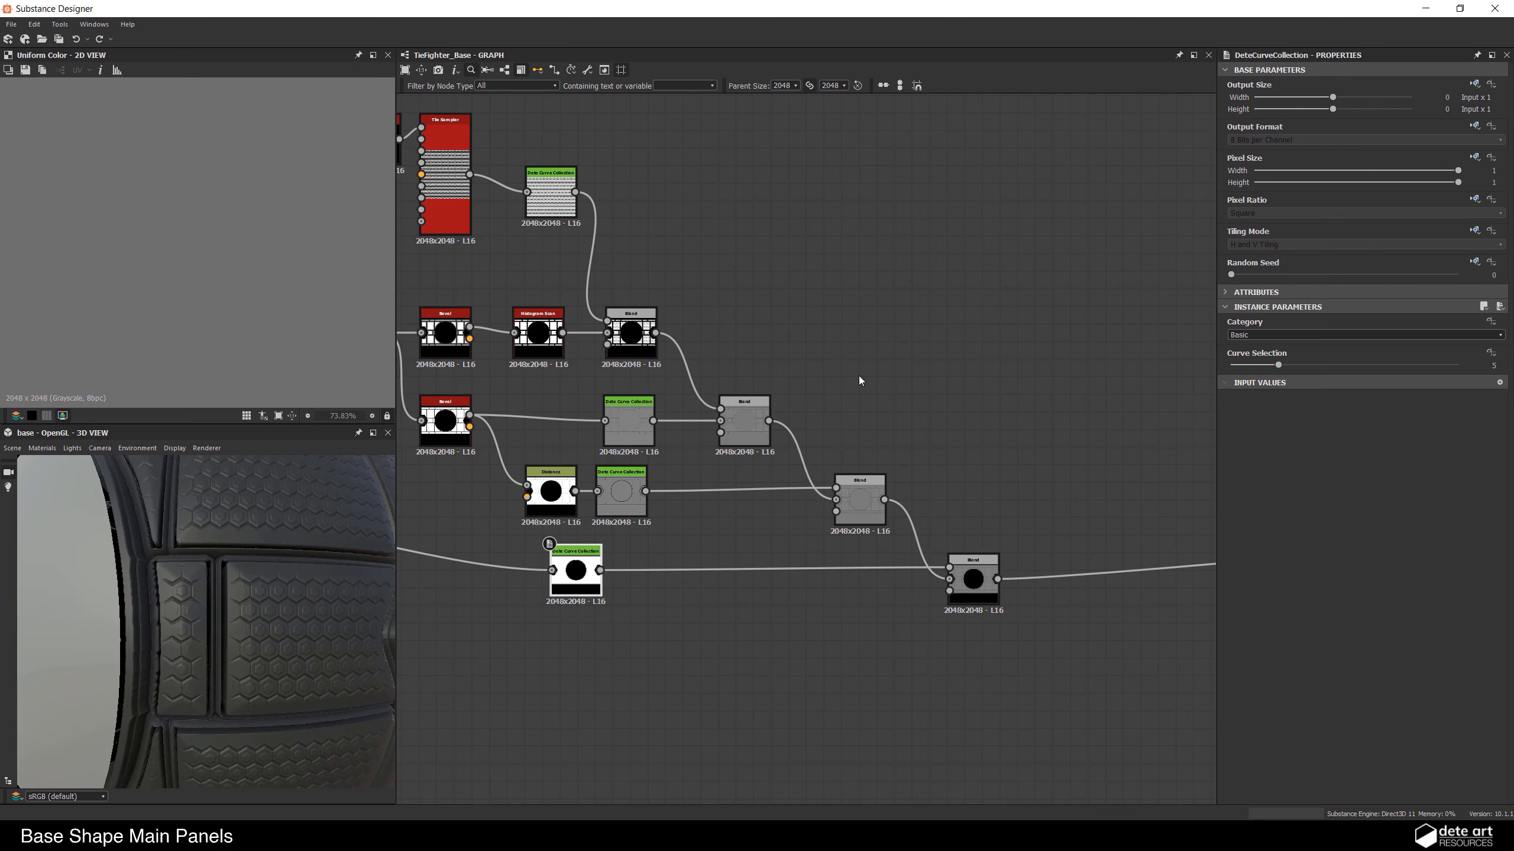
scroll(310, 549, down, 5)
scroll(267, 573, up, 5)
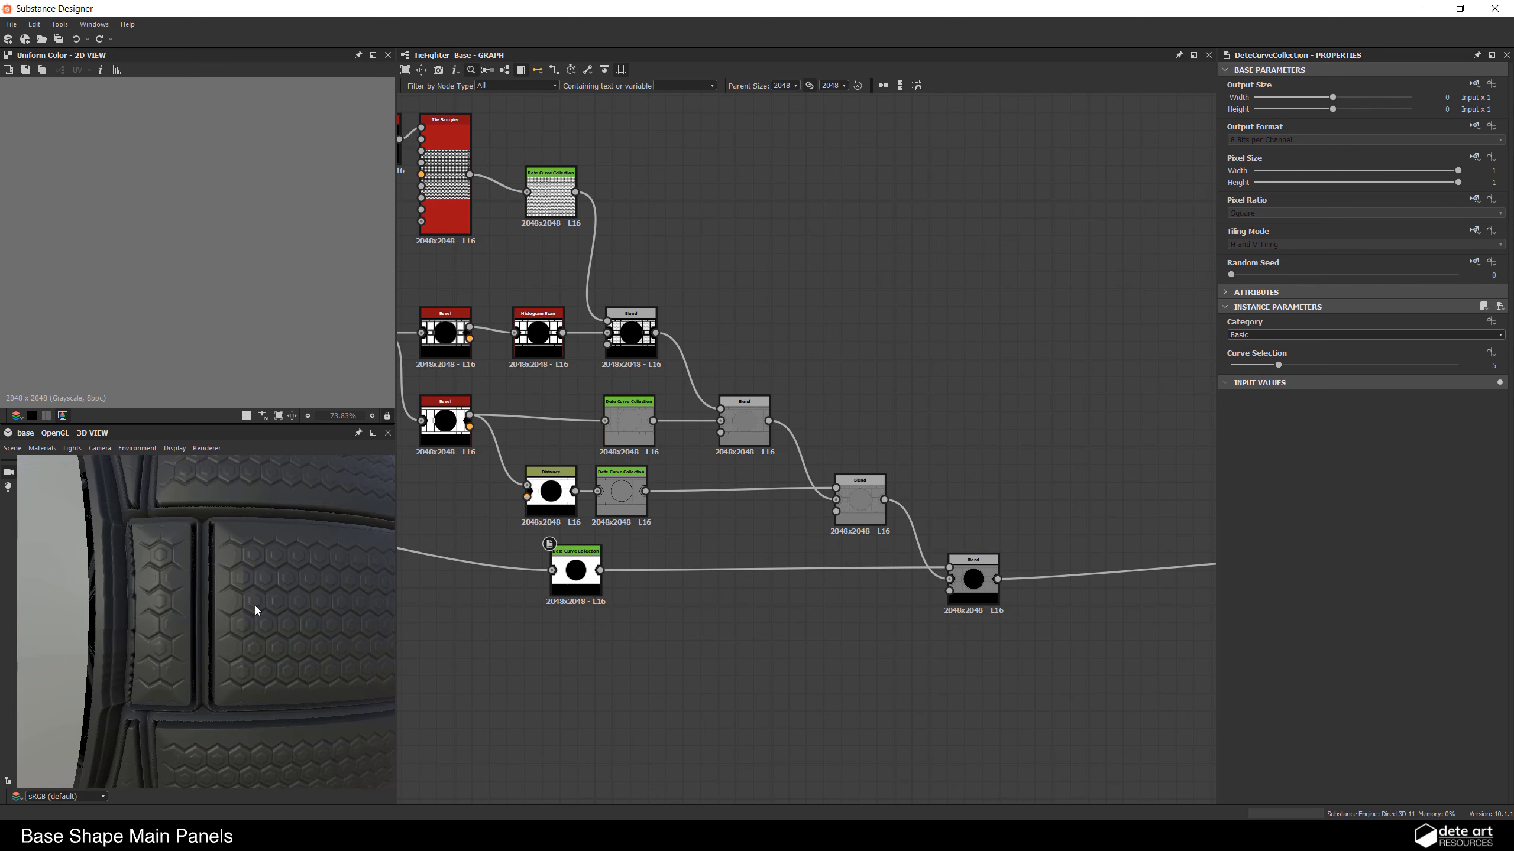
drag(179, 596, 308, 575)
scroll(230, 588, down, 5)
scroll(130, 613, up, 5)
scroll(203, 616, down, 5)
scroll(201, 614, up, 4)
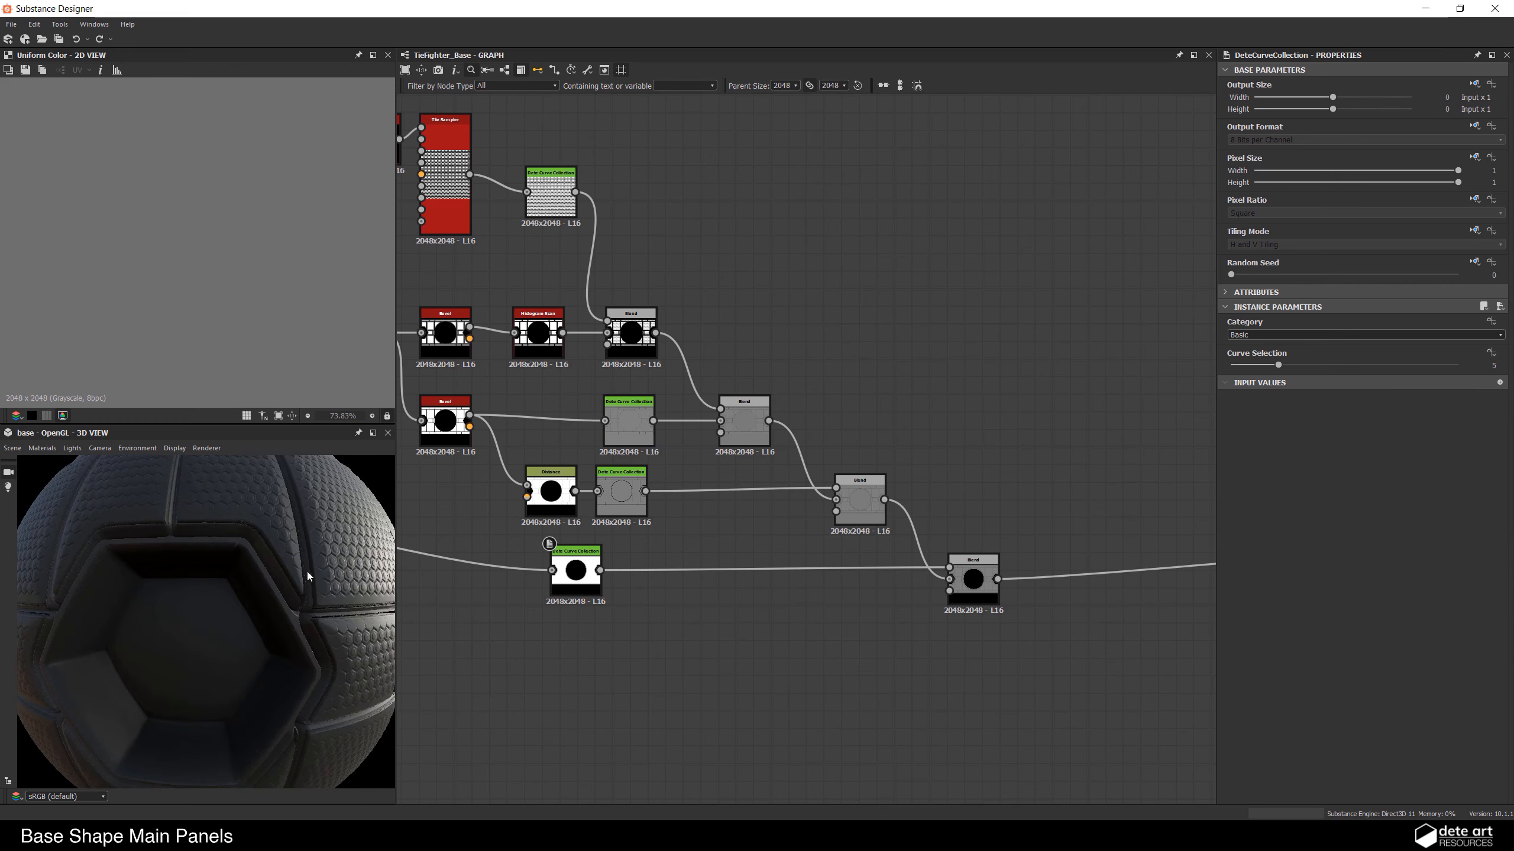
scroll(308, 575, down, 5)
drag(169, 584, 189, 590)
scroll(189, 590, up, 4)
drag(201, 644, 178, 573)
scroll(208, 650, down, 4)
scroll(222, 575, down, 3)
scroll(676, 564, down, 2)
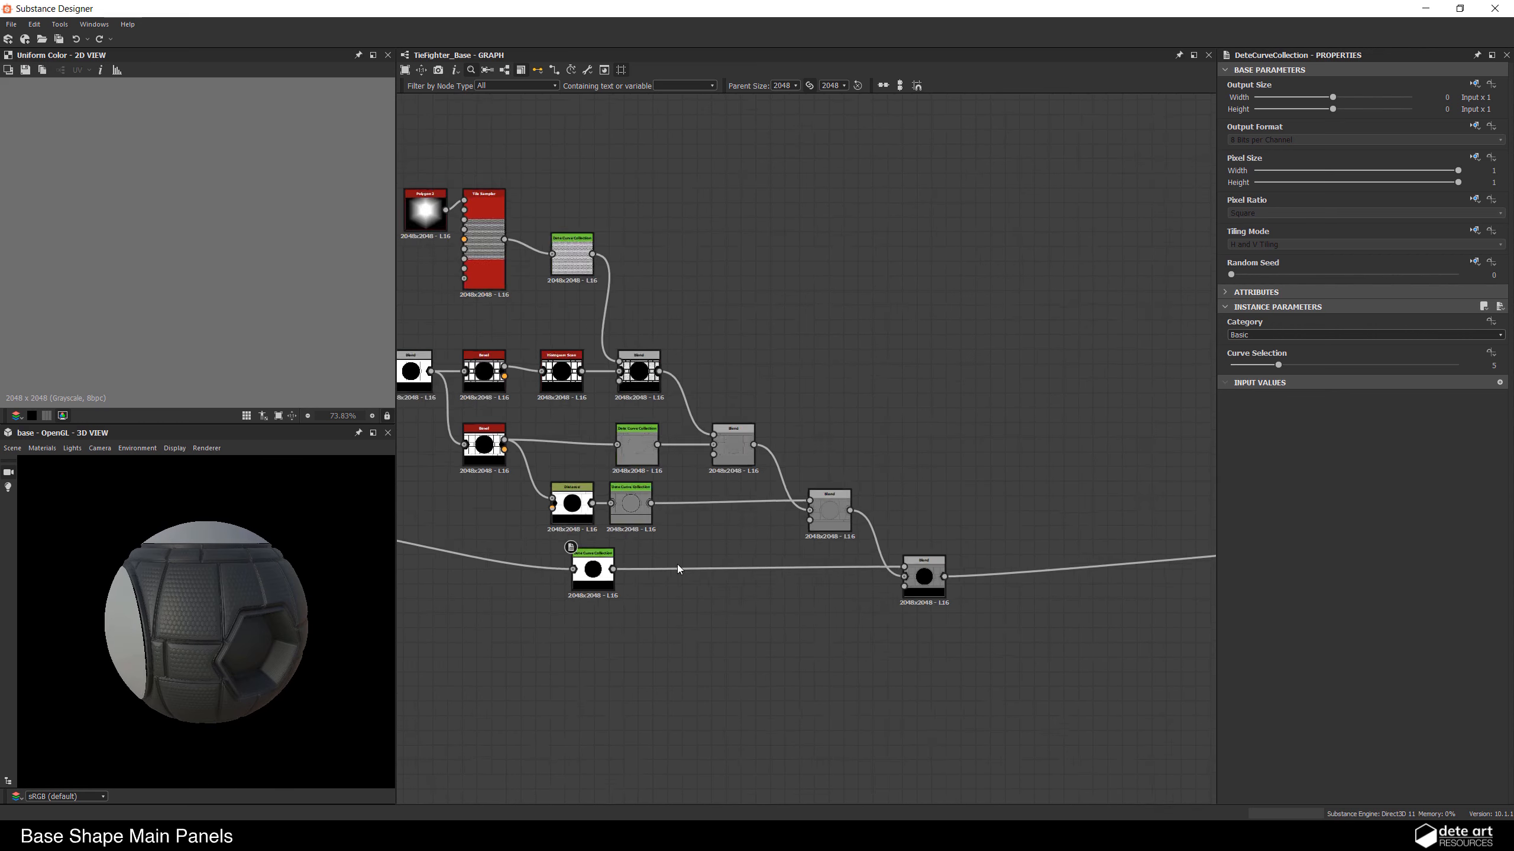
Step: Try Random Seed values 2 and 3 on the Tile Random node, settle on 5, and check the panel layout on the model
middle_drag(676, 565, 897, 536)
scroll(620, 561, down, 3)
scroll(866, 506, up, 3)
scroll(605, 336, up, 2)
click(644, 316)
scroll(249, 573, up, 2)
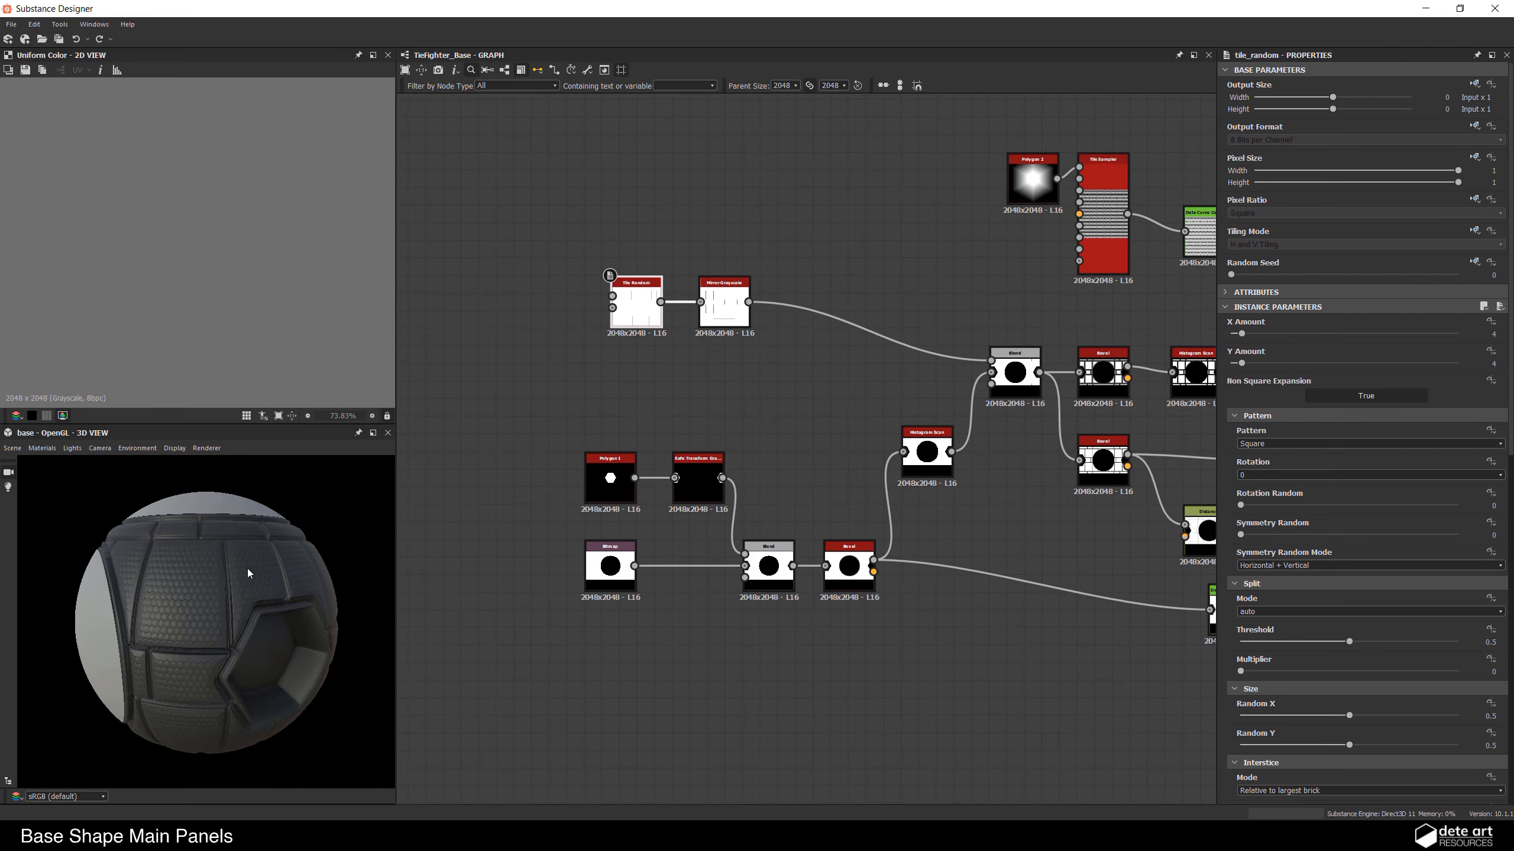
click(1276, 274)
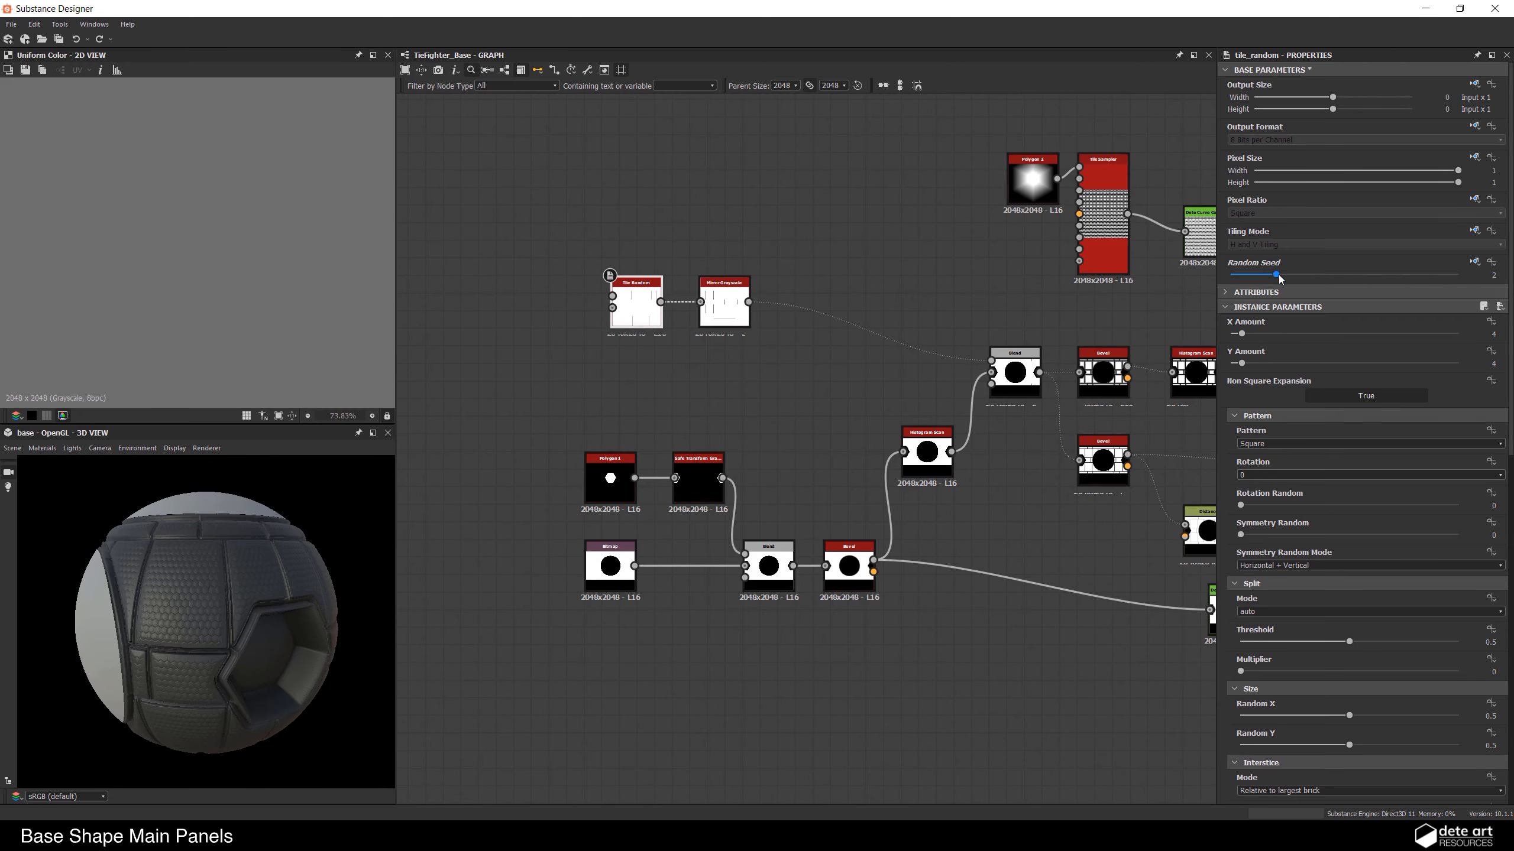
drag(155, 596, 240, 544)
scroll(244, 547, up, 2)
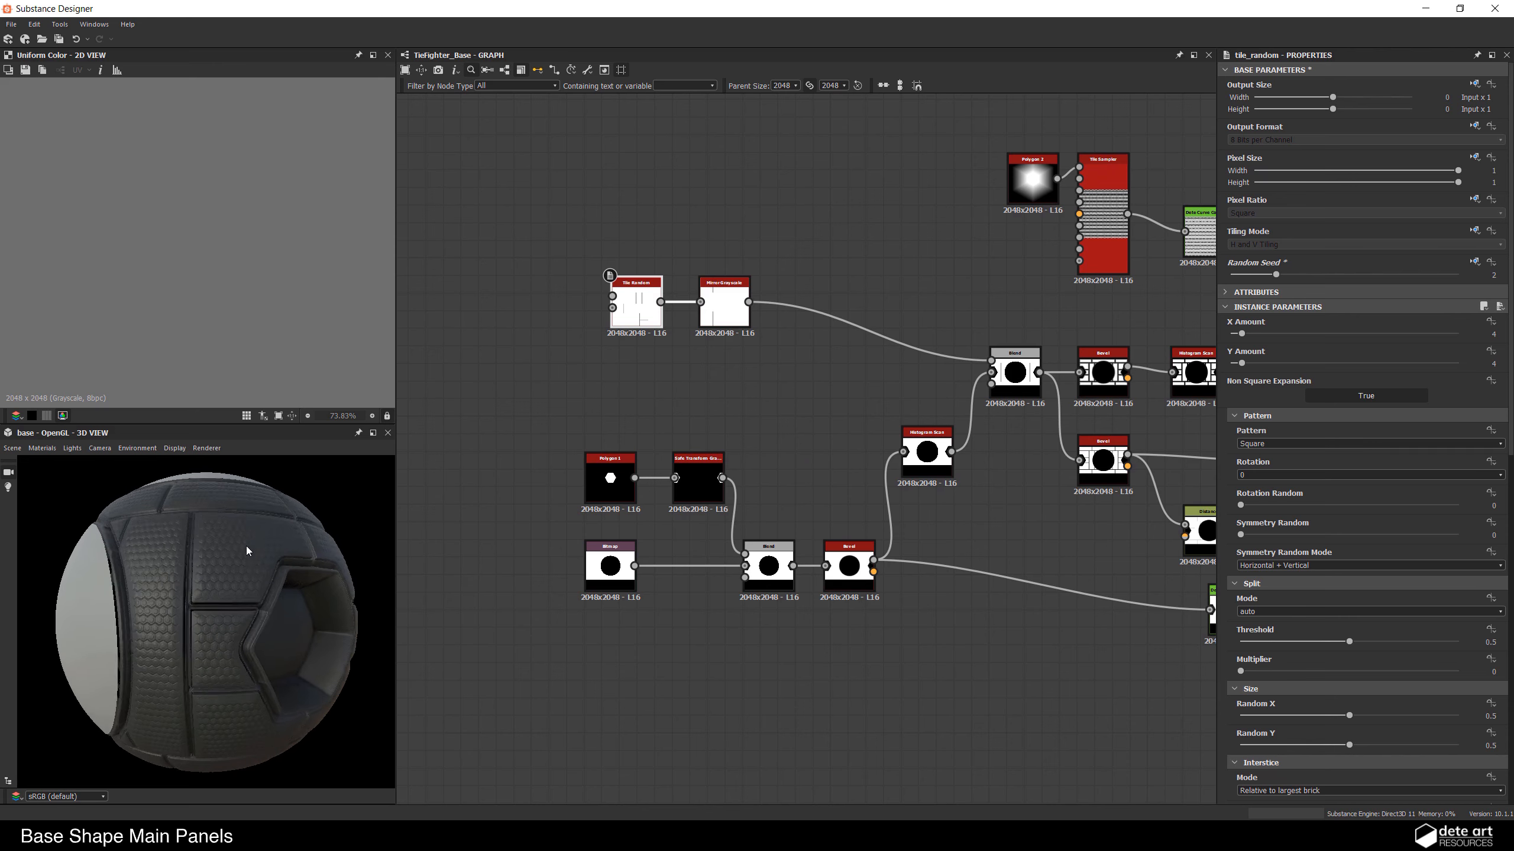
drag(1279, 278, 1299, 277)
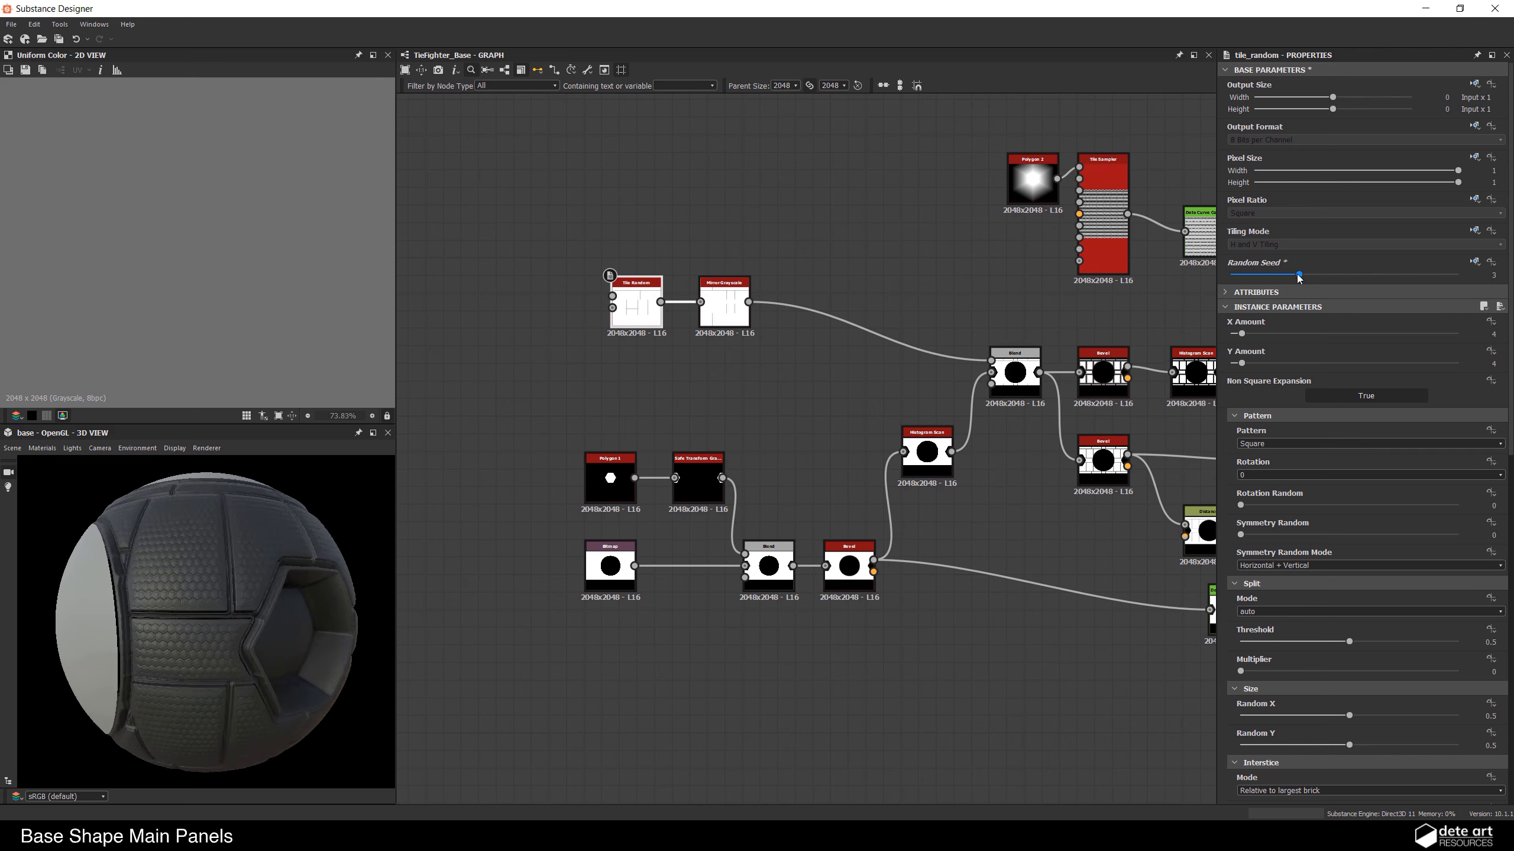
click(1343, 276)
drag(143, 581, 280, 578)
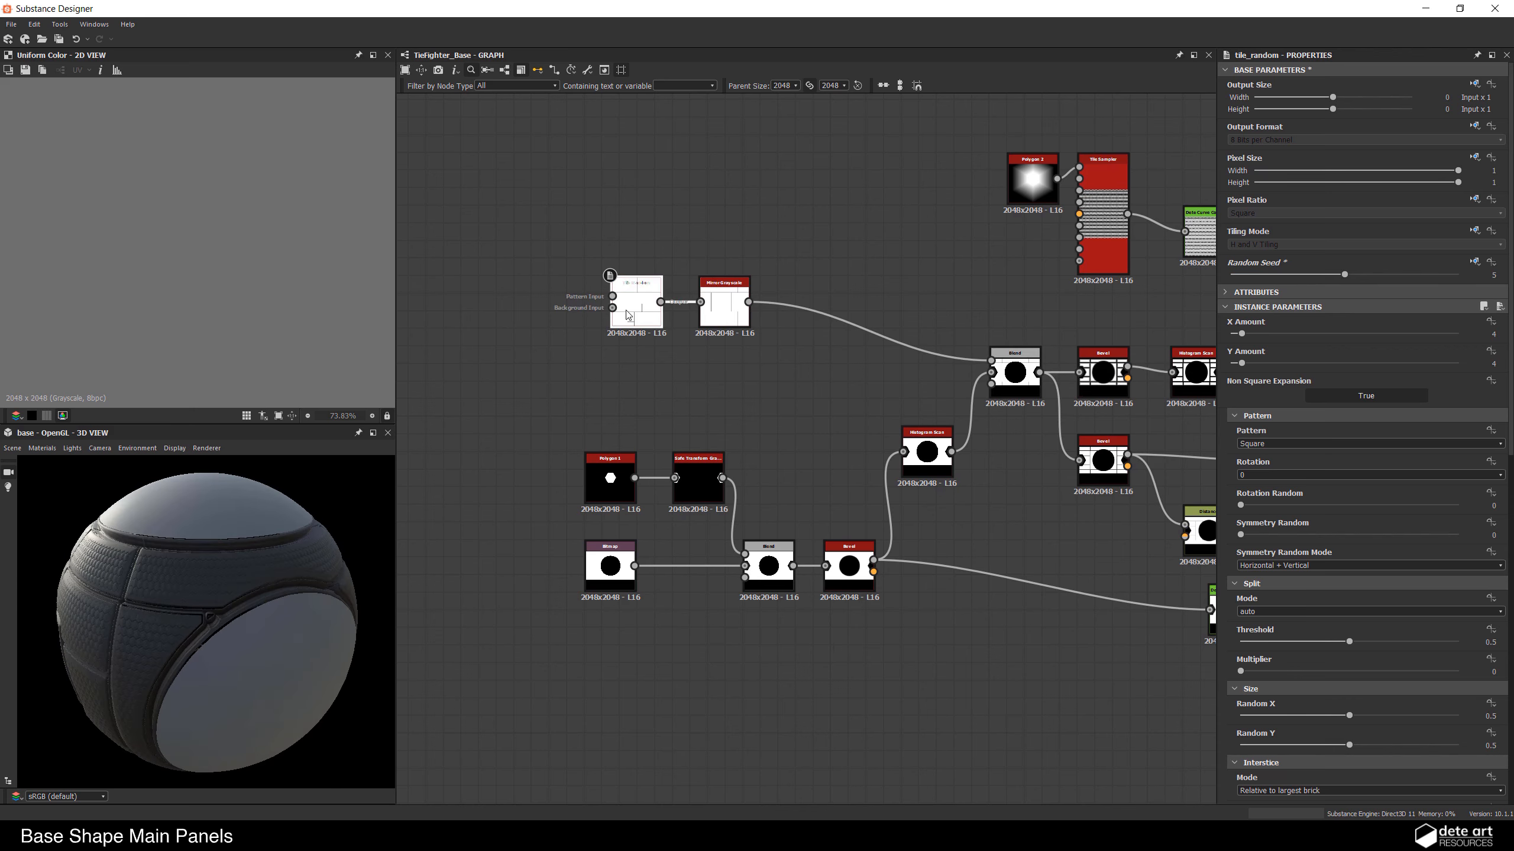
Step: Try a Y Amount of 7 on the Tile Random node, inspect the denser panels, and restore the value to 4
click(1252, 364)
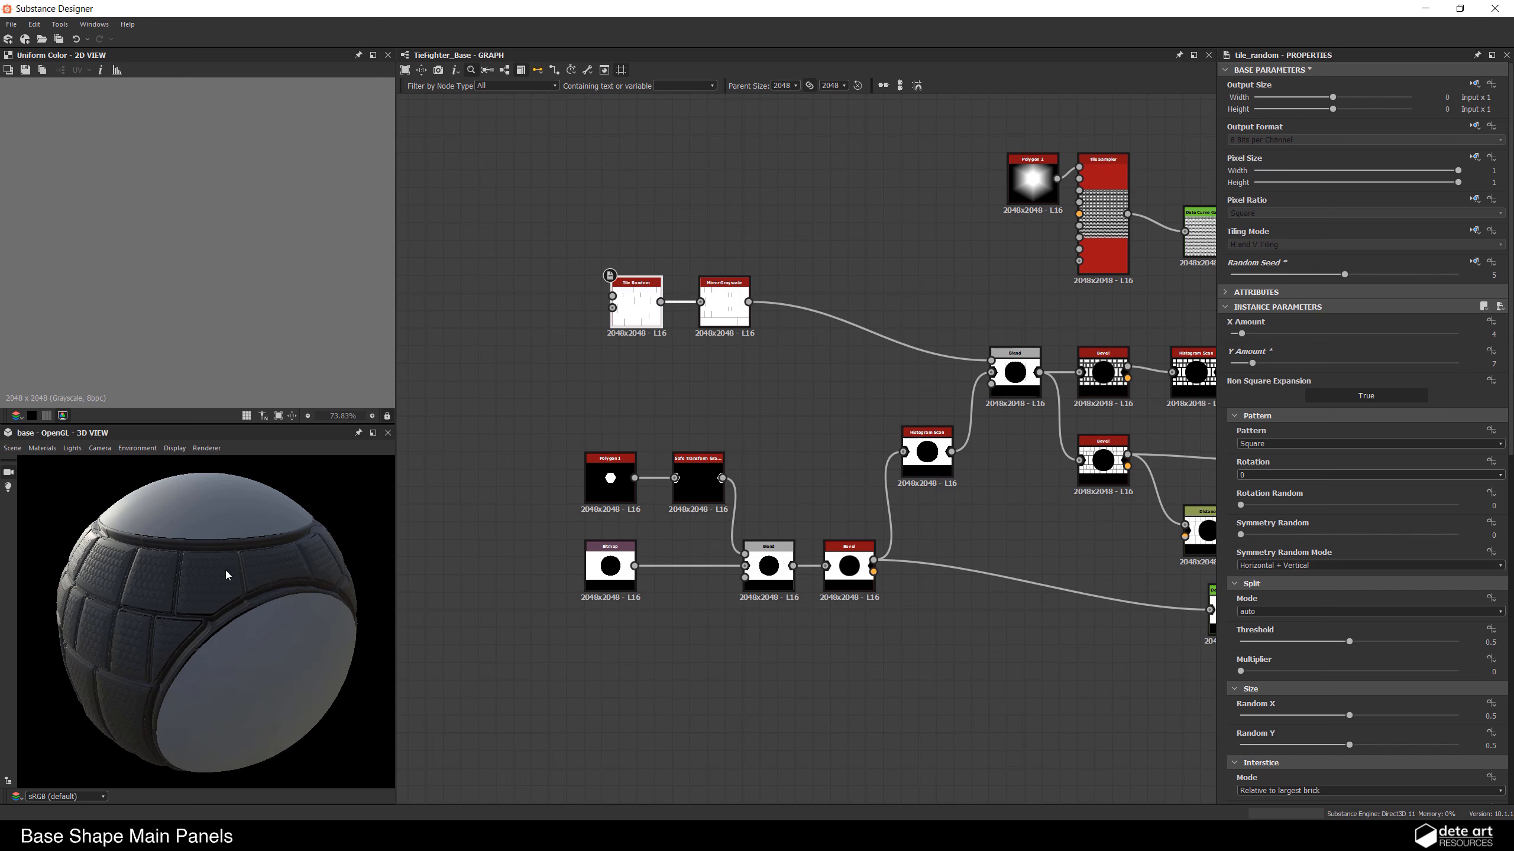
scroll(238, 582, up, 5)
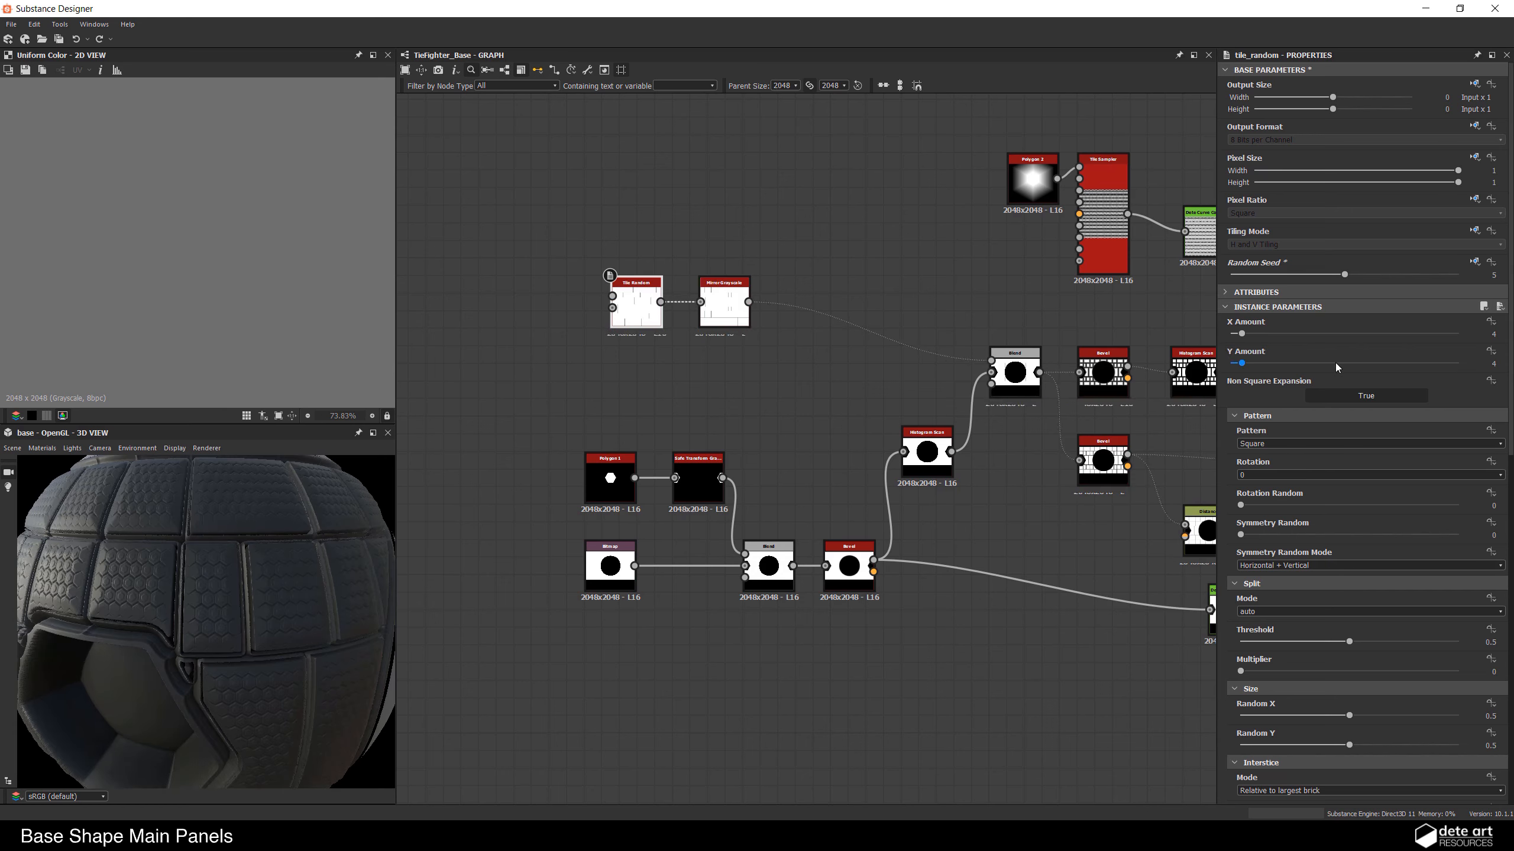
scroll(250, 581, down, 5)
Step: Examine the panel layout around the round window and the hexagonal opening on the 3D model, and review the node chain
drag(250, 581, 332, 519)
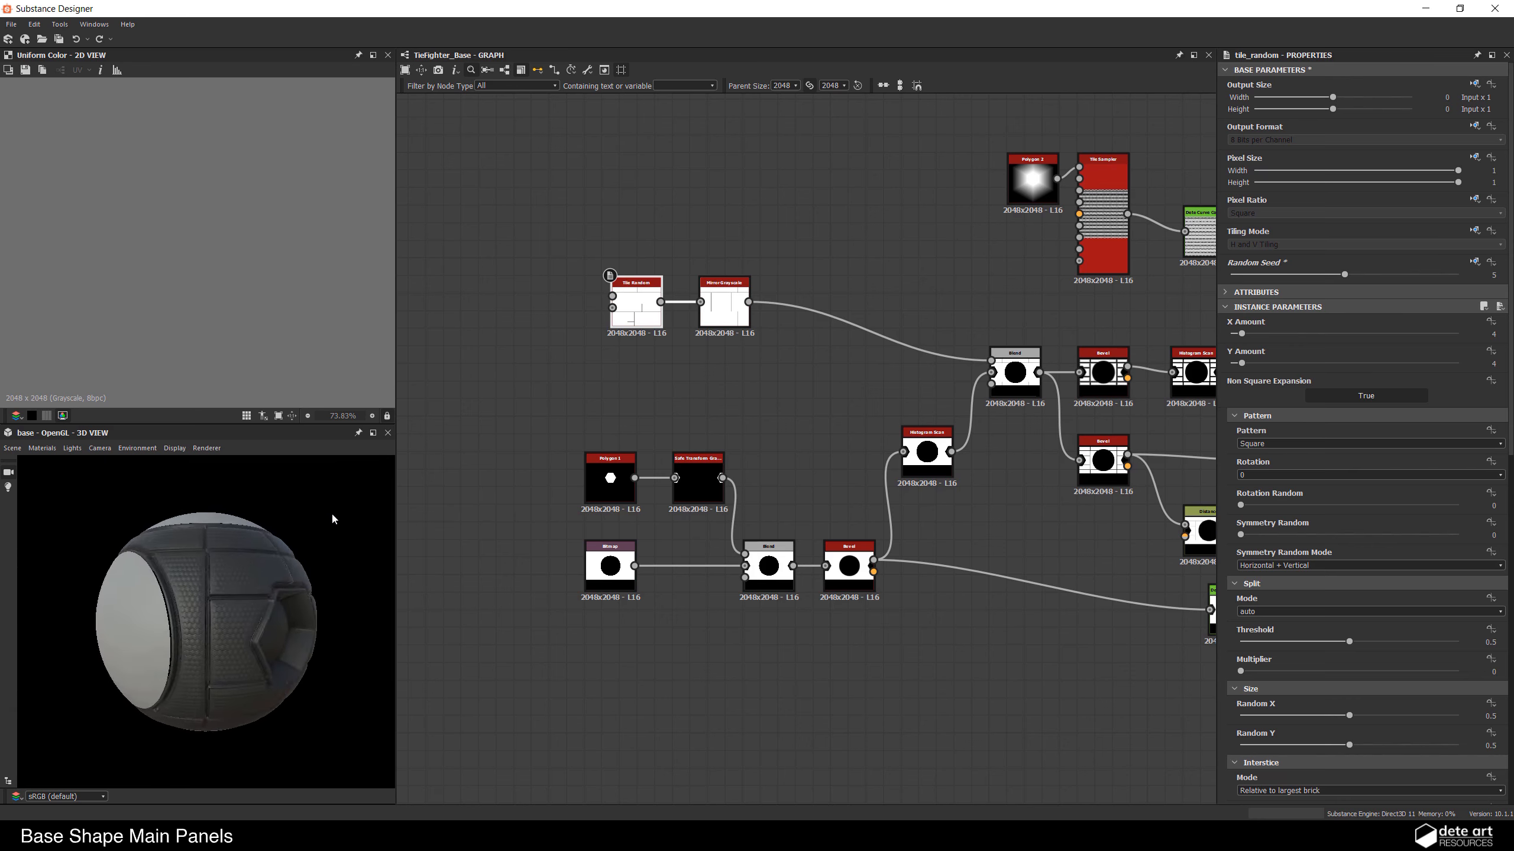
mouse_move(280, 589)
mouse_down()
mouse_move(230, 591)
mouse_move(267, 577)
mouse_up()
scroll(227, 606, up, 2)
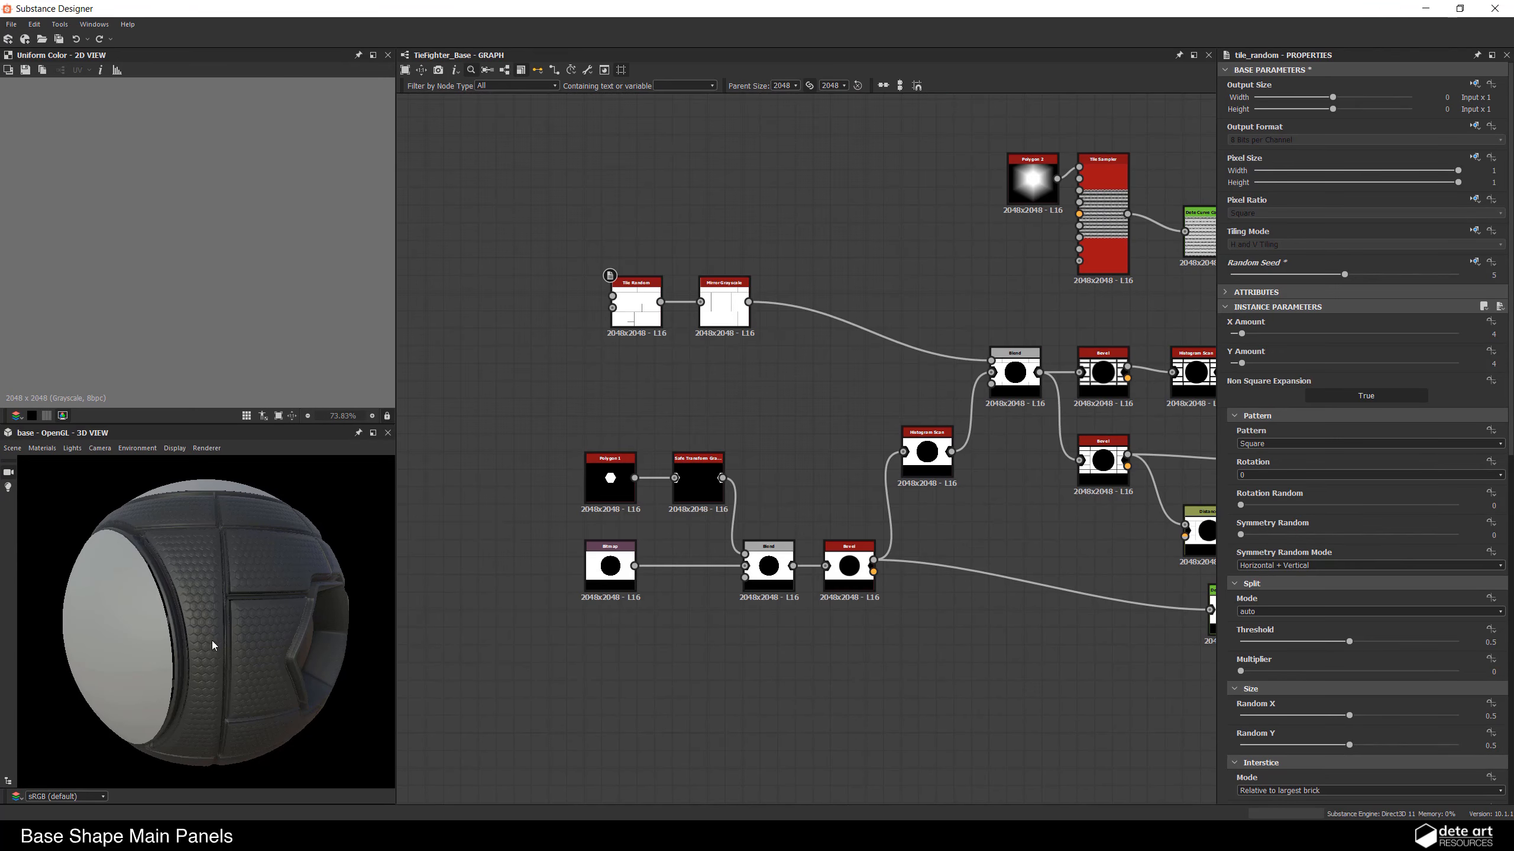
mouse_move(212, 645)
mouse_down()
mouse_move(146, 646)
mouse_move(223, 634)
mouse_up()
middle_drag(1002, 537, 931, 581)
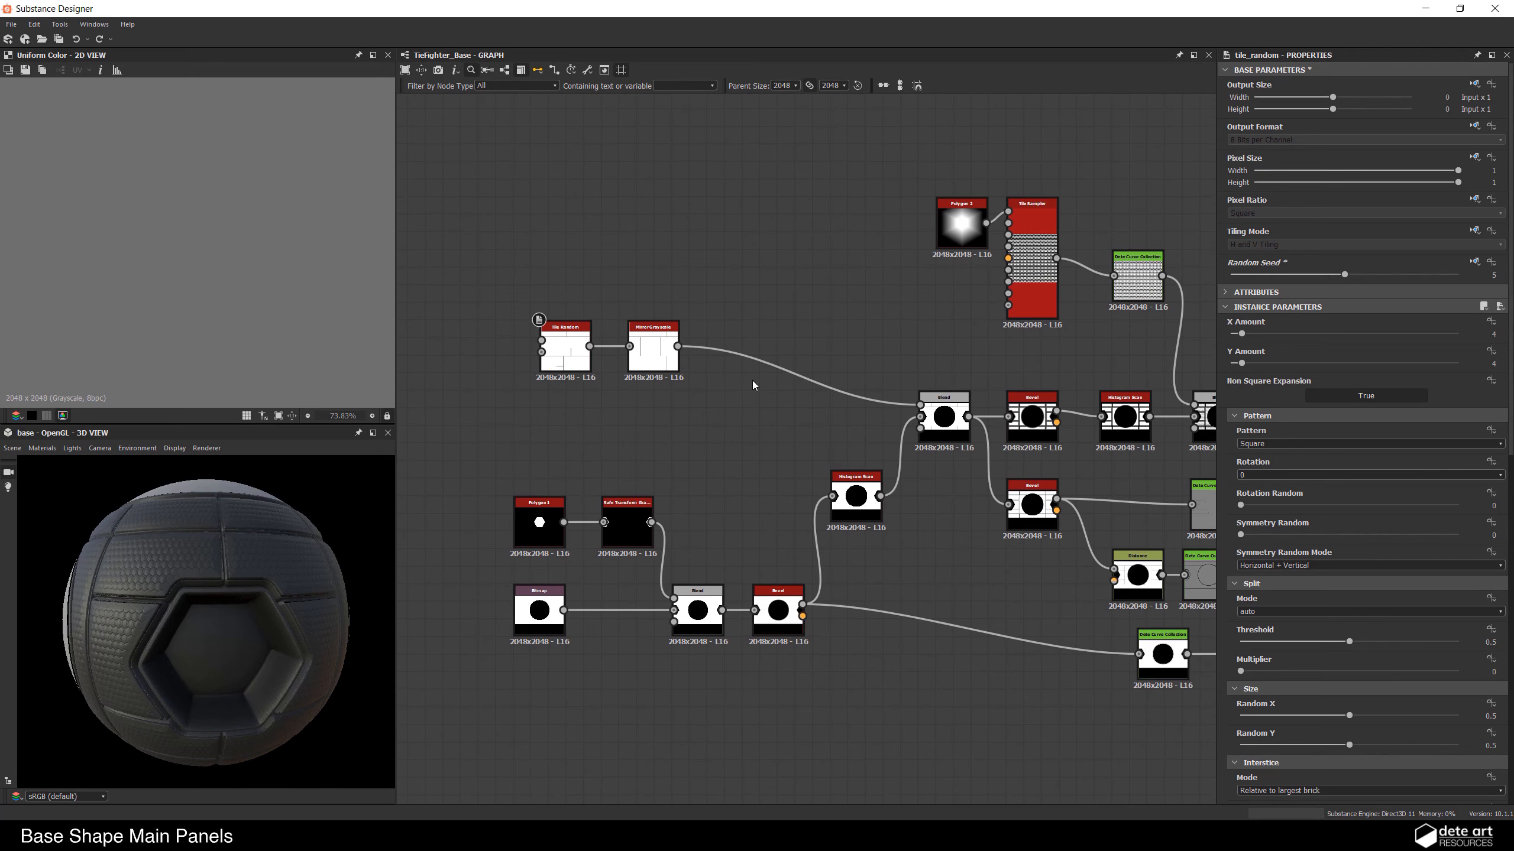
drag(218, 606, 338, 541)
scroll(211, 617, up, 3)
scroll(284, 586, down, 3)
scroll(260, 566, up, 2)
drag(260, 571, 476, 638)
scroll(176, 566, down, 3)
scroll(368, 635, up, 2)
scroll(738, 568, down, 4)
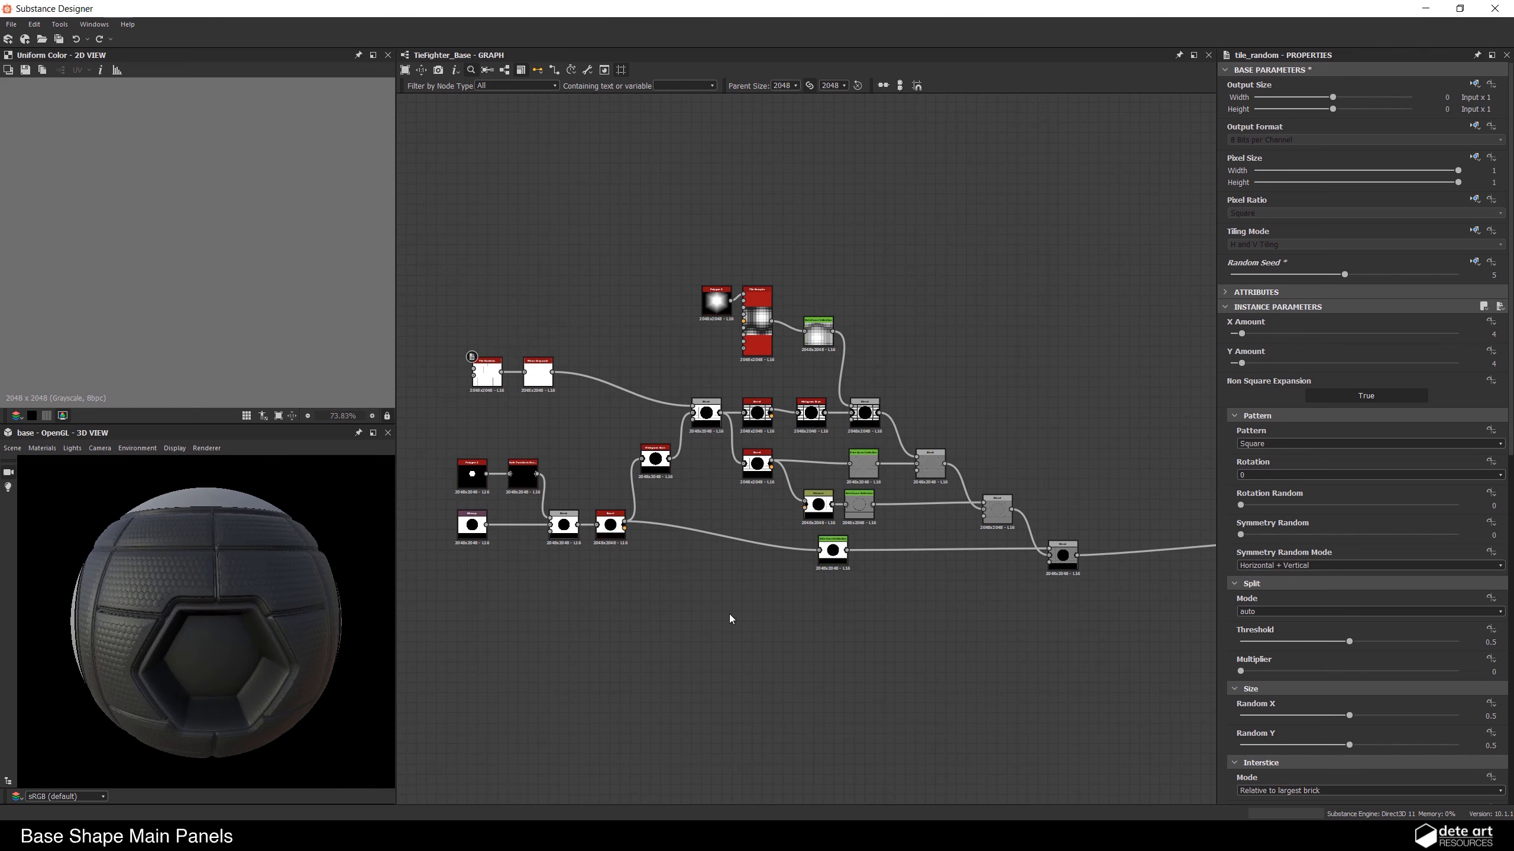
middle_drag(927, 603, 619, 581)
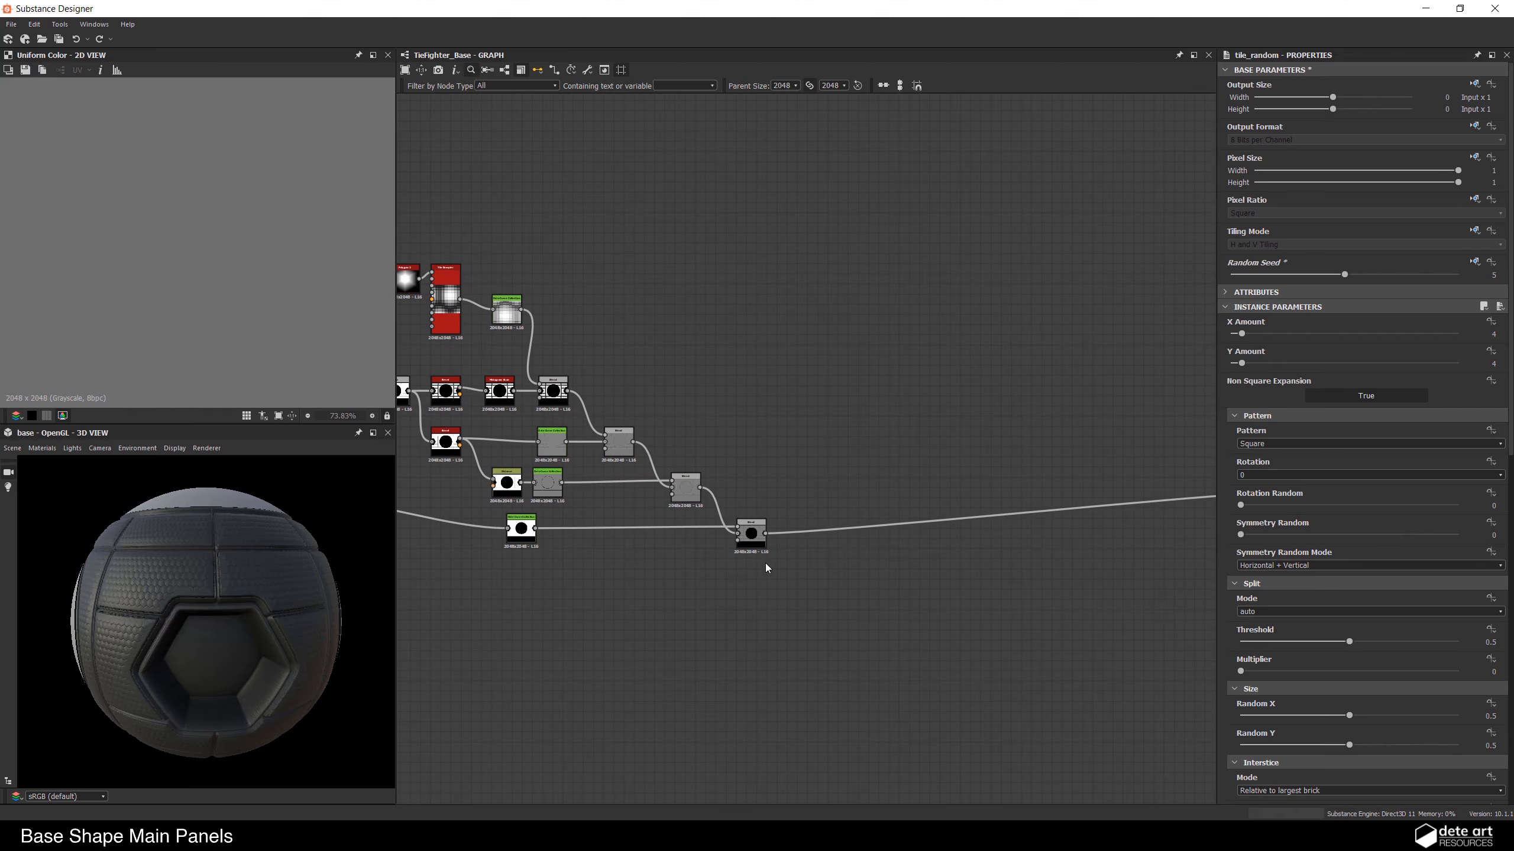